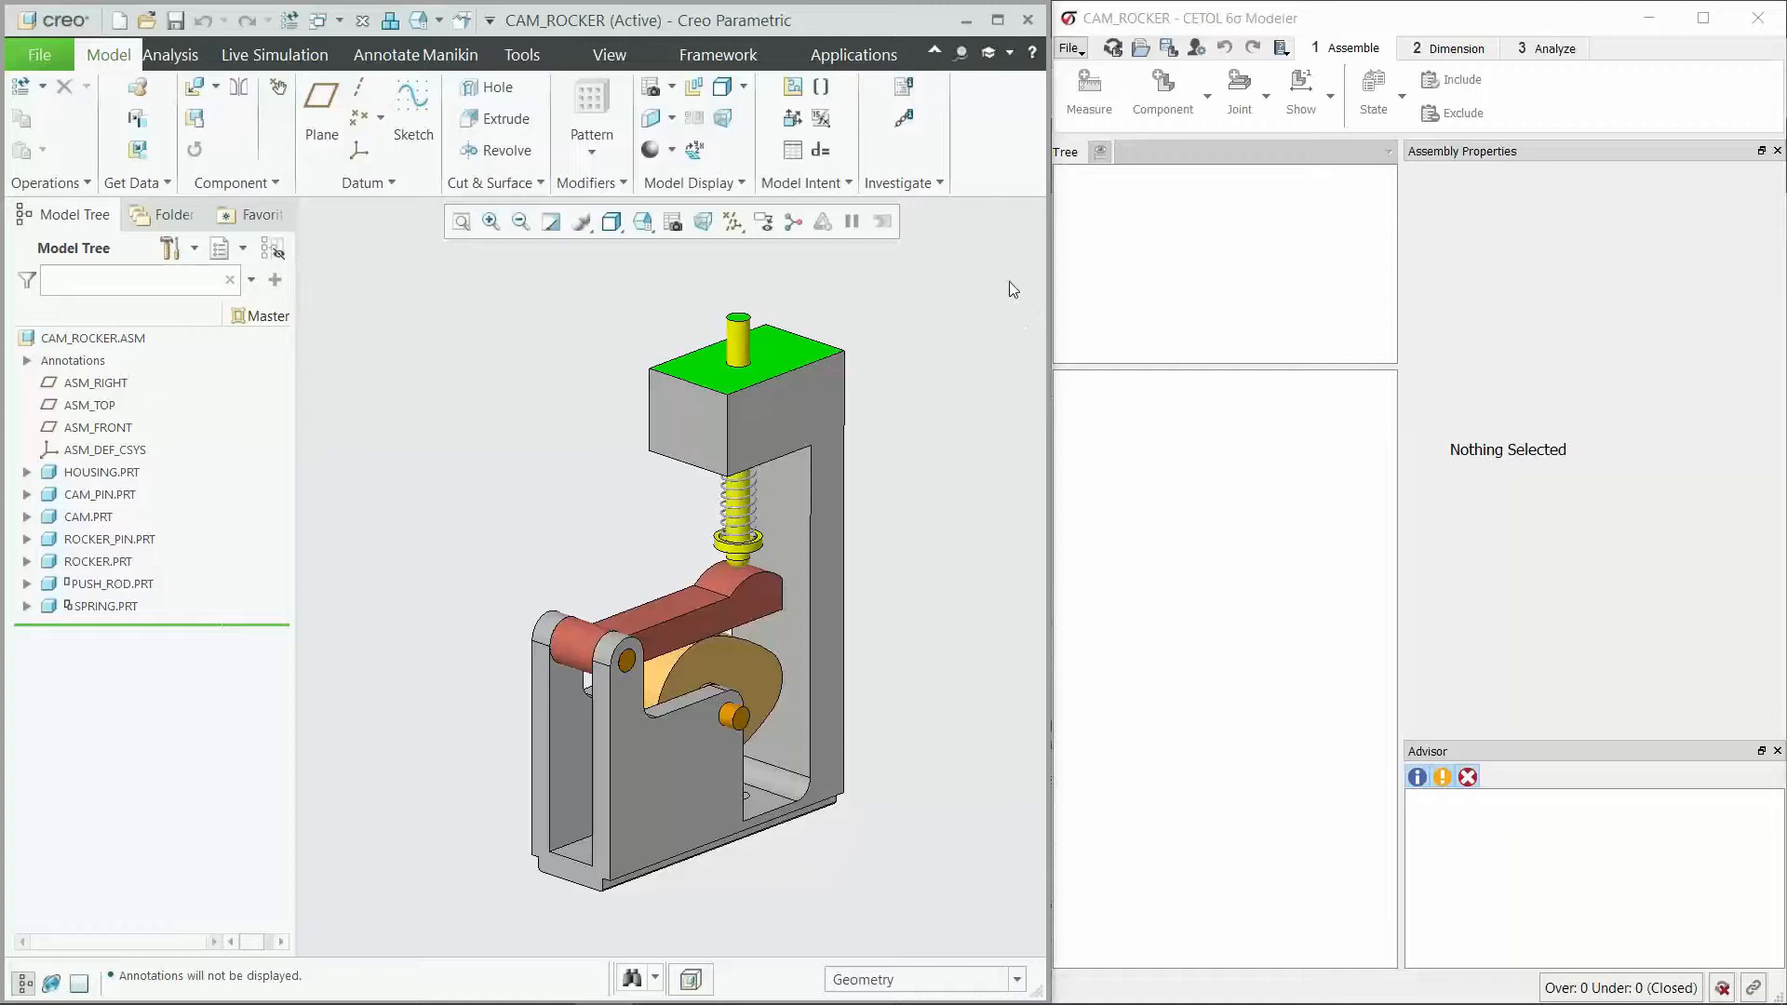
Step: Examine the cam rocker assembly, highlighting the housing's top face and the push rod's upper end face
middle_drag(676, 767, 796, 434)
middle_drag(843, 579, 852, 579)
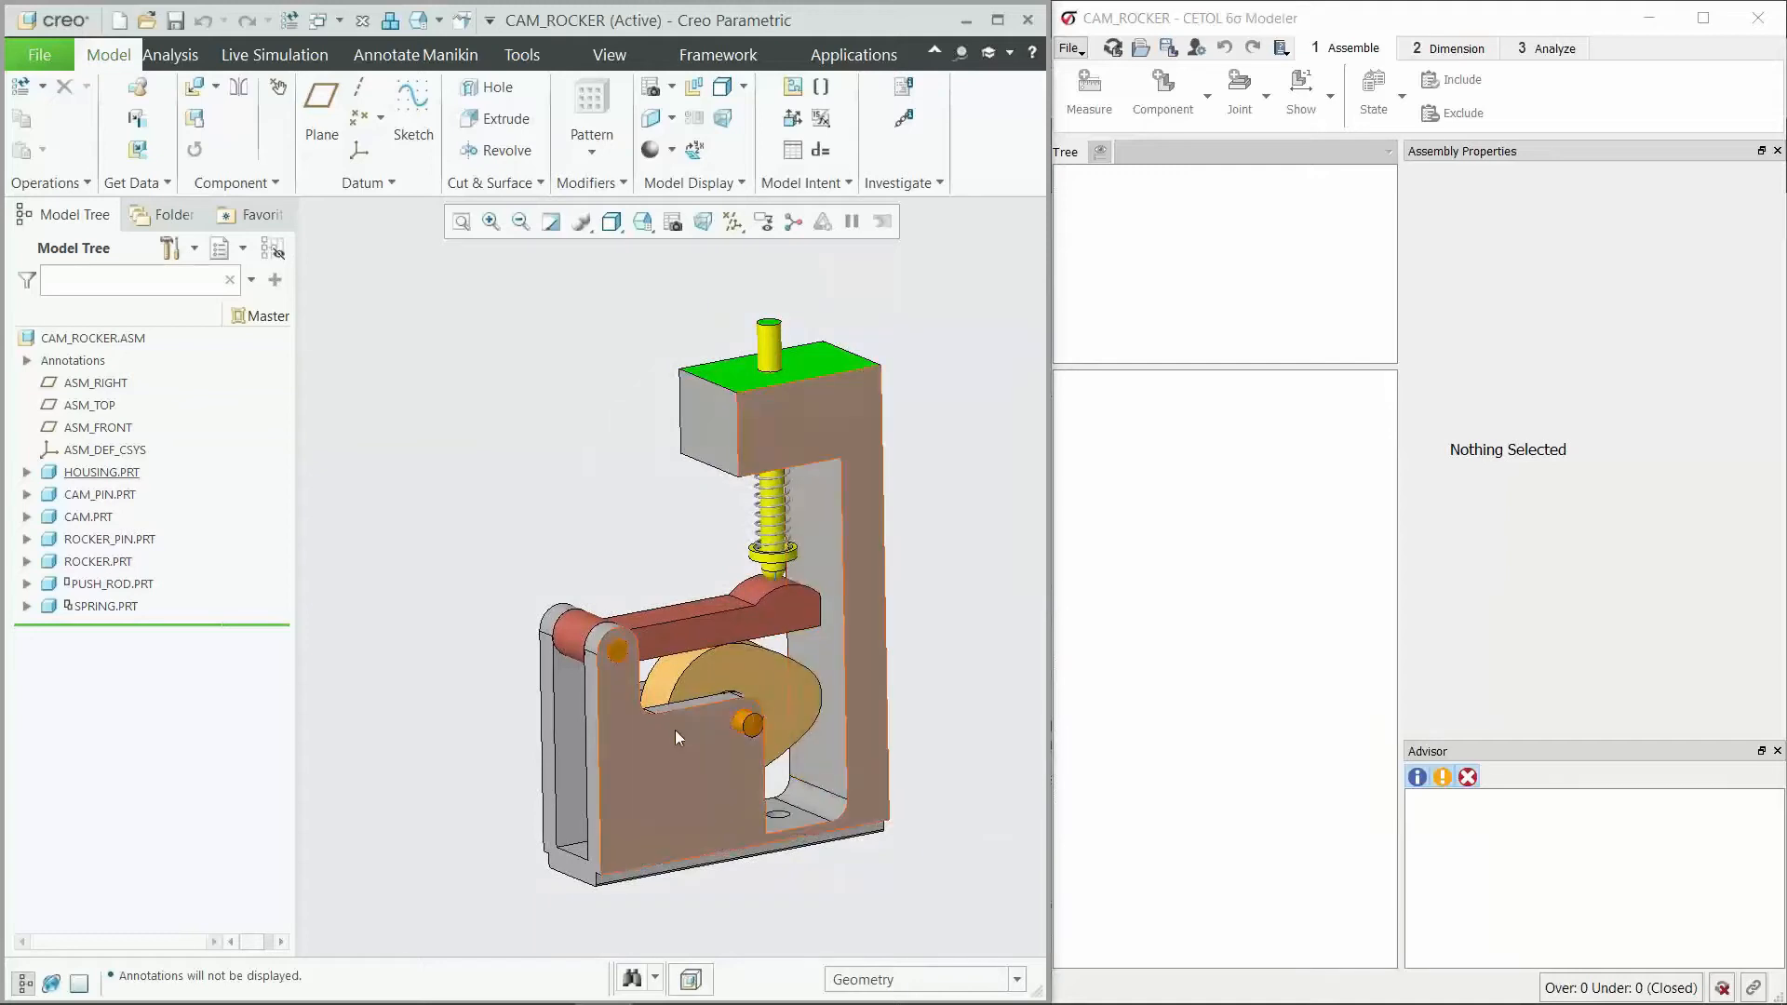
scroll(892, 767, down, 2)
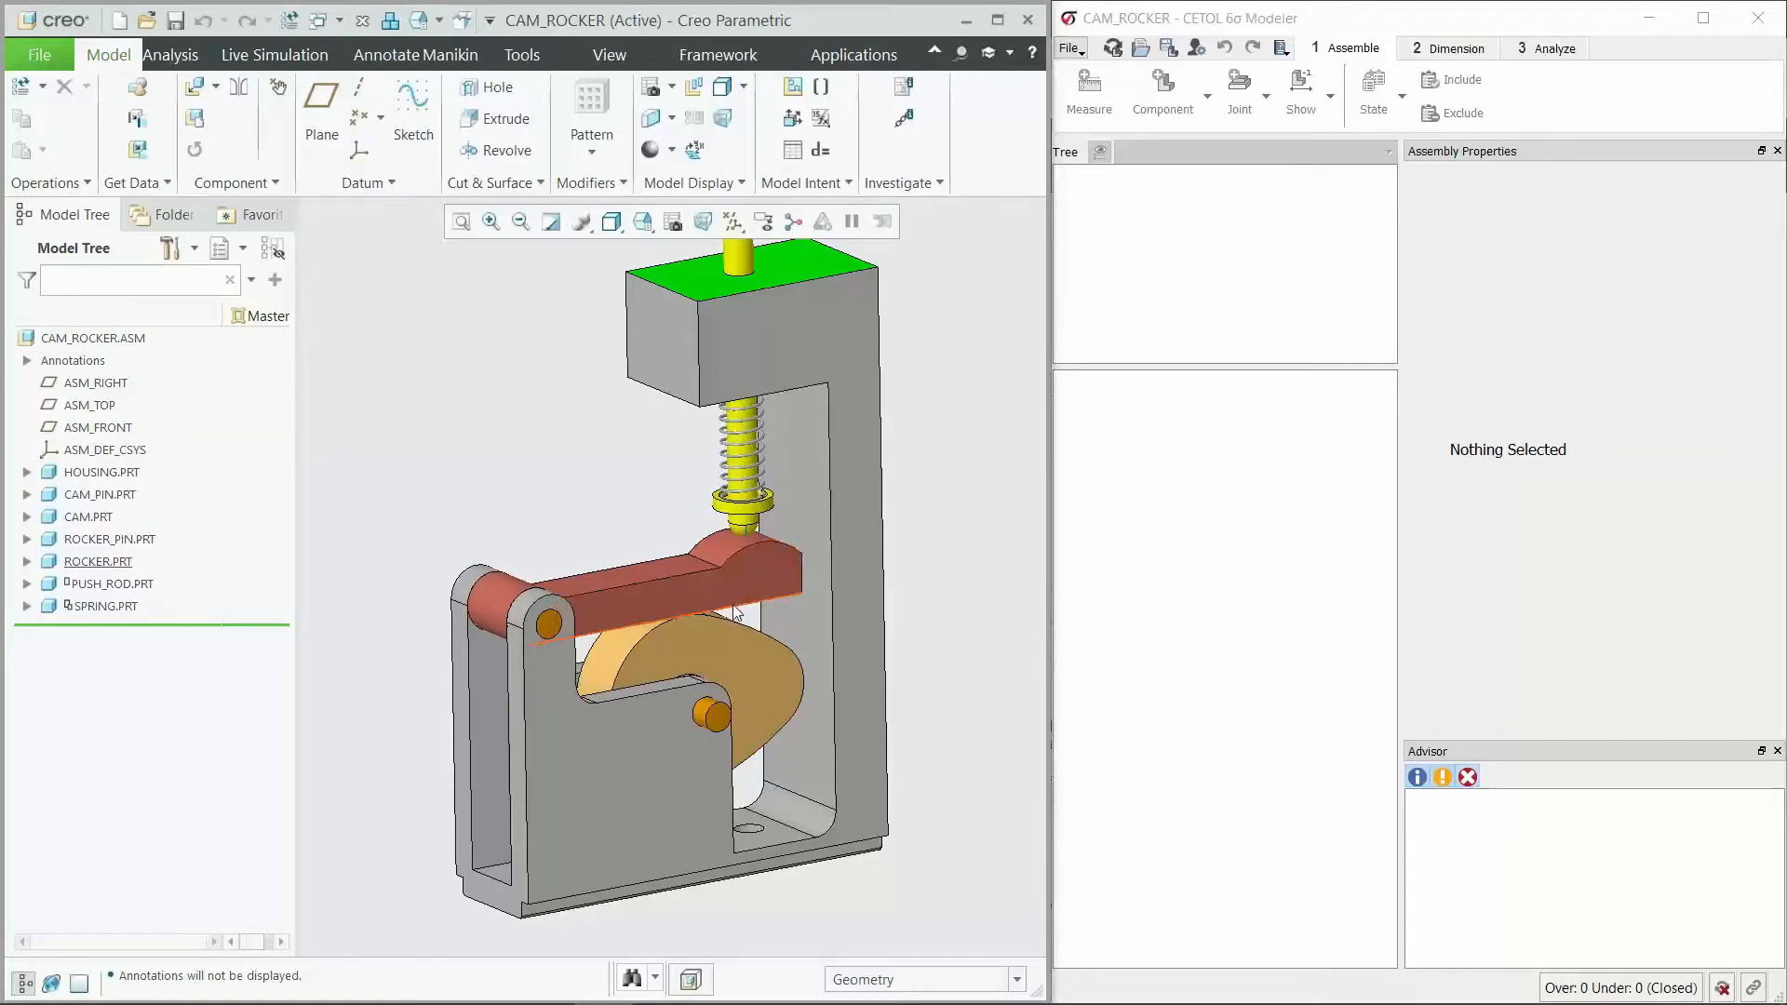
scroll(742, 463, up, 2)
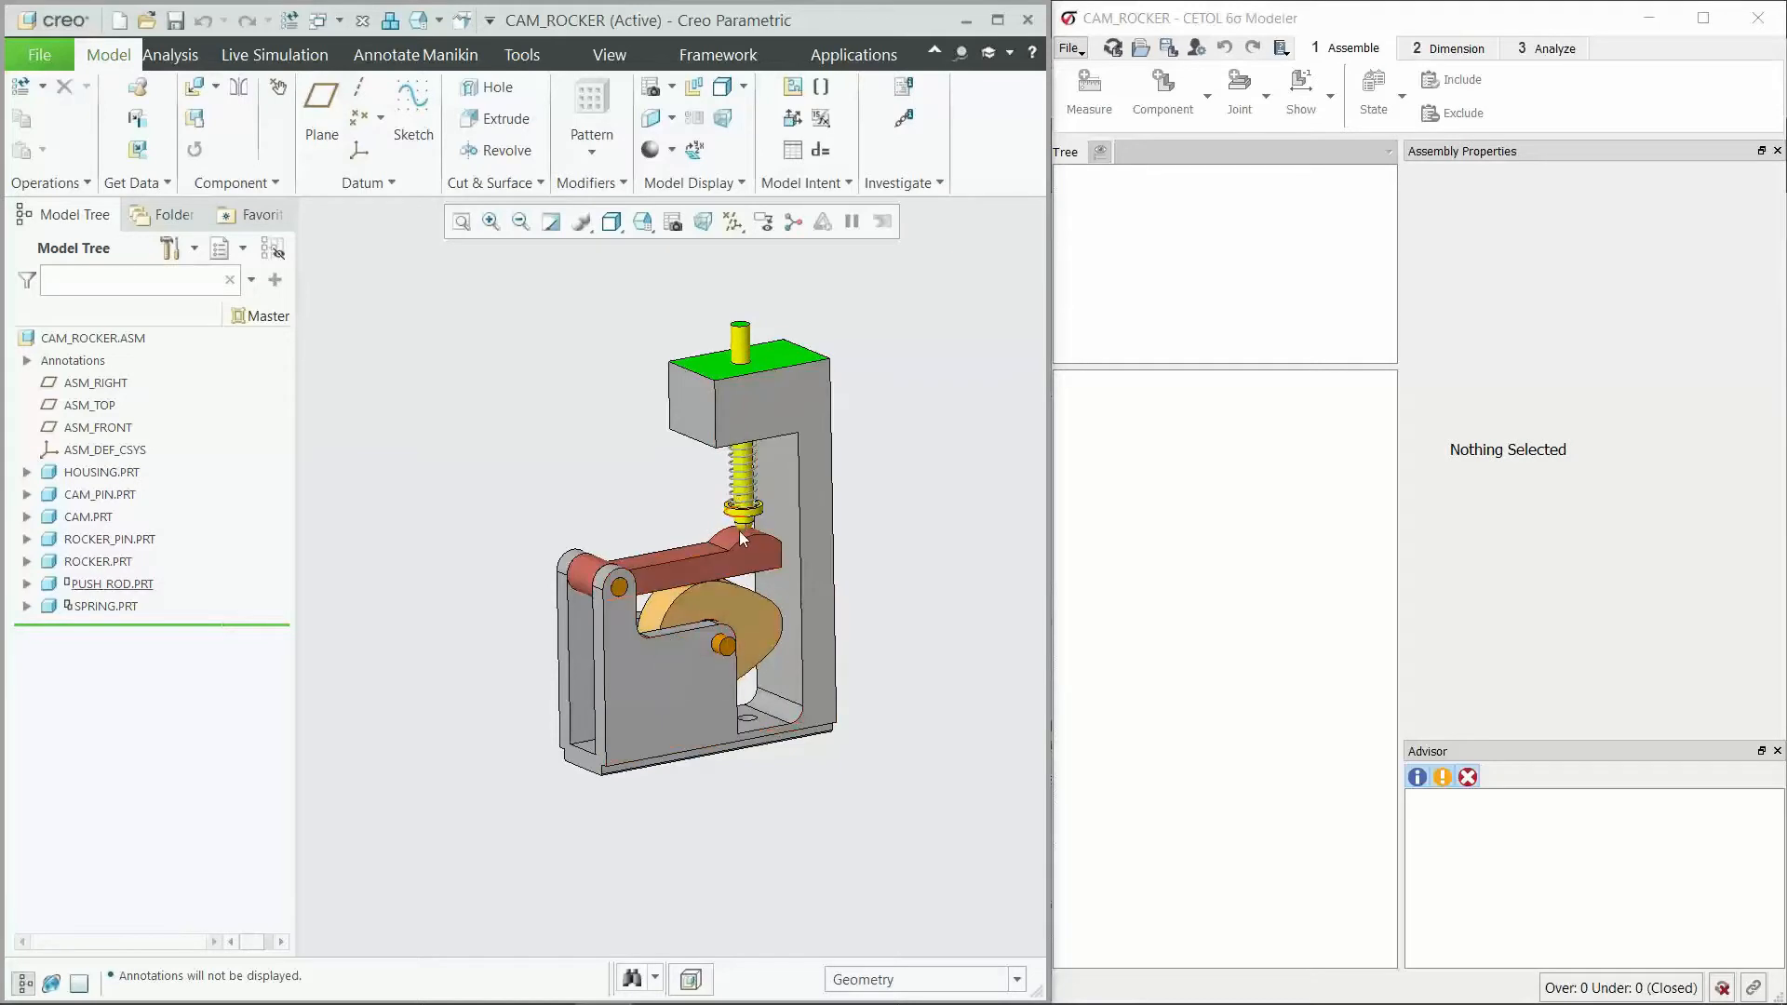
scroll(733, 347, down, 2)
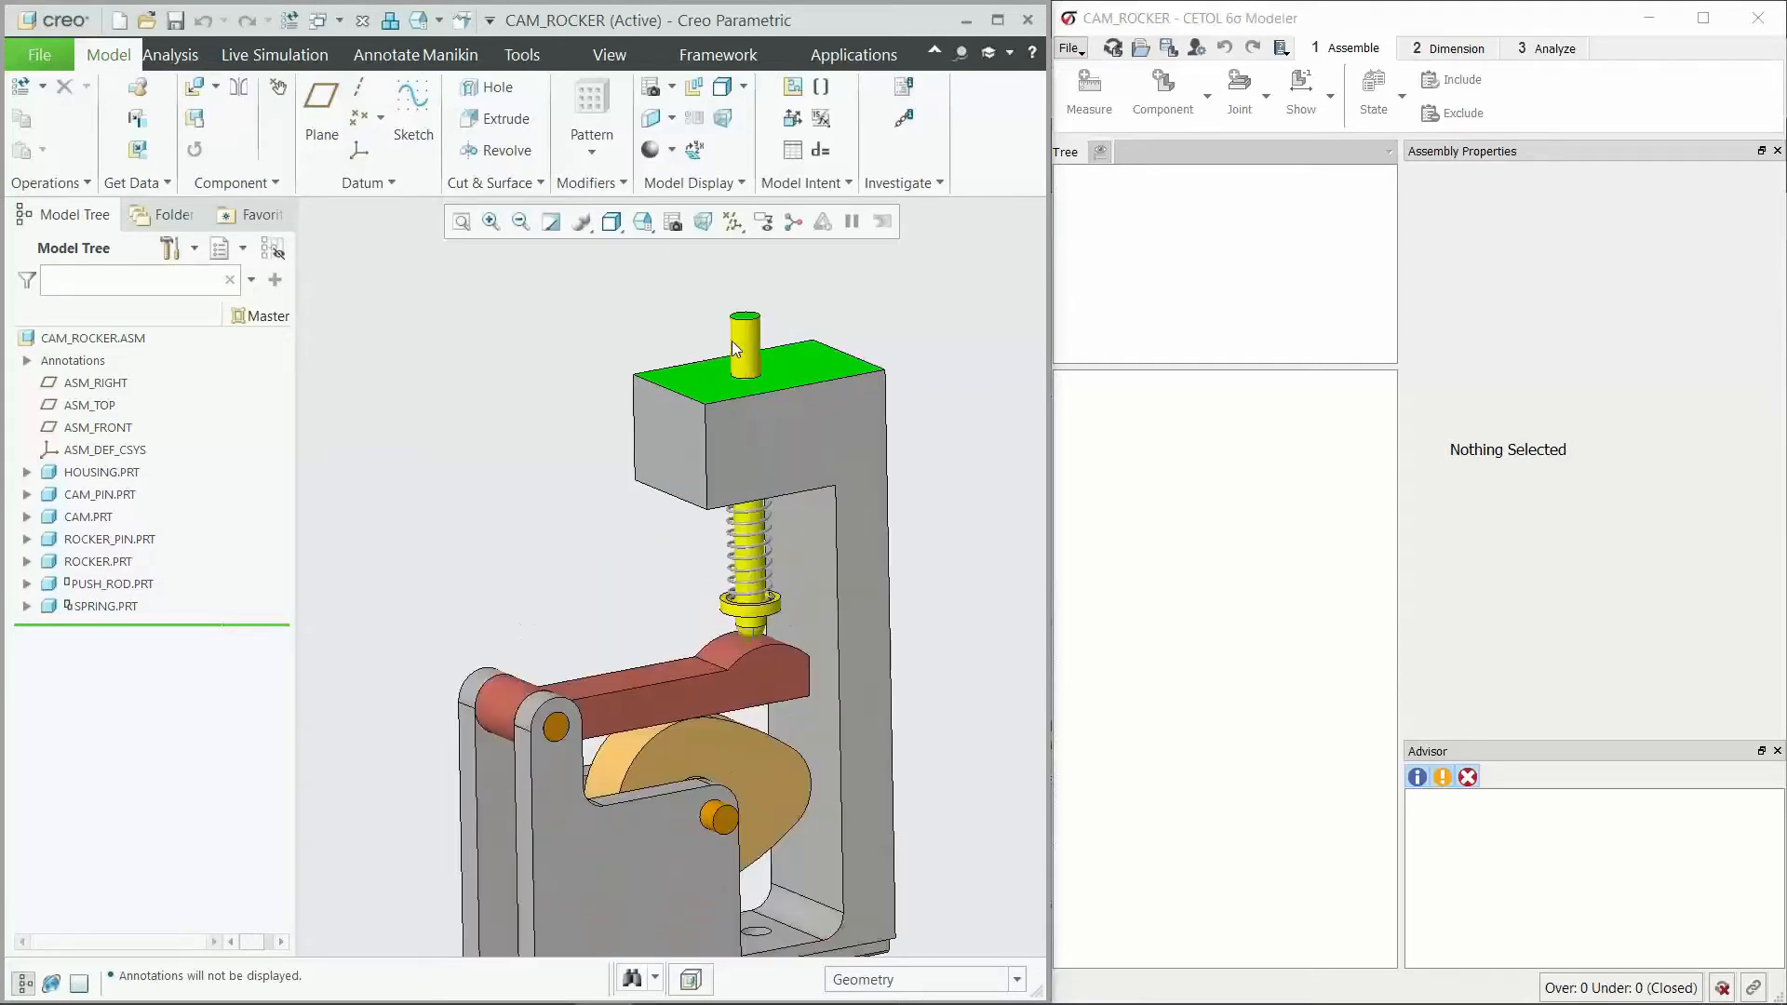
click(793, 365)
scroll(754, 320, down, 2)
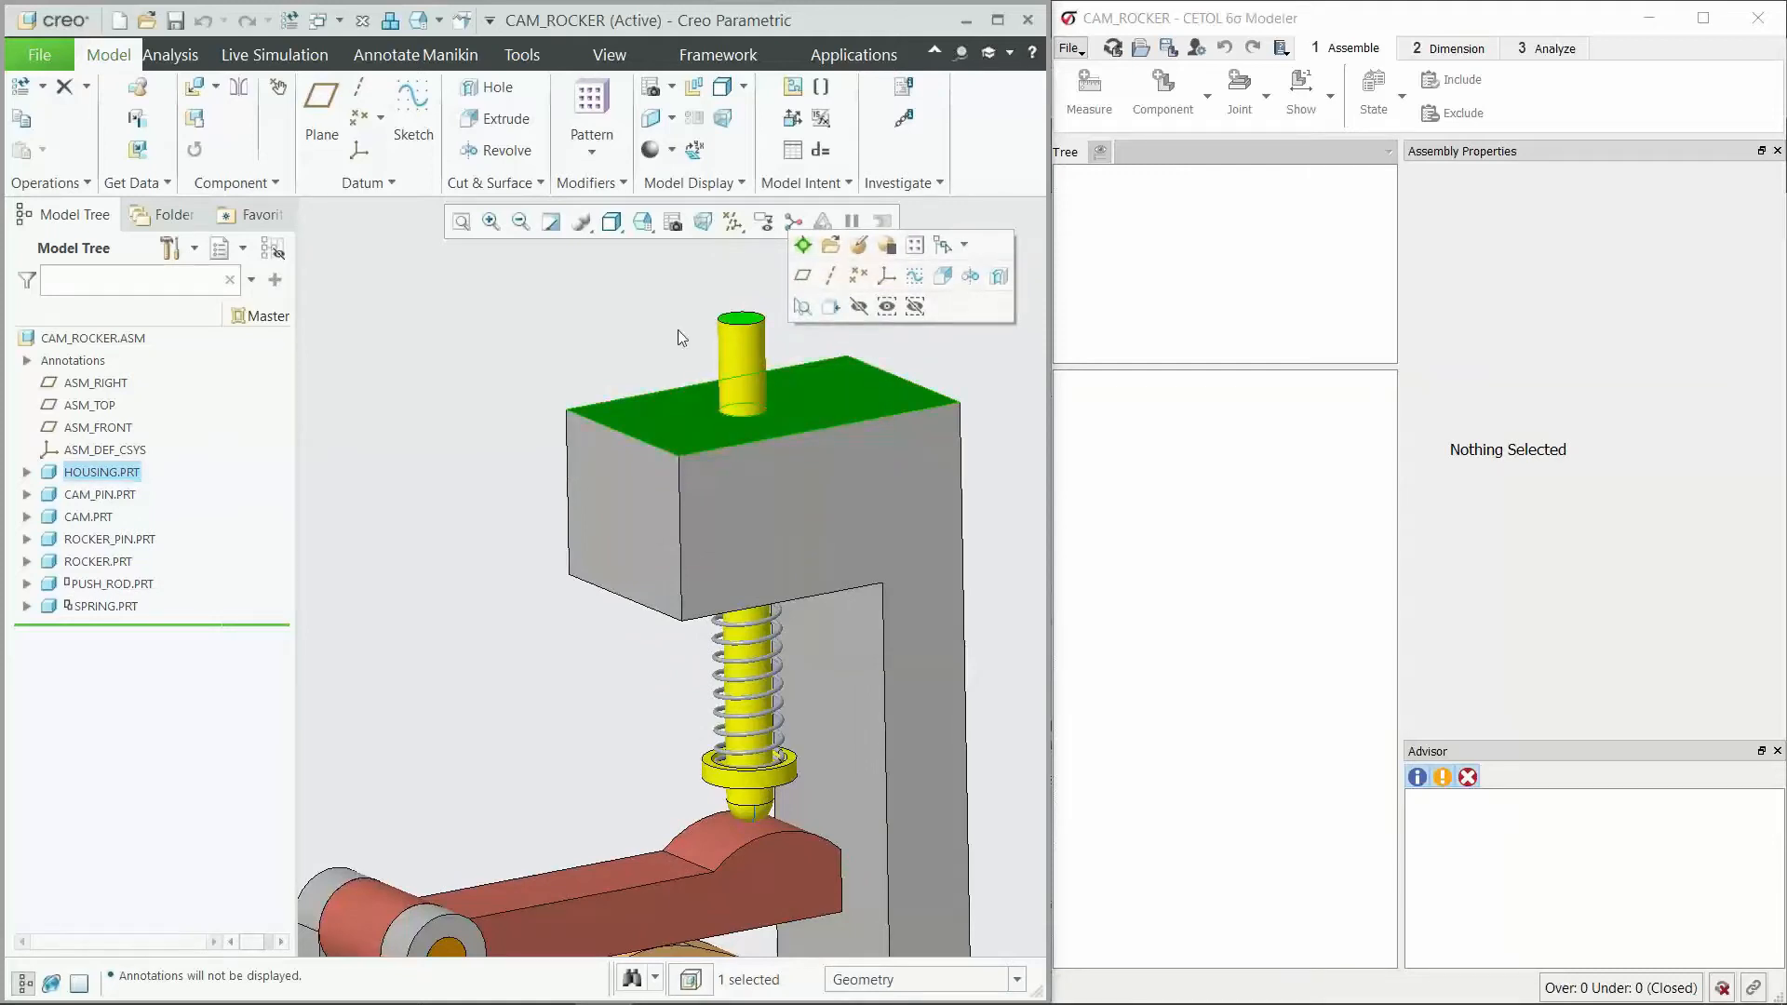
click(852, 401)
scroll(754, 324, down, 2)
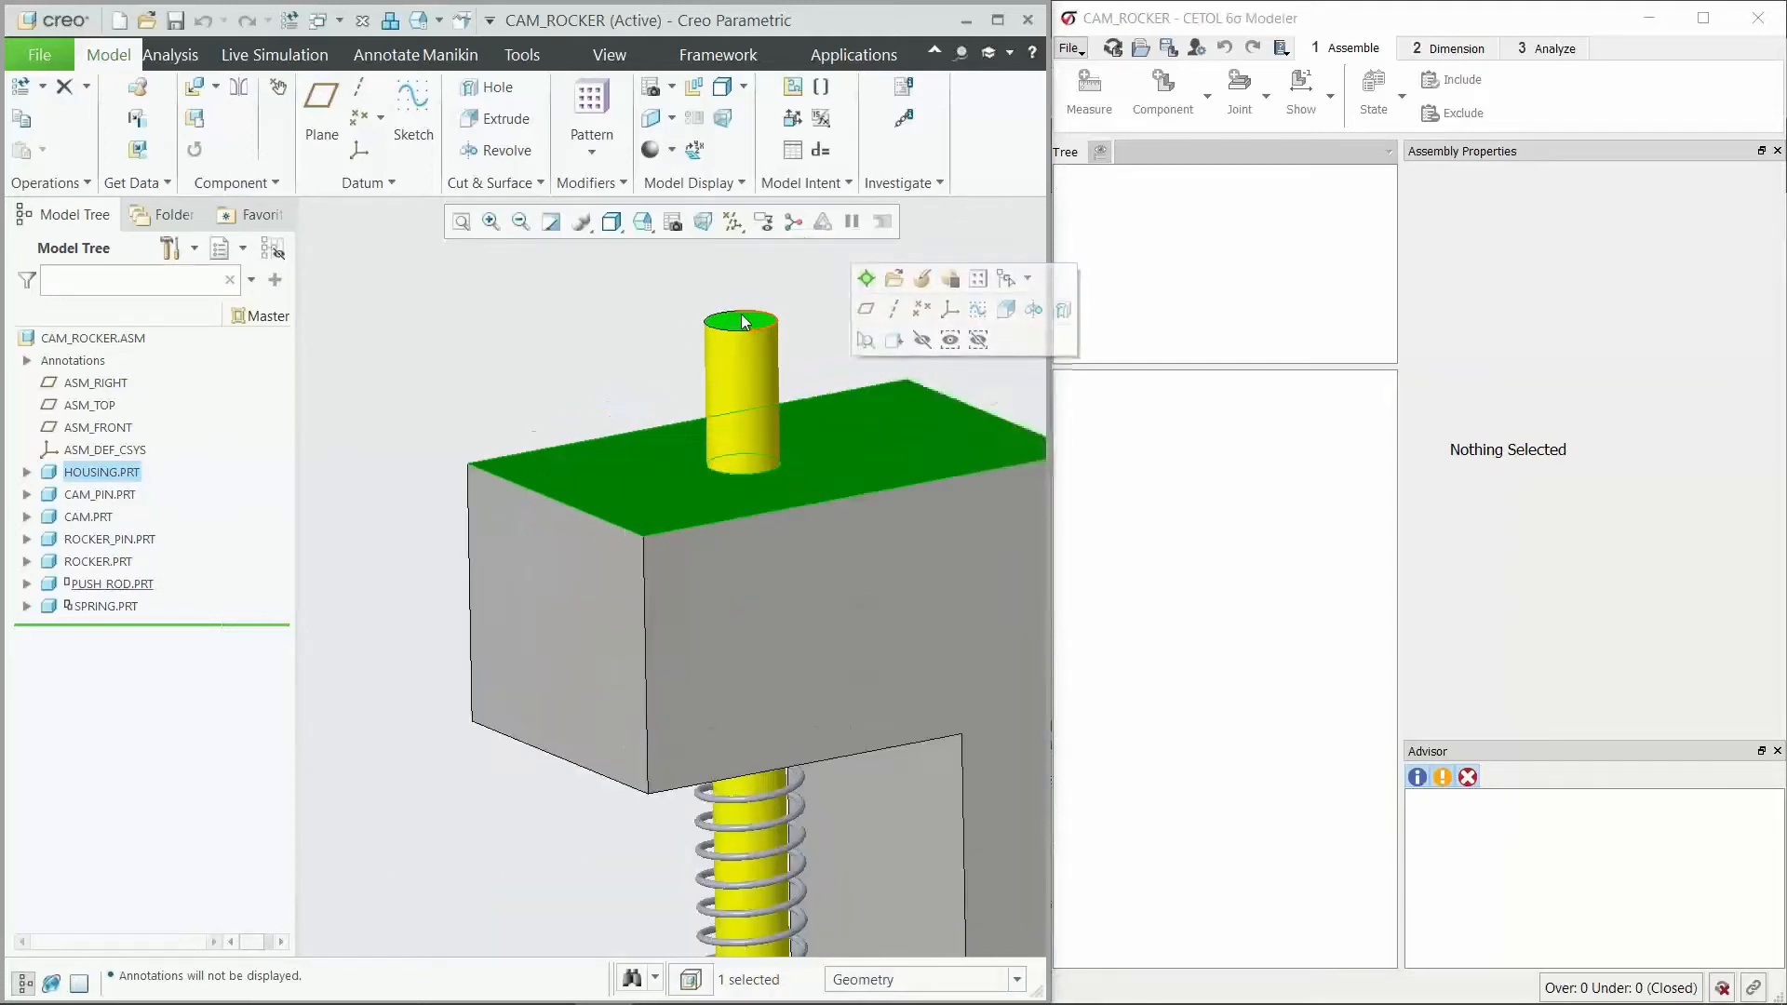
click(742, 319)
scroll(747, 314, up, 6)
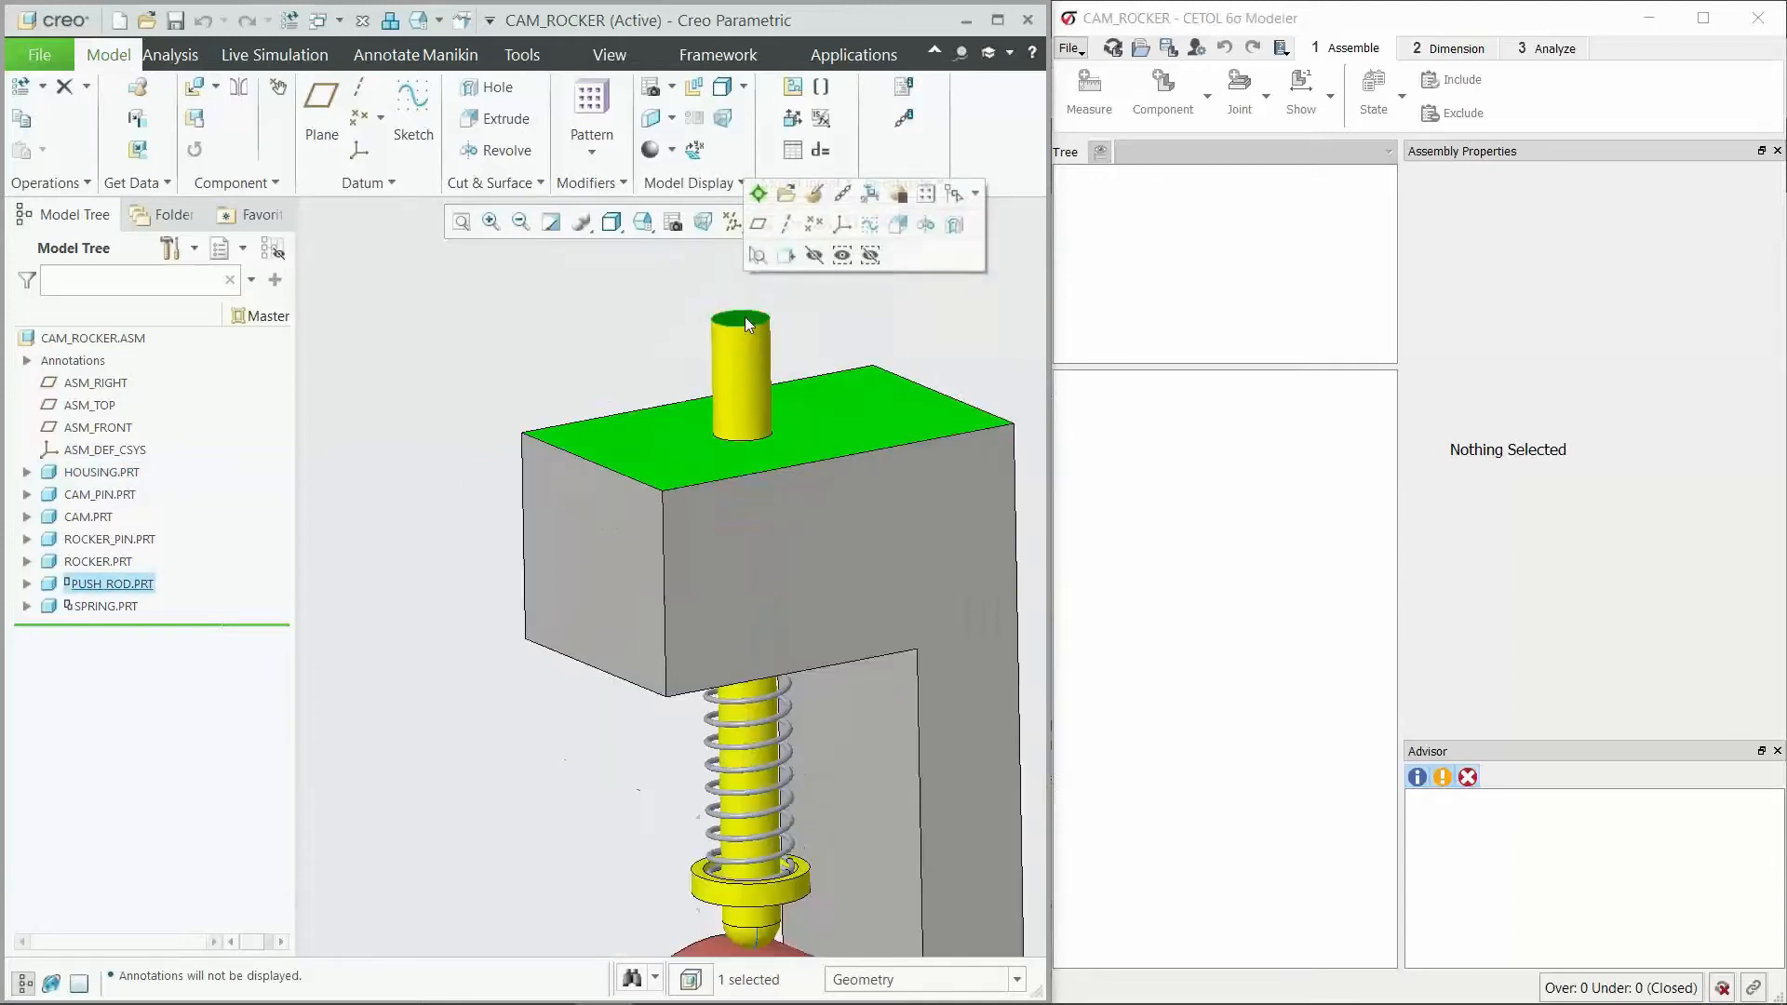
click(522, 502)
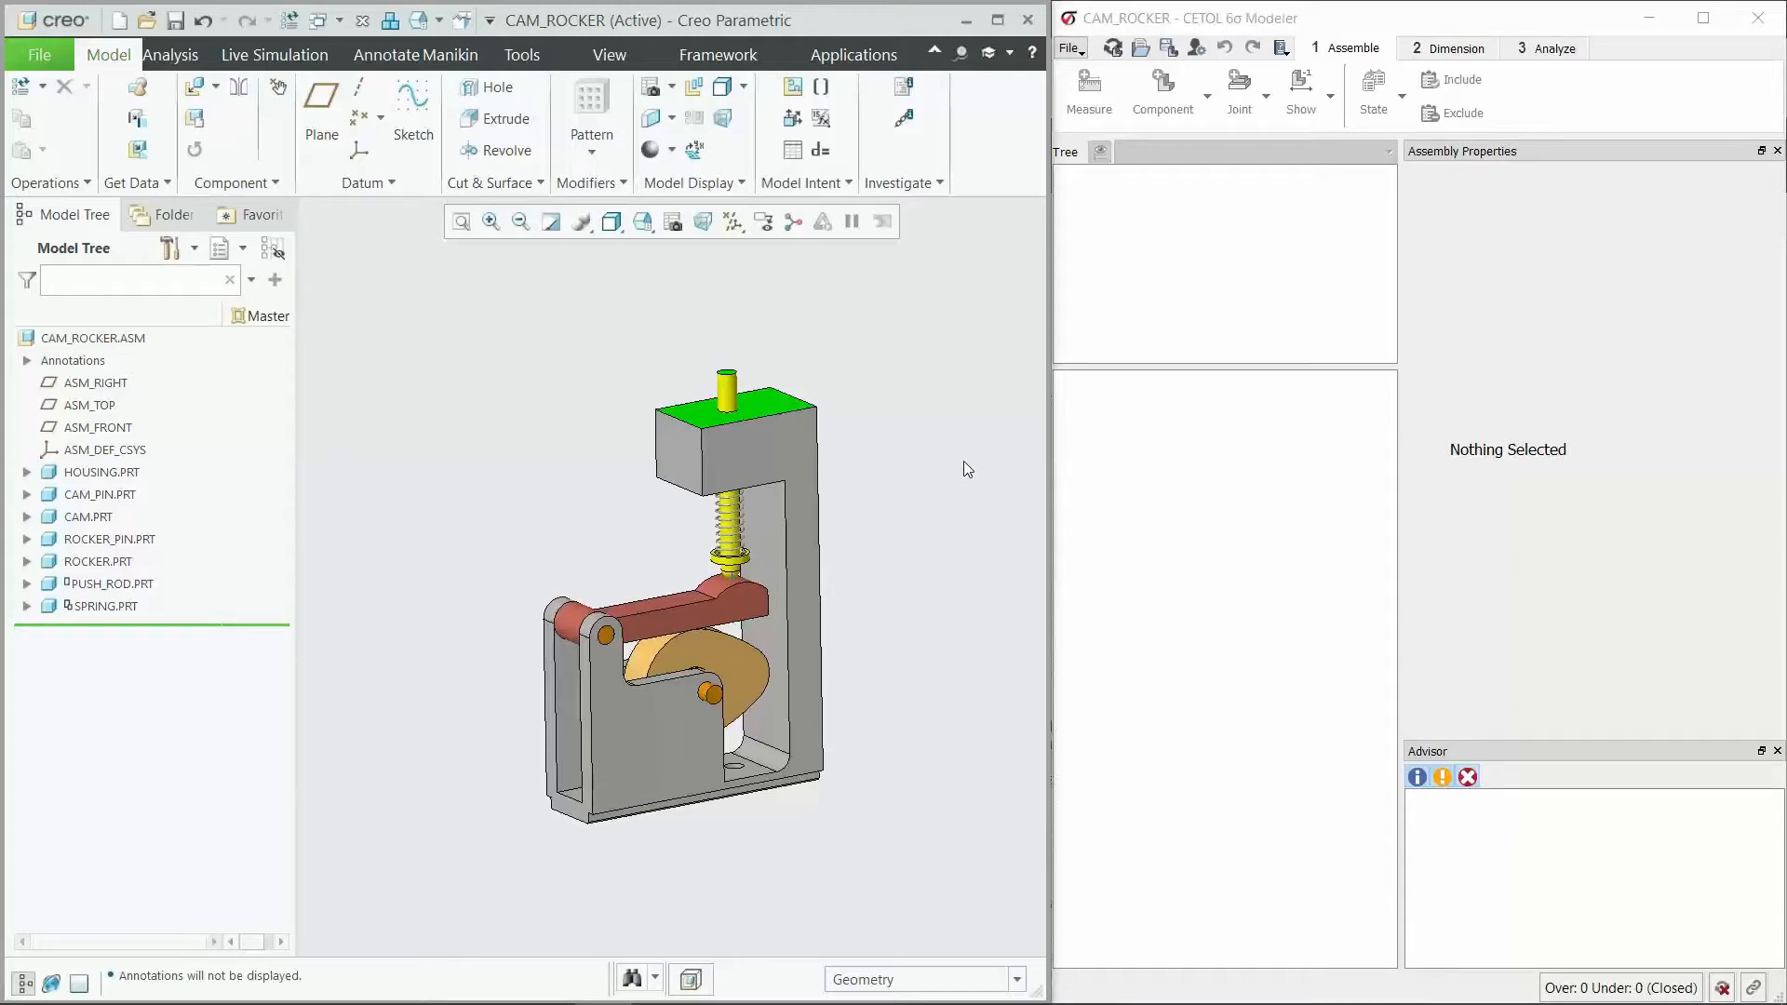
Step: Switch to CETOL 6σ Modeler and start a tolerance analysis of the CAM_ROCKER assembly
click(1300, 25)
click(1114, 48)
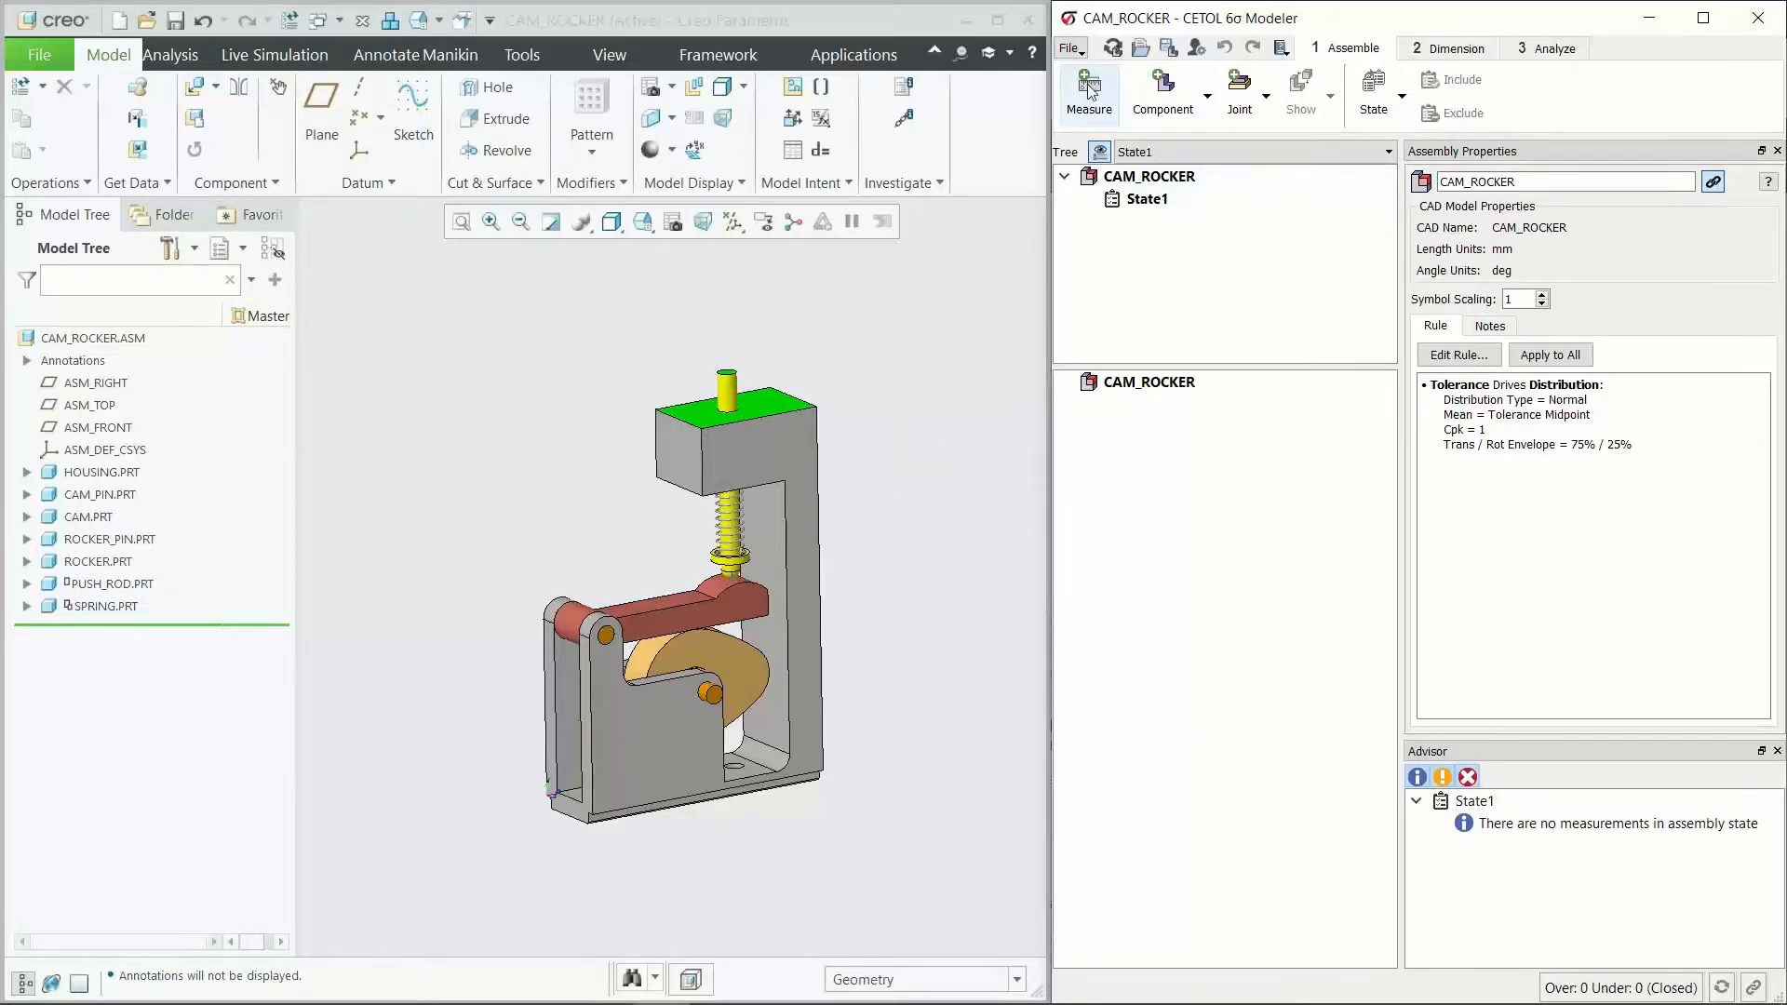
Step: Review the Dimension and Analyze tool sets, then return to the Assemble tools
click(1420, 51)
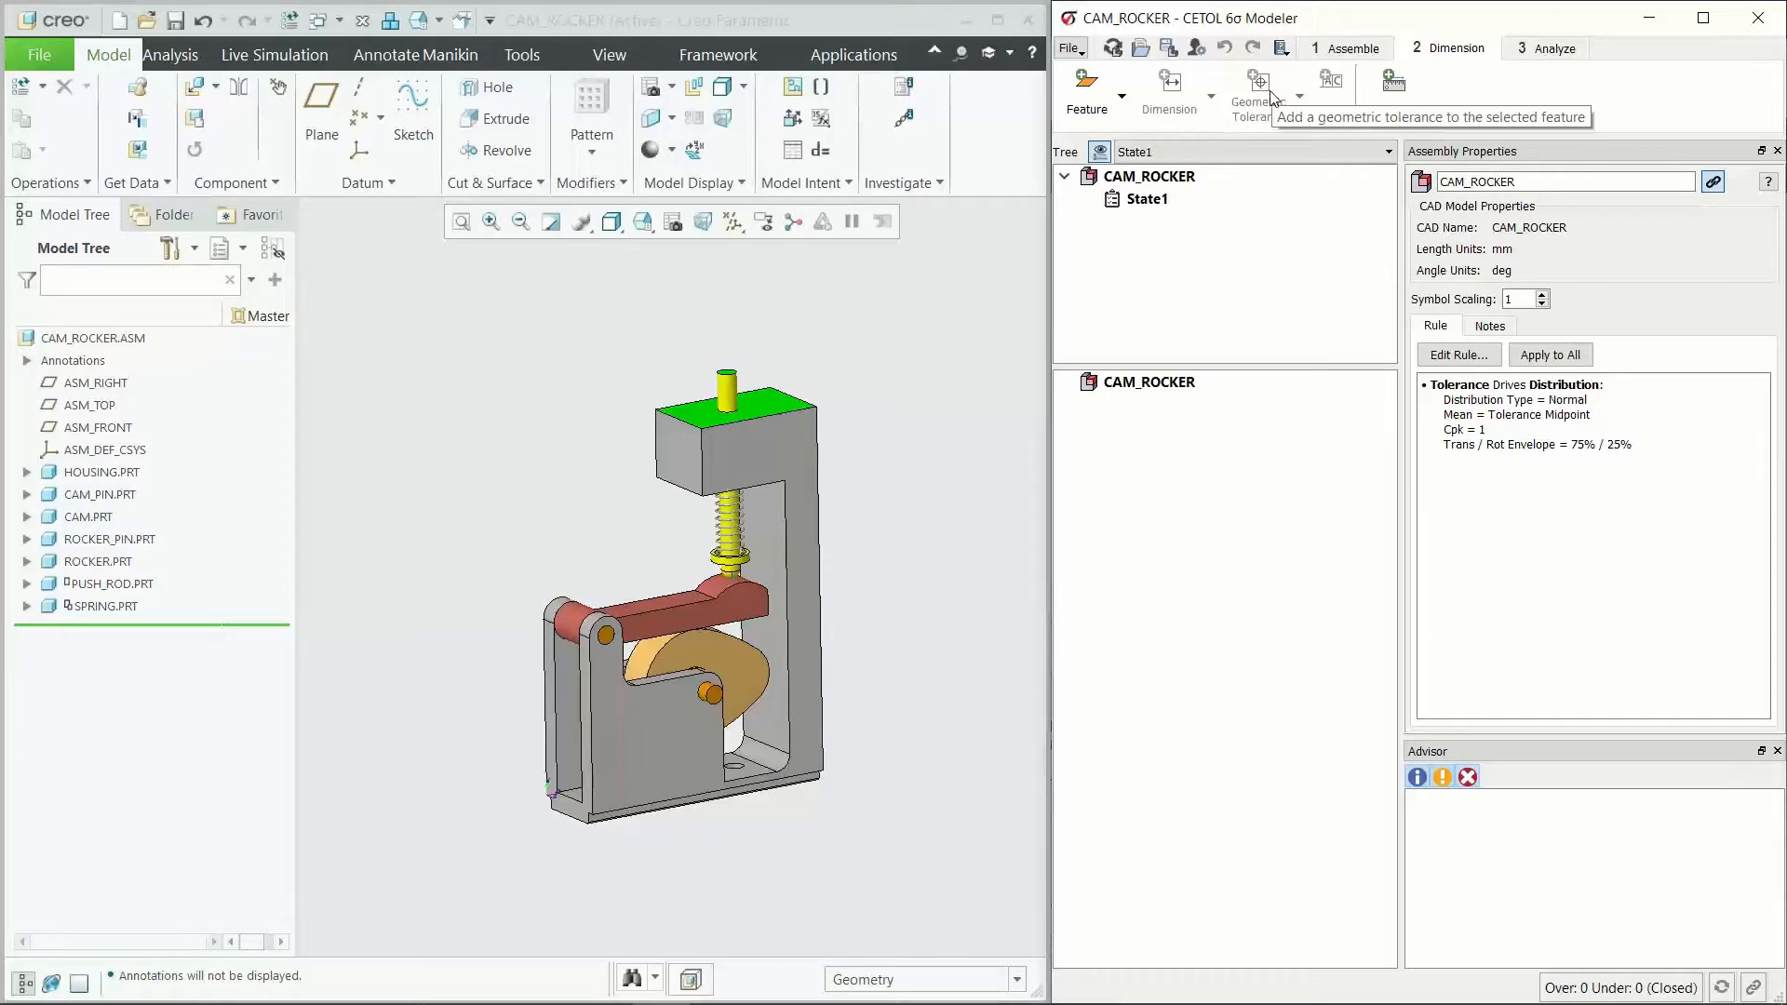
click(1541, 48)
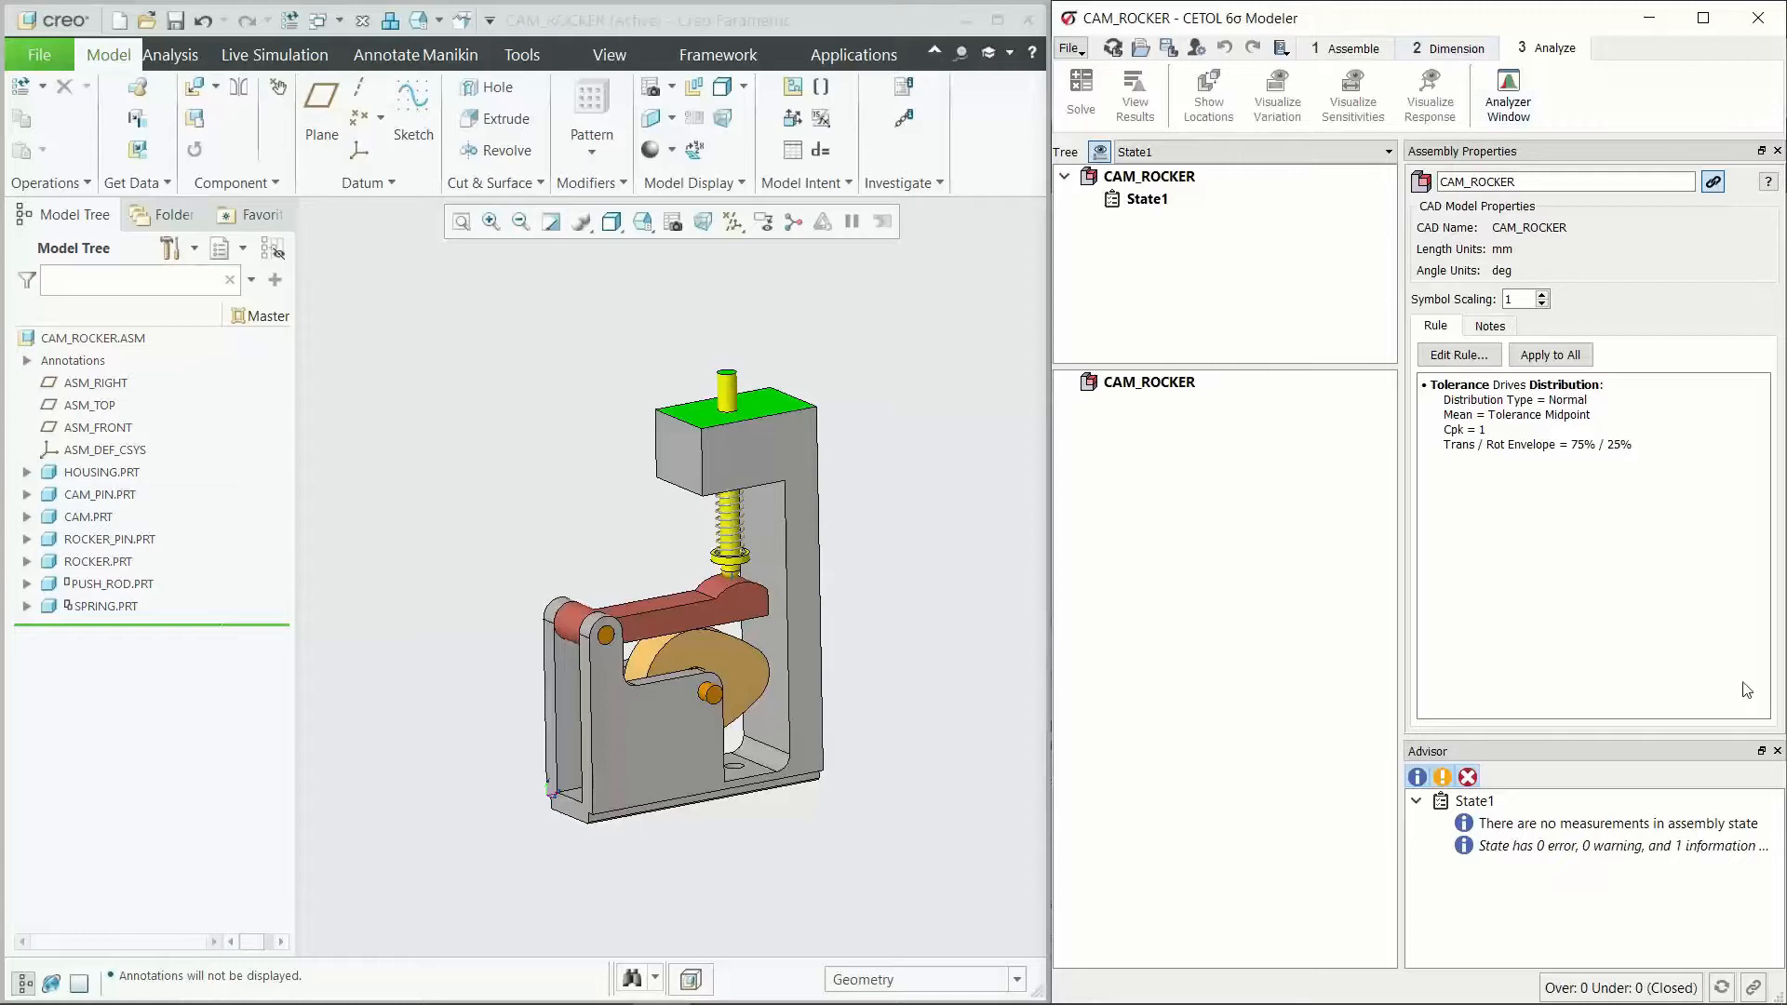
click(1347, 51)
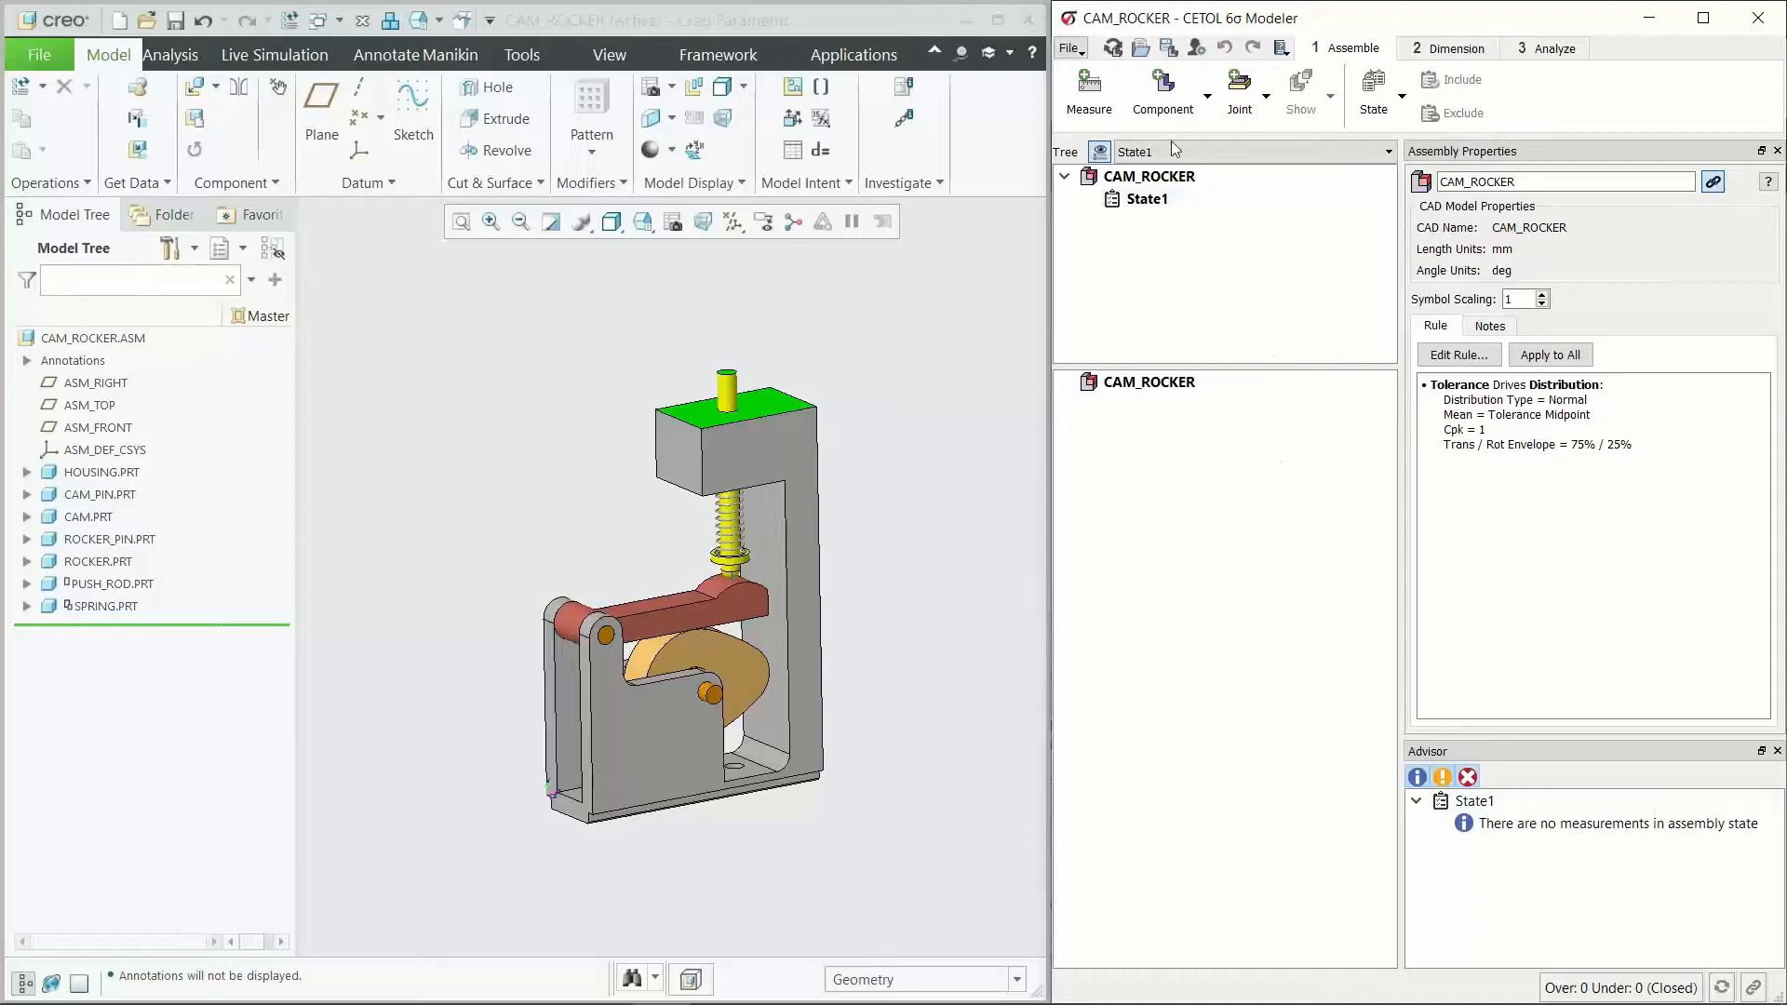
Step: Add the housing from the CAD model as the first component of the analysis
click(1163, 93)
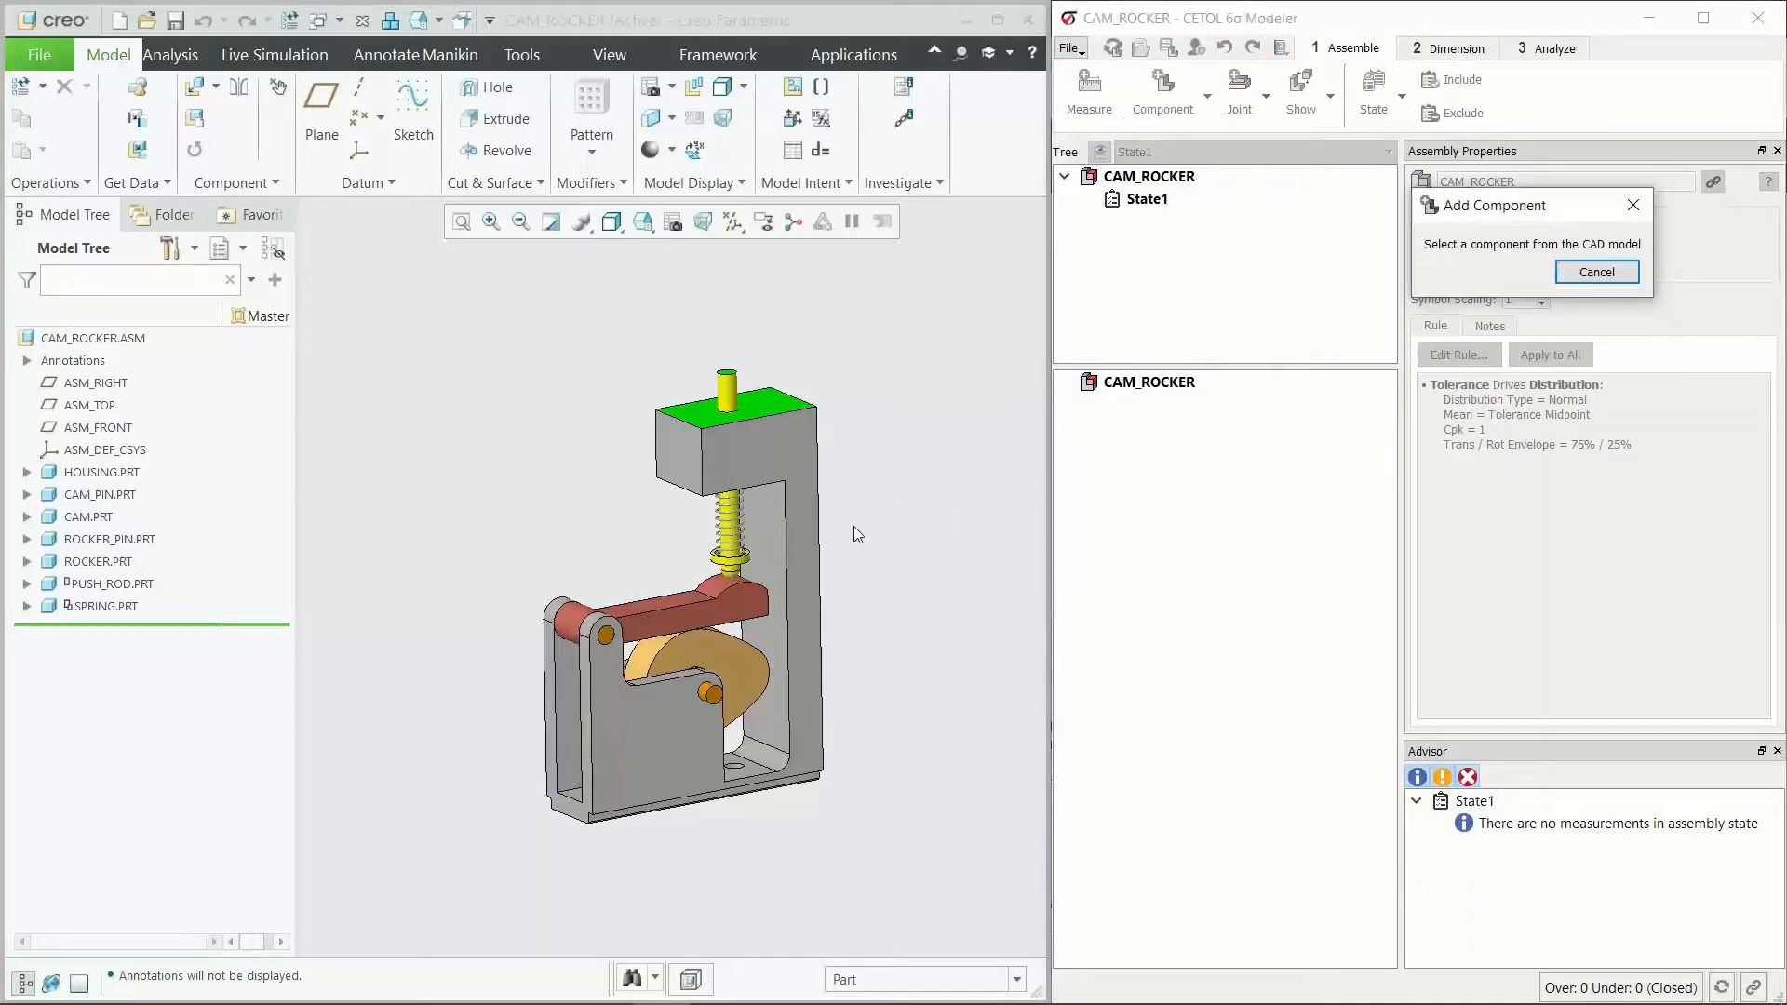
scroll(857, 534, up, 1)
click(752, 416)
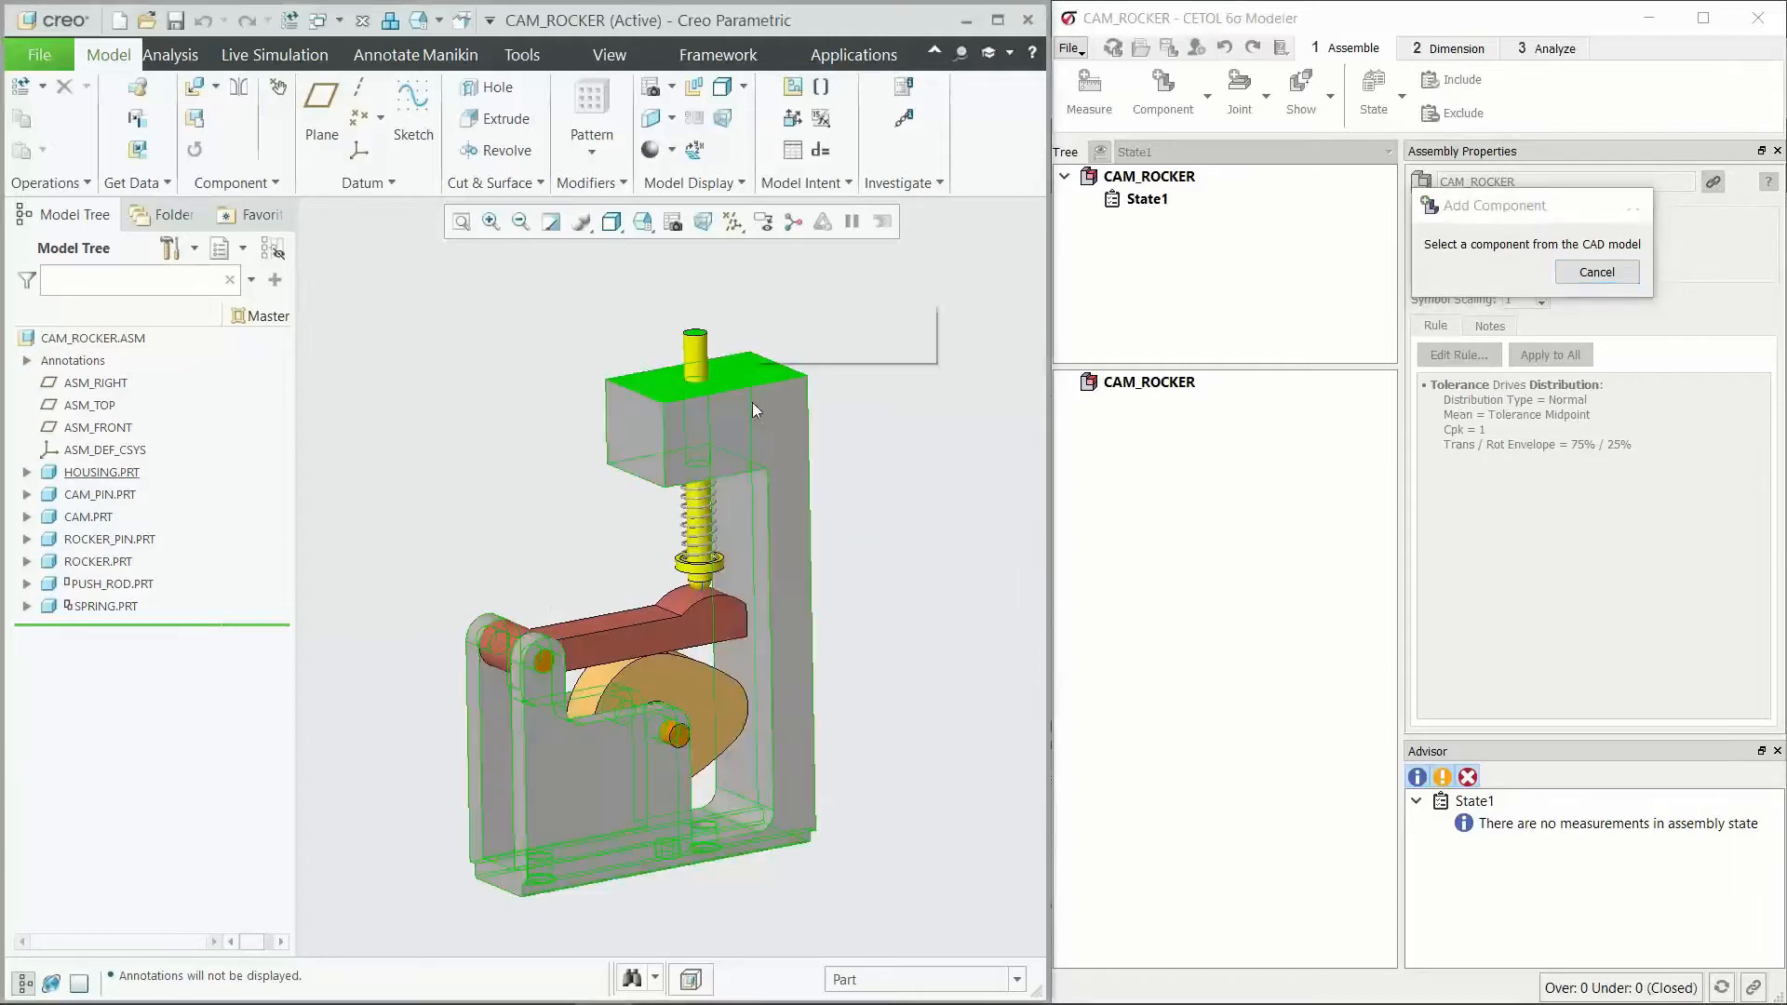
click(750, 416)
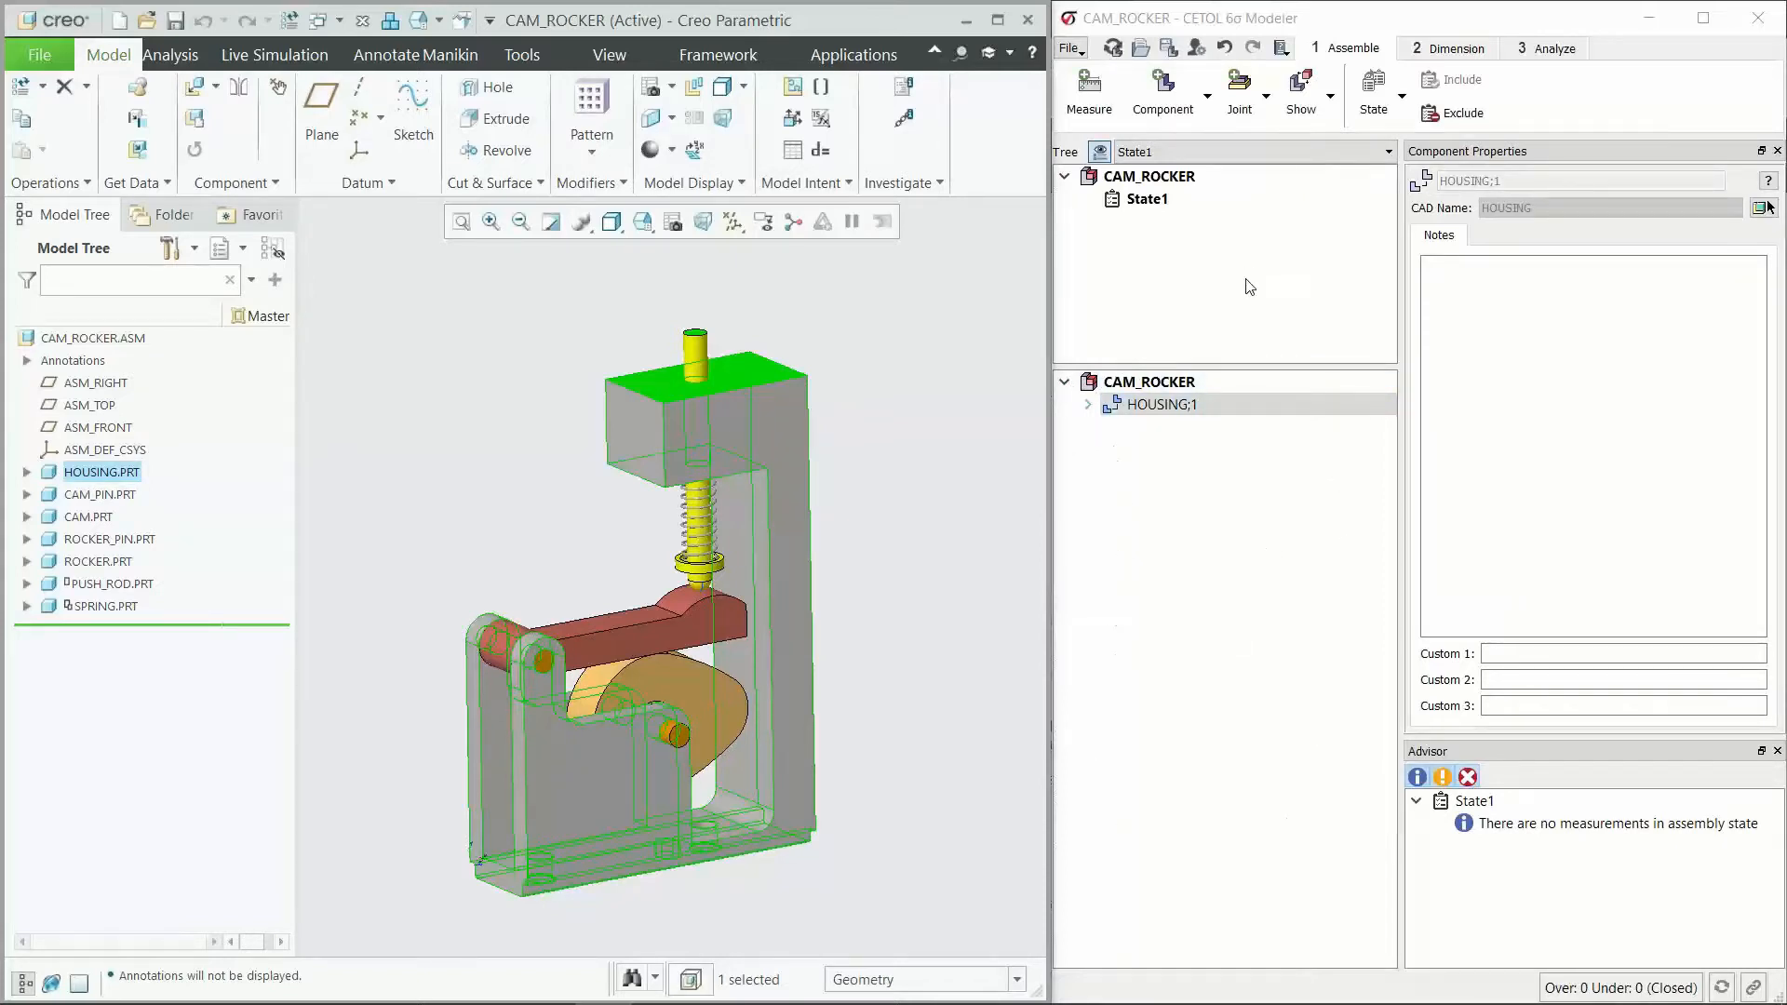
Step: Add the cam pin and the cam from the CAD model as analysis components
click(1164, 93)
click(724, 840)
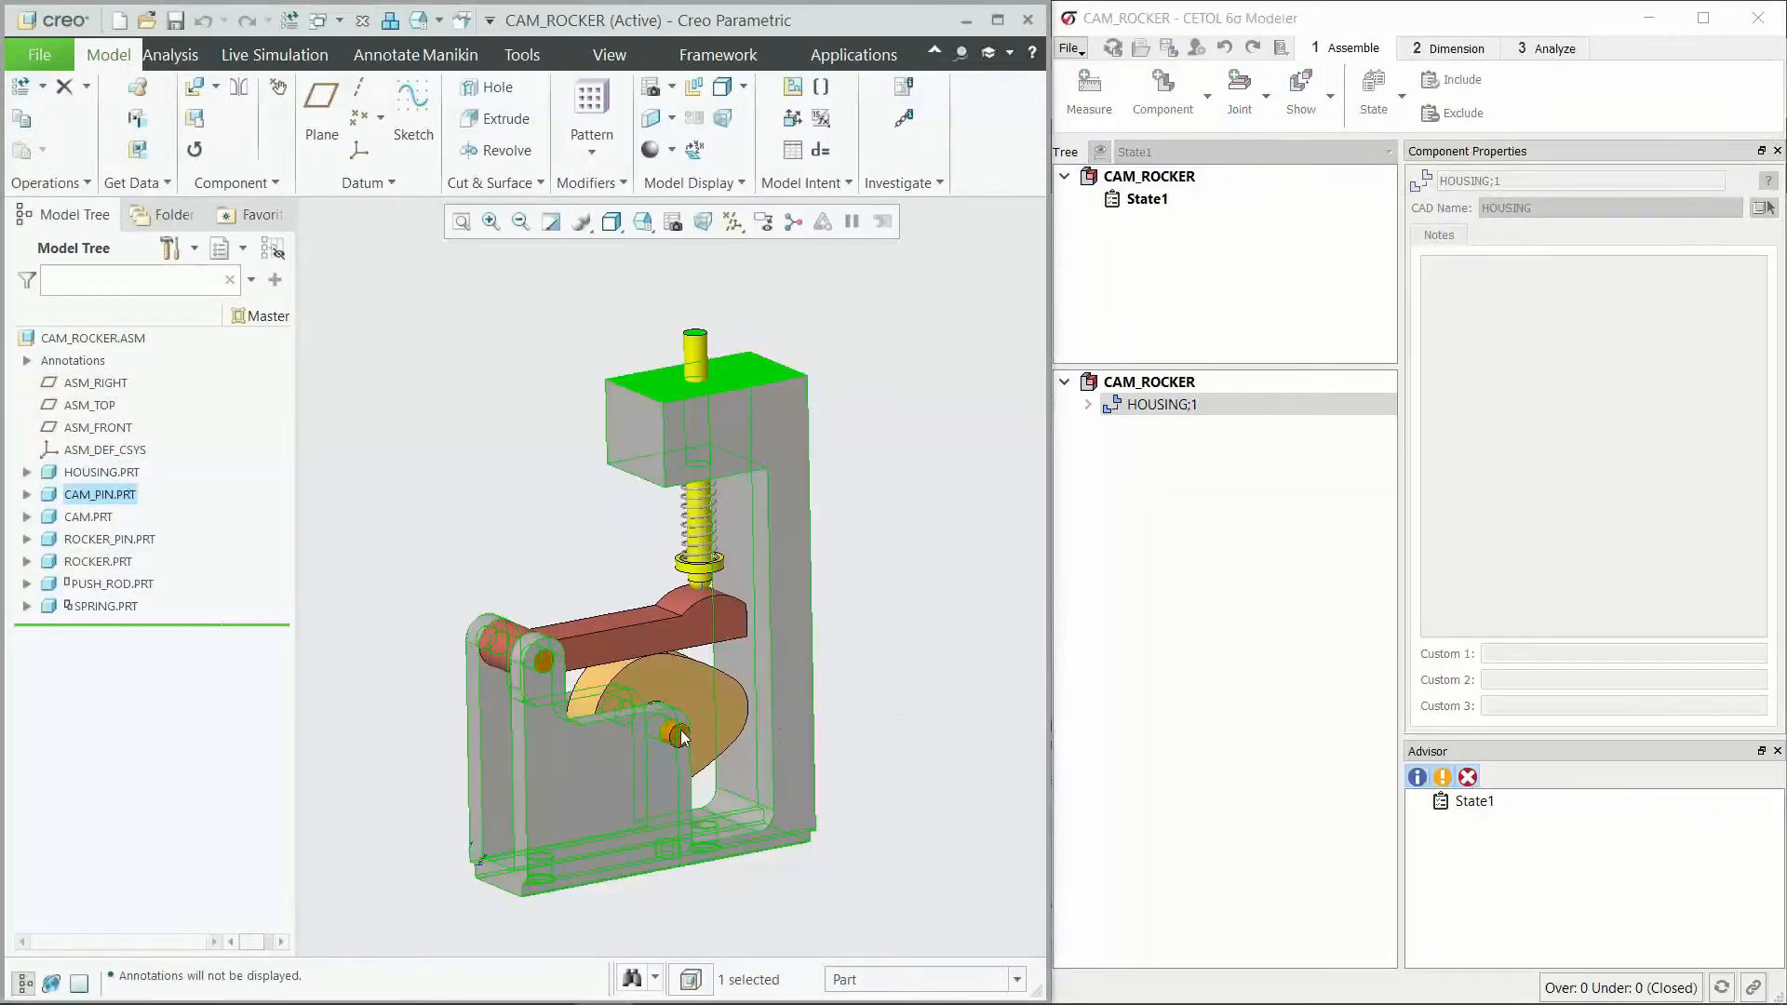
click(679, 730)
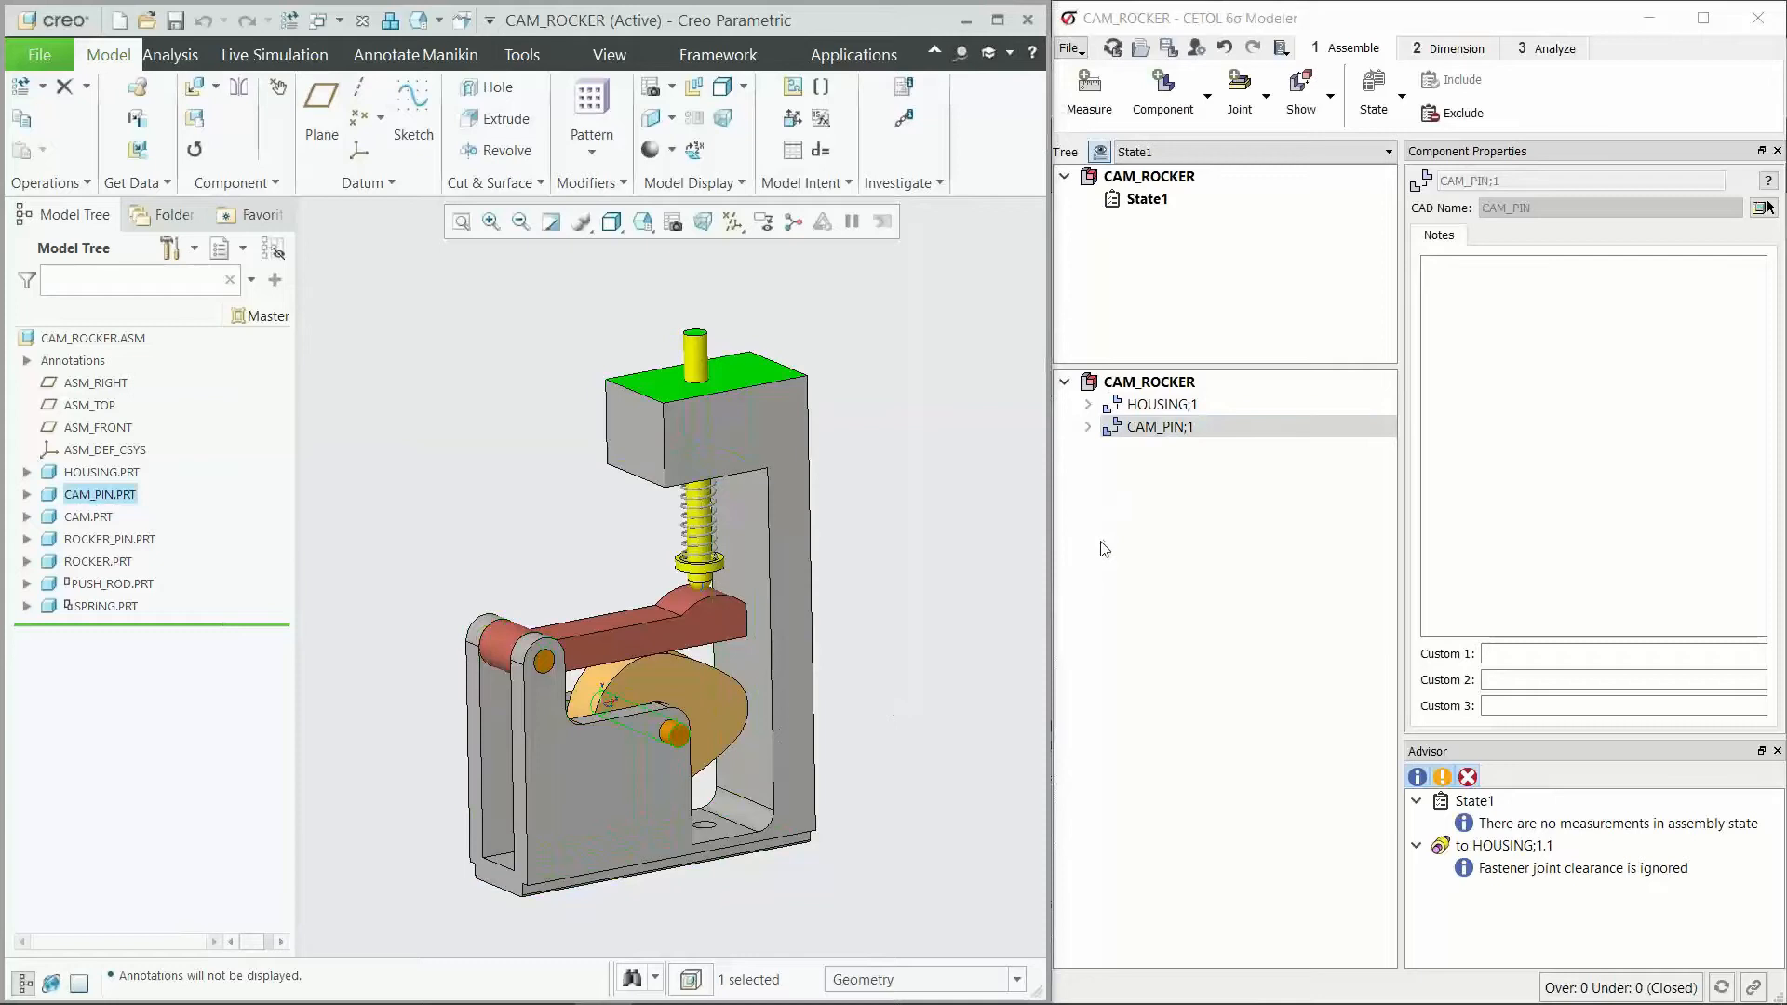
click(1163, 93)
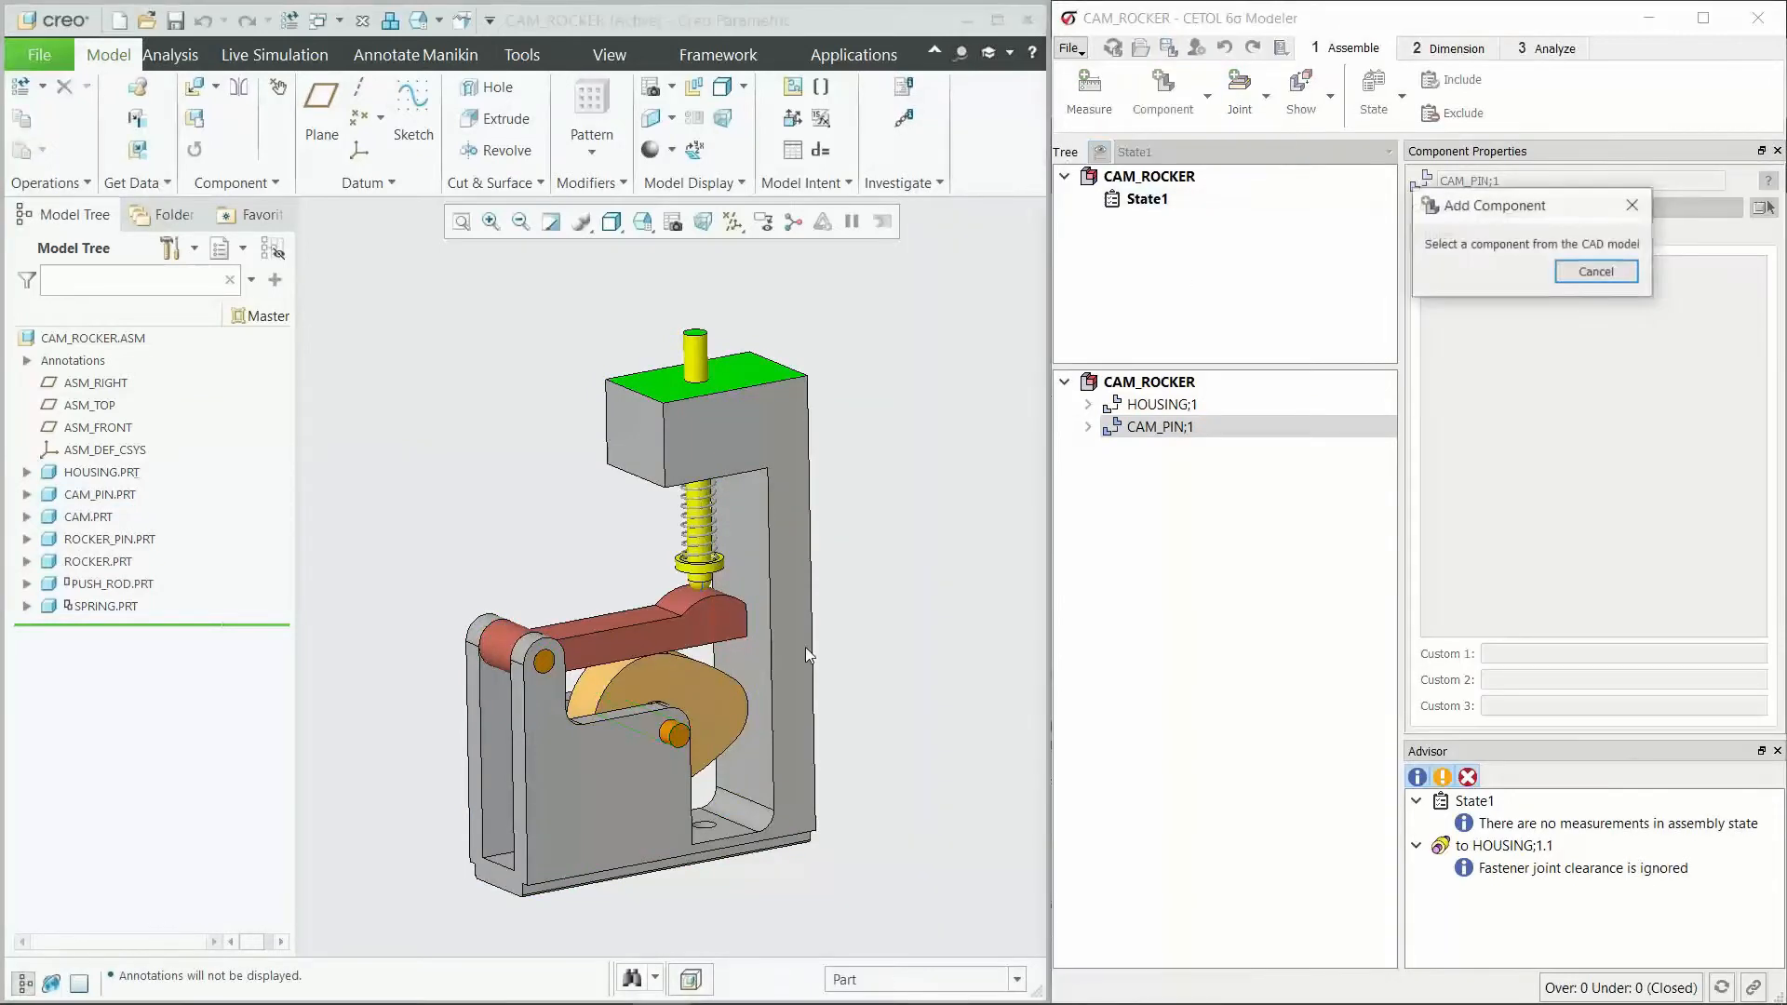
click(696, 689)
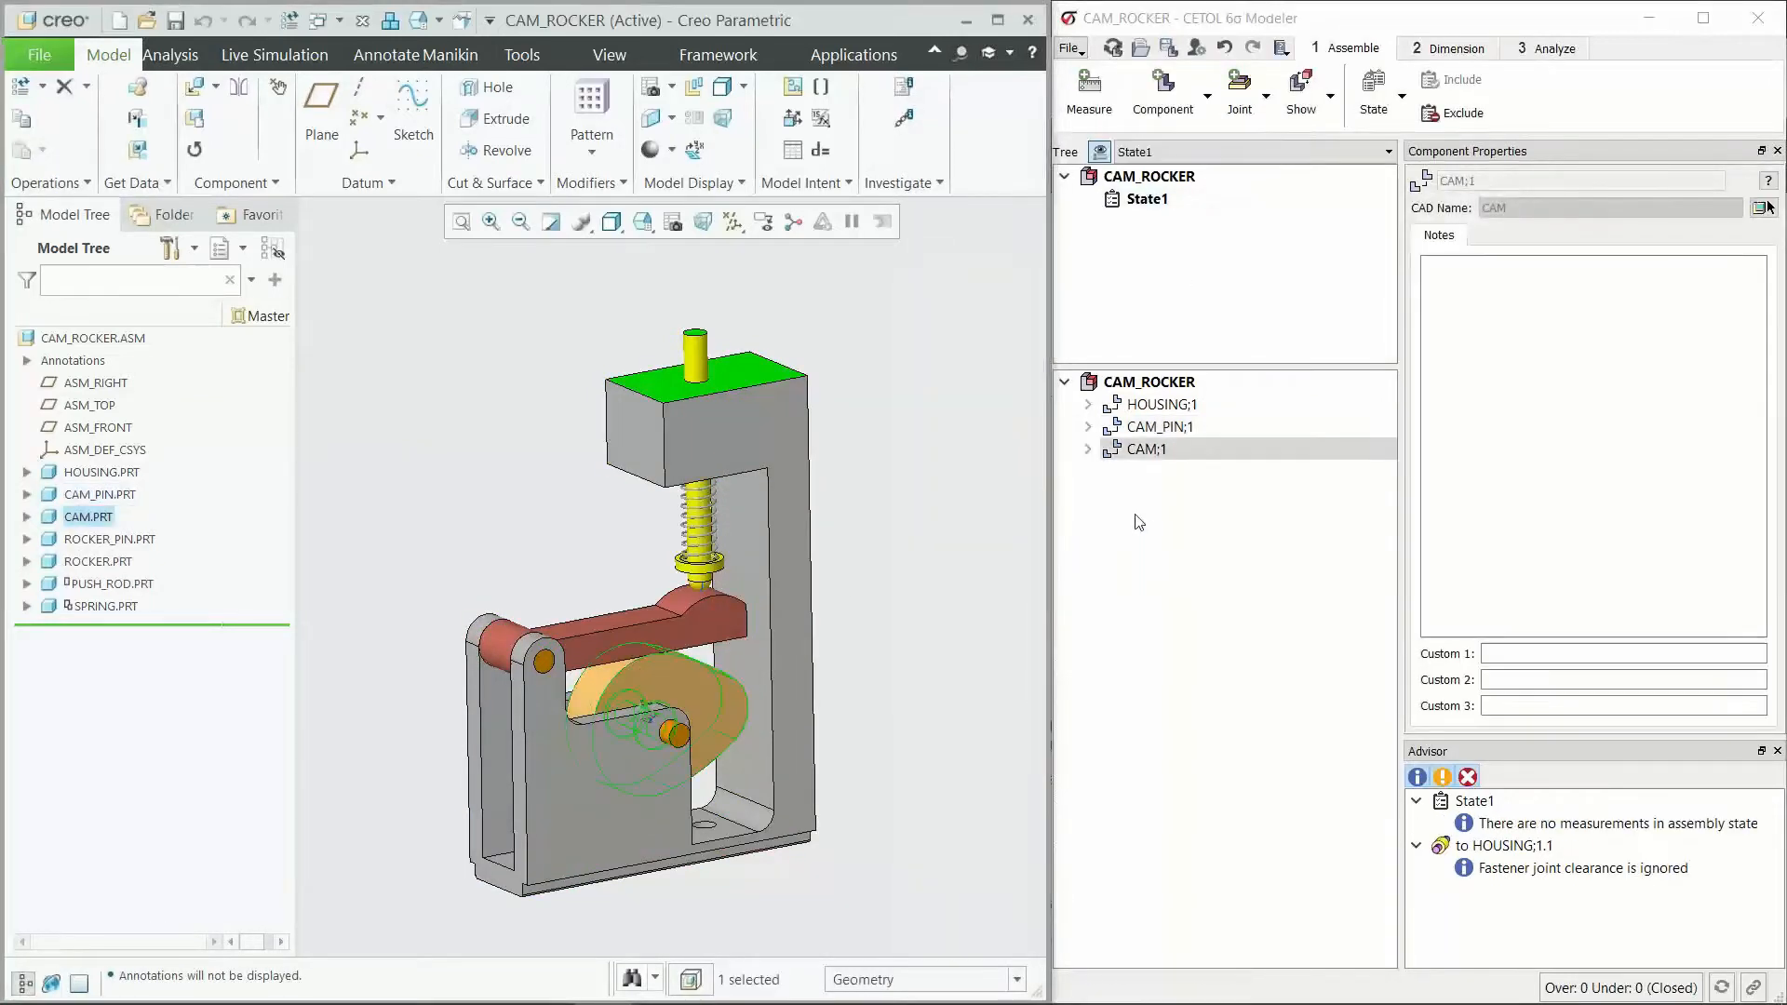
Step: Expand the CAM and CAM_PIN components and inspect the cam pin's joint to the housing
click(1088, 449)
click(1088, 426)
click(1175, 473)
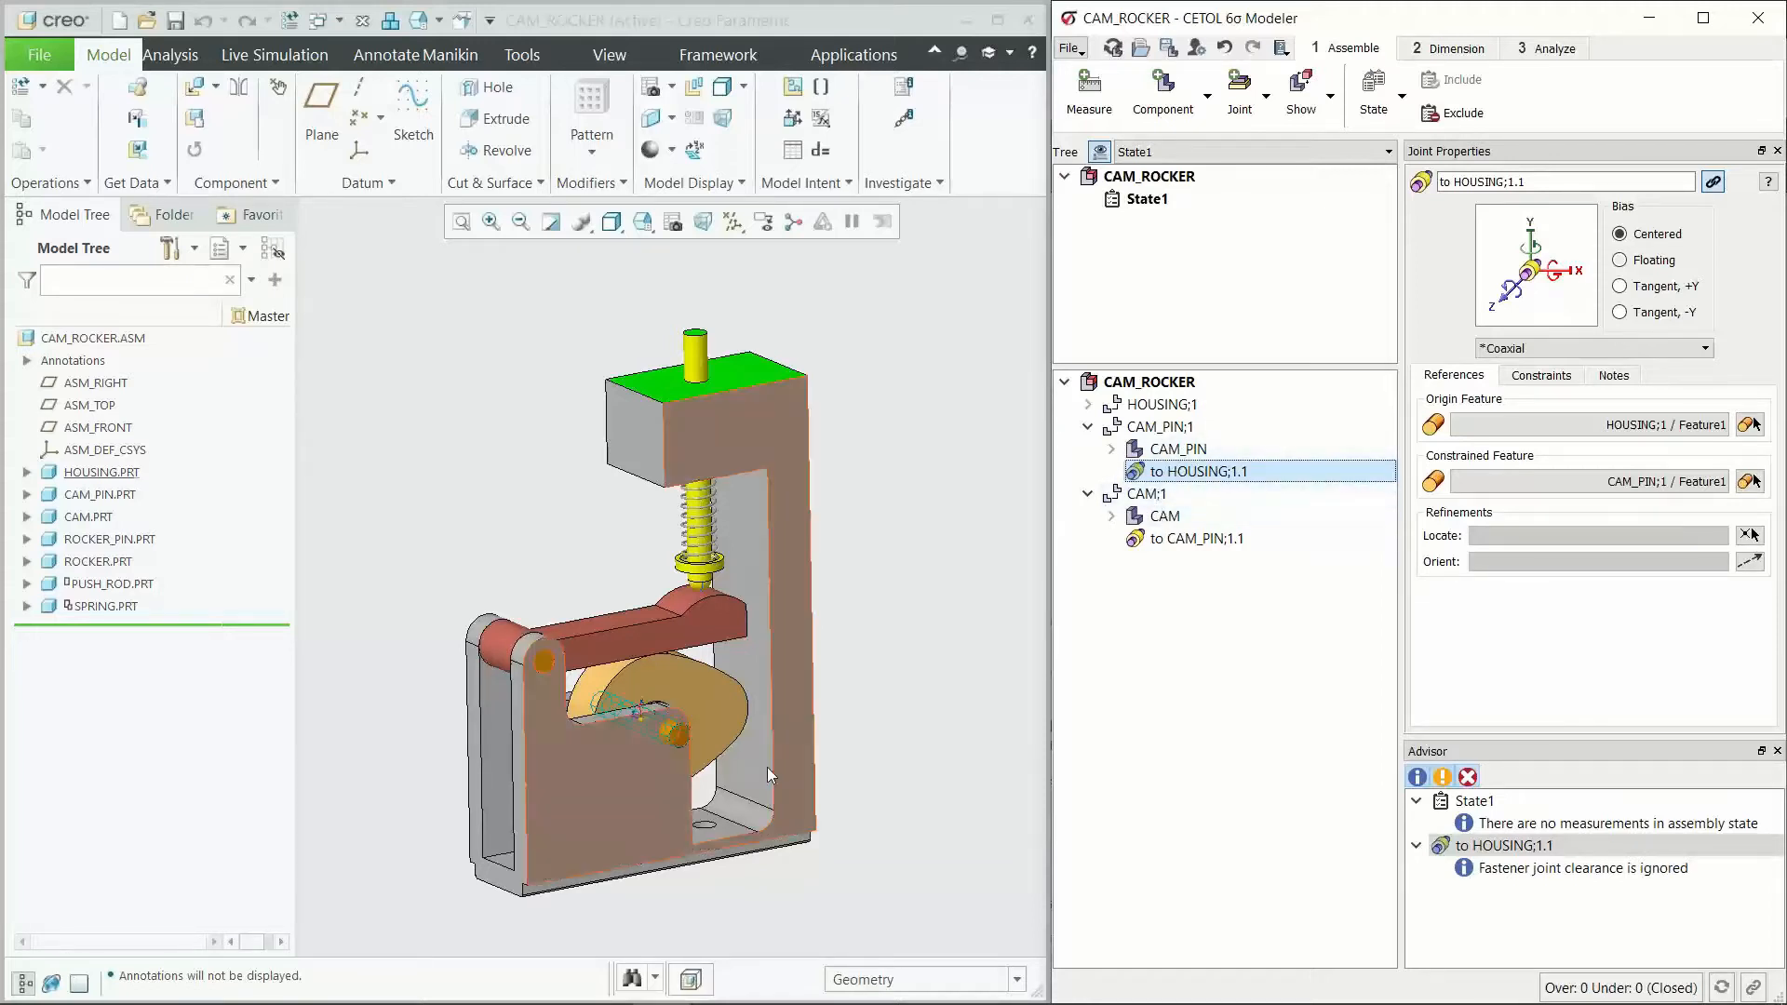
scroll(643, 756, up, 2)
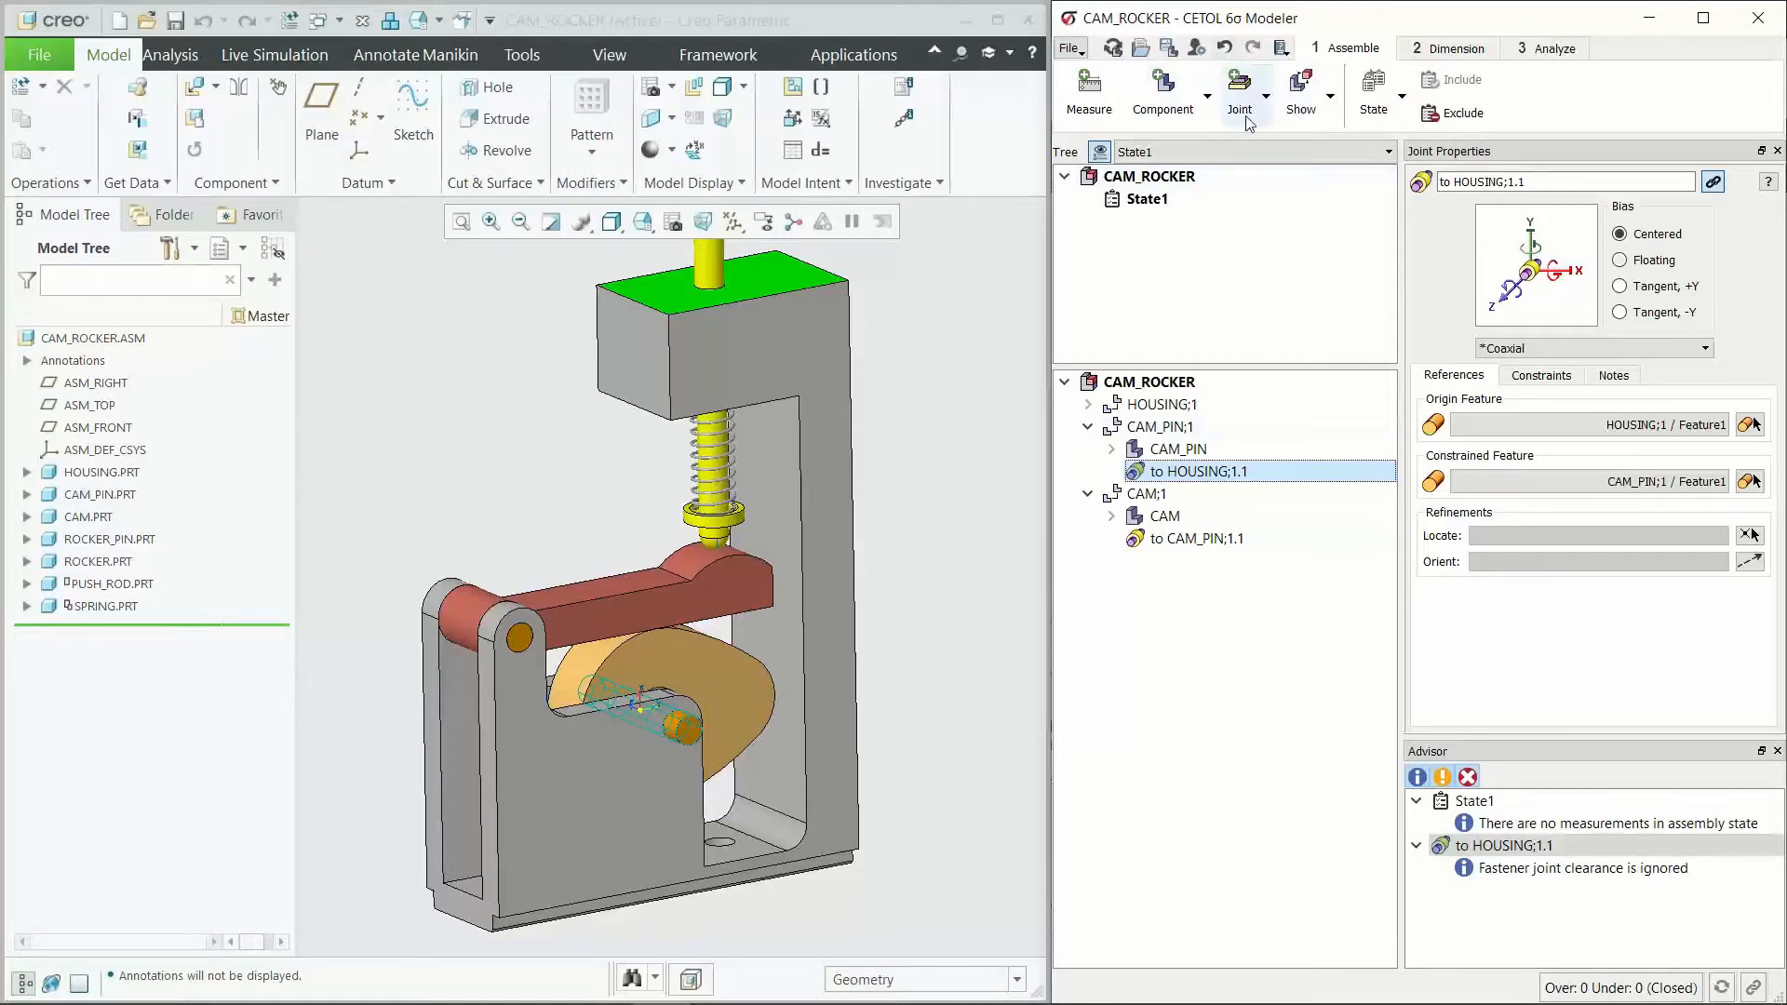
Step: Add the rocker pin, the rocker and the push rod from the CAD model as analysis components
click(1162, 93)
click(522, 640)
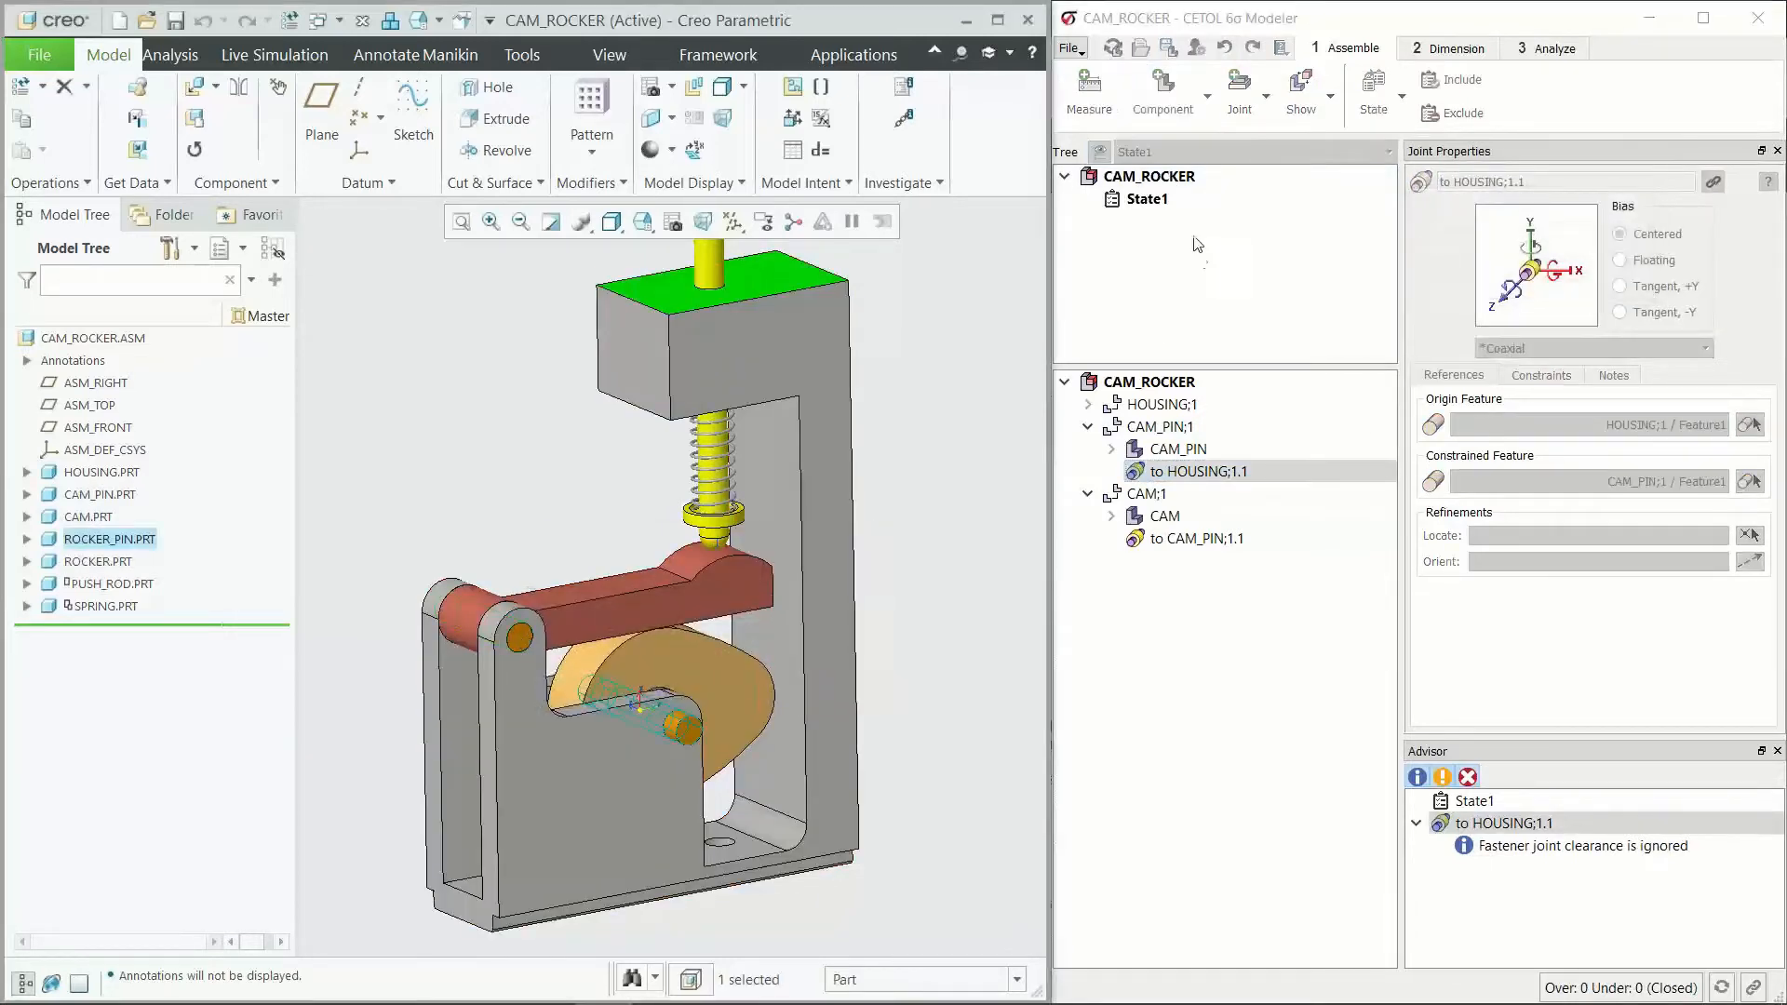
click(1164, 93)
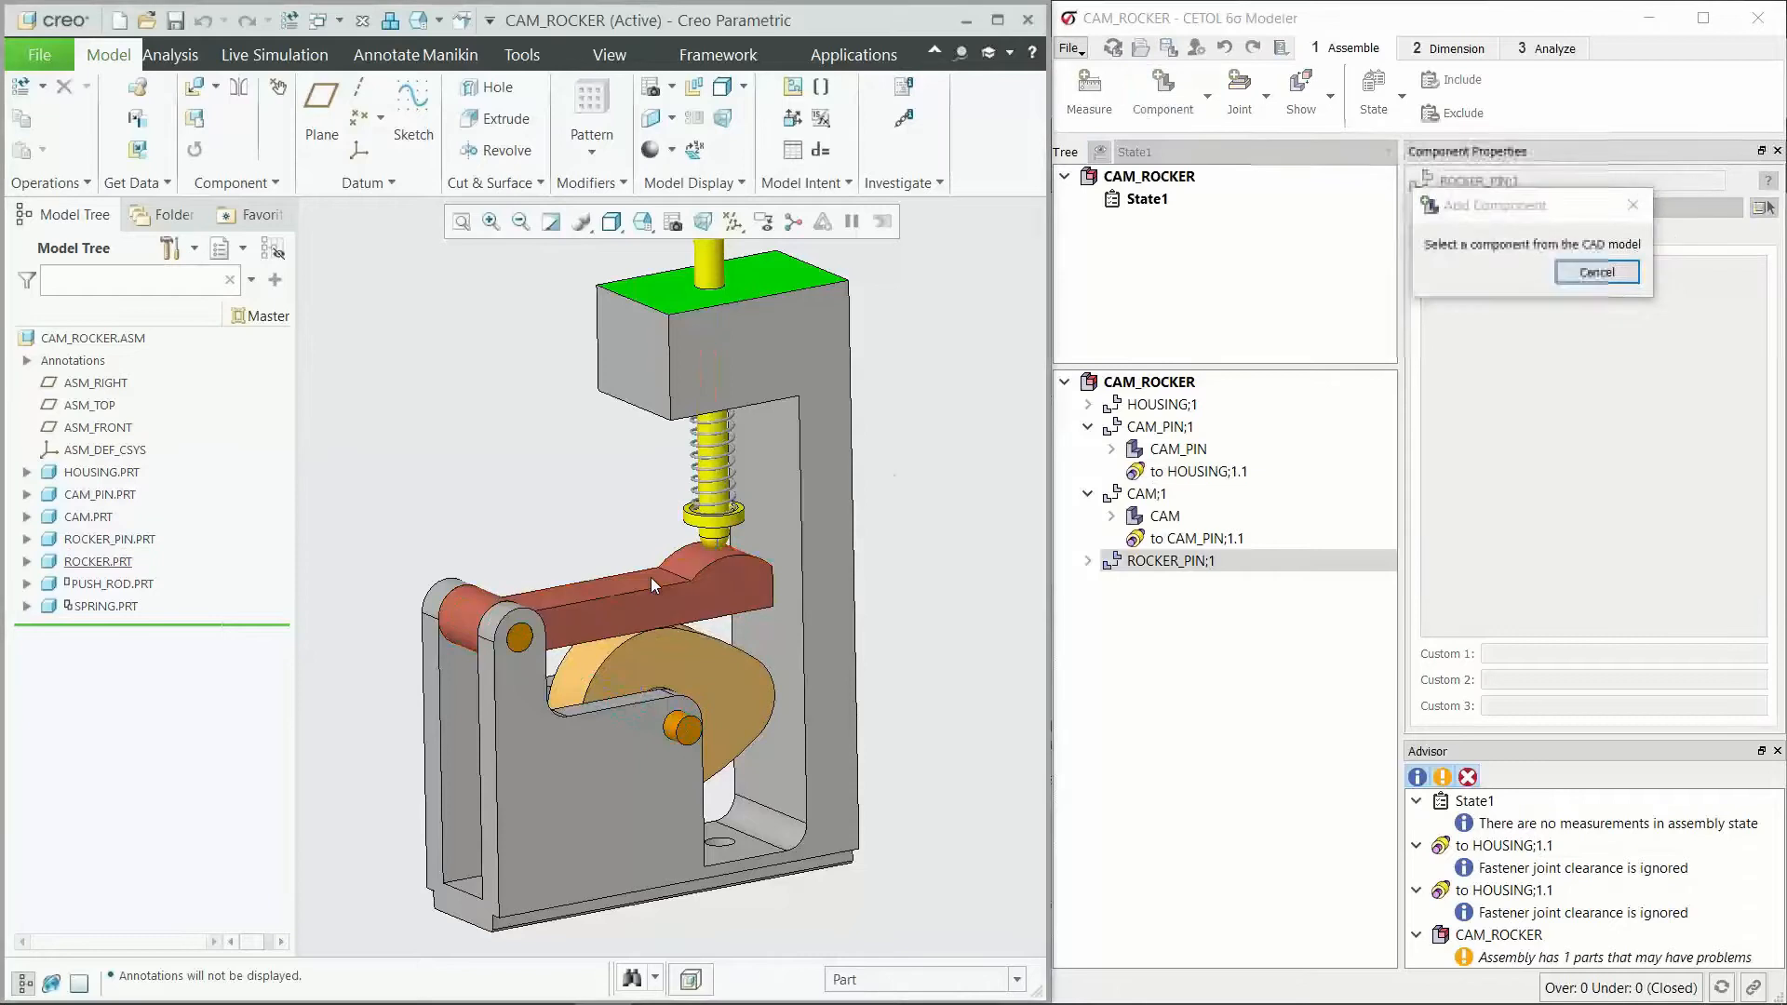
click(650, 577)
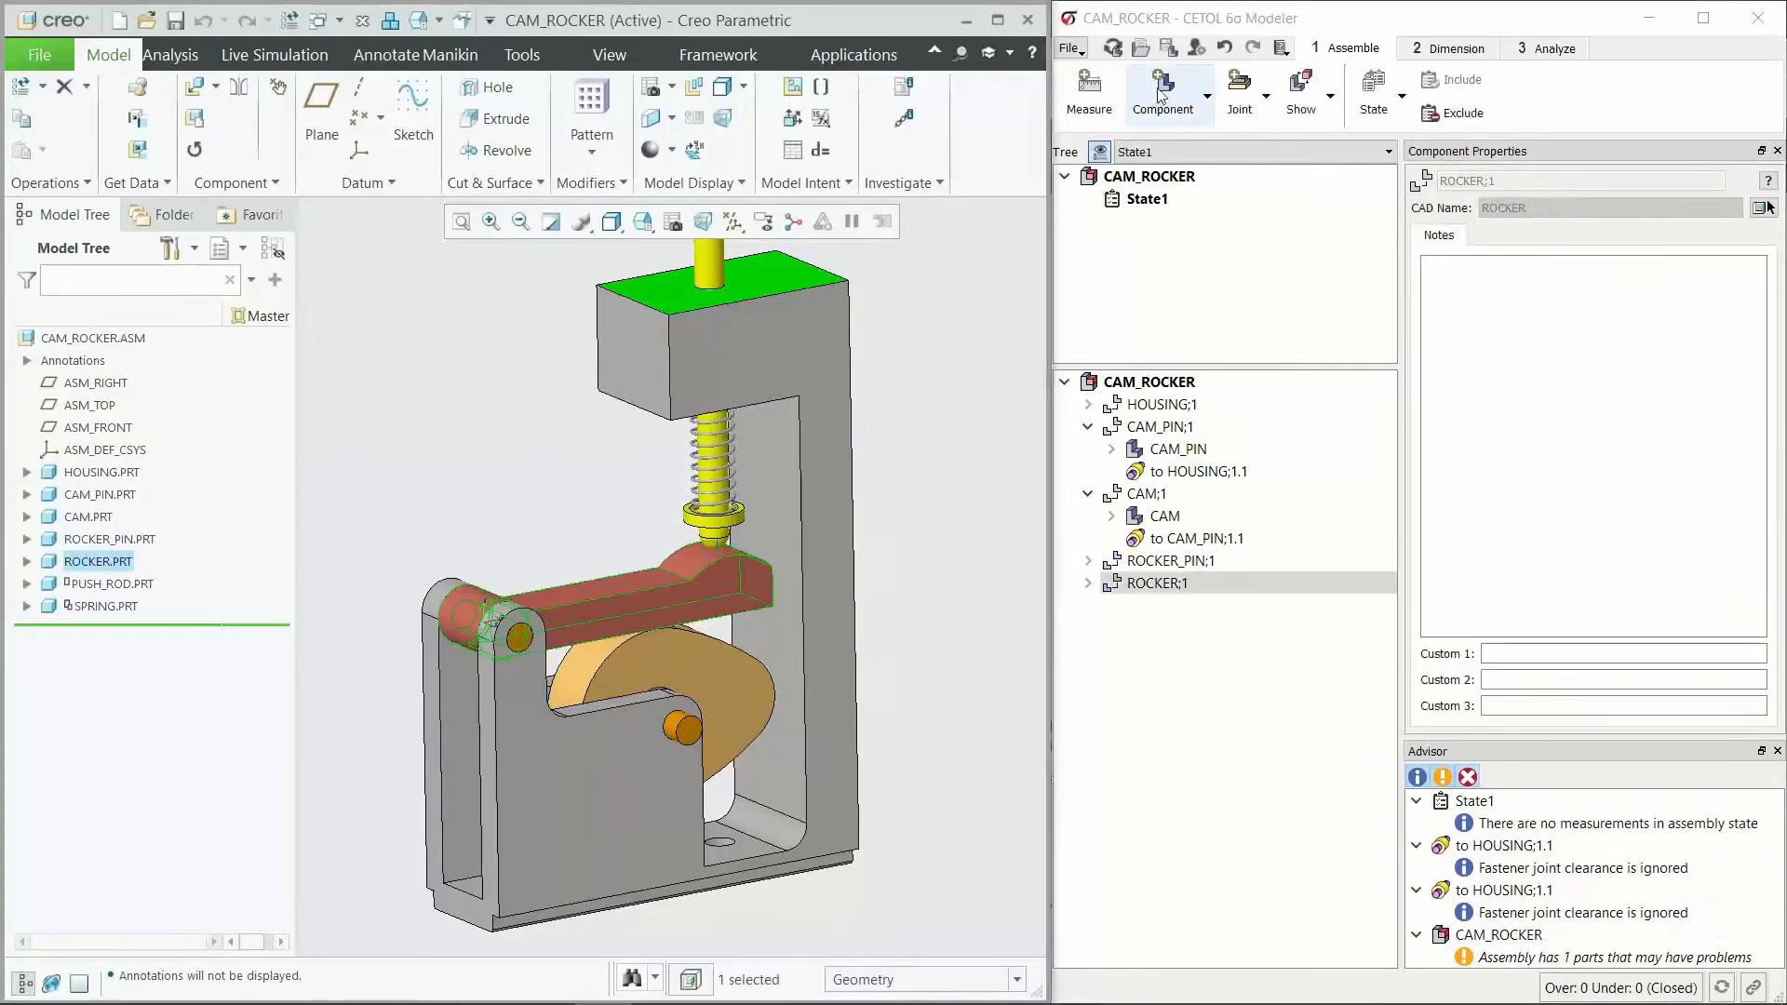
click(1163, 93)
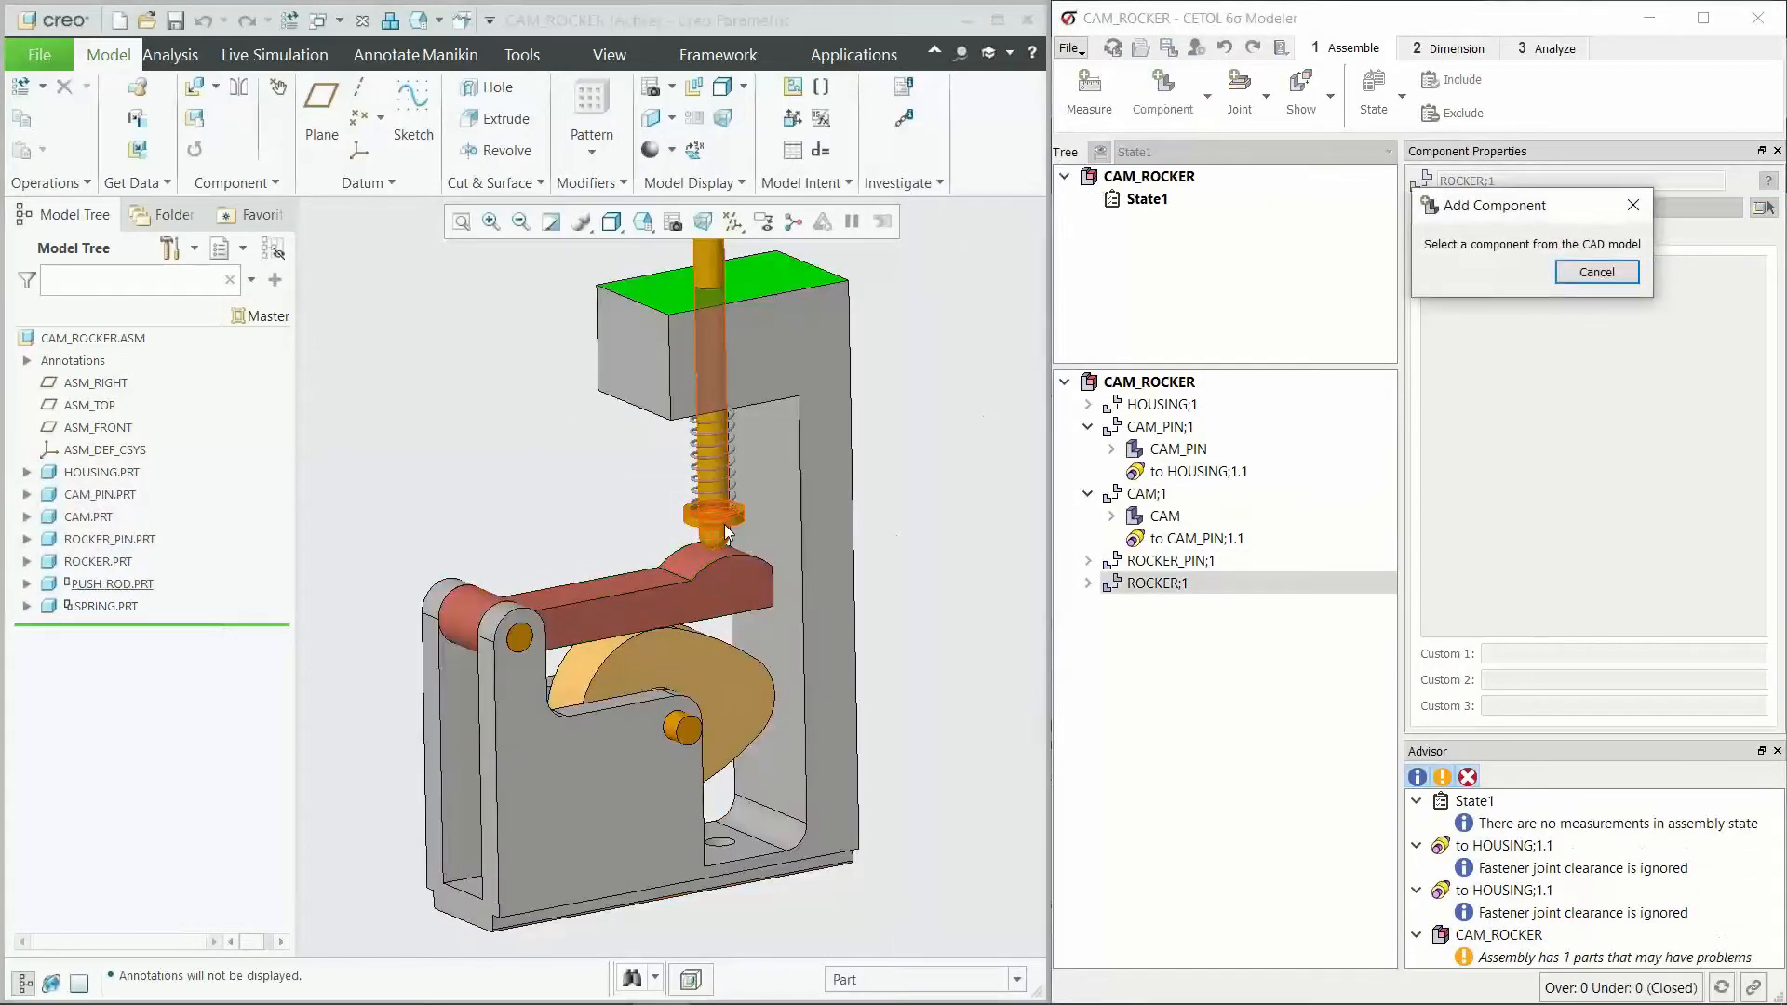
click(726, 533)
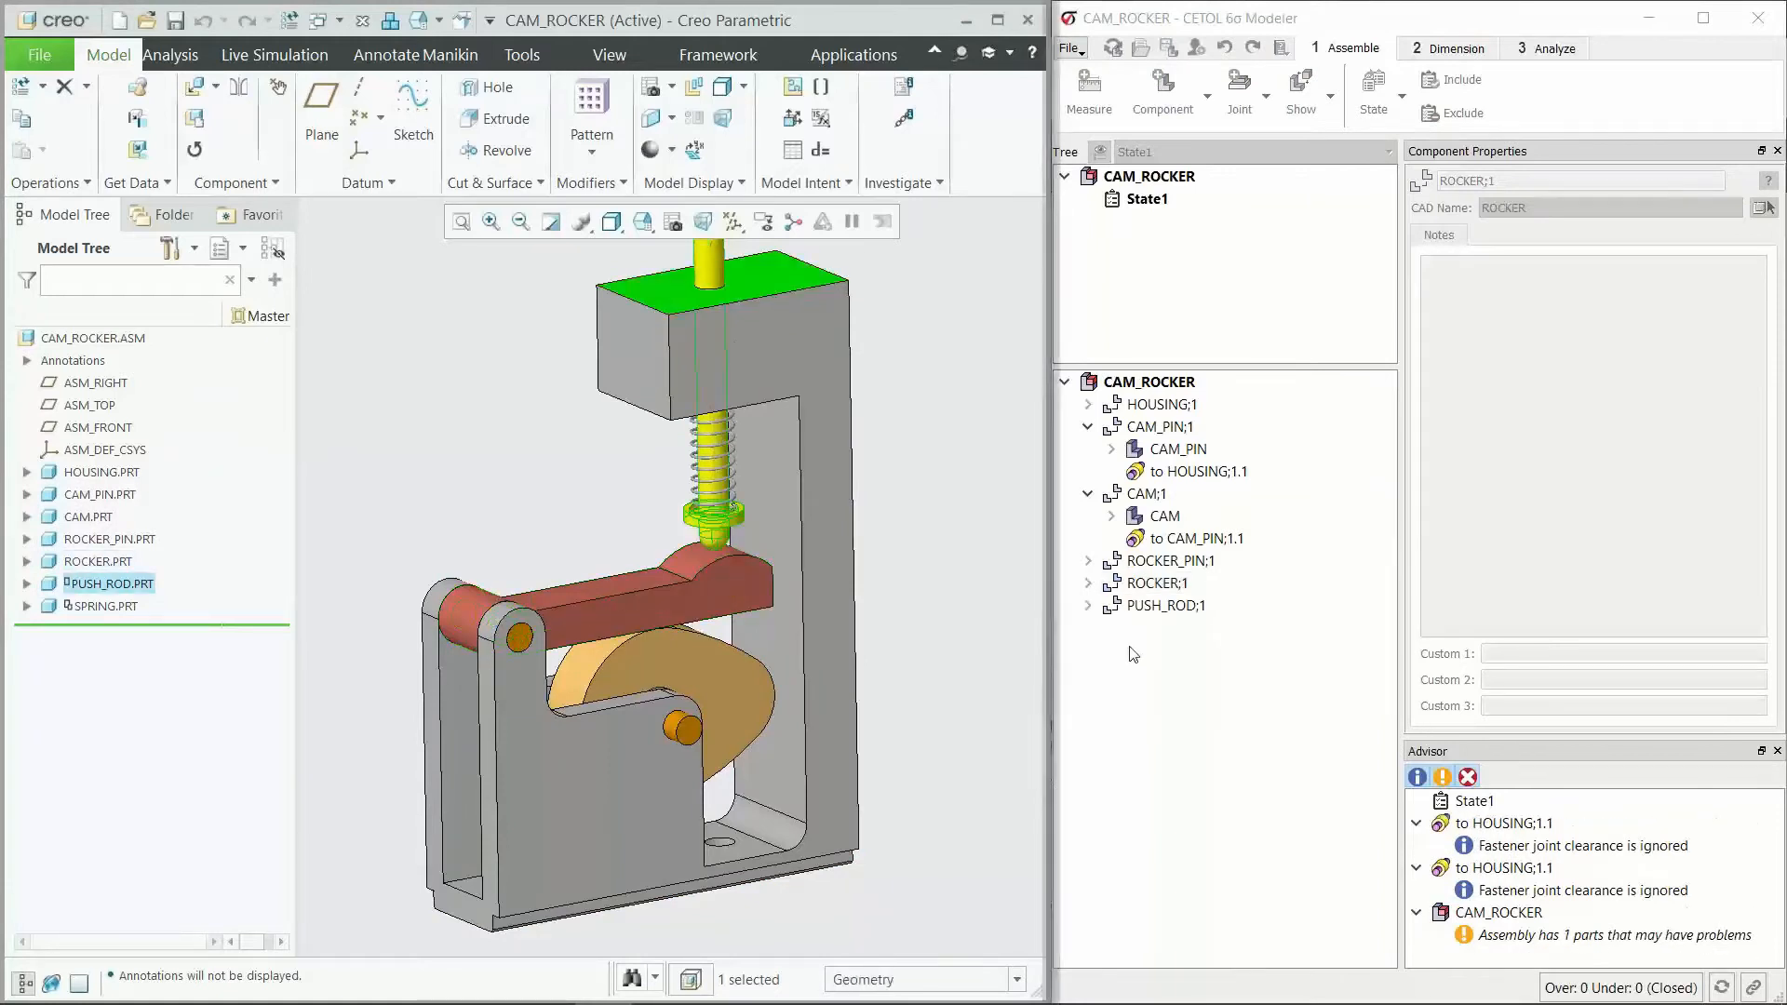
Step: Expand the PUSH_ROD, ROCKER and ROCKER_PIN components to review their joints
click(1132, 689)
click(1088, 605)
click(1088, 584)
click(1088, 561)
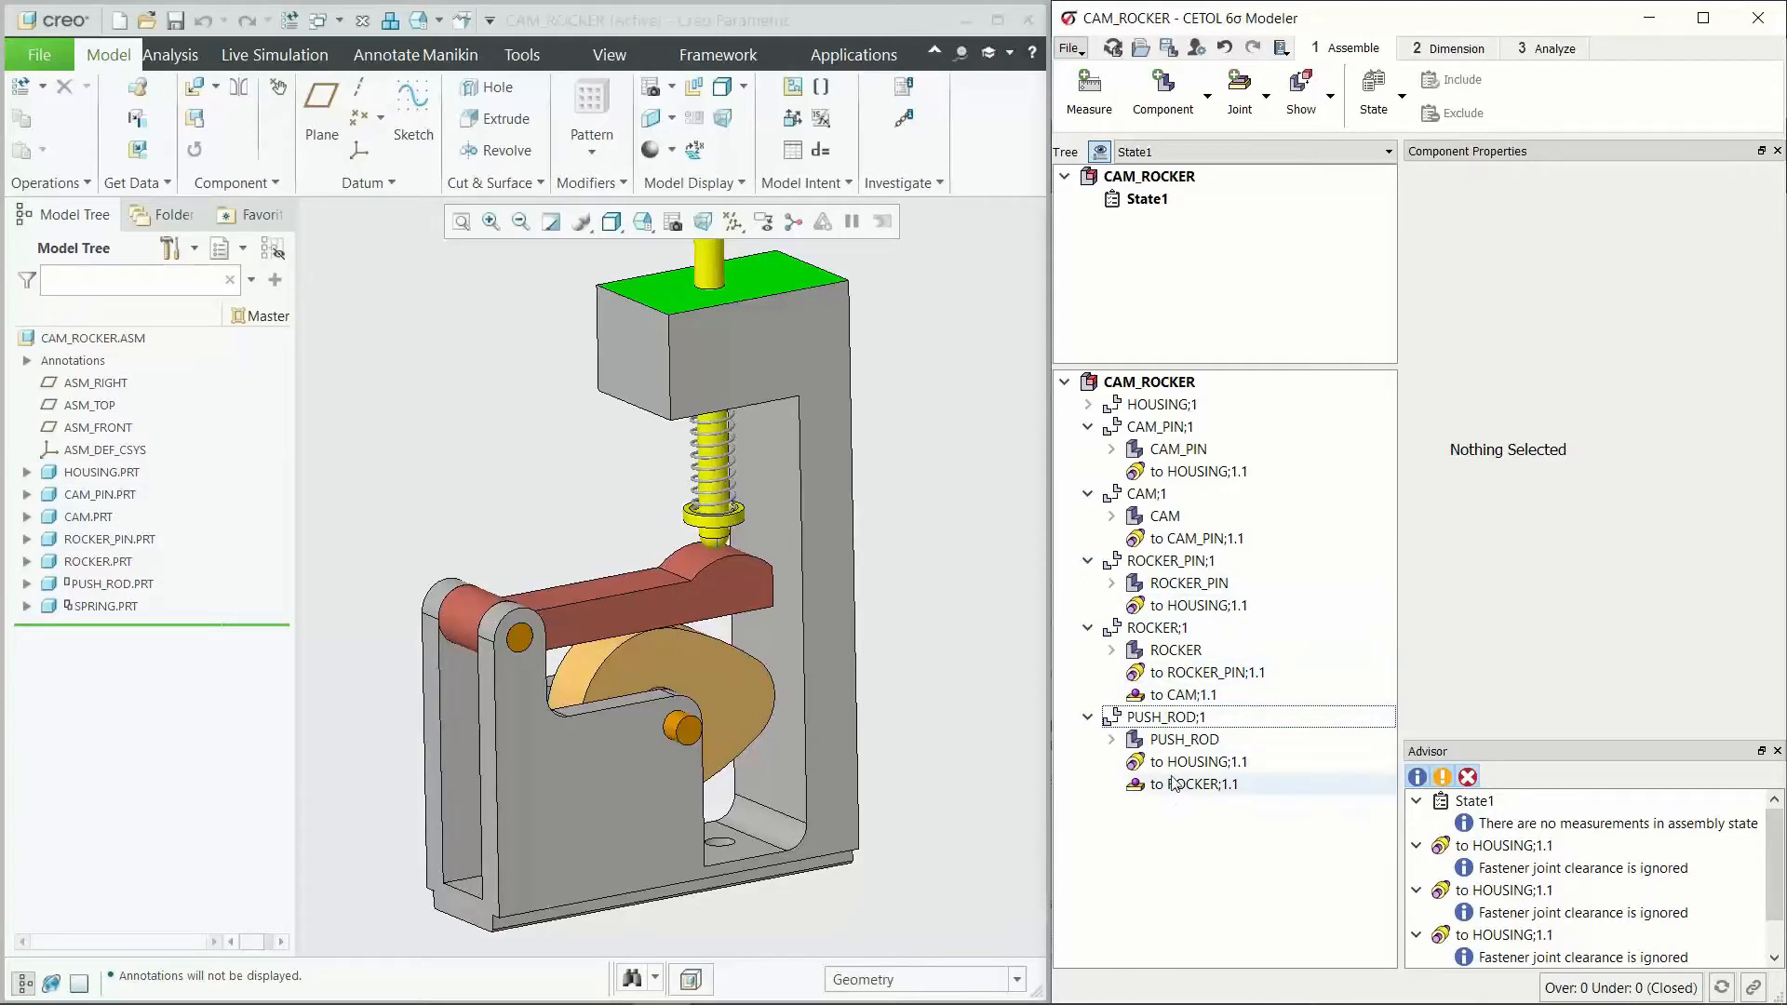
Step: Expand the PUSH_ROD part to review the dimensions and tolerances under features A, B and Feature2
double_click(1164, 739)
double_click(1178, 762)
double_click(1195, 829)
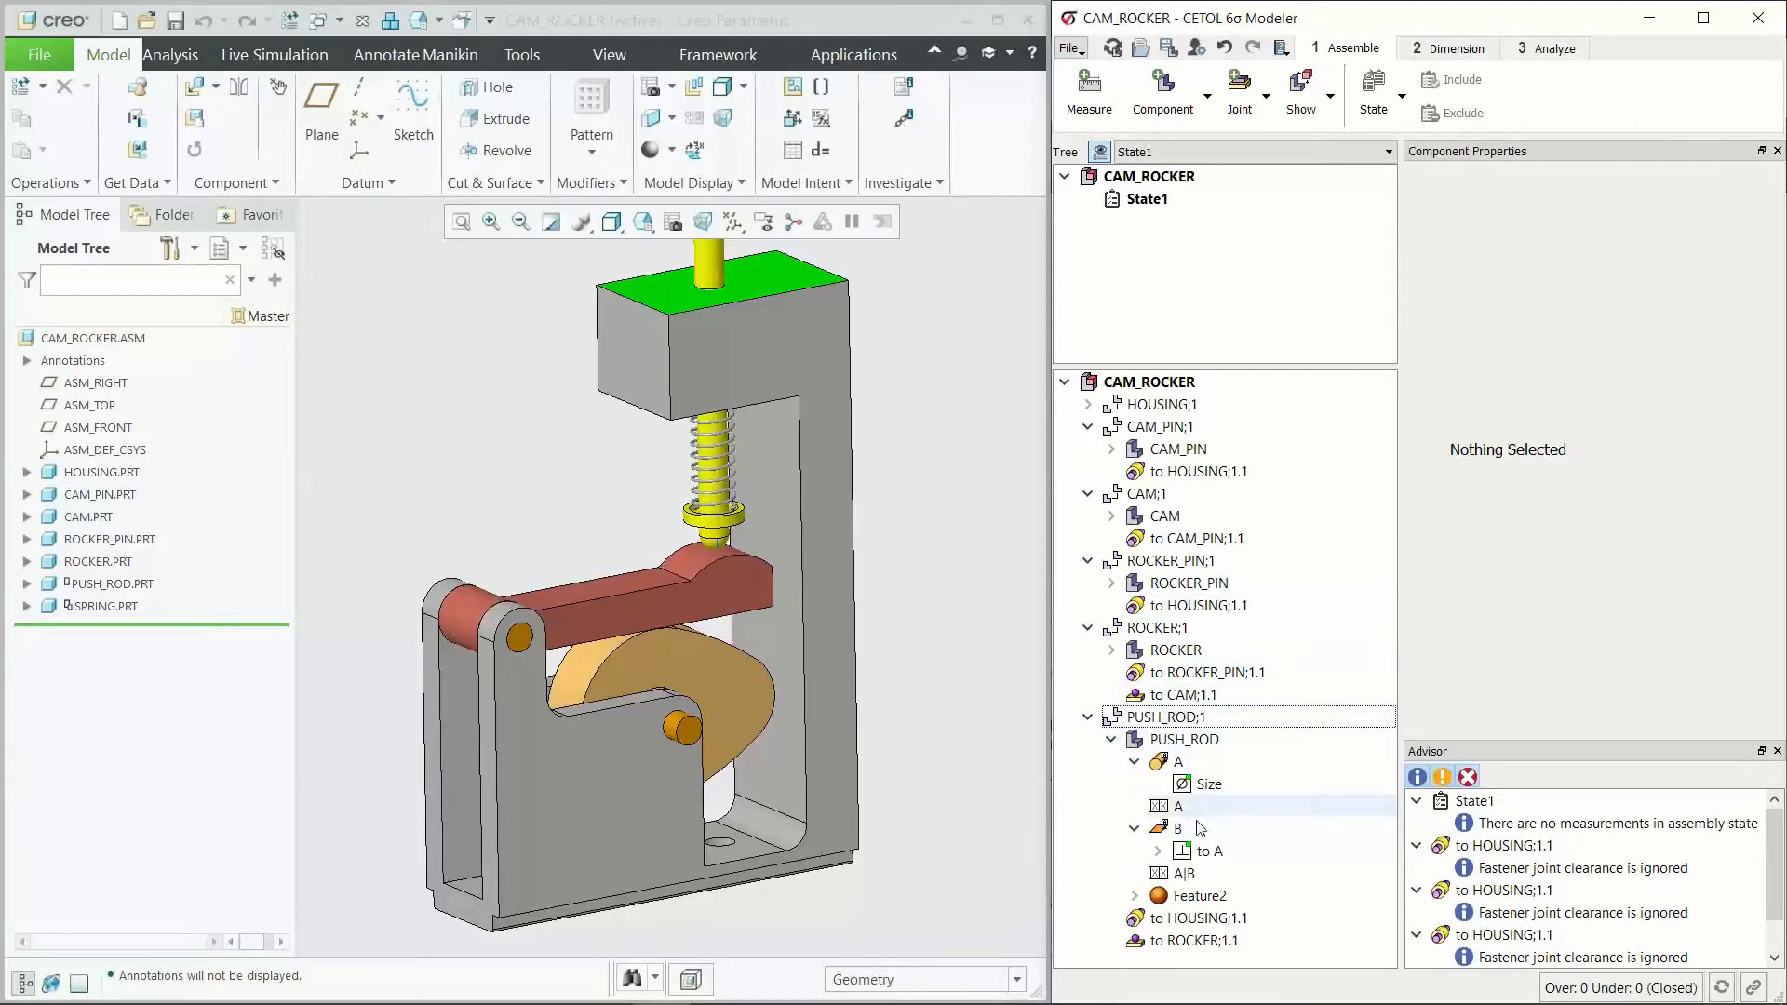
click(1136, 896)
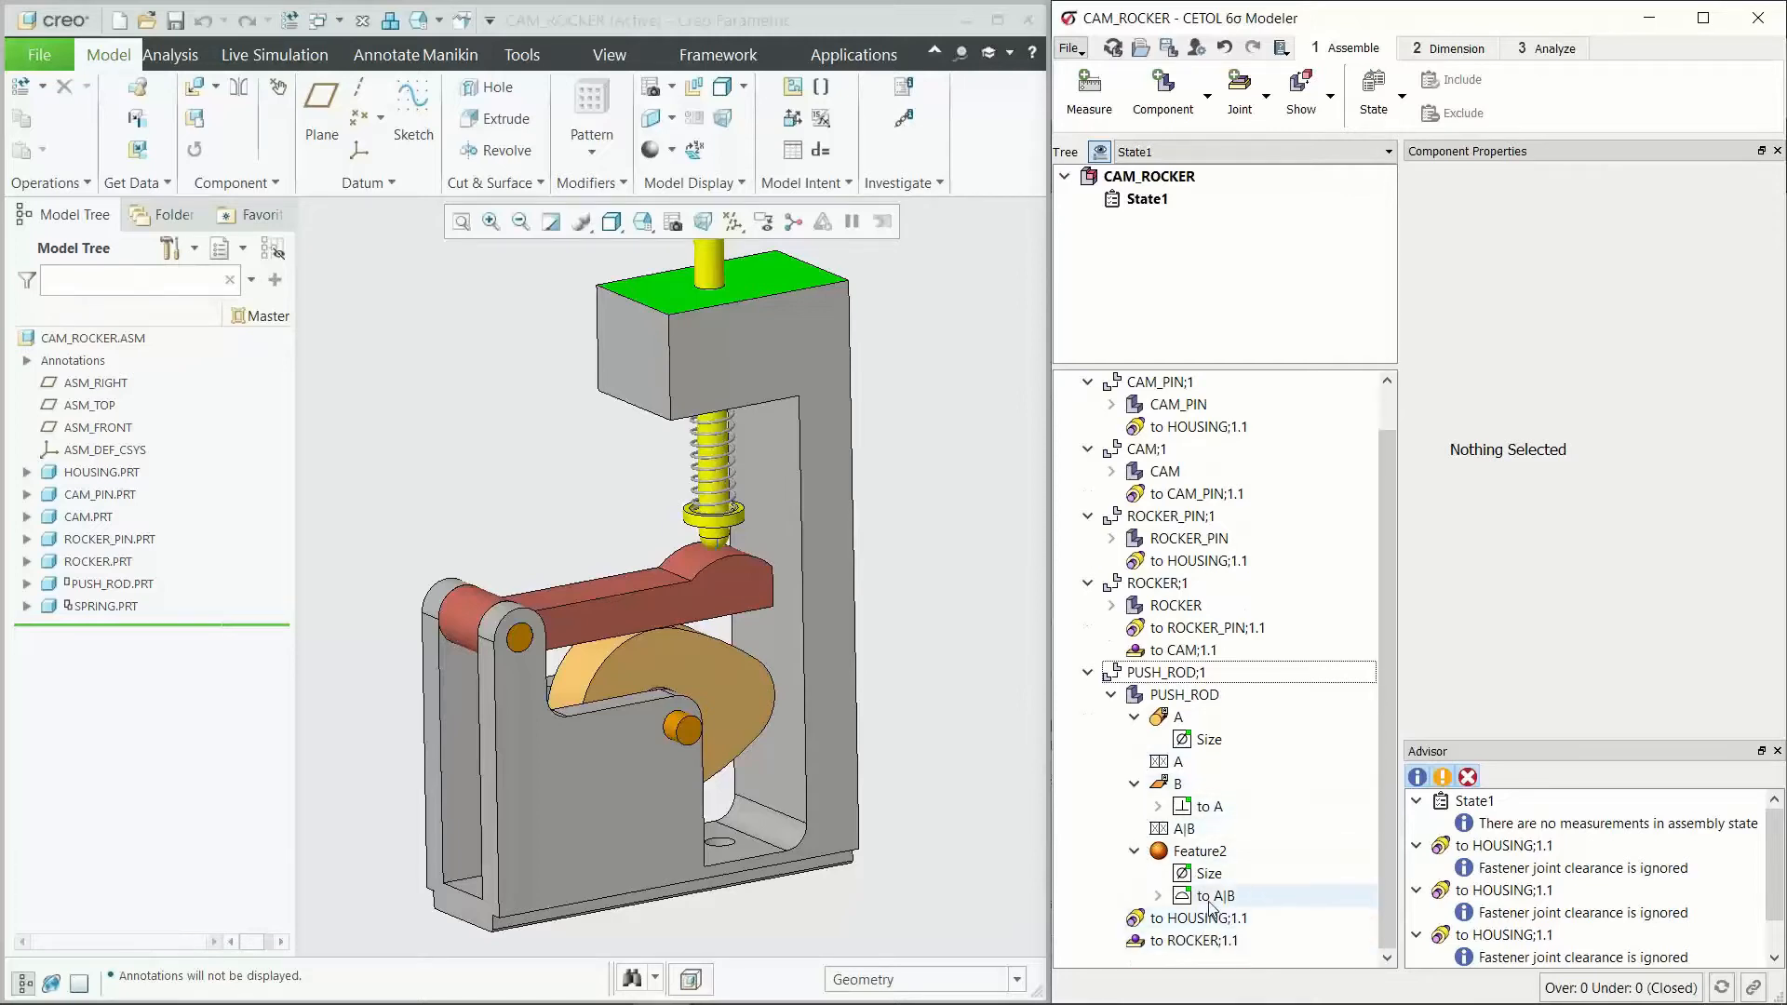
Step: Inspect the push rod's perpendicularity tolerance to datum A in the model, then datum feature A itself
click(1221, 809)
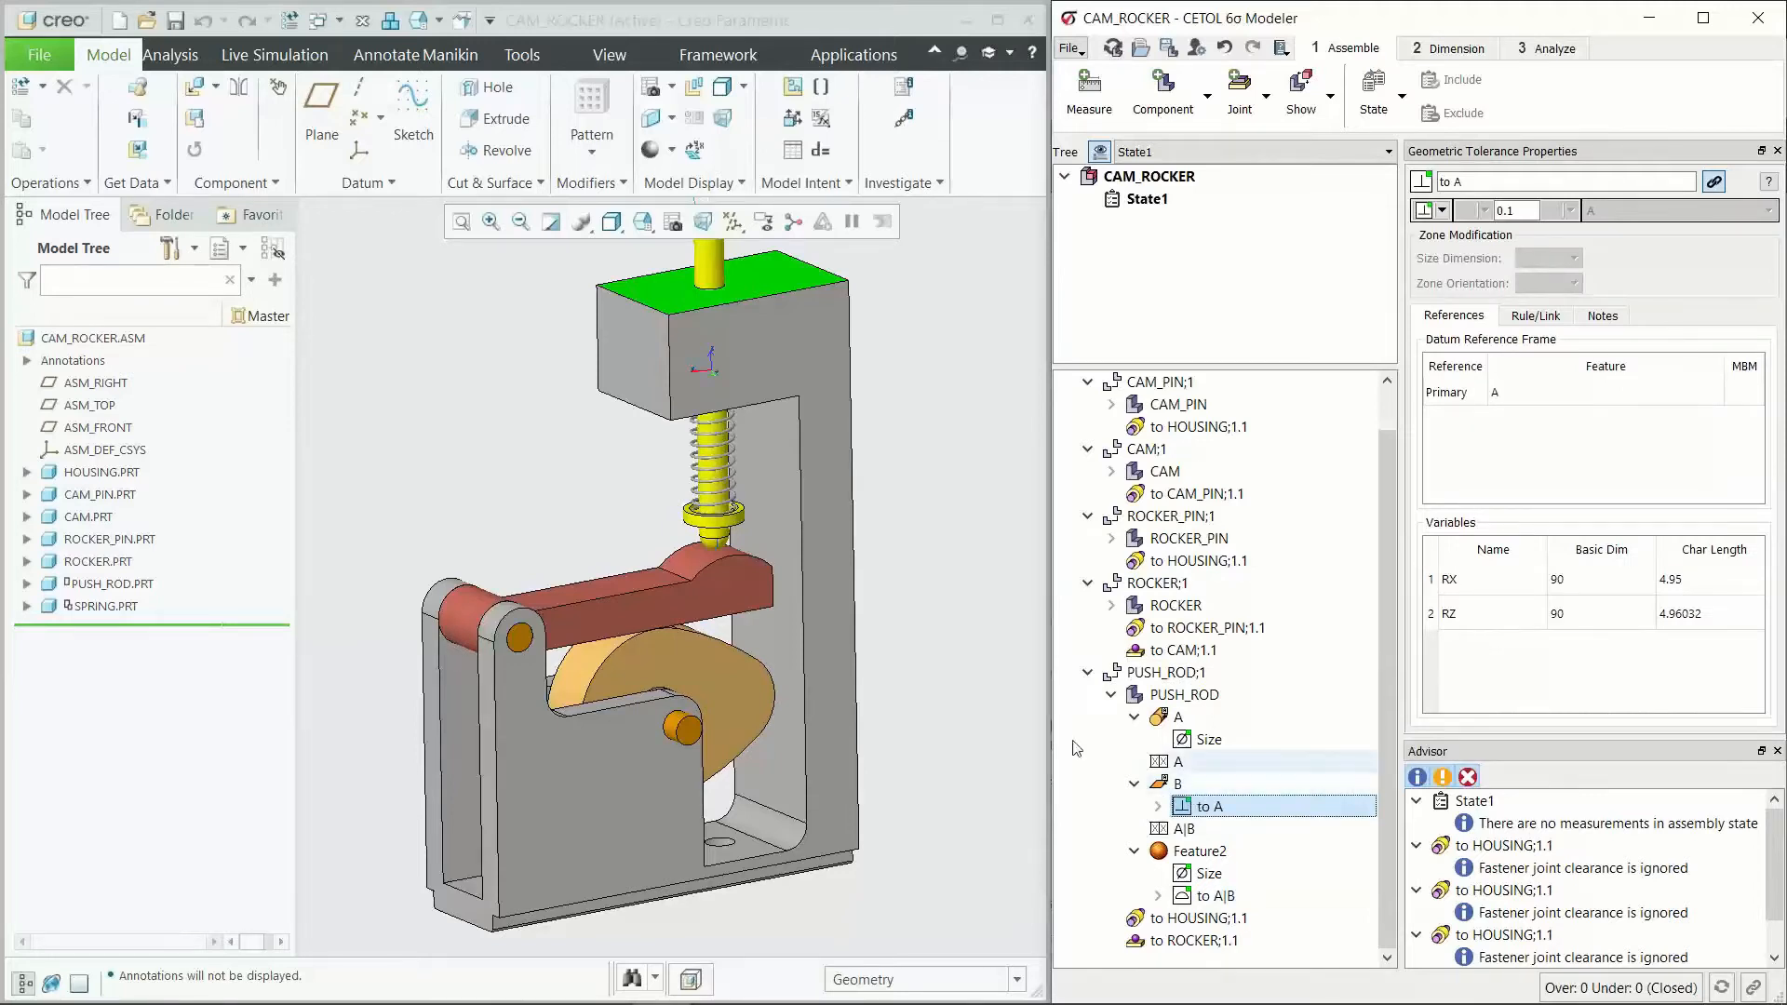
scroll(933, 707, up, 2)
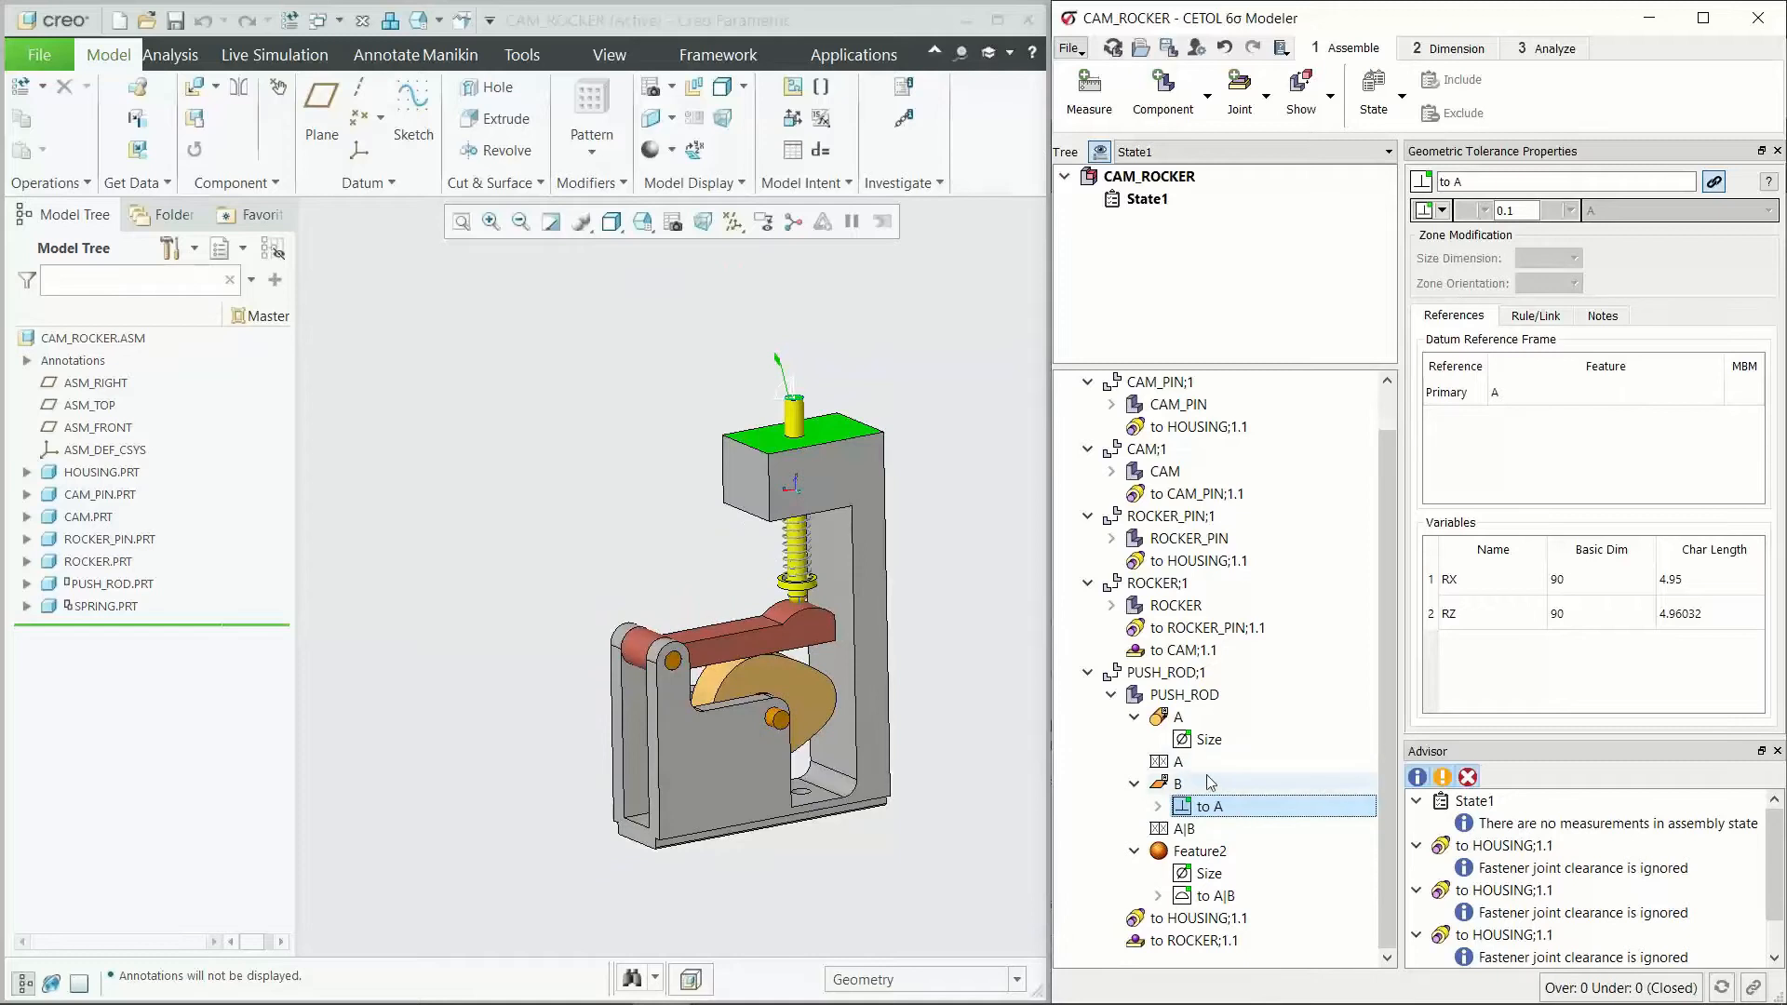
scroll(772, 371, down, 5)
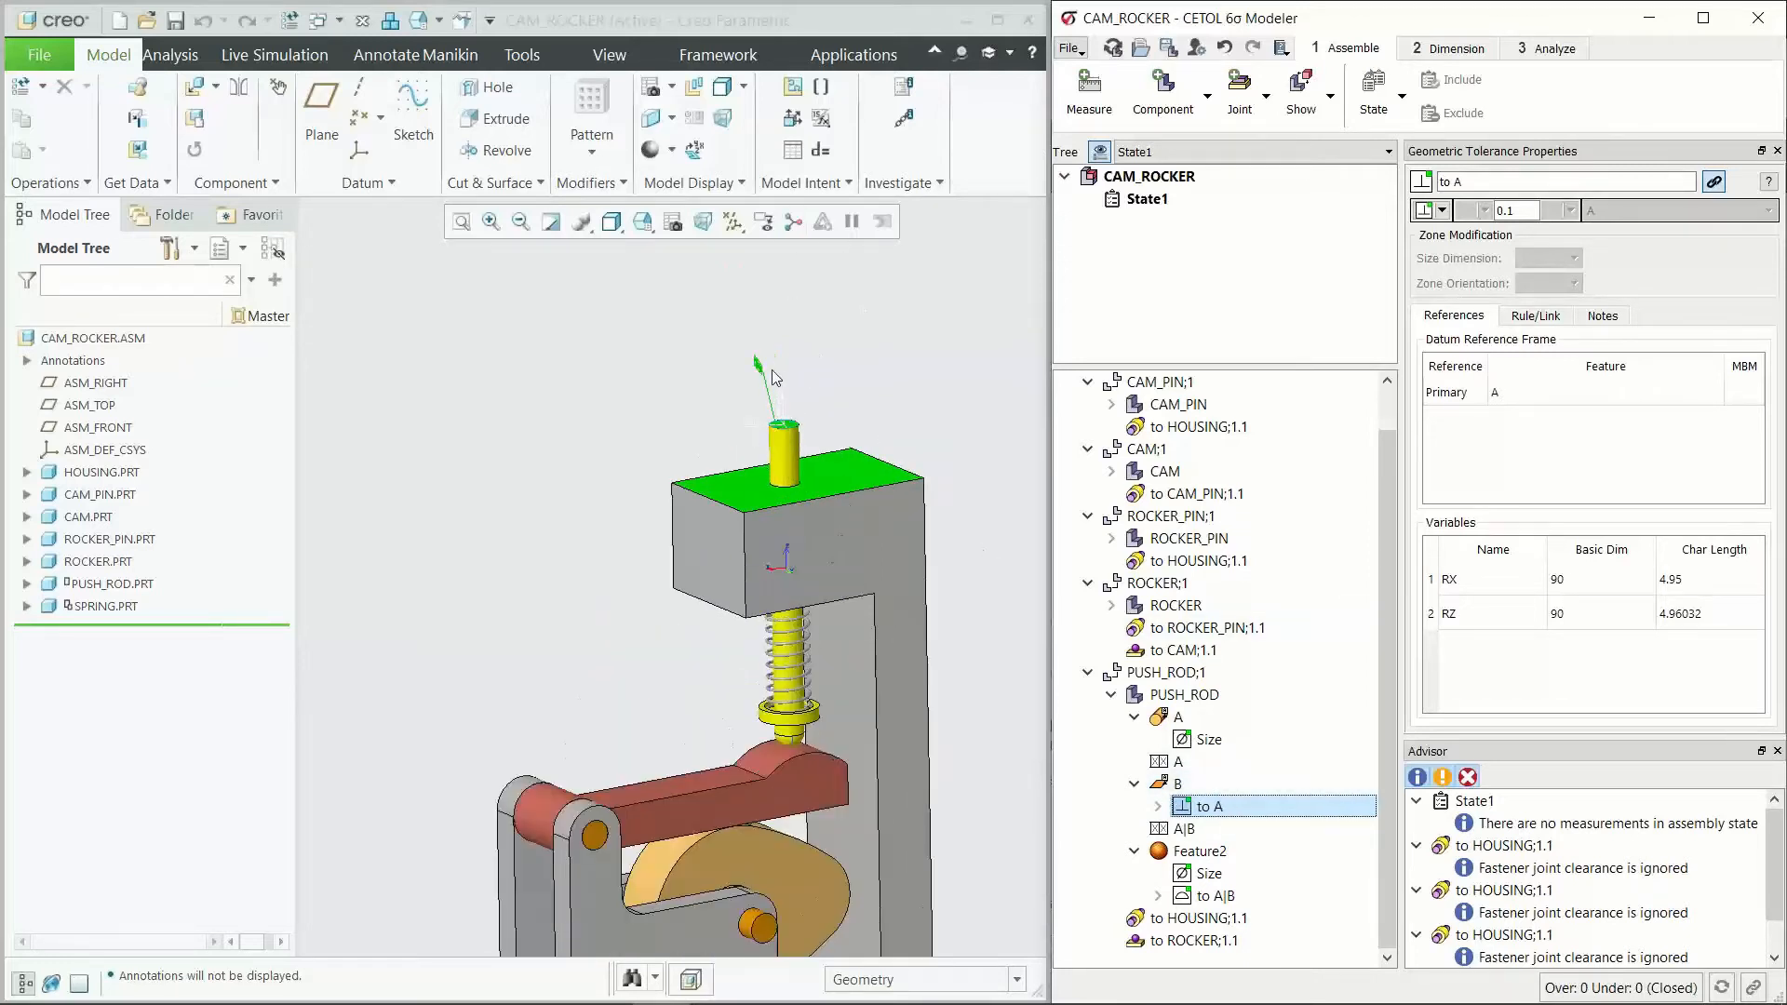
scroll(801, 448, up, 2)
middle_drag(800, 437, 856, 473)
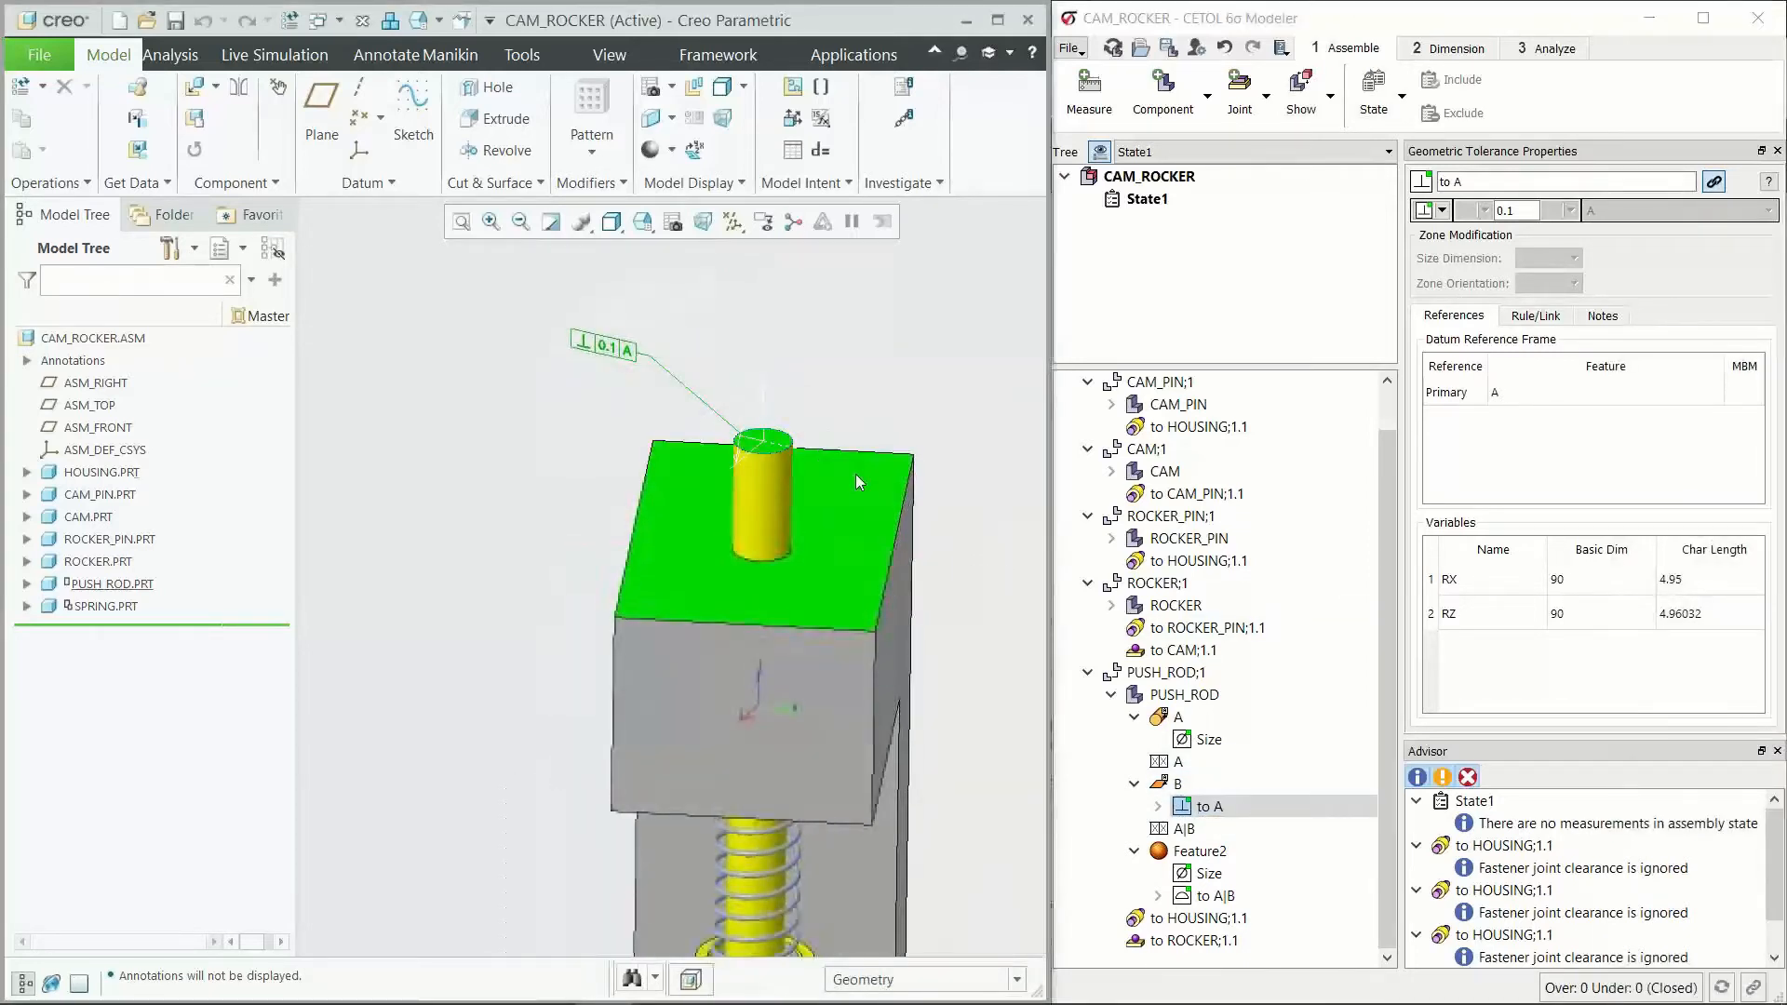
scroll(768, 445, down, 2)
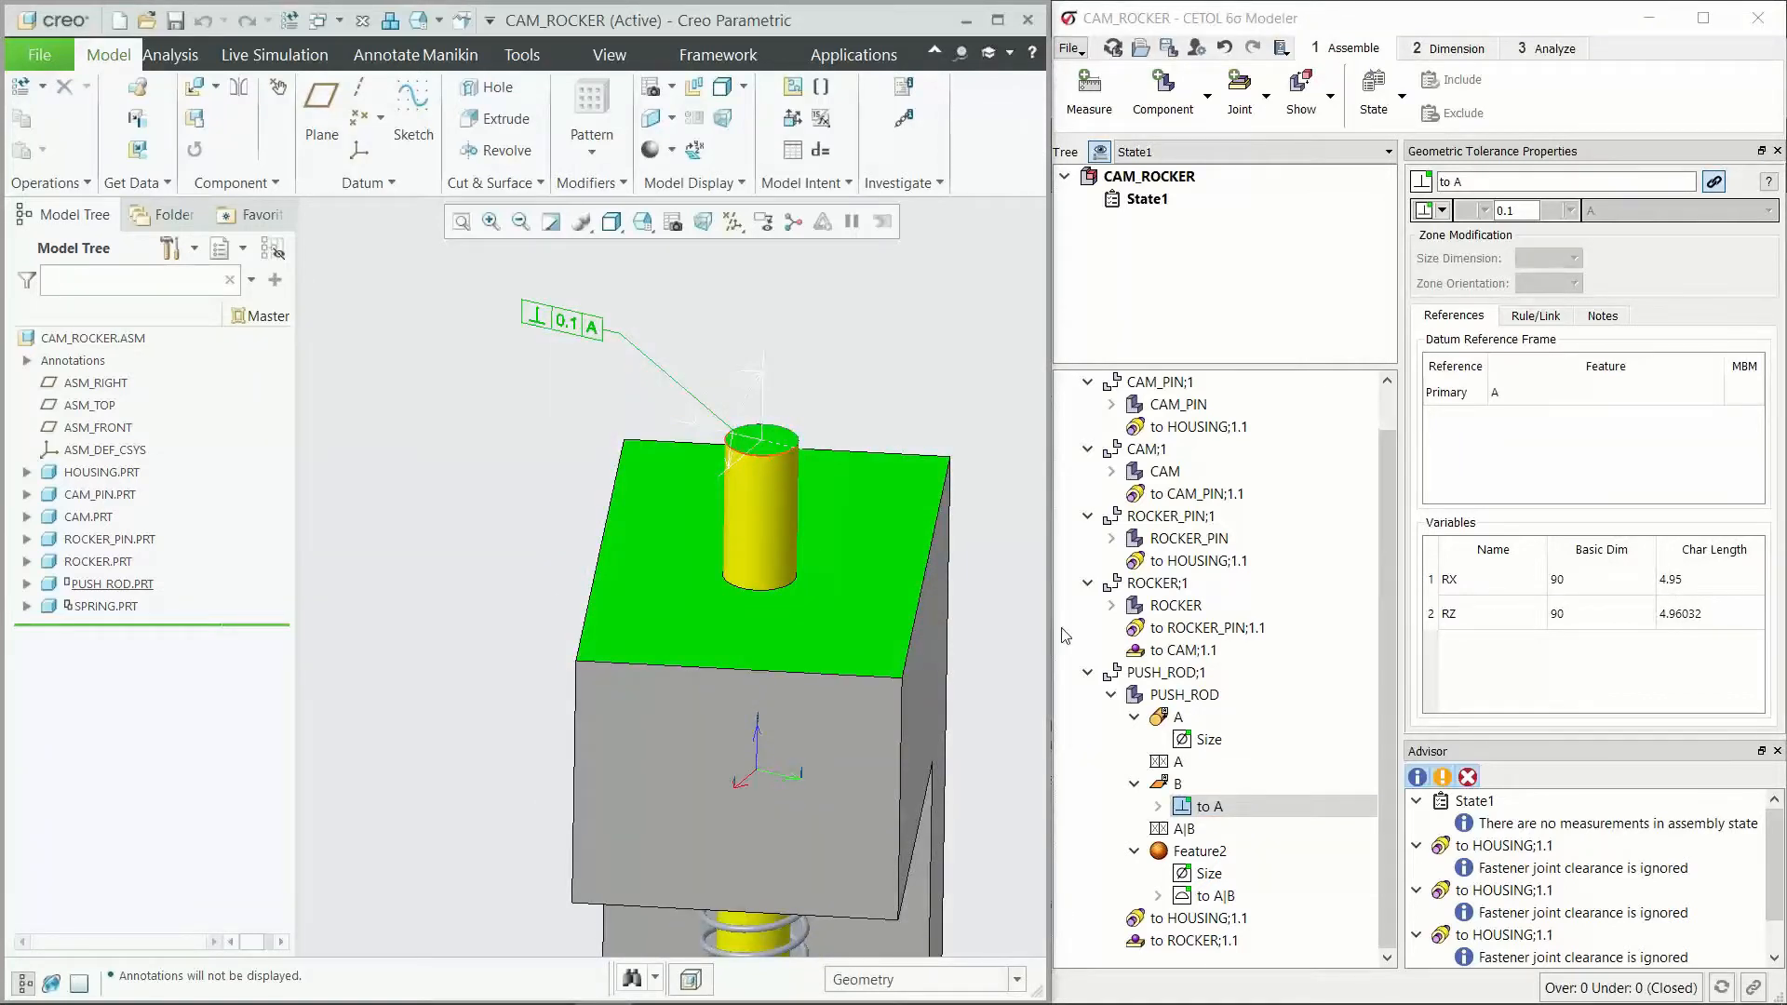
click(1210, 716)
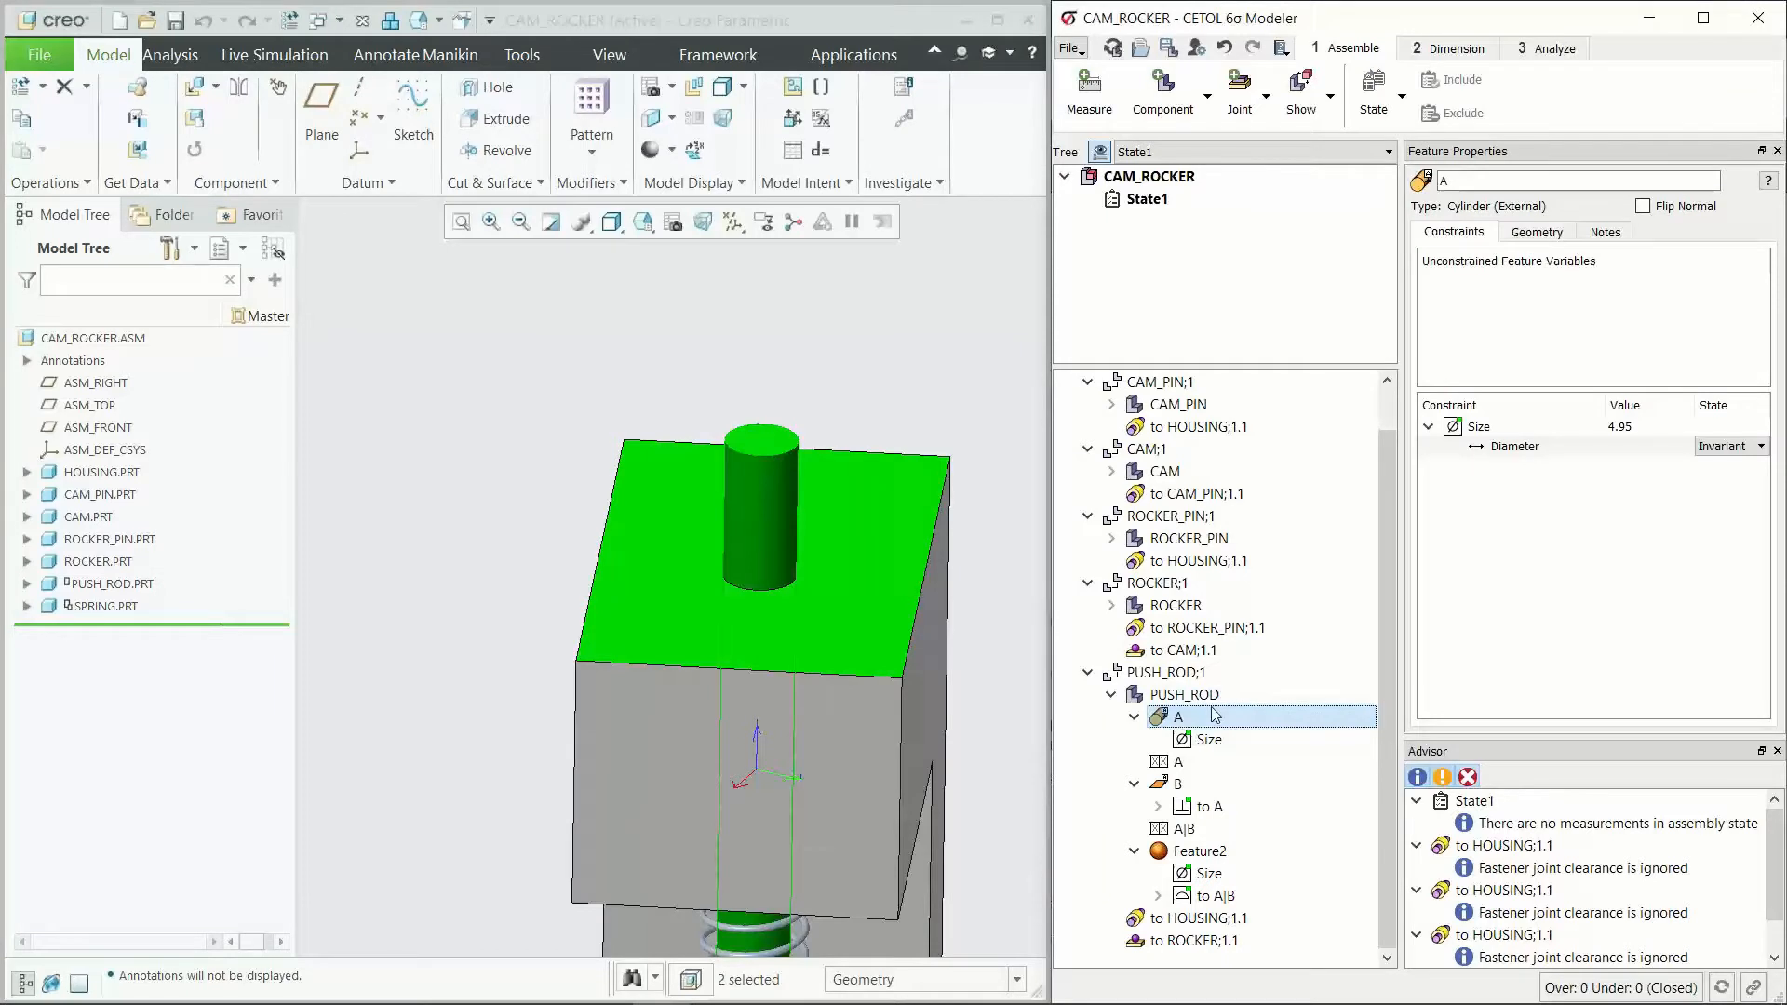
Step: Change the perpendicularity tolerance of the push rod's end face B to datum A to 0.2, and undo the change
click(1210, 807)
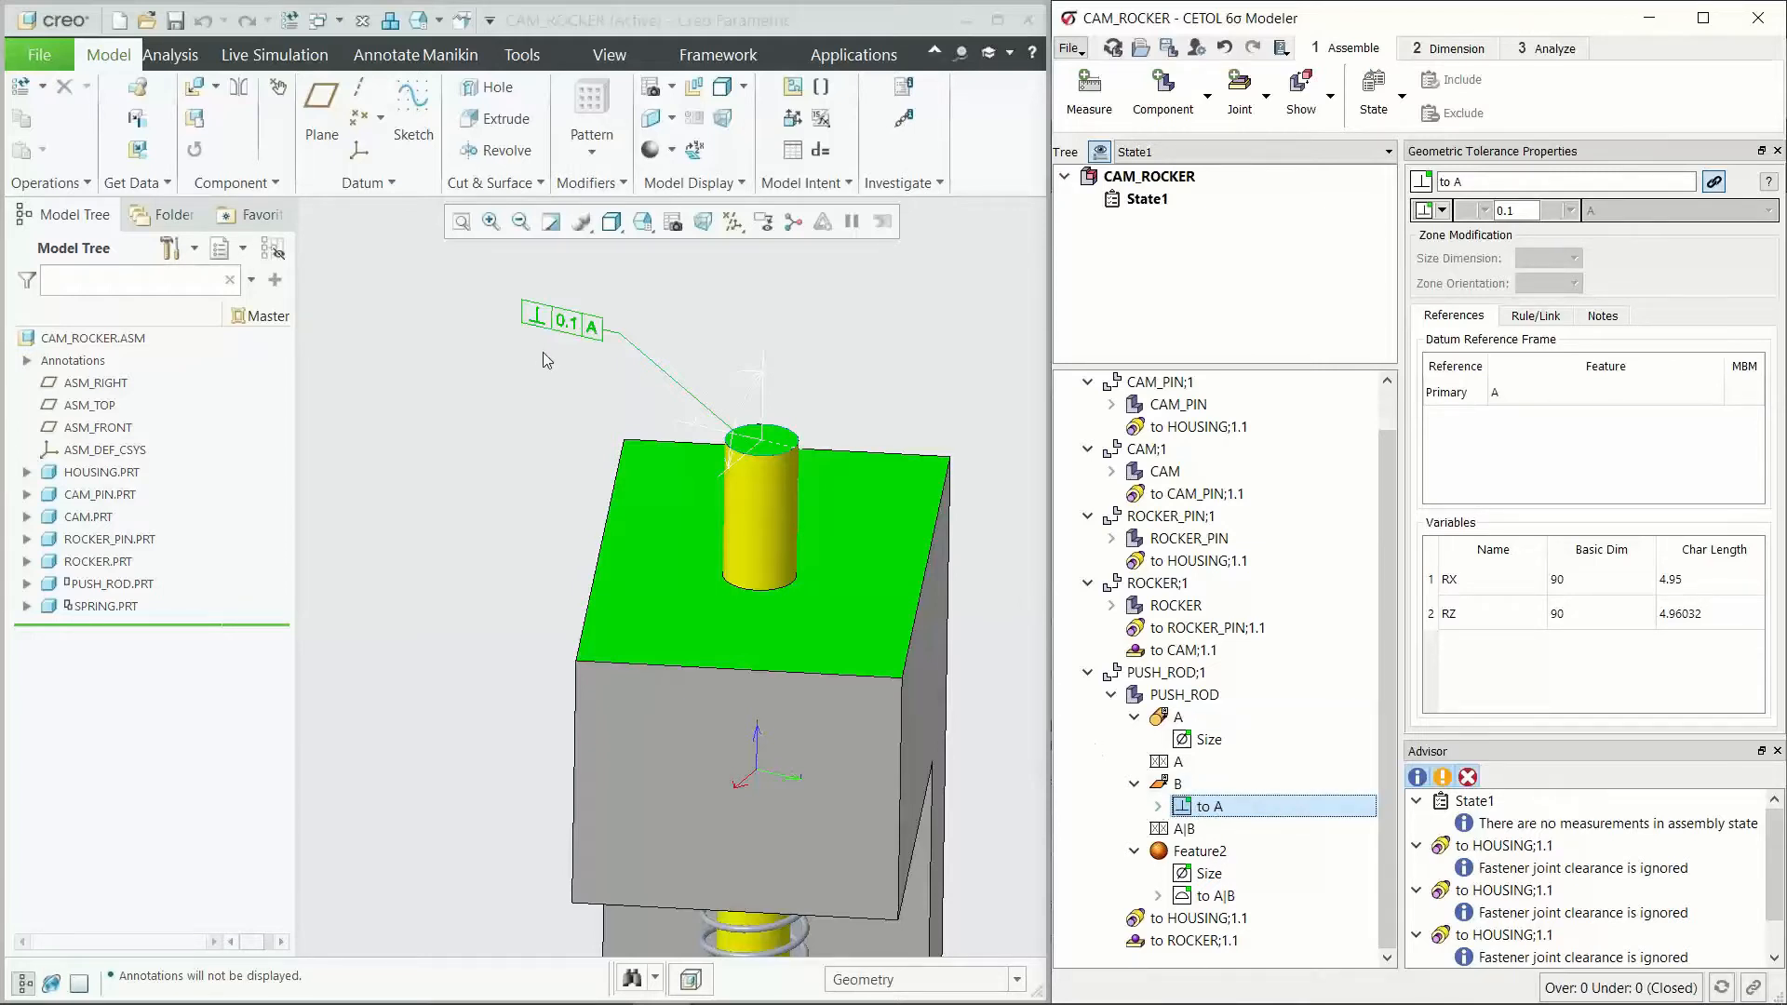
mouse_move(577, 556)
middle_down()
mouse_move(547, 527)
mouse_move(379, 530)
mouse_move(384, 551)
mouse_move(524, 527)
mouse_move(456, 303)
middle_up()
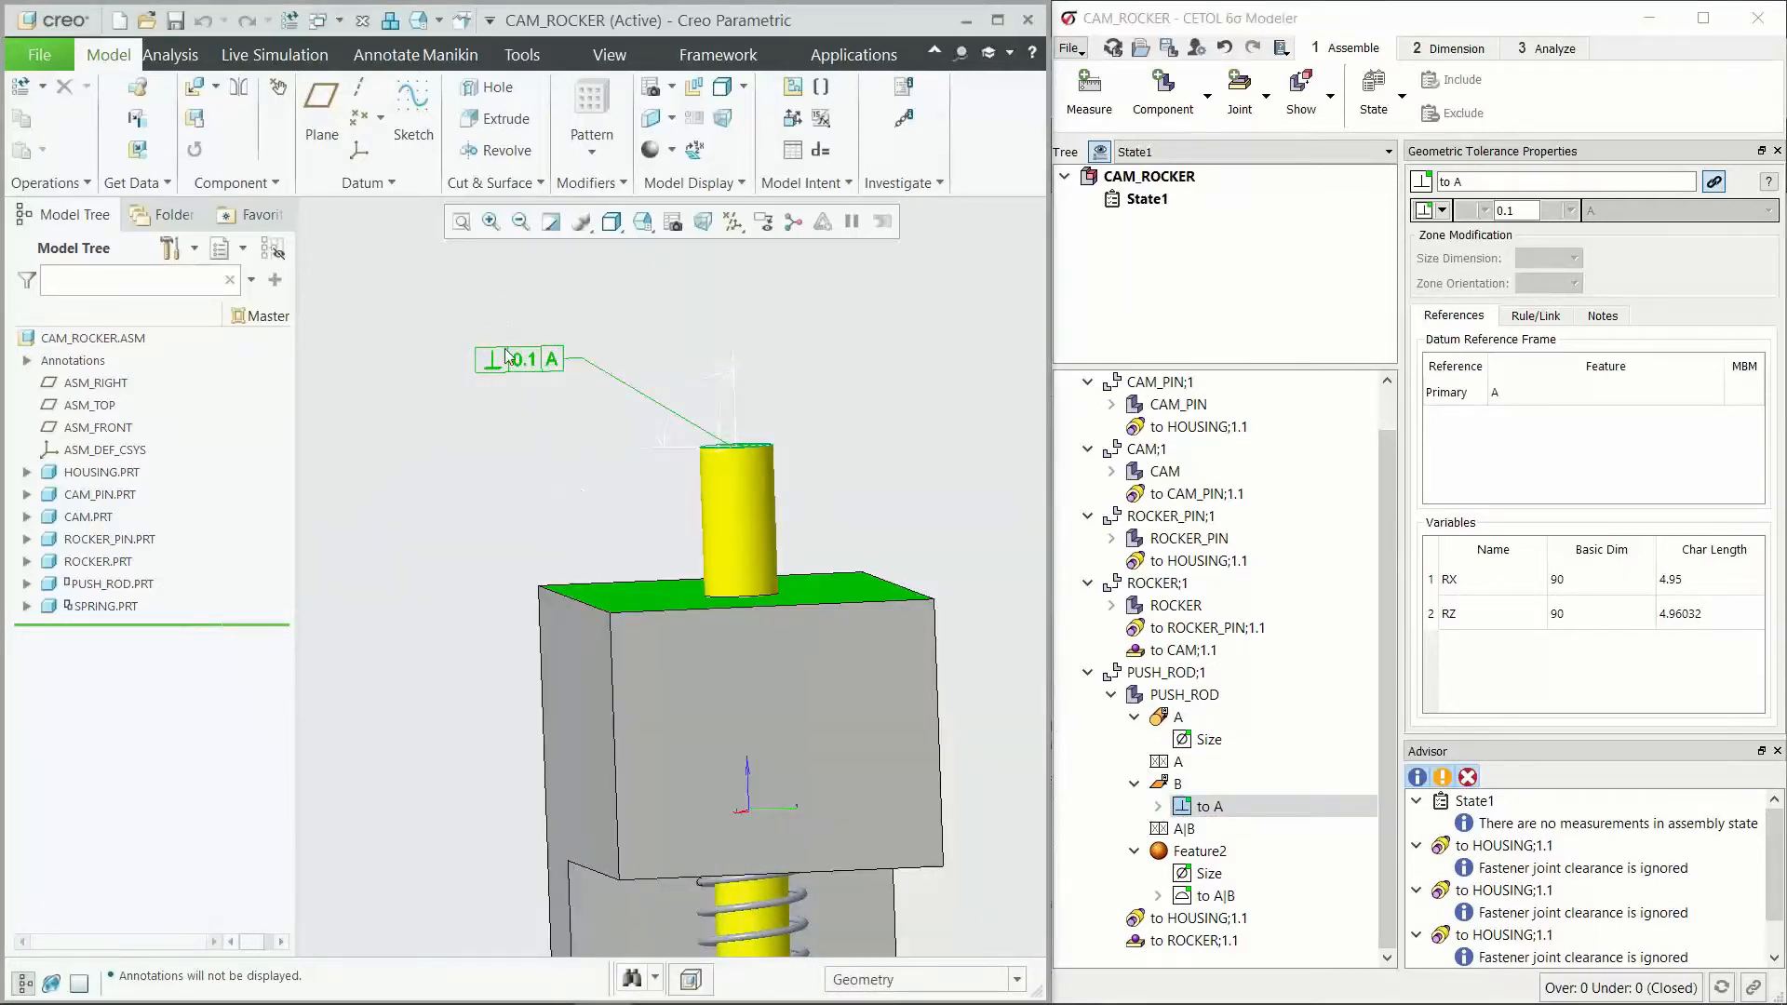
scroll(493, 377, up, 2)
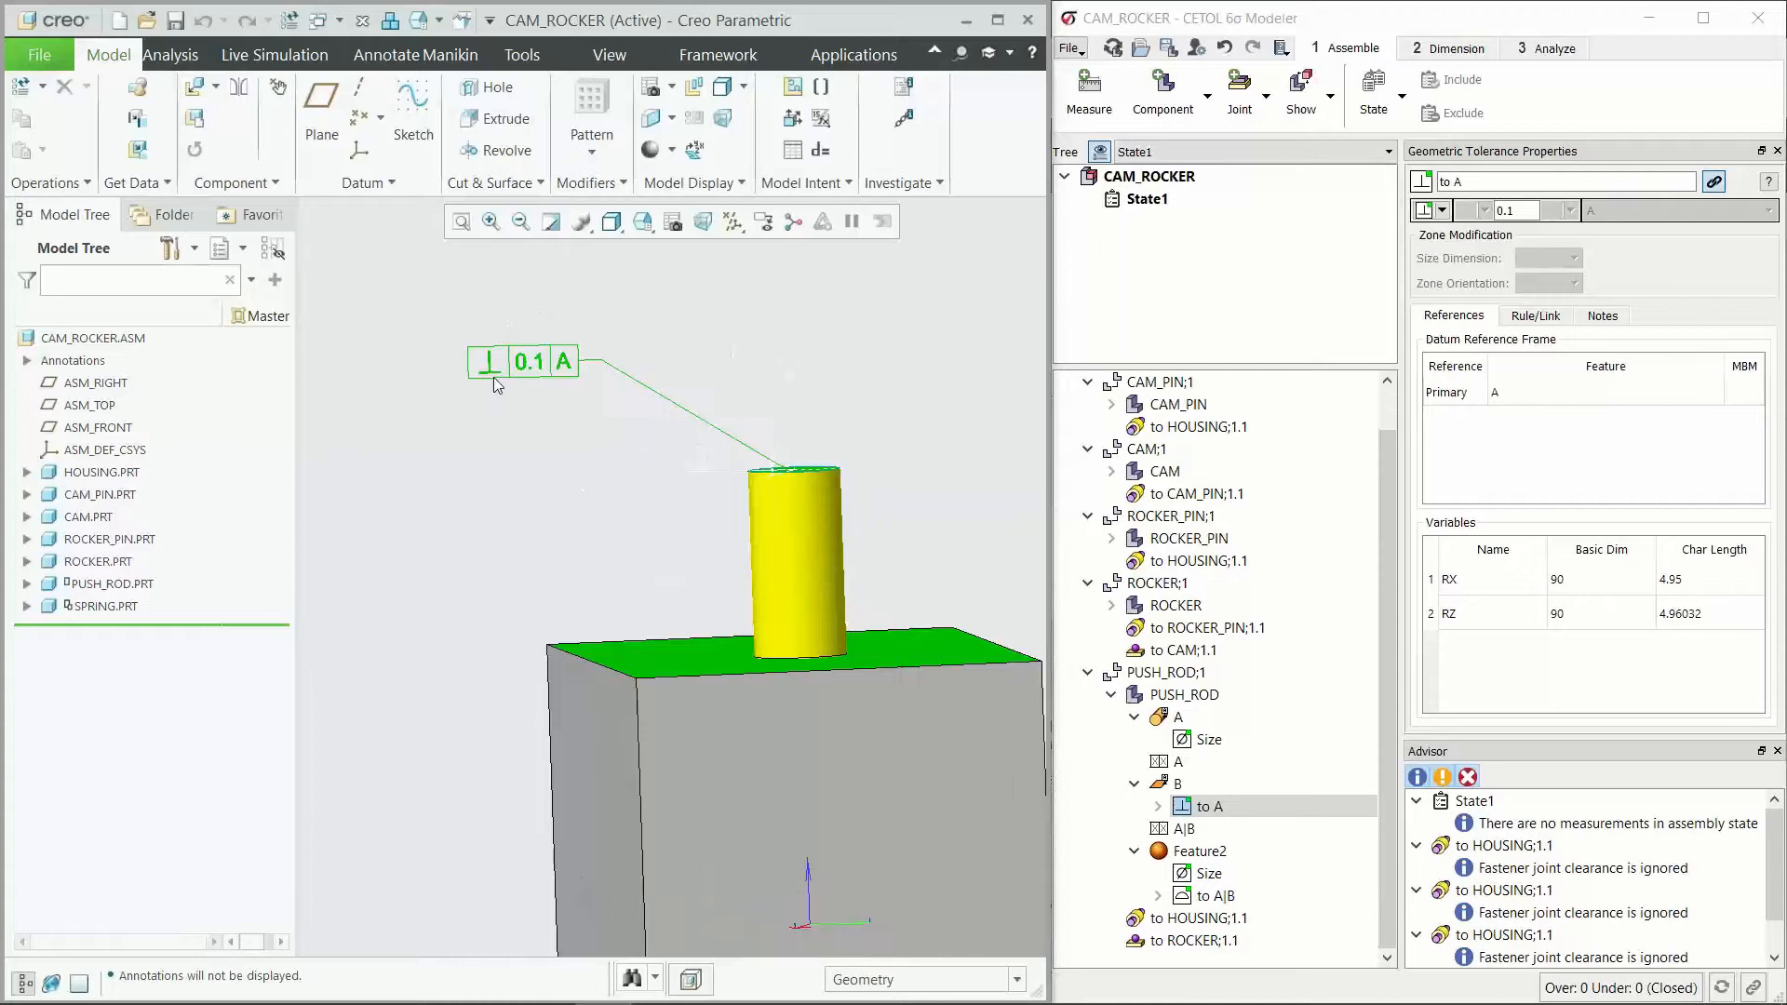
click(1508, 212)
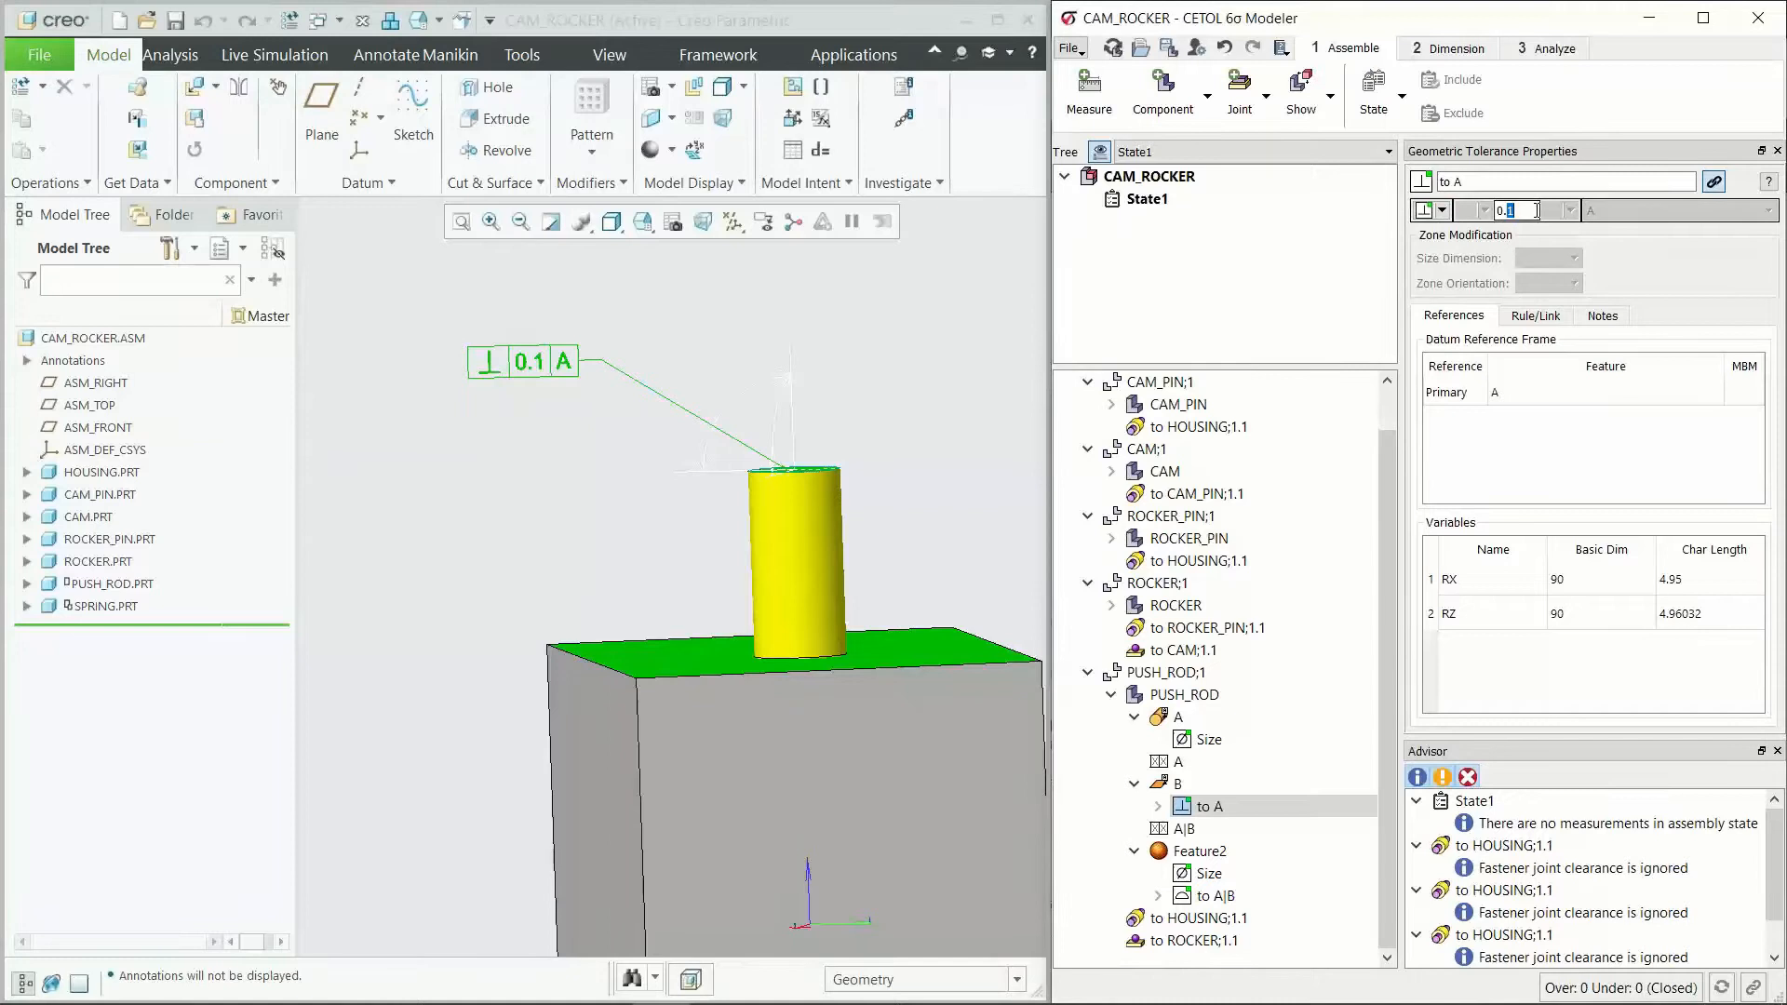
key(Return)
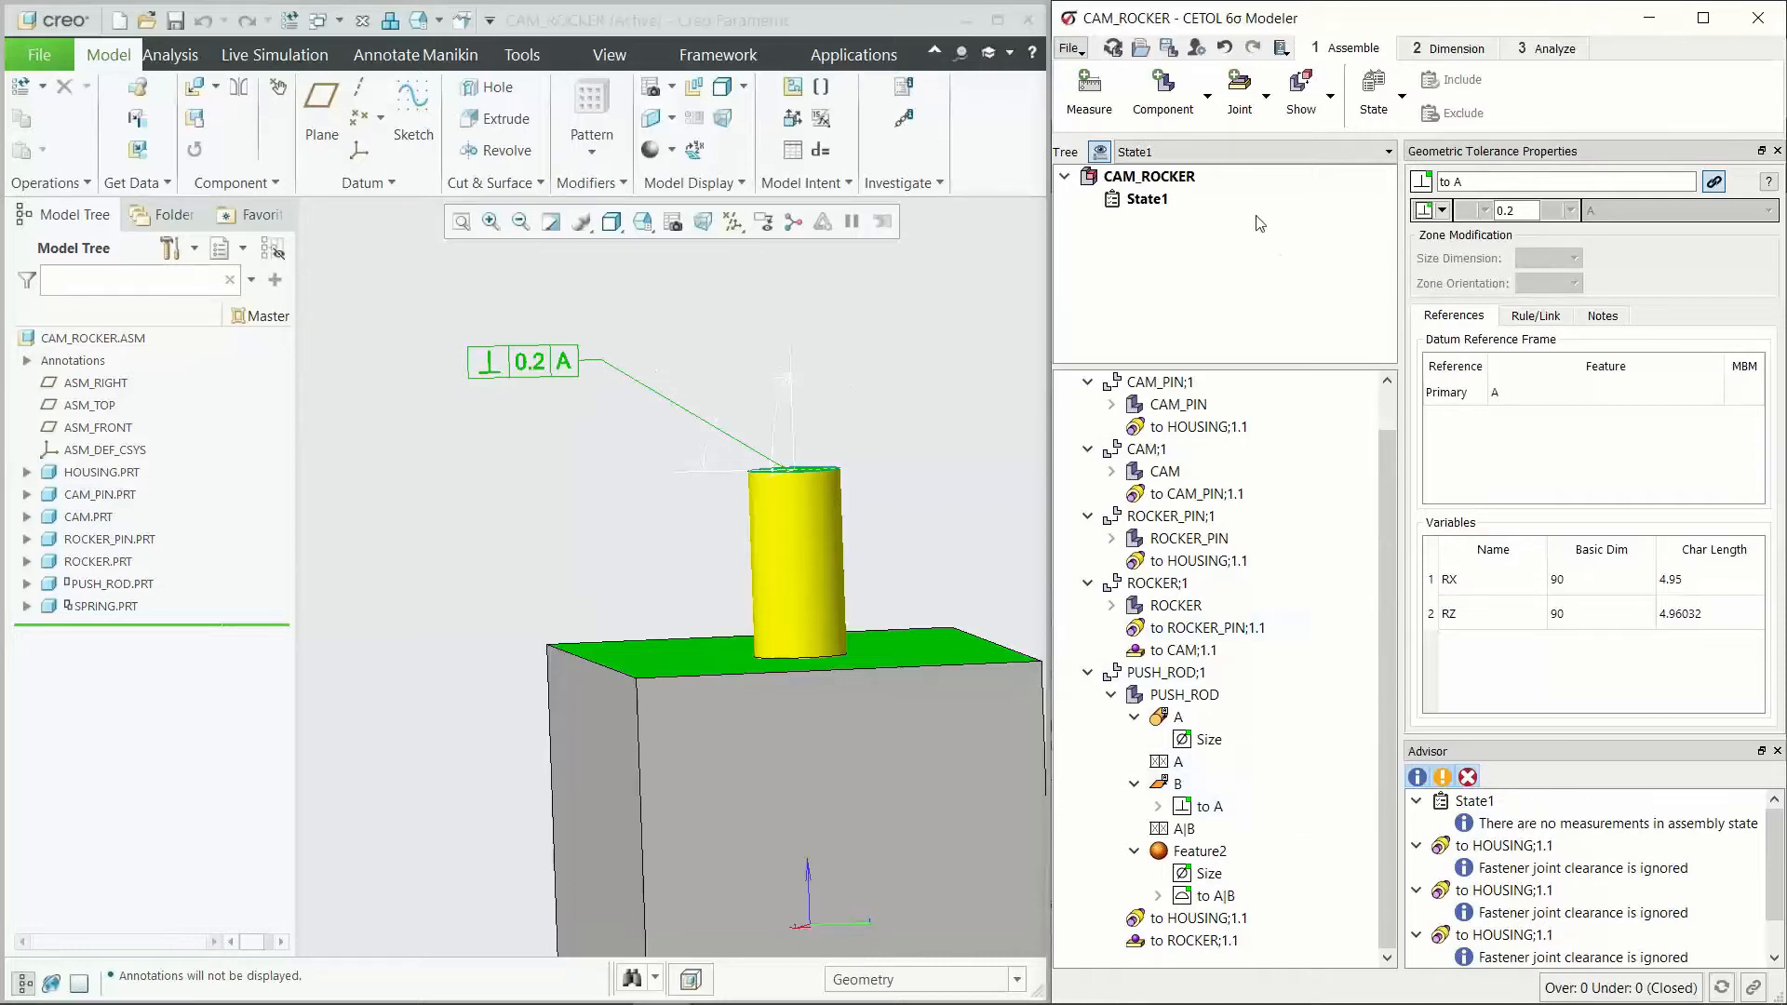
click(1225, 48)
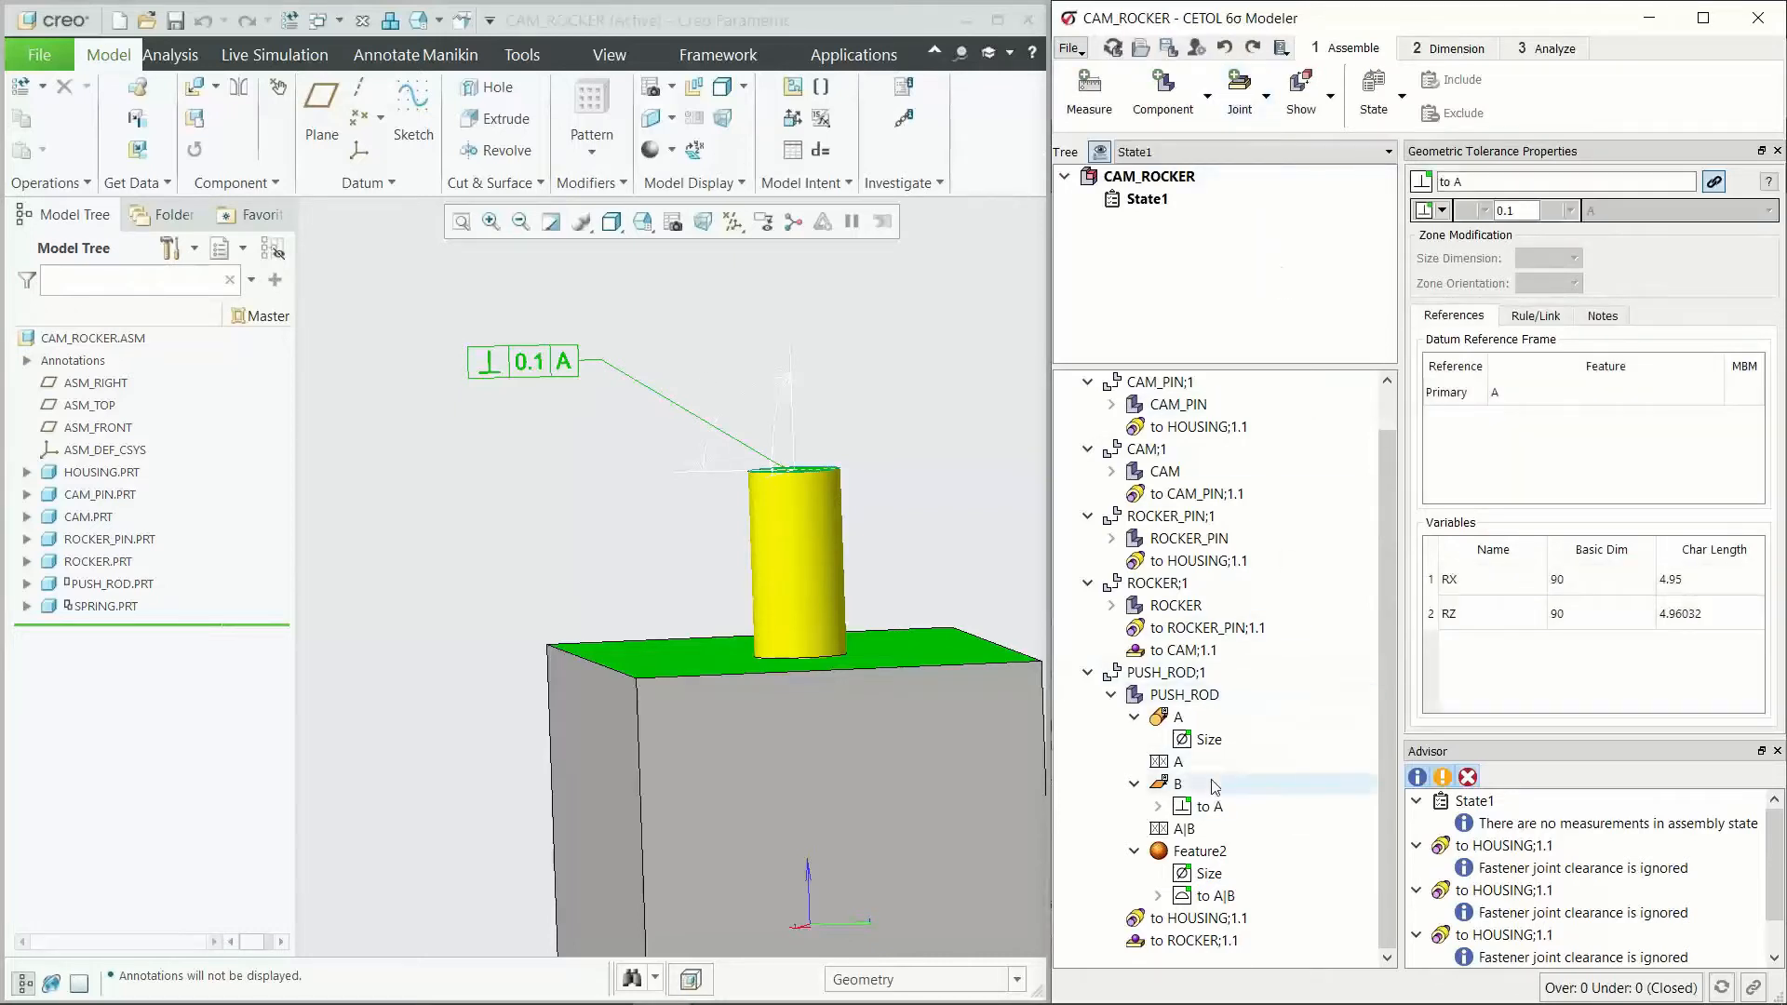
Step: Collapse features A, B and Feature2 of the PUSH_ROD part
click(1136, 853)
click(1135, 828)
click(1135, 761)
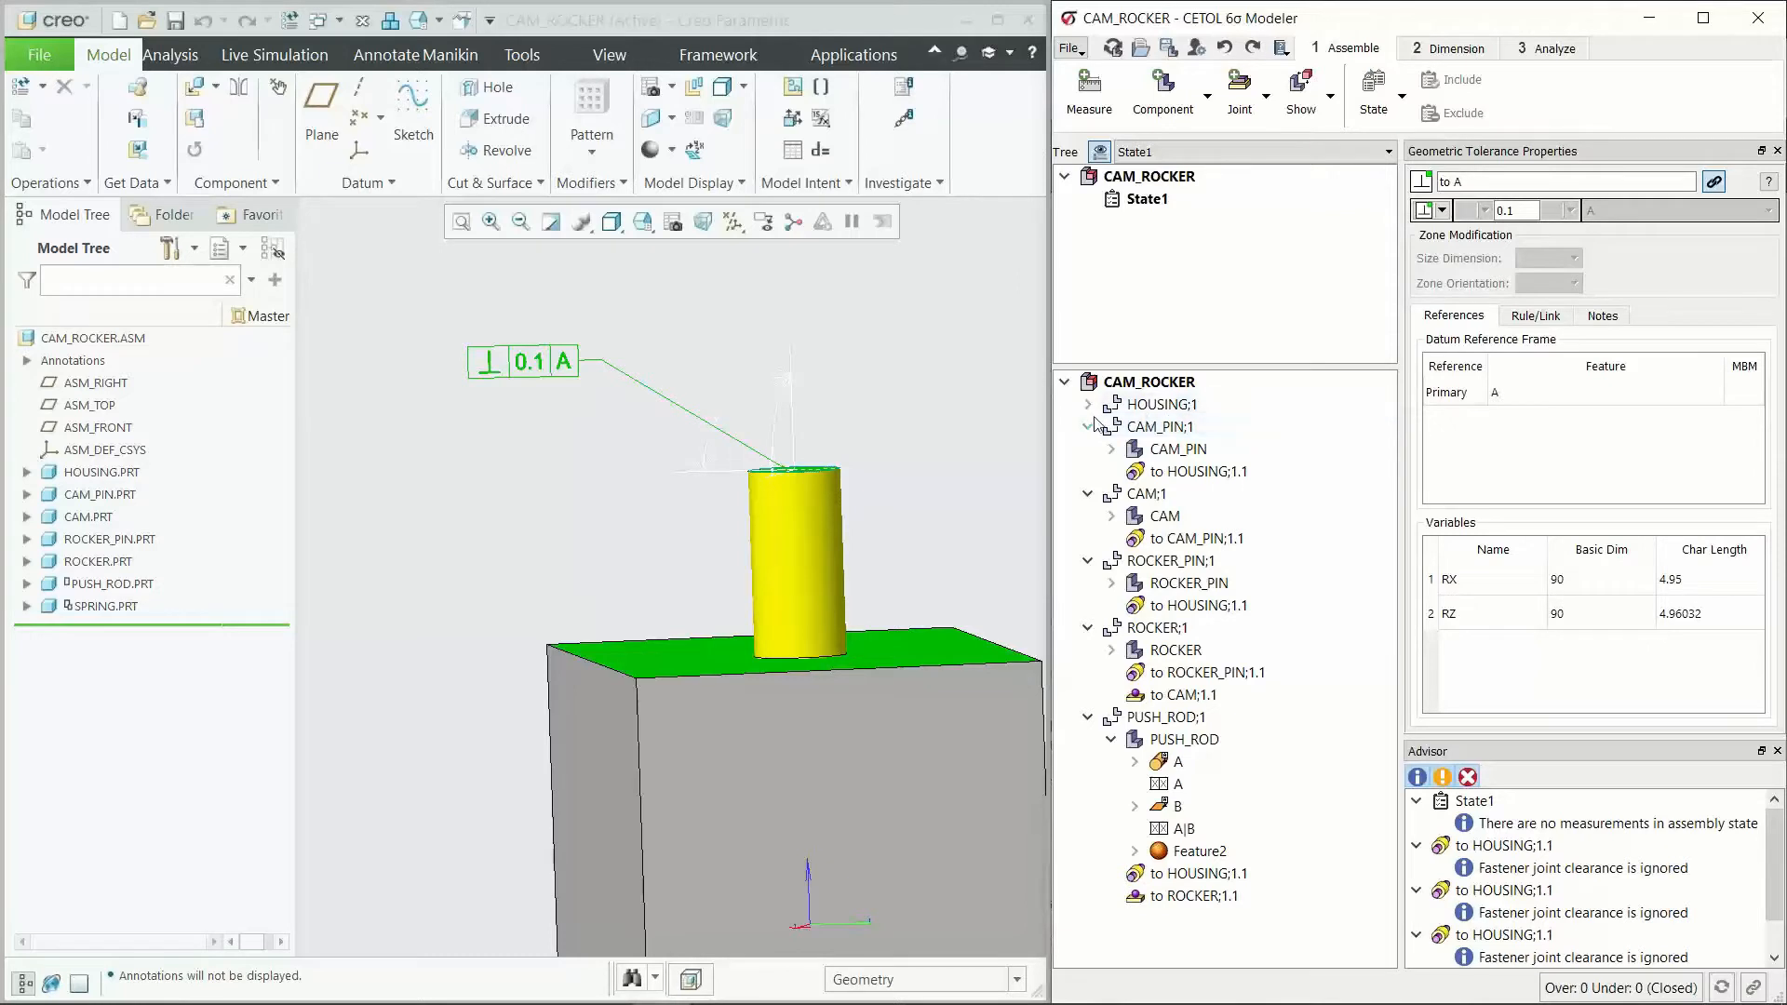
Step: Add a linear measurement to State1 from the housing's top face to the push rod's end face
mouse_move(742, 515)
middle_down()
mouse_move(614, 542)
mouse_move(833, 693)
mouse_move(851, 679)
middle_up()
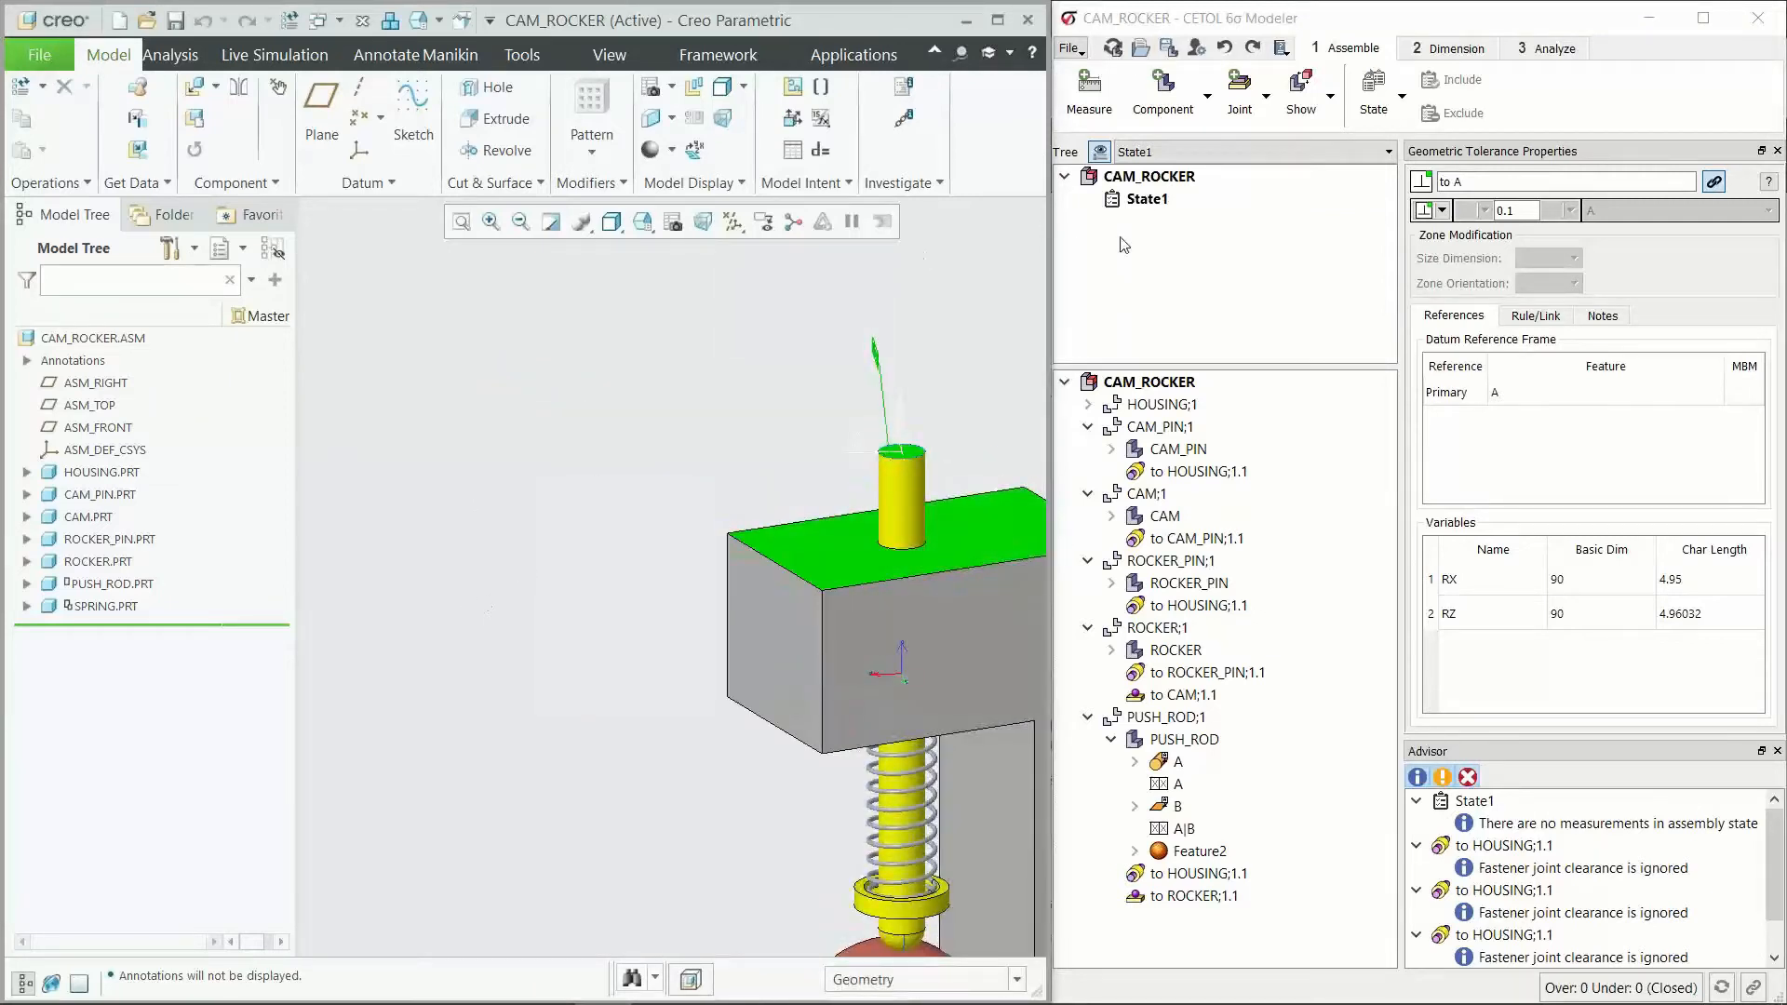
click(1136, 199)
click(1089, 90)
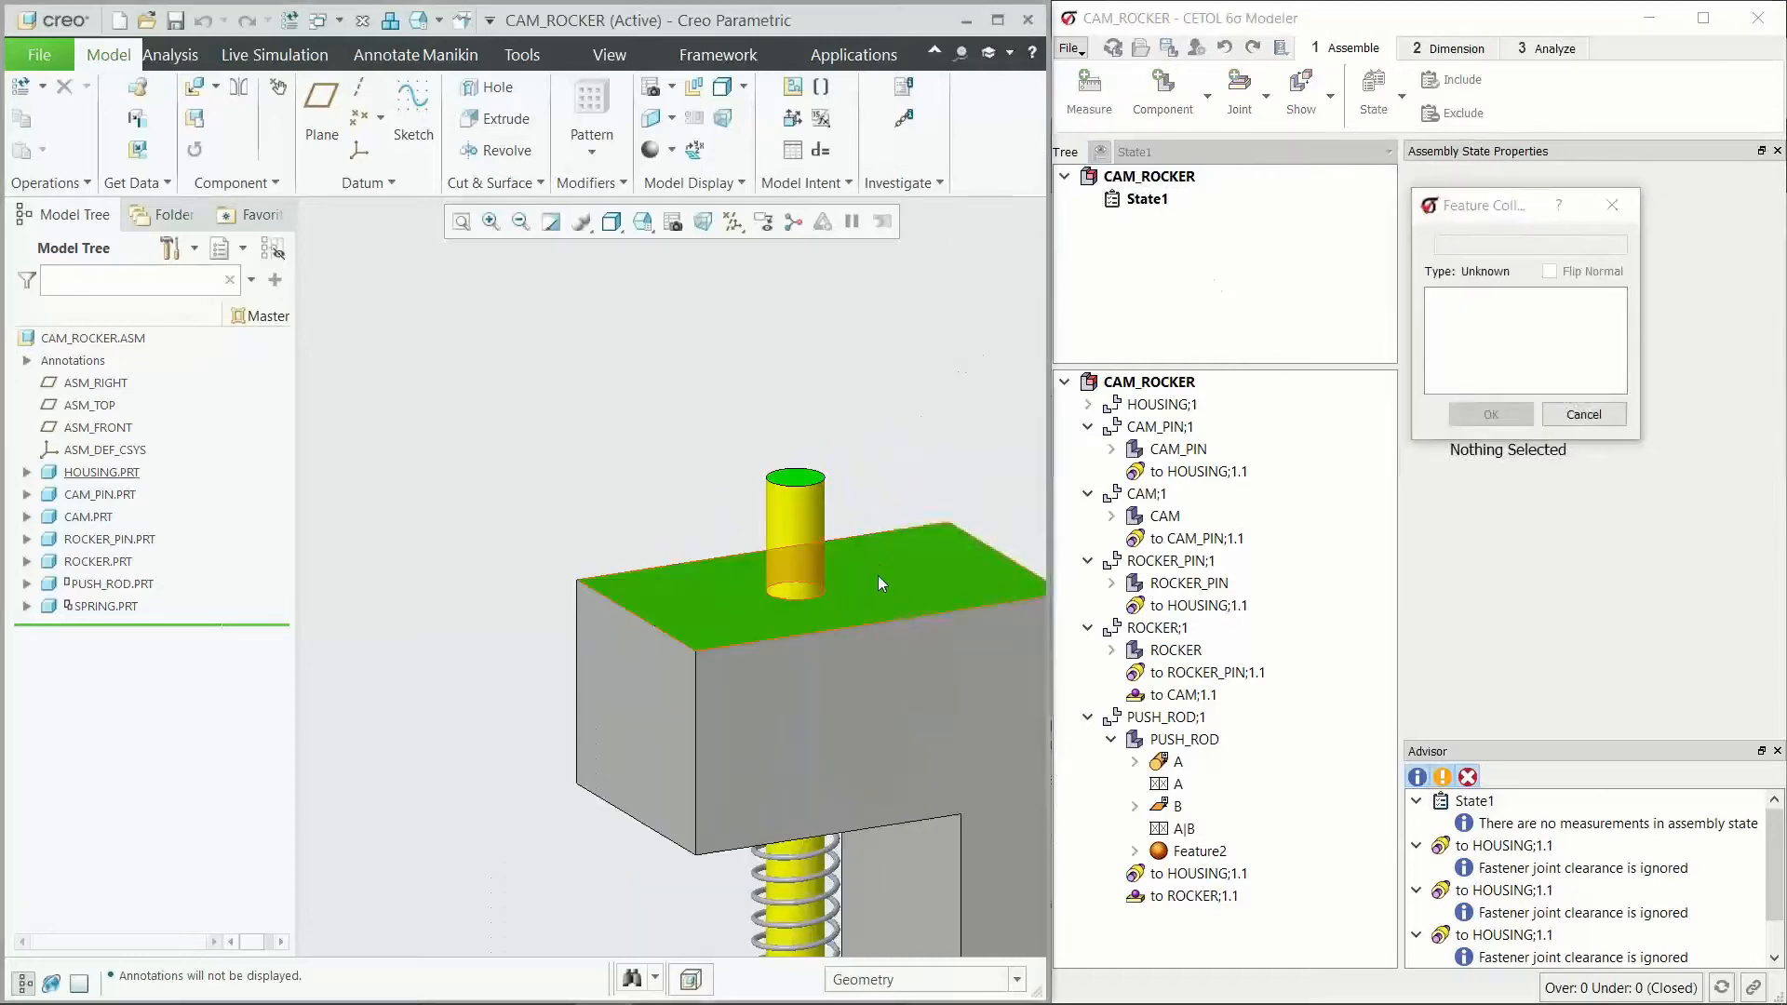
click(879, 575)
click(1487, 414)
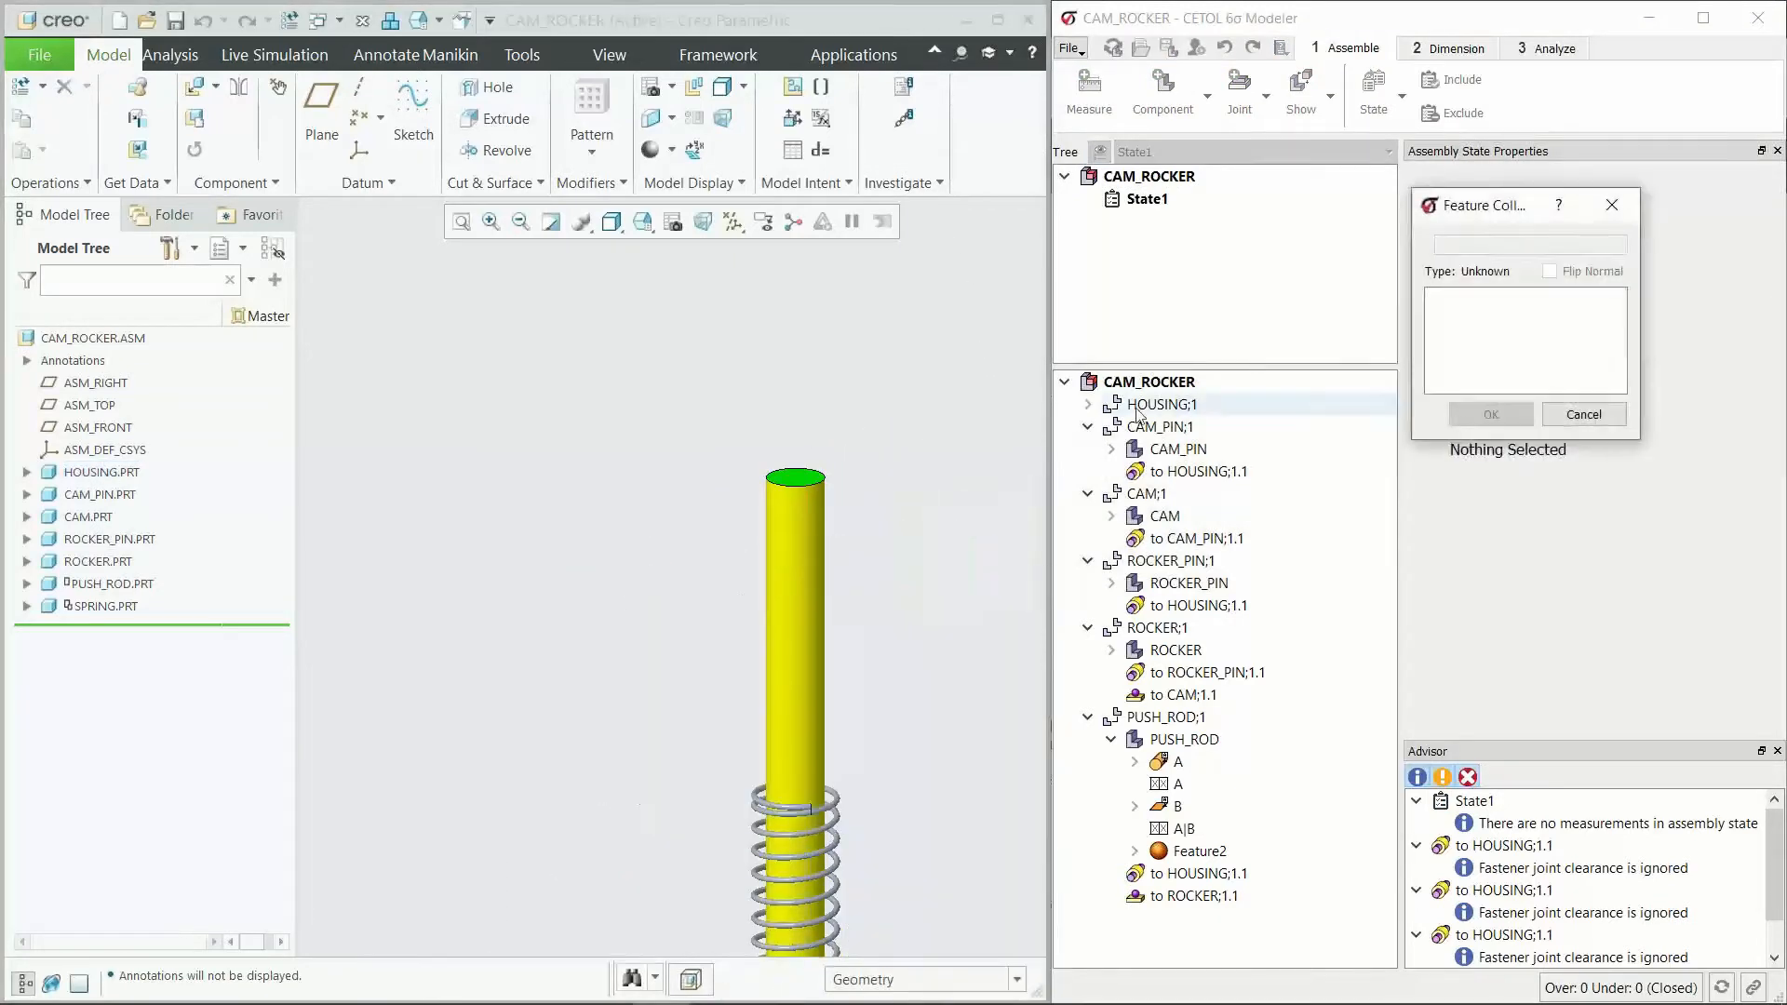
click(808, 475)
click(1490, 413)
Step: Name the new measurement "Pushrod Potrusion Low"
middle_drag(864, 527, 795, 499)
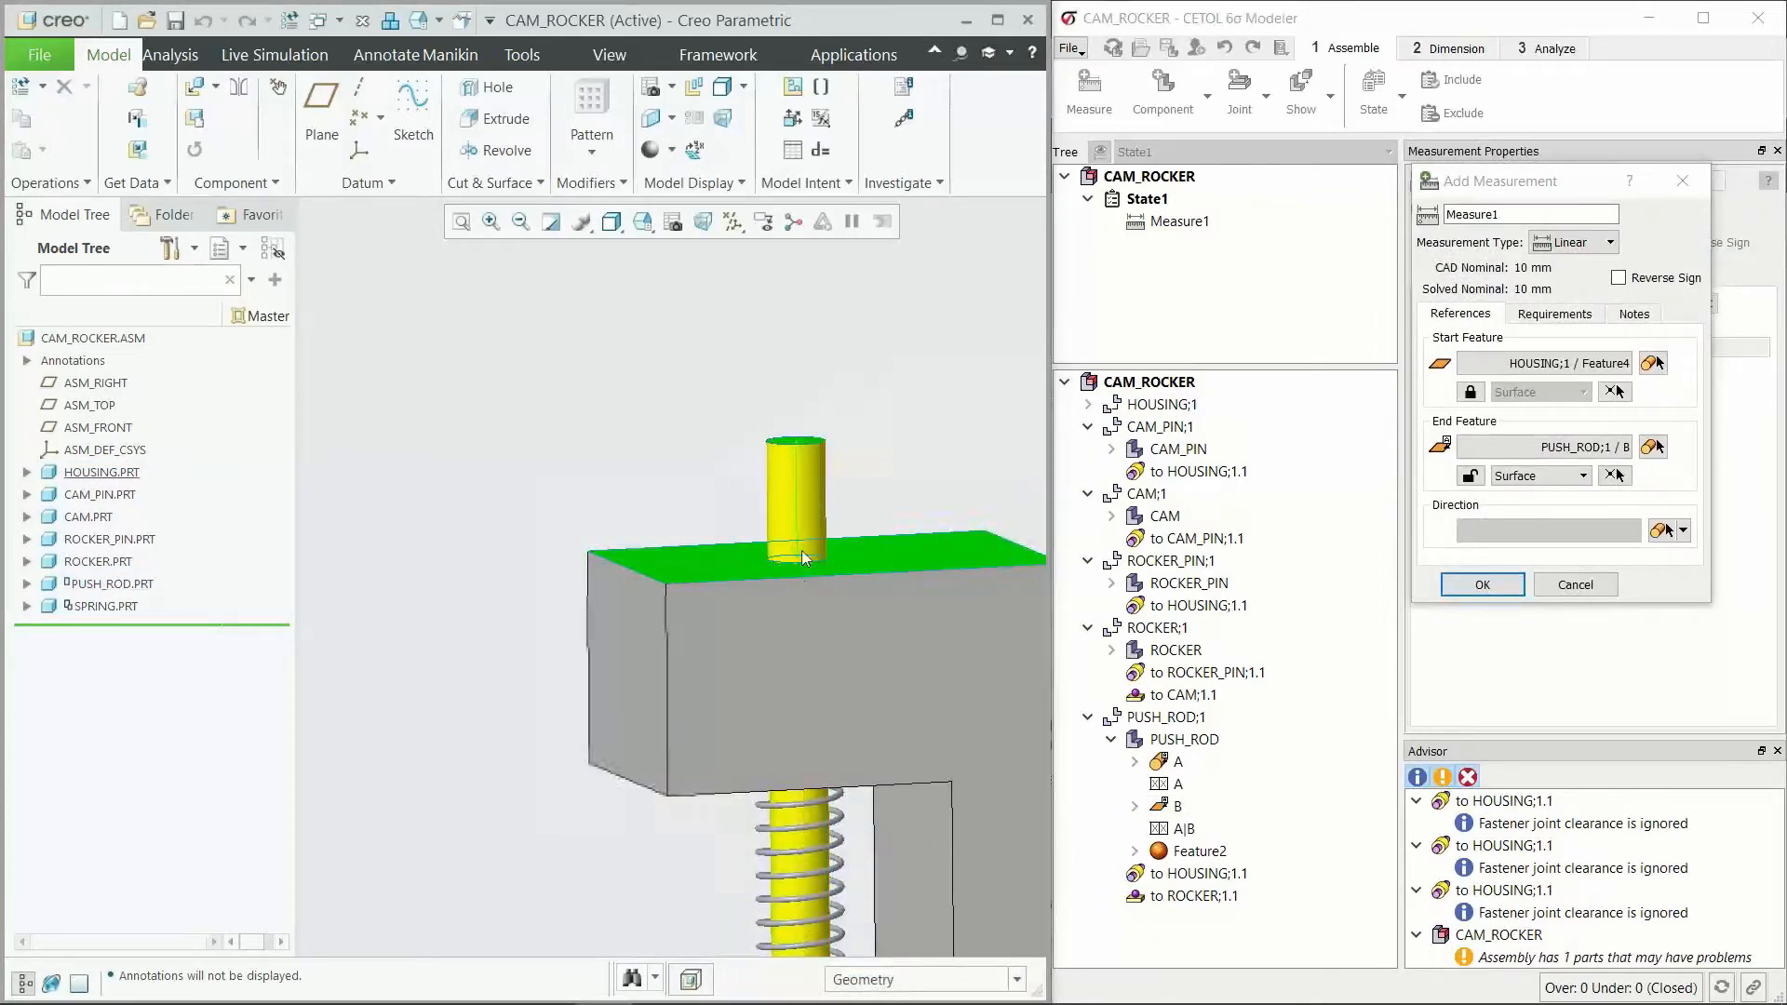
scroll(562, 471, down, 2)
scroll(566, 477, down, 1)
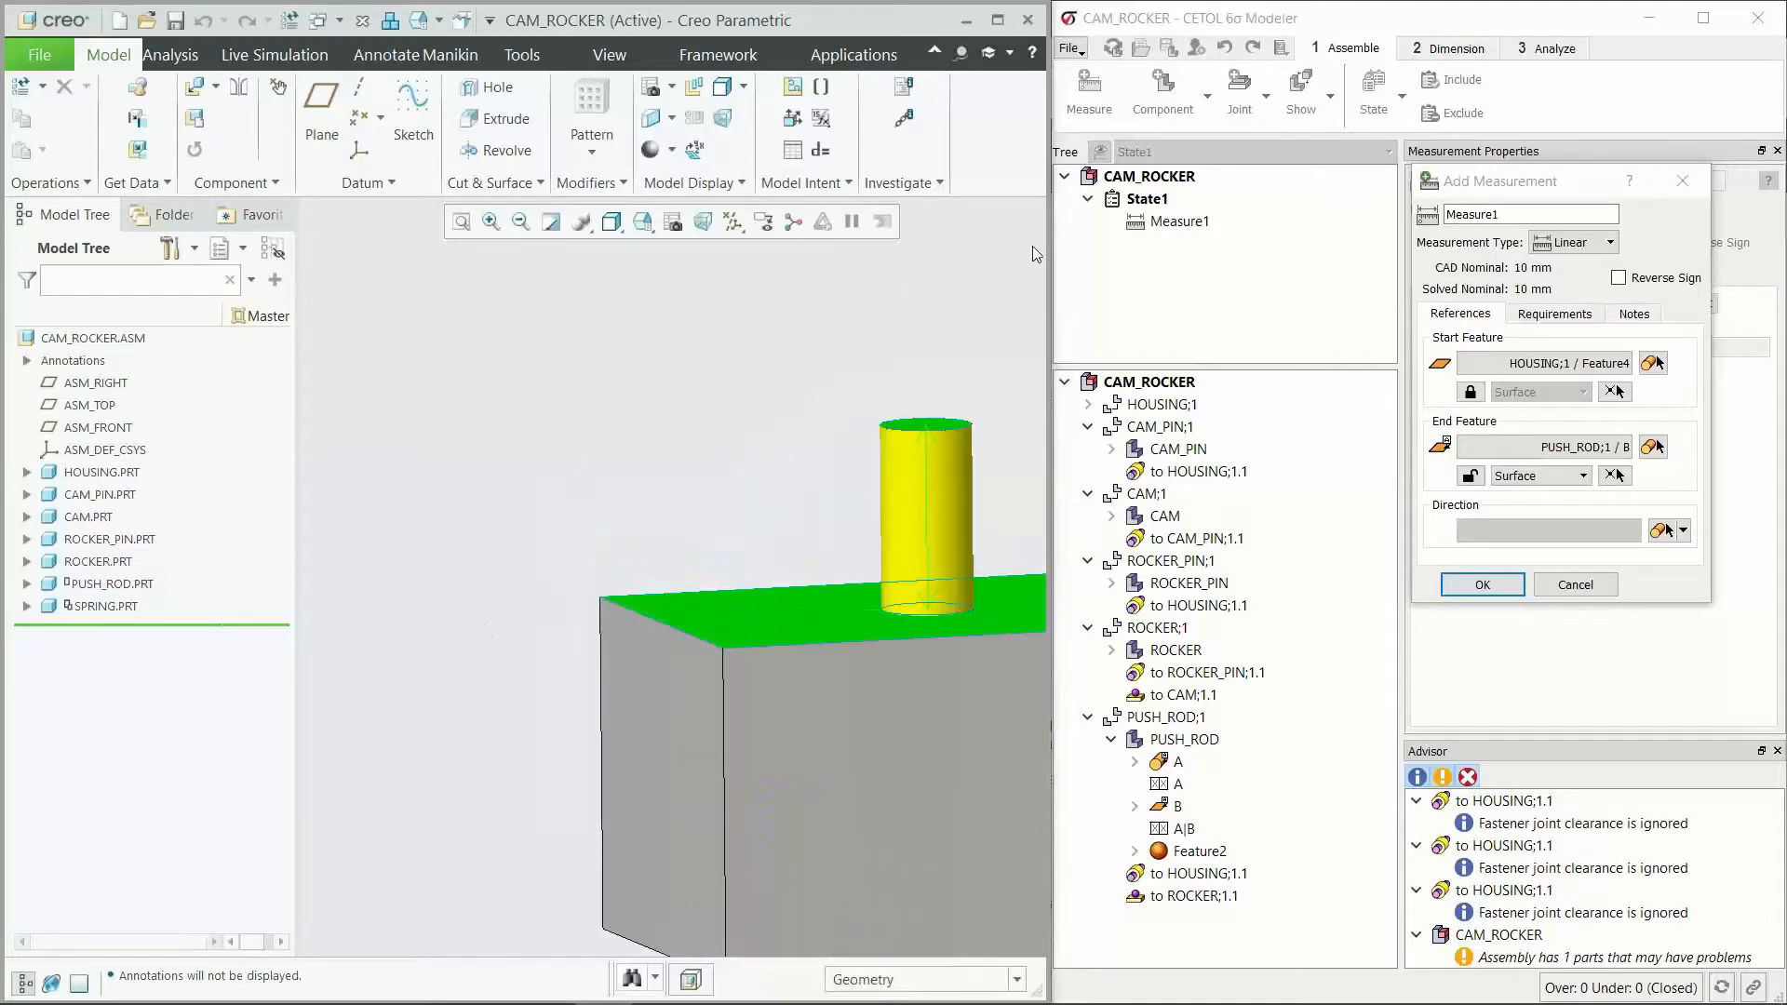
scroll(1030, 298, down, 1)
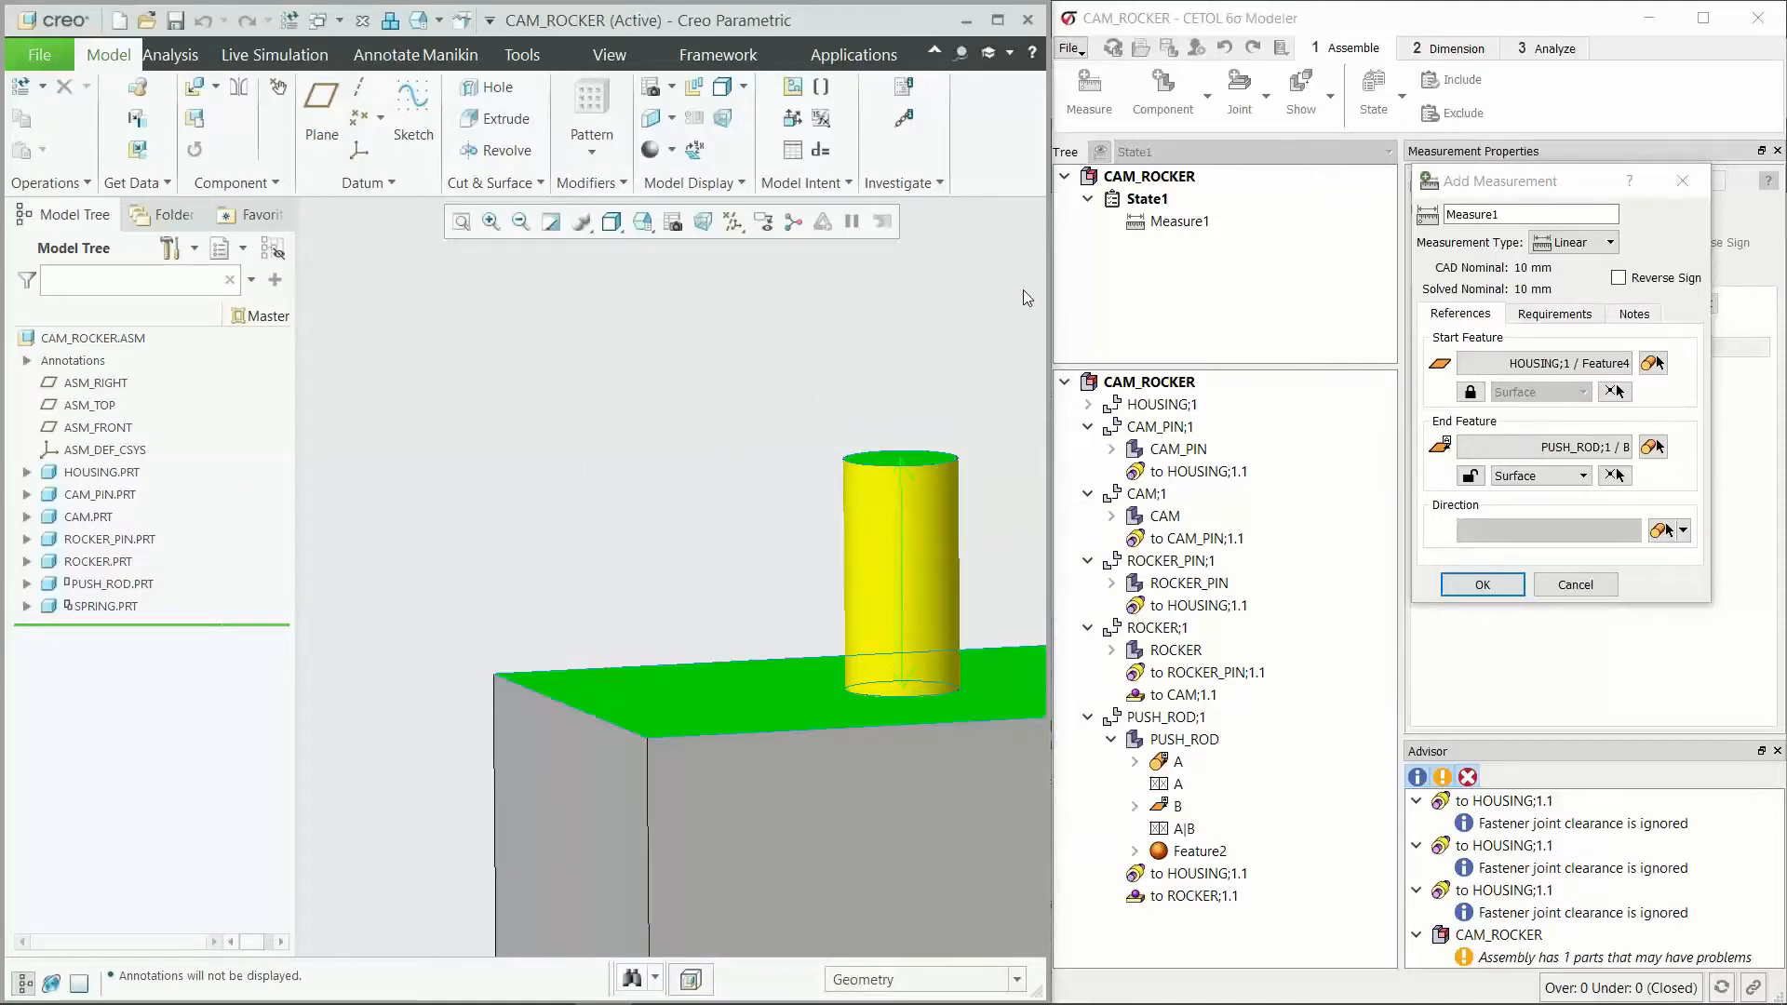
drag(1510, 182, 1177, 215)
text(Pushrod Po)
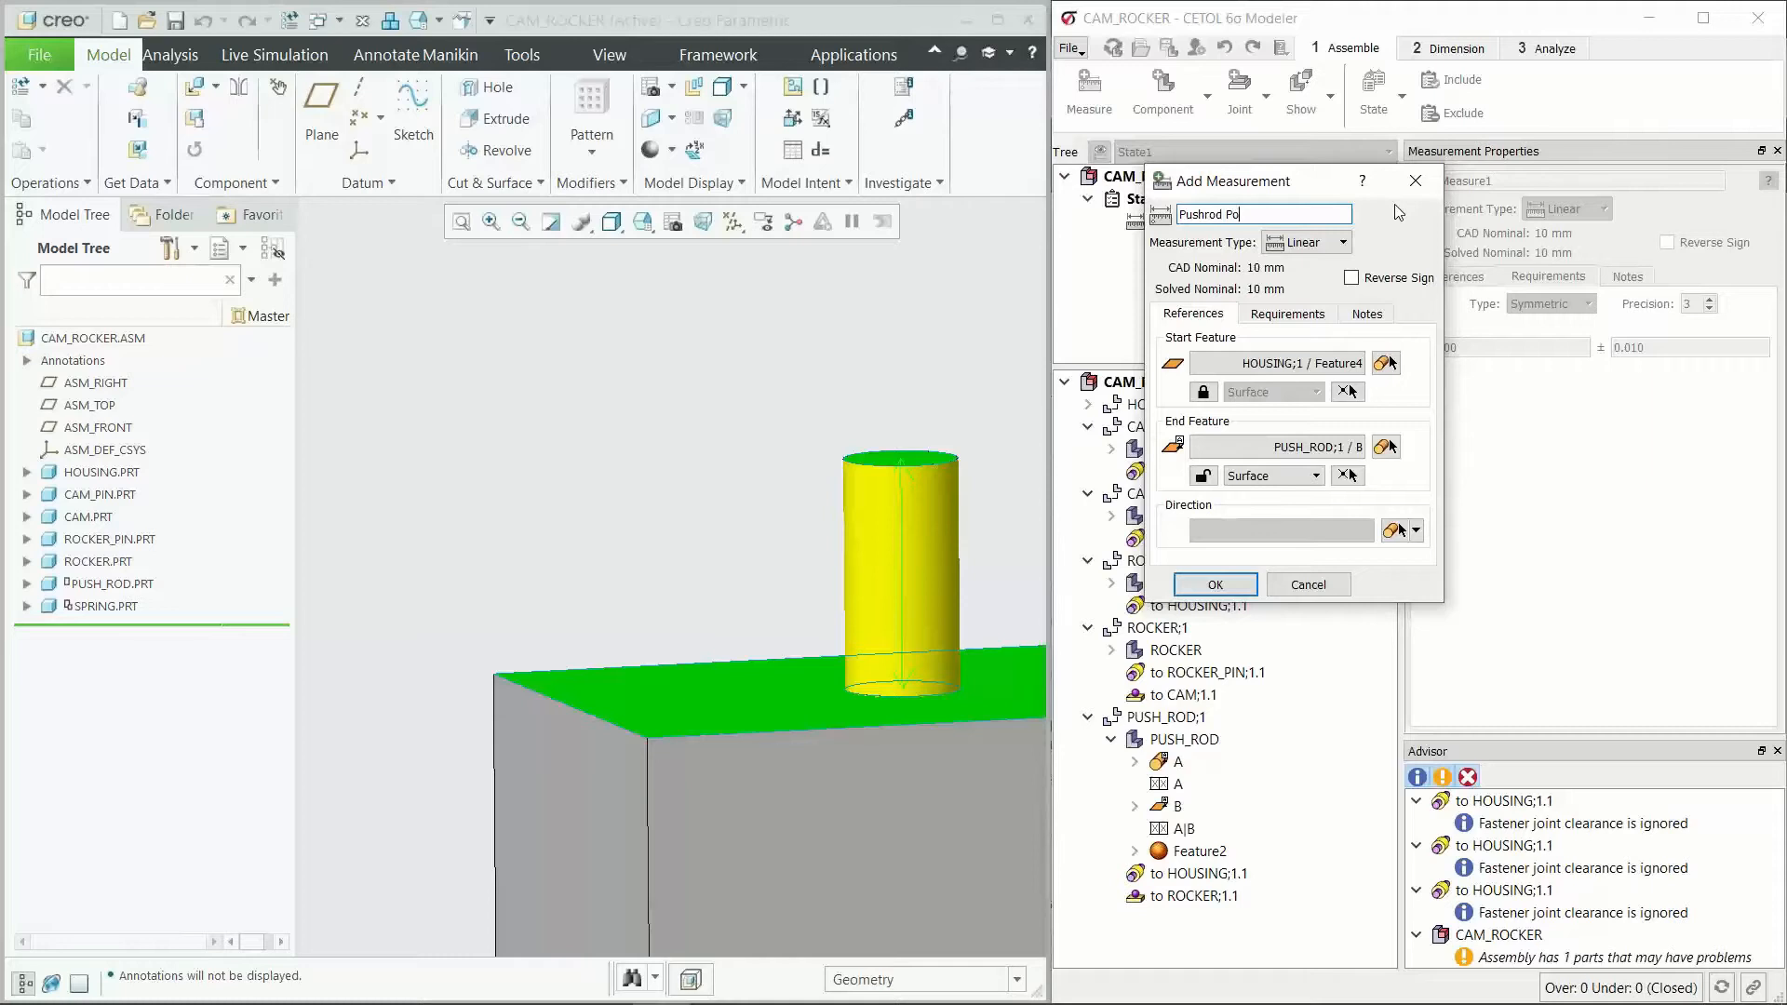
text(trusion Low)
drag(1317, 183, 1400, 177)
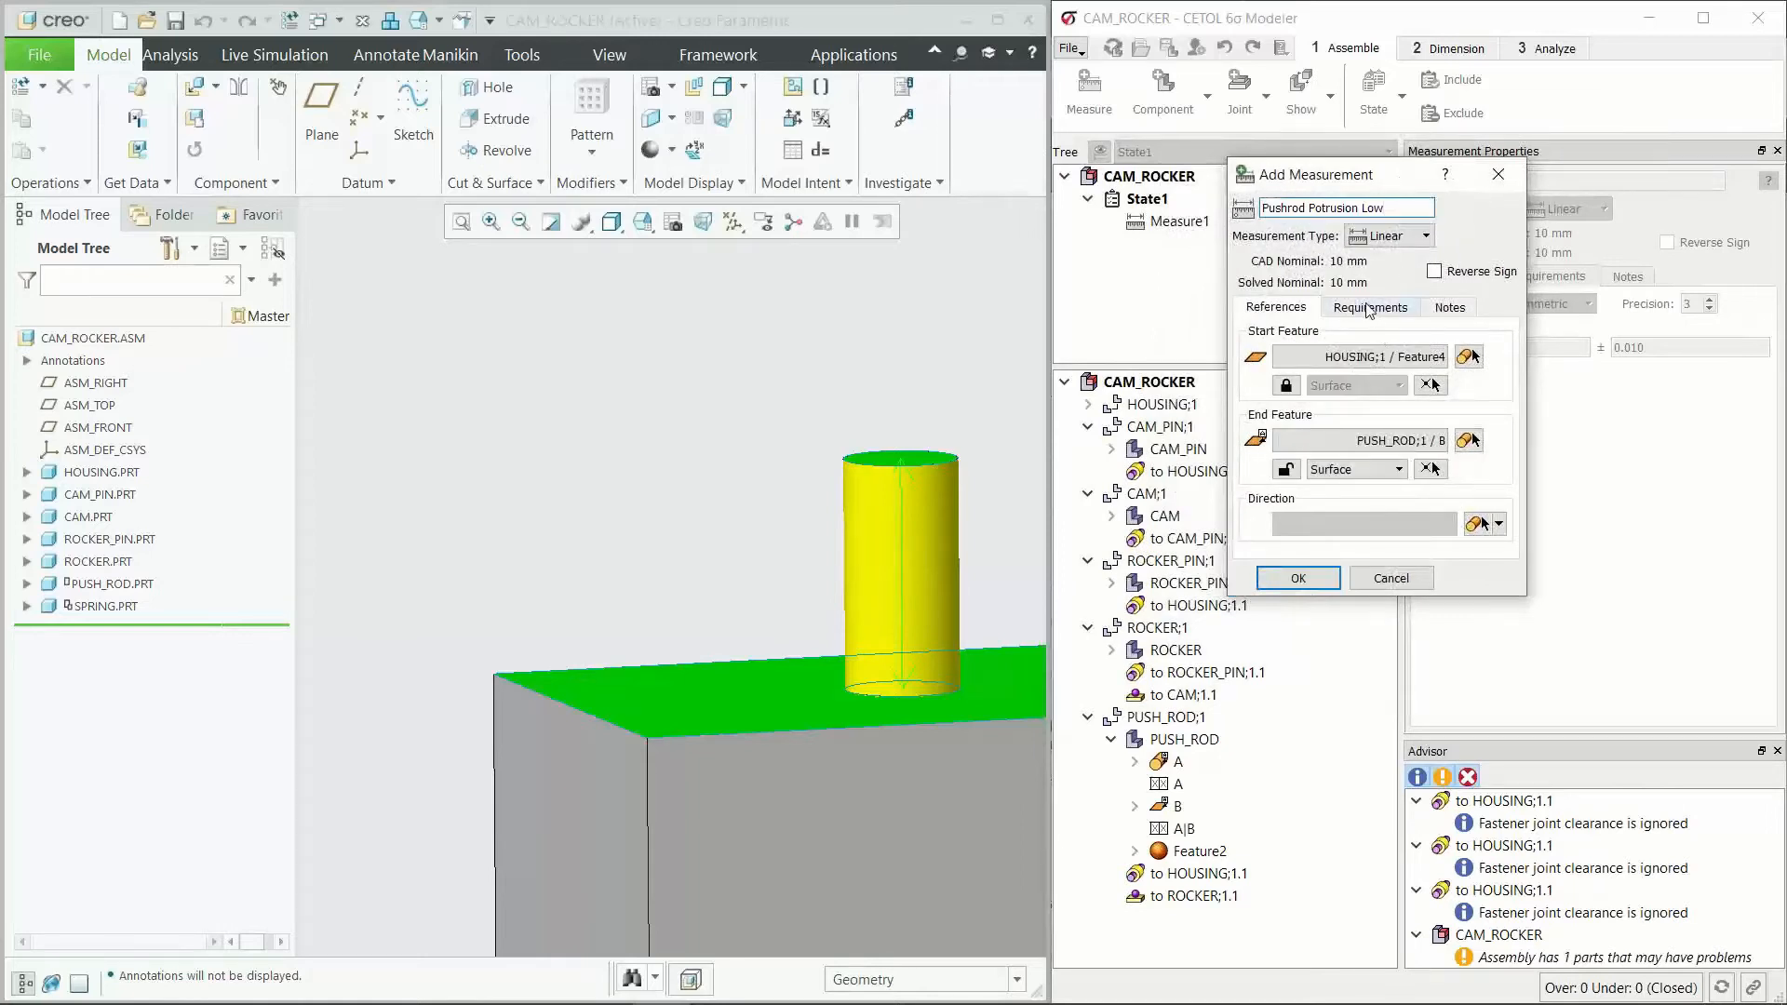
Step: Set the measurement's symmetric requirement tolerance to ±0.50 and accept the measurement
click(1369, 308)
click(1403, 378)
drag(1403, 378, 1438, 377)
text(500)
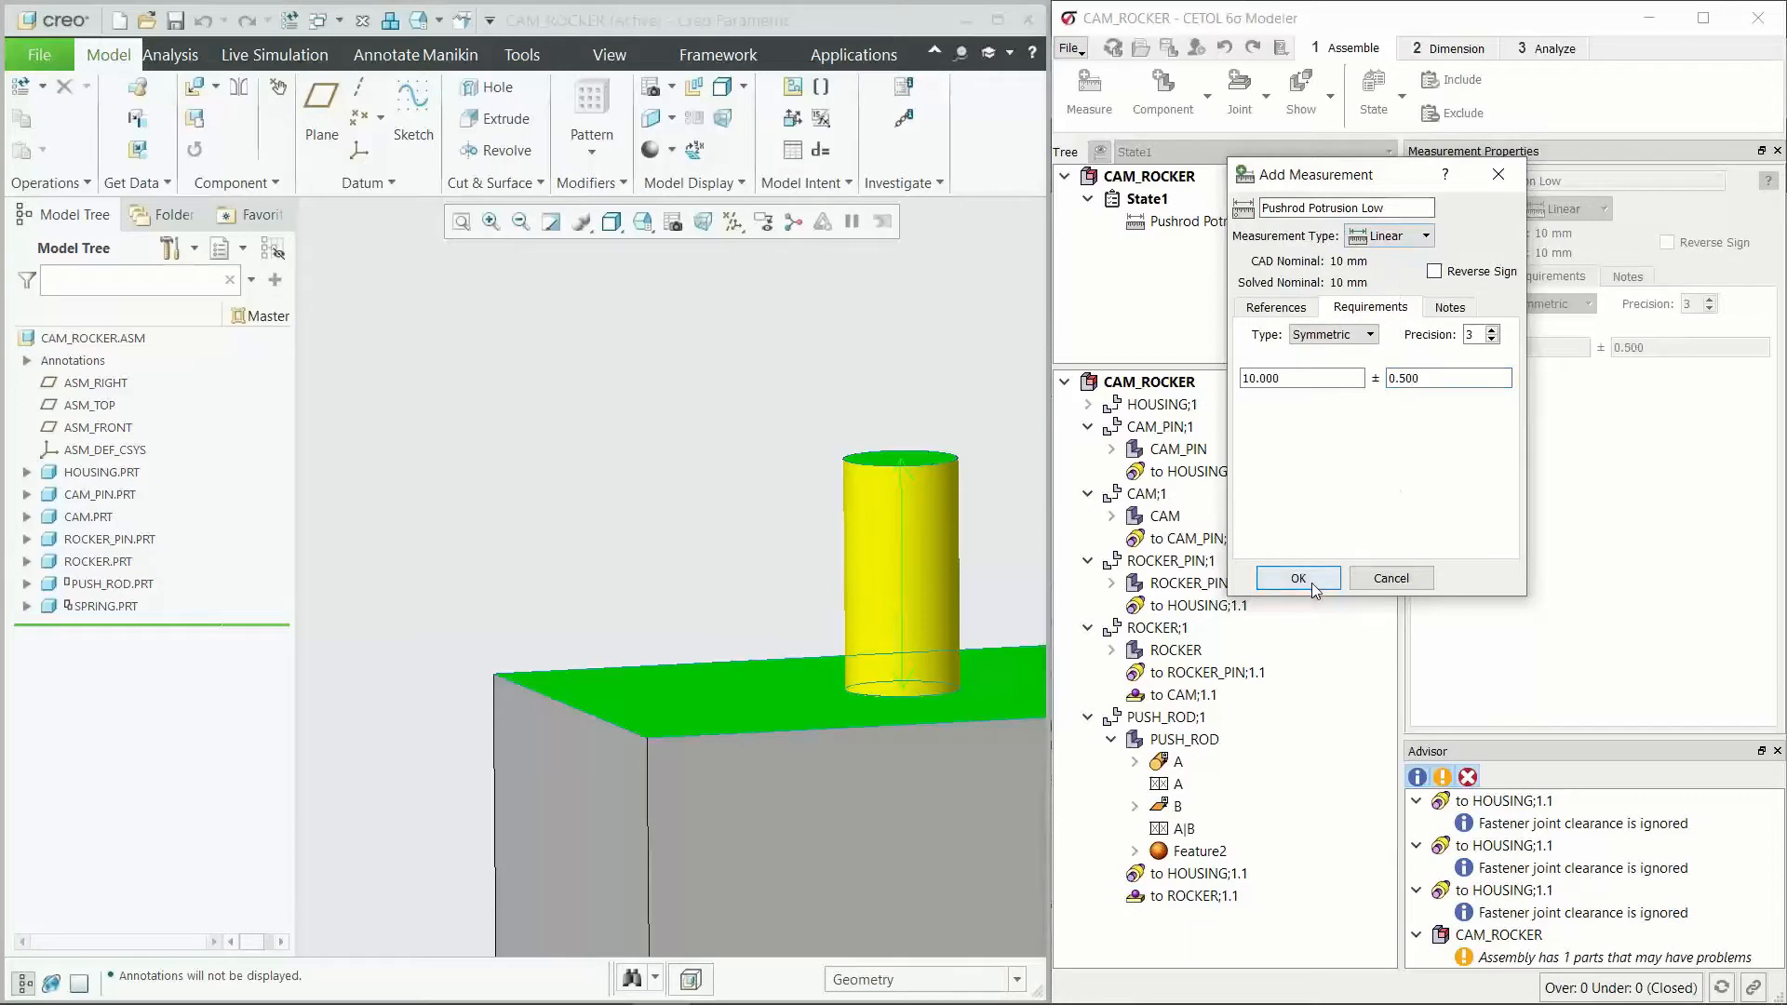
click(1303, 579)
Step: Select the Pushrod Potrusion Low measurement to review its requirement and its faces in the model
click(1250, 240)
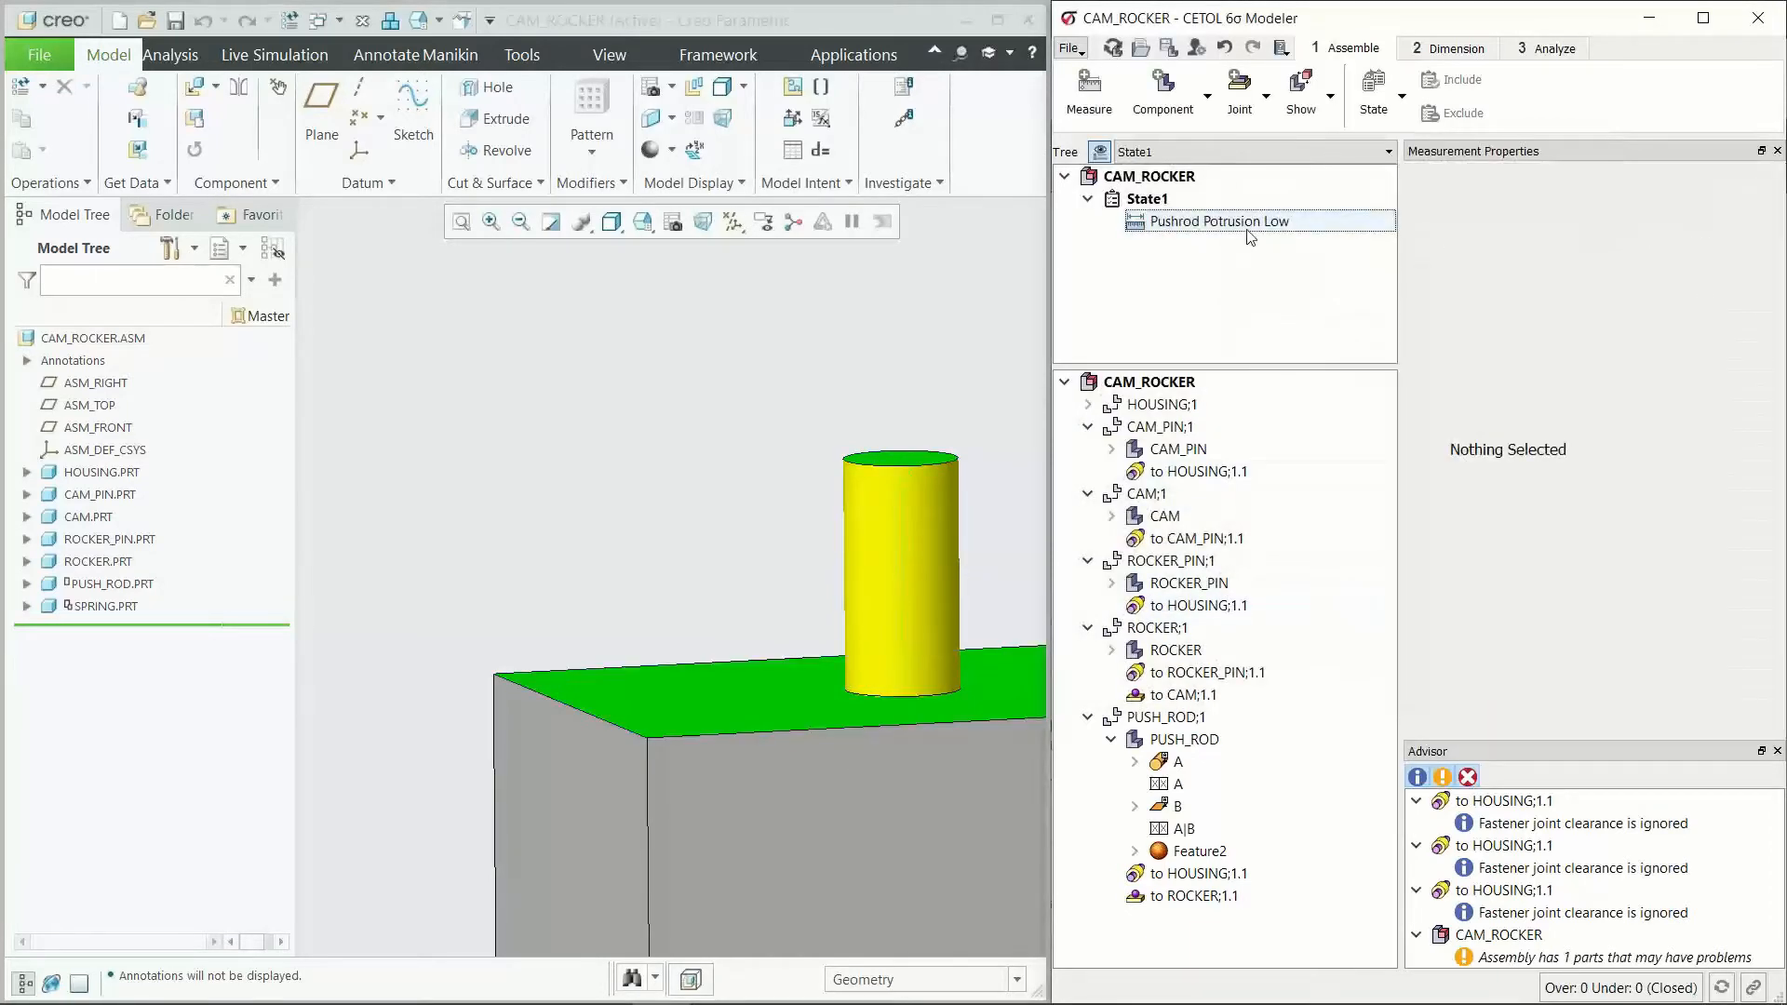
scroll(846, 391, down, 2)
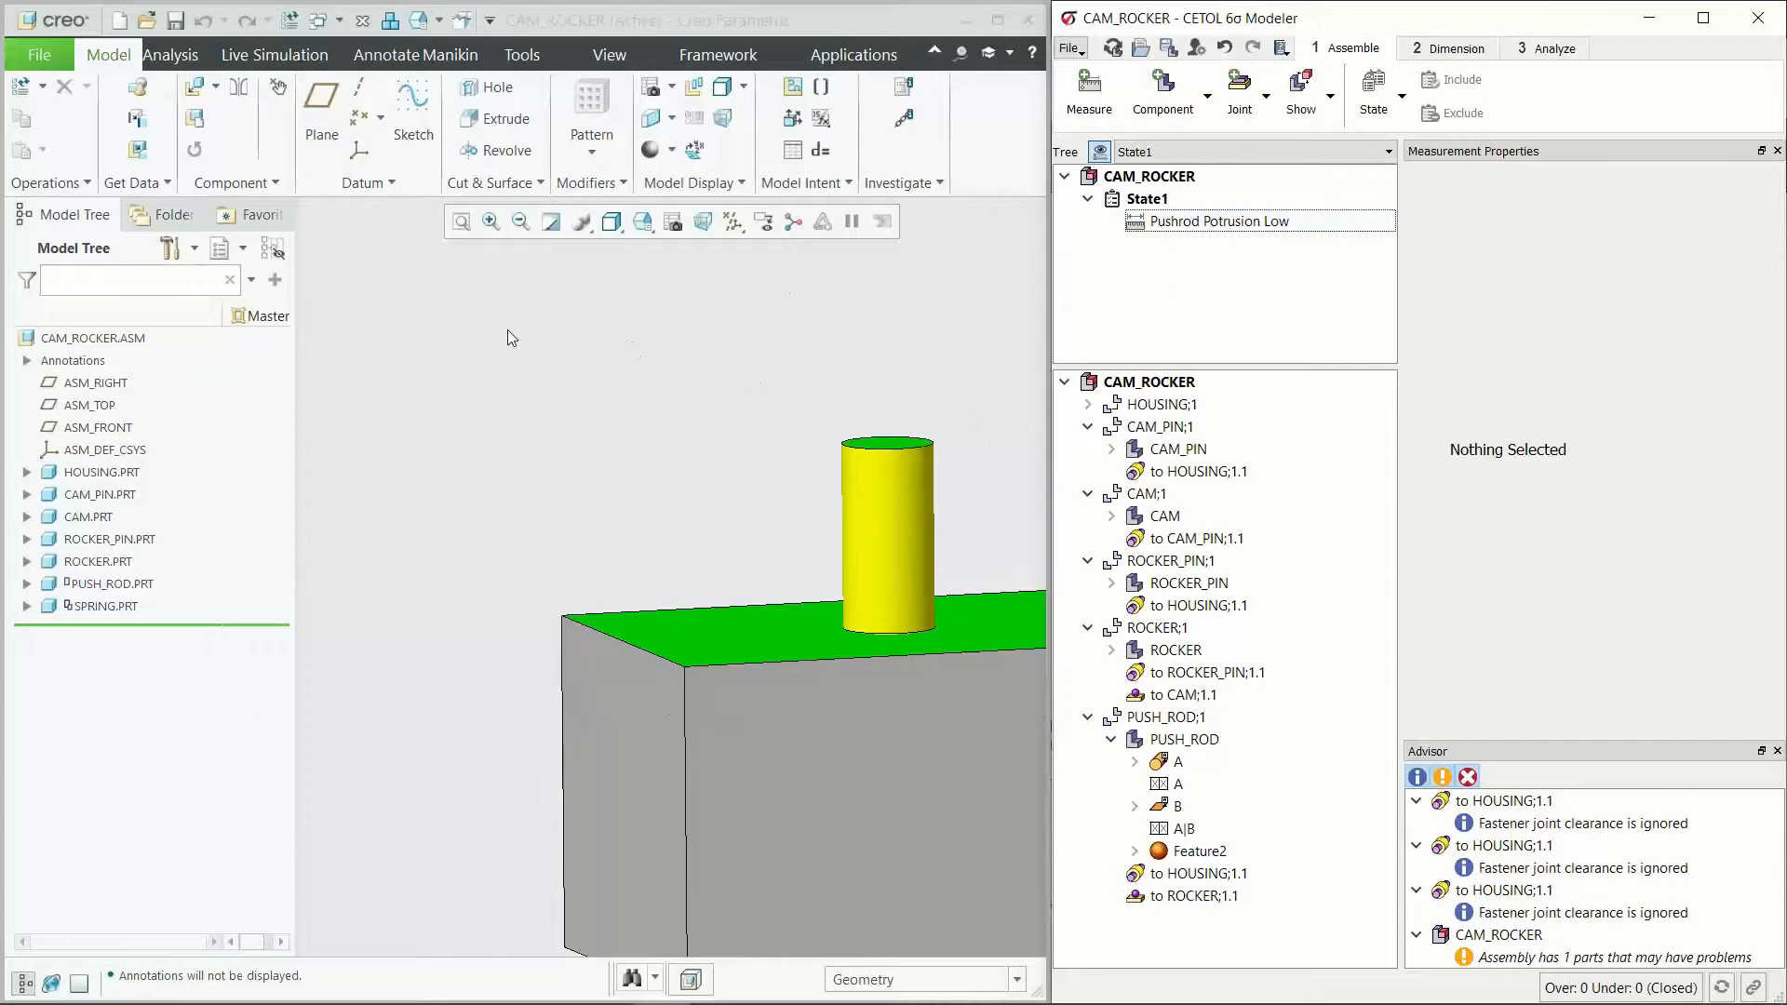
scroll(651, 344, down, 2)
click(1215, 233)
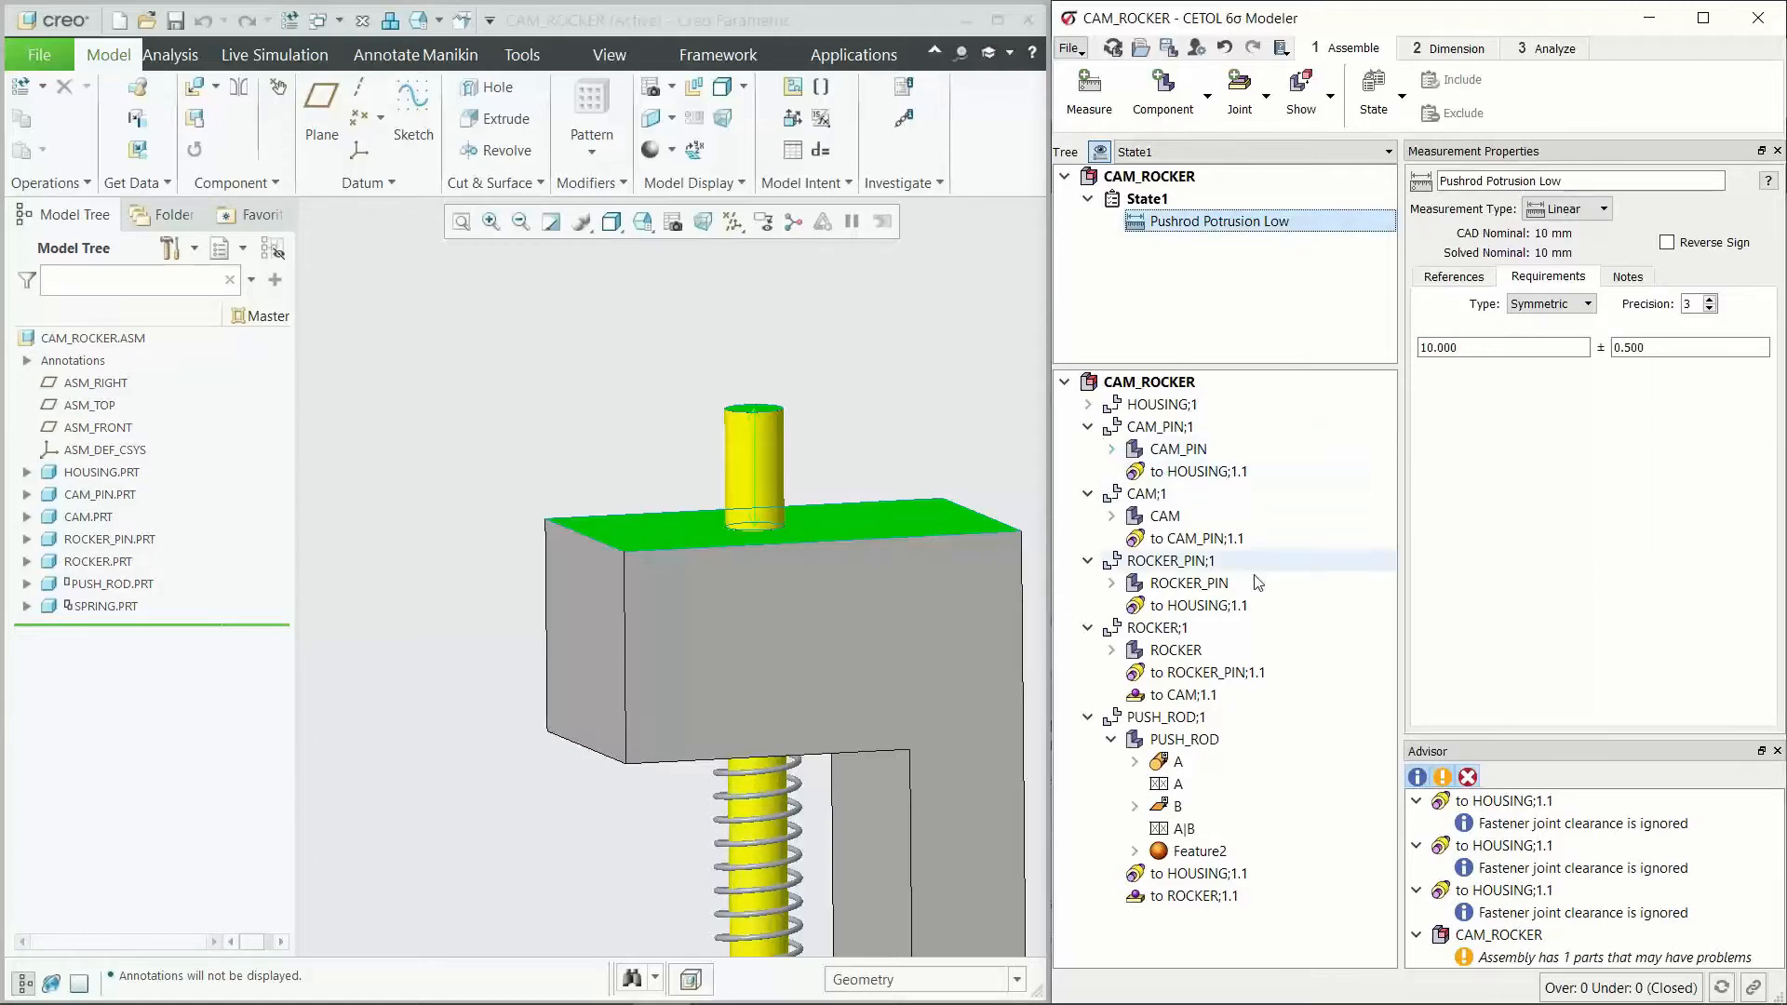
Step: Collapse the PUSH_ROD component and expand the HOUSING part with its Feature1, Feature2 and Feature3
click(1087, 718)
click(1176, 649)
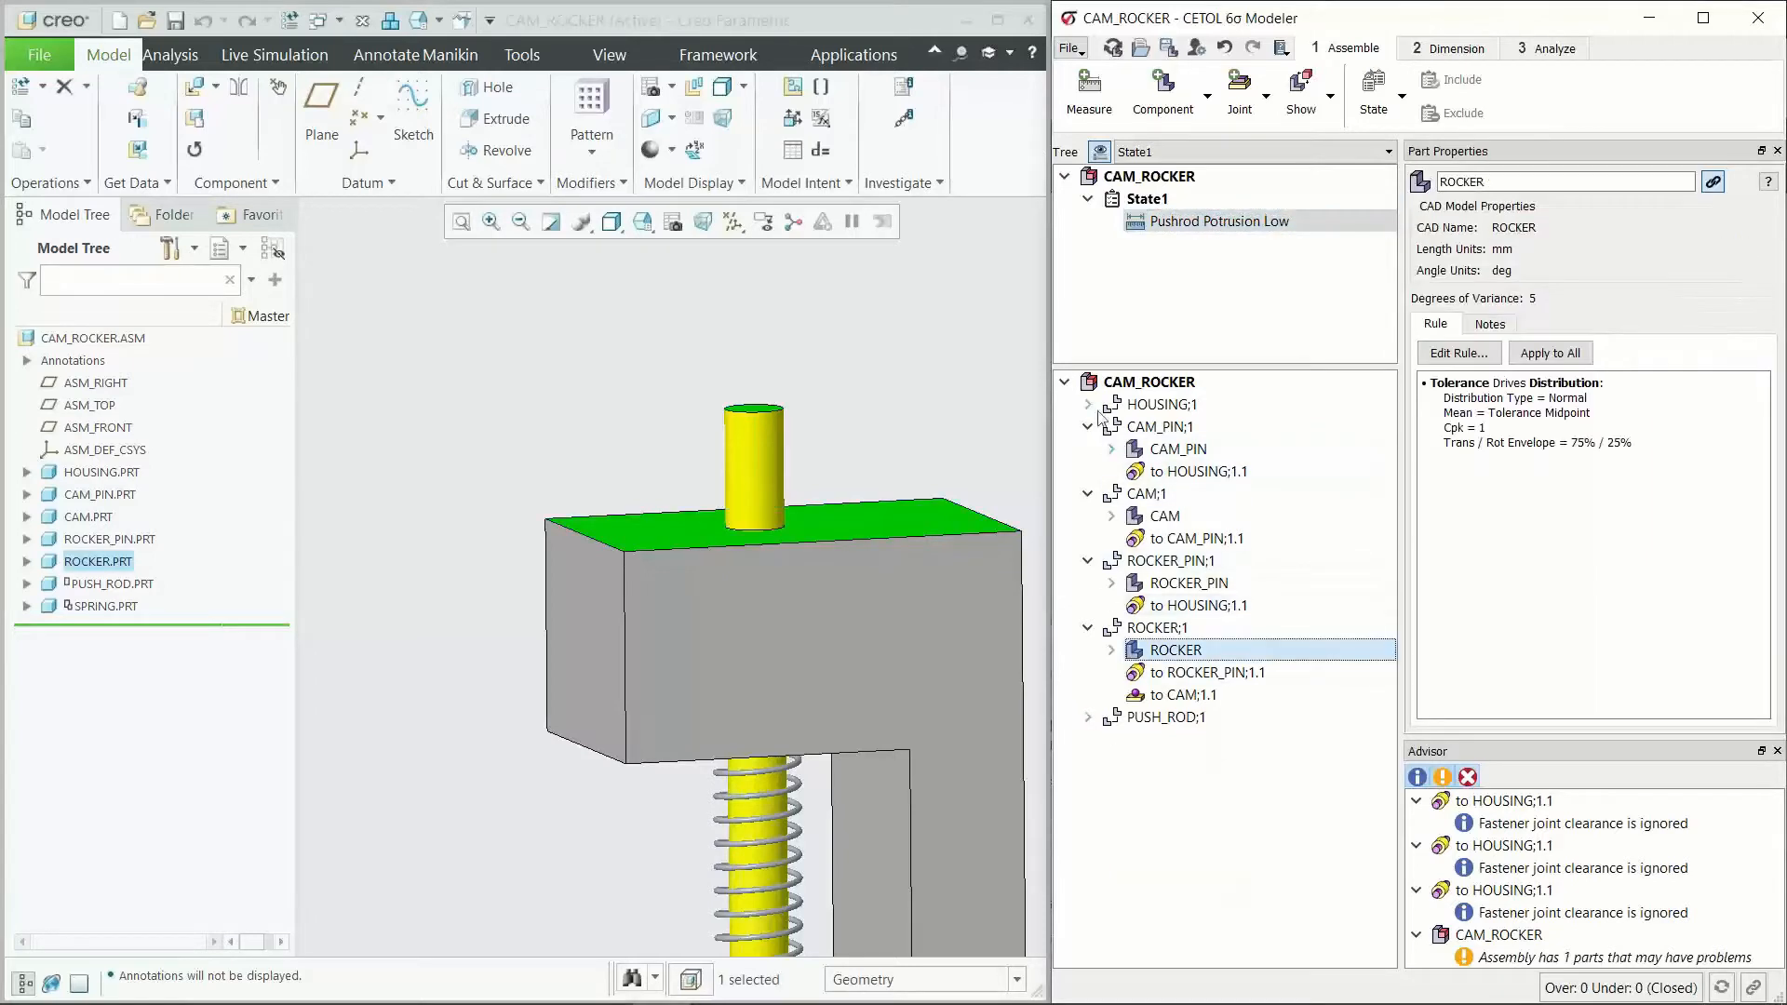
click(1087, 404)
click(1110, 426)
click(1199, 449)
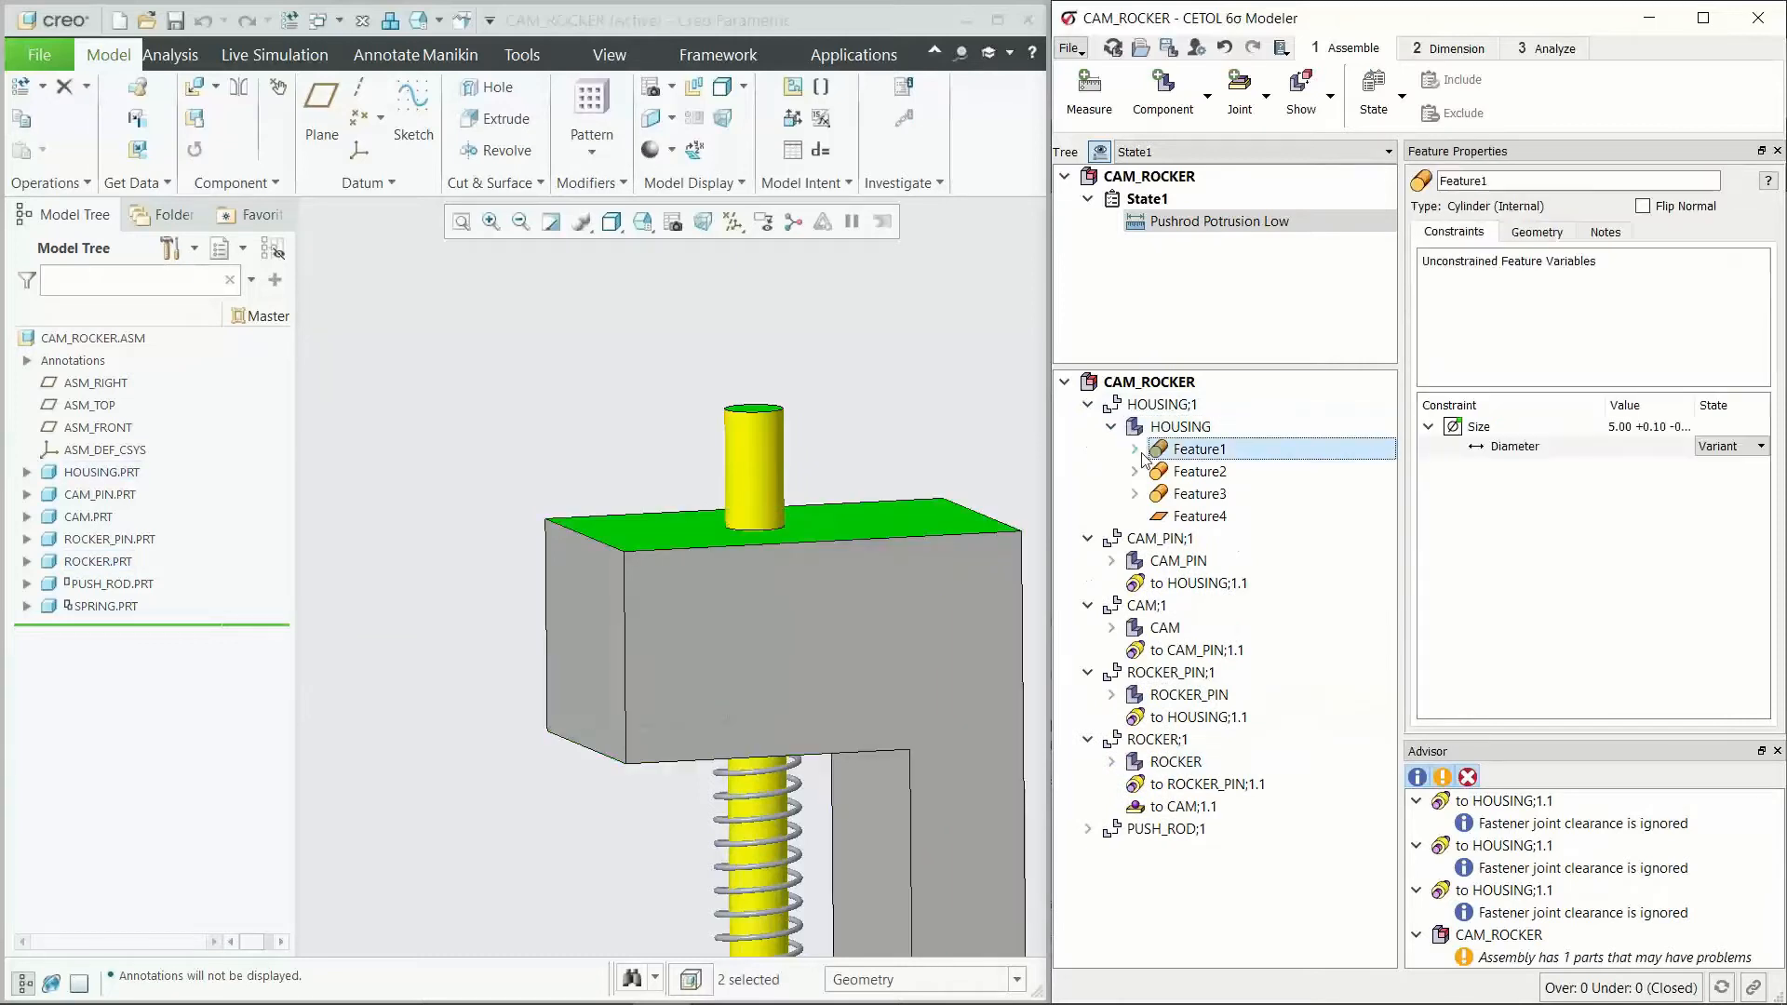
click(1135, 449)
click(1134, 494)
click(1135, 538)
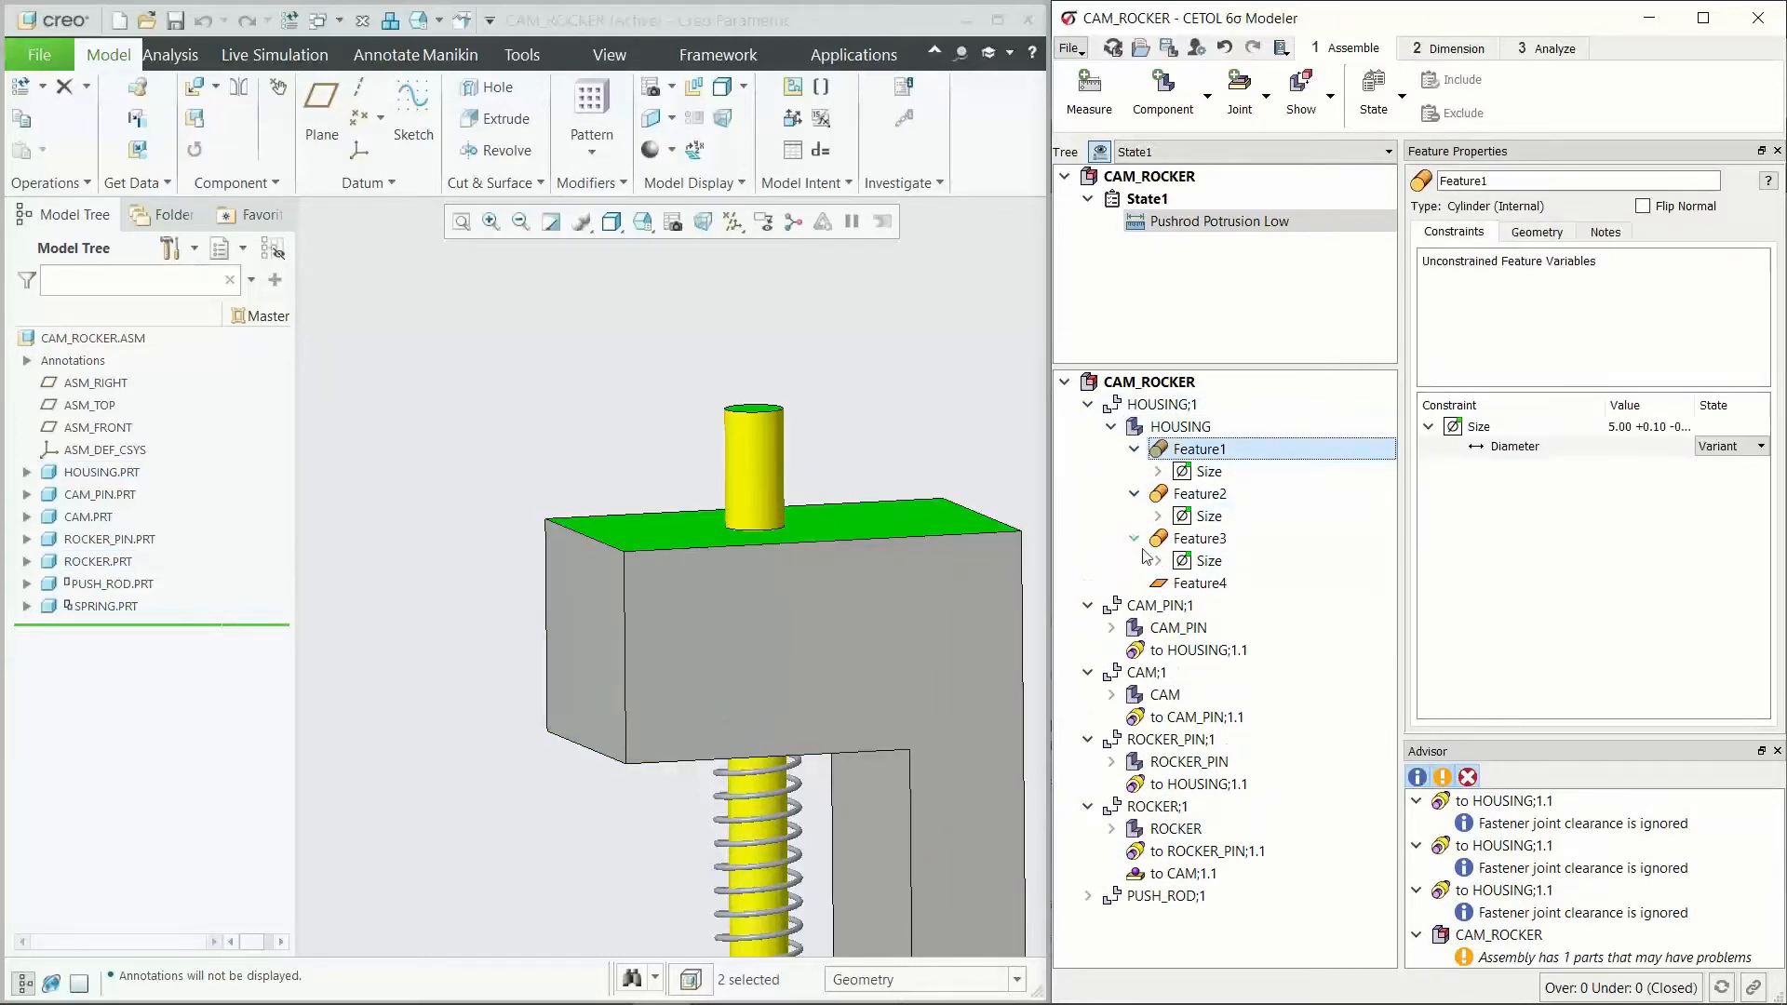
Step: Inspect the size dimensions of the housing's Feature1, Feature2 and Feature3 and locate their holes in the model
click(1210, 472)
click(1209, 516)
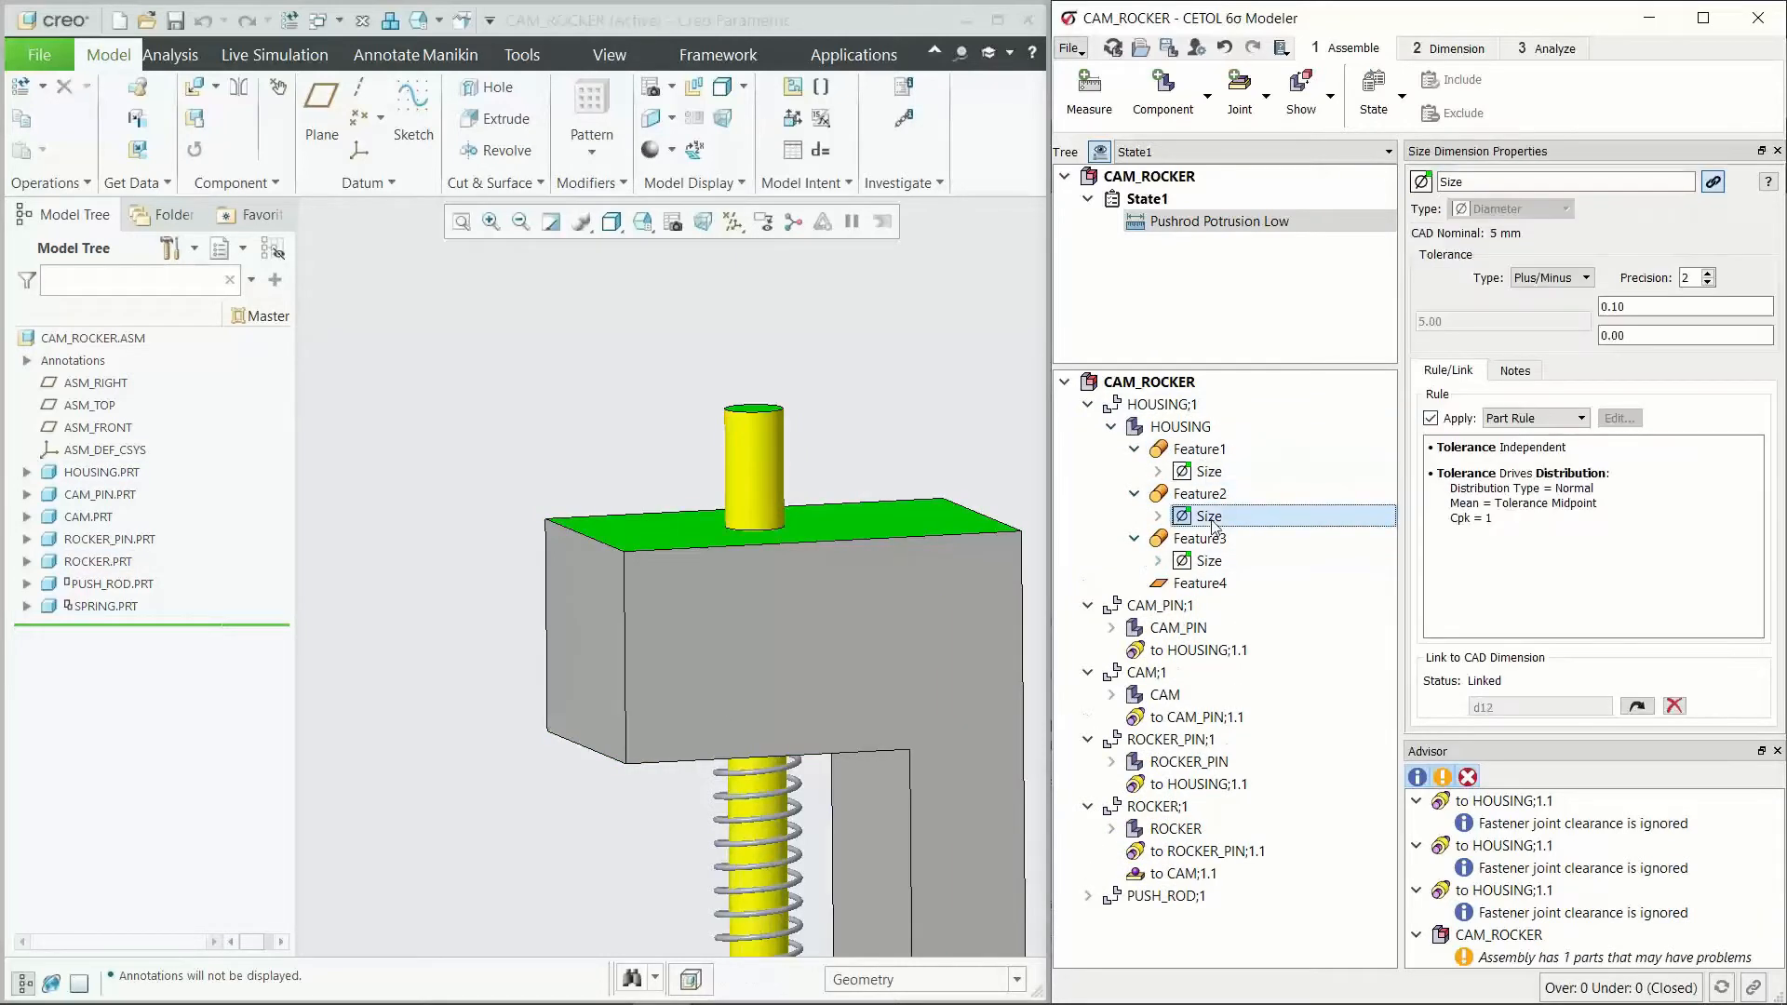
scroll(653, 450, down, 3)
scroll(528, 762, up, 2)
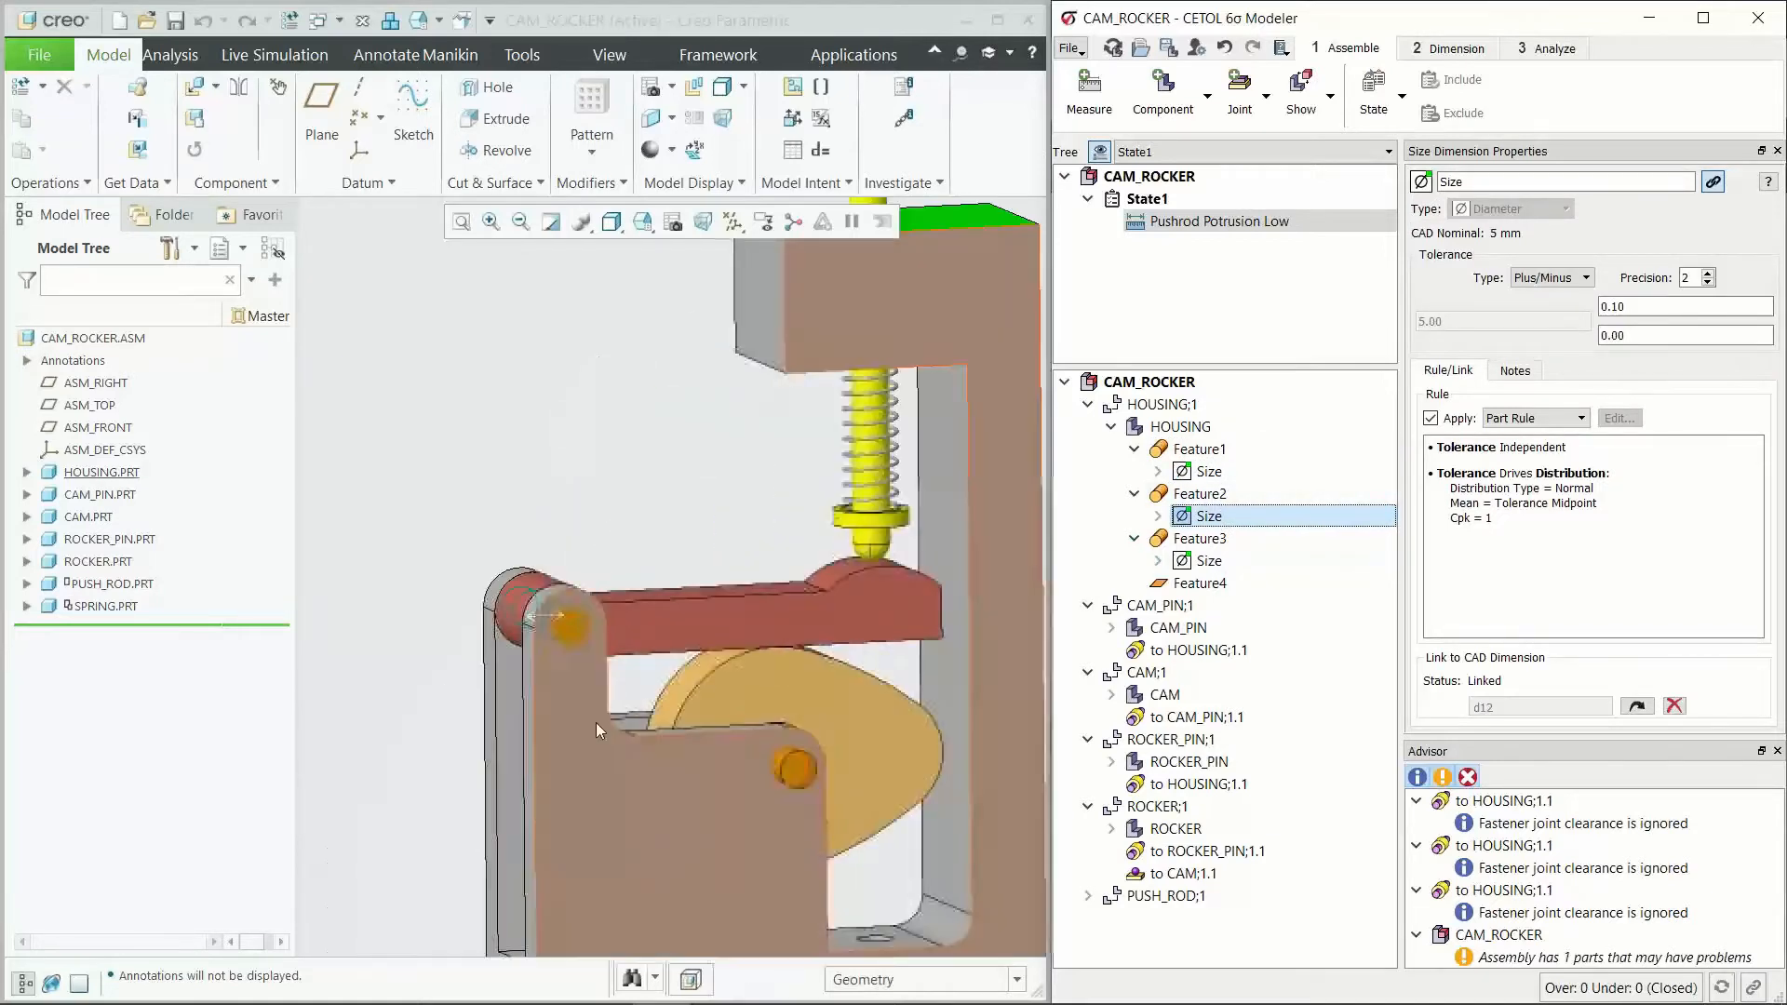
click(1209, 561)
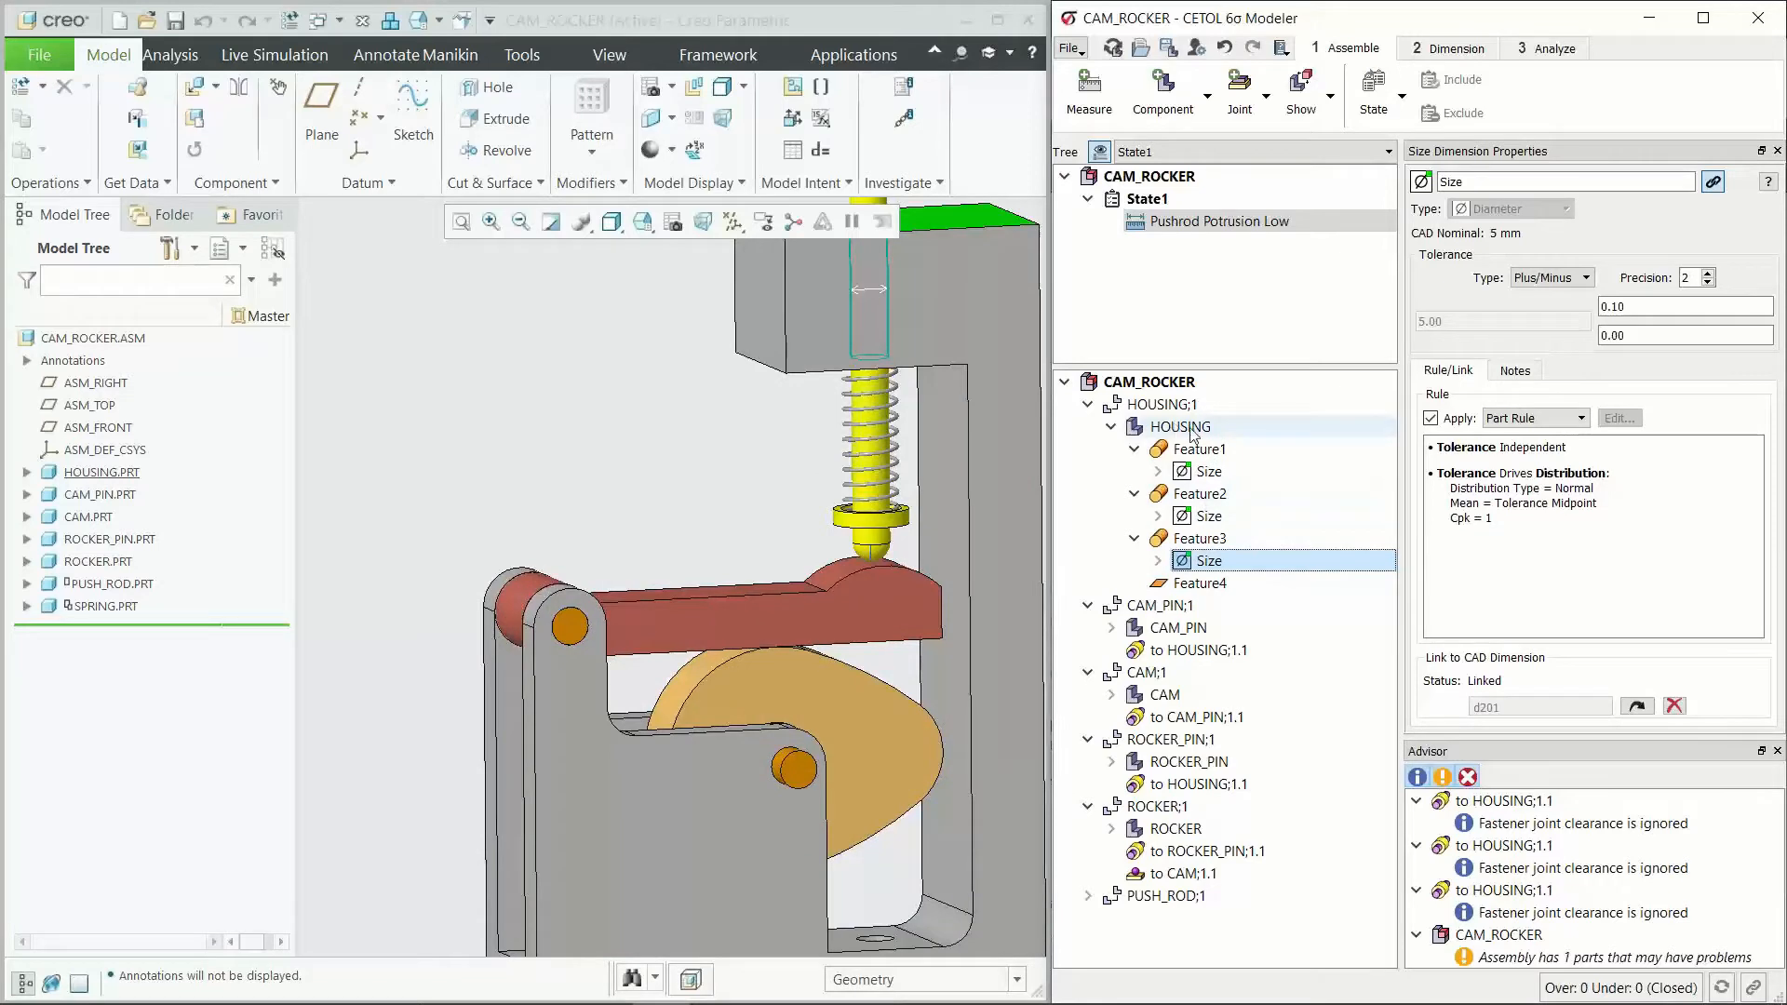
Step: In dimensioning mode, add the housing's bottom face as a plane feature named A
click(1472, 51)
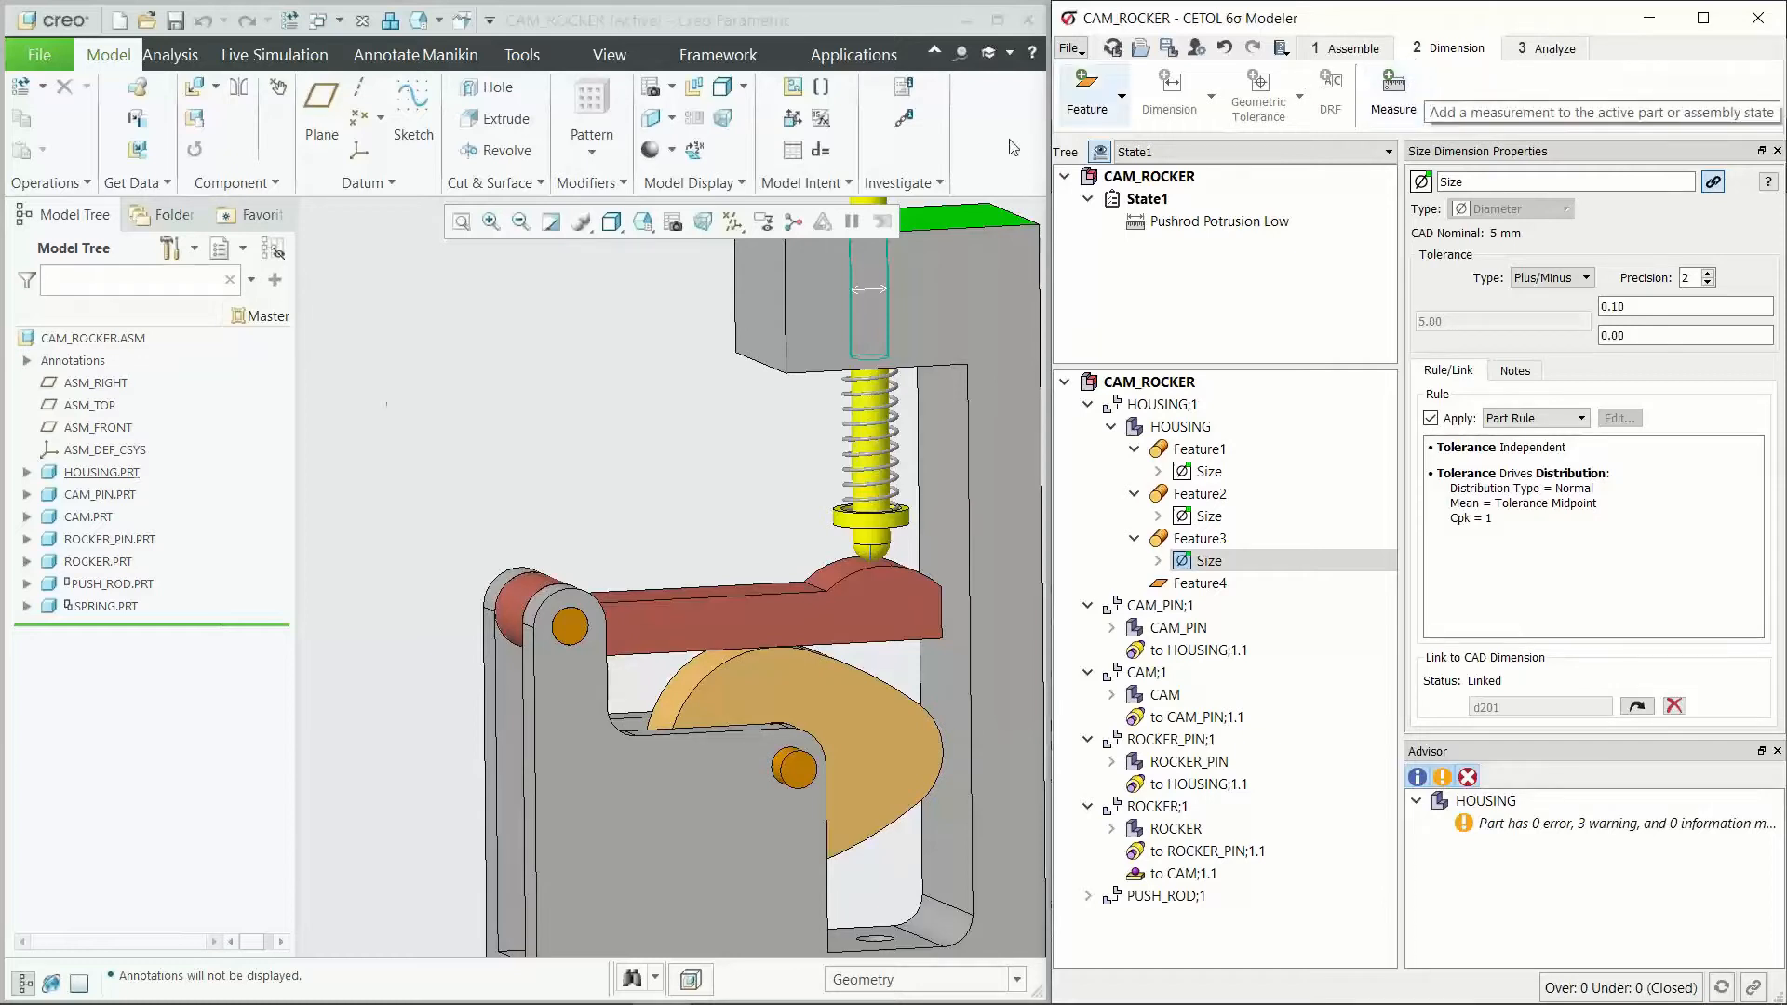
scroll(507, 434, down, 3)
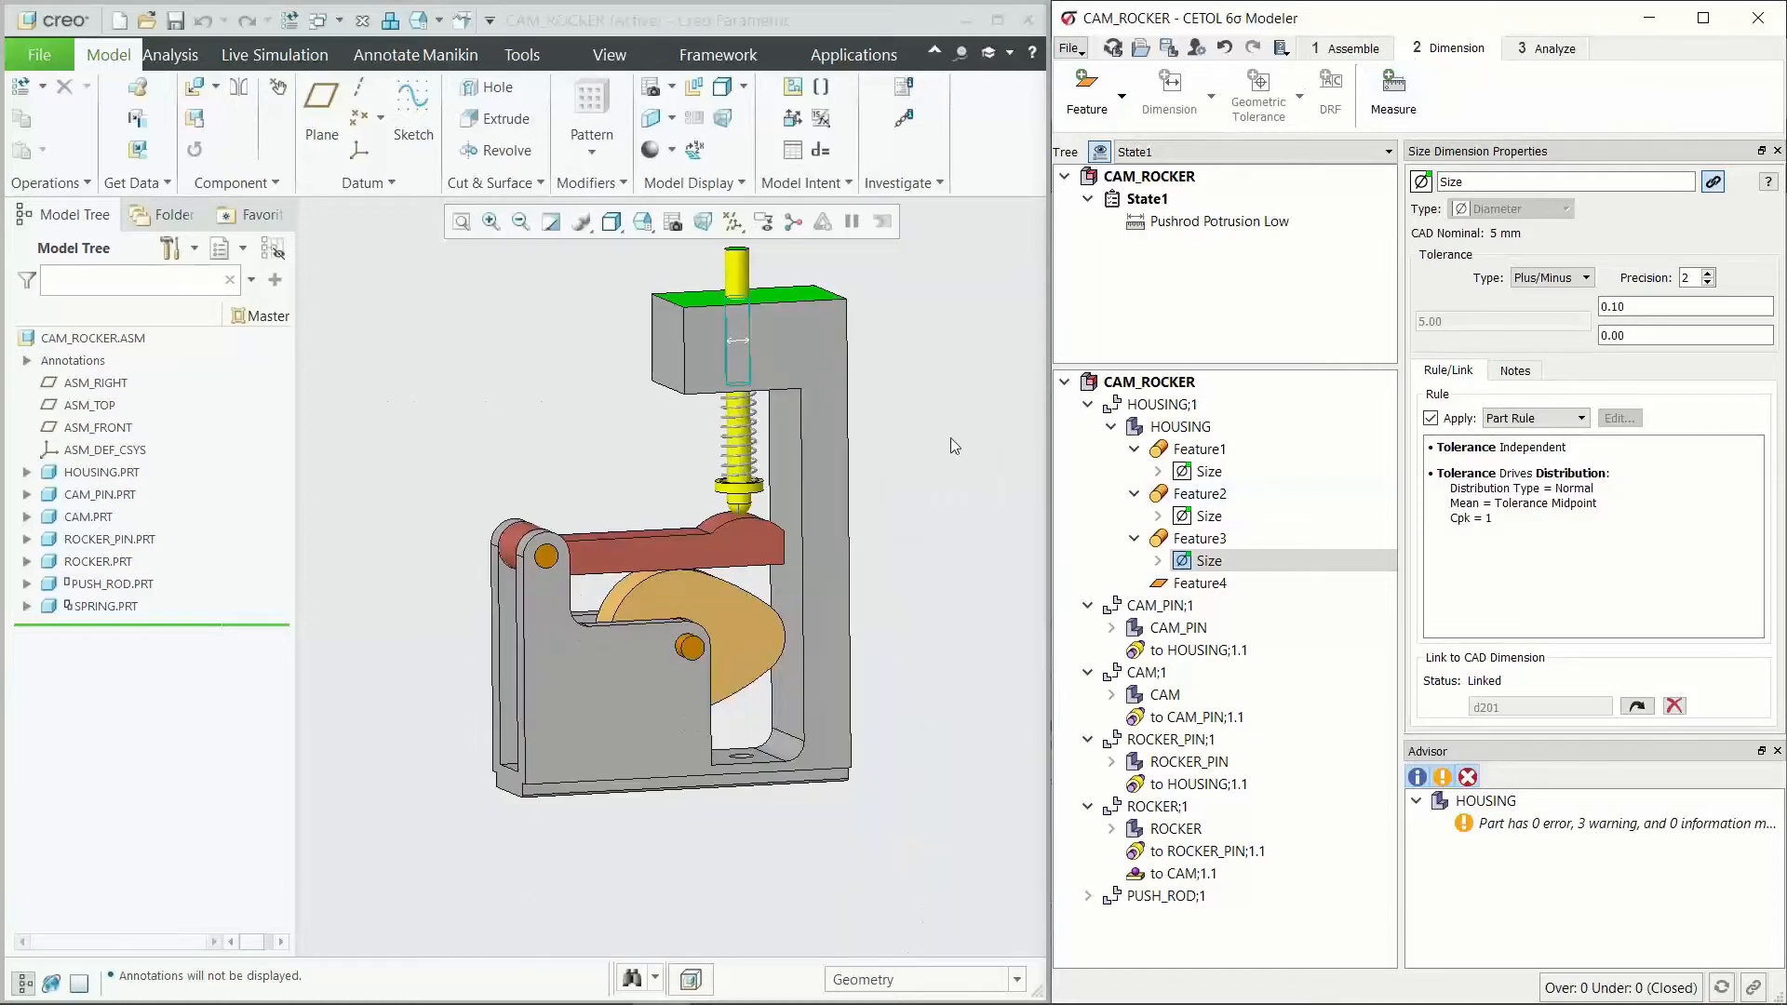
click(1220, 450)
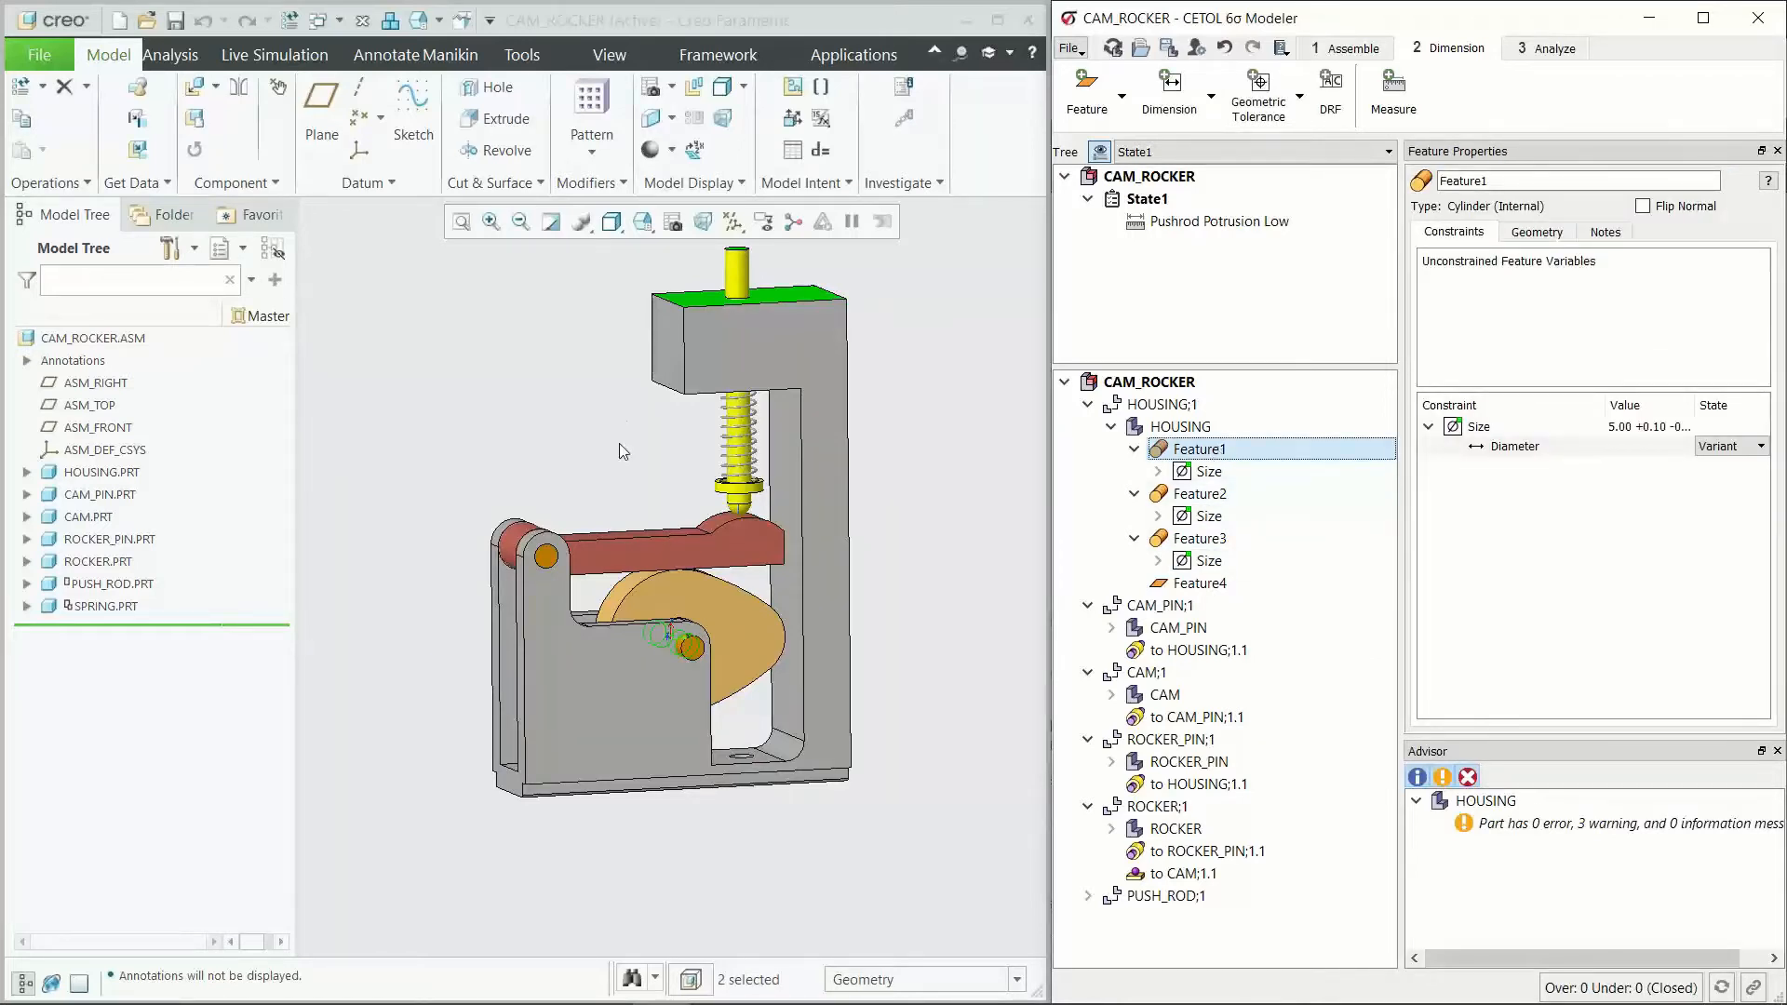
click(1086, 93)
middle_drag(631, 818, 612, 874)
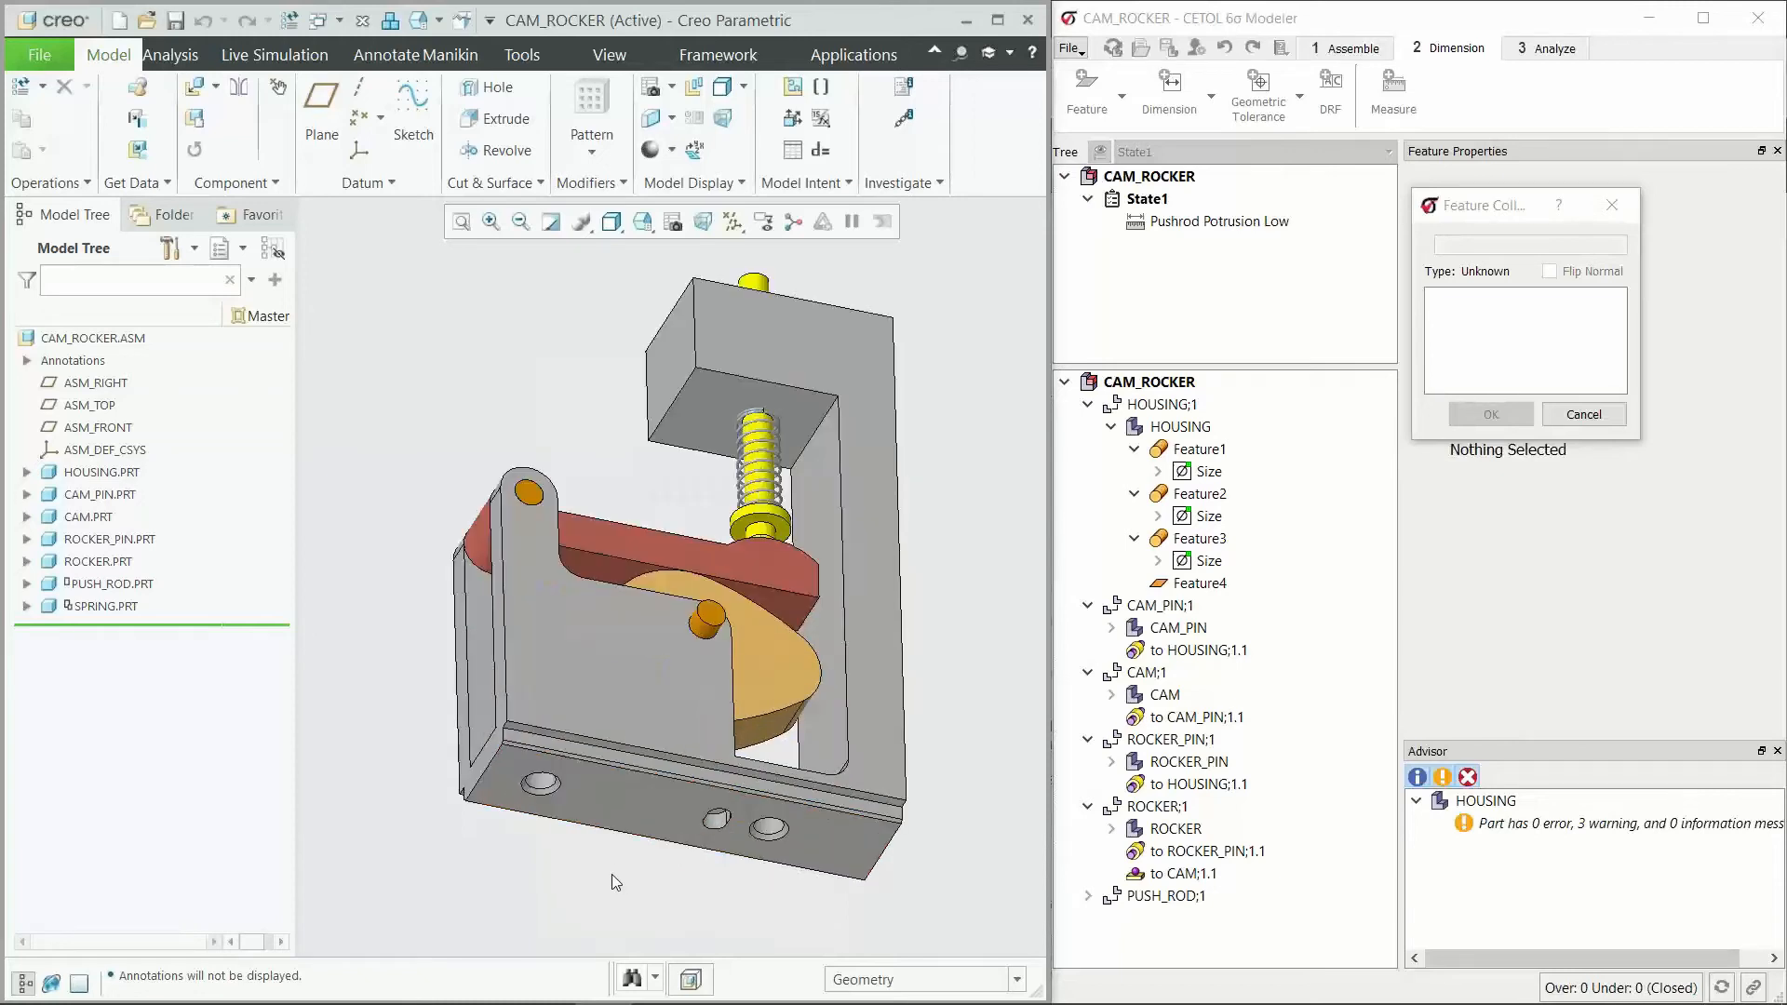
click(622, 799)
double_click(1484, 246)
text(A)
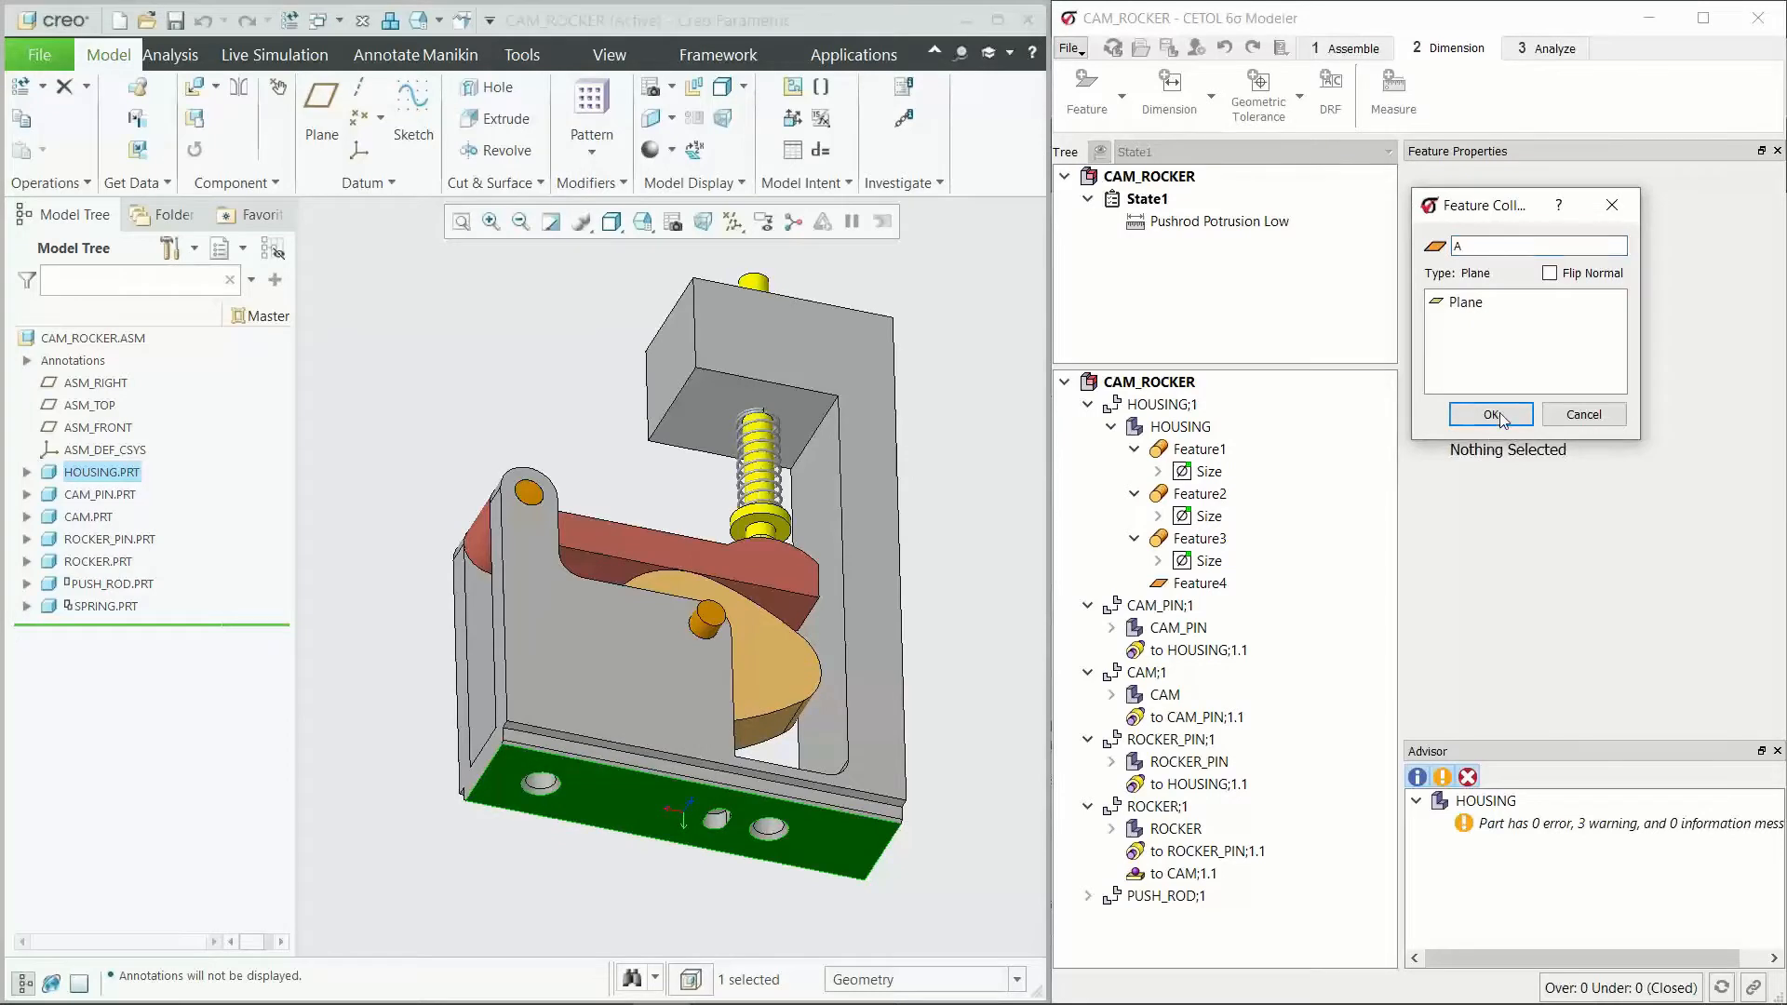
click(1492, 414)
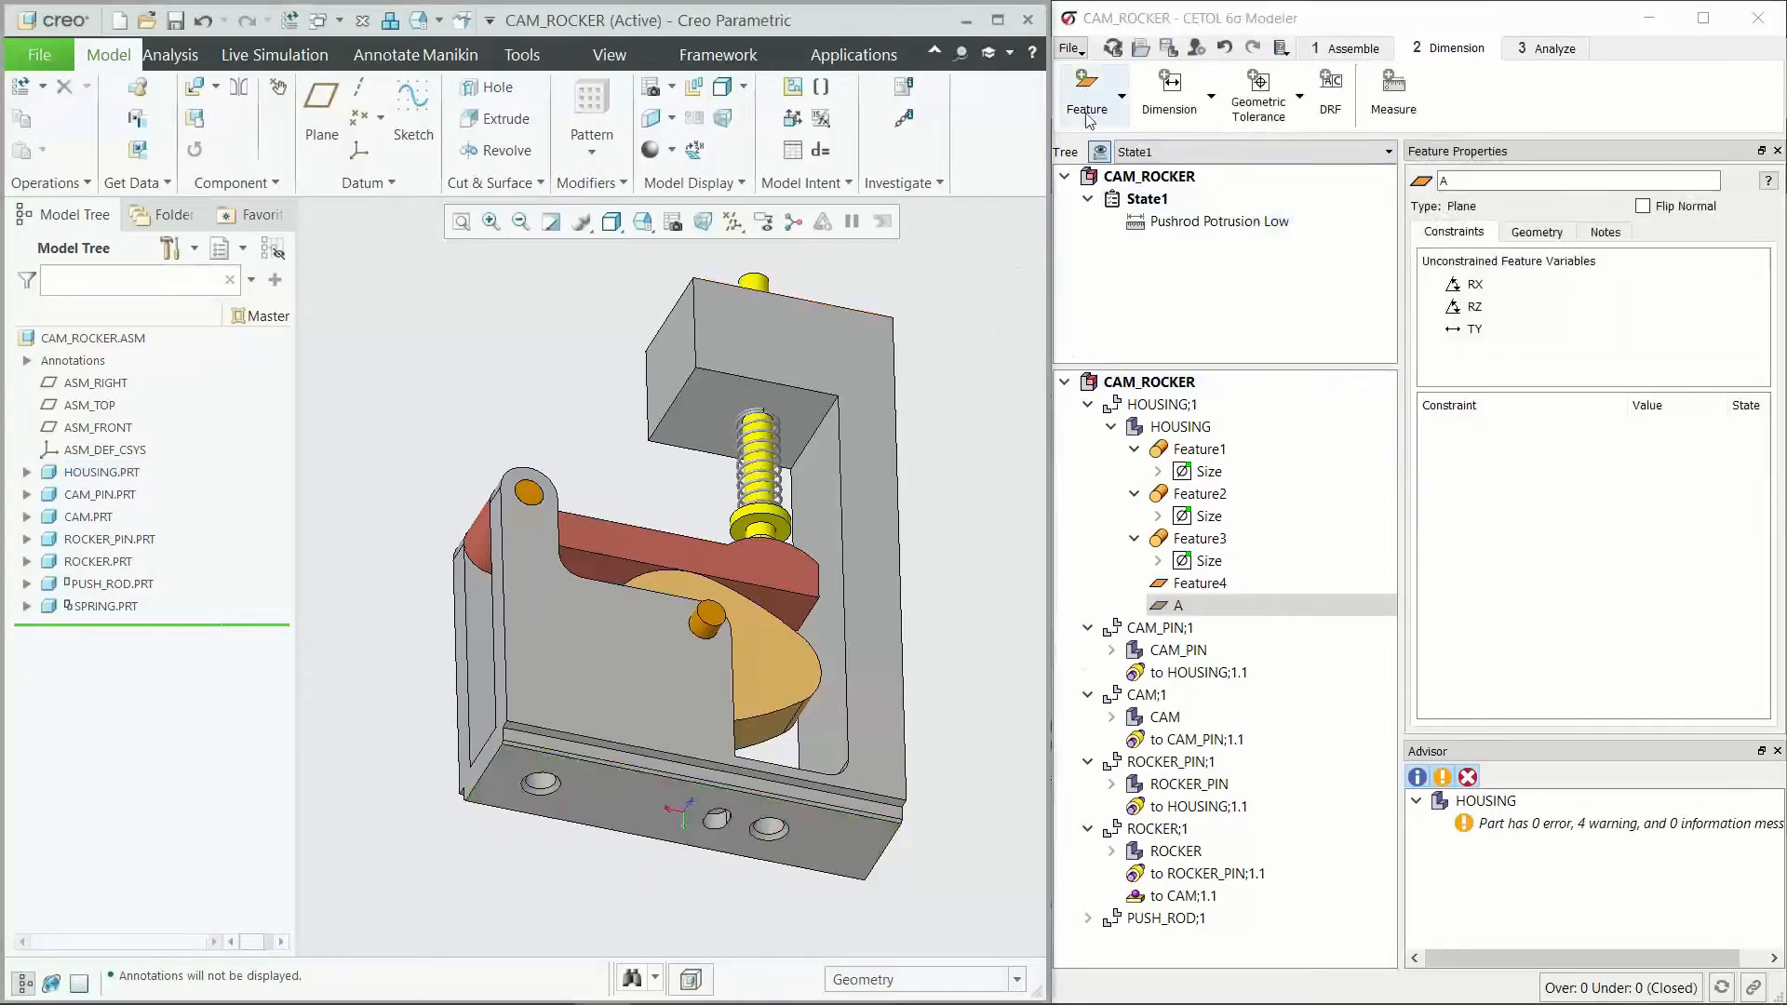
Step: Add an external width feature named B from the two opposite side faces of the housing's base
click(1087, 109)
scroll(549, 671, up, 5)
click(476, 718)
scroll(558, 719, up, 3)
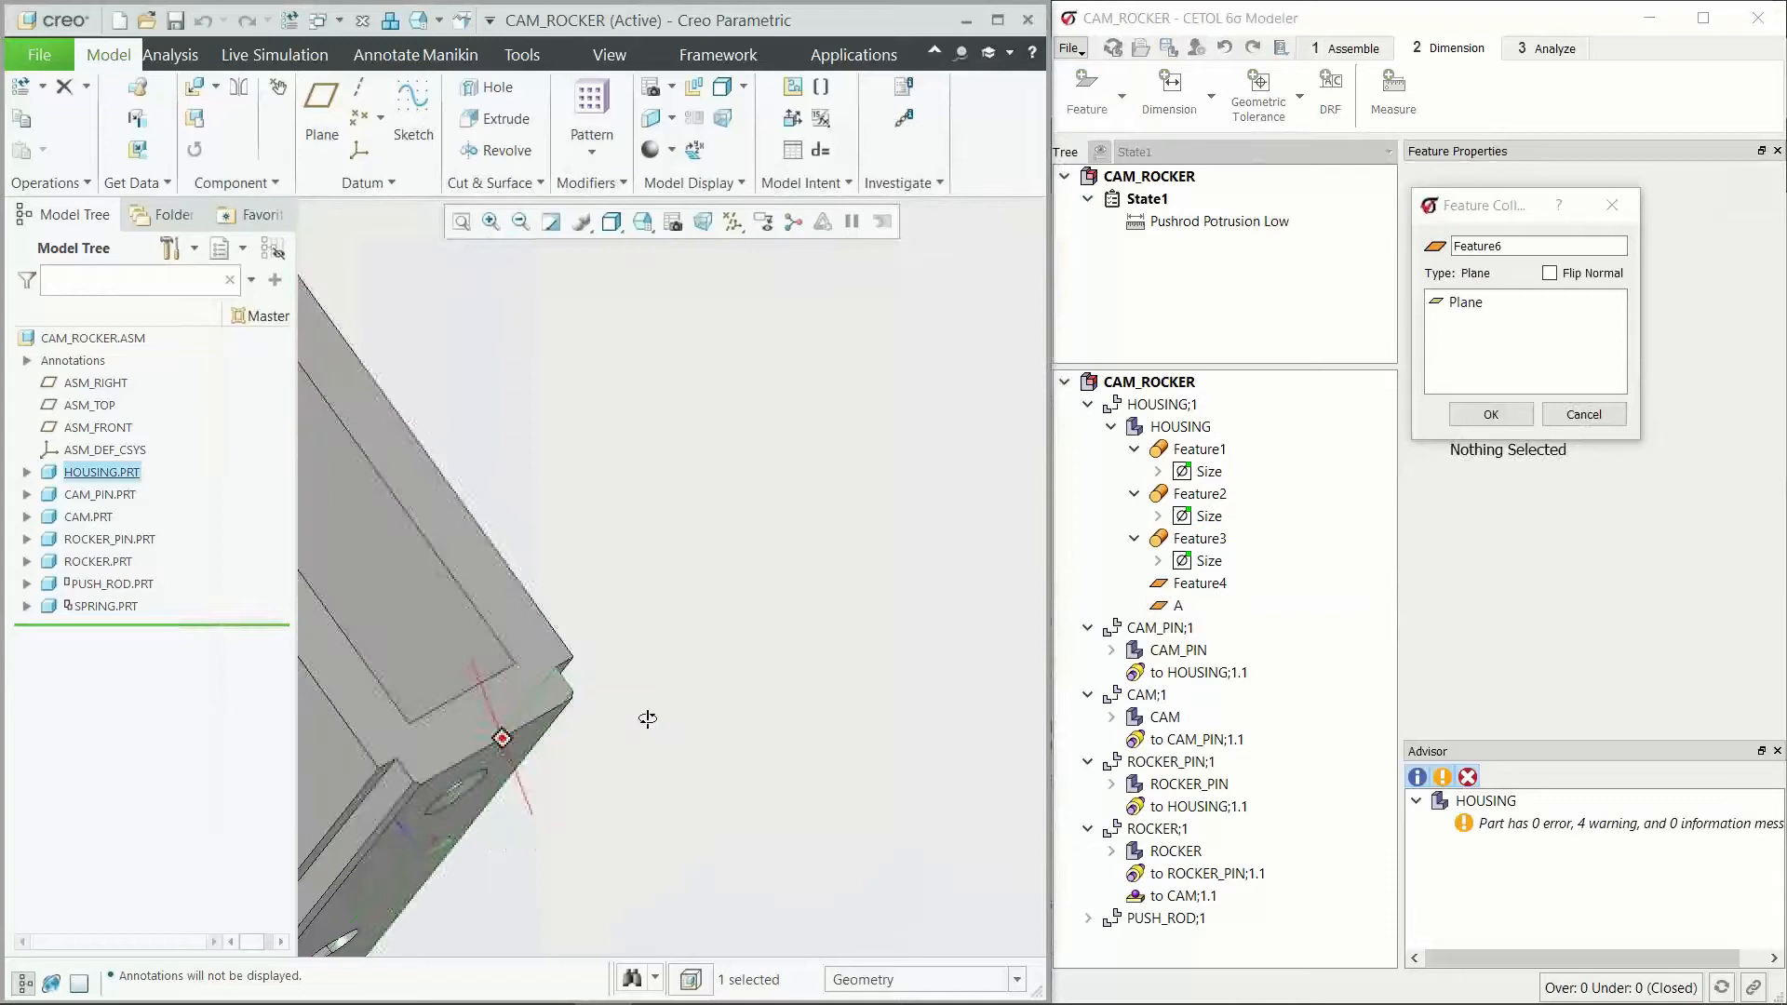
middle_drag(648, 719, 595, 735)
click(426, 775)
double_click(1489, 244)
text(B)
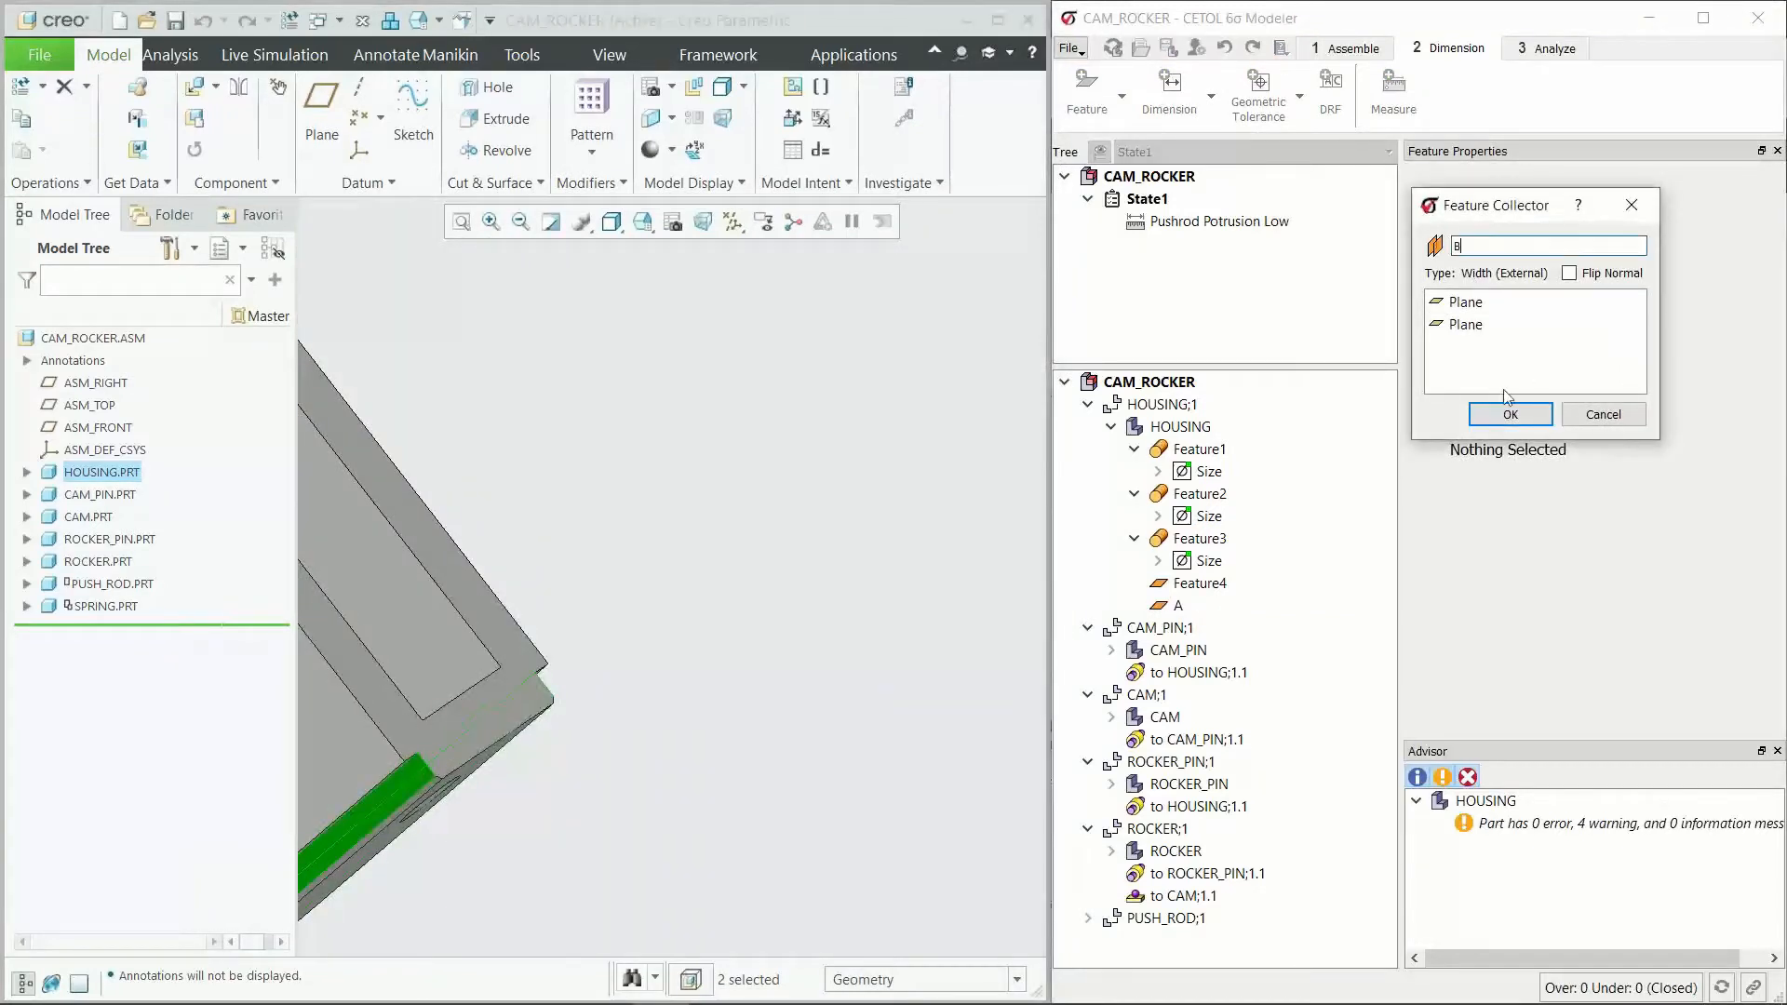
click(1507, 414)
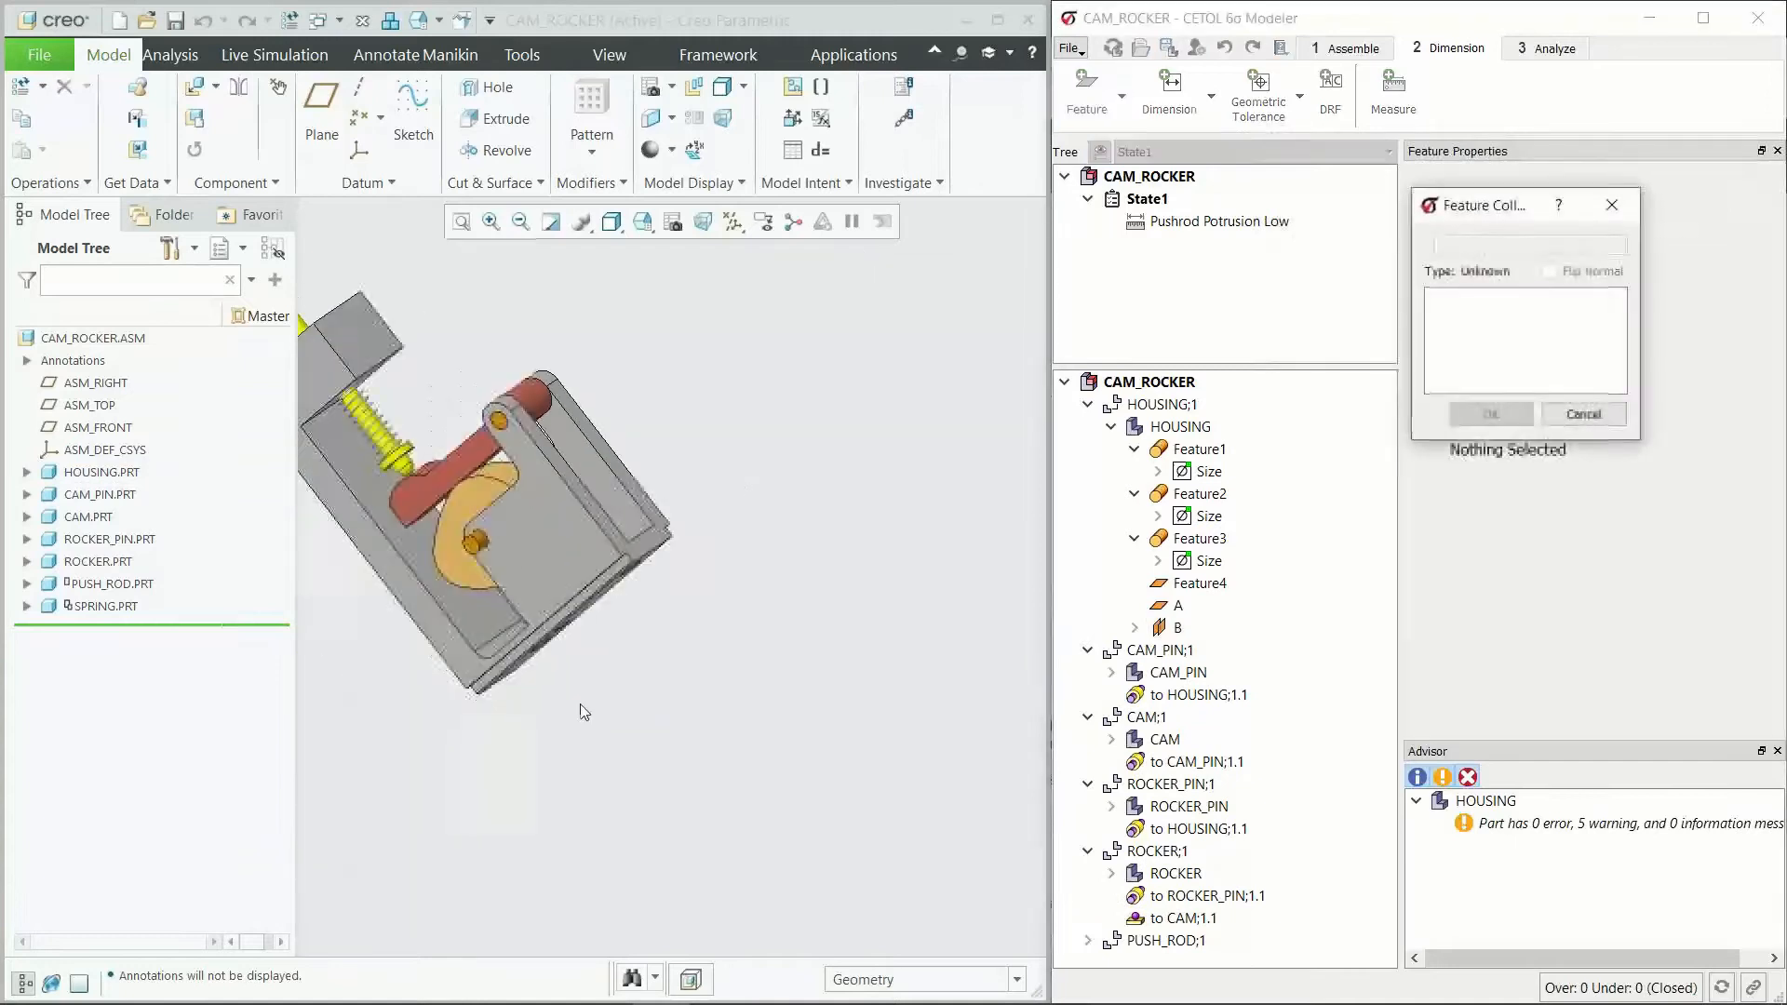
Step: Add an internal width feature named C from the two opposite flat faces of the slot in the housing's base
scroll(526, 574, up, 3)
middle_drag(559, 651, 527, 574)
scroll(649, 895, up, 3)
scroll(649, 890, up, 2)
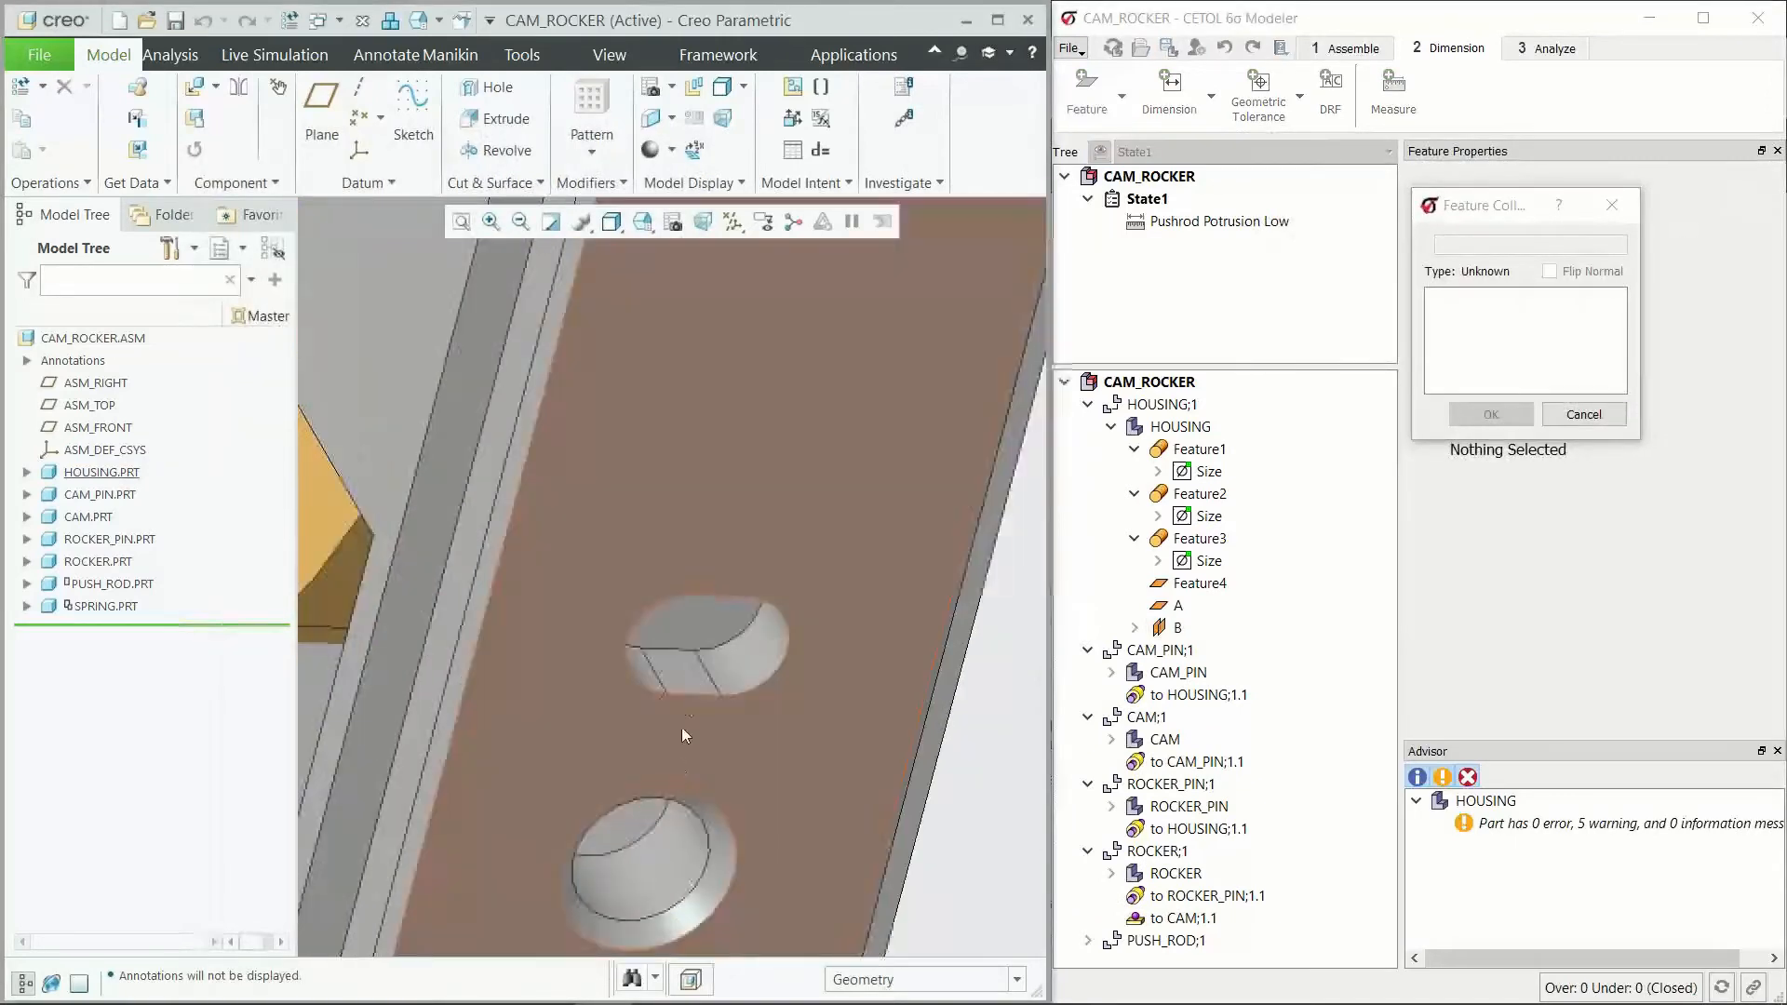
click(694, 697)
middle_drag(694, 696, 747, 572)
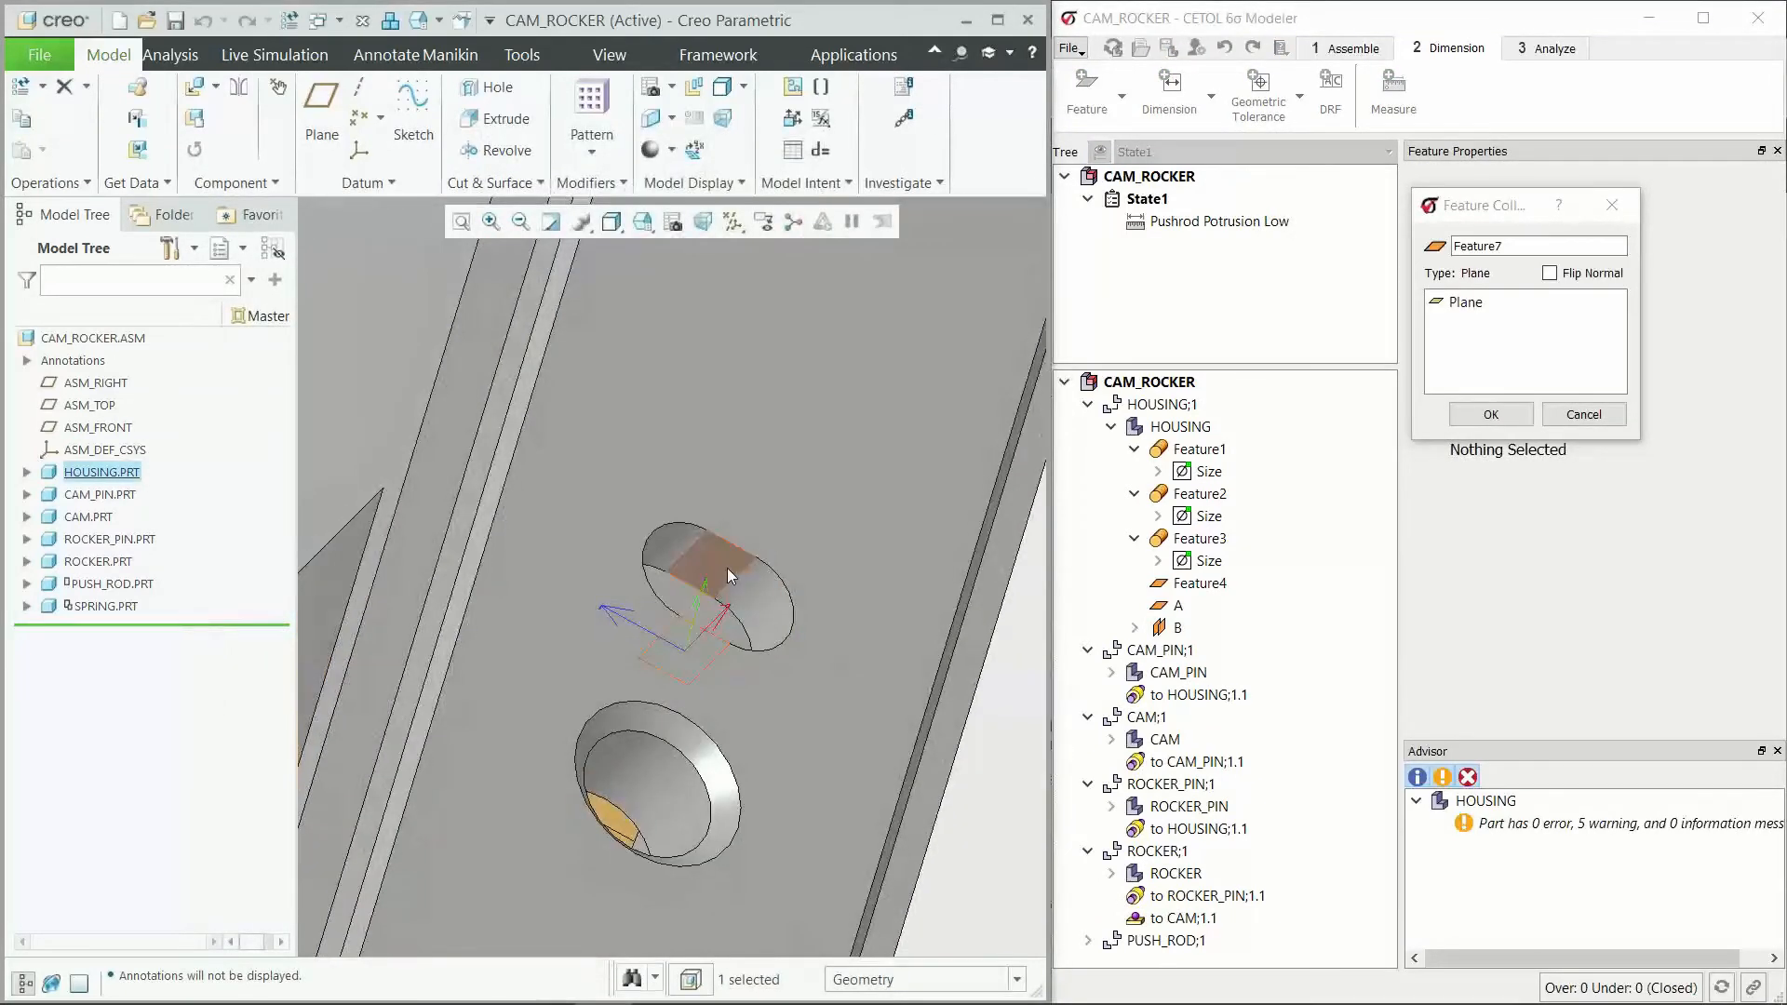
ctrl+click(727, 567)
double_click(1536, 247)
text(C)
click(1507, 414)
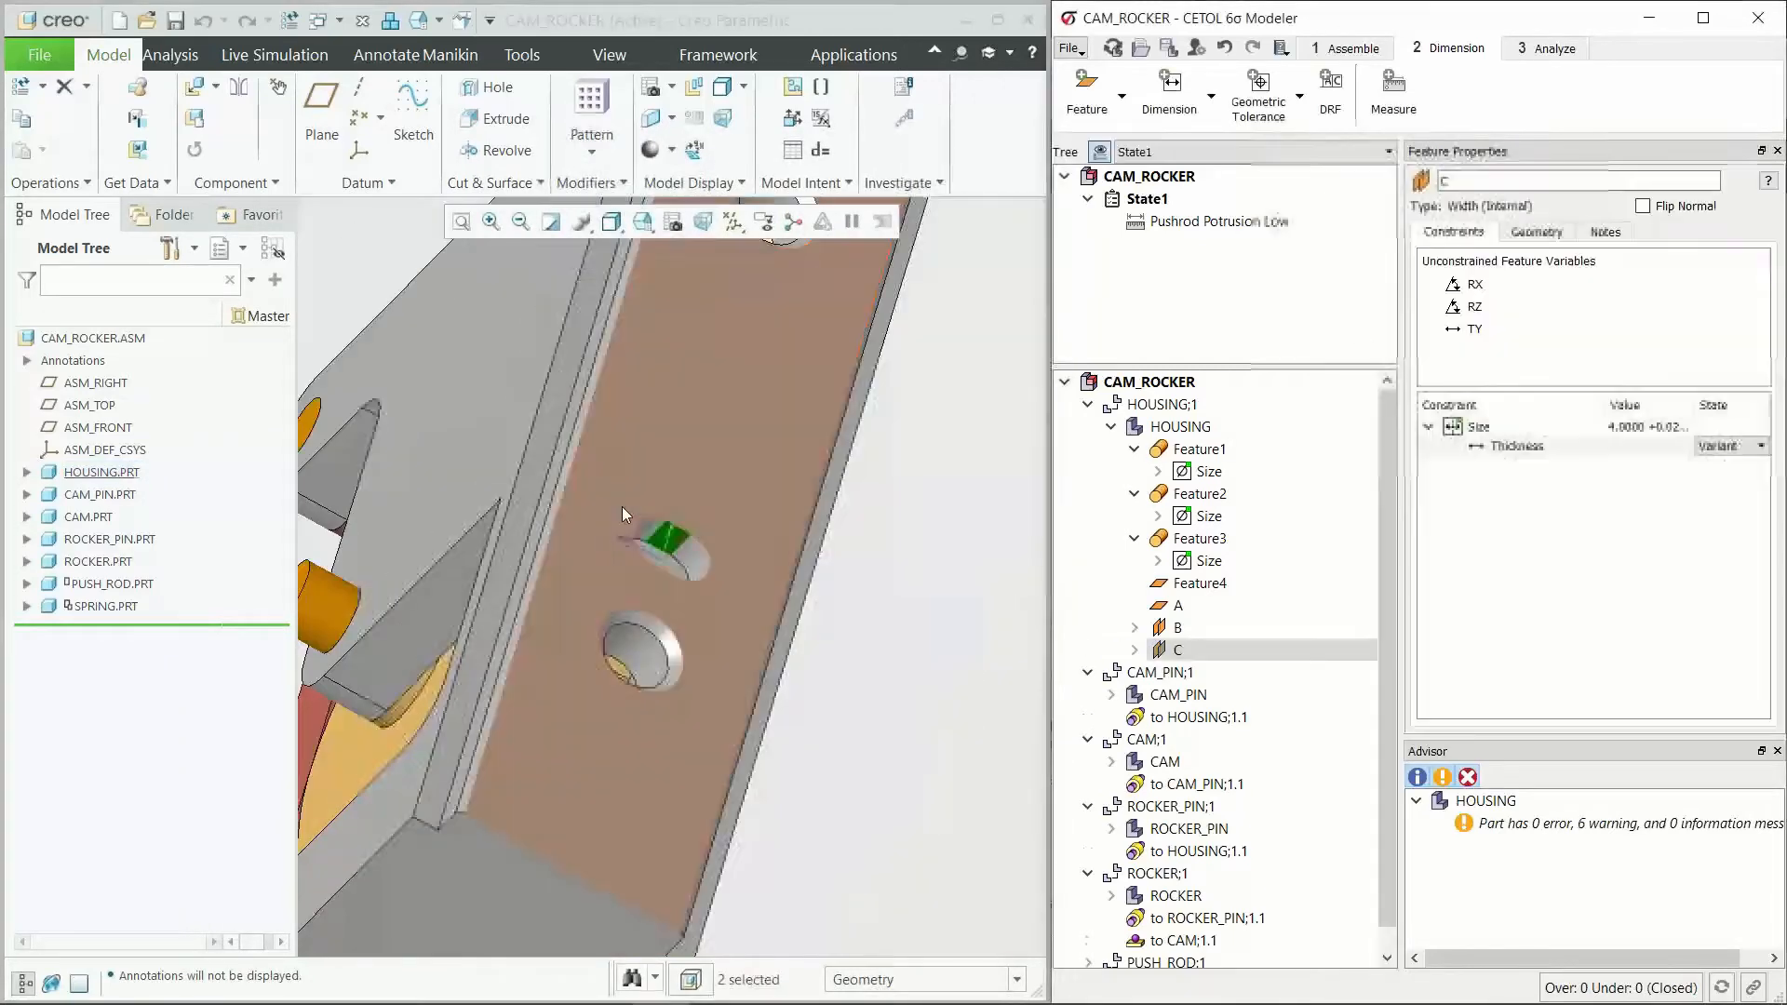
Step: Move datum features A, B and C together to the start of the HOUSING part's feature list
scroll(621, 506, down, 5)
middle_drag(740, 457, 594, 661)
scroll(594, 661, down, 2)
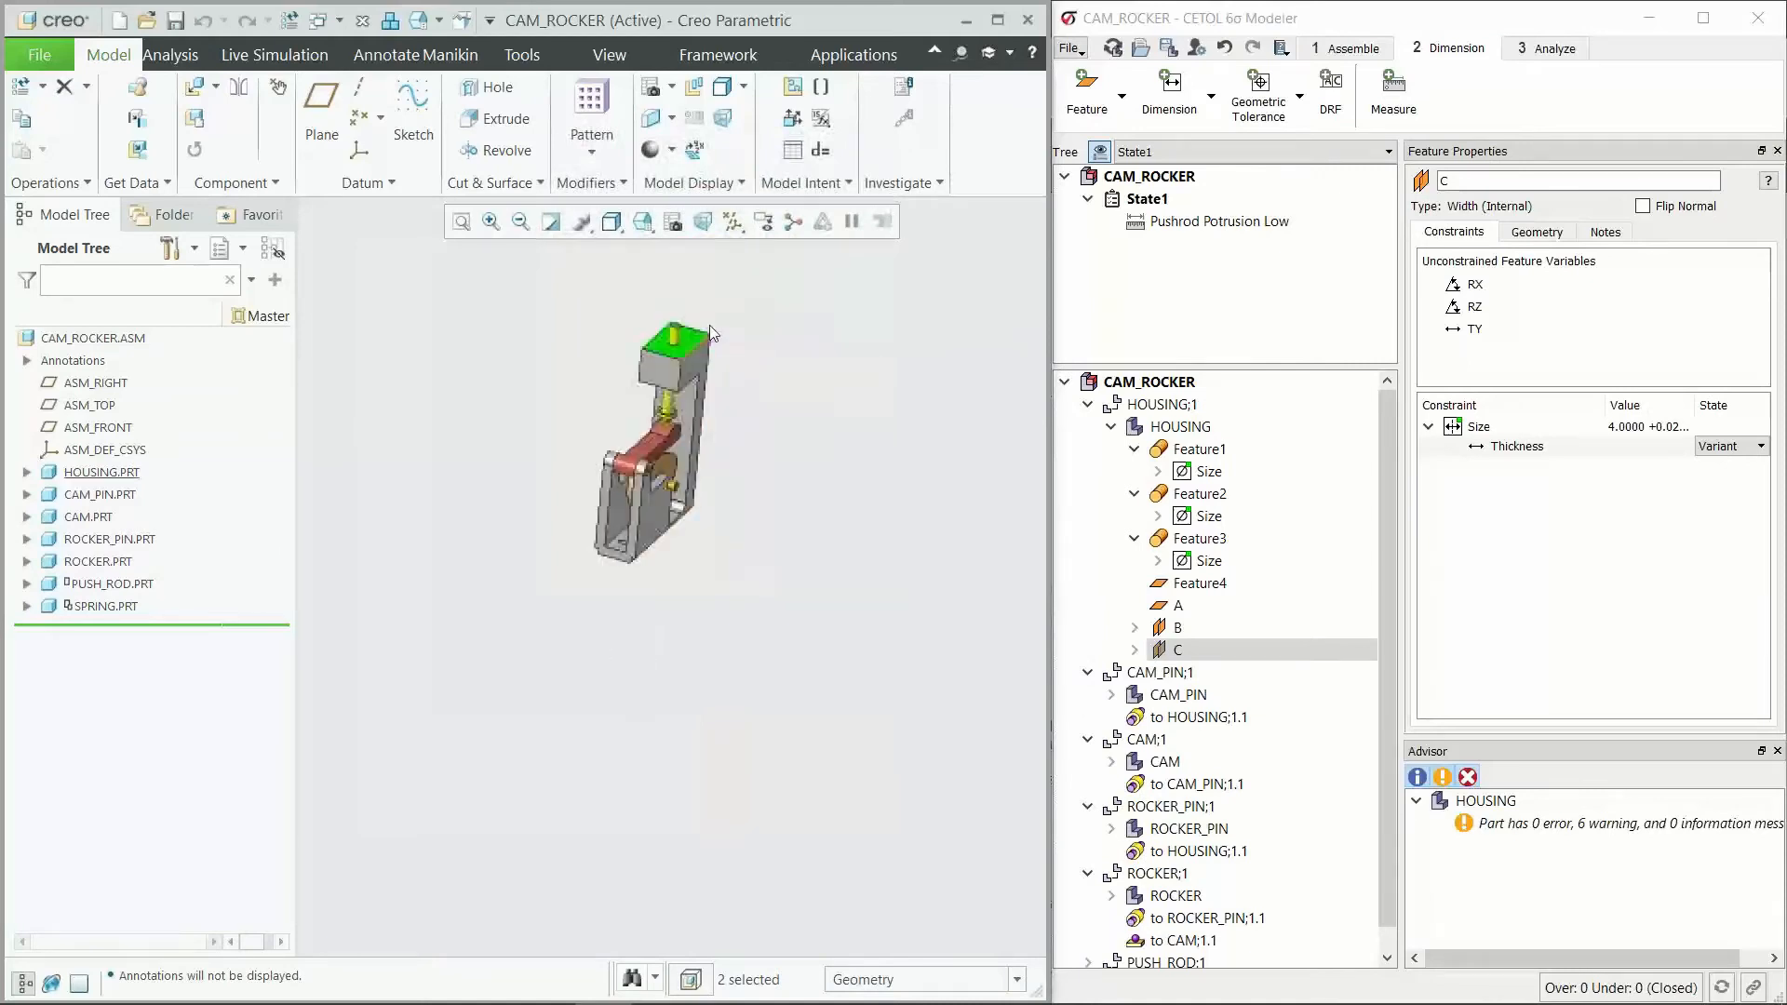
scroll(709, 331, up, 4)
click(1207, 611)
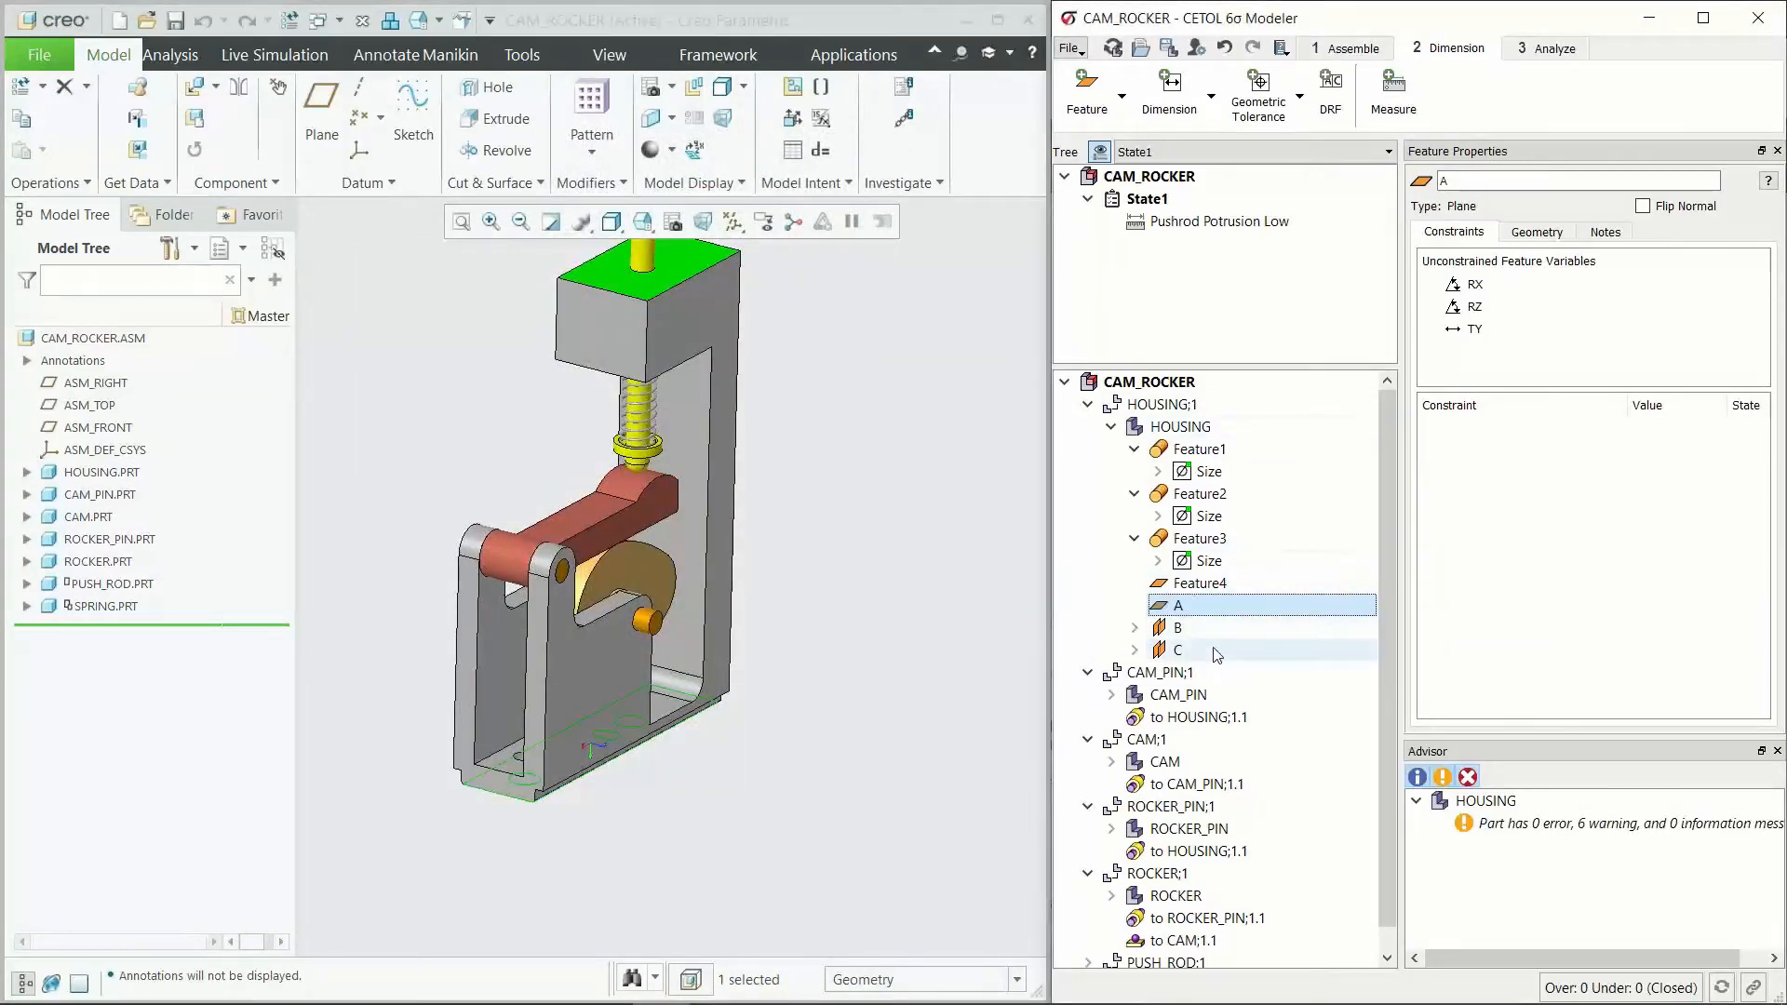
shift+click(1217, 651)
drag(1185, 606, 1275, 430)
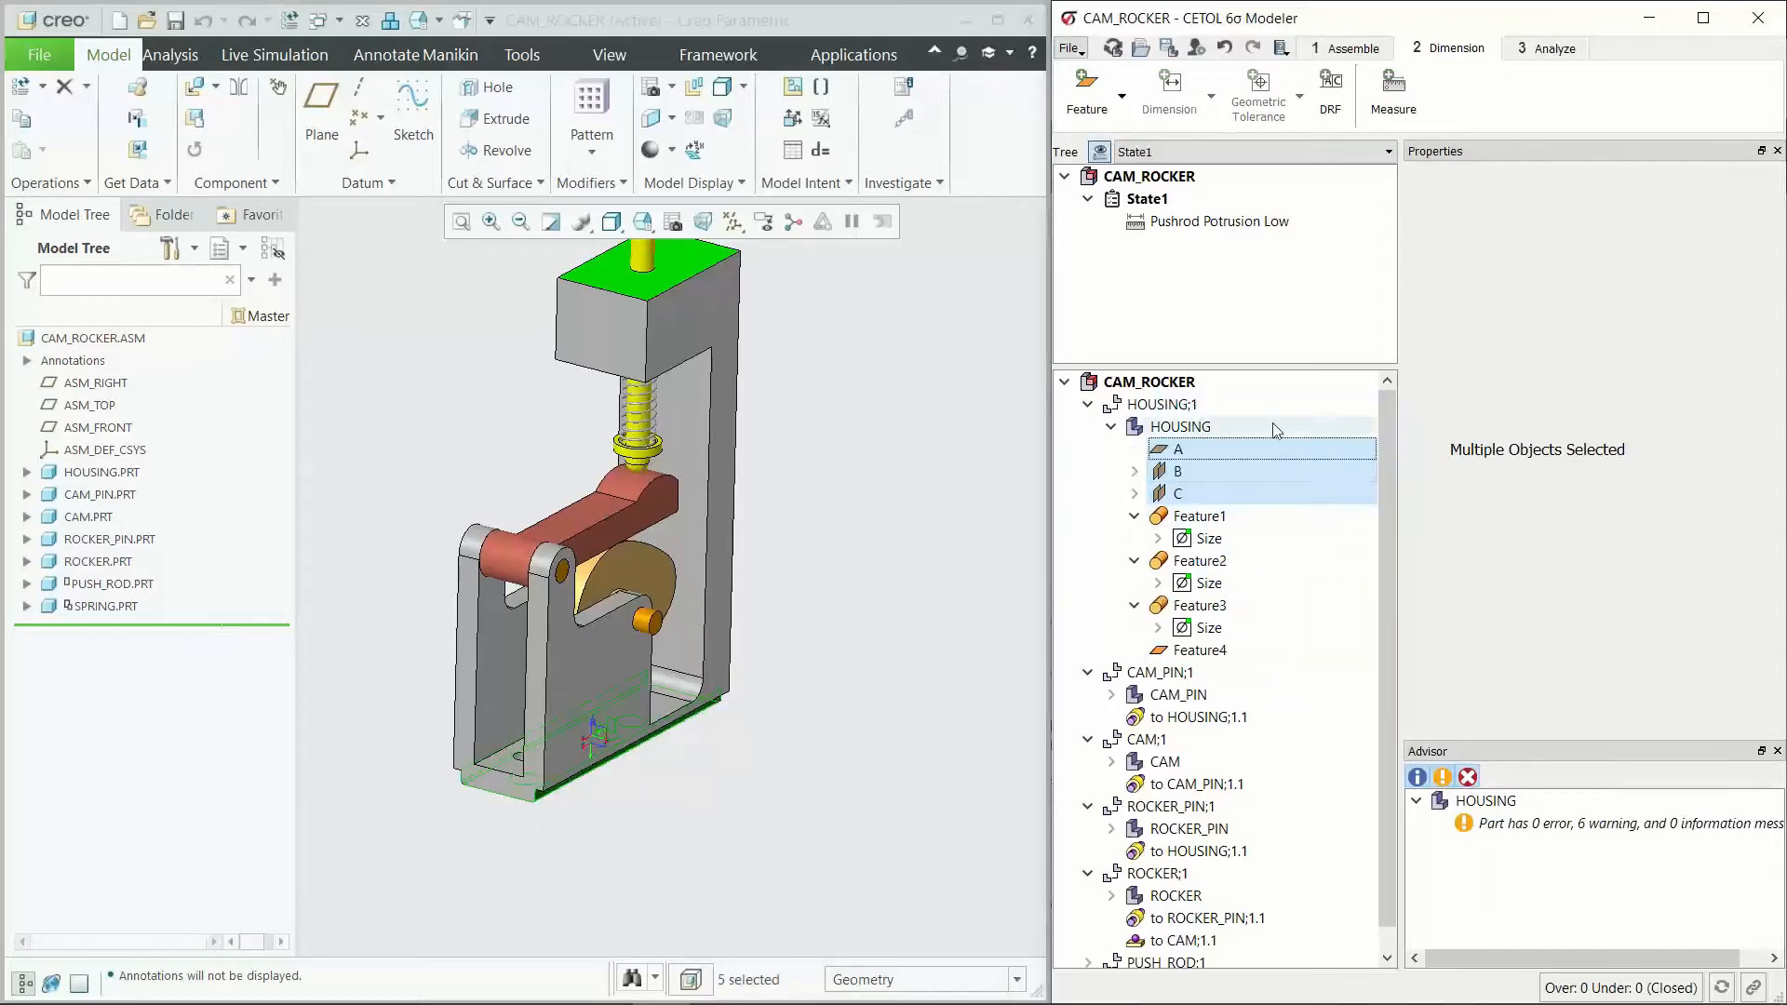
Step: Add a 0.2 perpendicularity tolerance to width feature B, referenced to a new datum reference frame A
click(1196, 472)
mouse_move(674, 714)
middle_down()
mouse_move(683, 671)
mouse_move(682, 685)
middle_up()
scroll(459, 713, down, 3)
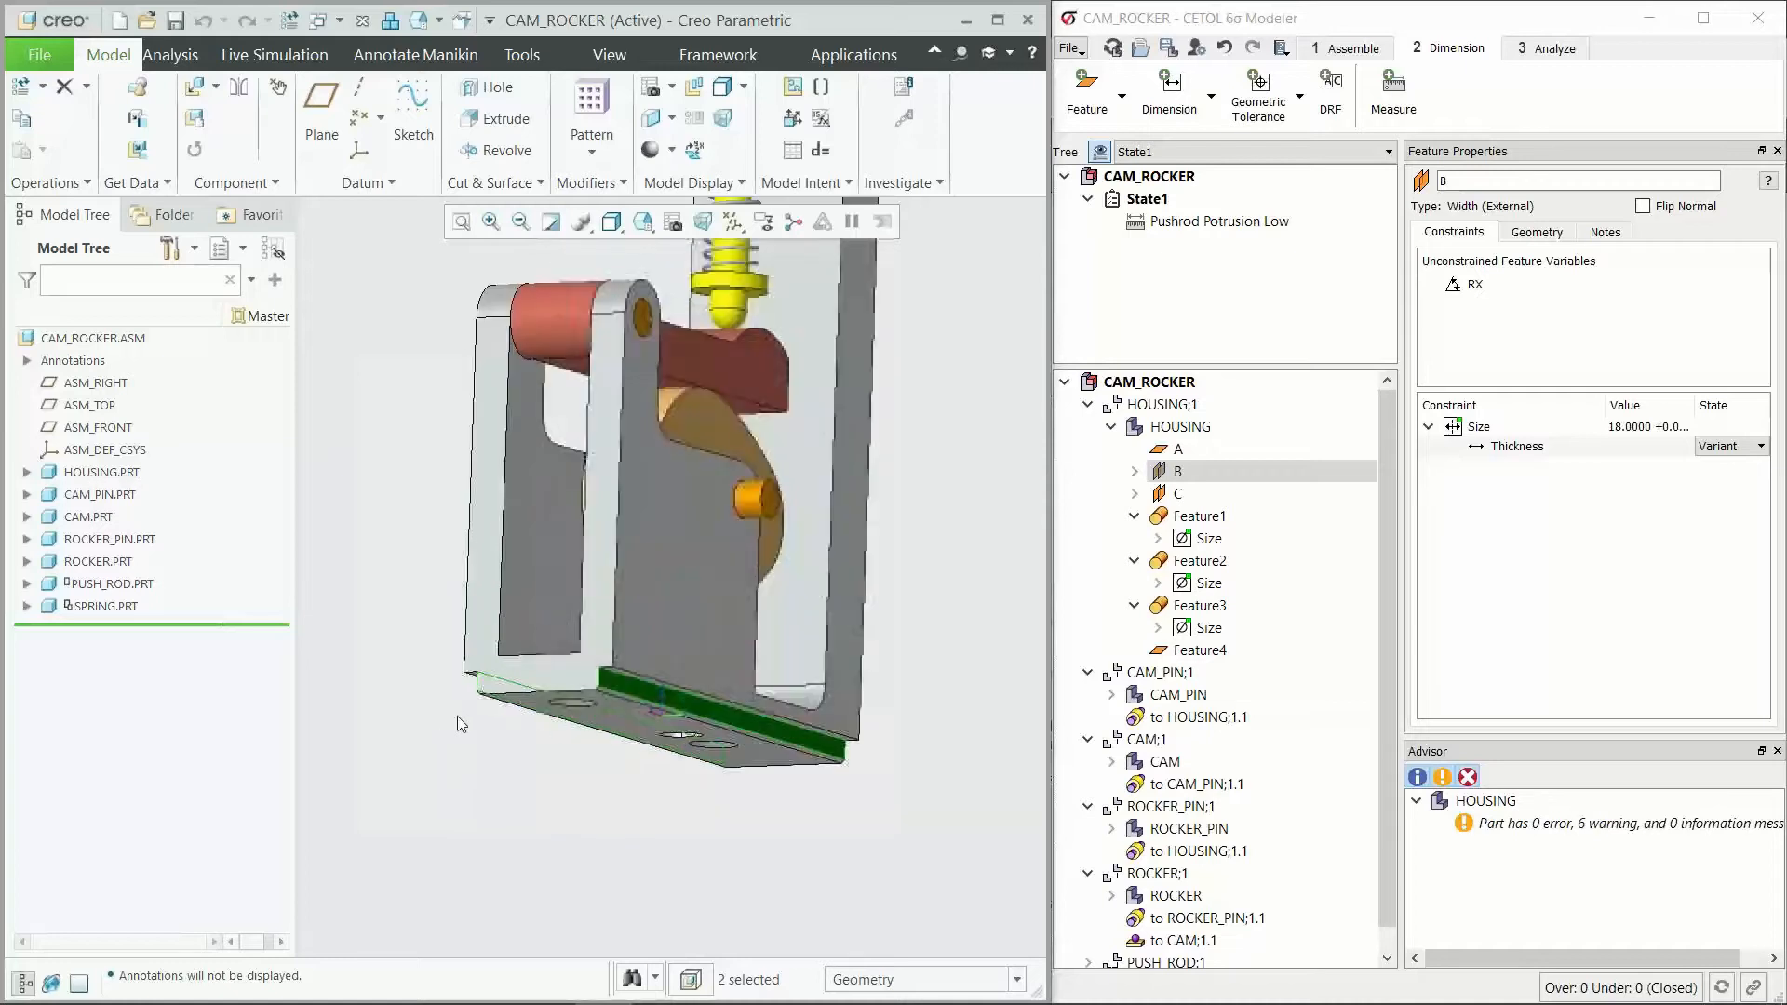
click(1269, 127)
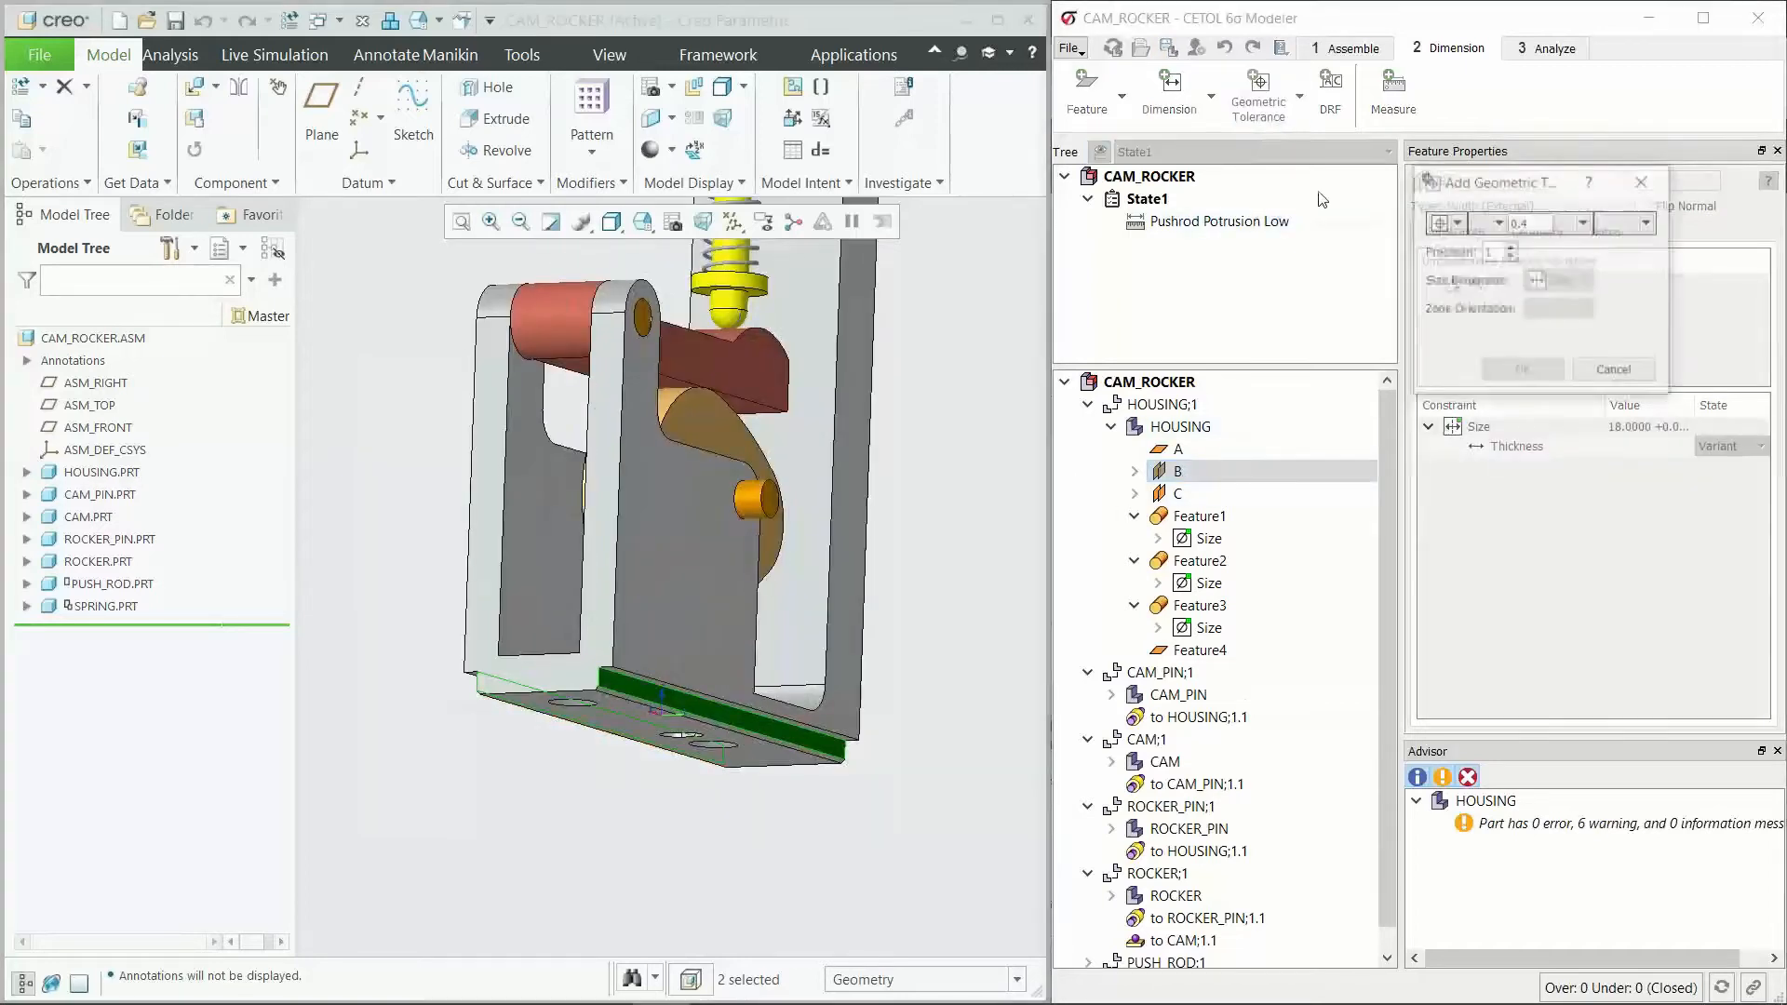
click(1454, 221)
click(1480, 307)
click(1648, 221)
click(1615, 253)
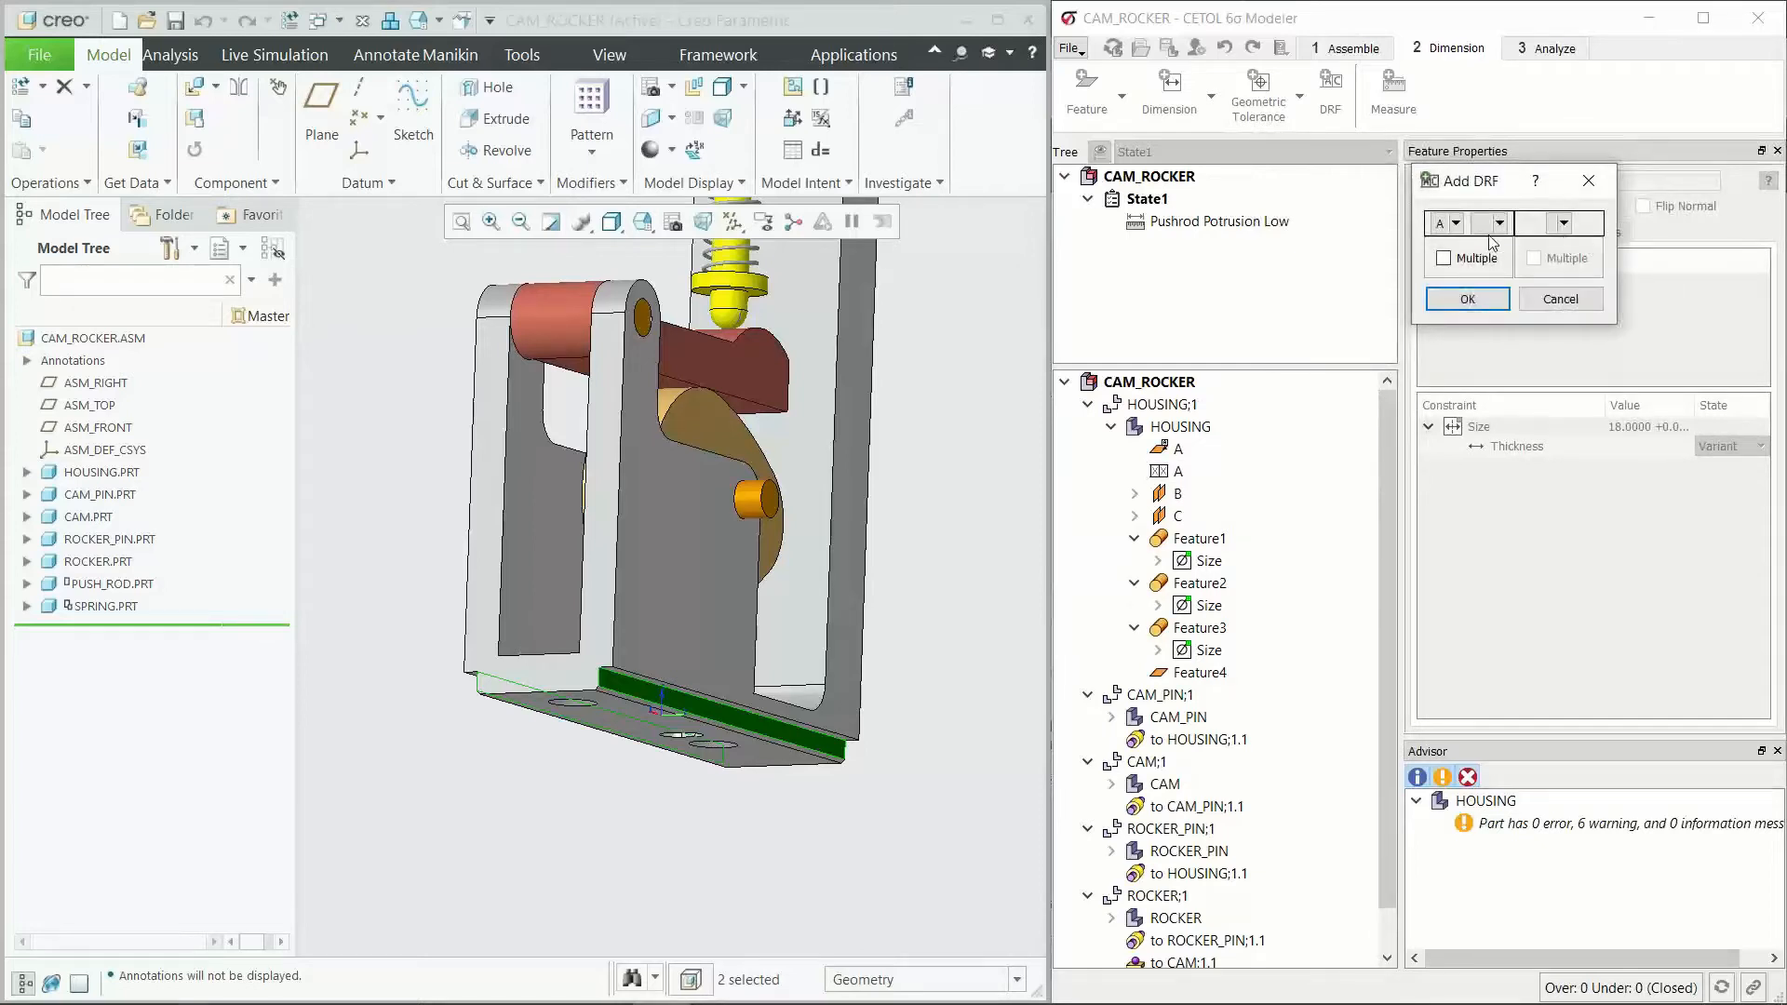
click(1455, 223)
click(1467, 249)
click(1468, 299)
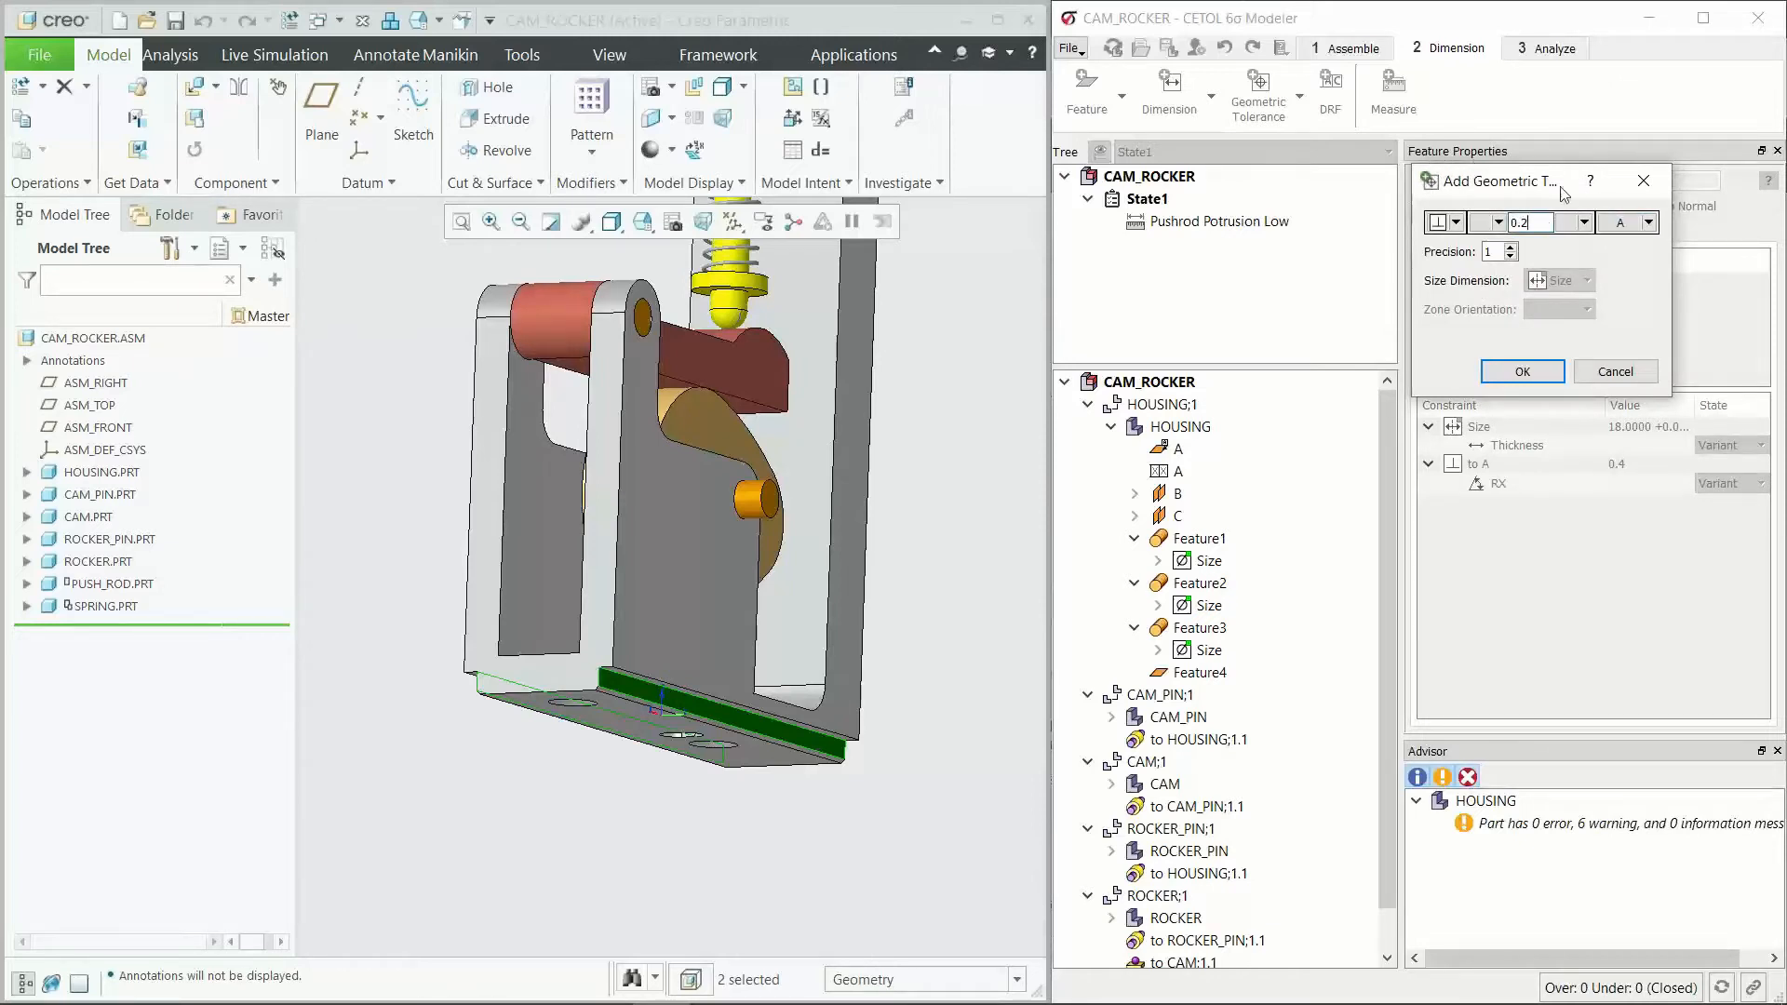
click(1521, 369)
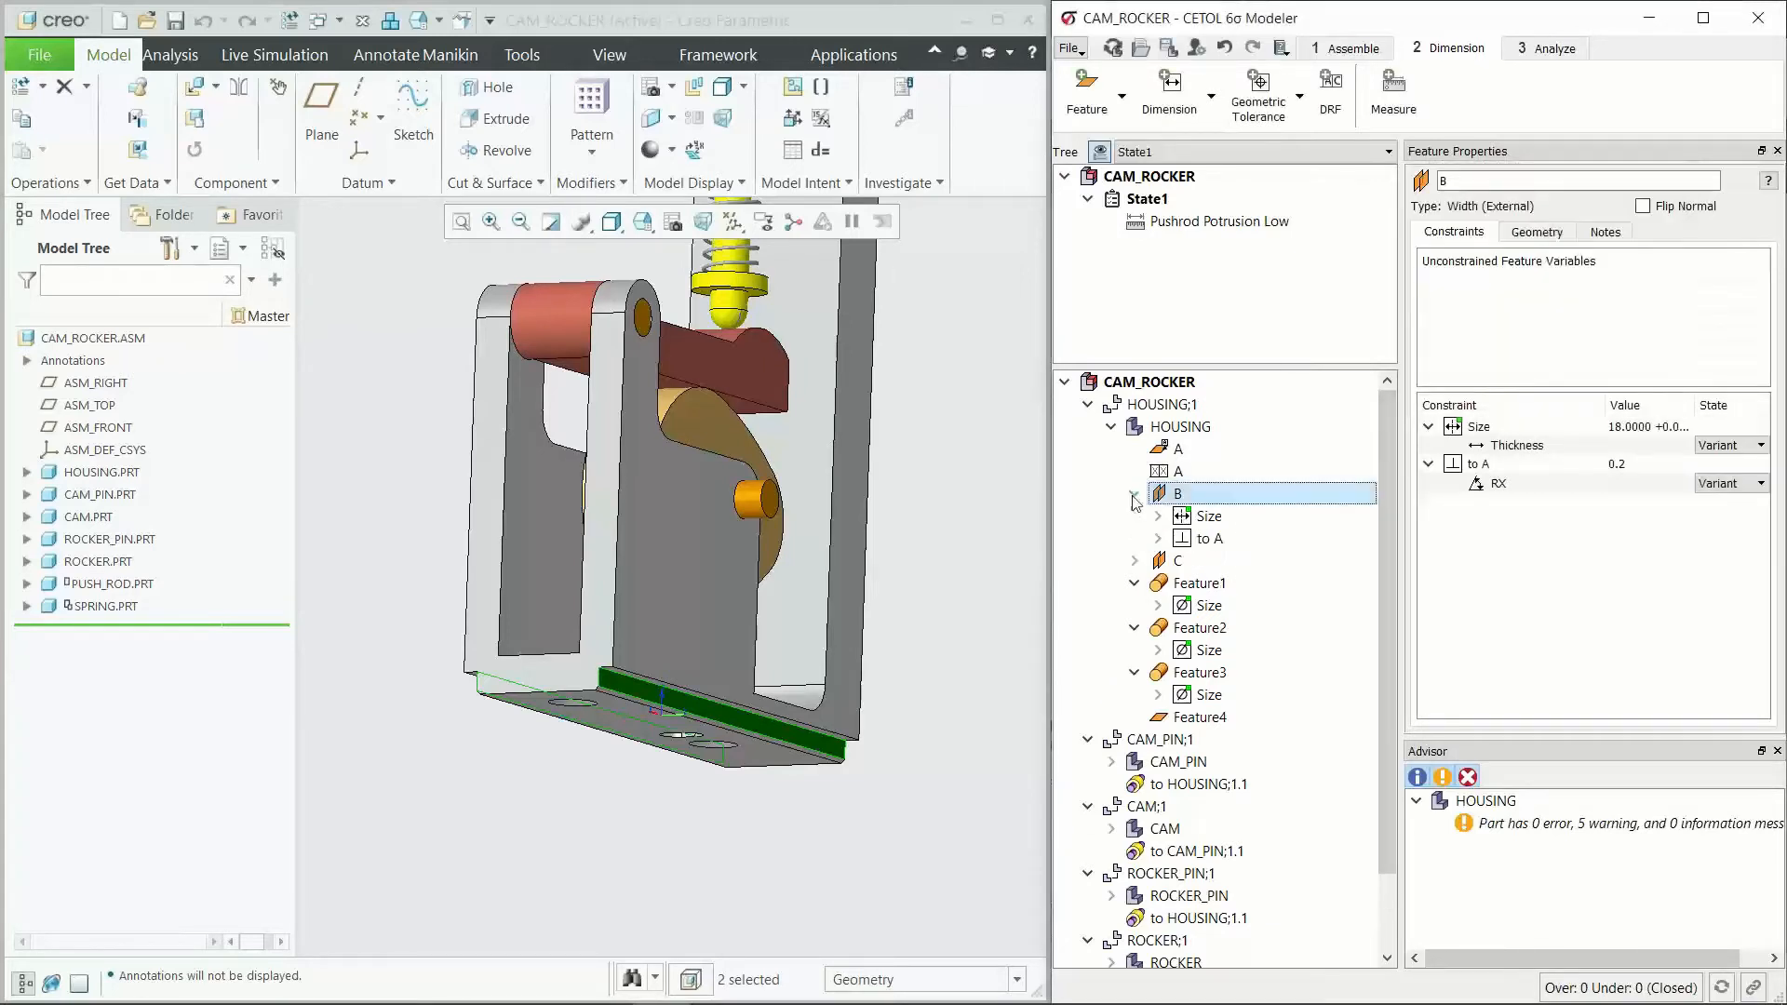
Step: Review the properties of feature B's size dimension and its perpendicularity tolerance to A
click(1210, 517)
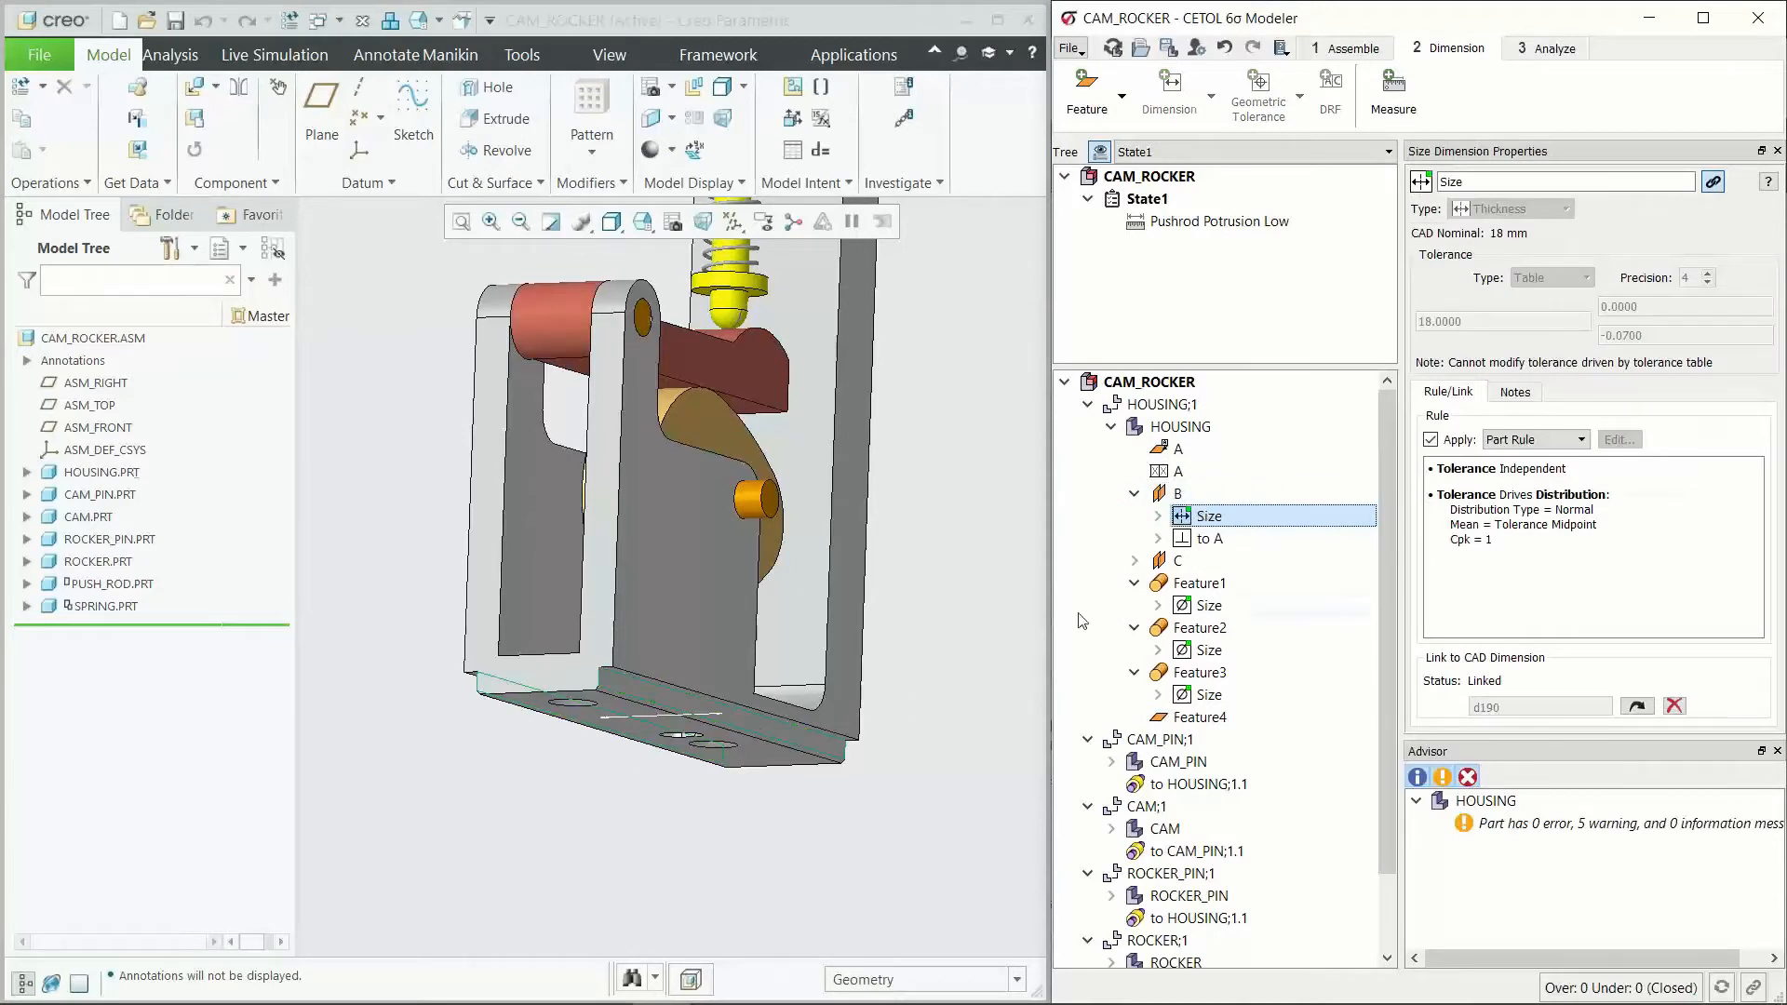
click(1238, 540)
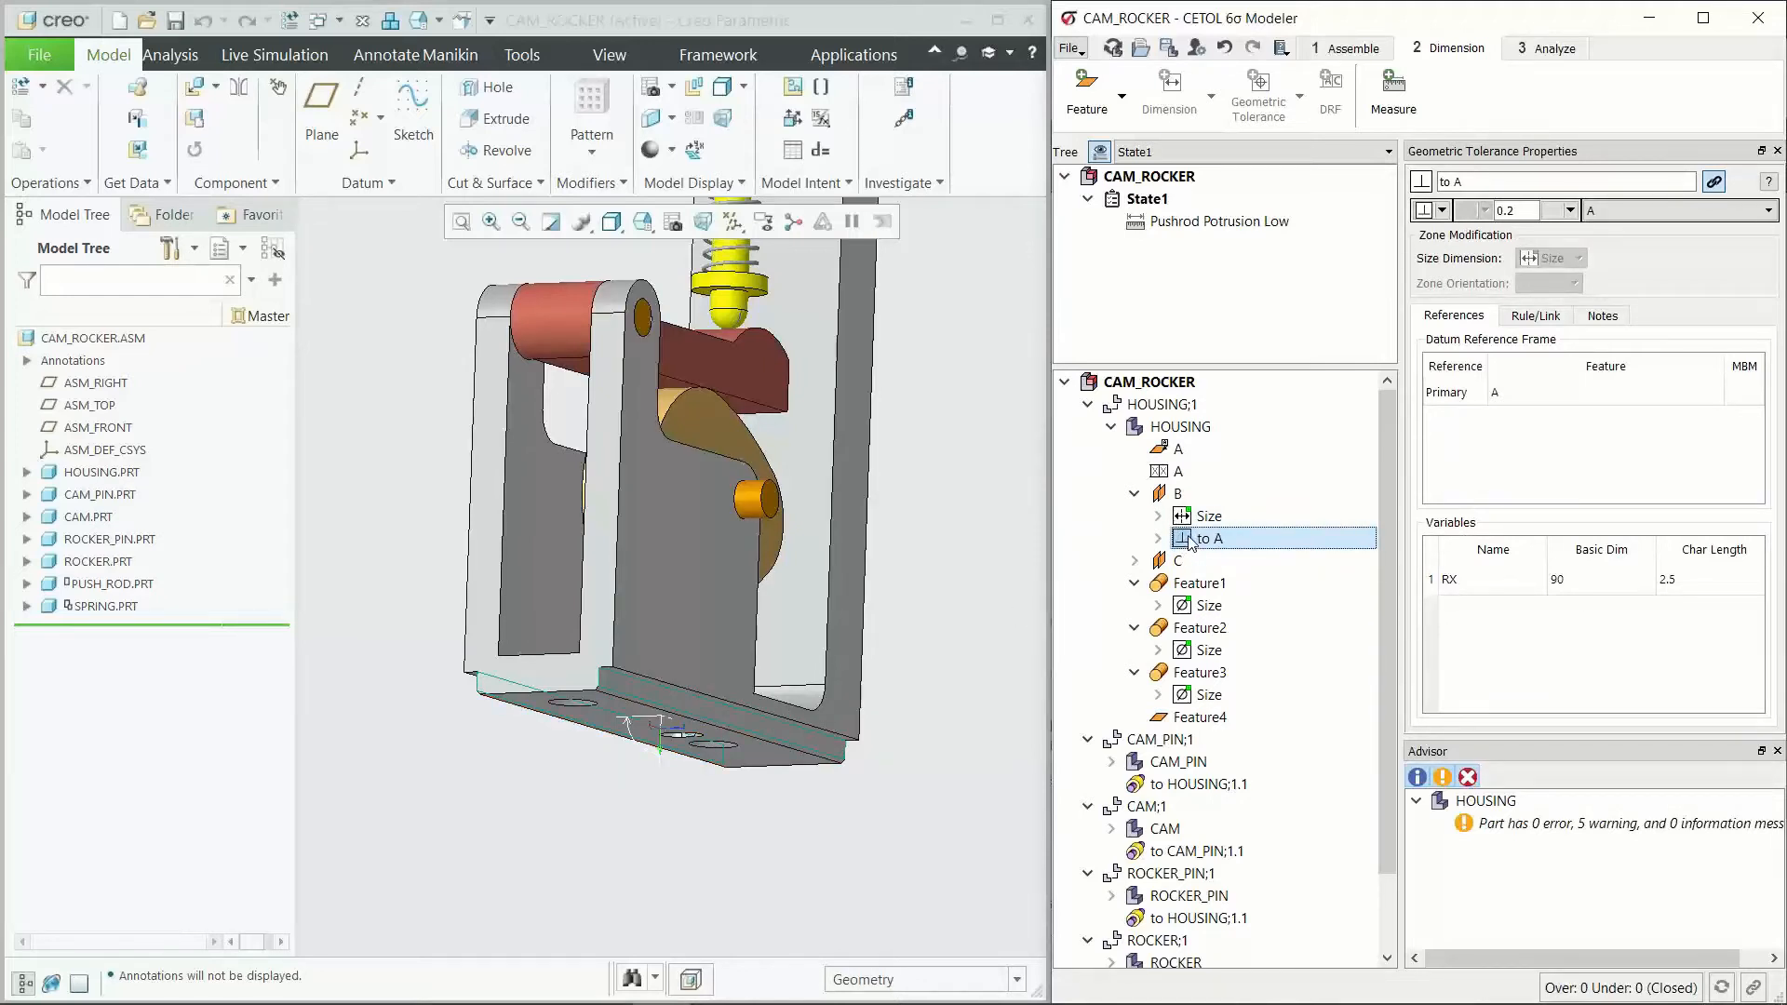
scroll(1190, 539, down, 1)
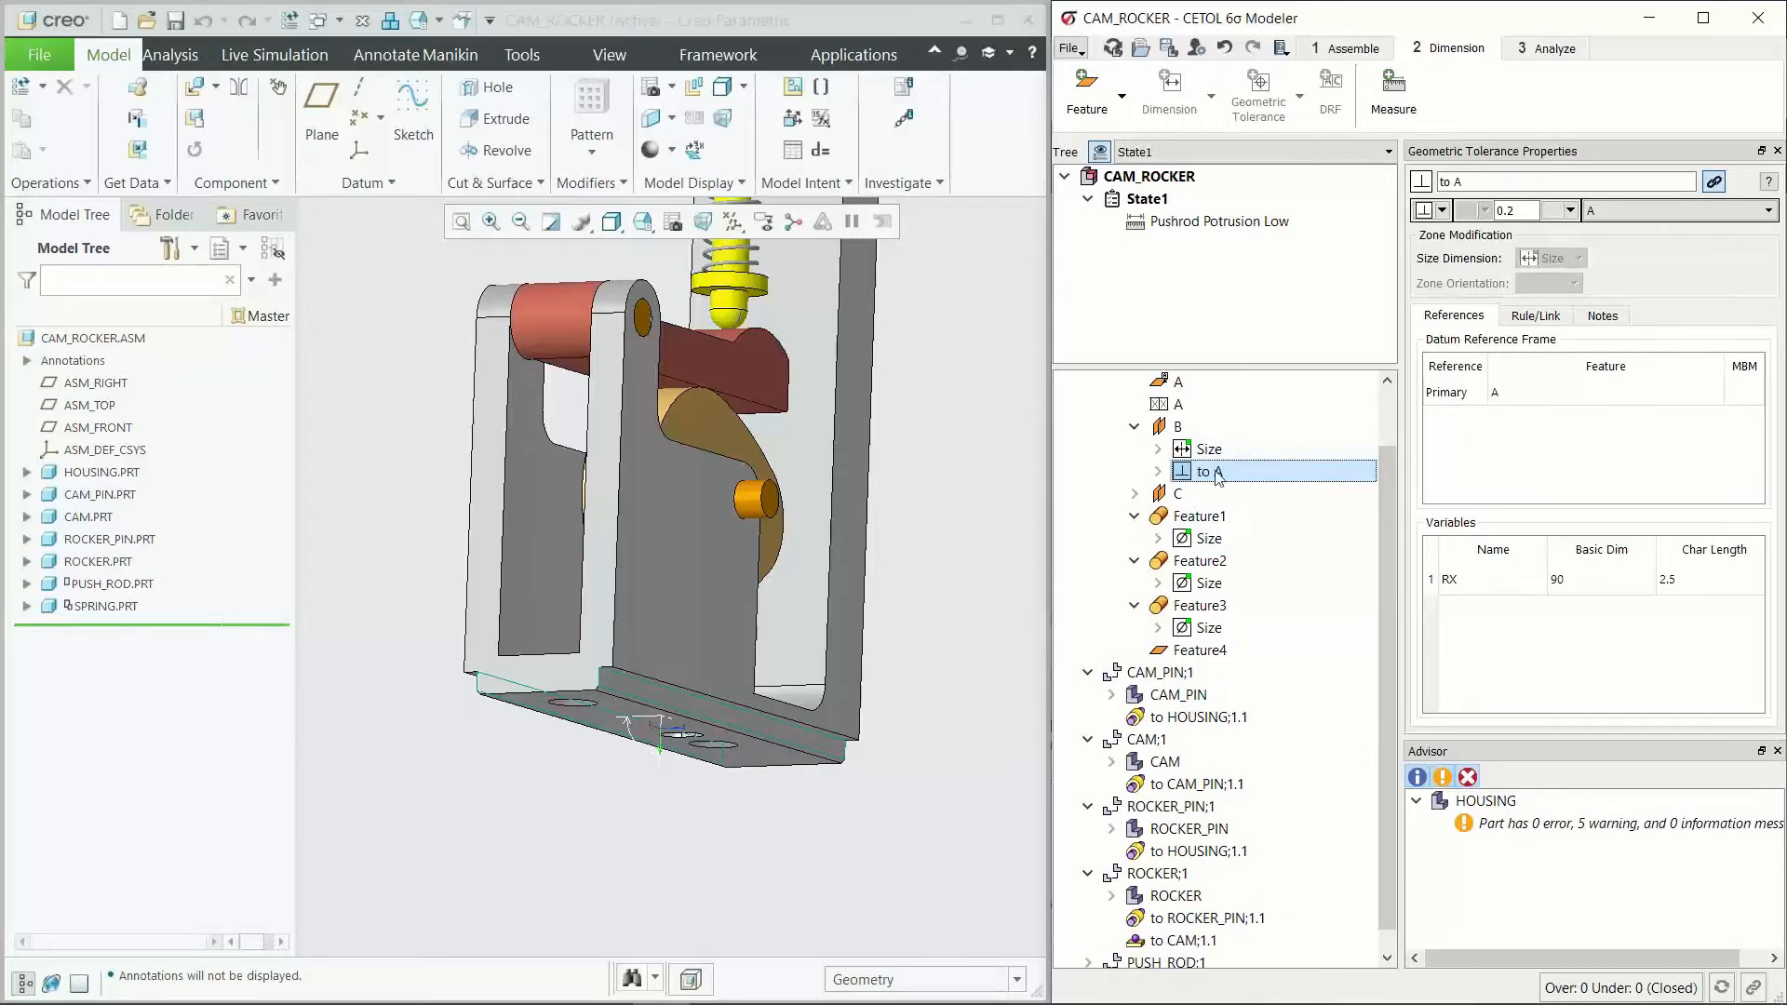
Step: Add a 0.2 perpendicularity tolerance to width feature C, referenced to a new datum reference frame A|B
click(1266, 497)
click(1257, 102)
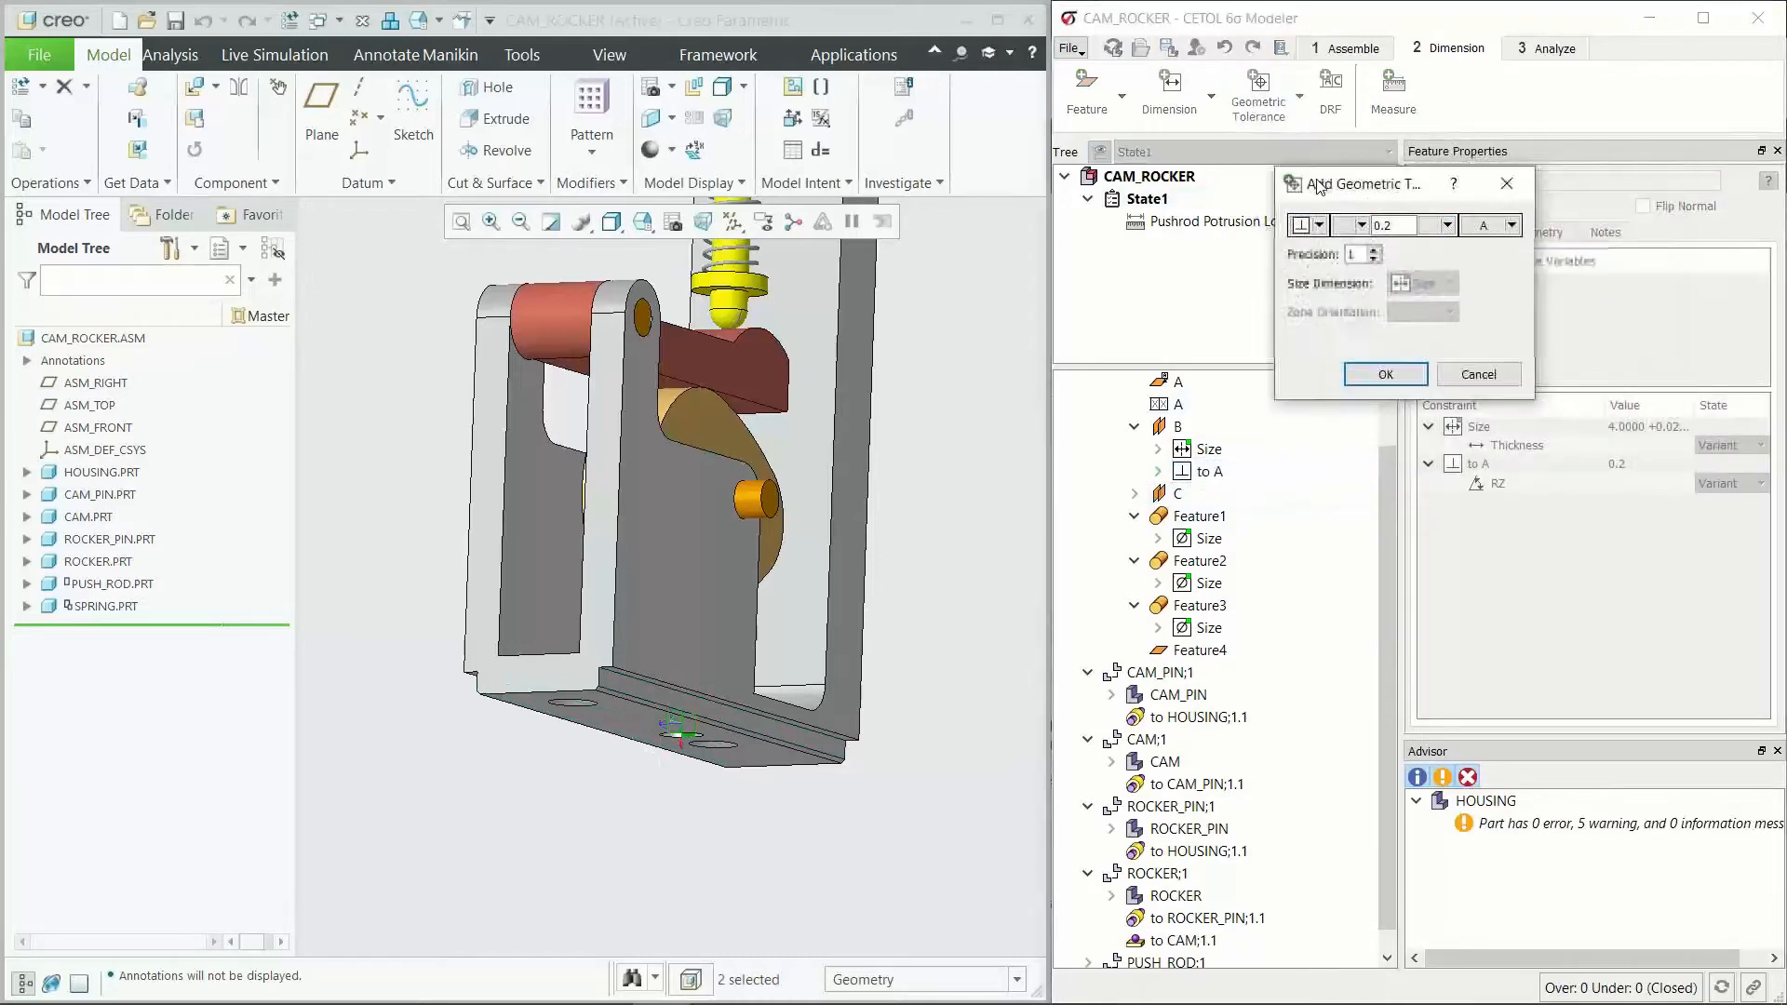
click(1459, 220)
click(1480, 267)
click(1563, 224)
click(1584, 272)
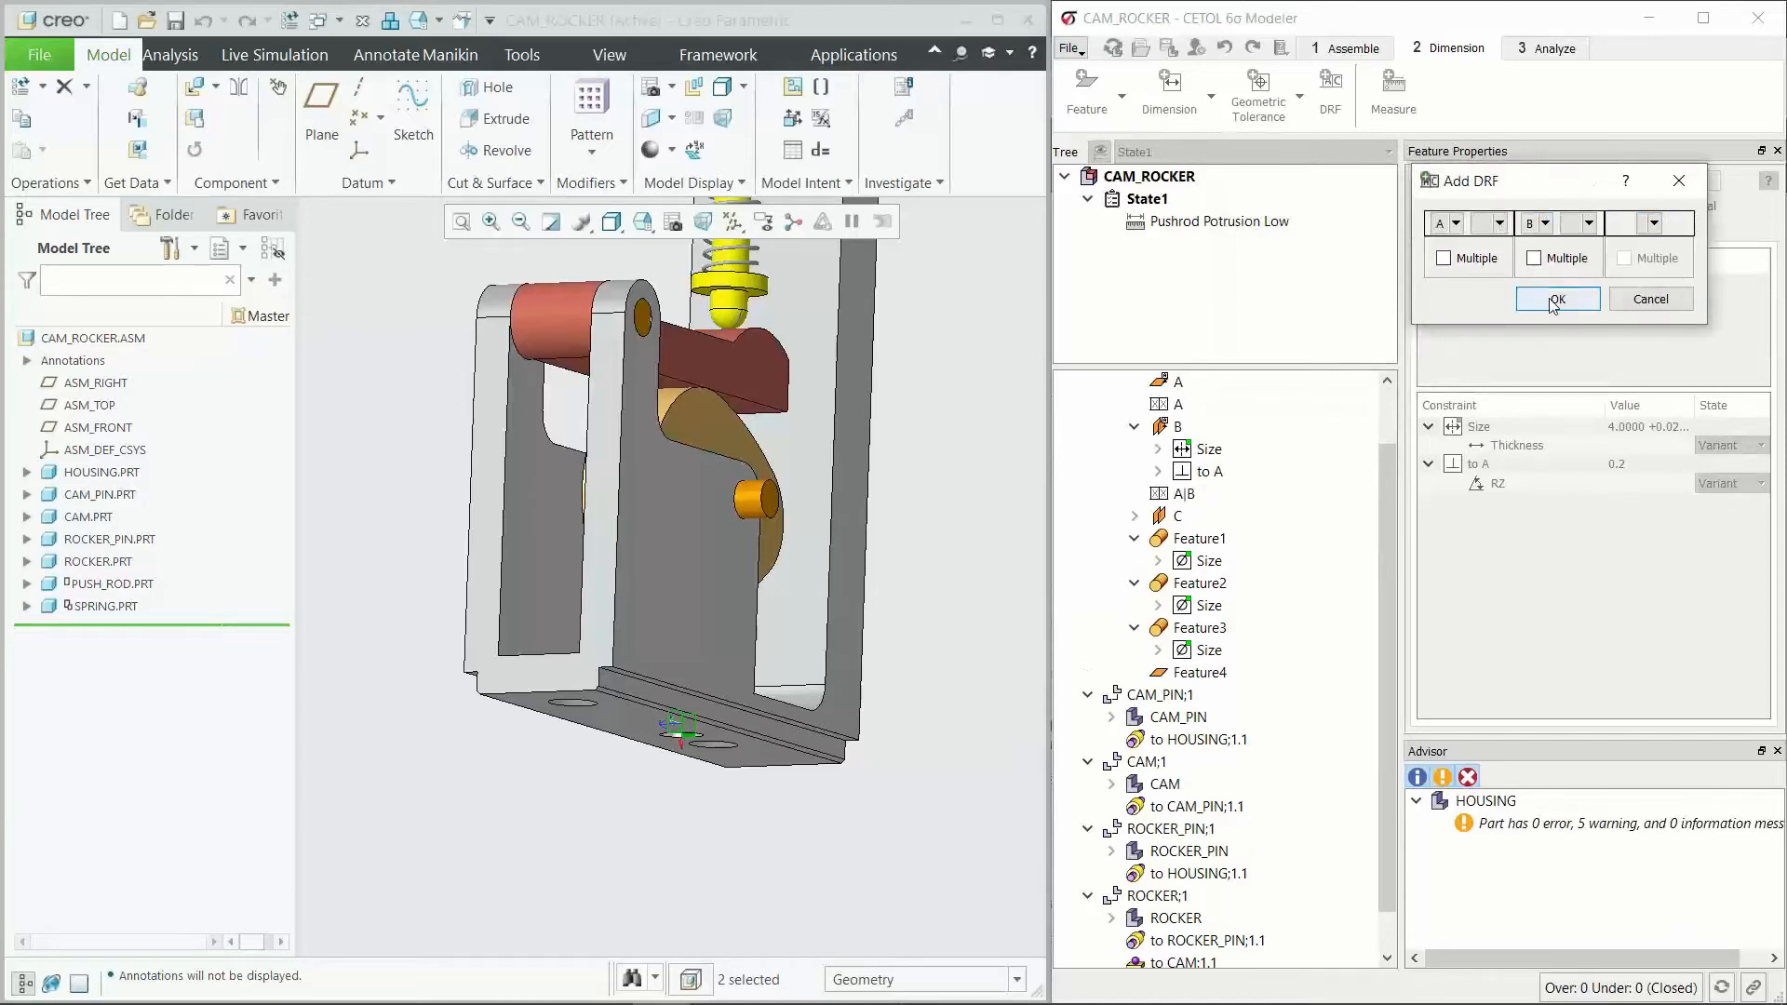
click(1468, 299)
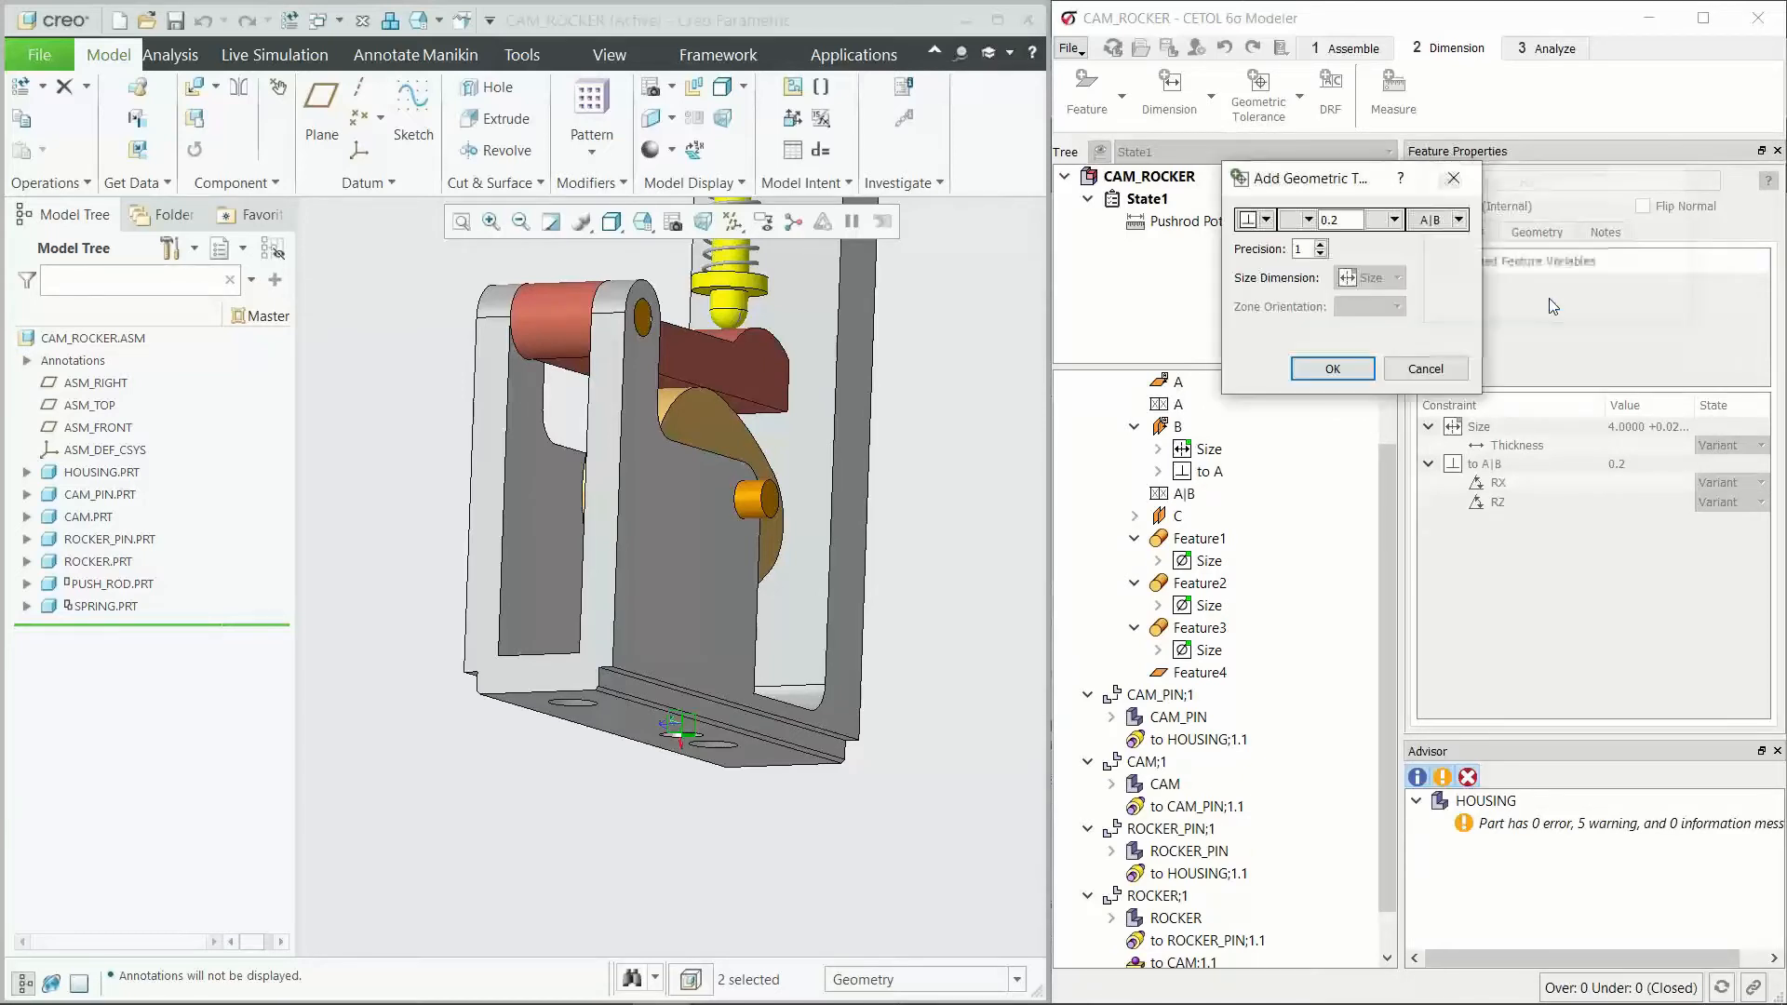
click(1332, 369)
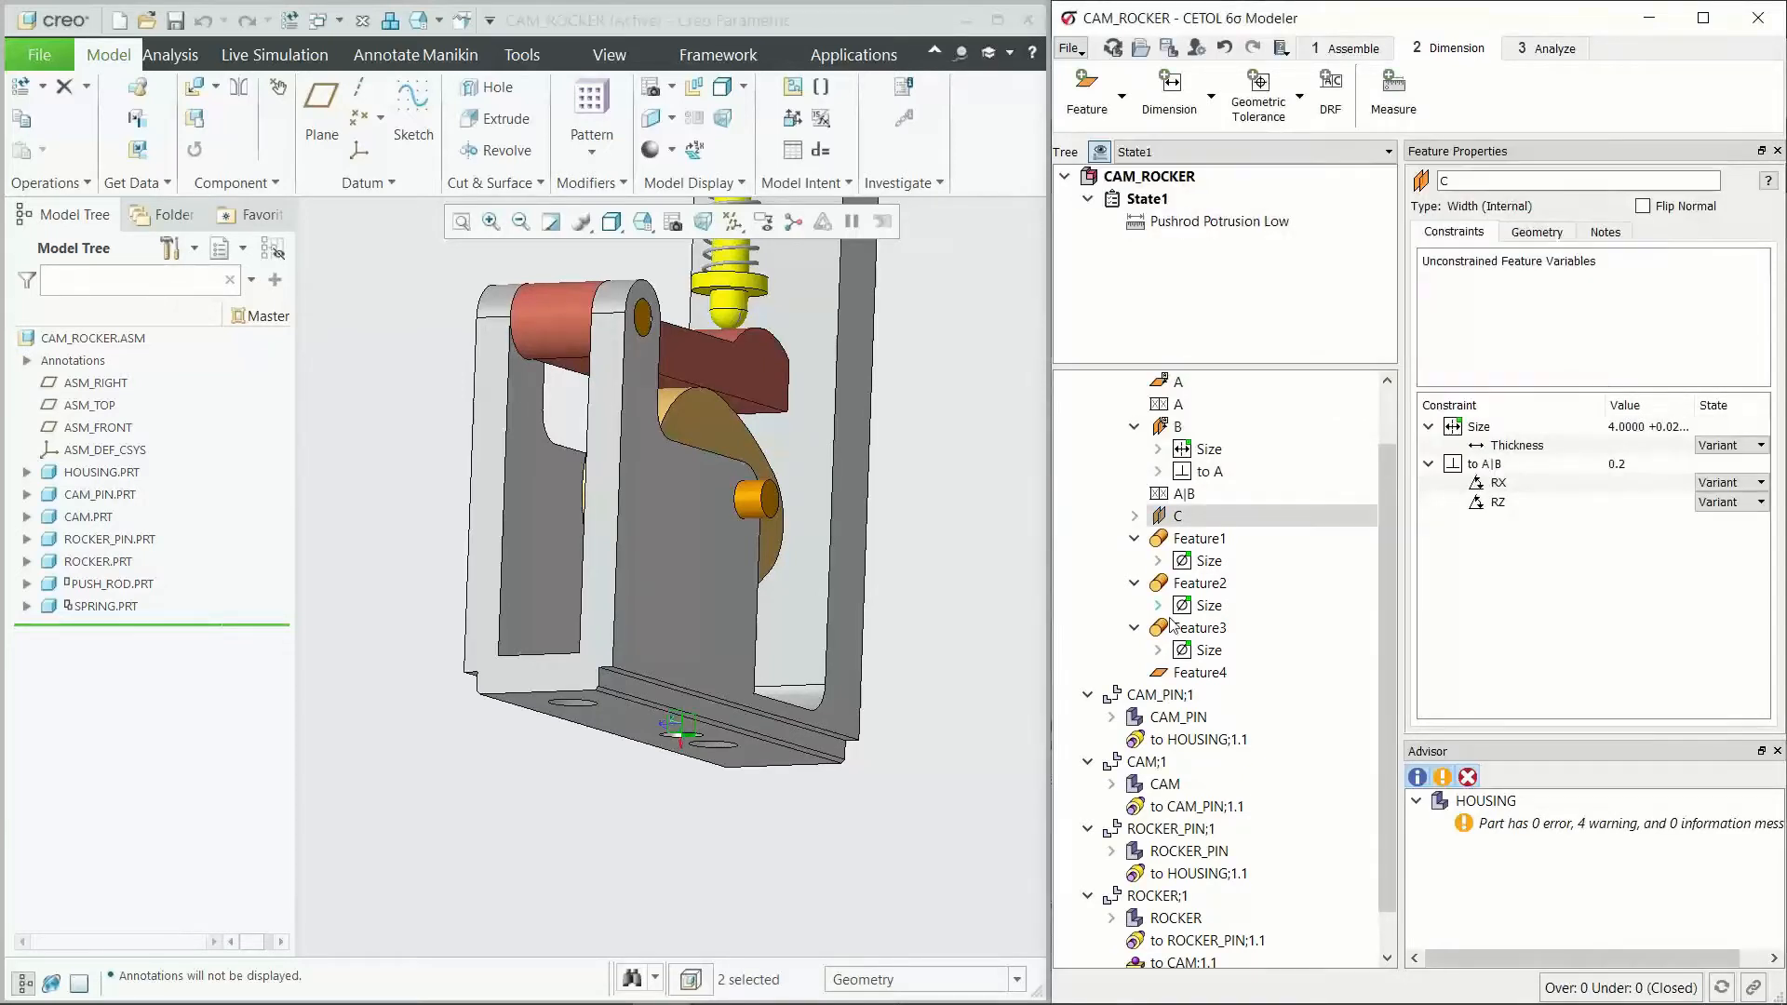
Step: Locate the holes of the housing's Feature1, Feature2 and Feature3 in the model
click(1200, 538)
middle_drag(990, 551, 680, 565)
scroll(723, 523, up, 2)
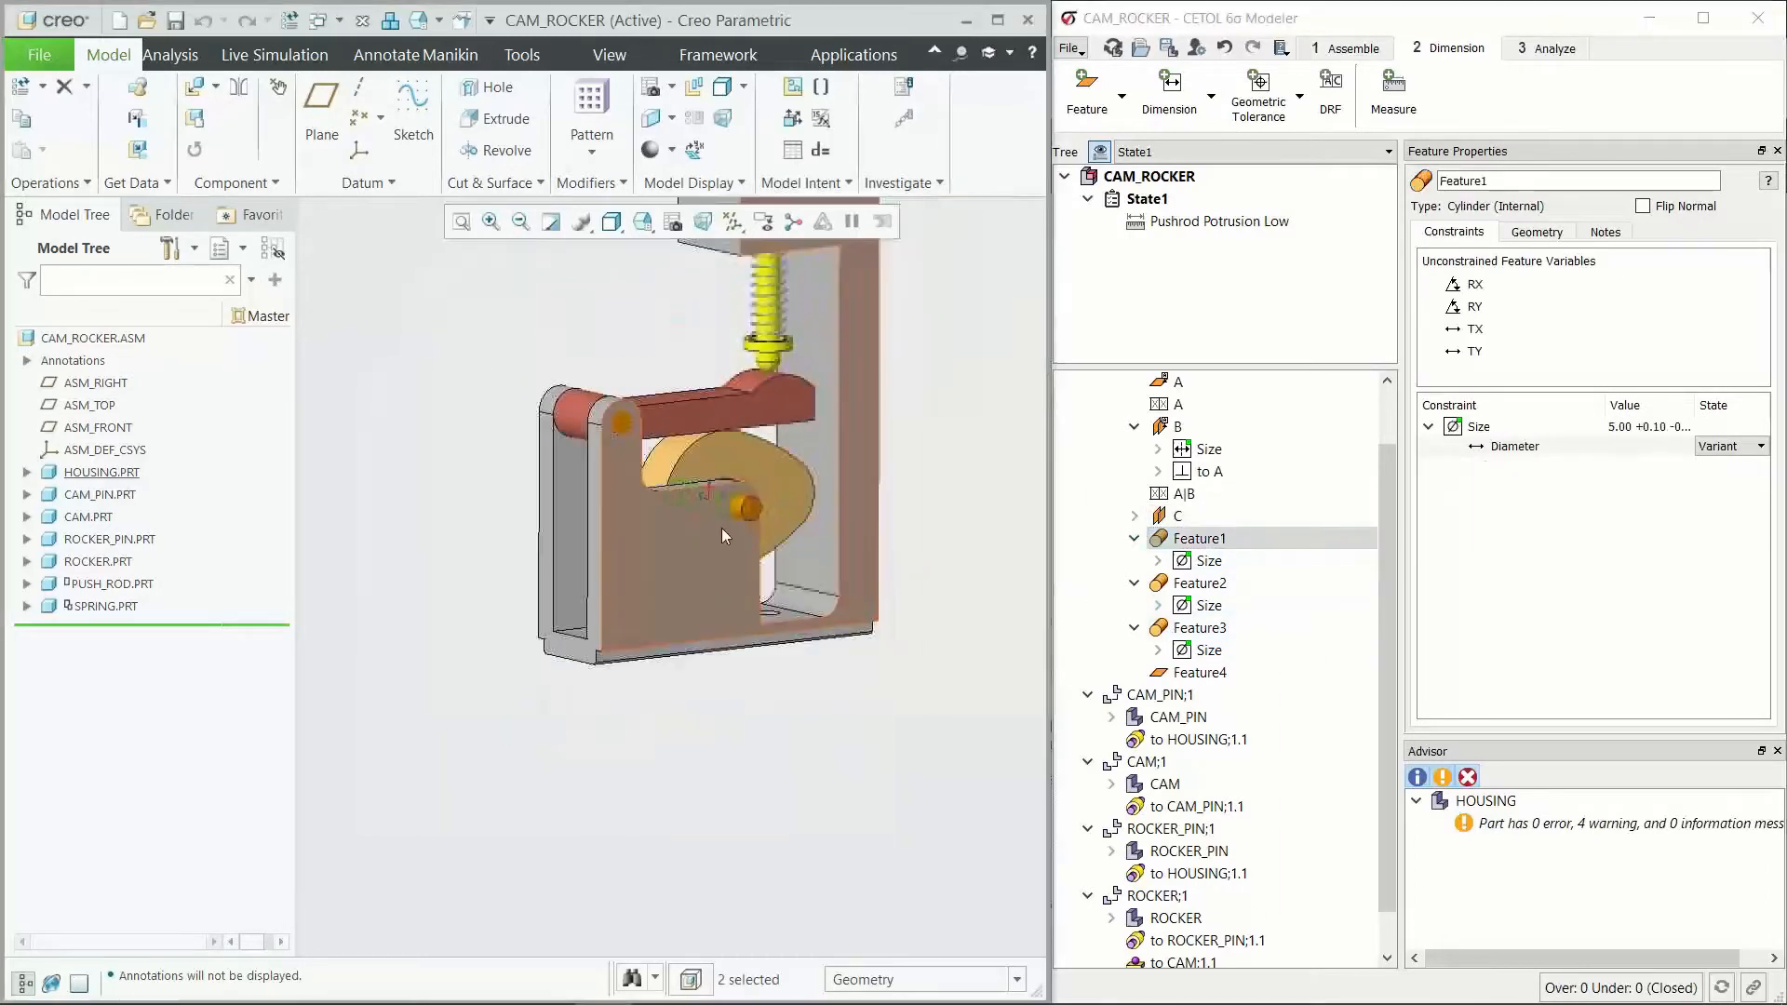
scroll(661, 363, down, 2)
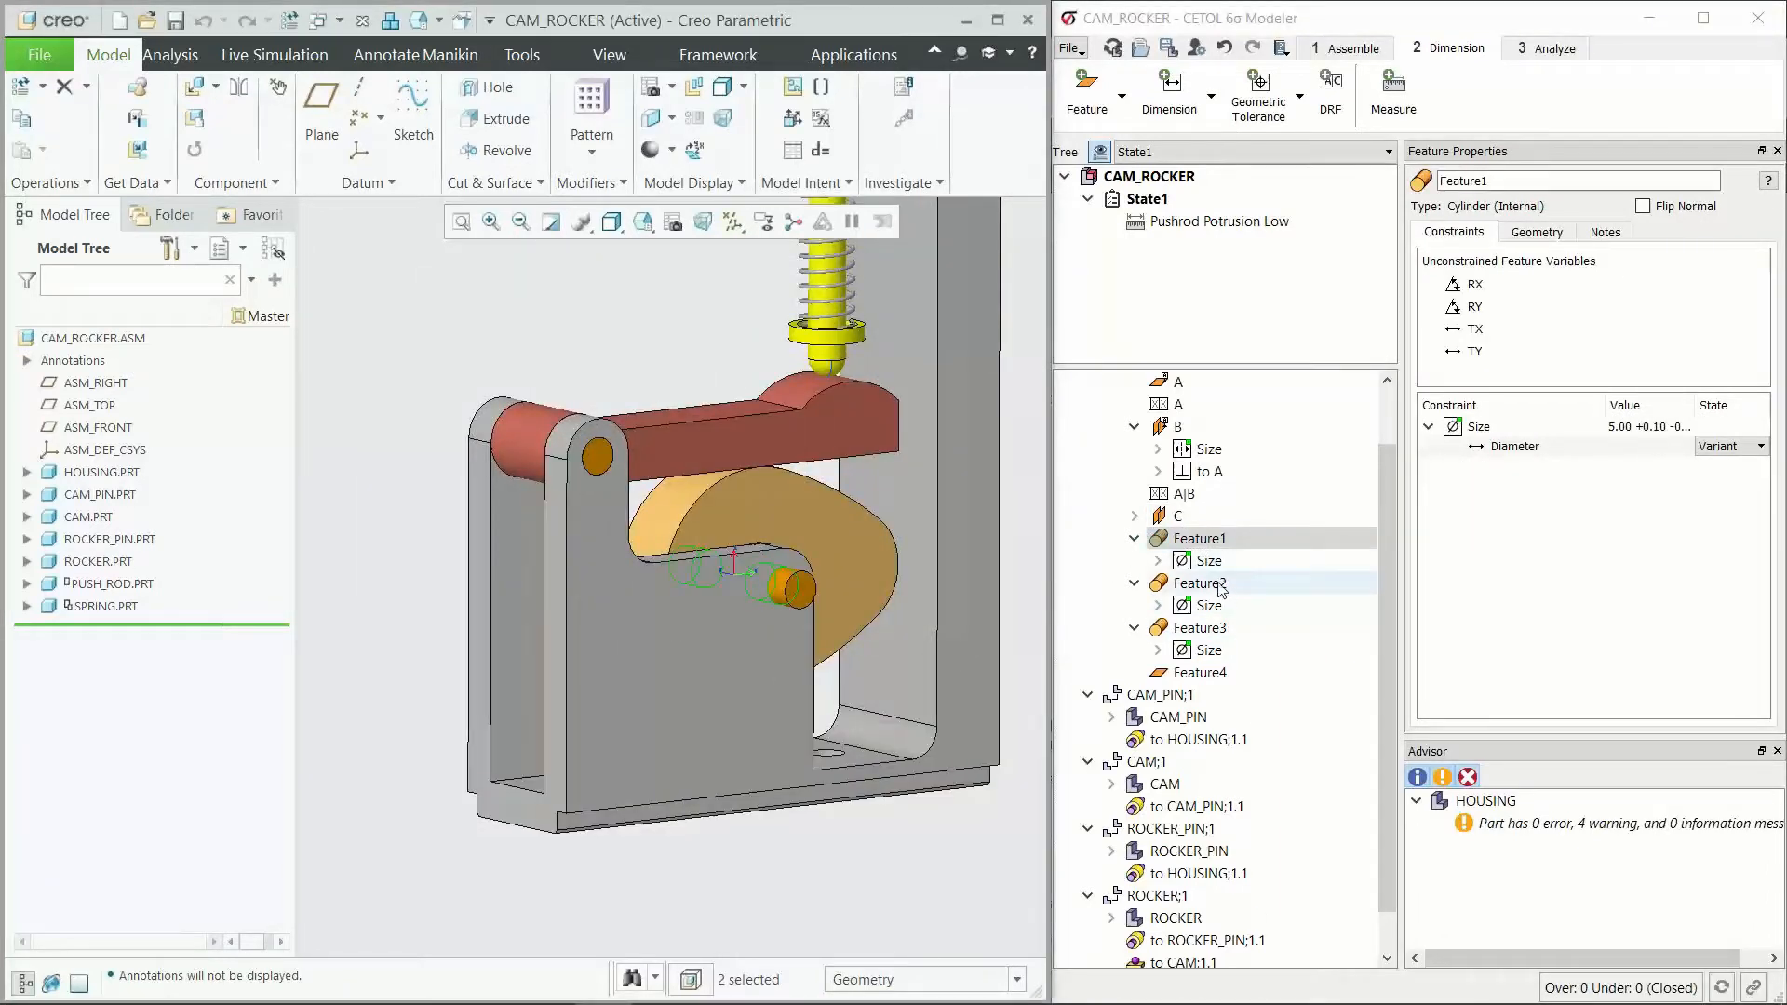
click(1219, 584)
click(1211, 630)
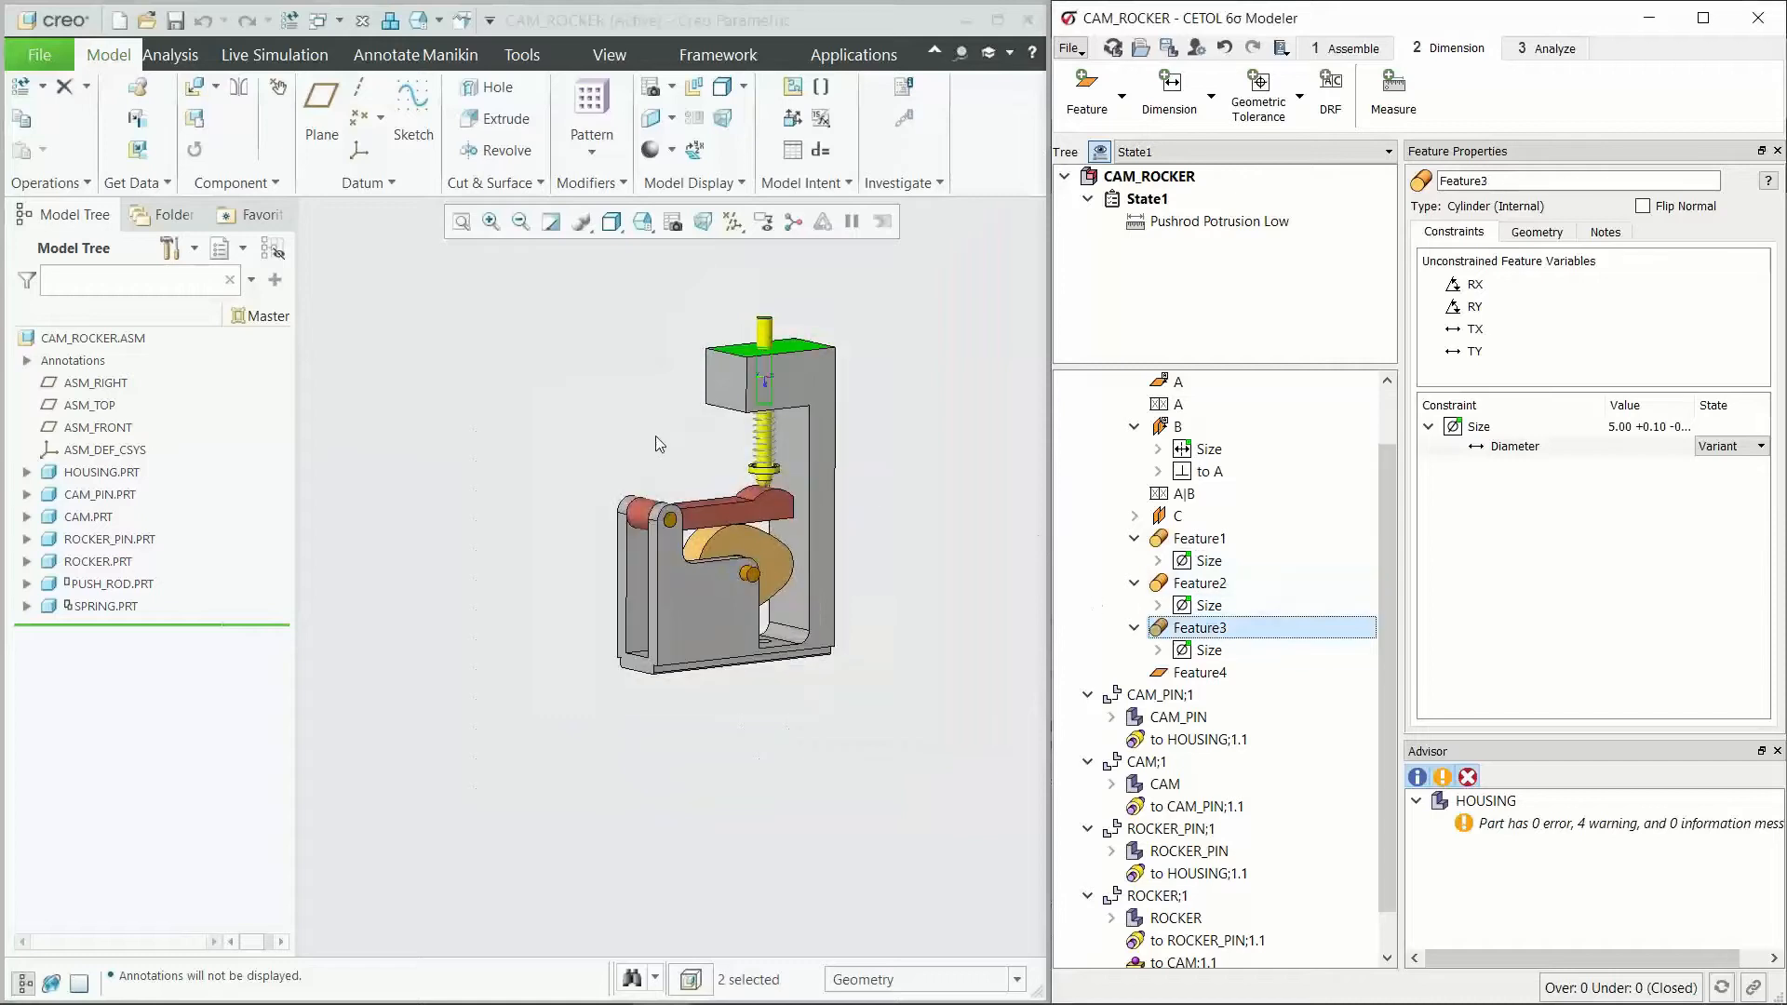
scroll(693, 507, down, 2)
Step: Add a diameter 0.4 position tolerance without material modifier to Feature1, referenced to a new datum reference frame A|B|C
click(1200, 538)
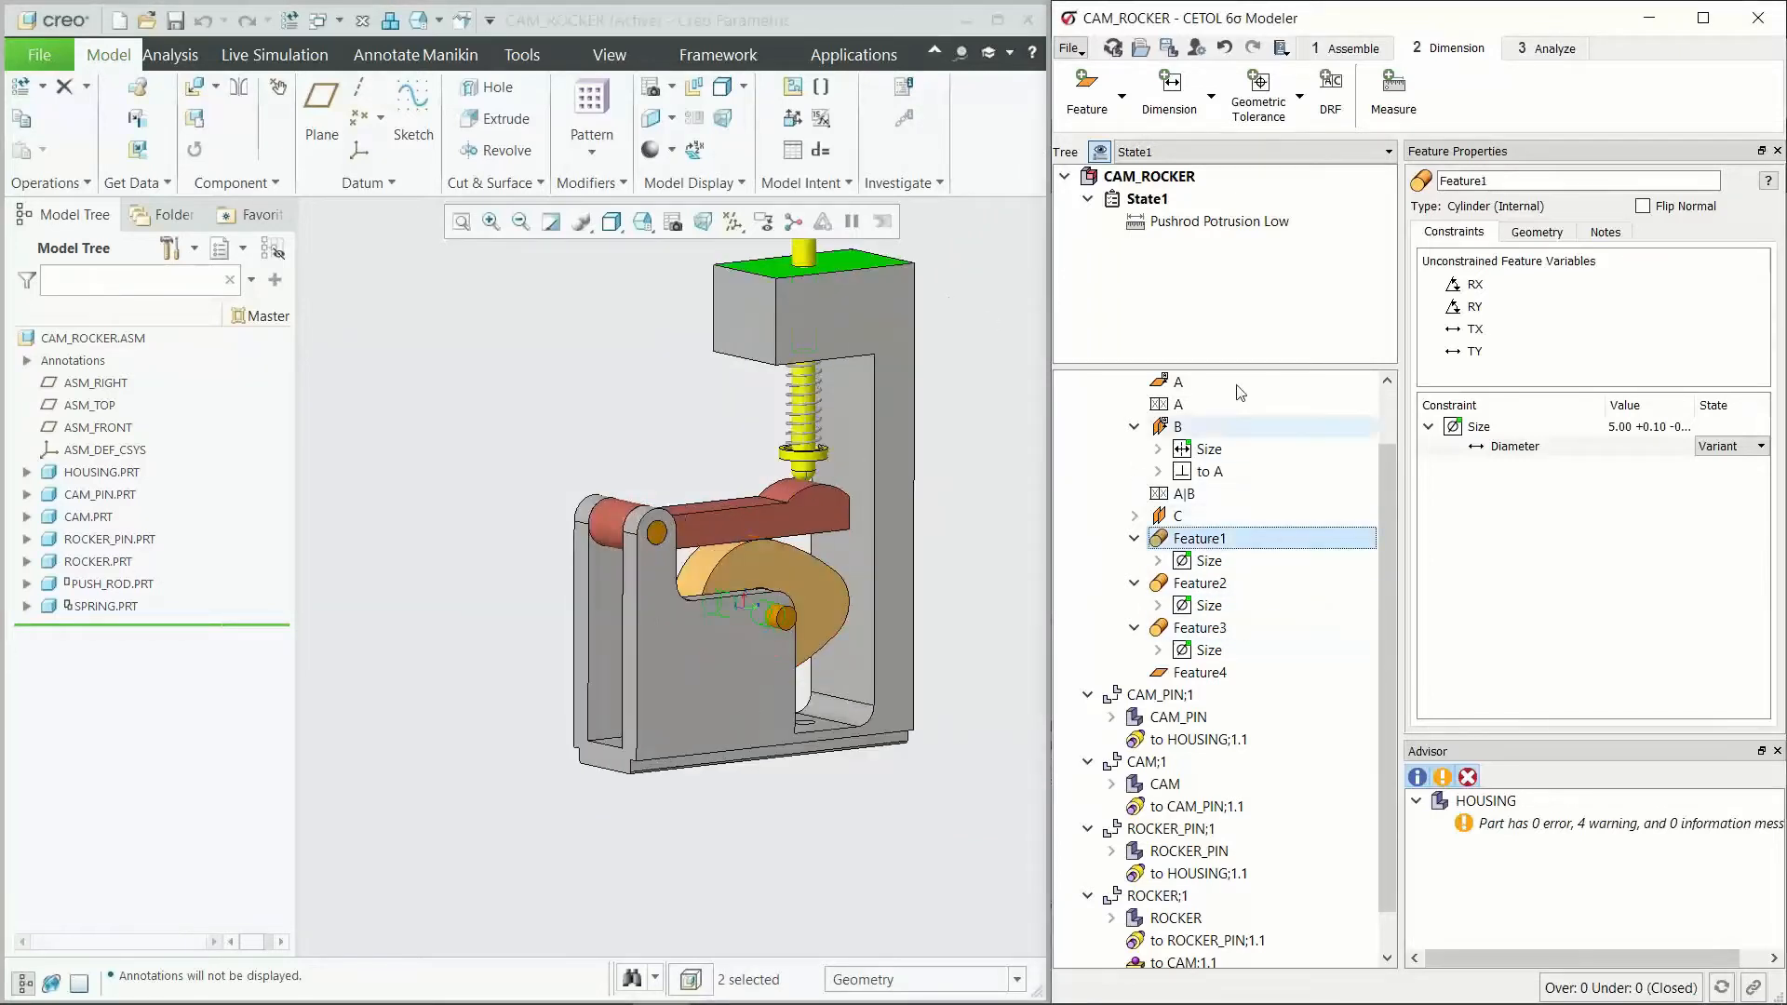
click(1259, 97)
click(1456, 223)
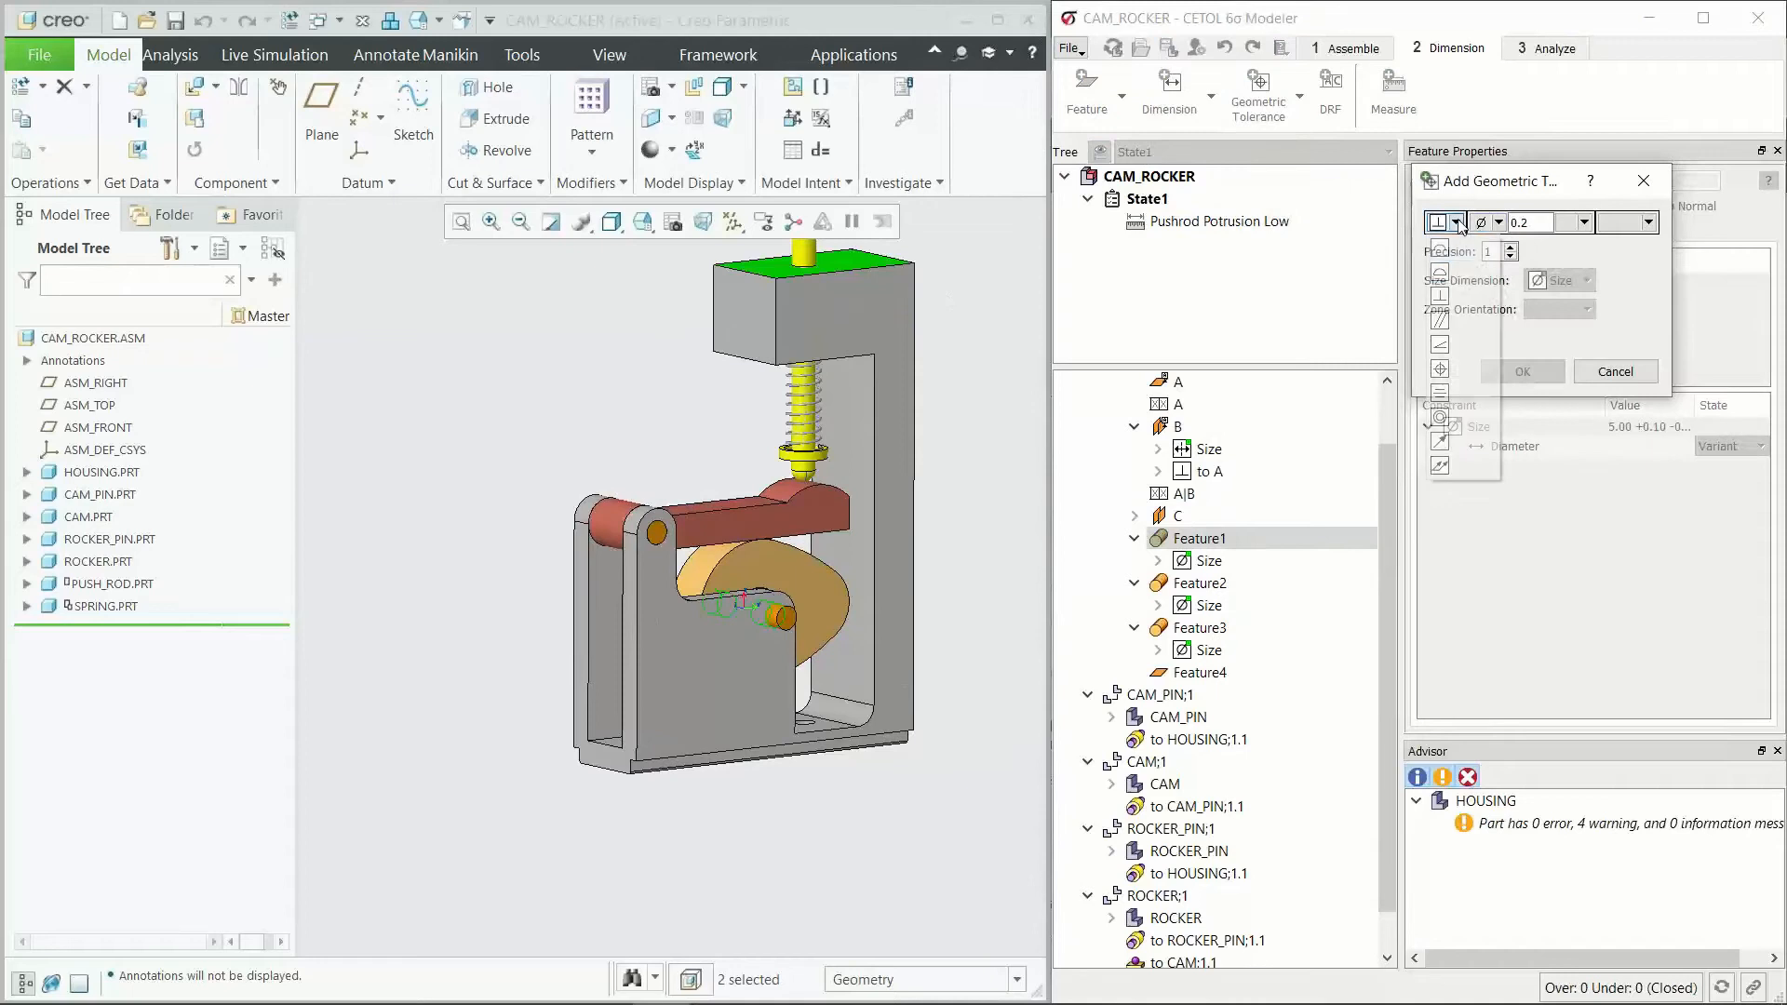
click(1439, 368)
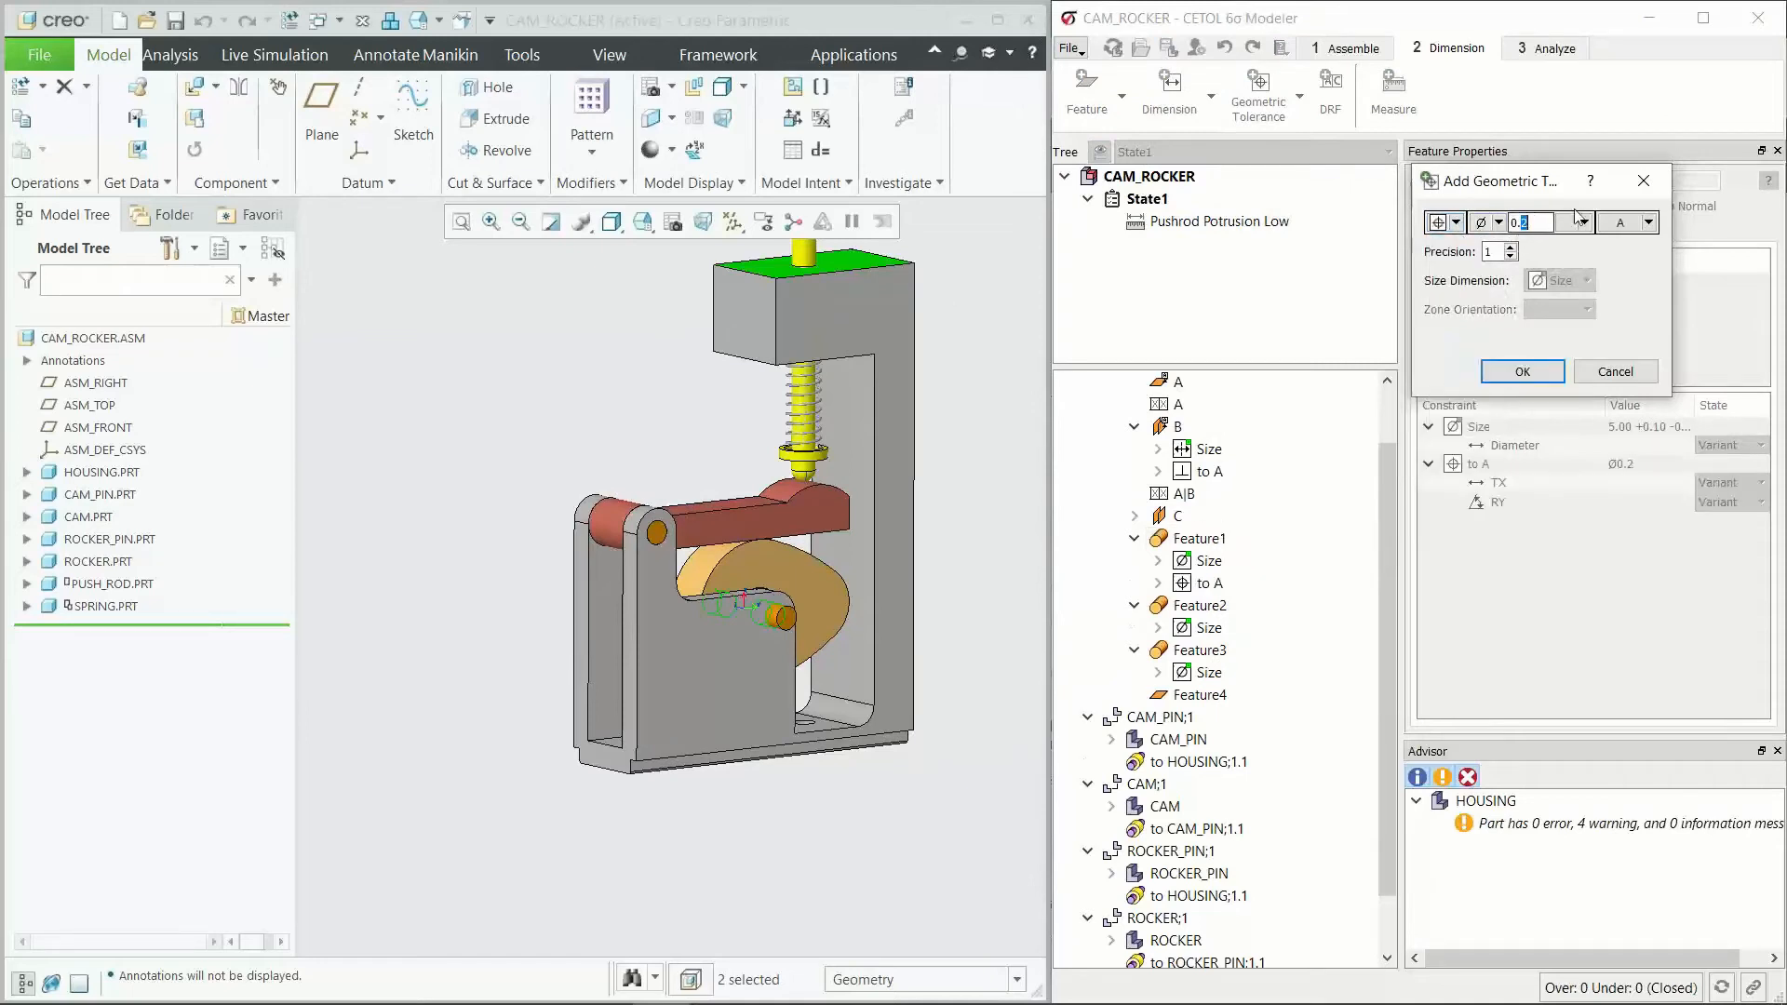
click(1649, 222)
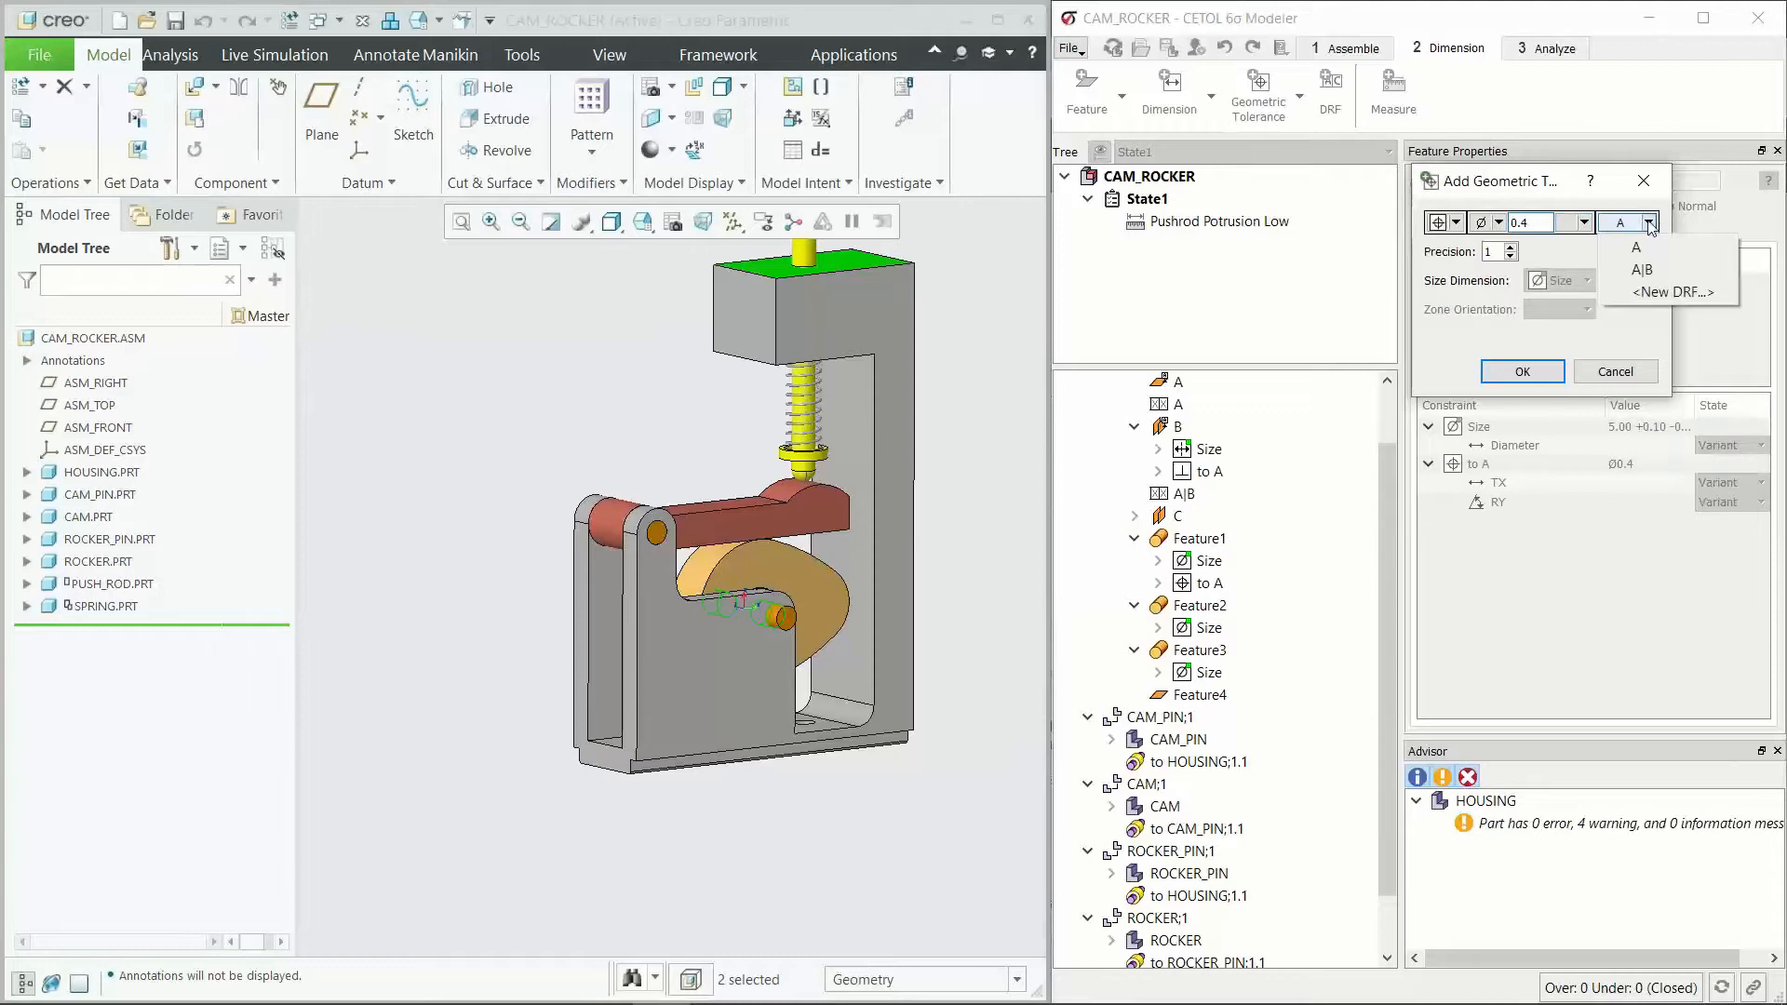
click(1672, 291)
click(1564, 223)
click(1583, 289)
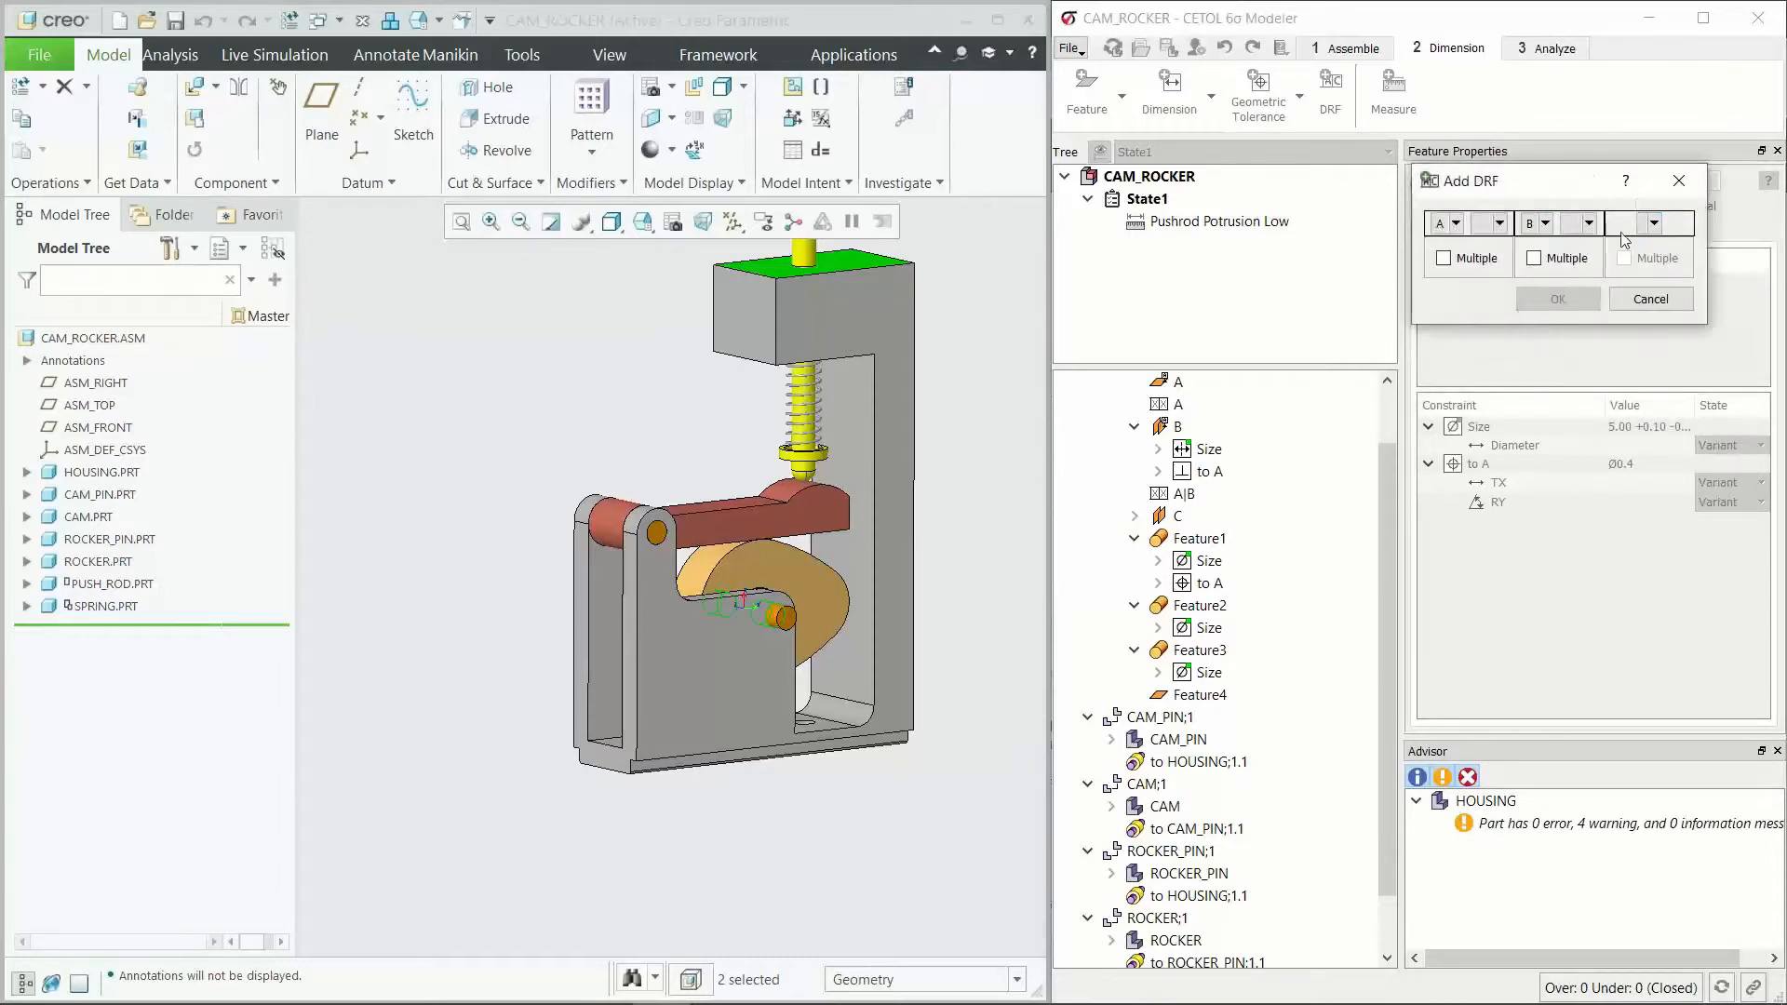
click(1582, 298)
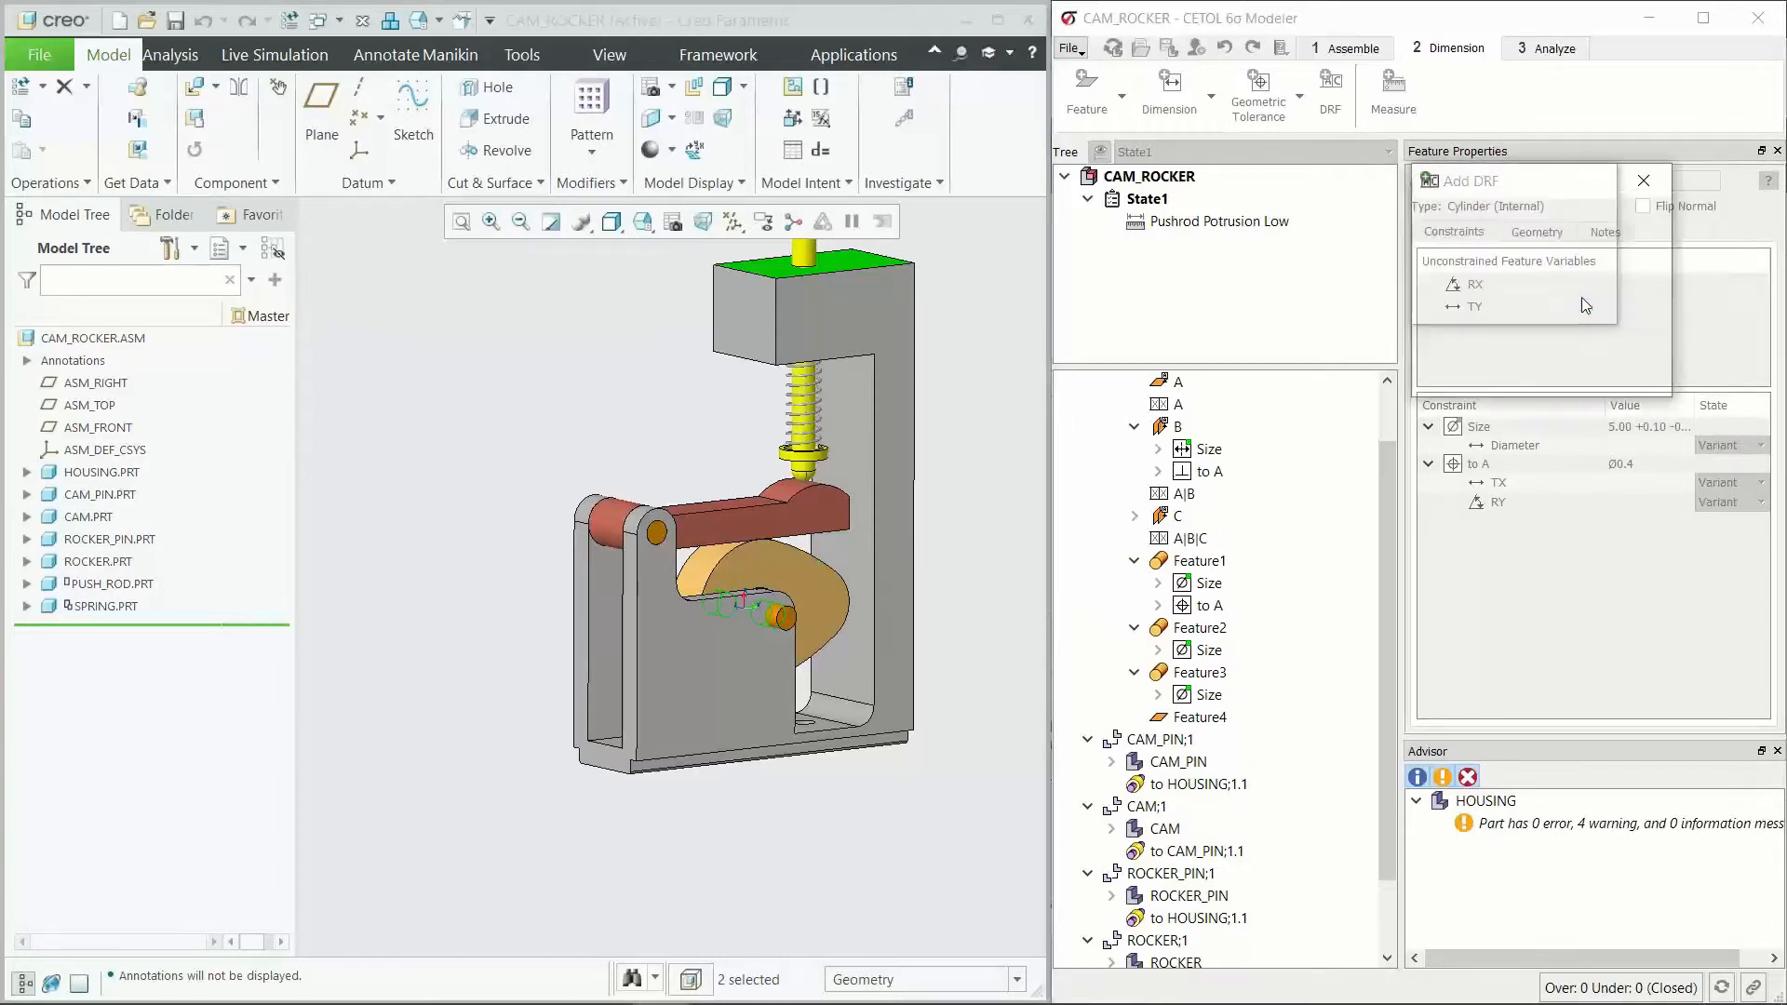
click(1583, 223)
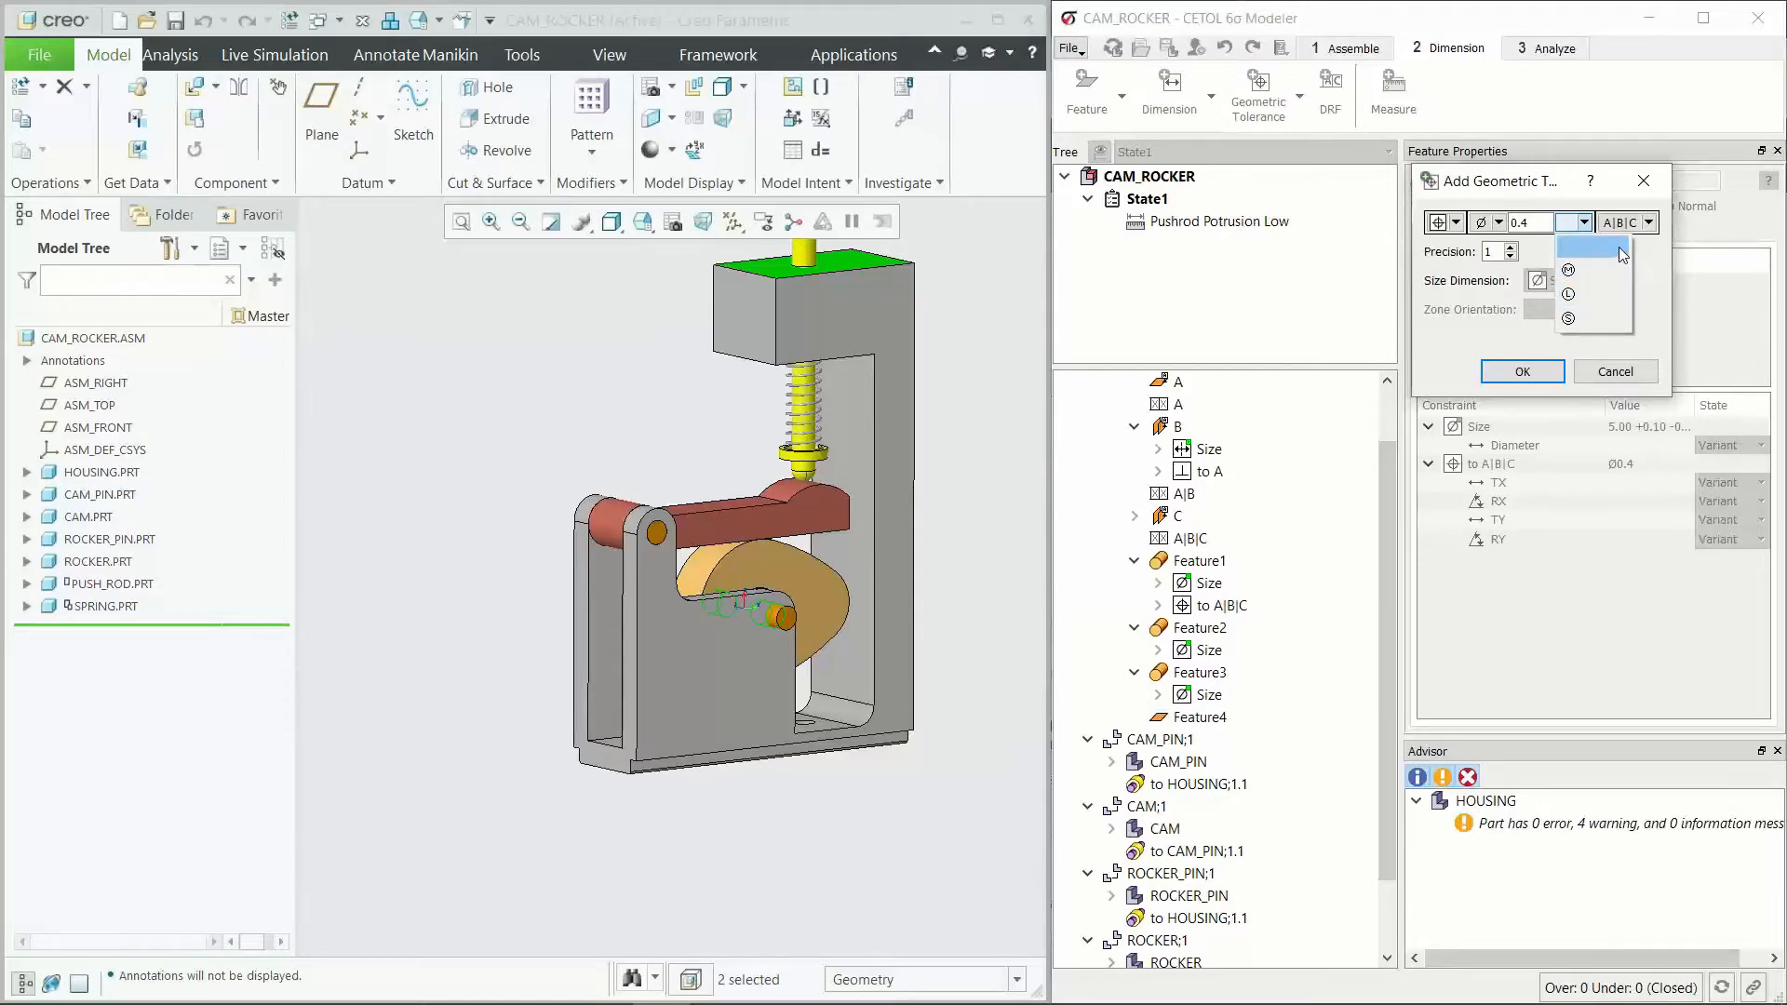
click(1622, 253)
click(1520, 372)
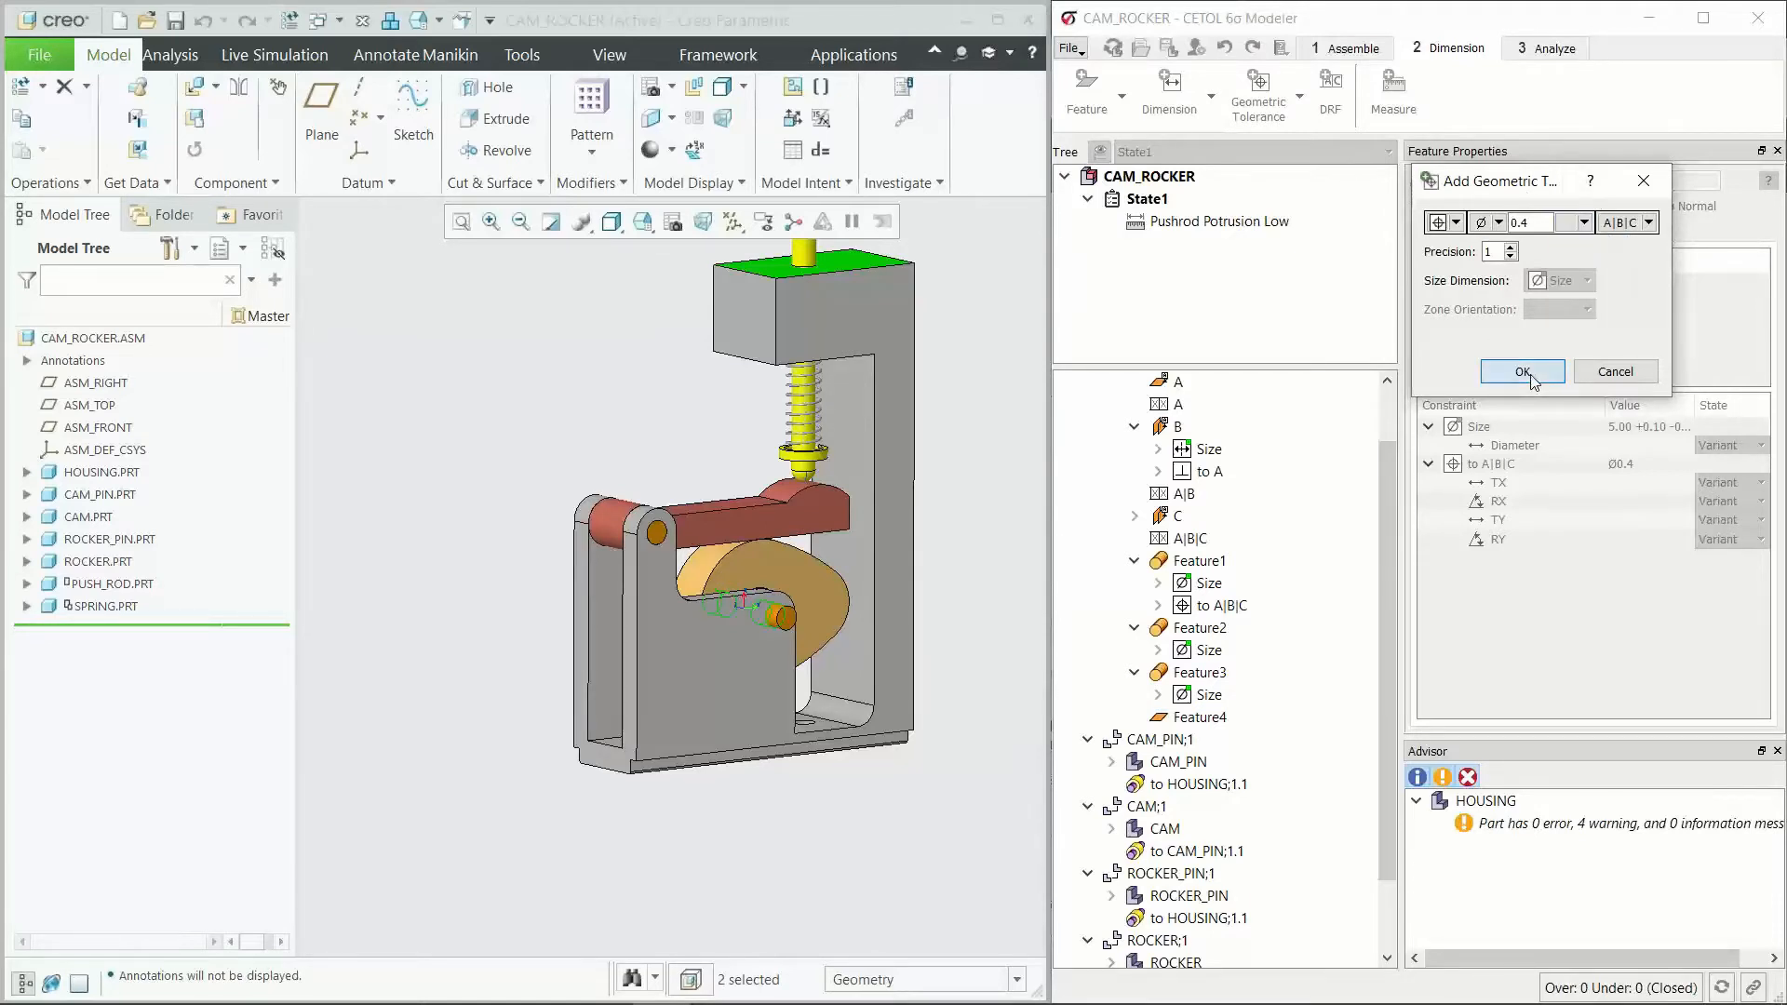
Step: Add the same diameter 0.4 position tolerance to A|B|C on Feature2 and Feature3
click(1205, 629)
click(1258, 93)
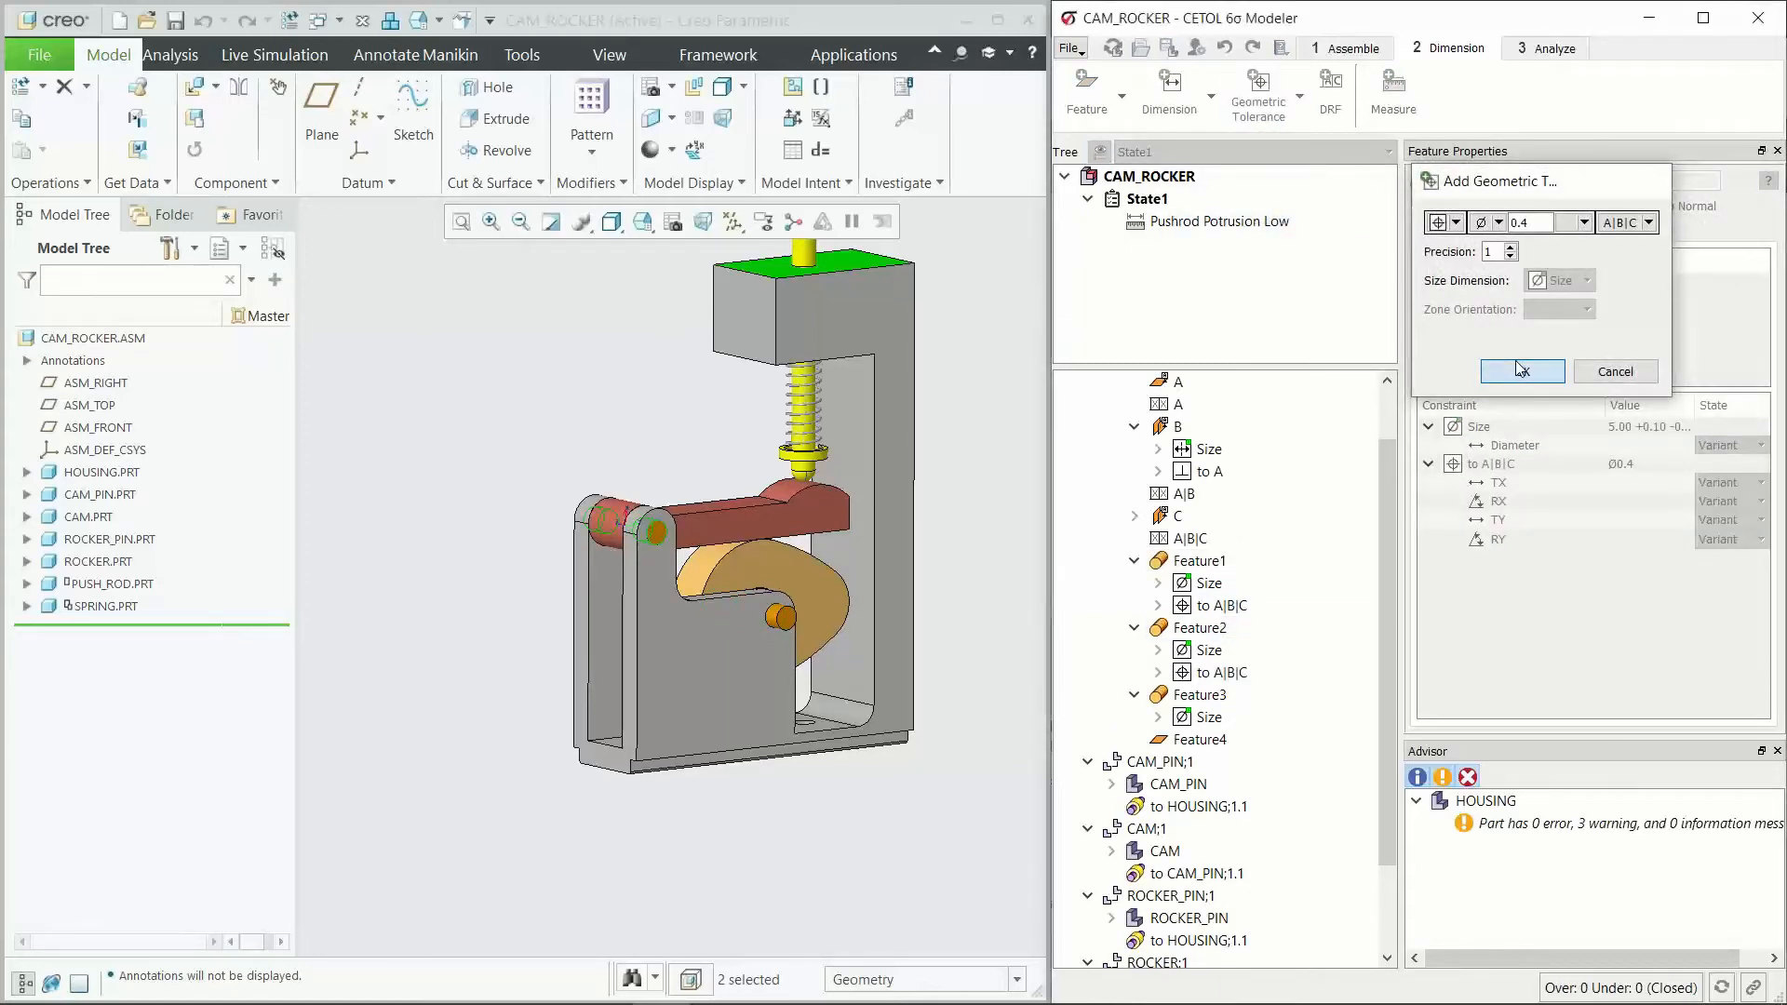
click(1521, 369)
click(1241, 698)
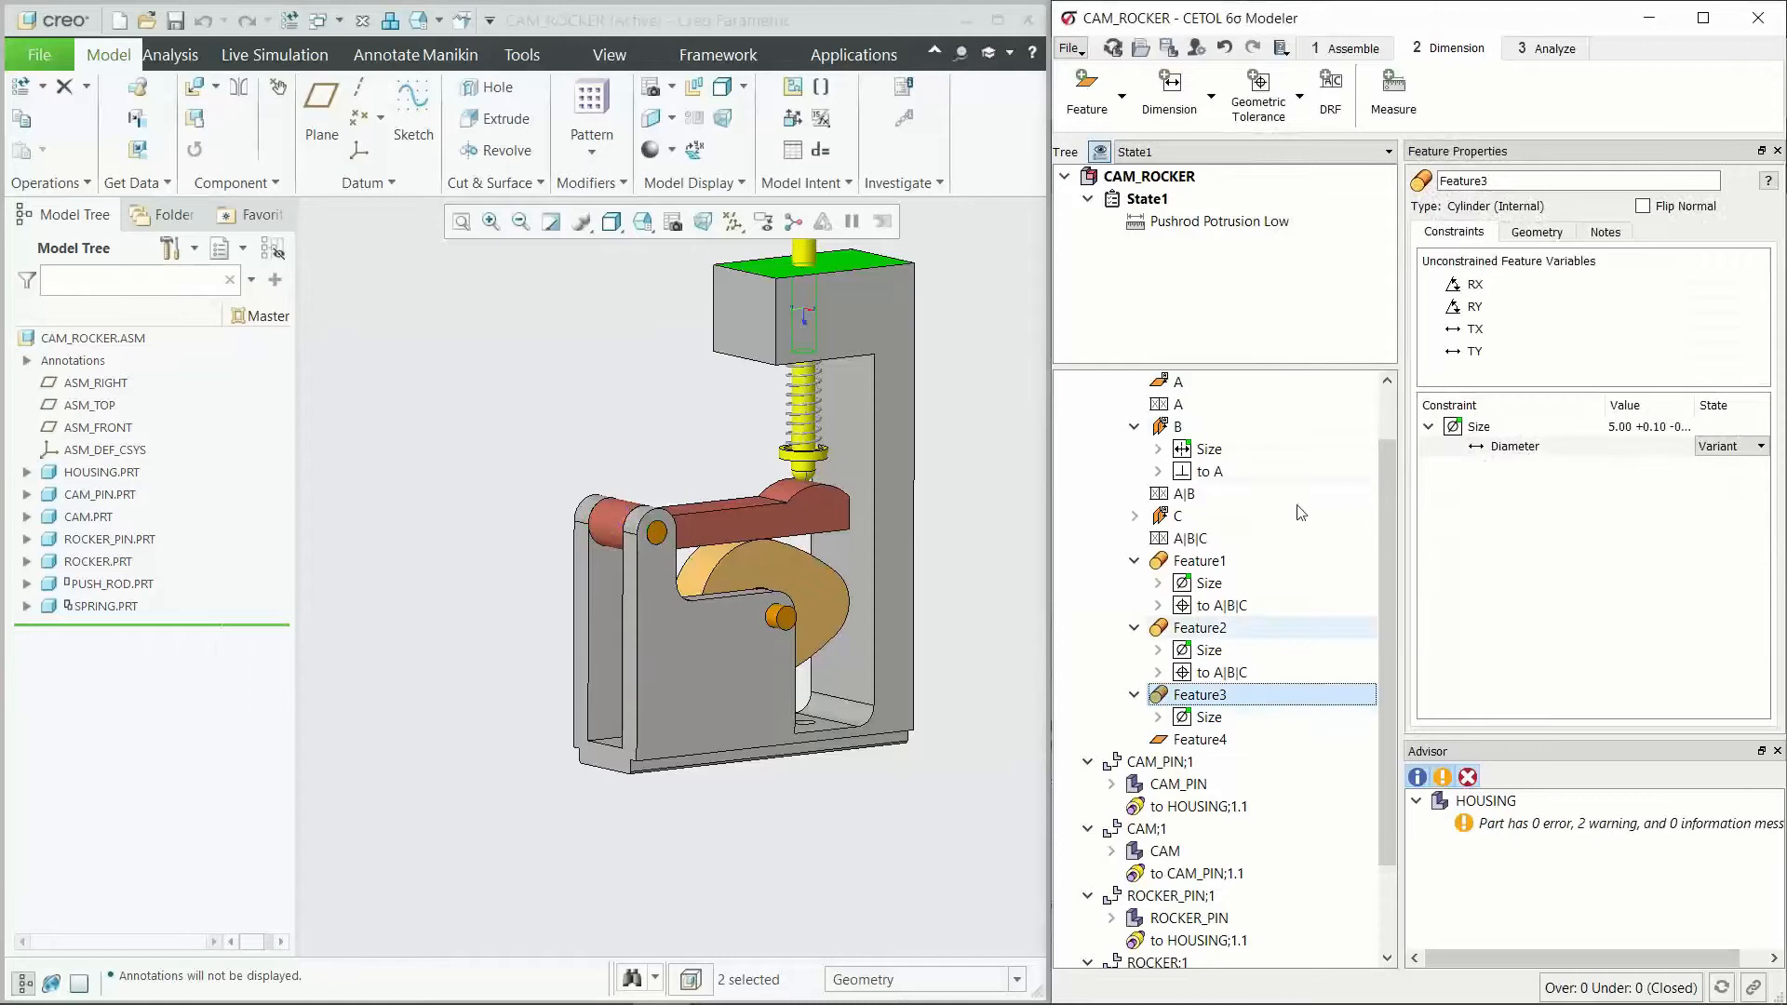
click(1258, 93)
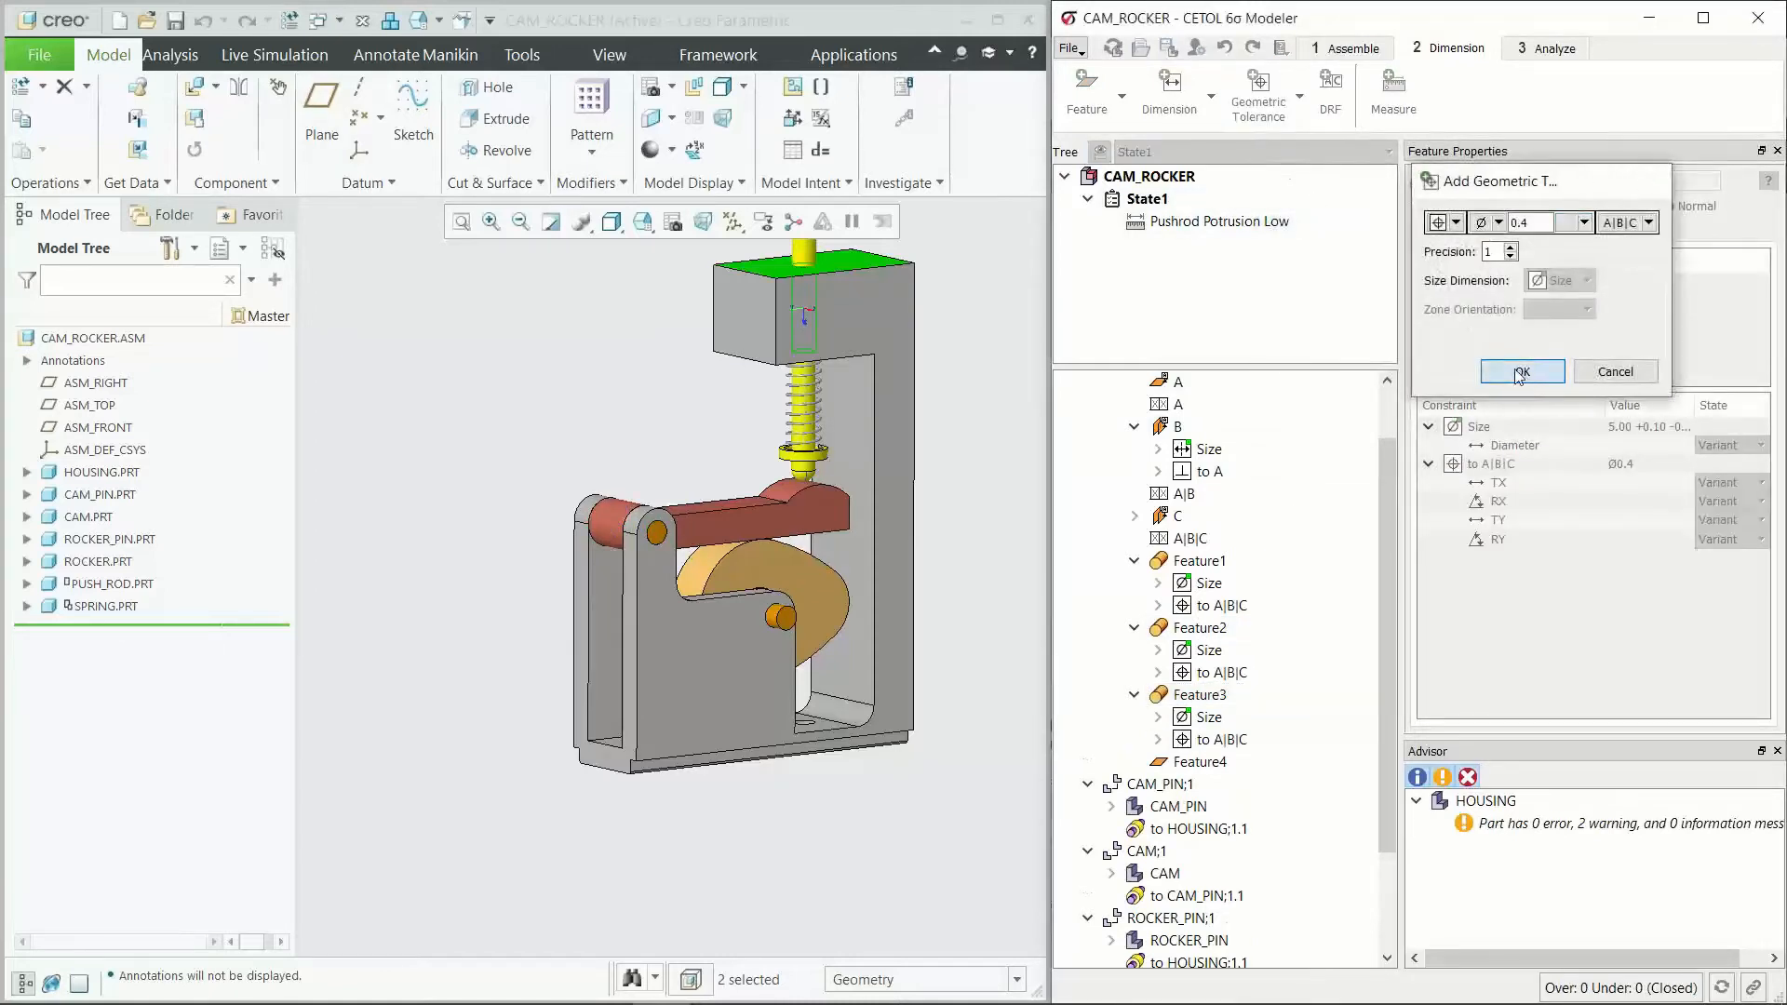
click(1518, 372)
Step: Add a linear dimension locating Feature4, the housing's top face, from datum feature A
click(1209, 761)
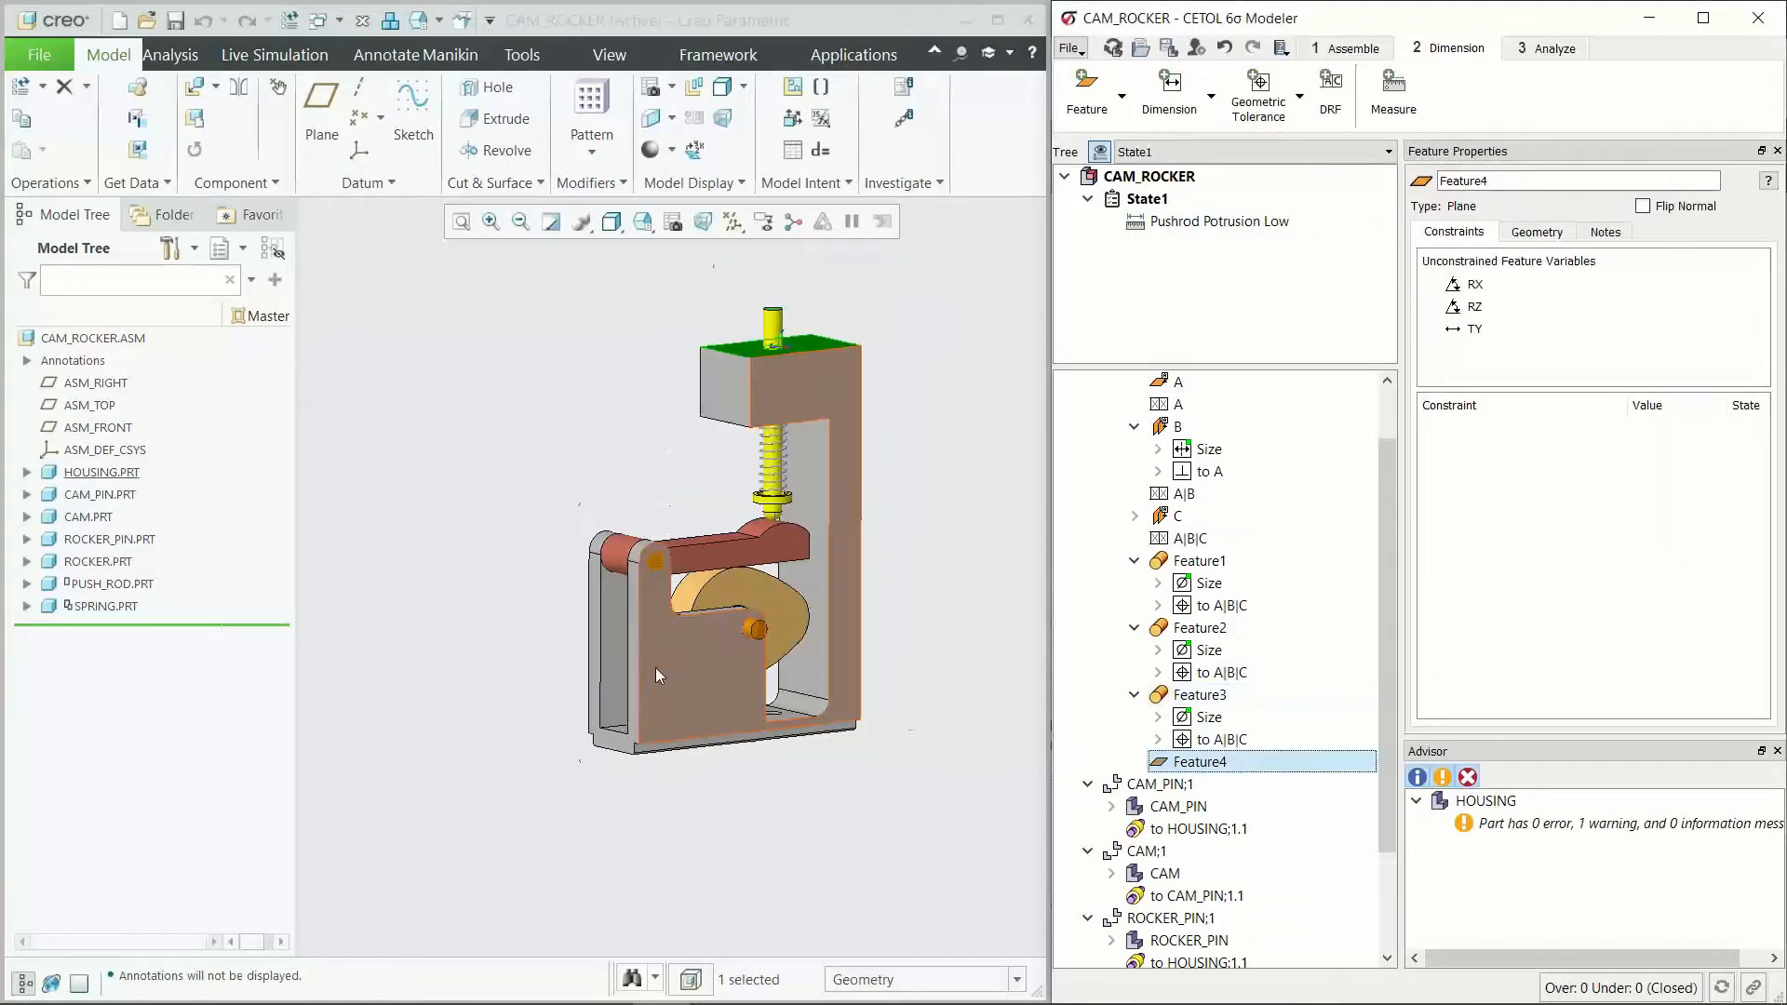
right_click(1203, 763)
click(1298, 824)
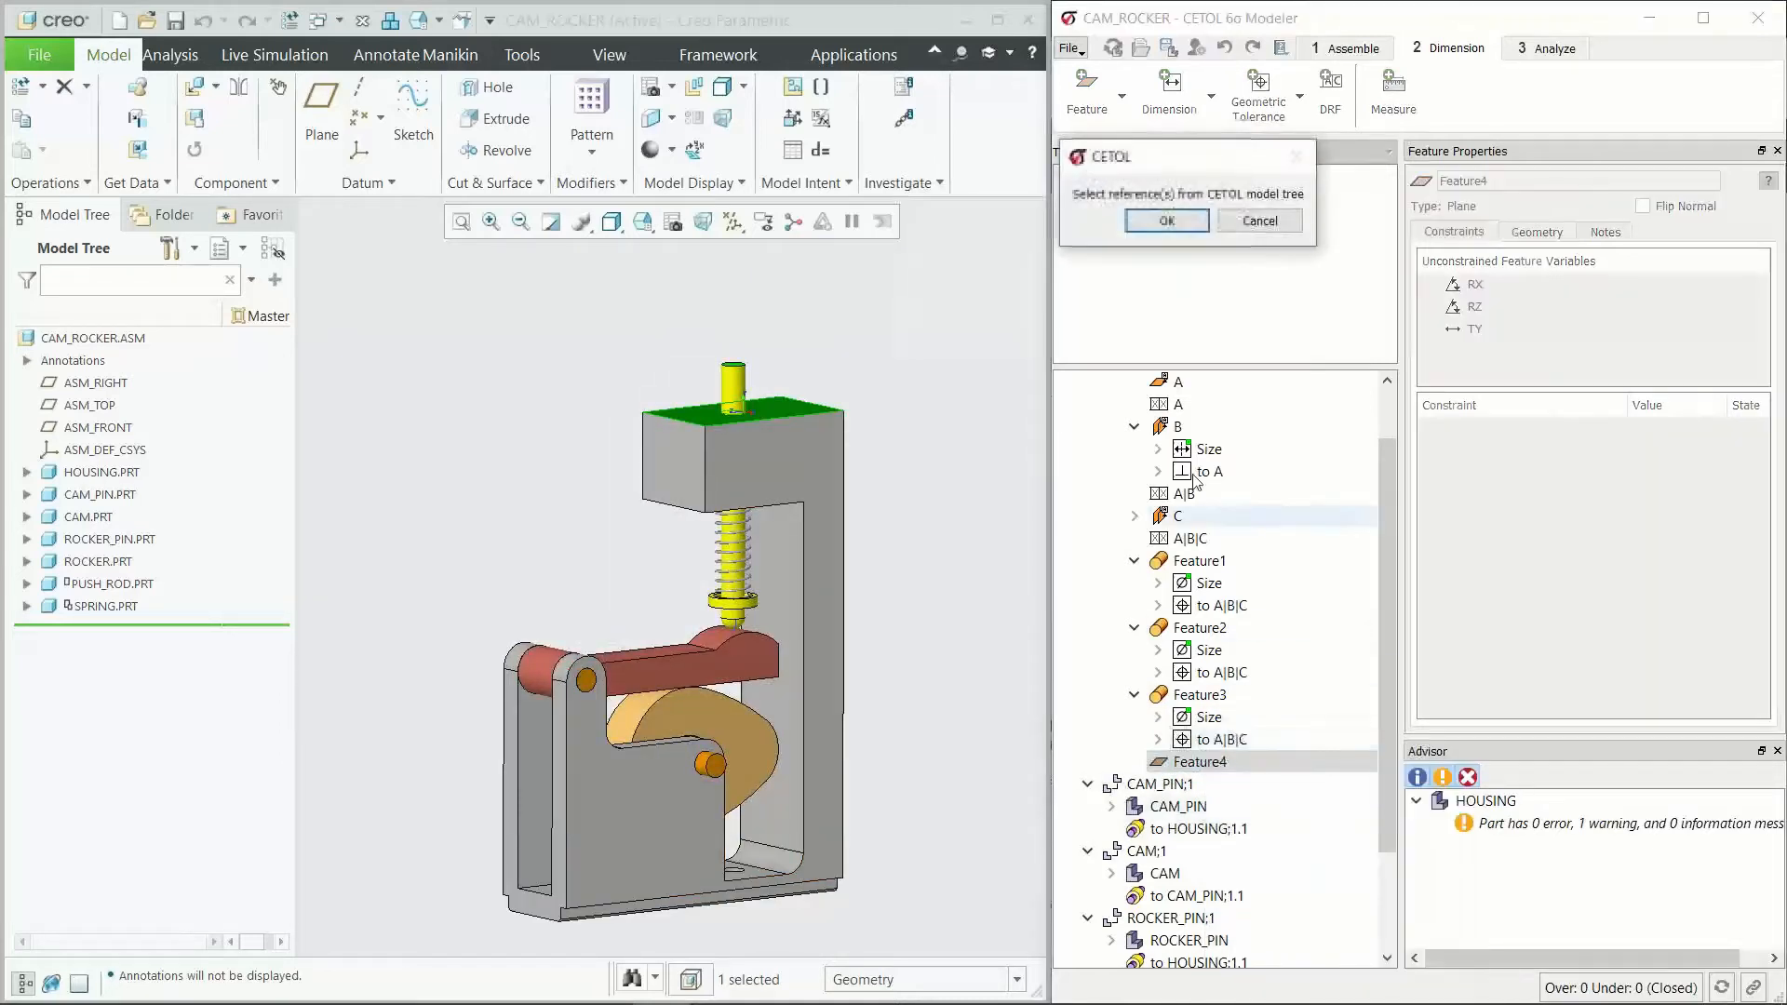
click(1178, 381)
click(1173, 214)
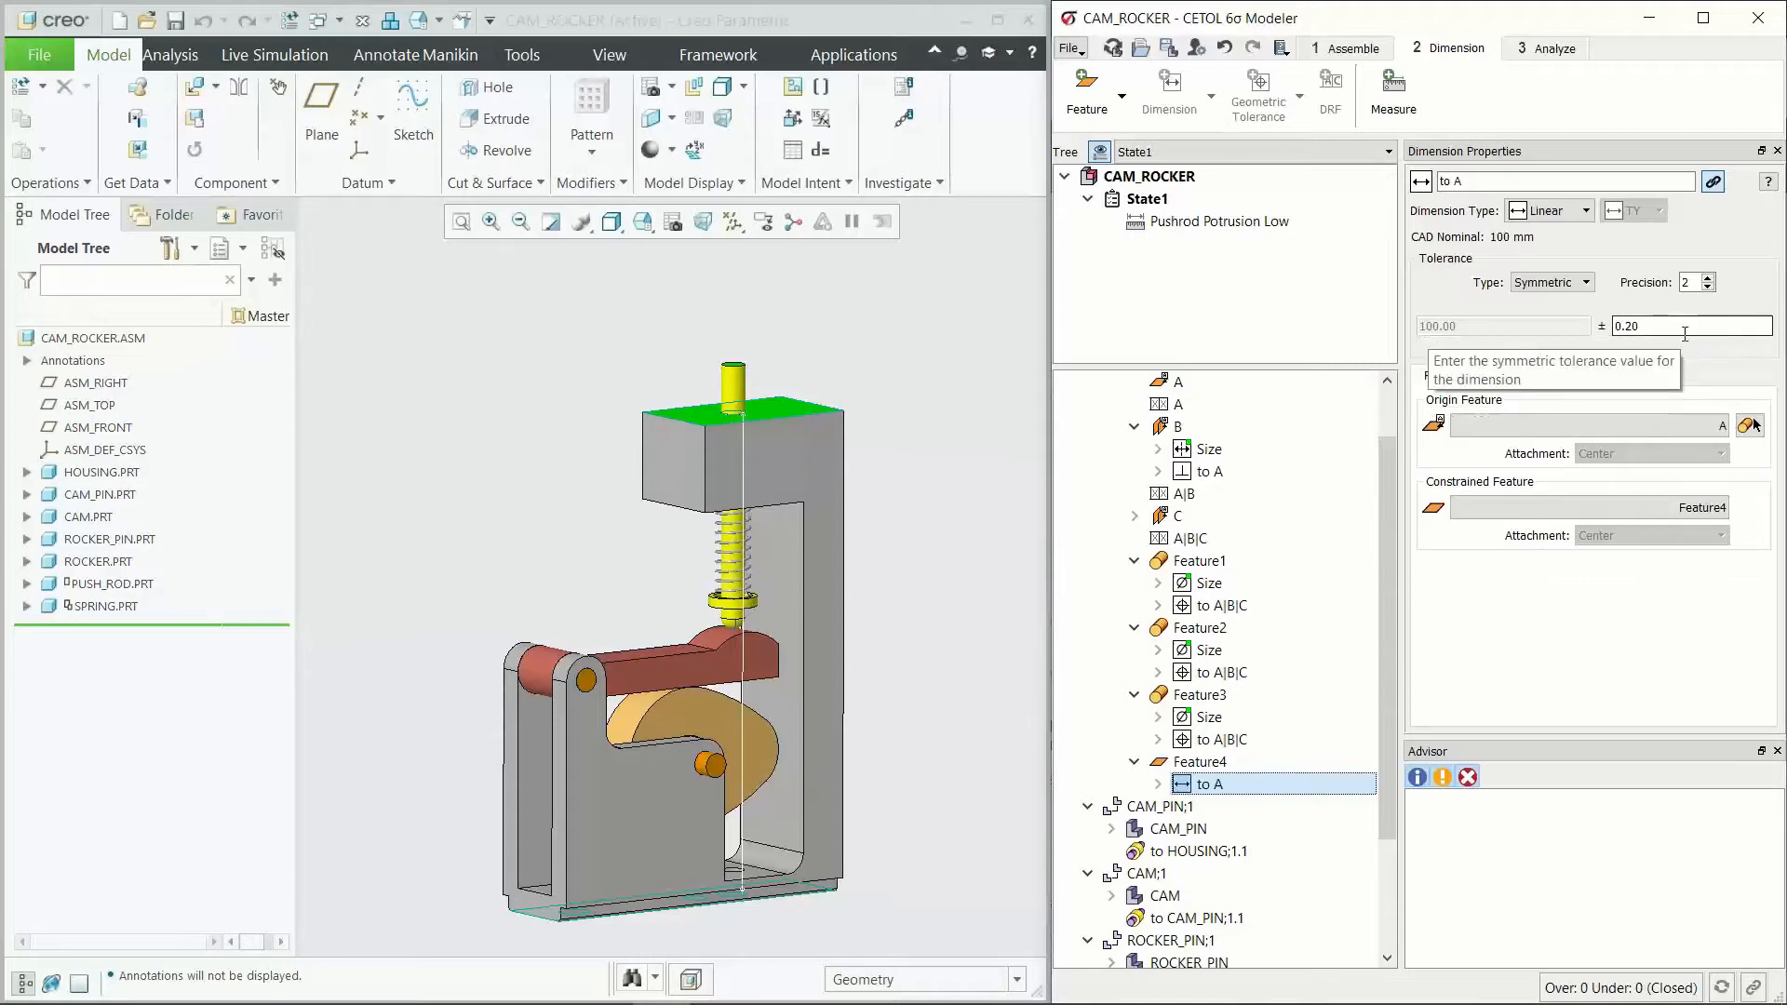
Step: Try the Limits and Plus/Minus tolerance types on Feature4's dimension to A and return it to Symmetric
click(1544, 283)
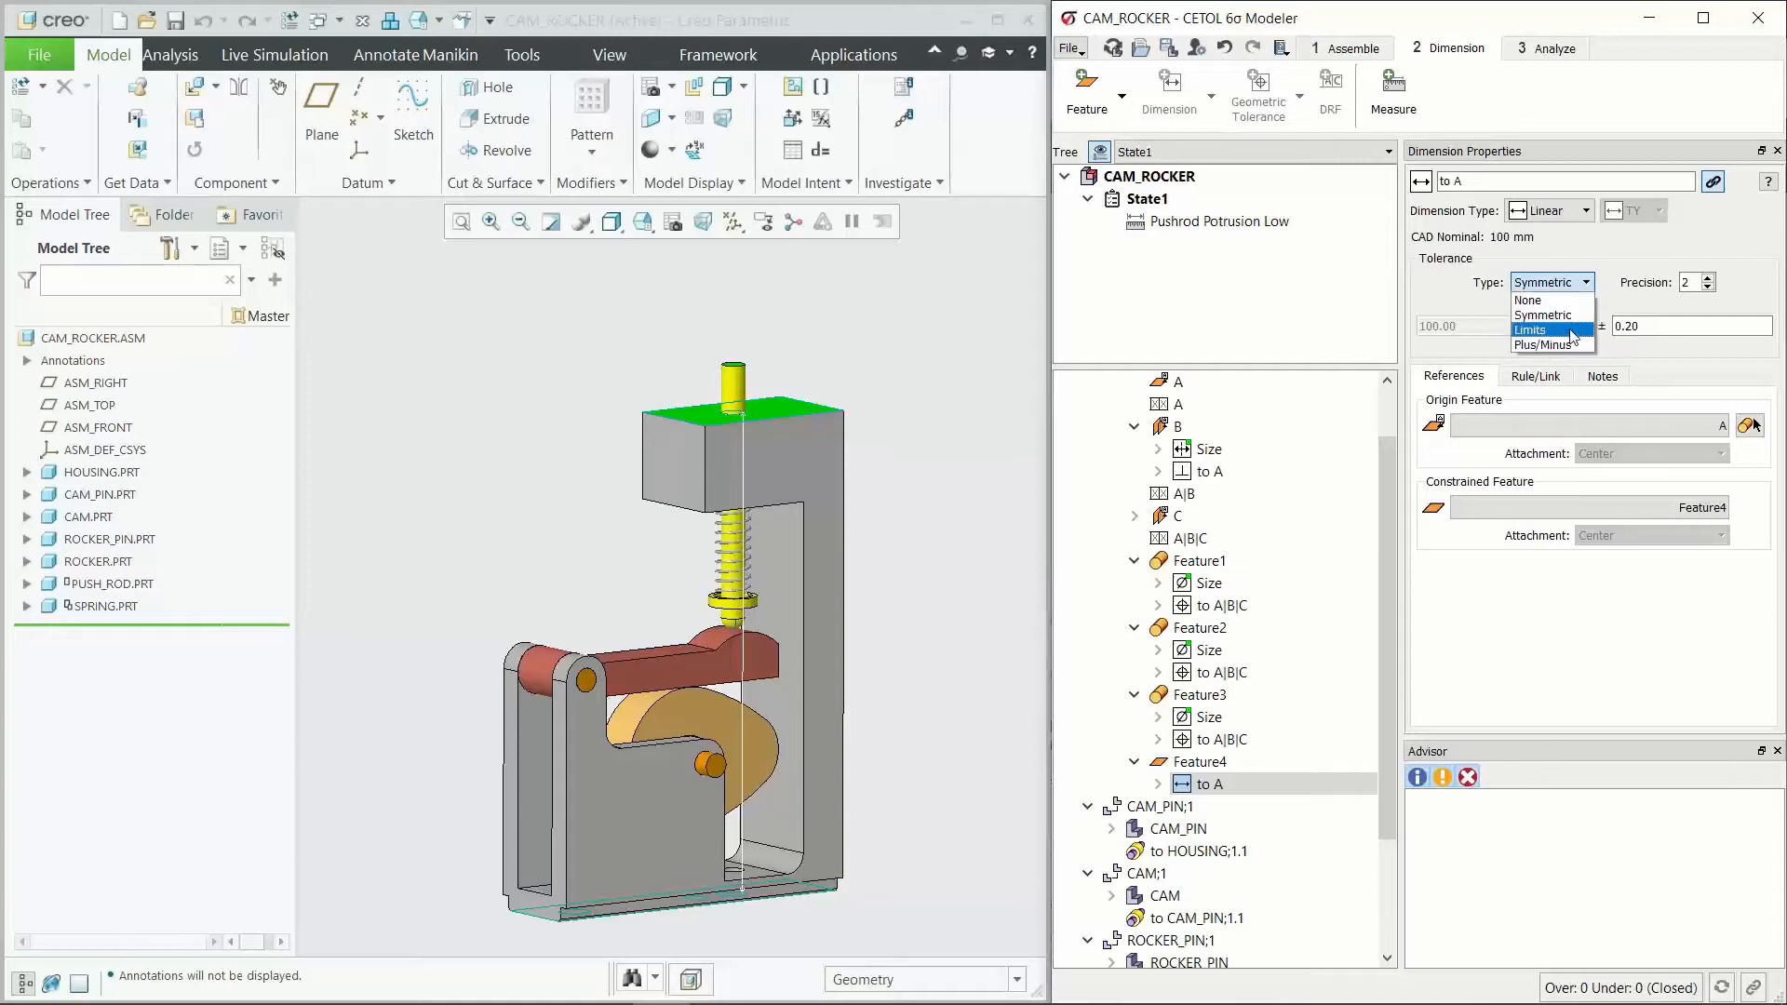
click(1568, 330)
click(1551, 283)
click(1545, 345)
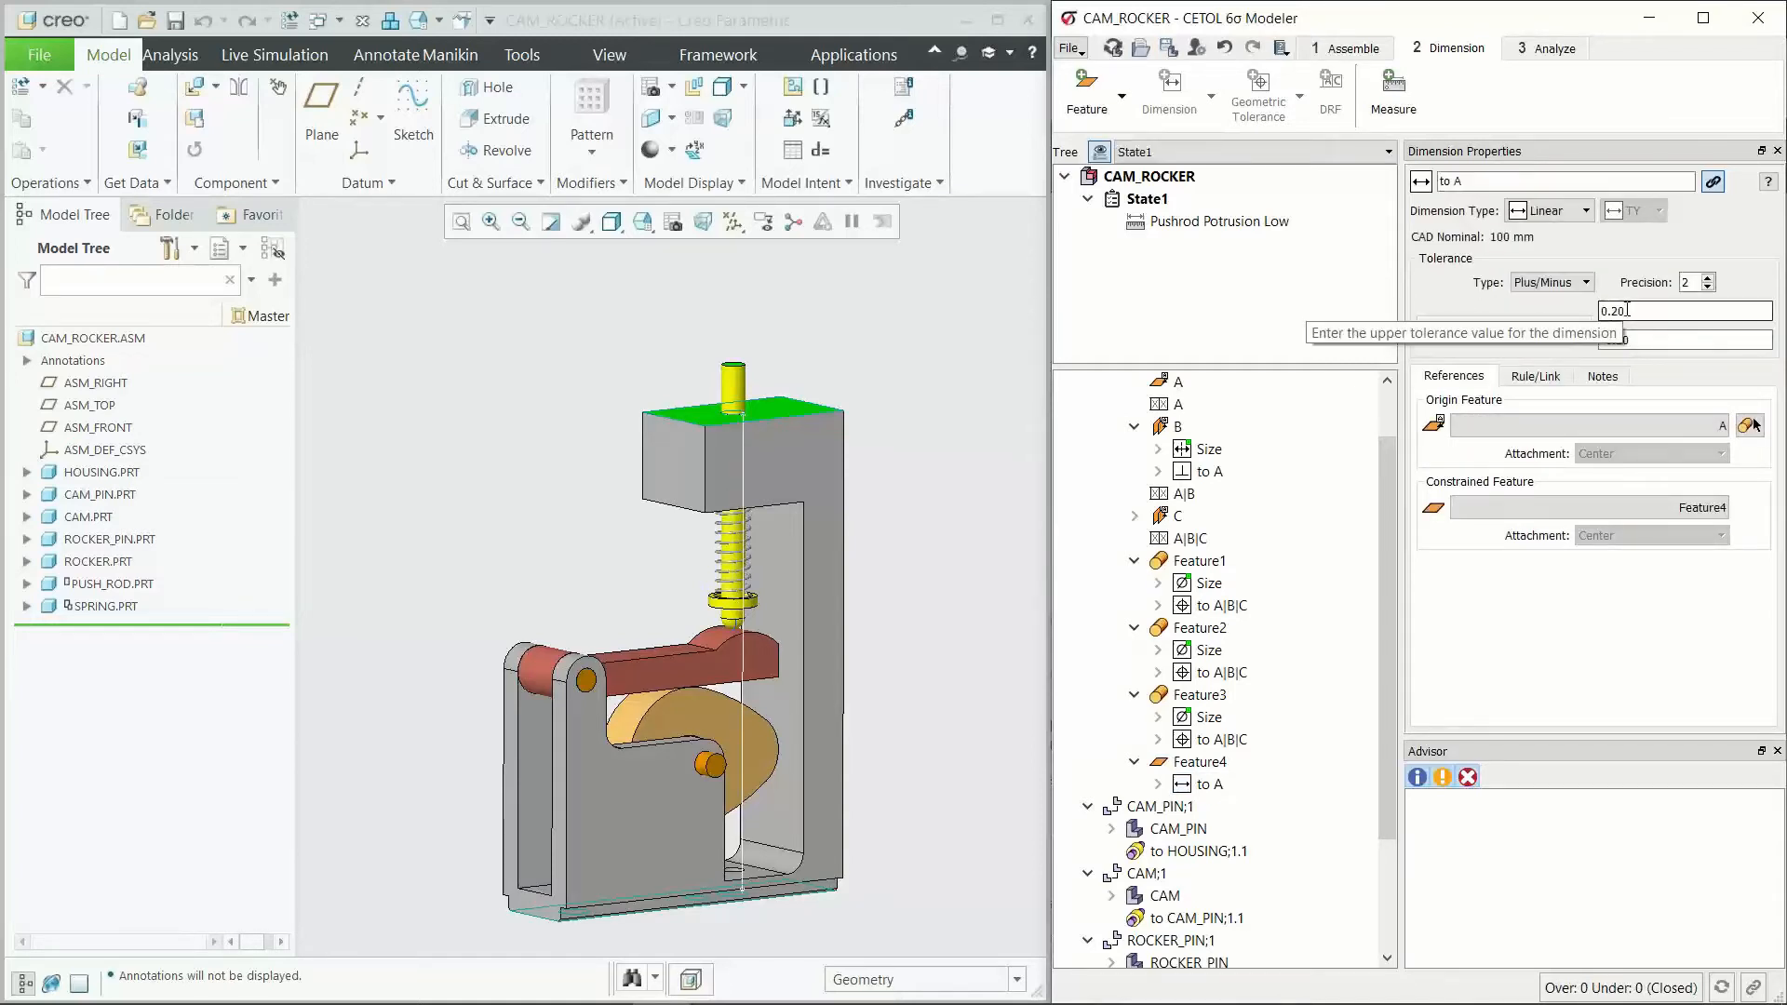
click(1552, 283)
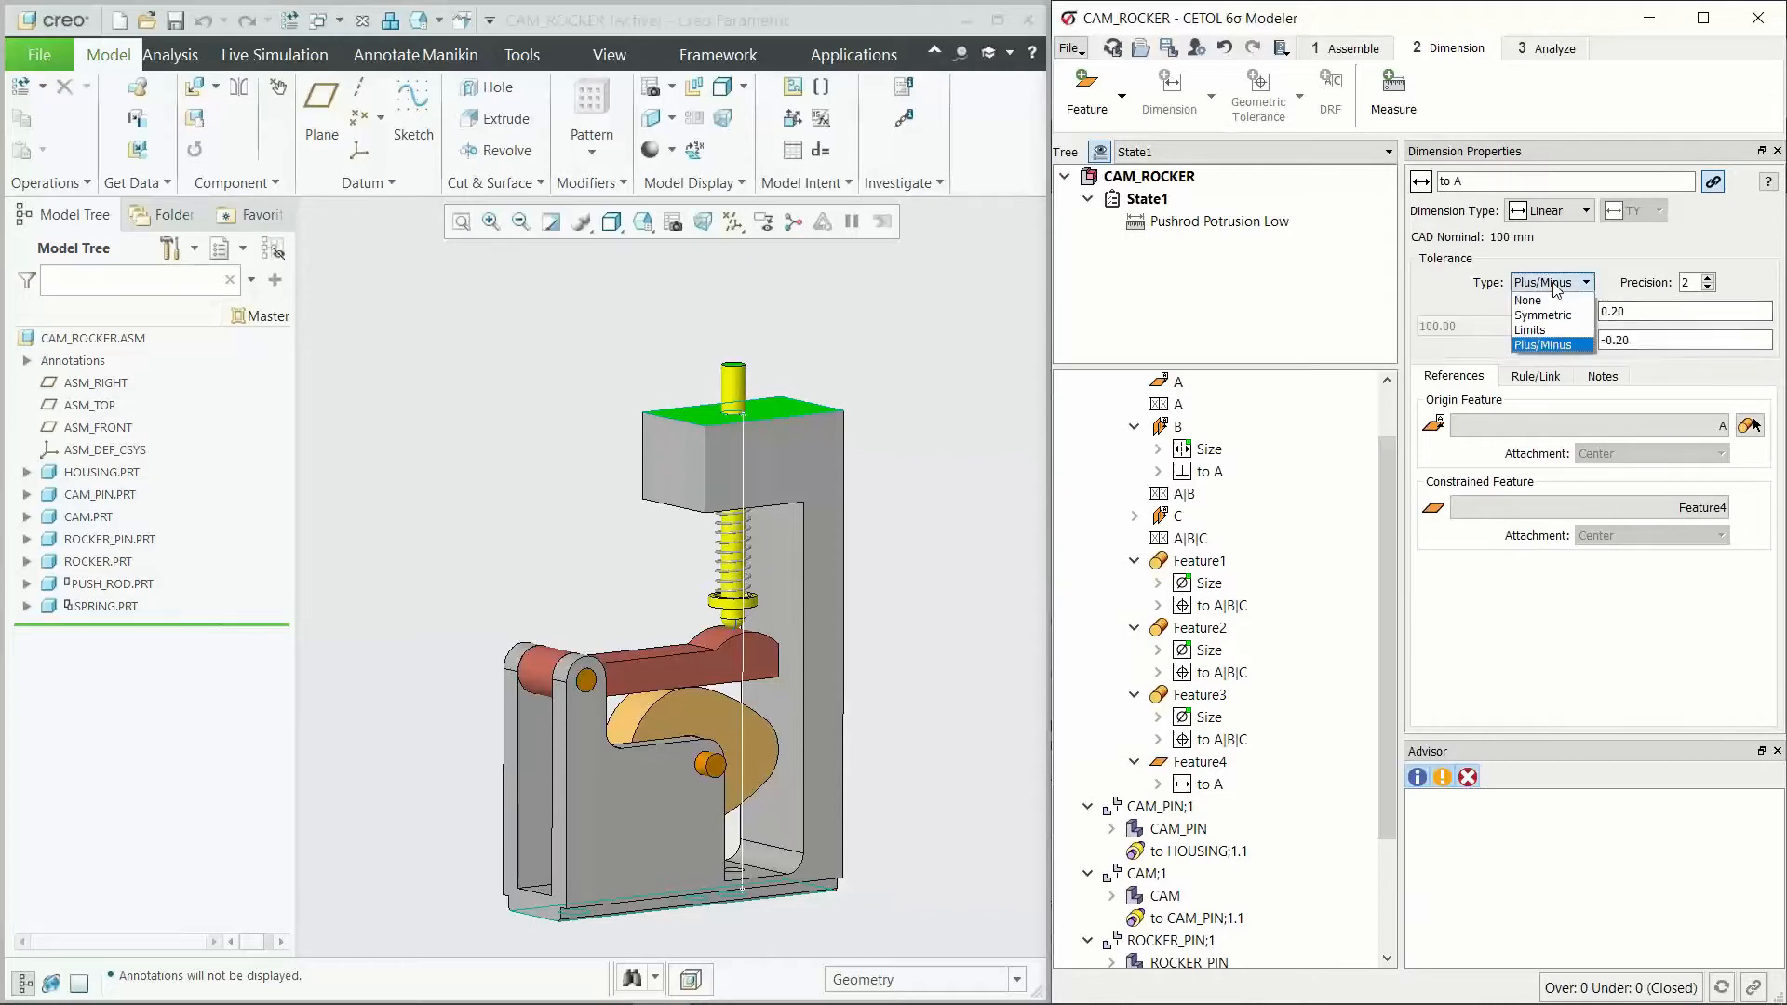
click(1556, 317)
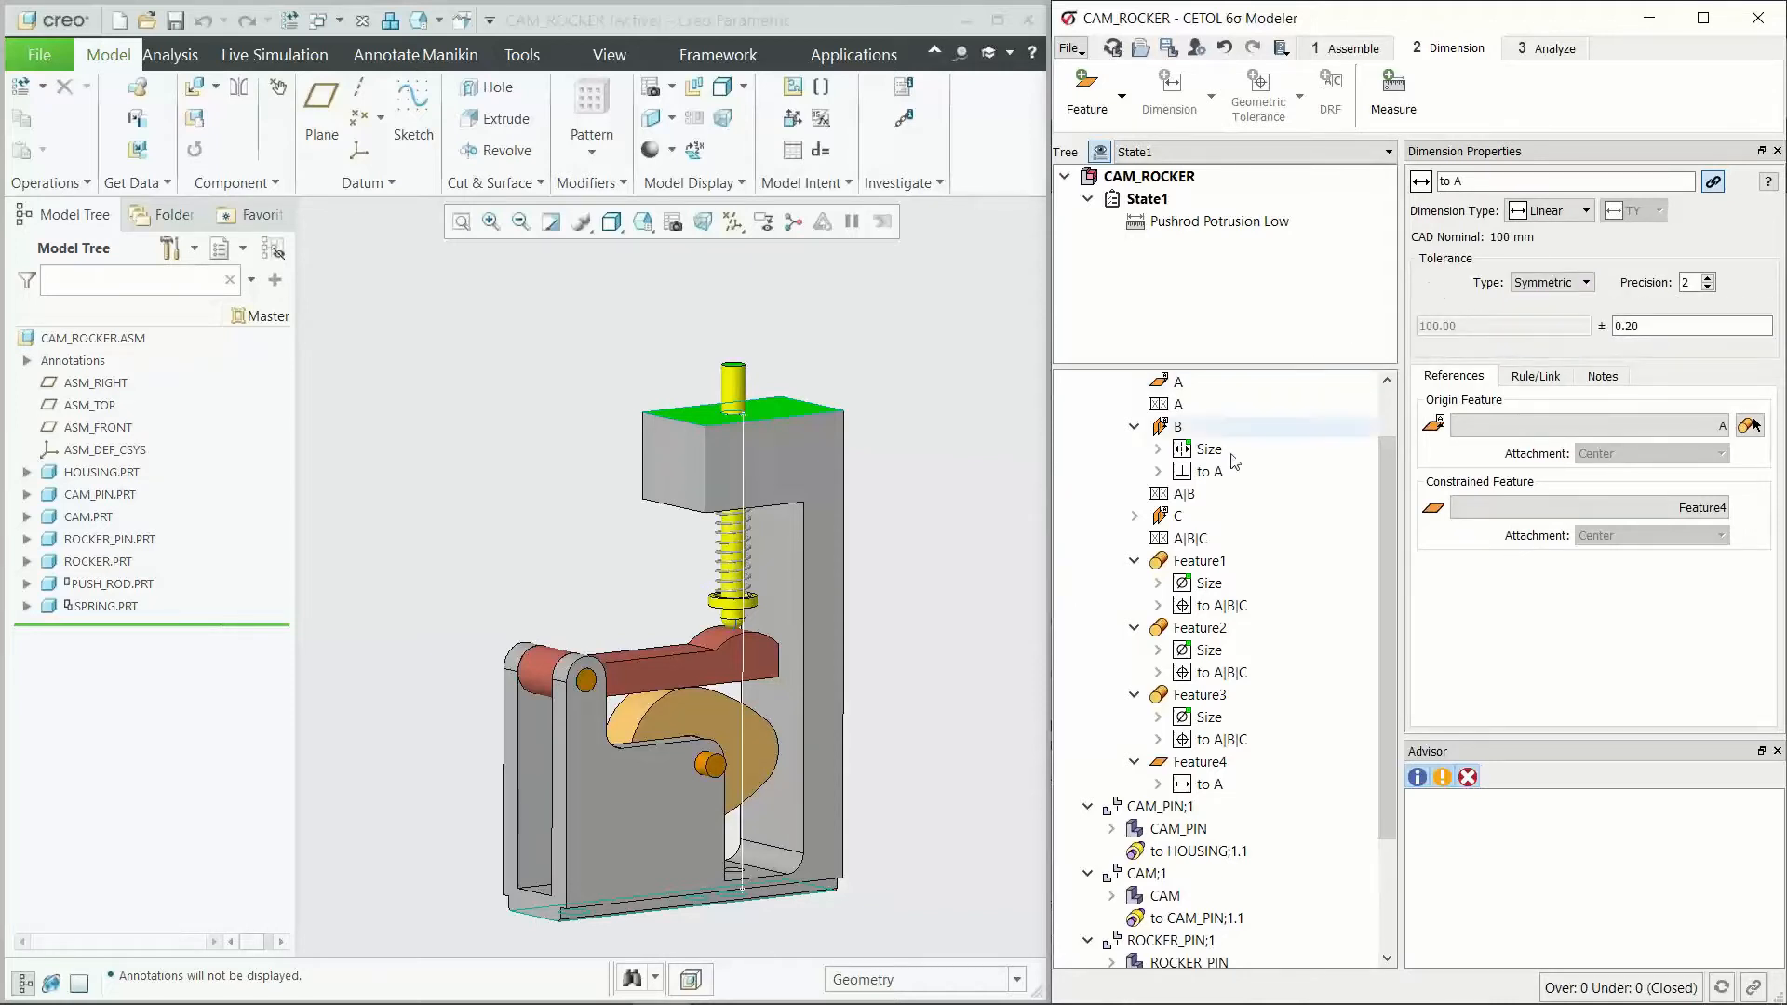
Step: Review the housing's feature list, Feature4's constraints and the properties of its dimension to A
scroll(1303, 559, up, 1)
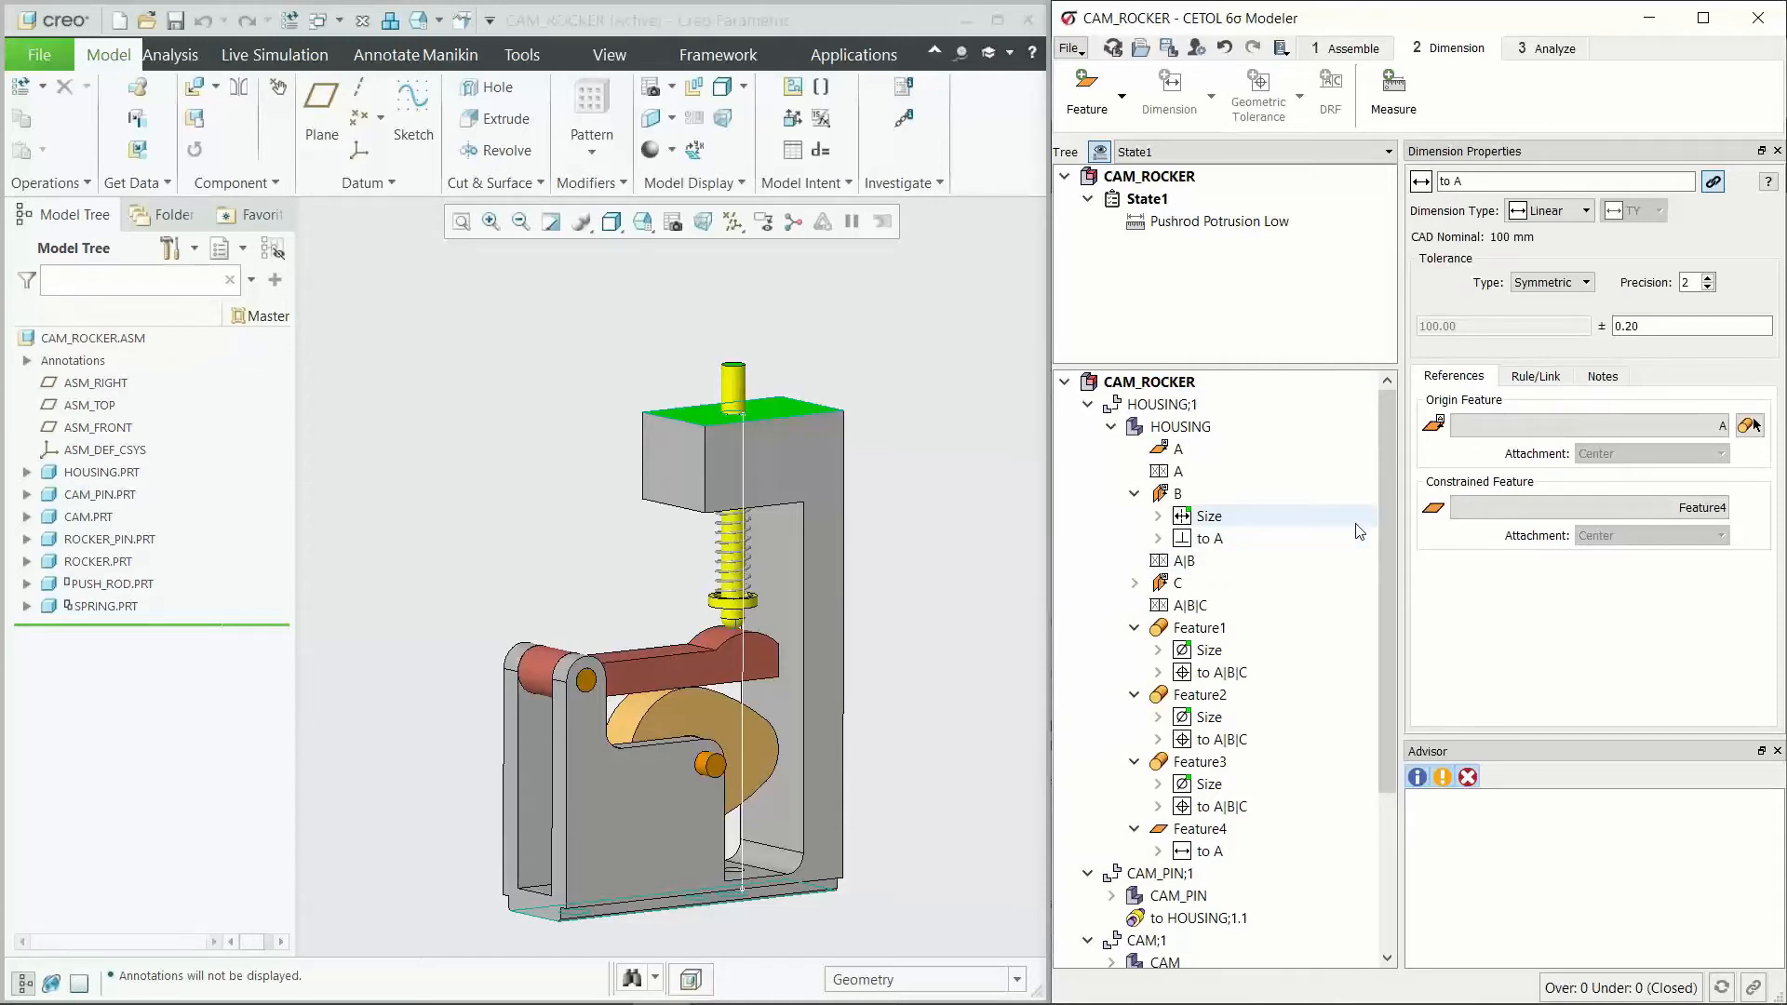
click(1225, 857)
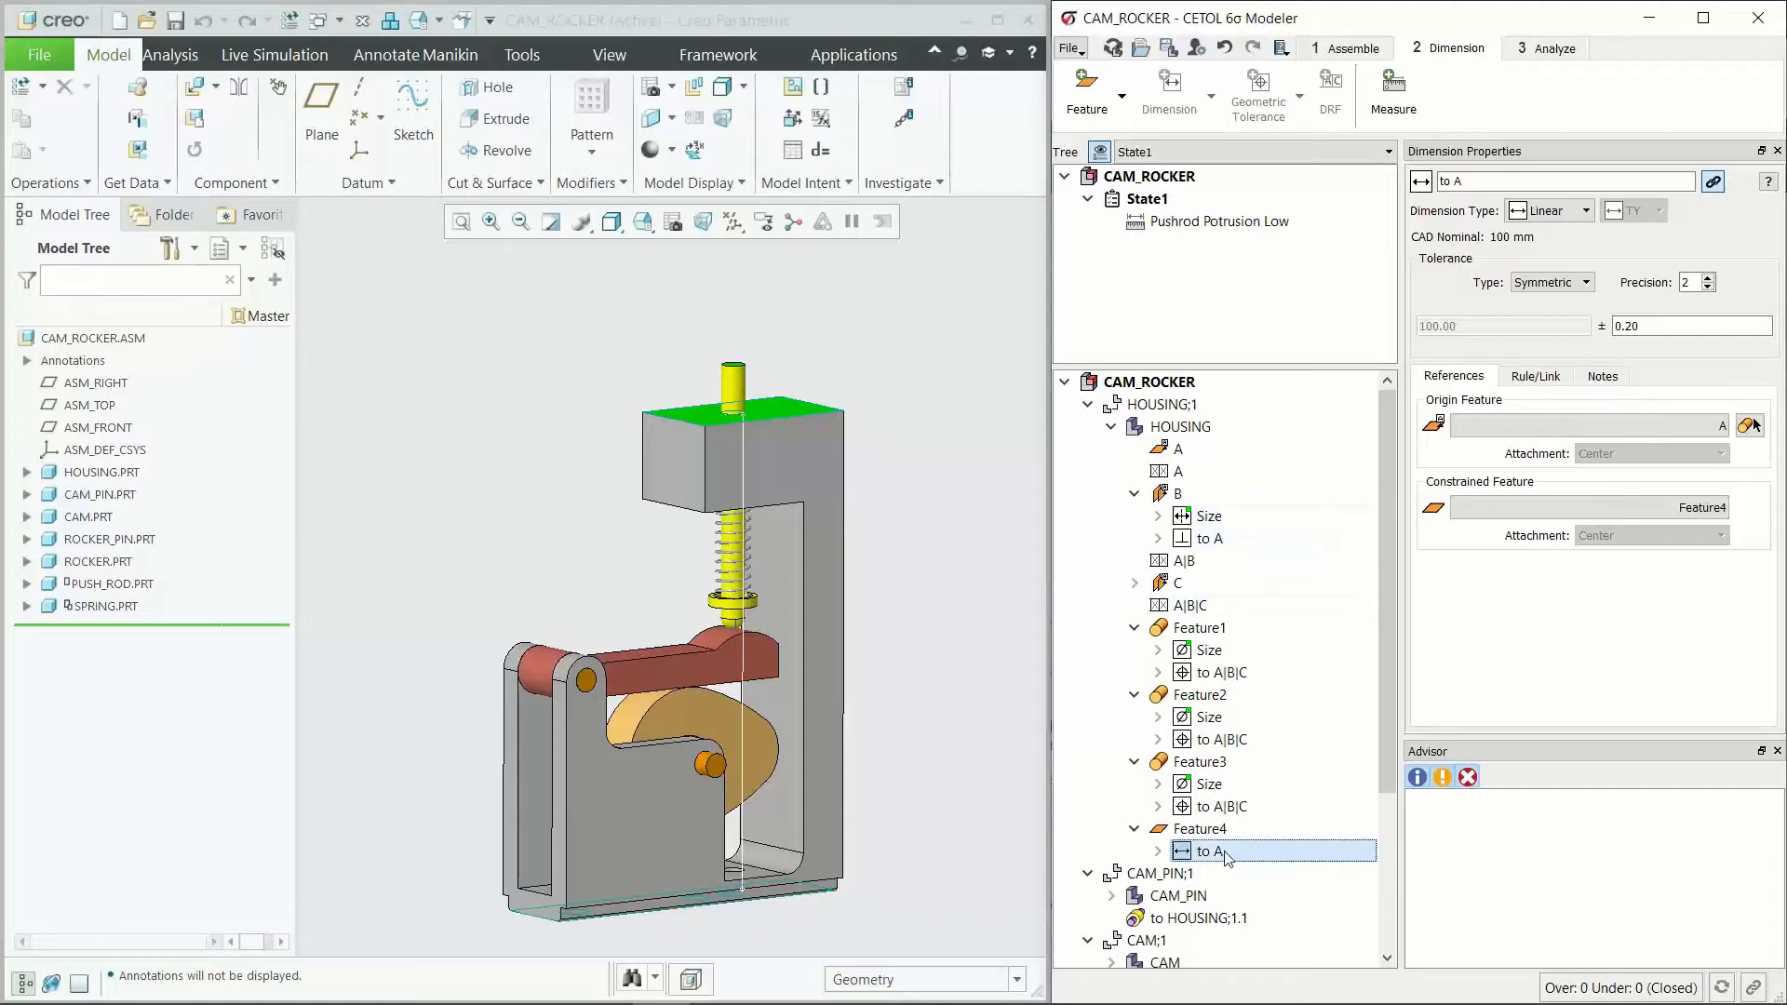
click(1219, 835)
click(1221, 853)
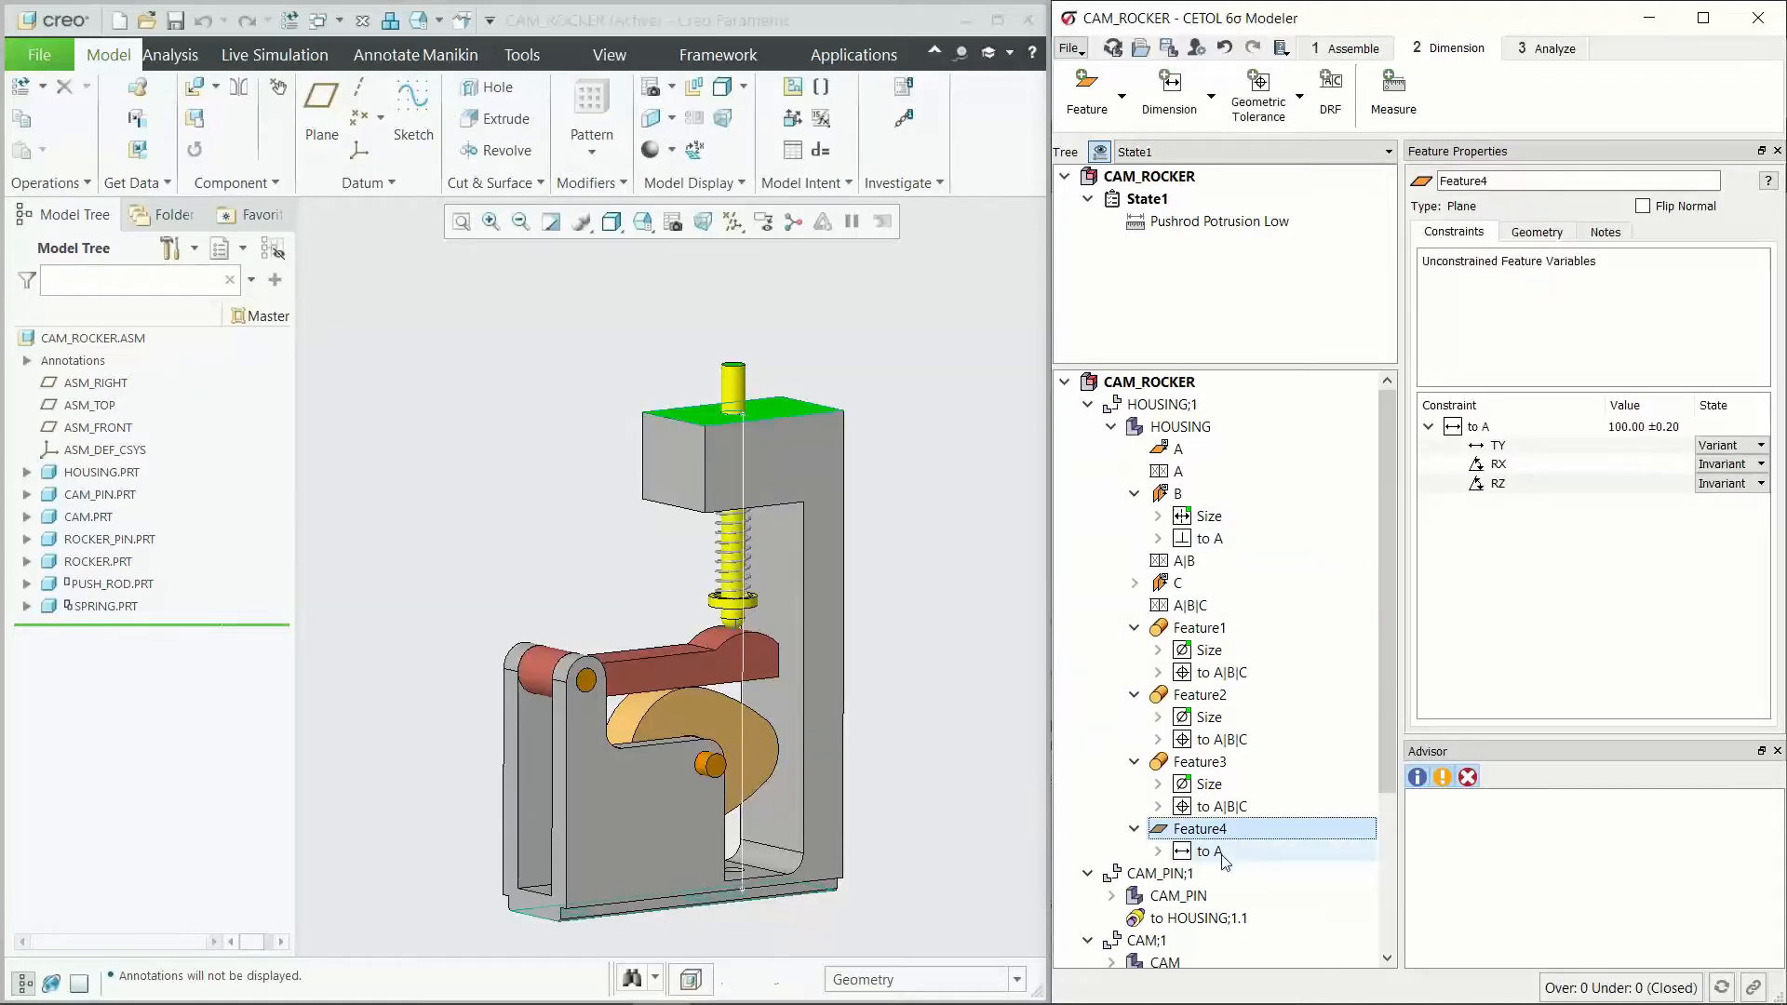
scroll(713, 849, up, 2)
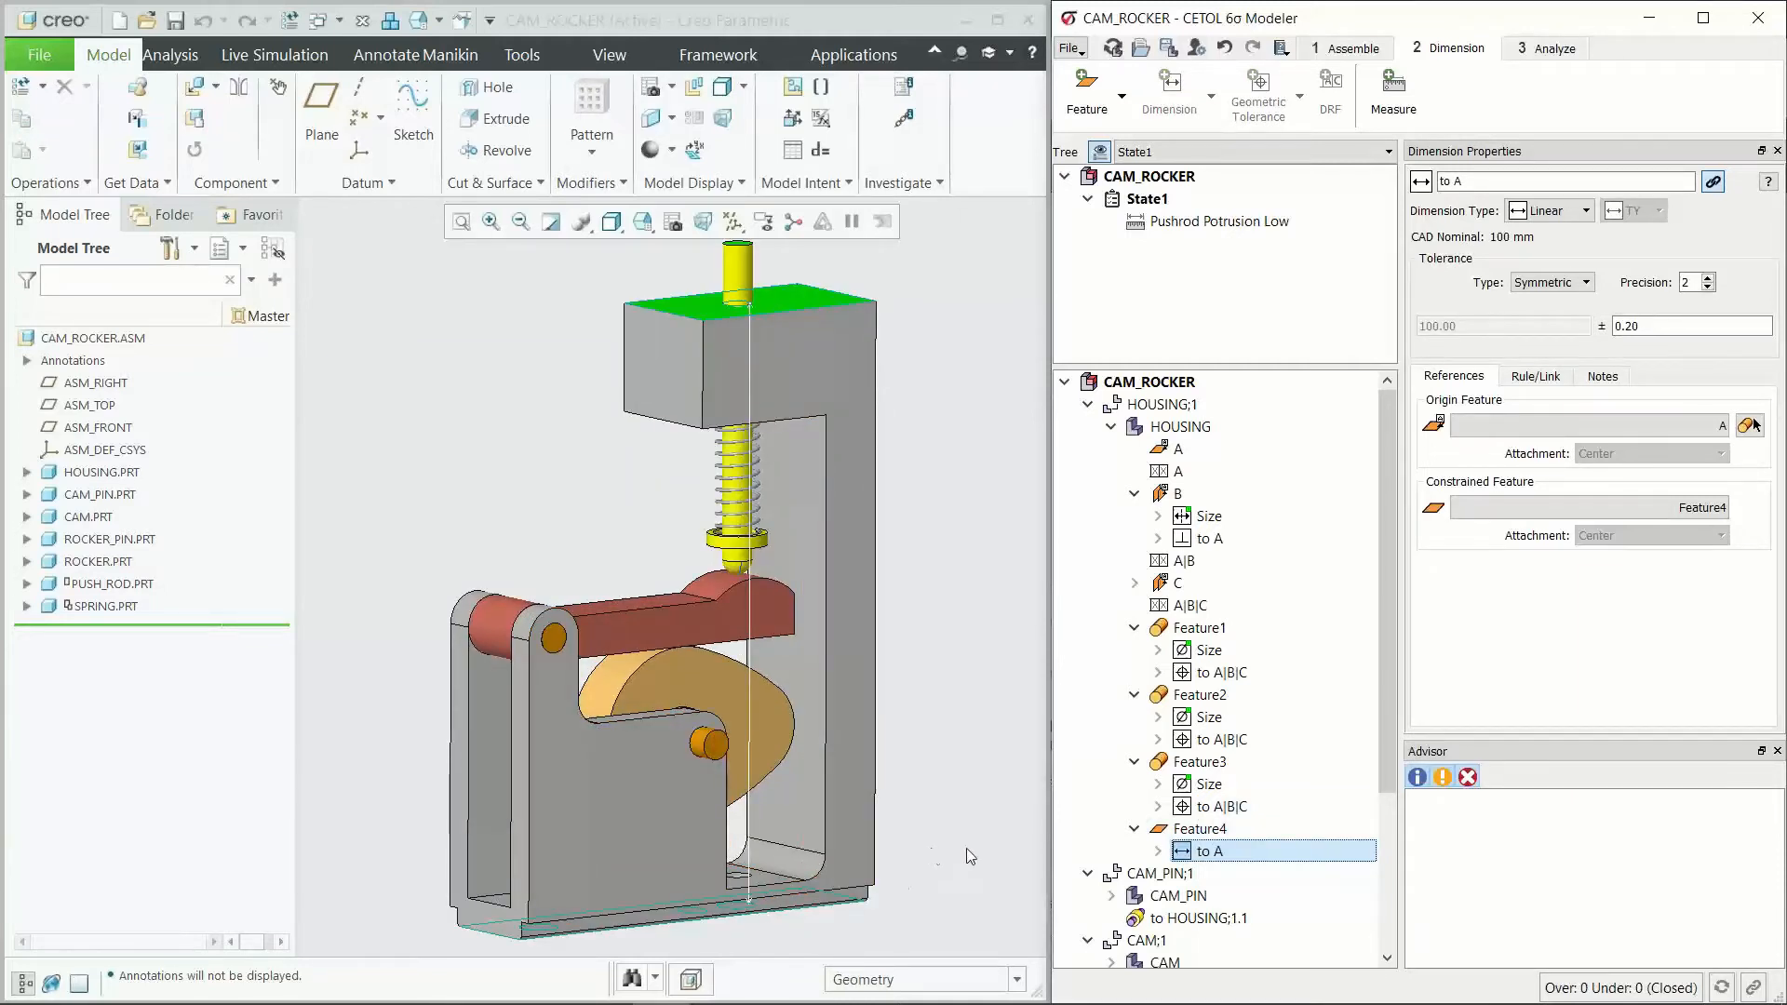
click(1203, 829)
click(1209, 853)
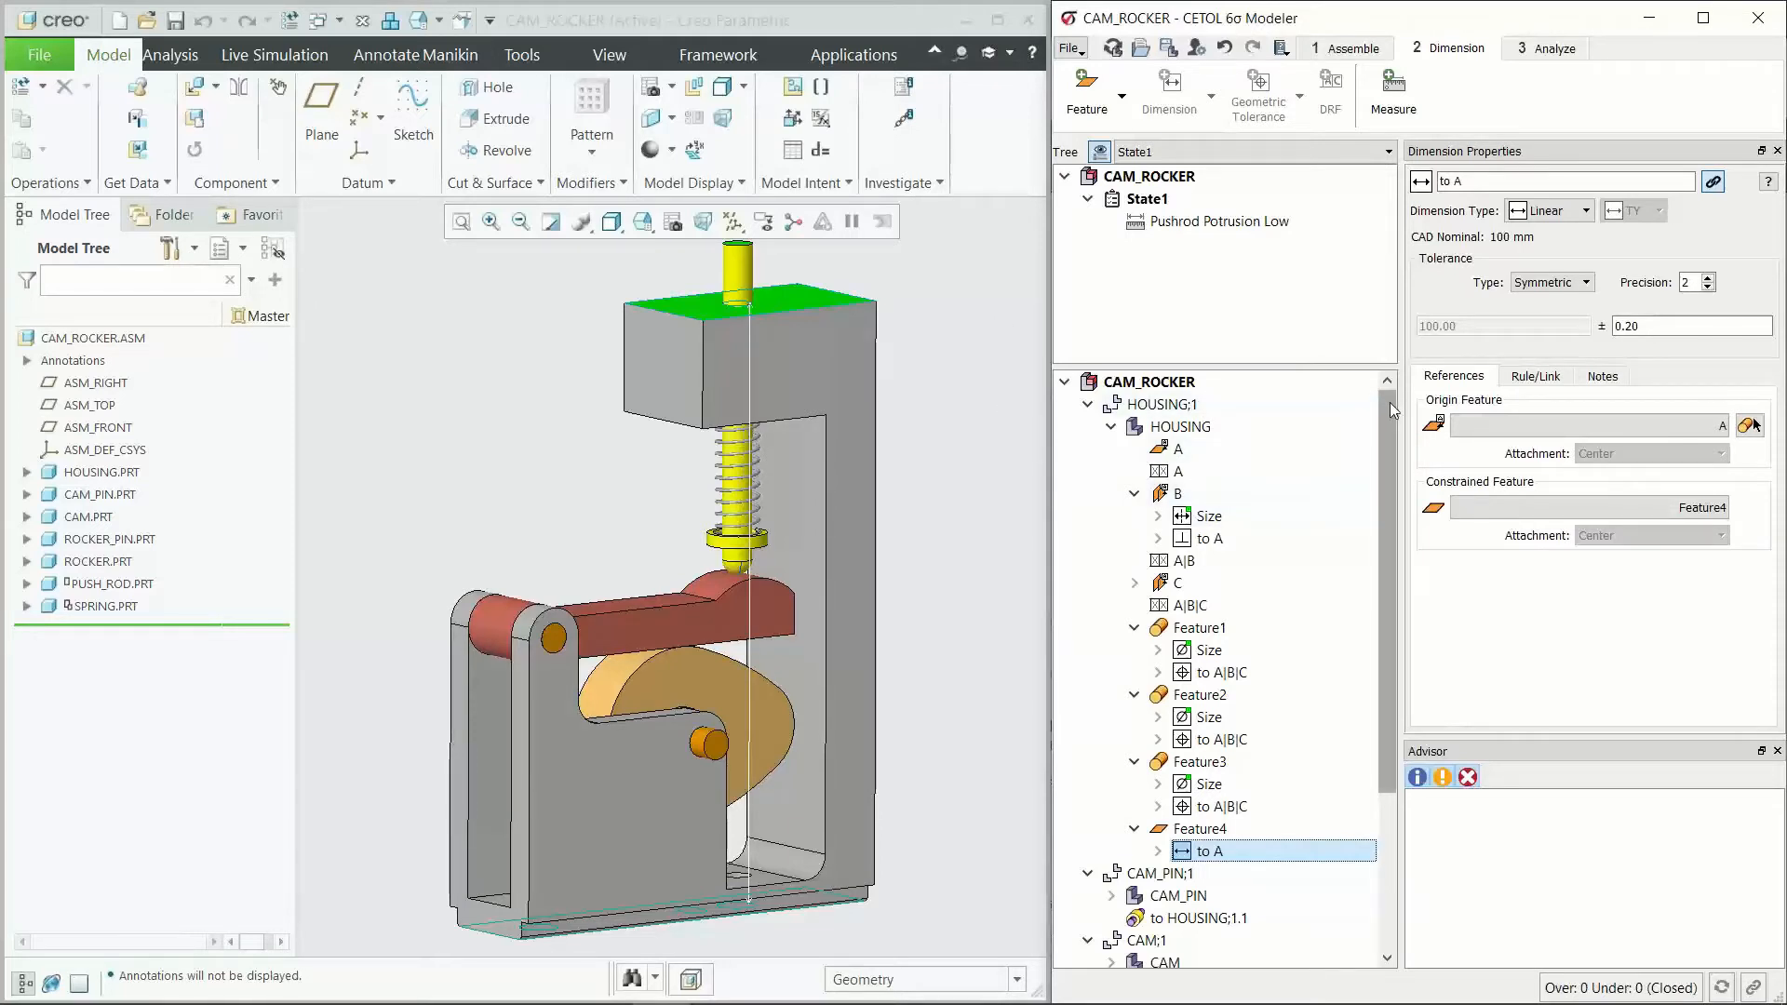
mouse_move(1389, 402)
mouse_down()
mouse_move(1391, 452)
mouse_move(1387, 388)
mouse_up()
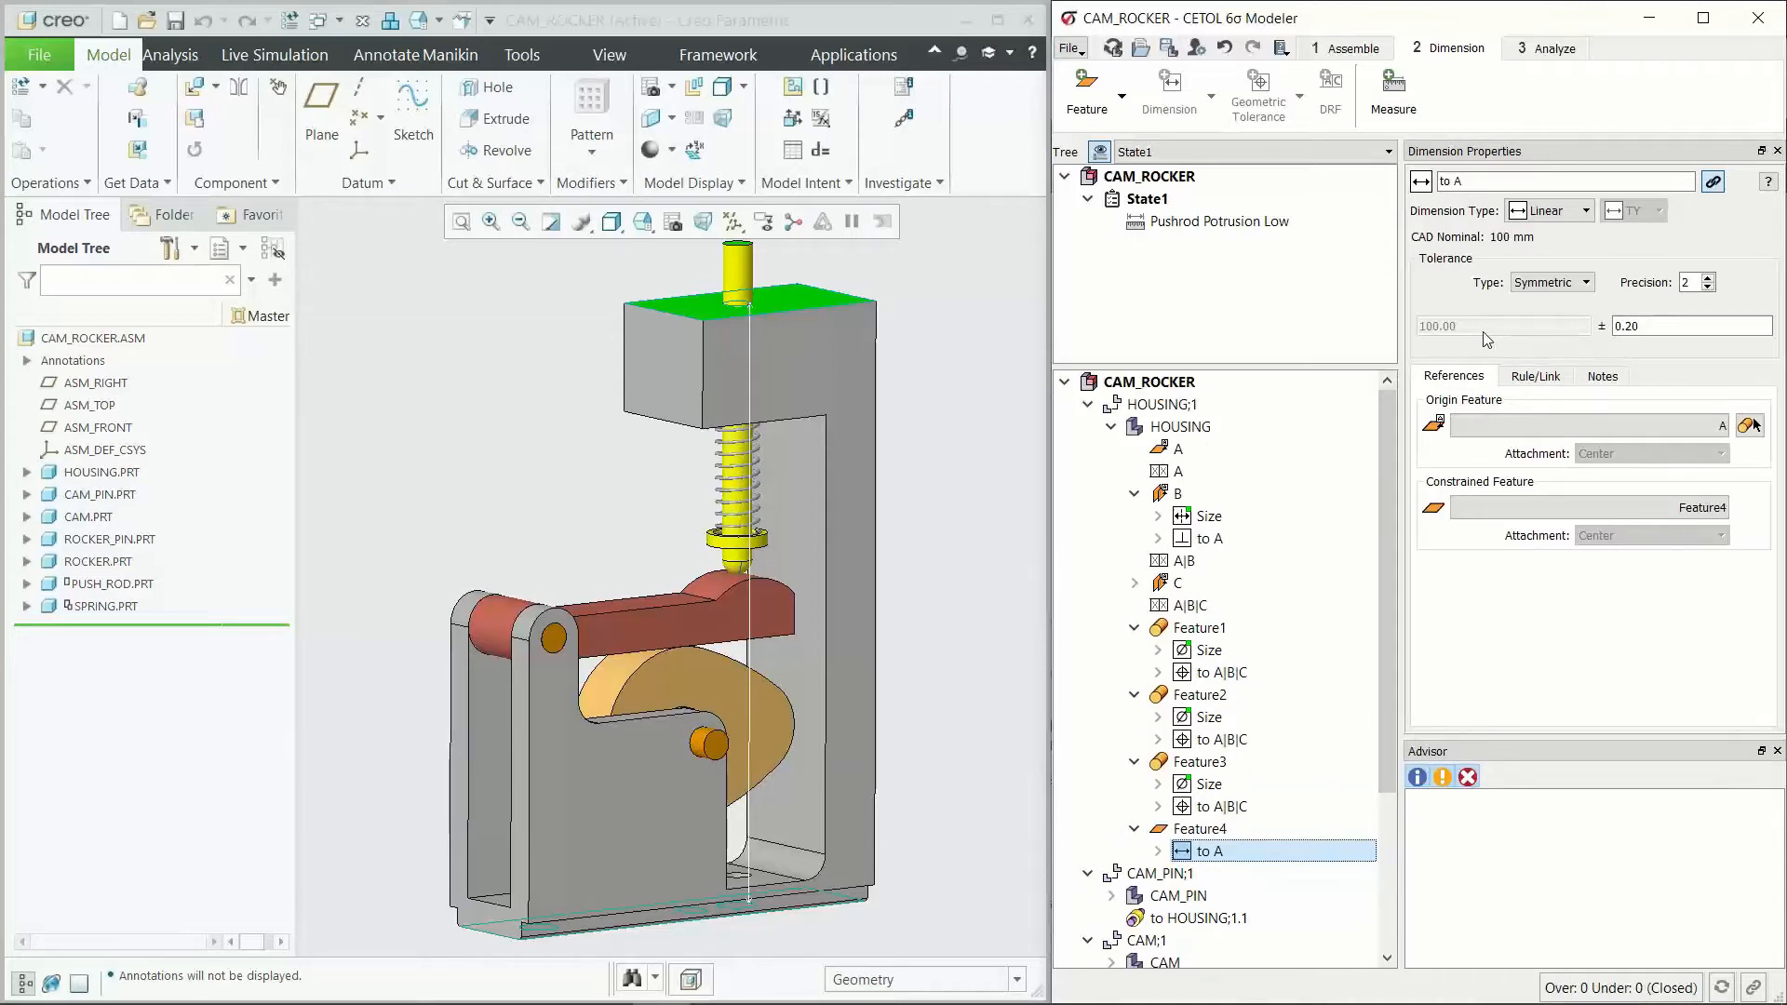
Step: Try the None tolerance type on Feature4's dimension to A and restore Symmetric
click(1527, 289)
click(1535, 300)
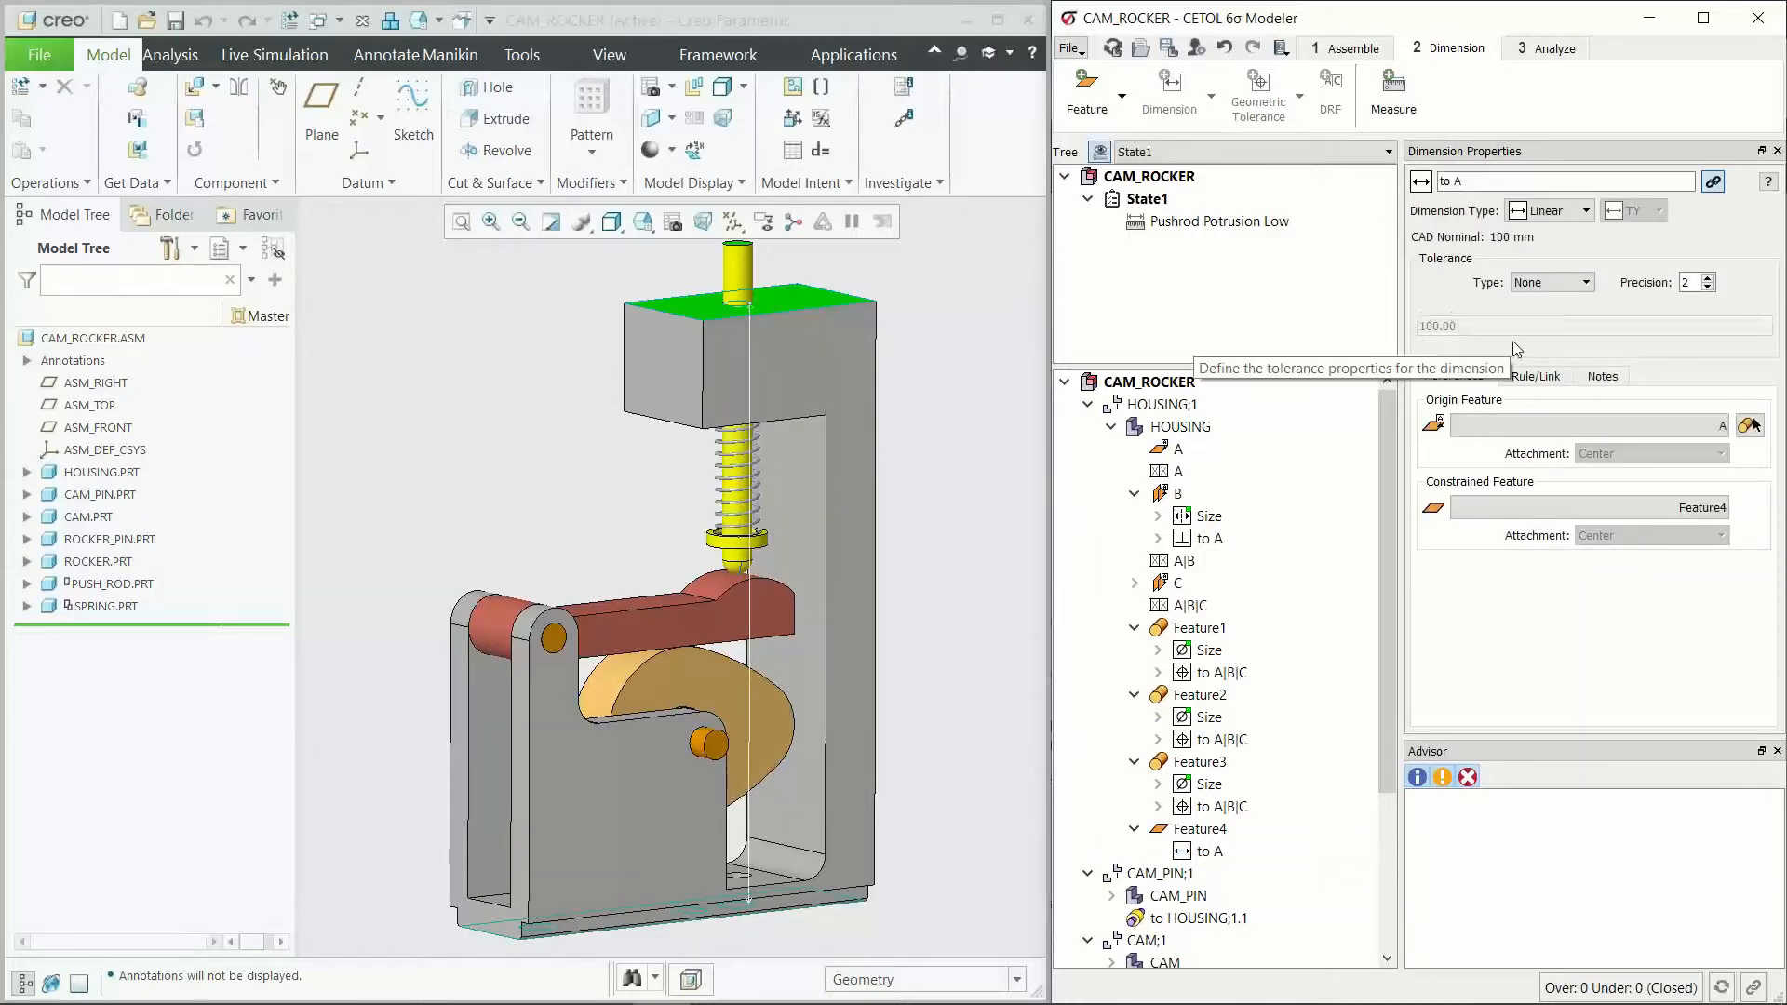
click(1569, 288)
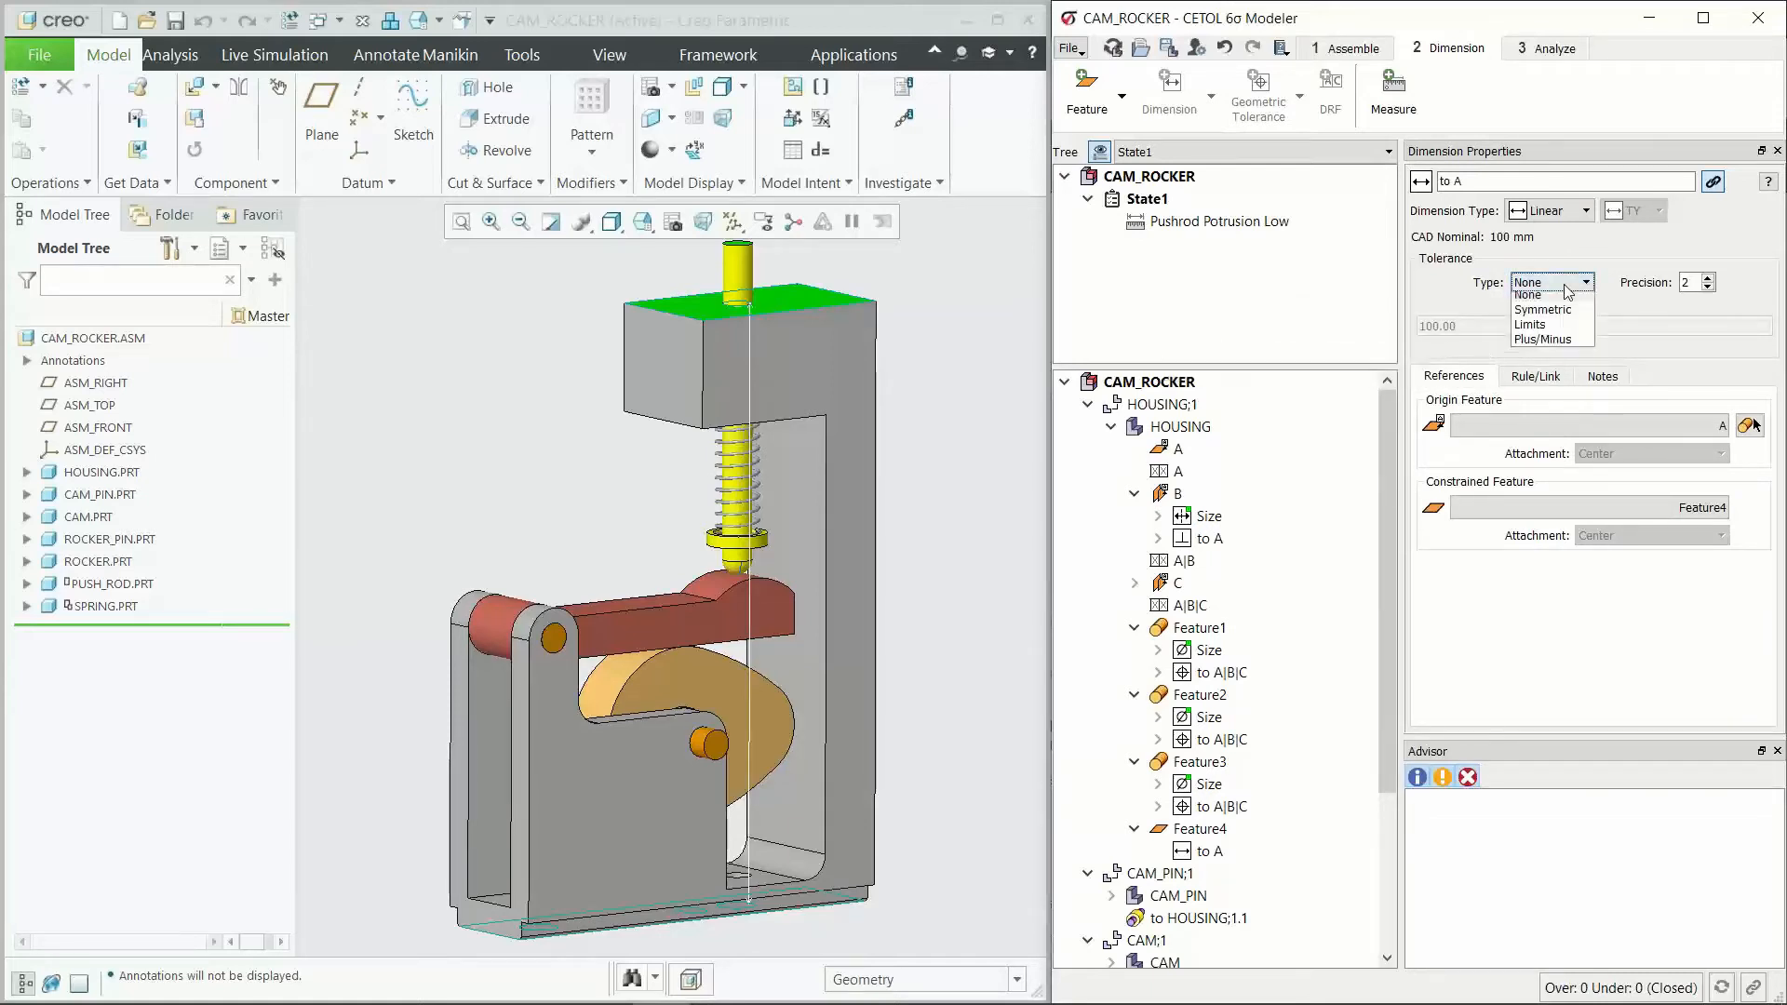
click(1569, 316)
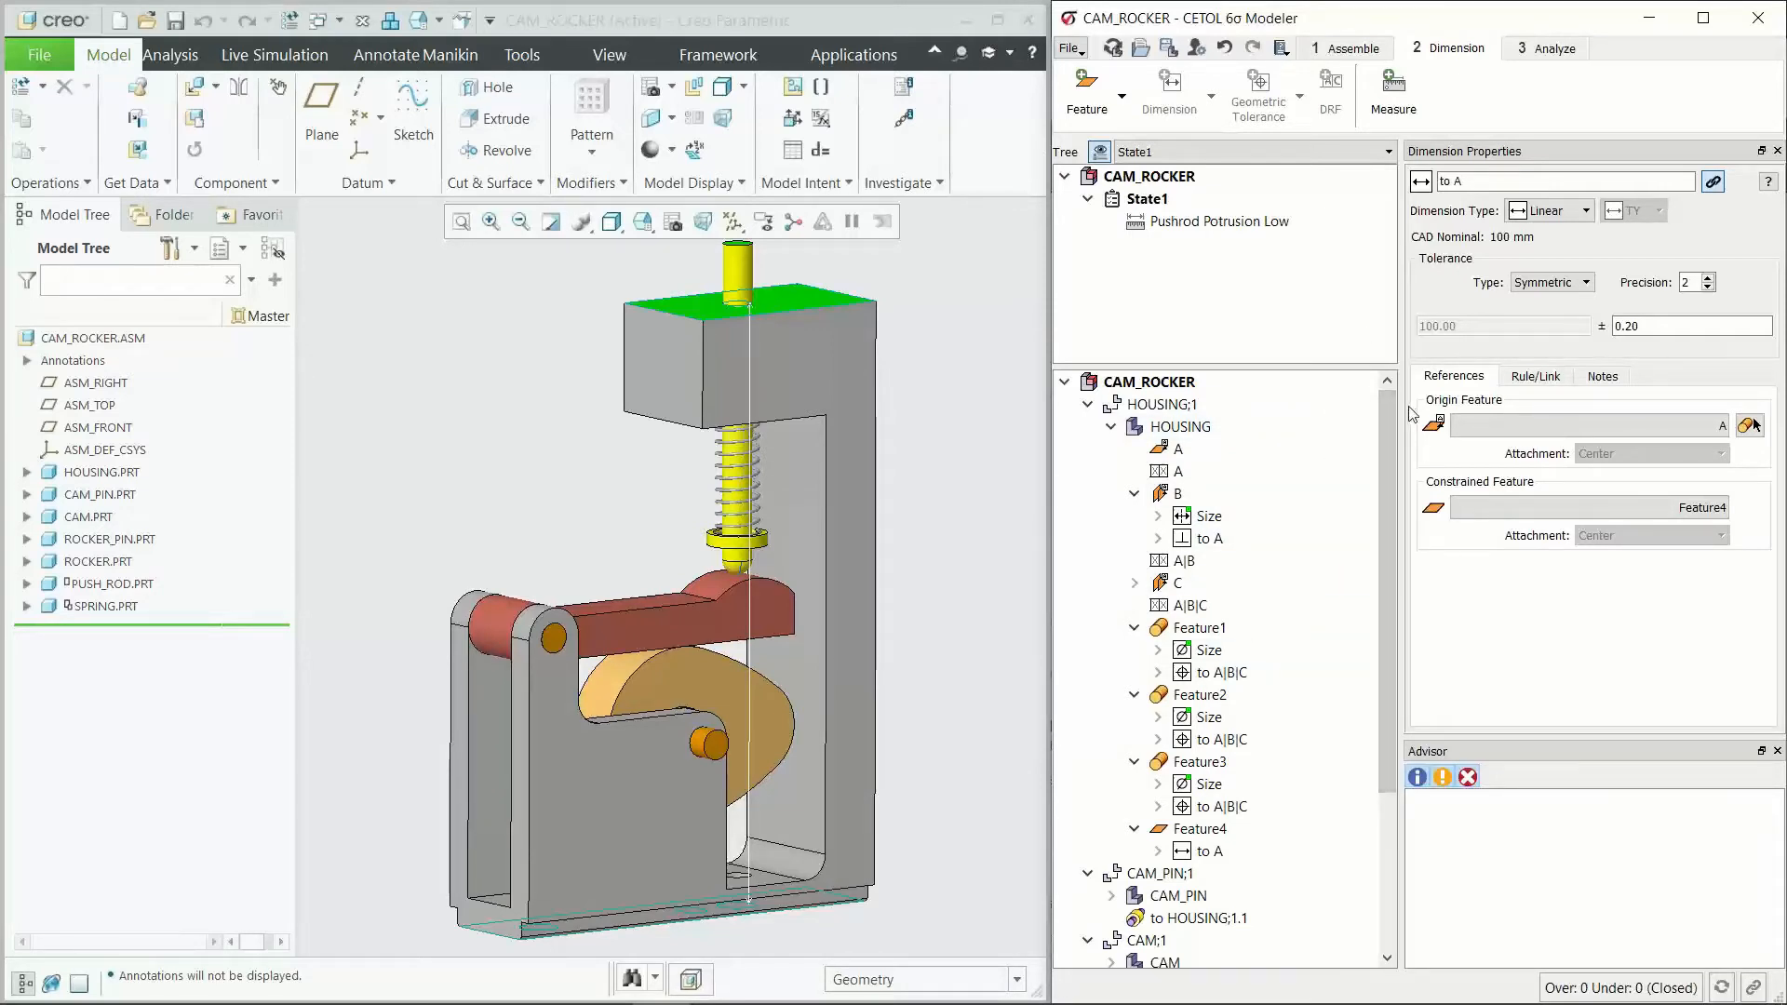
Step: Collapse the HOUSING part's features in the model tree and switch to the Assemble stage
drag(1391, 415, 1375, 595)
scroll(1375, 596, up, 5)
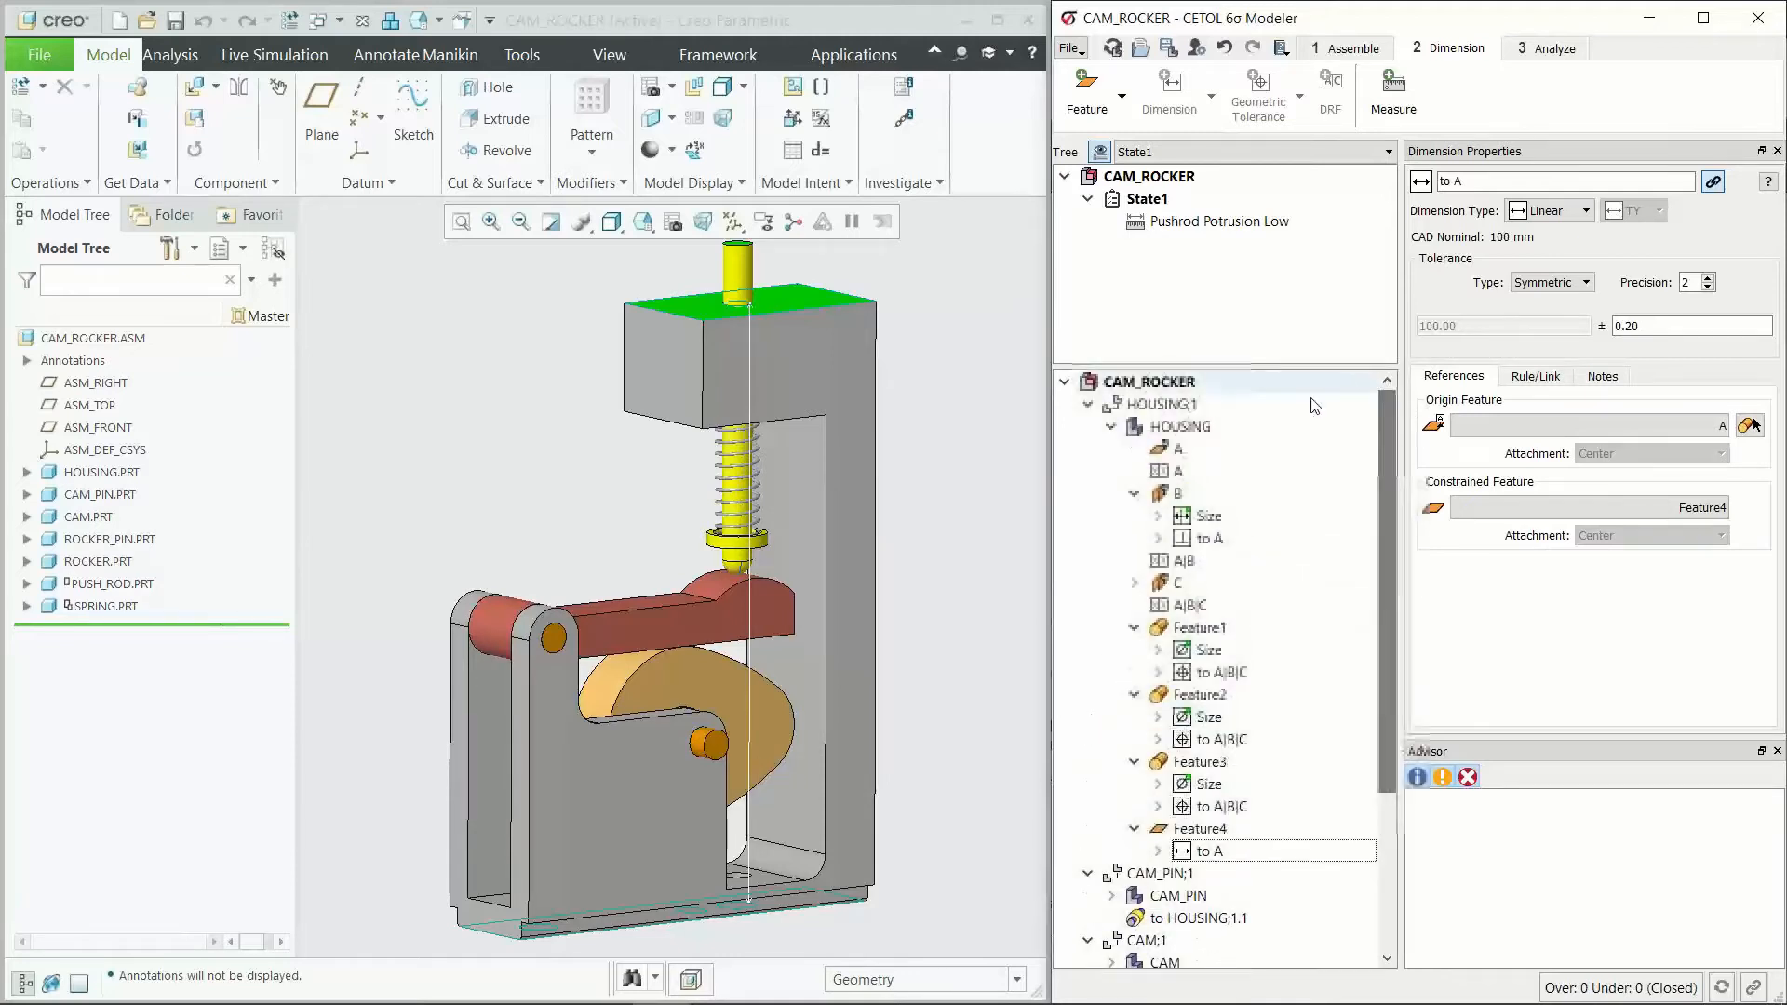
click(1111, 426)
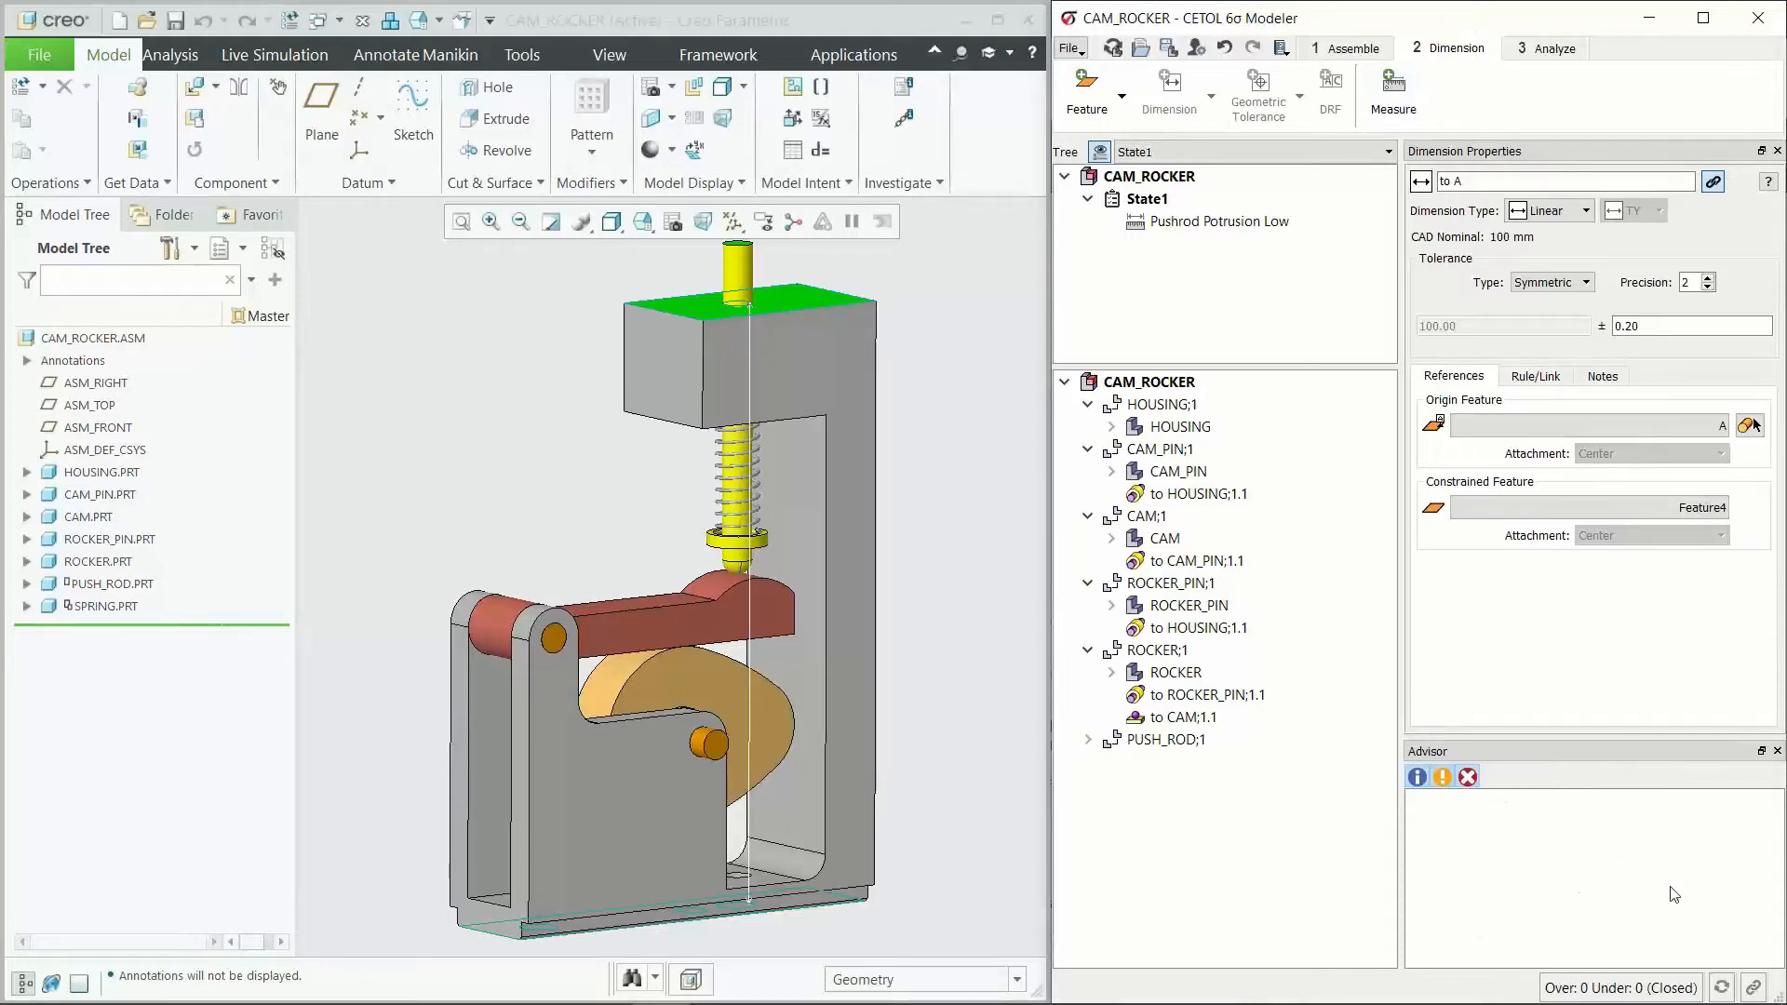
click(1346, 47)
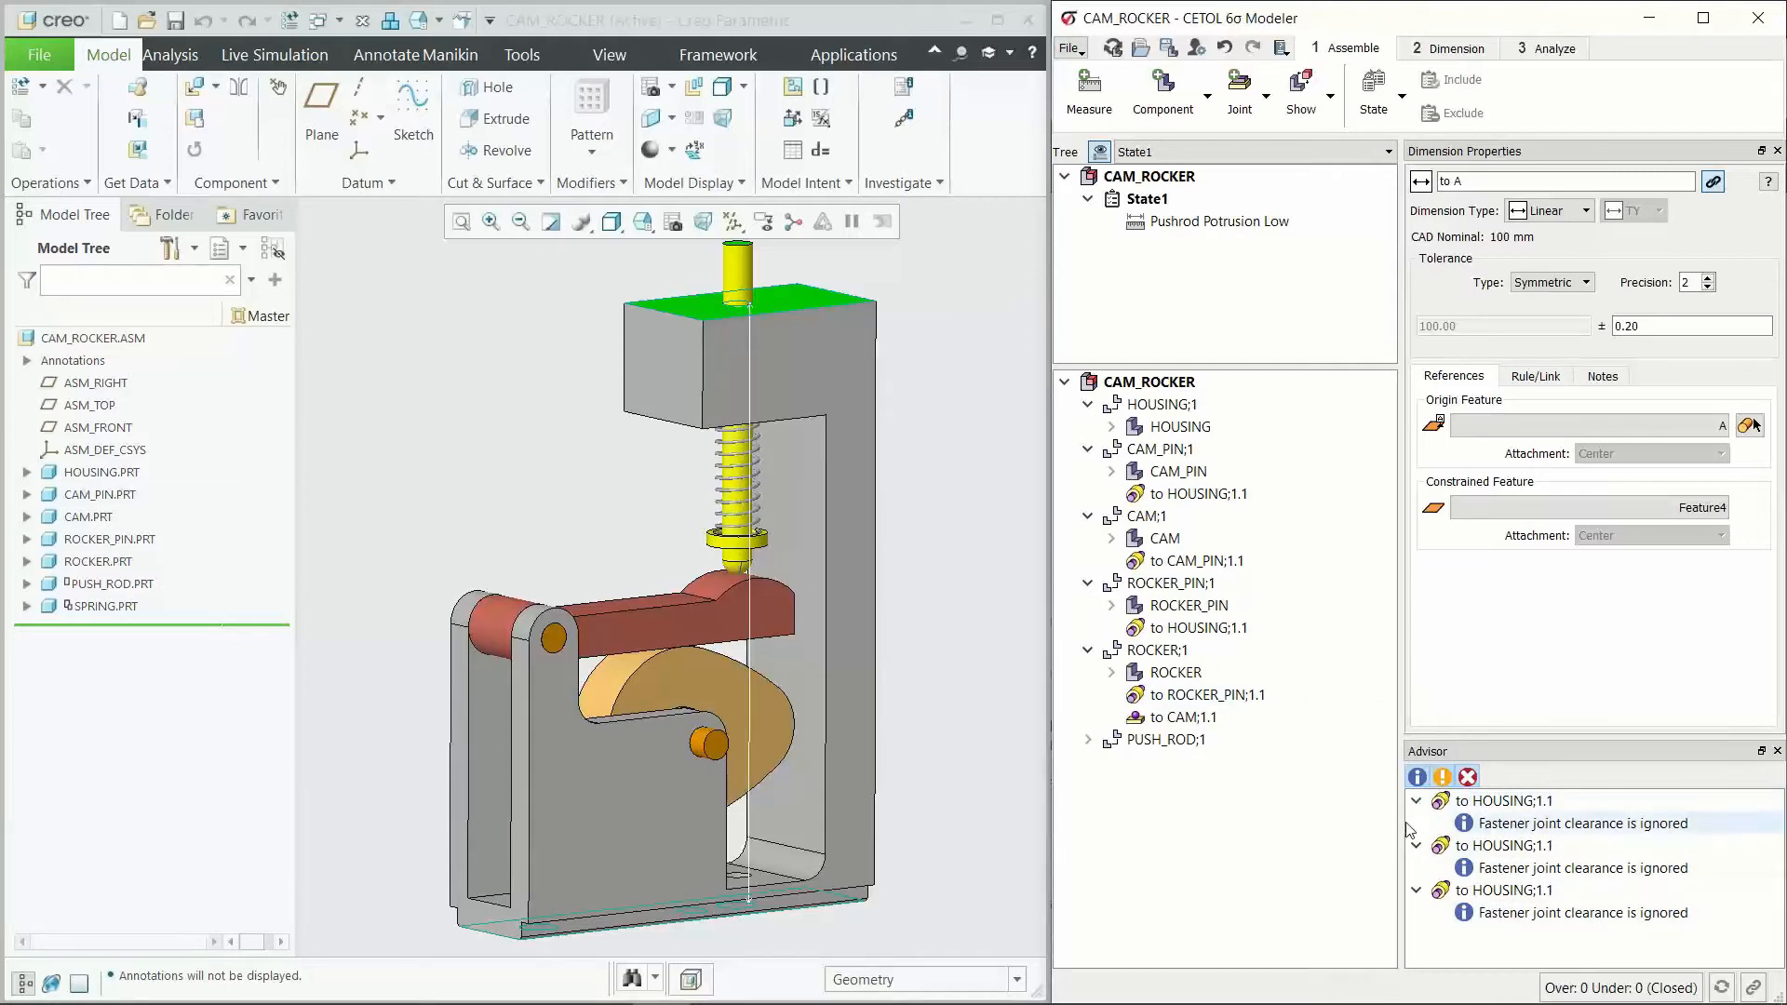
Step: Read the help on the "Fastener joint clearance is ignored" message for the CAM_PIN joint to HOUSING, and close it
click(1571, 825)
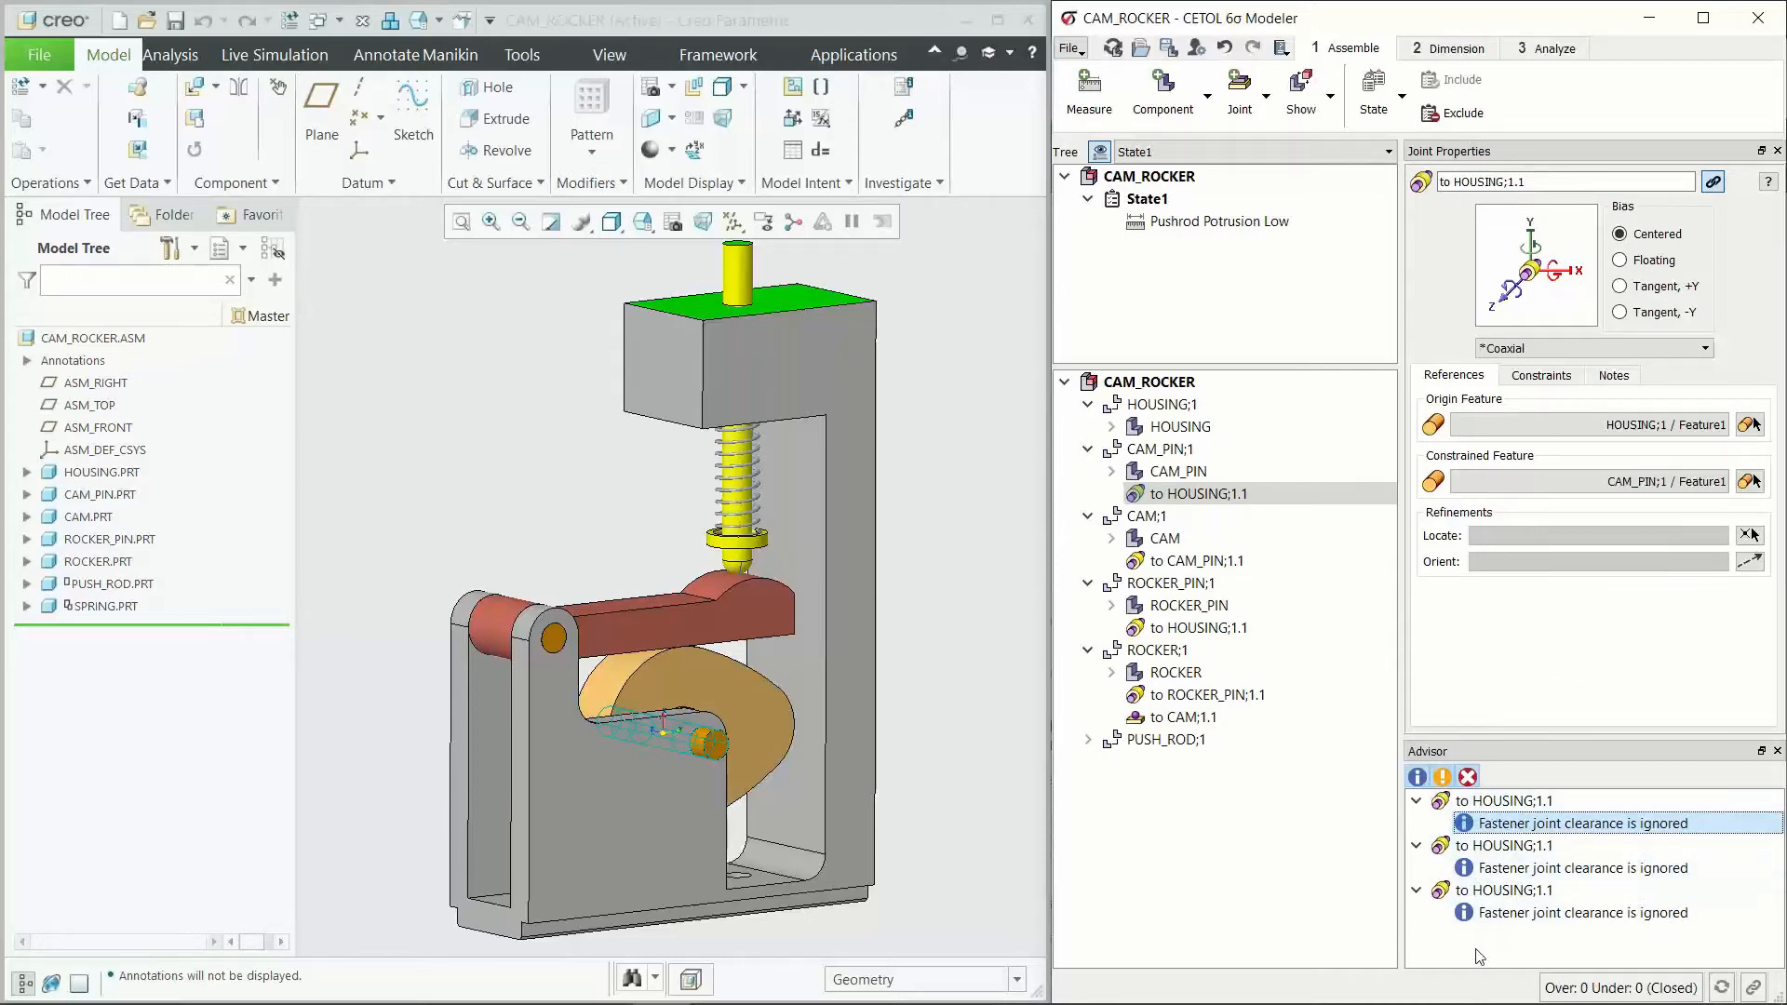
double_click(1531, 824)
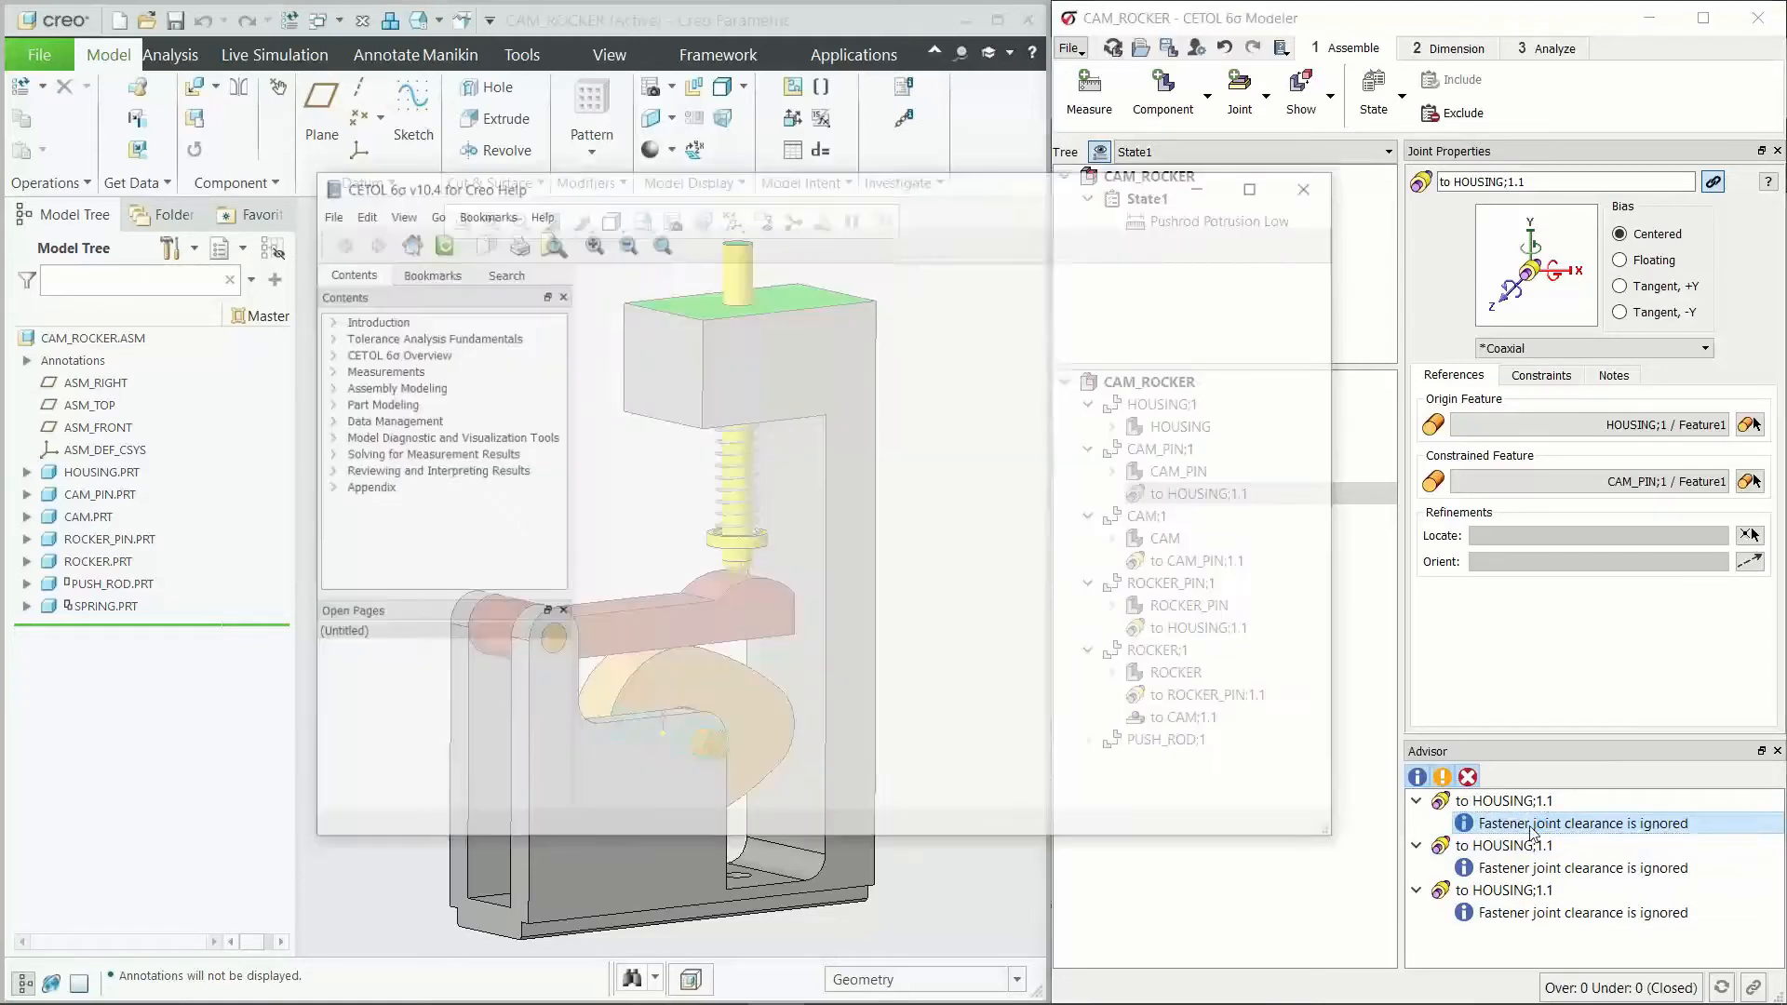
drag(938, 183, 918, 163)
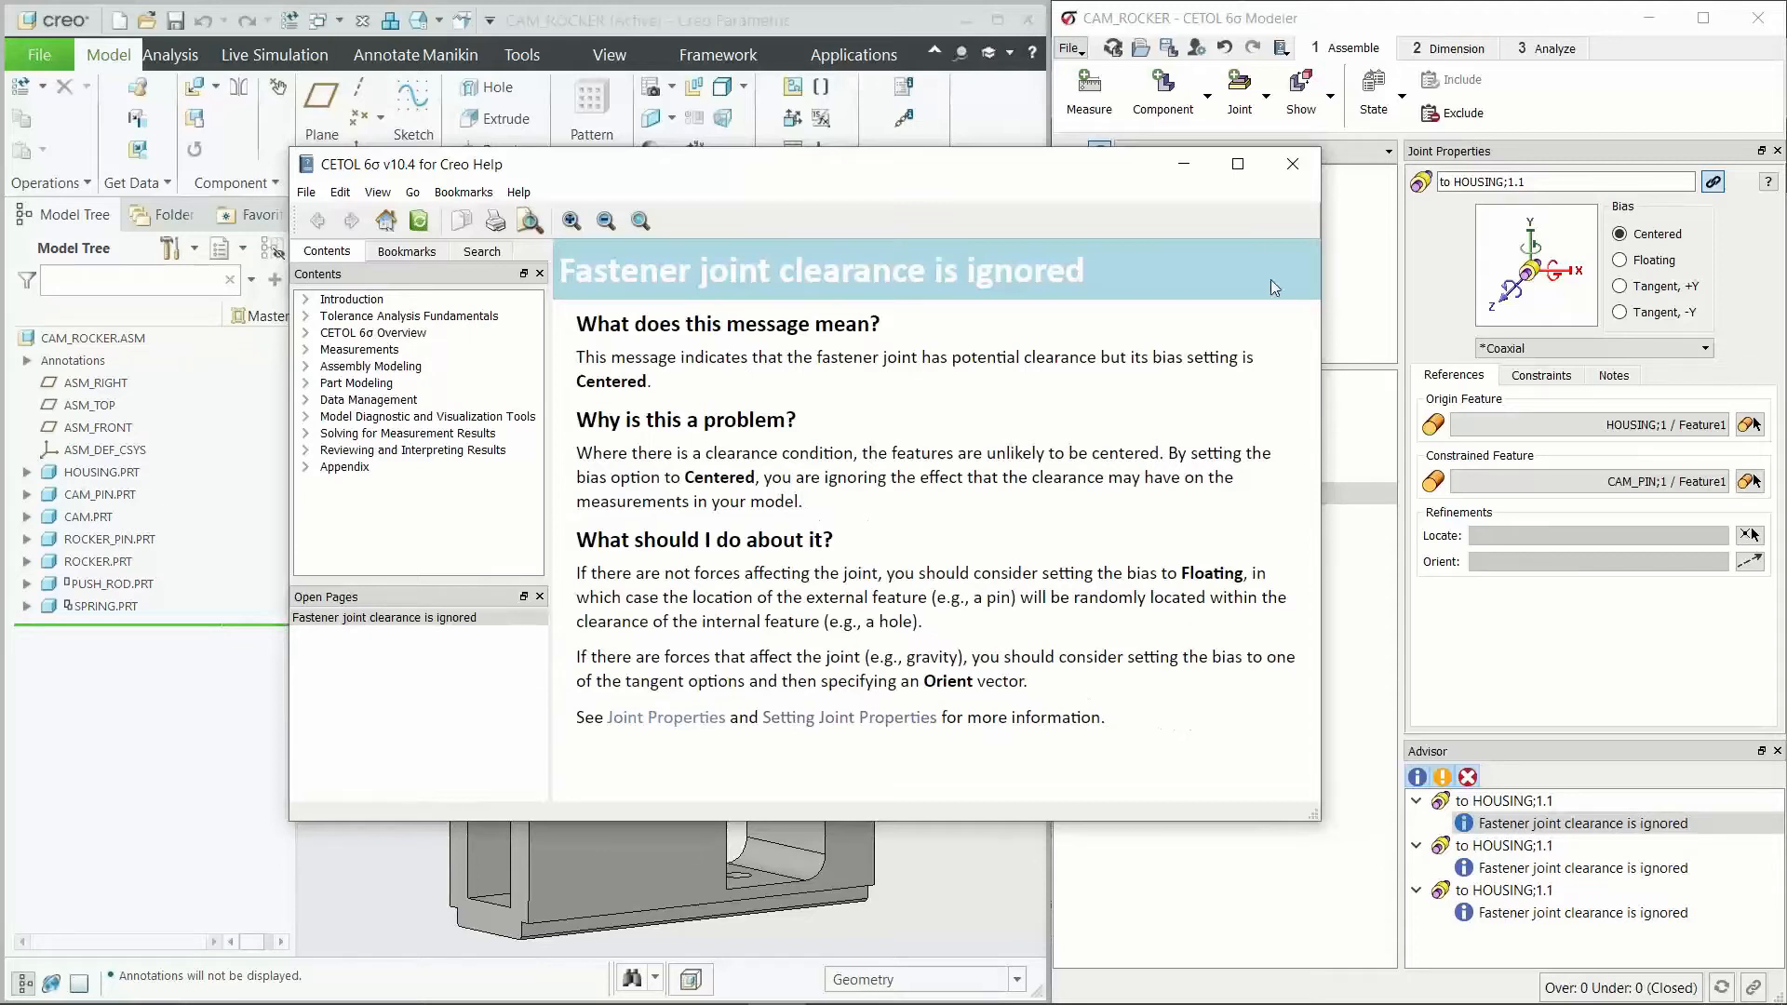
click(1292, 164)
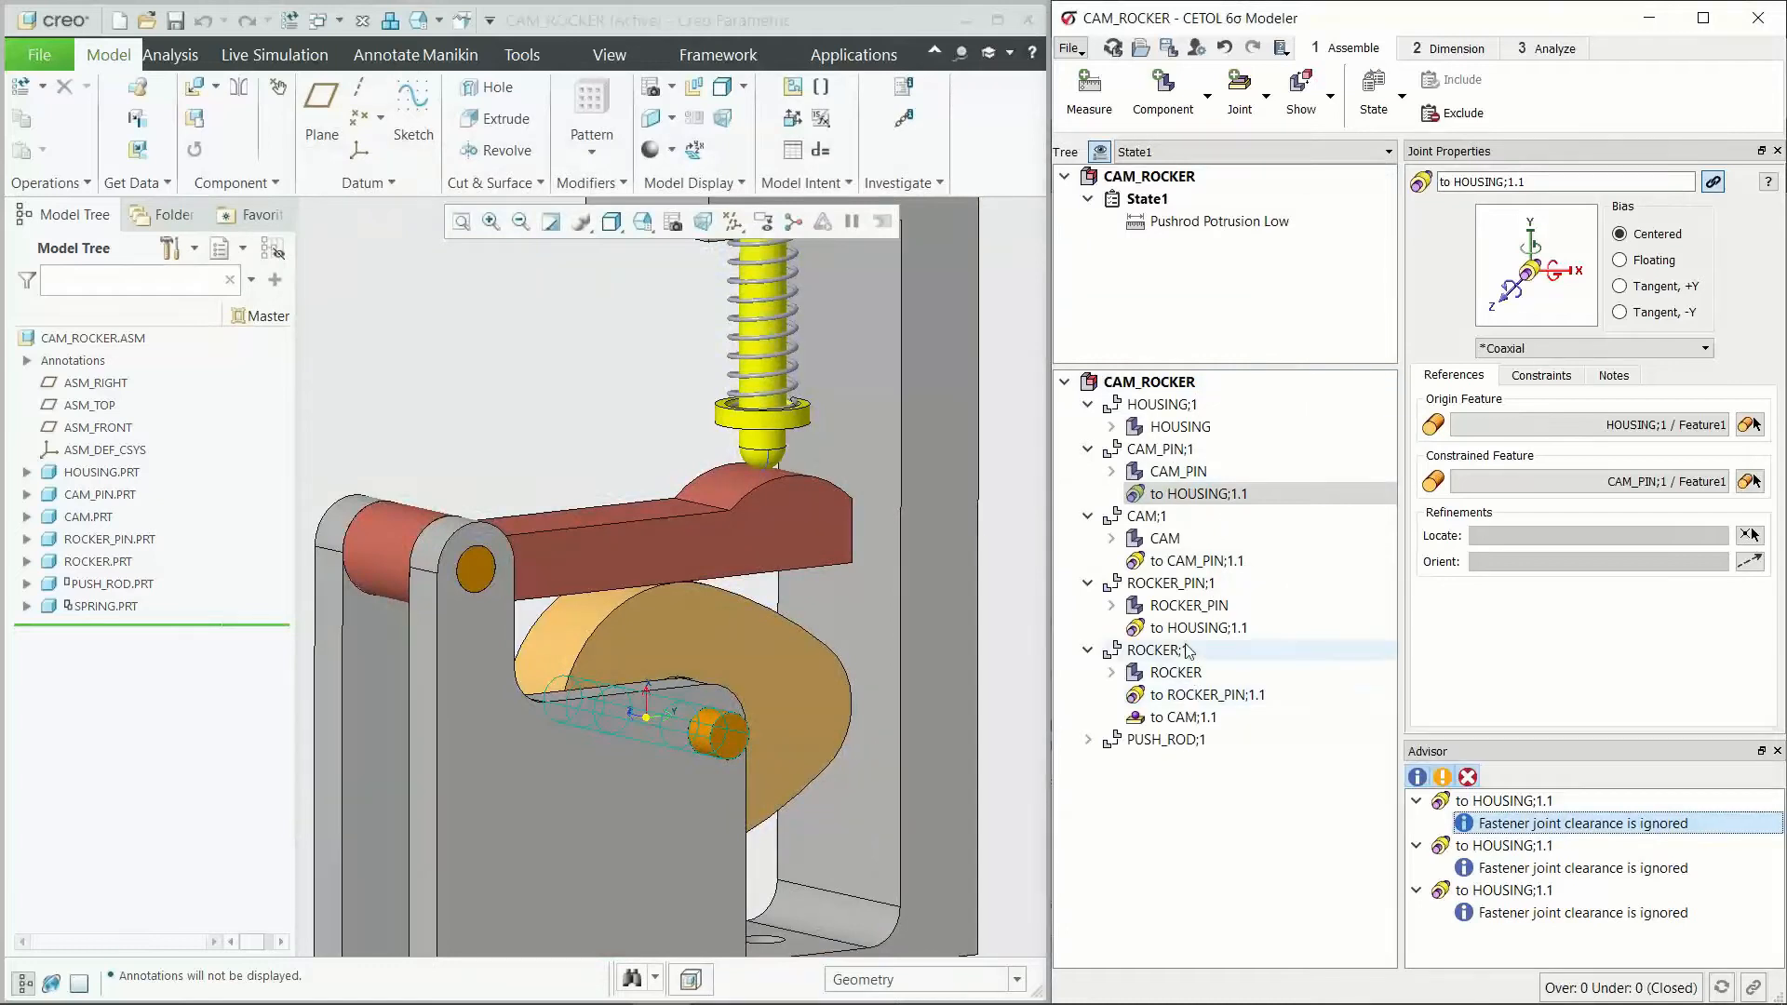
Step: Examine the axis directions of the CAM_PIN joint in the housing hole, at an angle and face-on
scroll(686, 772, up, 4)
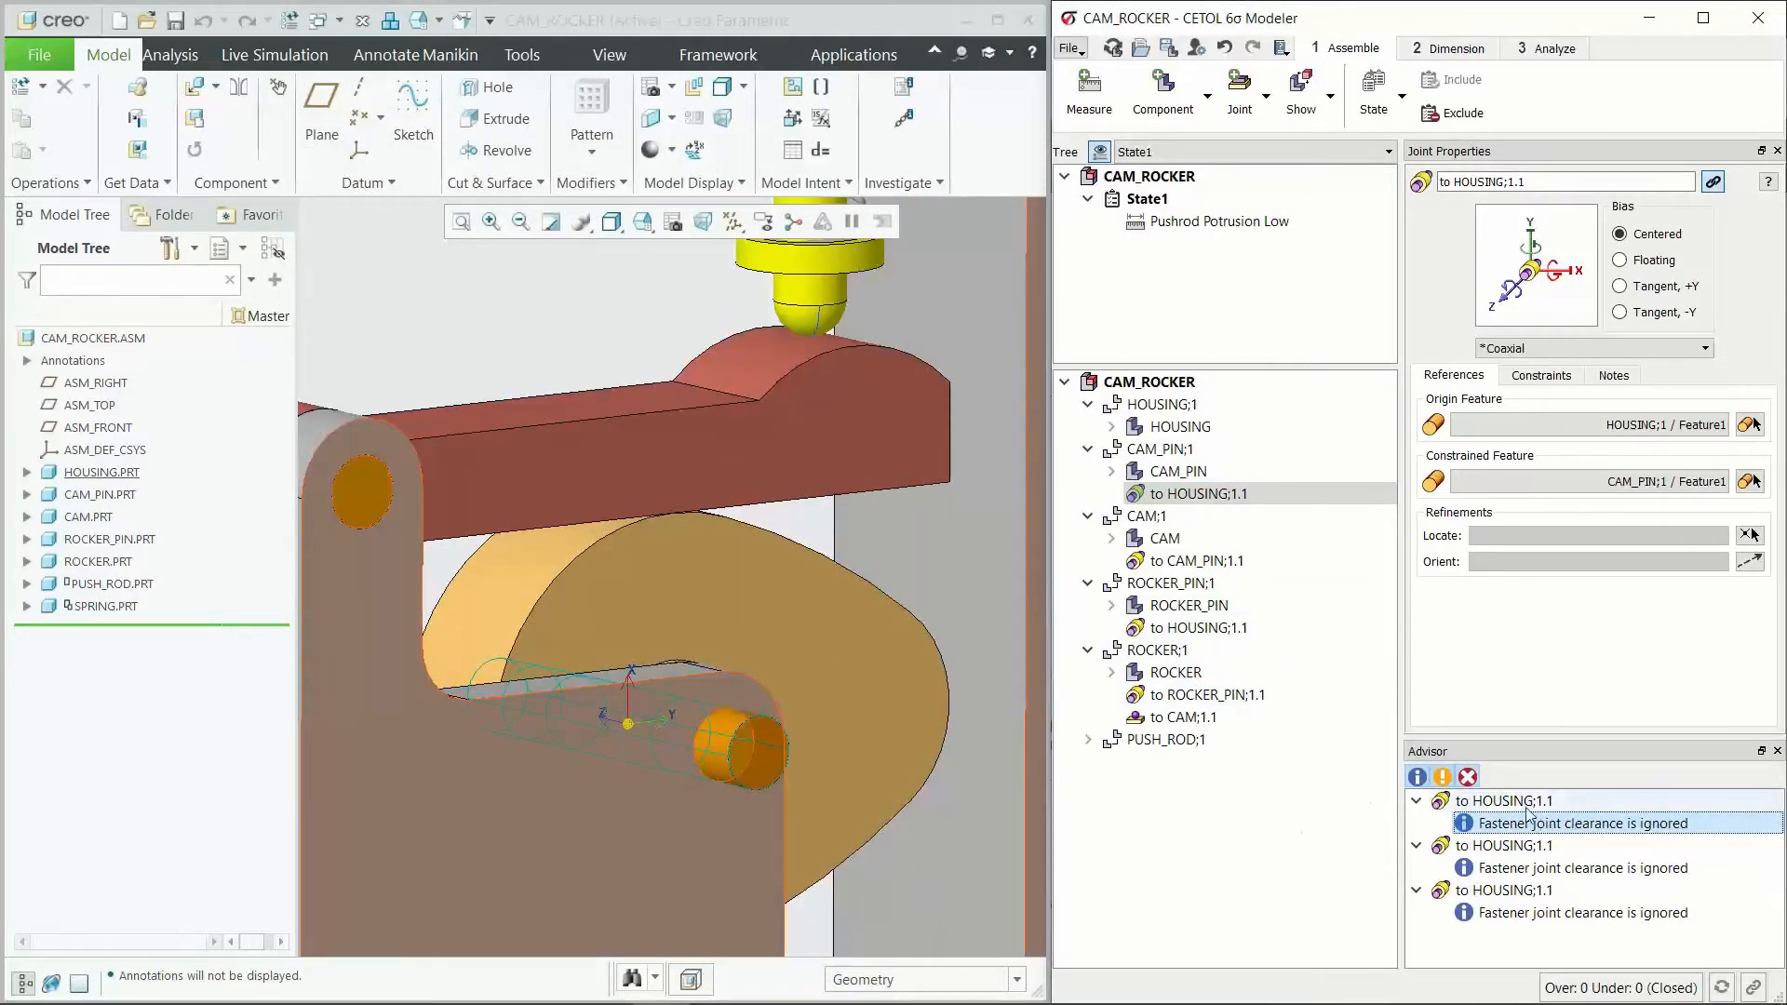
scroll(712, 745, up, 4)
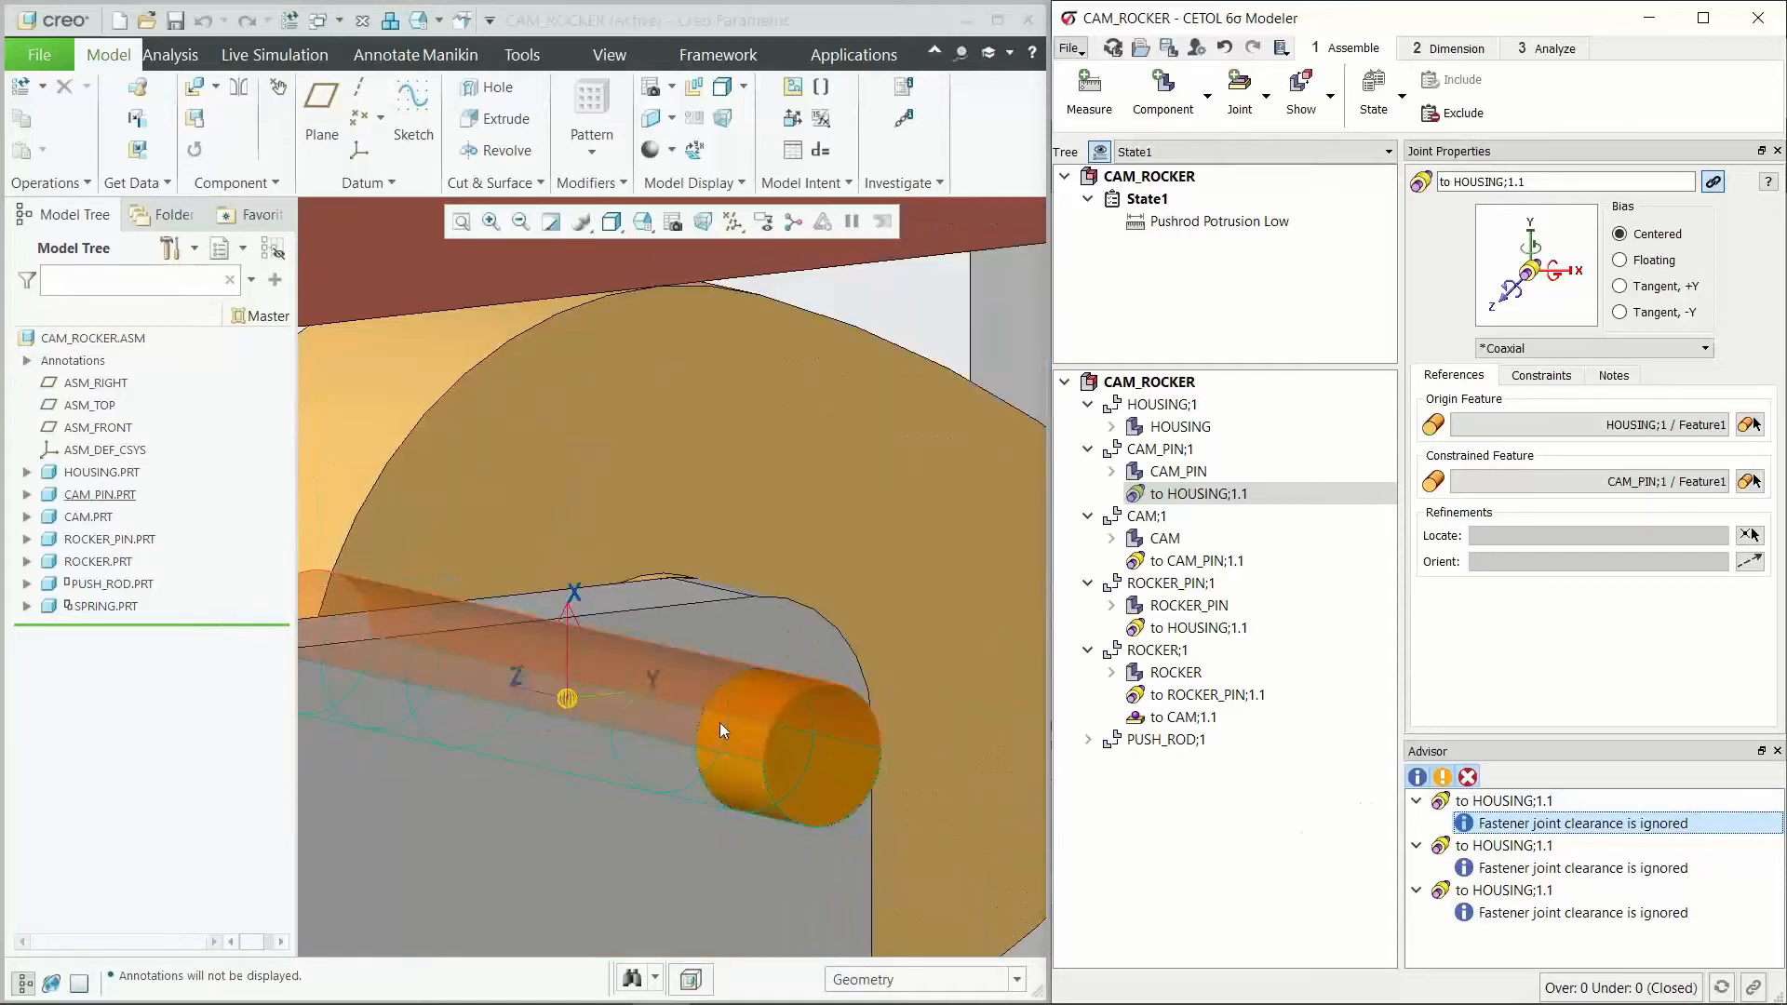
scroll(611, 679, down, 5)
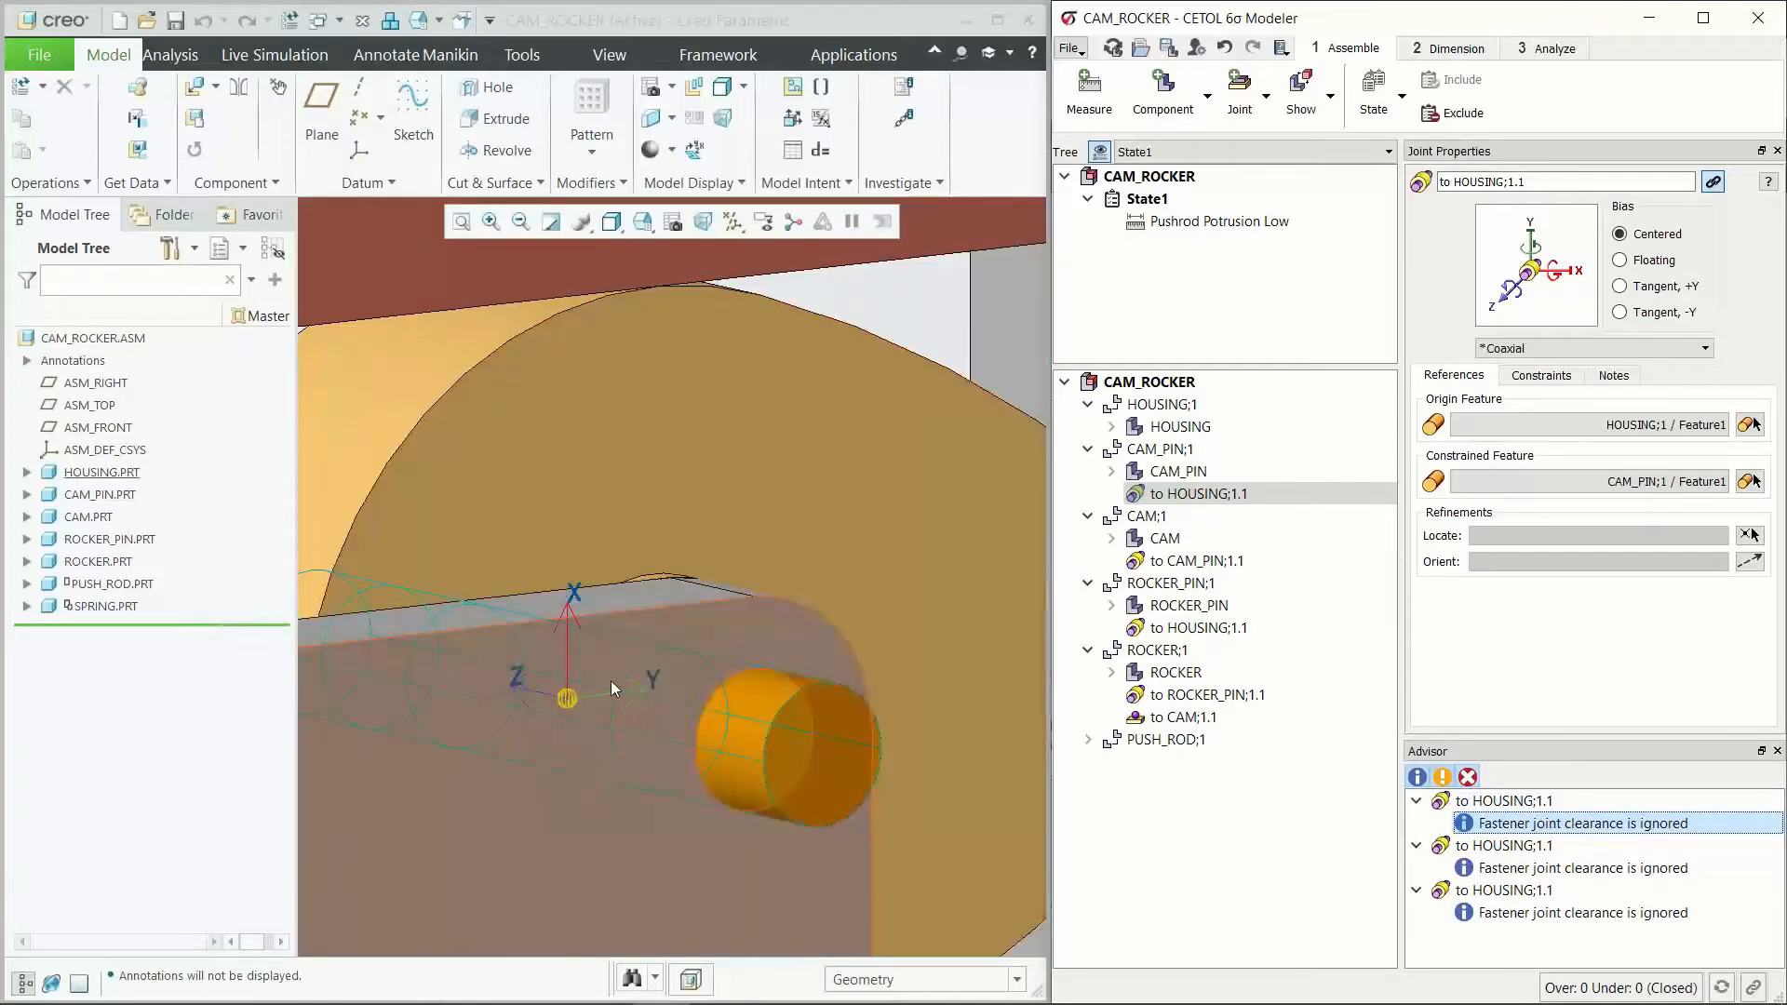
click(583, 790)
click(633, 735)
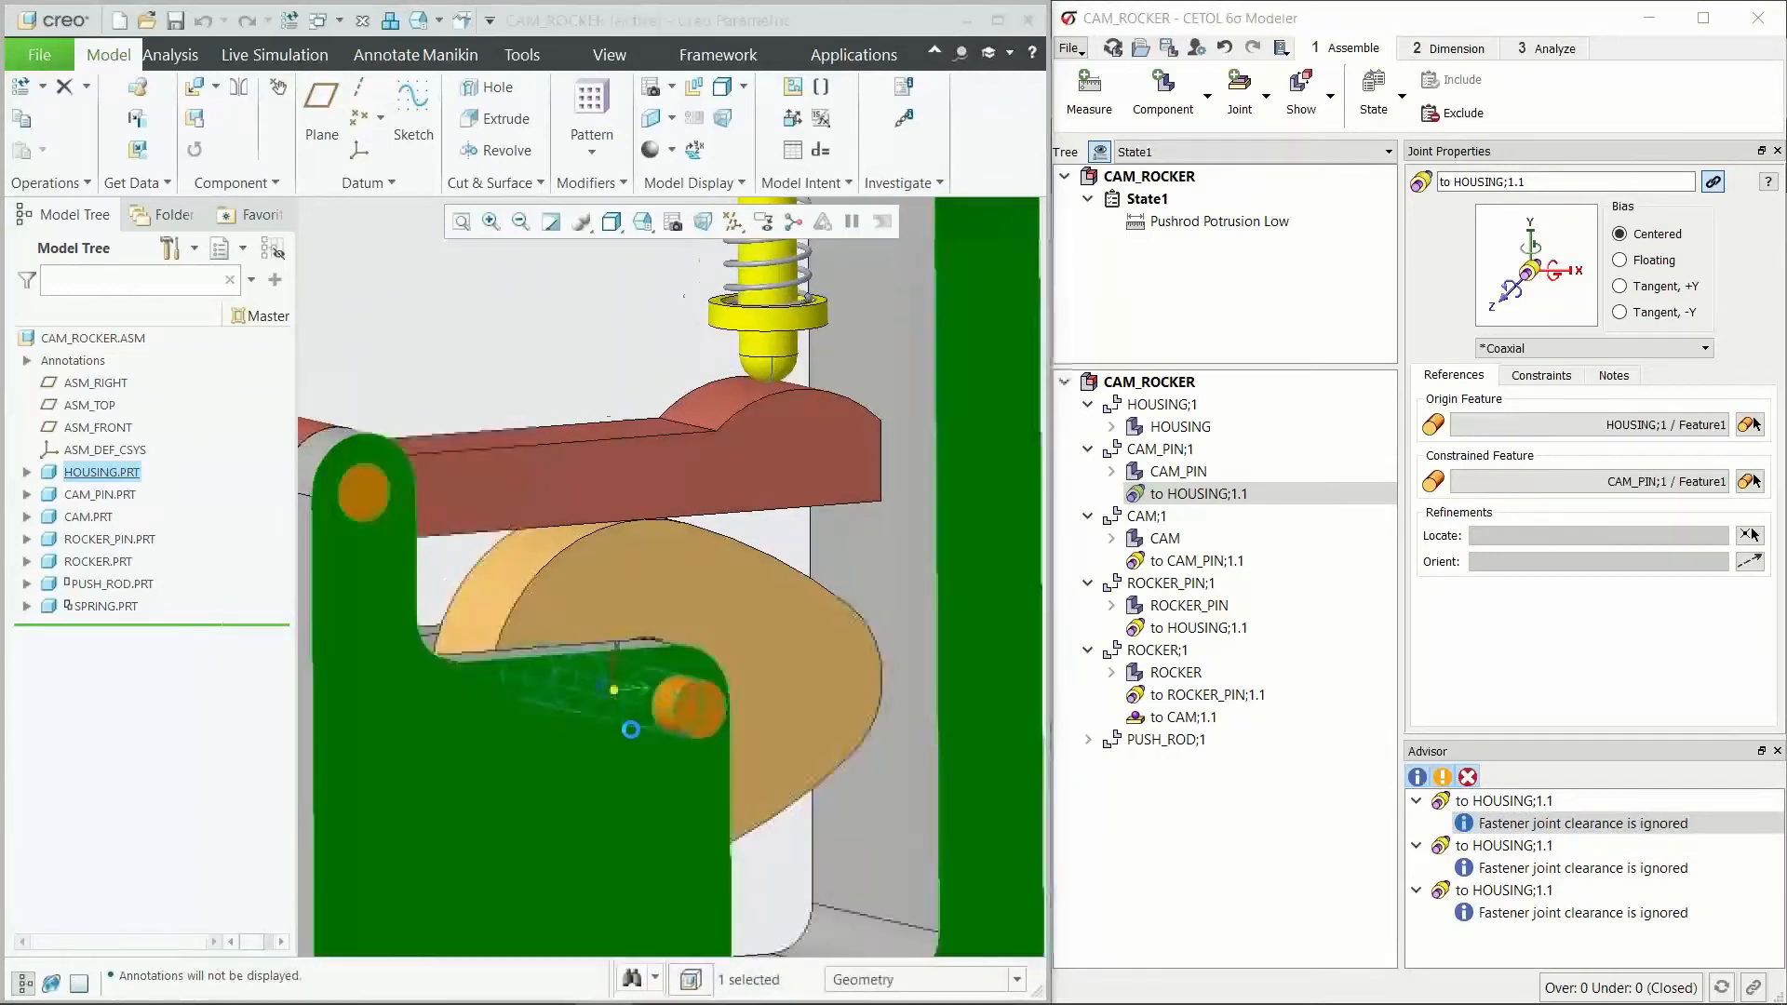
click(701, 363)
scroll(755, 746, up, 5)
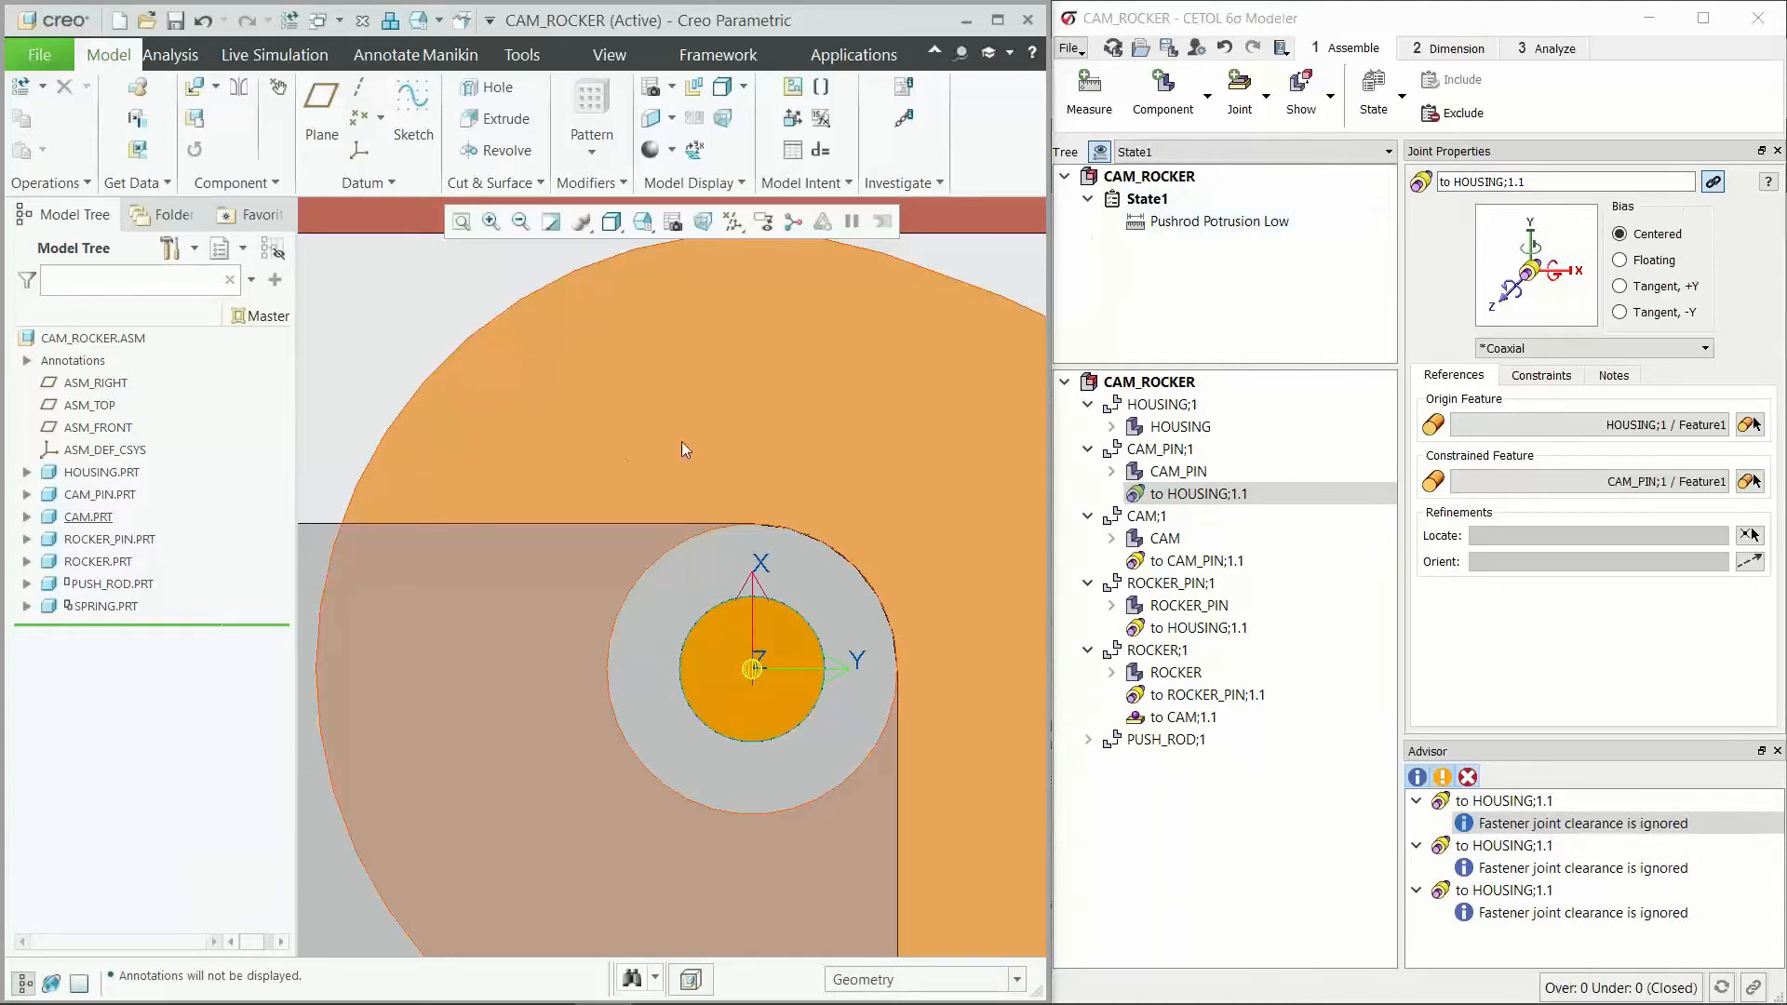
scroll(579, 473, up, 4)
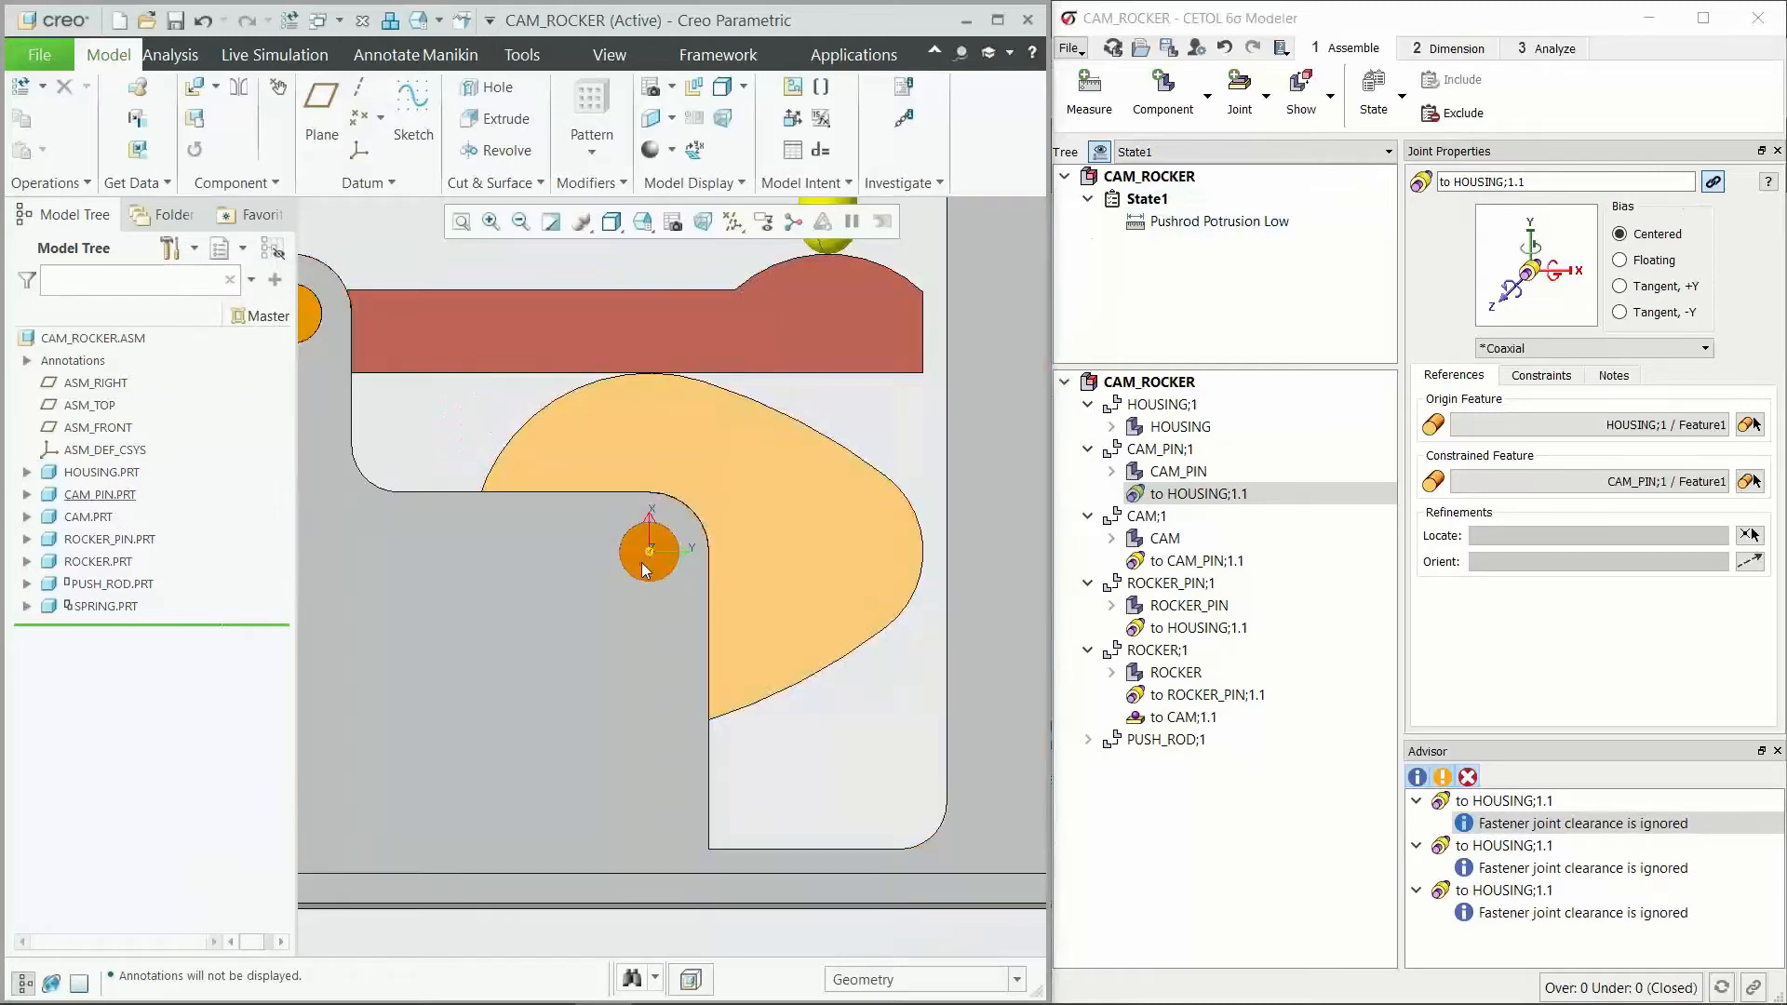
scroll(642, 558, down, 3)
middle_drag(640, 534, 629, 537)
Step: Examine how the spring, push rod, rocker and cam bear on the cam pin relative to the joint's axes
scroll(623, 551, up, 5)
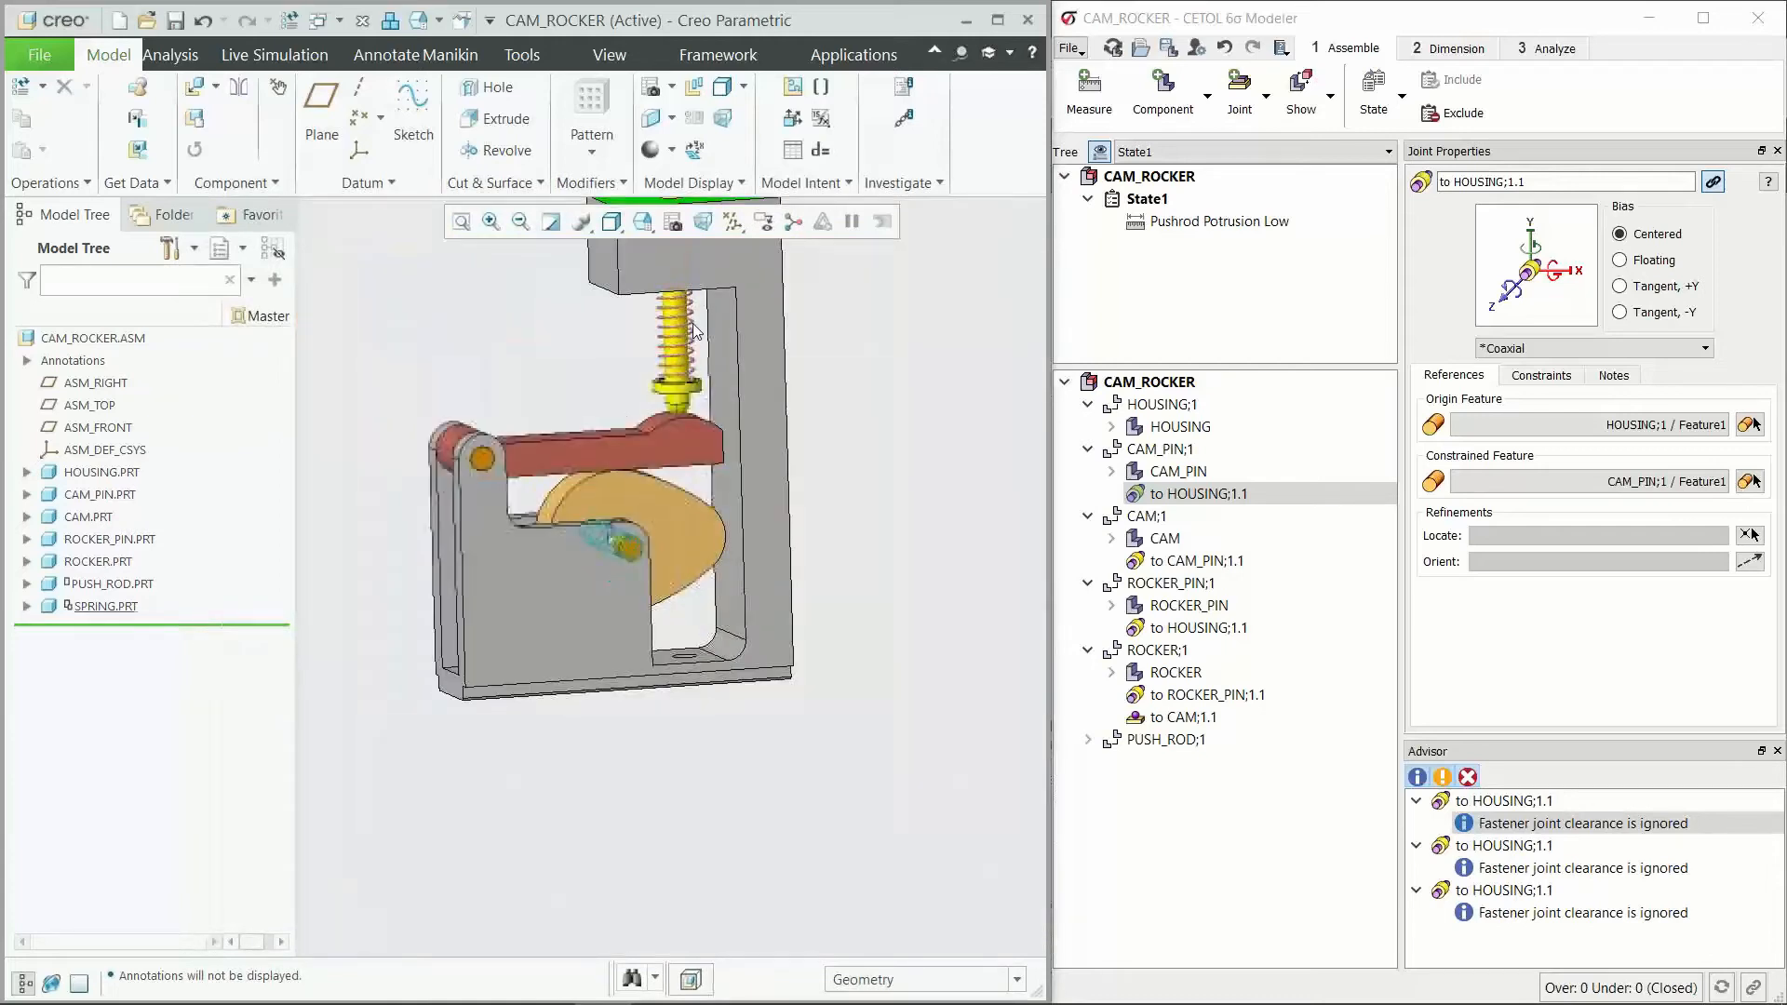
scroll(685, 373, down, 3)
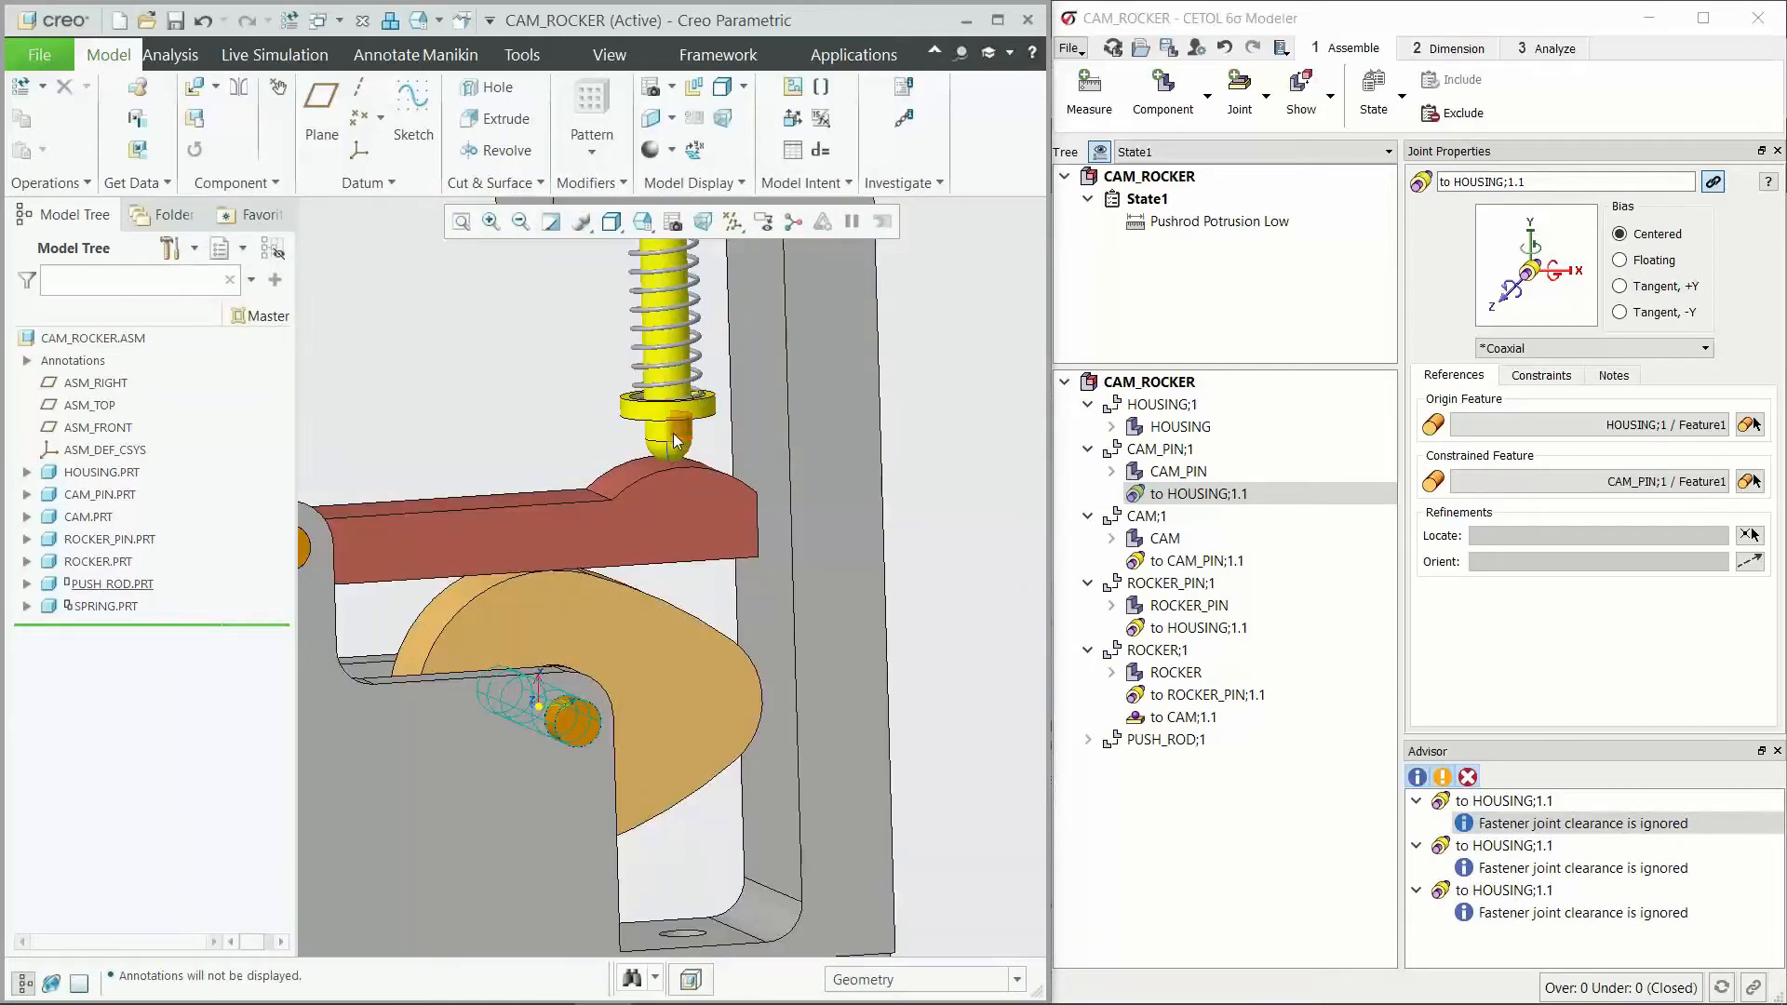
scroll(554, 785, down, 2)
scroll(552, 767, down, 1)
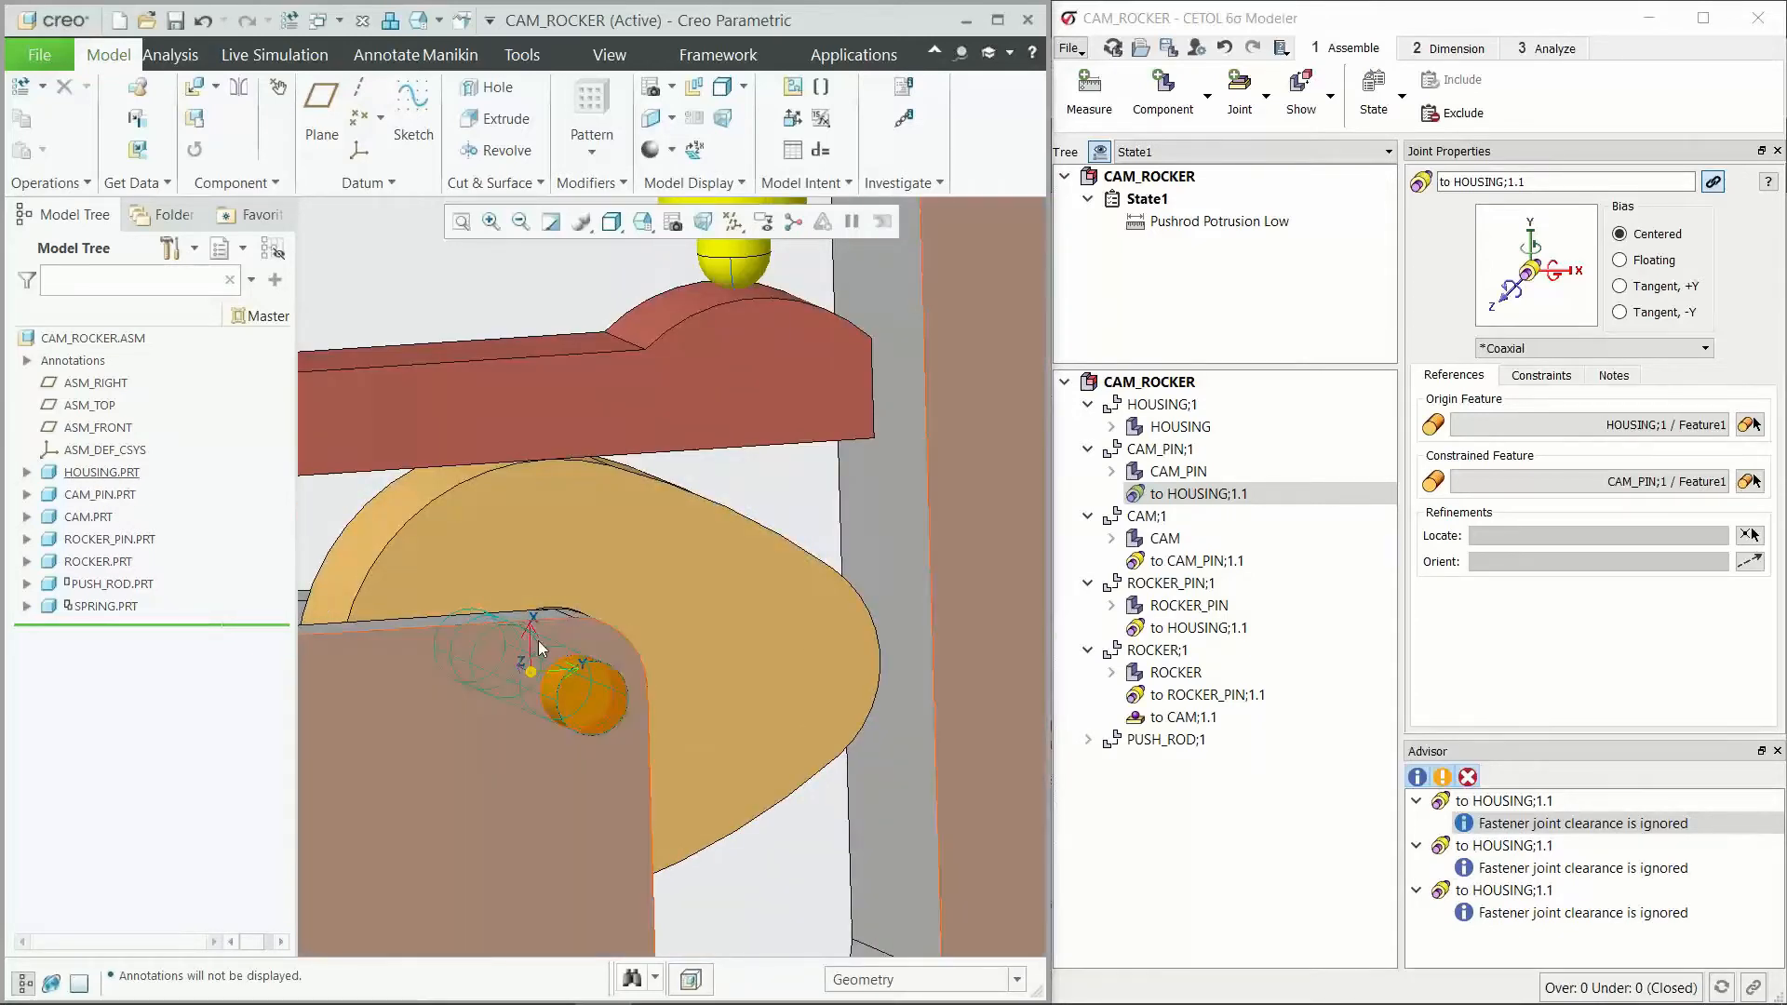
click(526, 734)
click(543, 684)
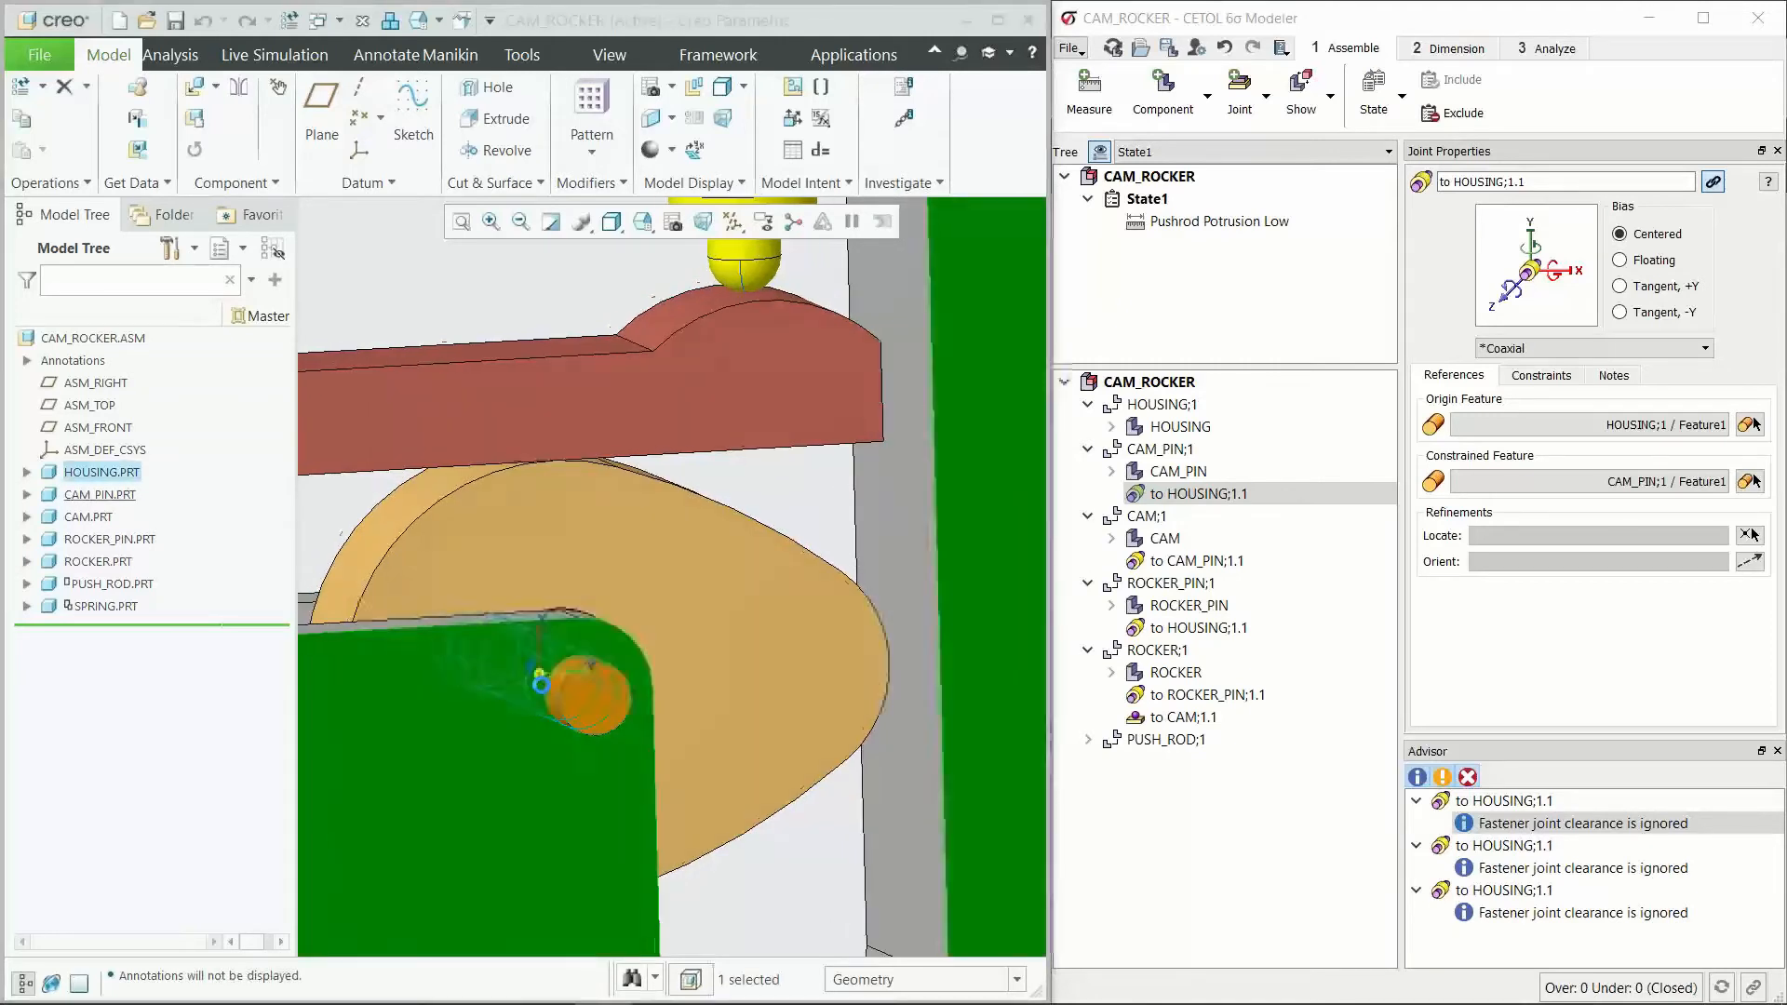
scroll(640, 761, down, 1)
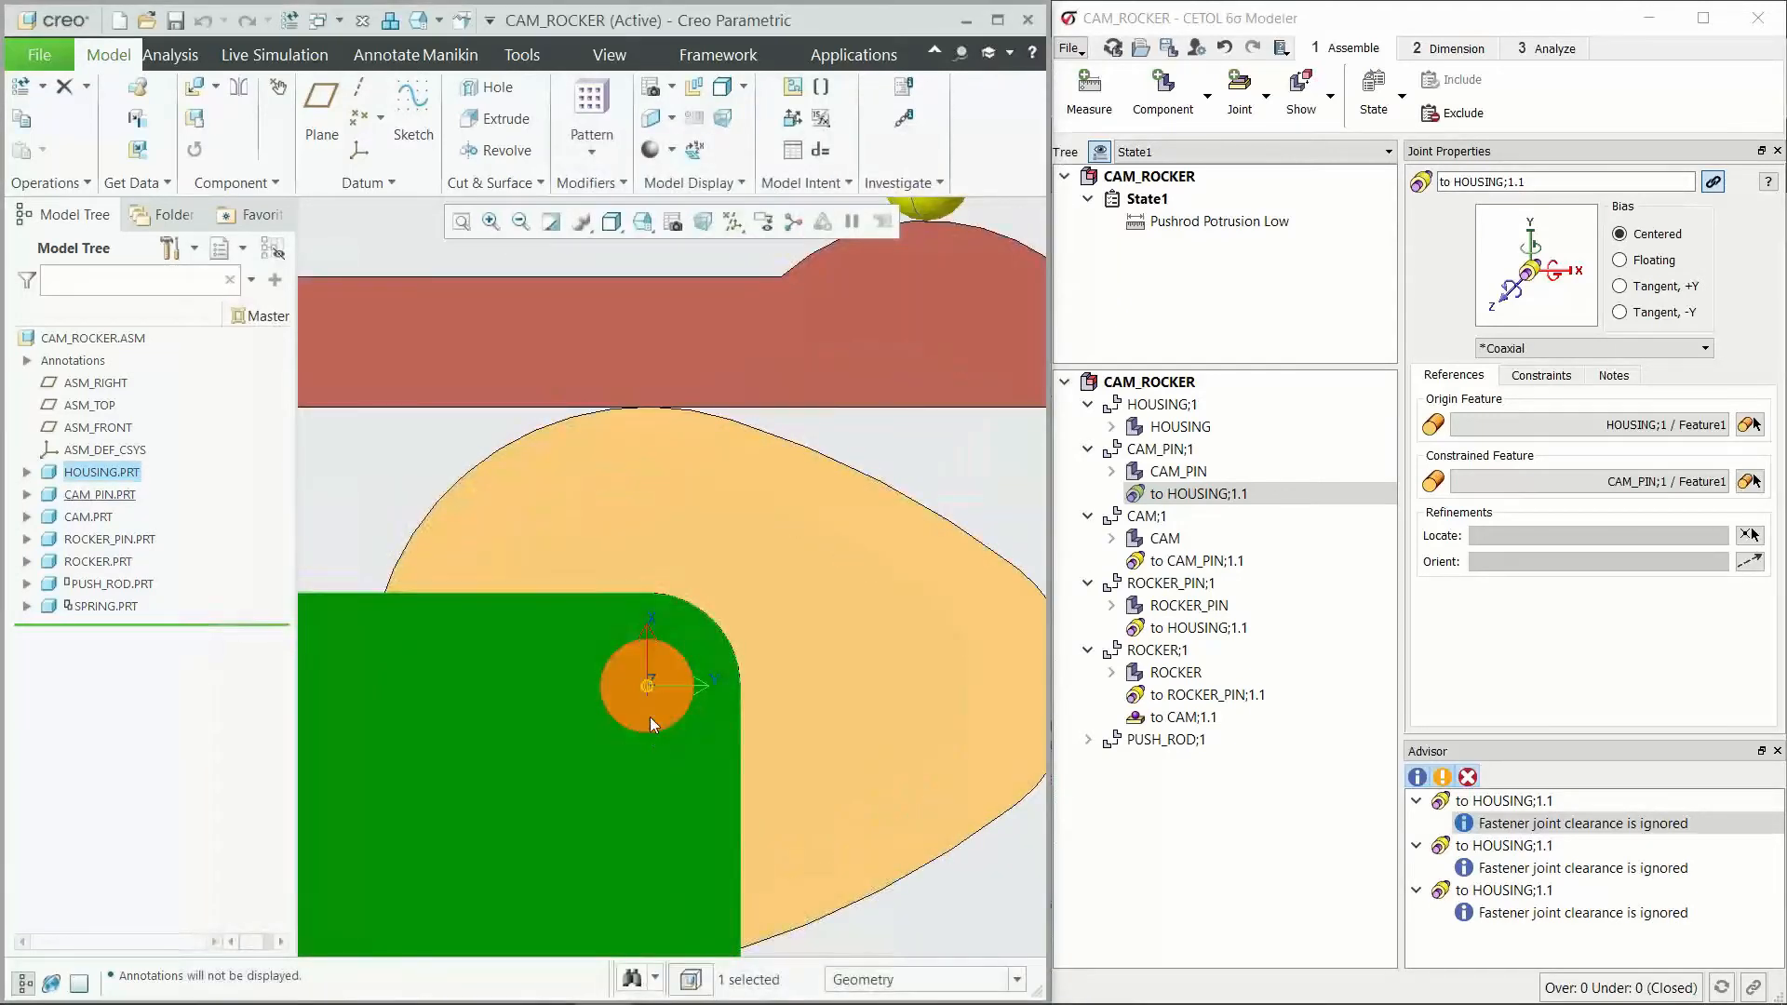
scroll(798, 712, up, 3)
click(643, 440)
middle_drag(599, 650, 603, 584)
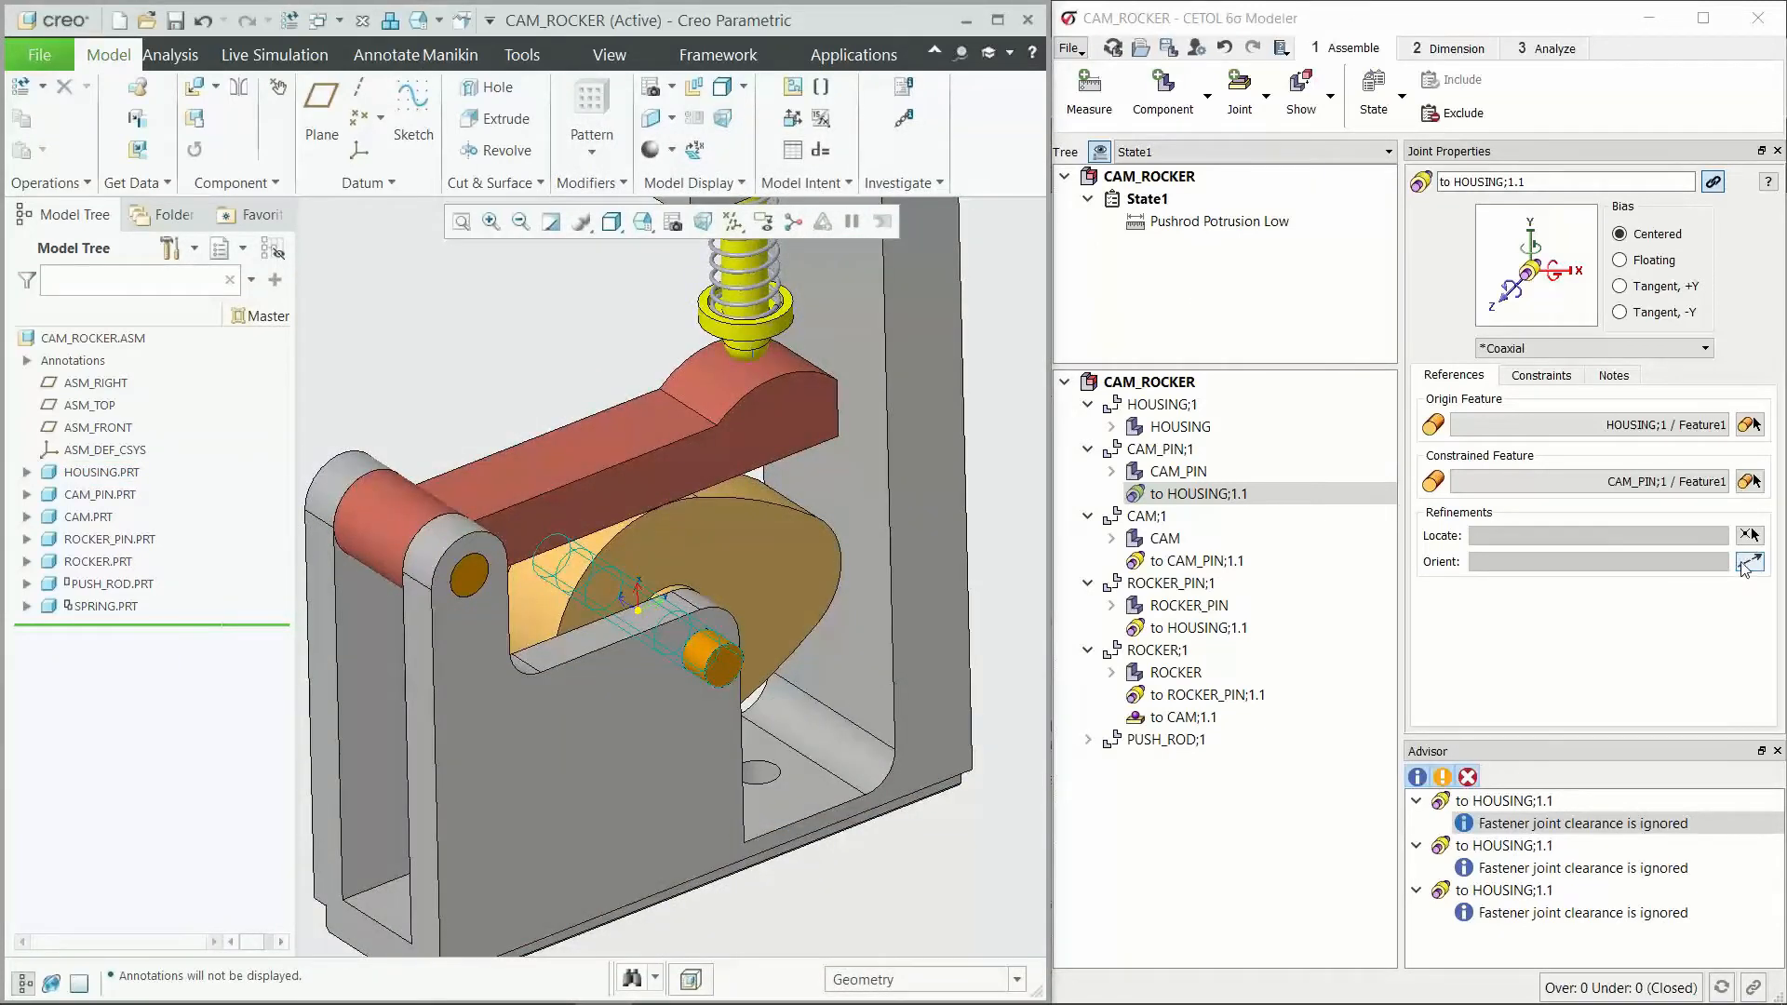
Step: Orient the CAM_PIN joint to HOUSING with a vector normal to the flat housing face above the cam pin hole
click(1746, 563)
click(665, 610)
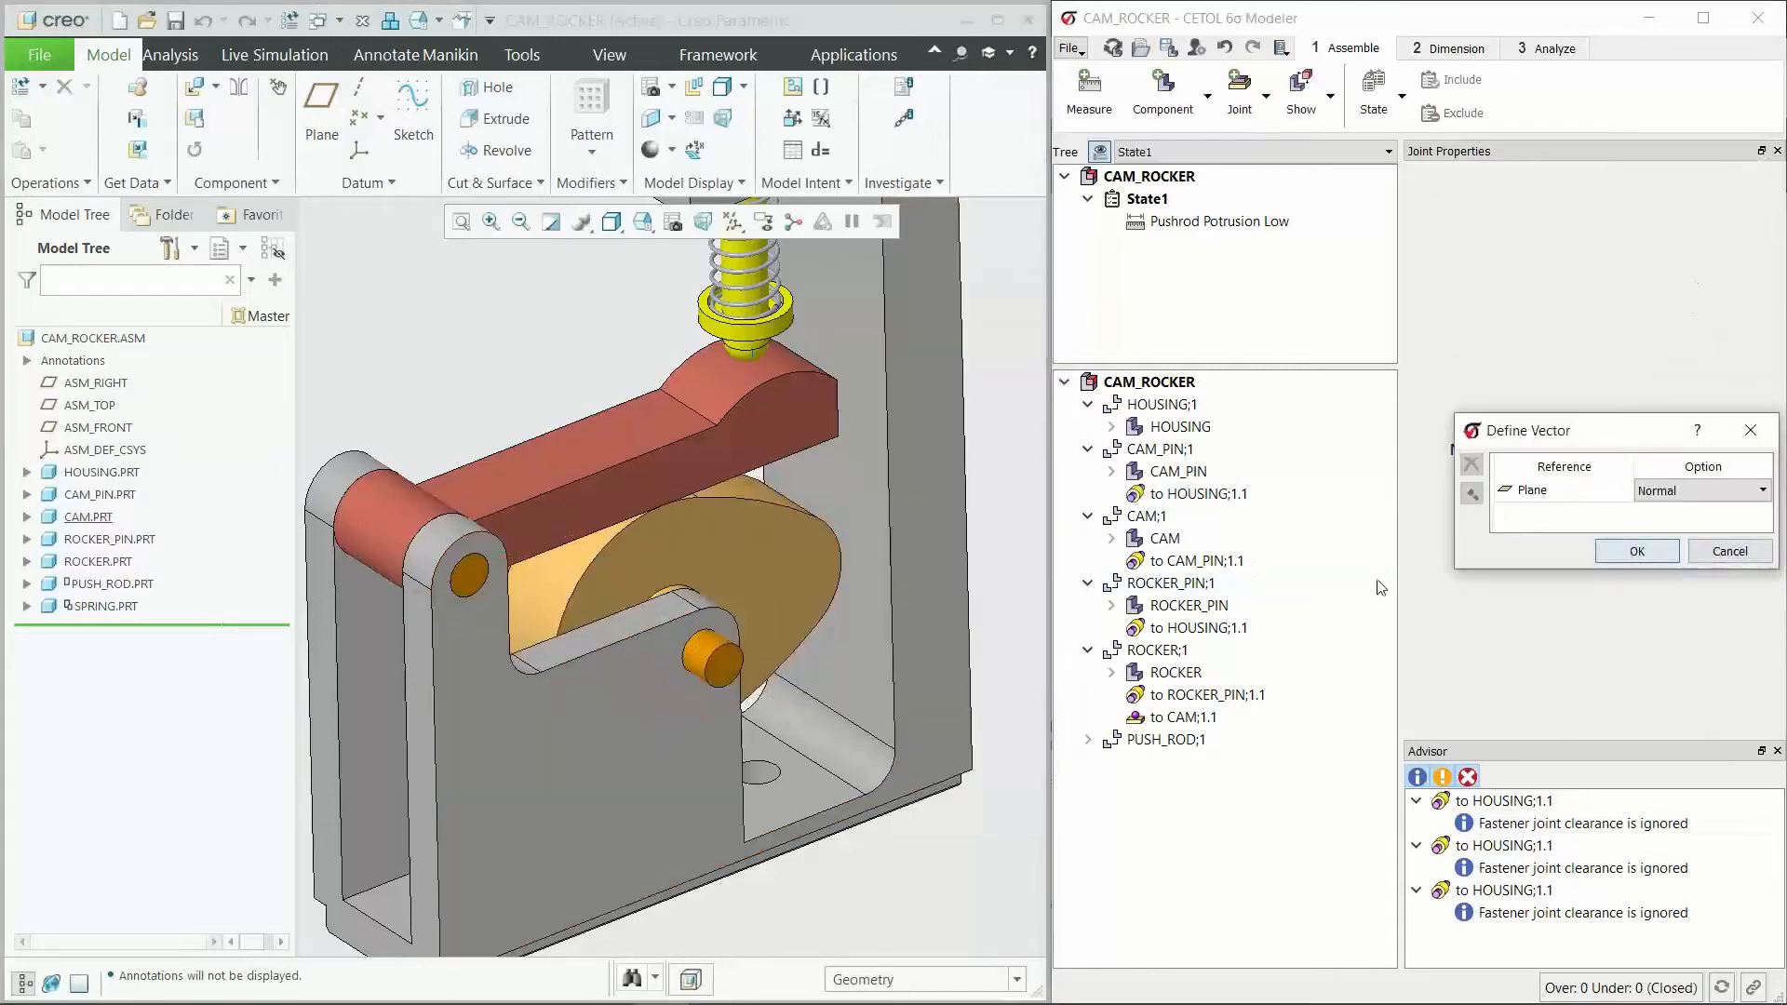
click(1637, 551)
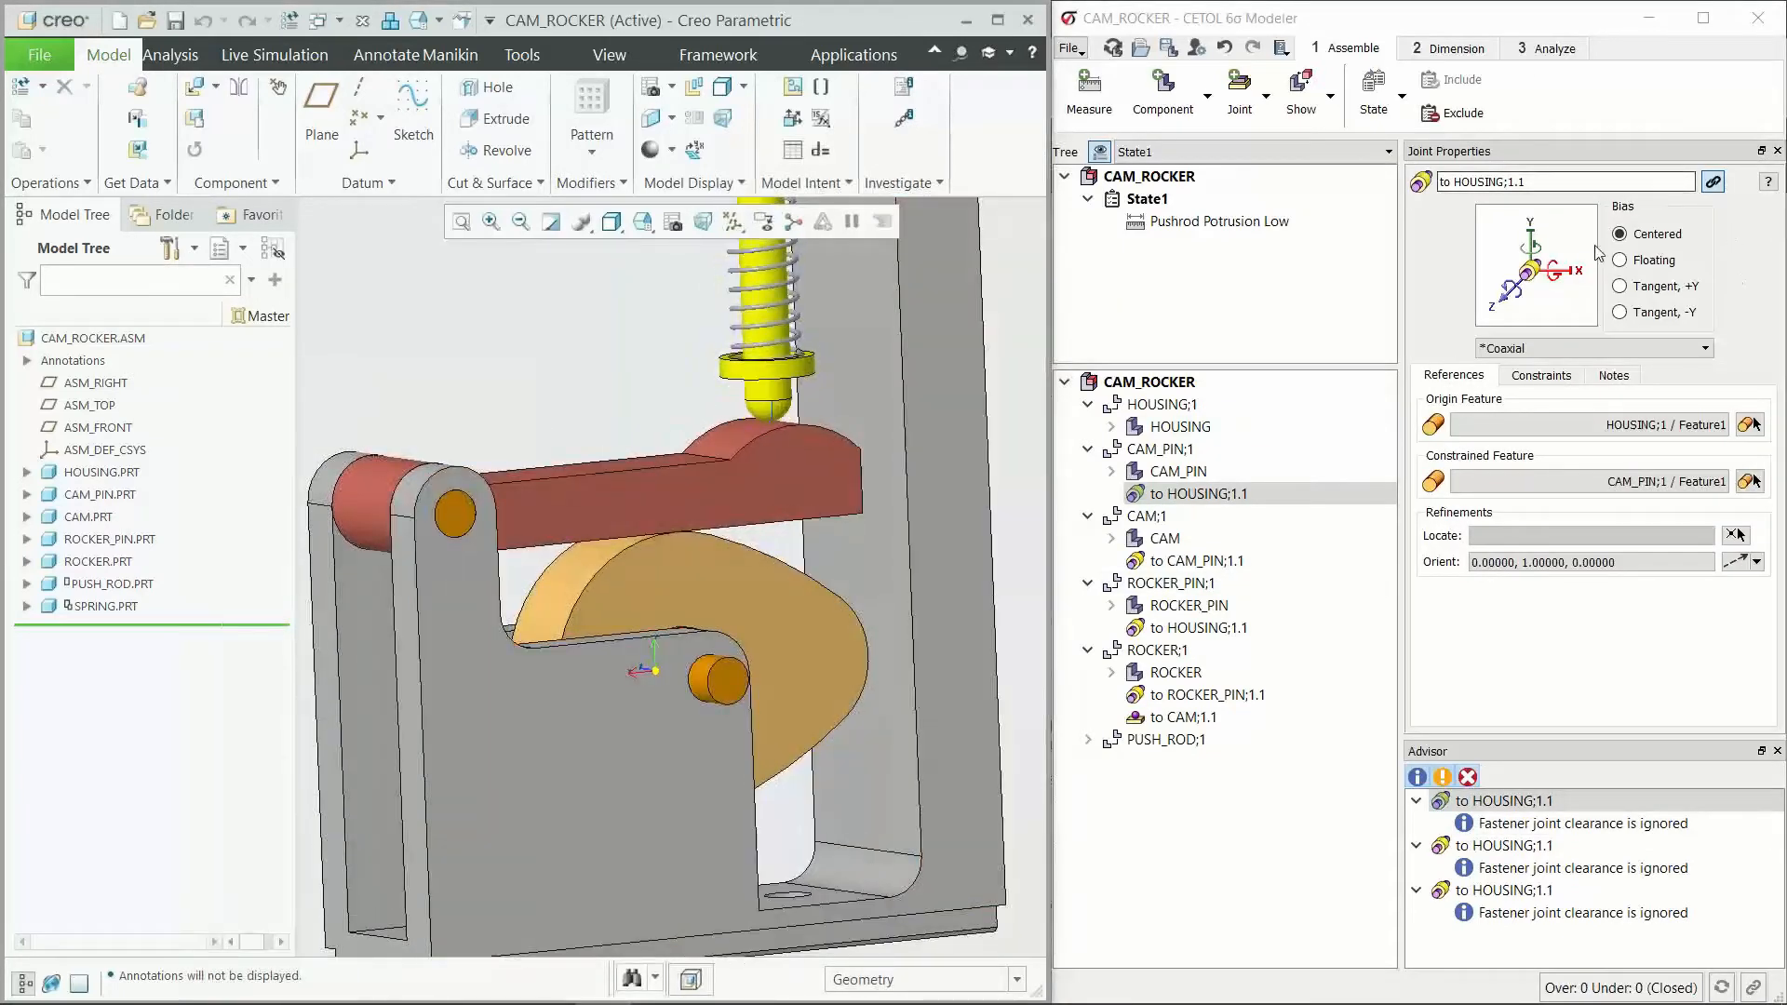
scroll(690, 750, up, 4)
click(694, 730)
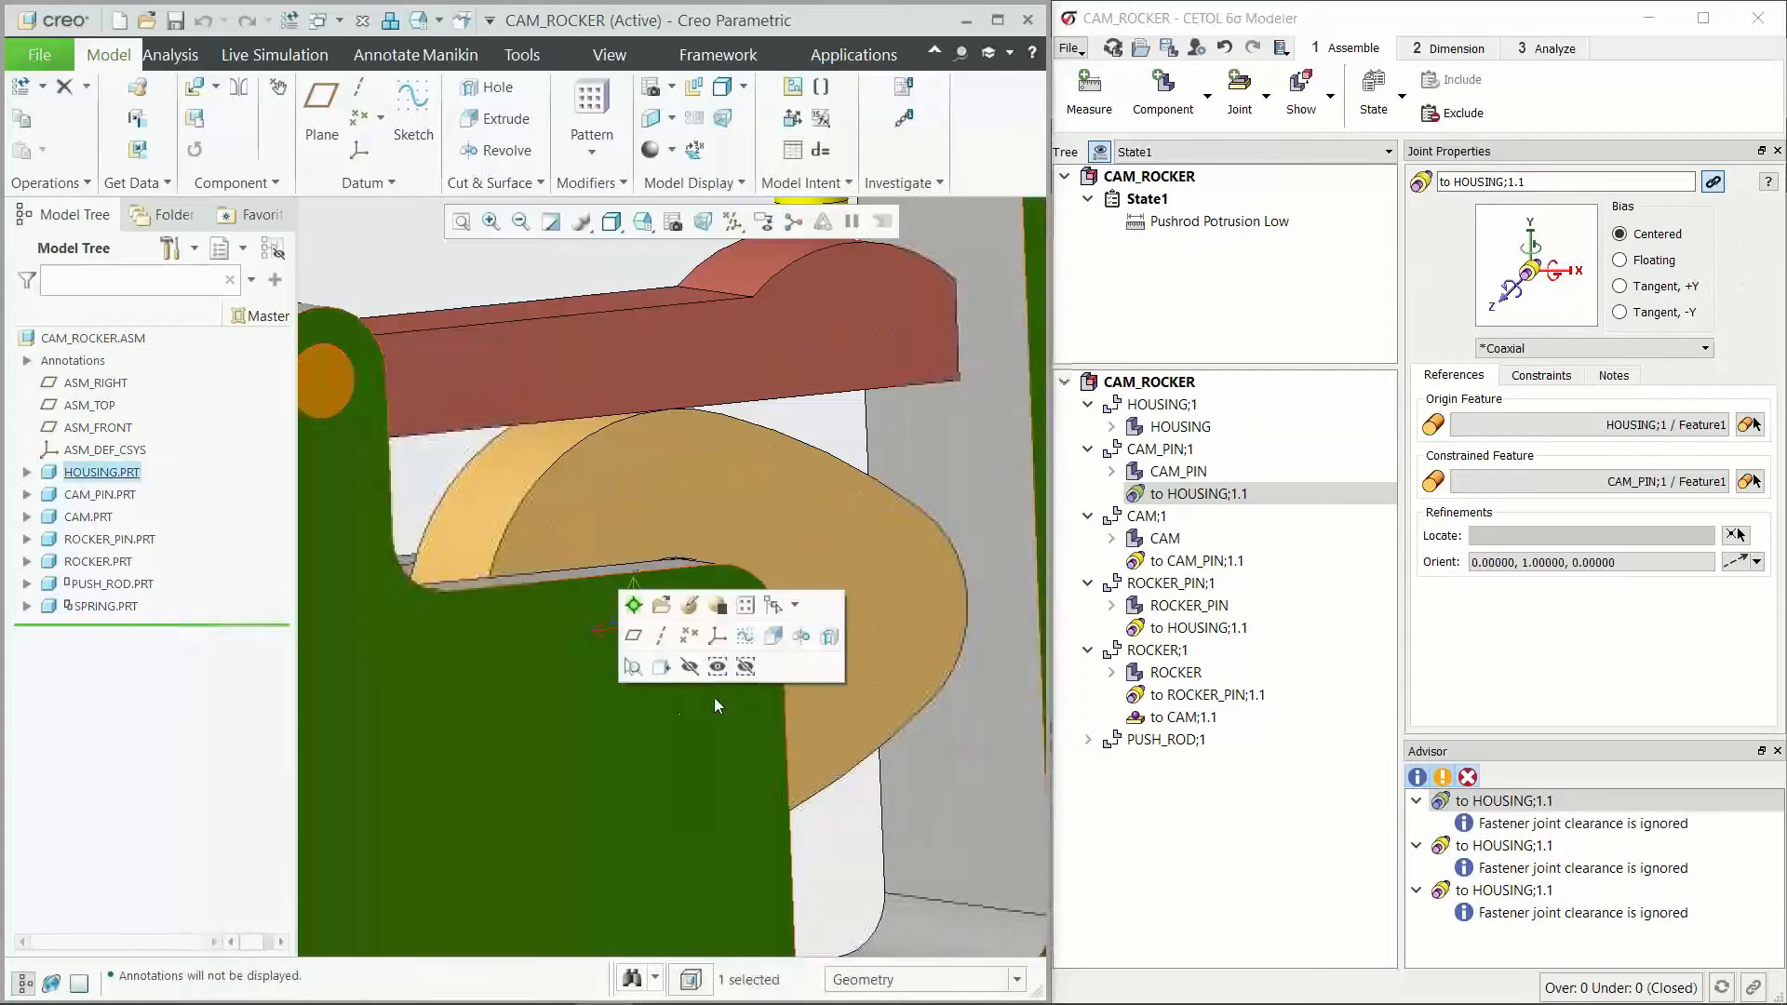
Step: Set the bias of the CAM_PIN joint to HOUSING to Tangent, -Y
click(1638, 313)
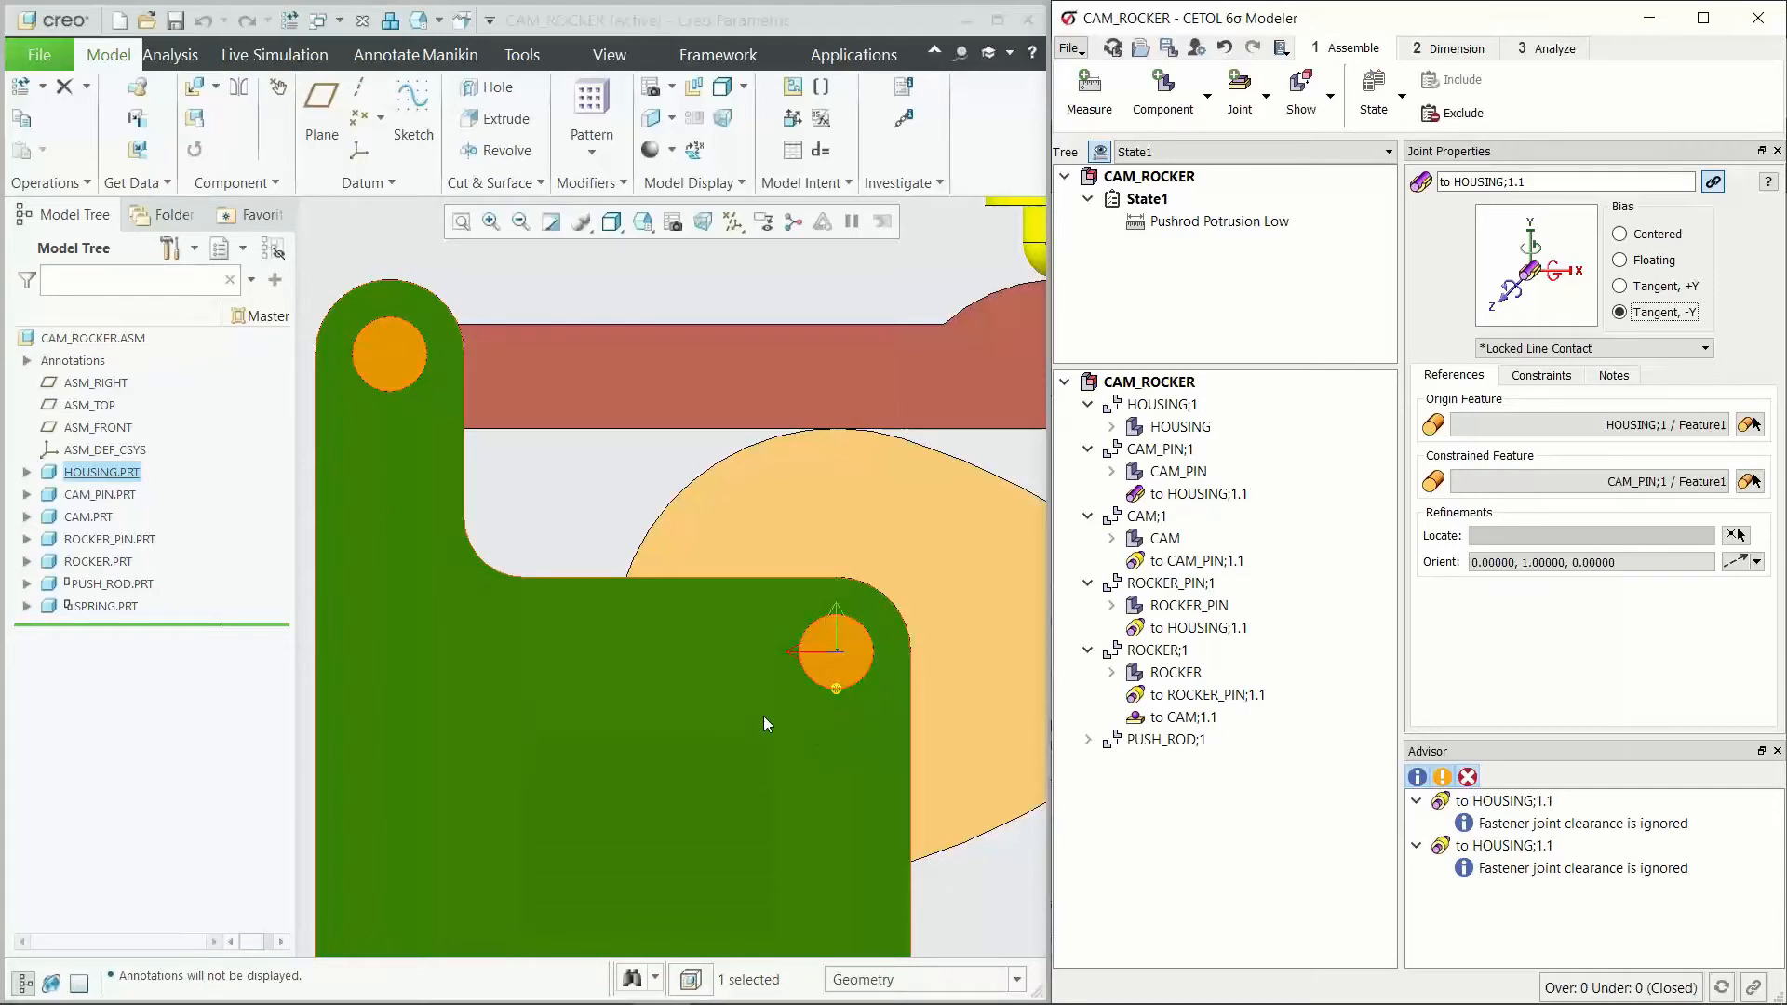
scroll(763, 717, down, 5)
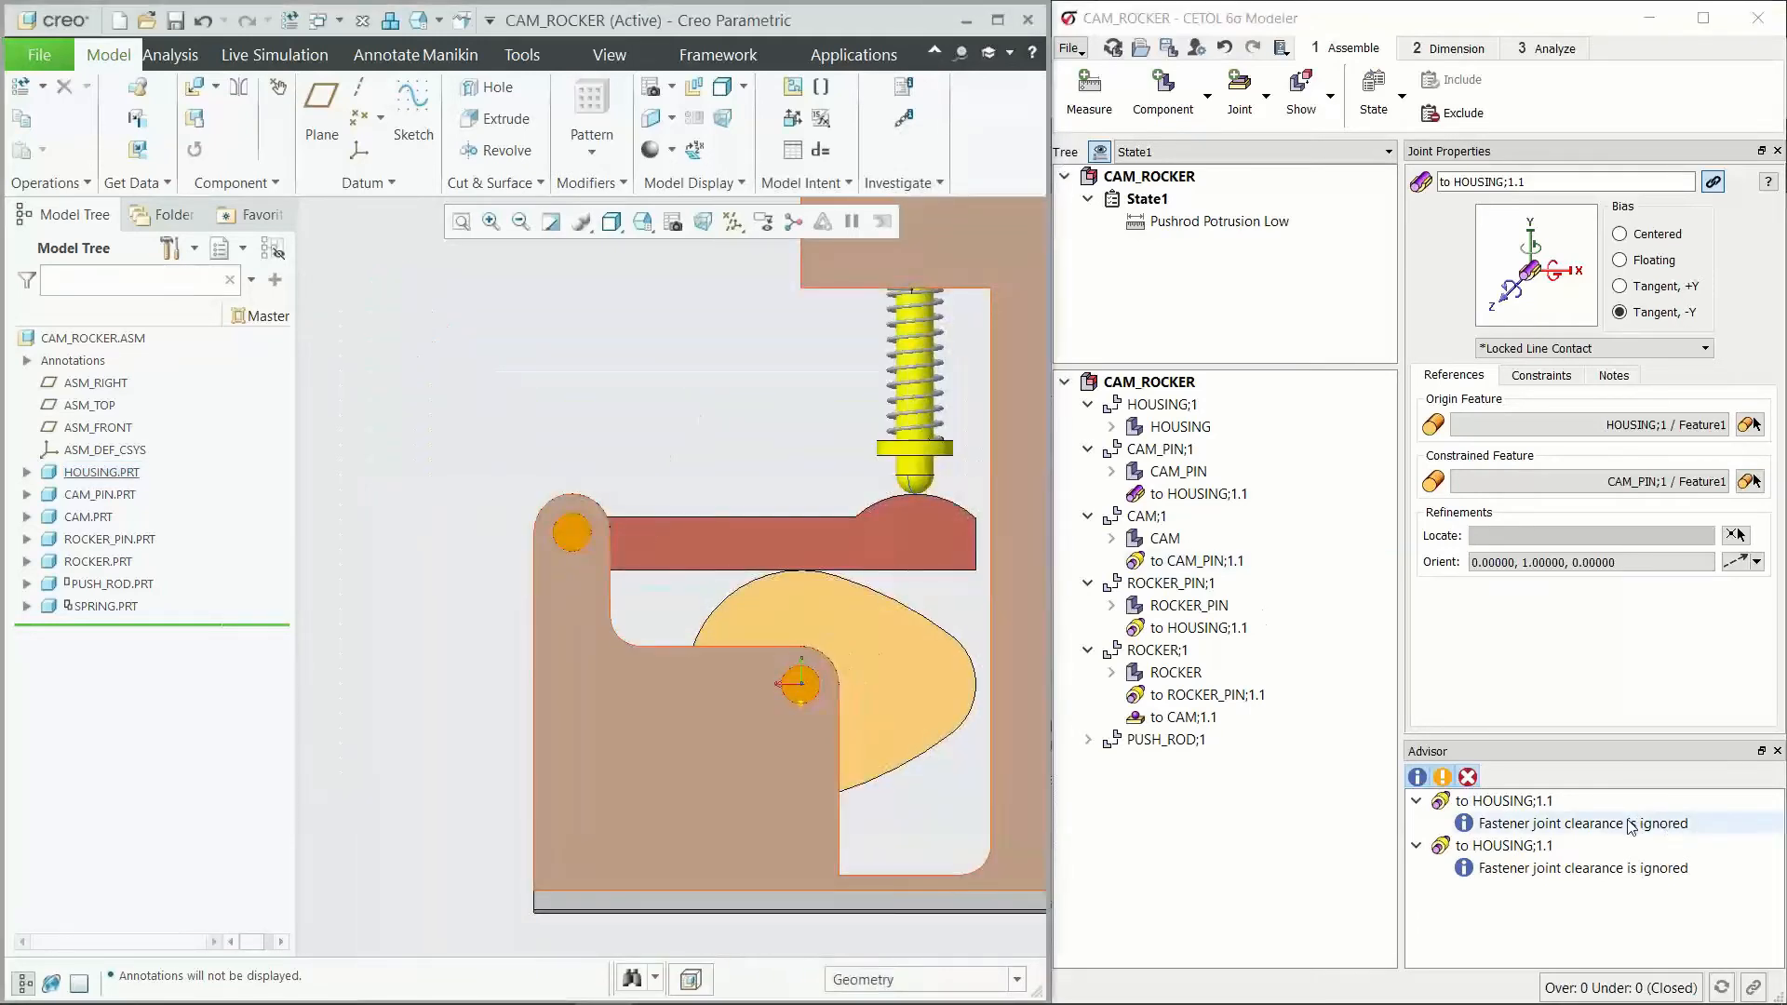
Step: Orient the ROCKER_PIN joint to HOUSING with a vector normal to the flat housing face above the cam pin hole
click(1631, 826)
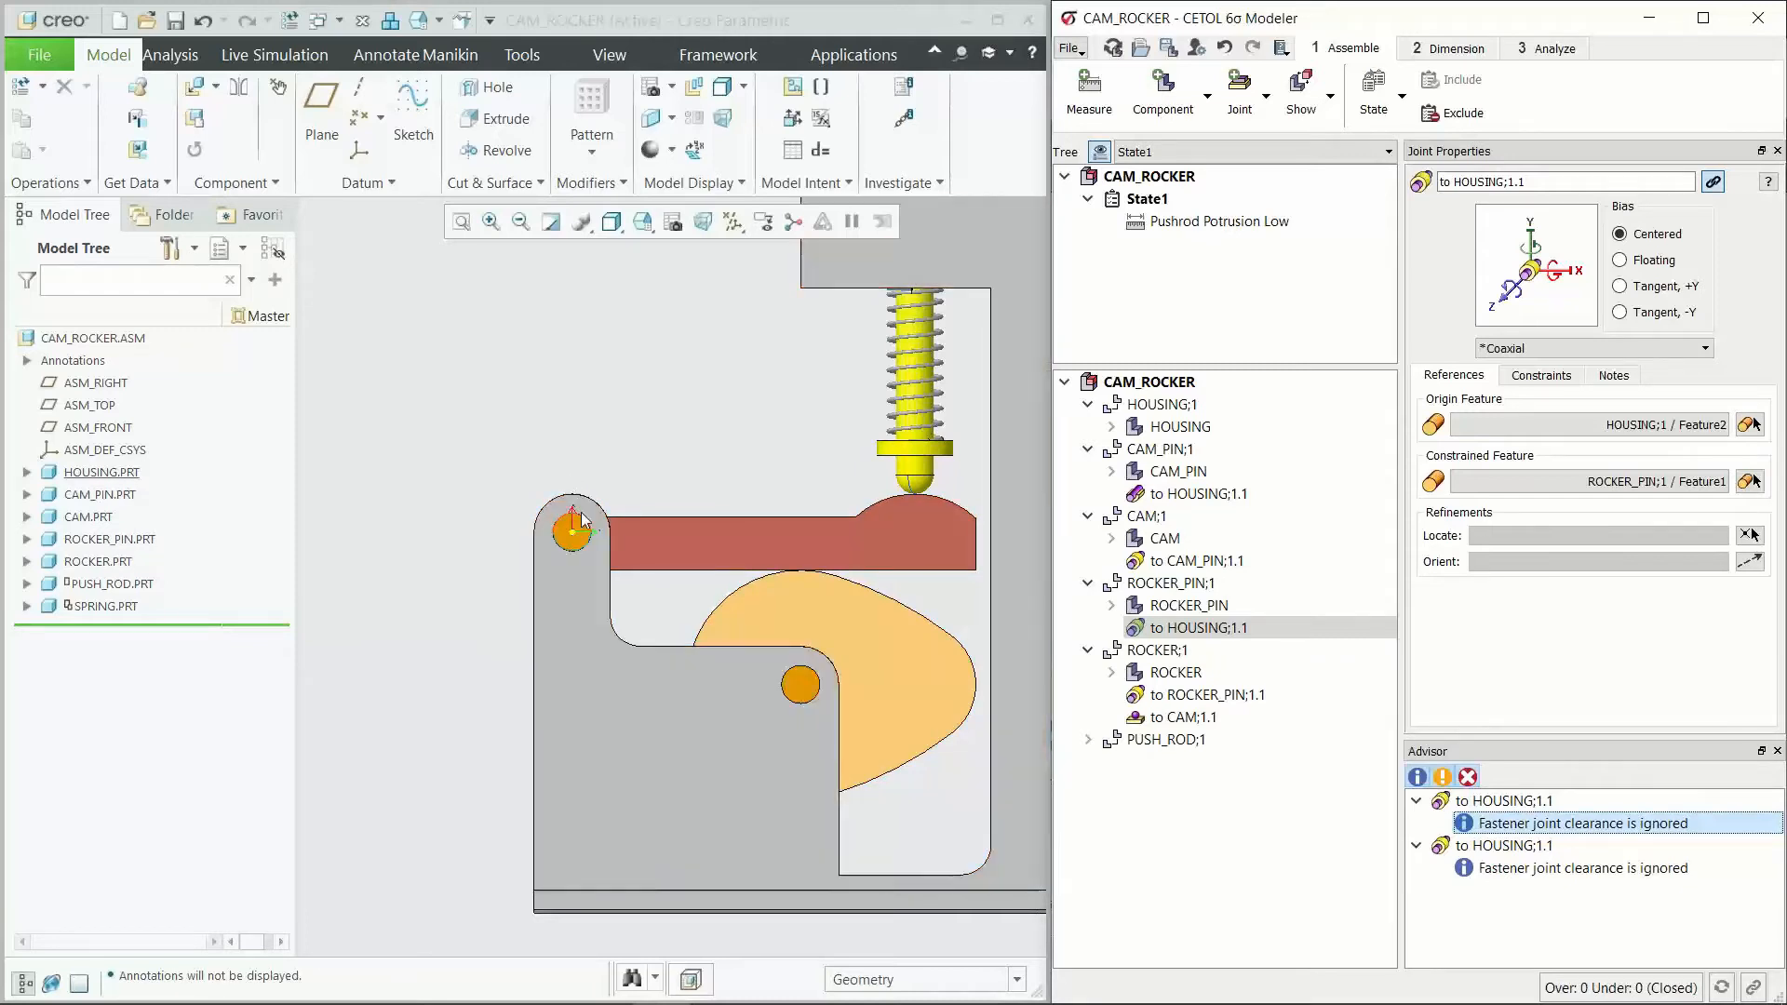
click(1749, 563)
middle_drag(581, 561, 628, 632)
click(662, 590)
click(1619, 551)
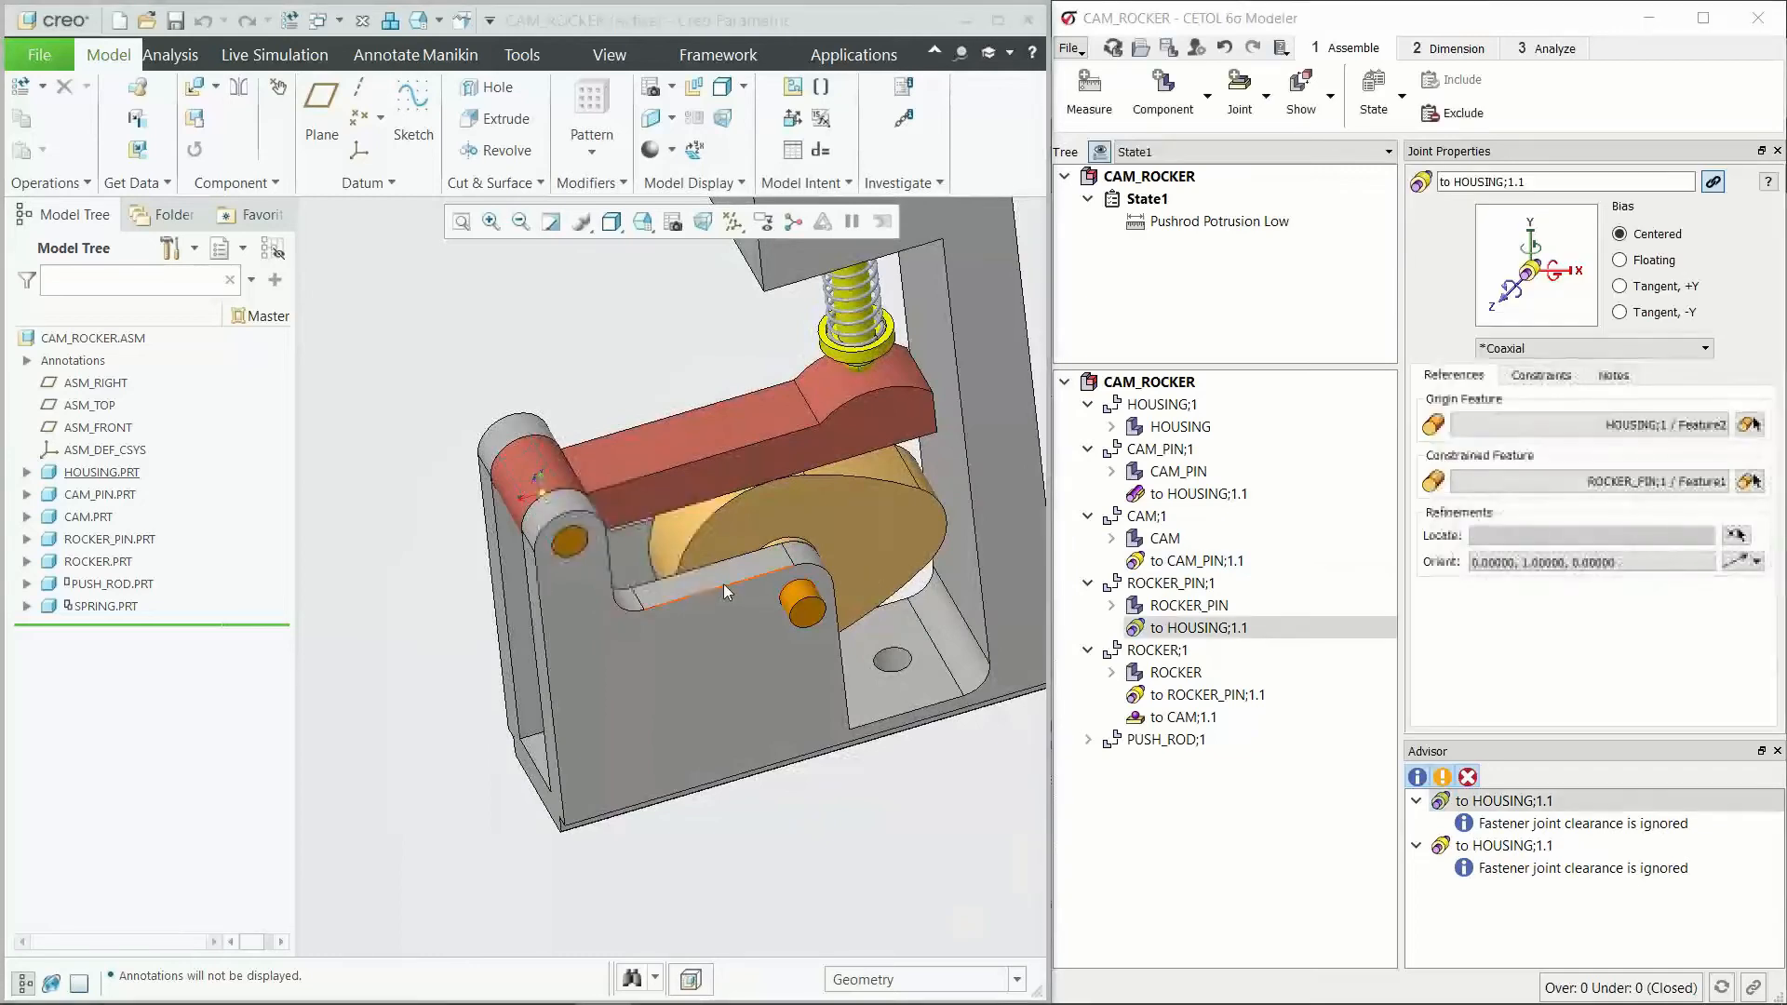
Step: Set the bias of the ROCKER_PIN joint to HOUSING to Tangent, +Y and check its axes face-on at the pin
click(1659, 289)
click(887, 545)
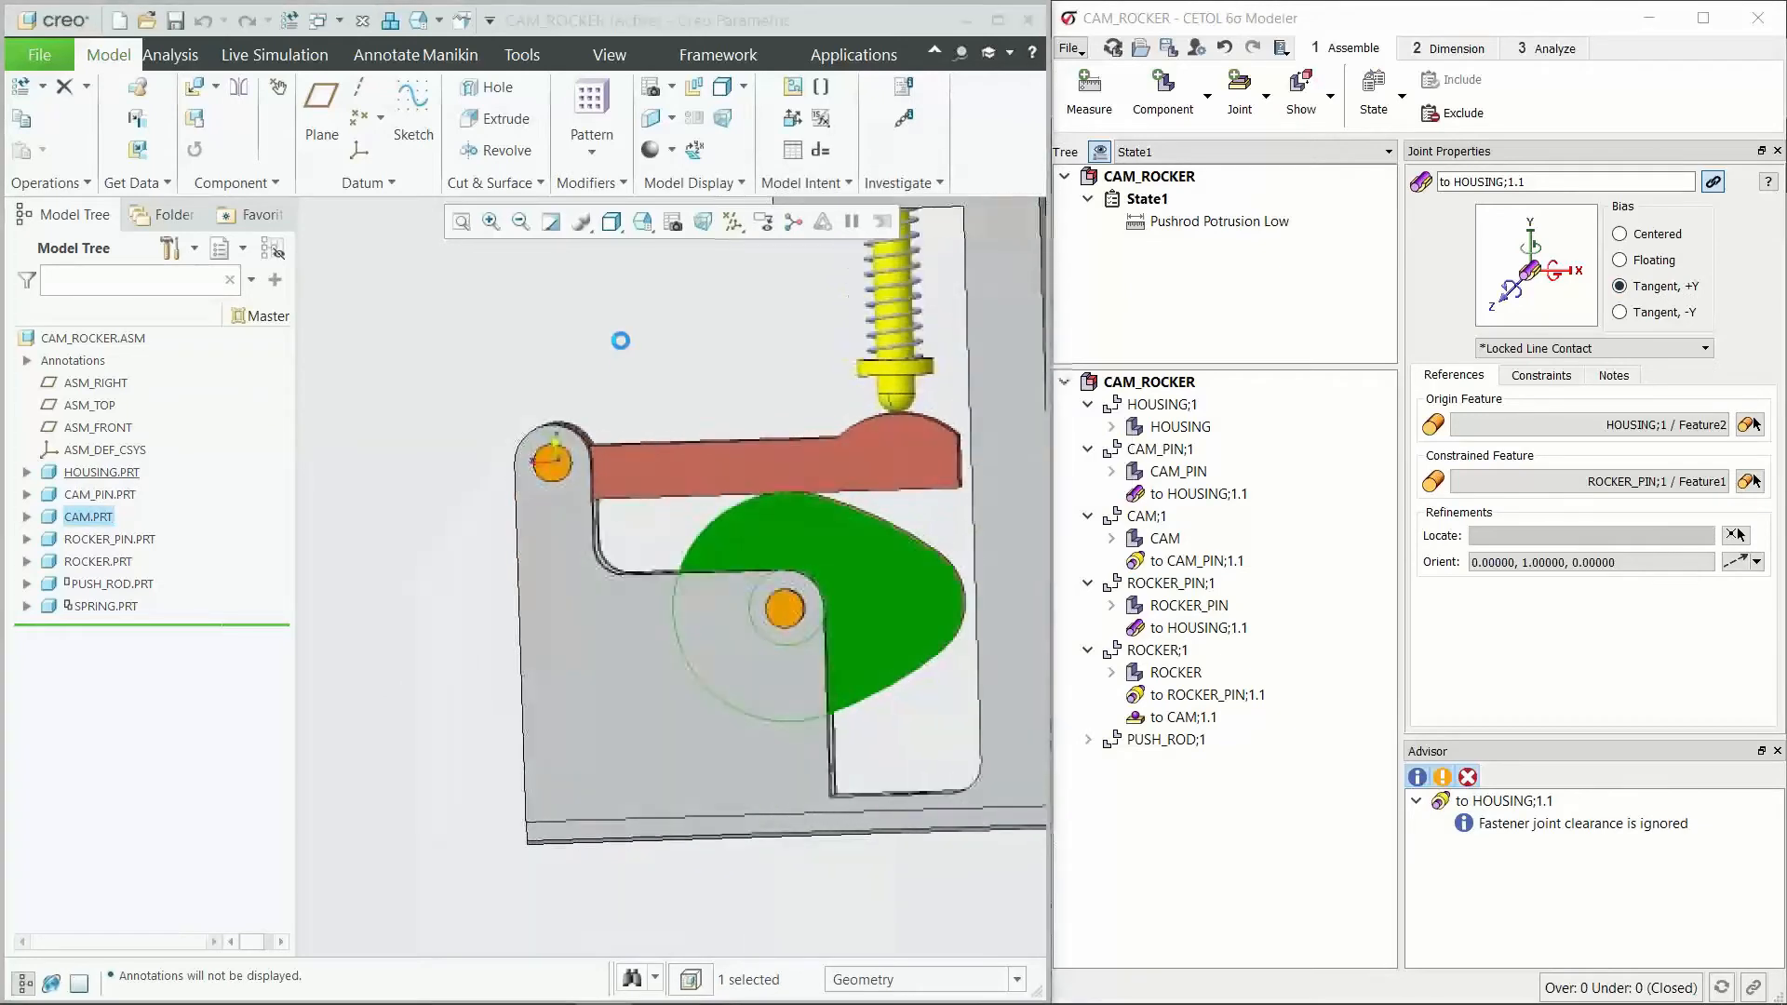
click(609, 358)
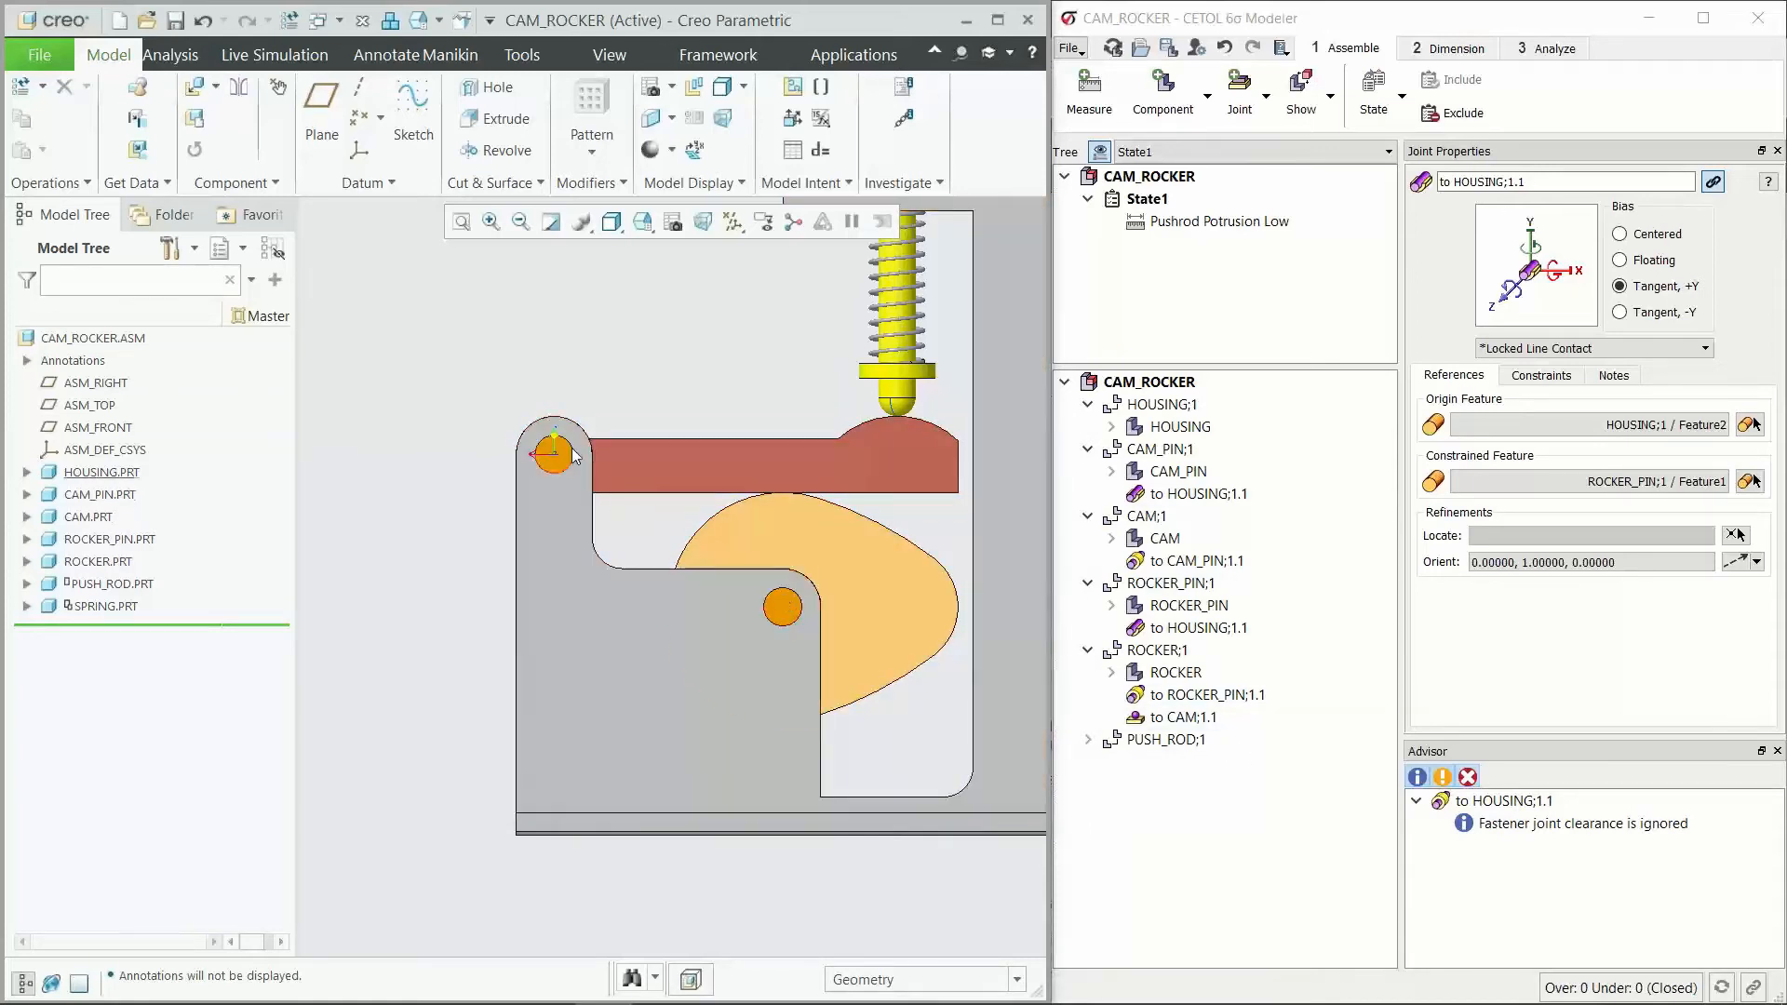
scroll(667, 590, down, 3)
Step: Set the bias of the PUSH_ROD joint to HOUSING to Floating and inspect the joint from above the housing
click(1571, 826)
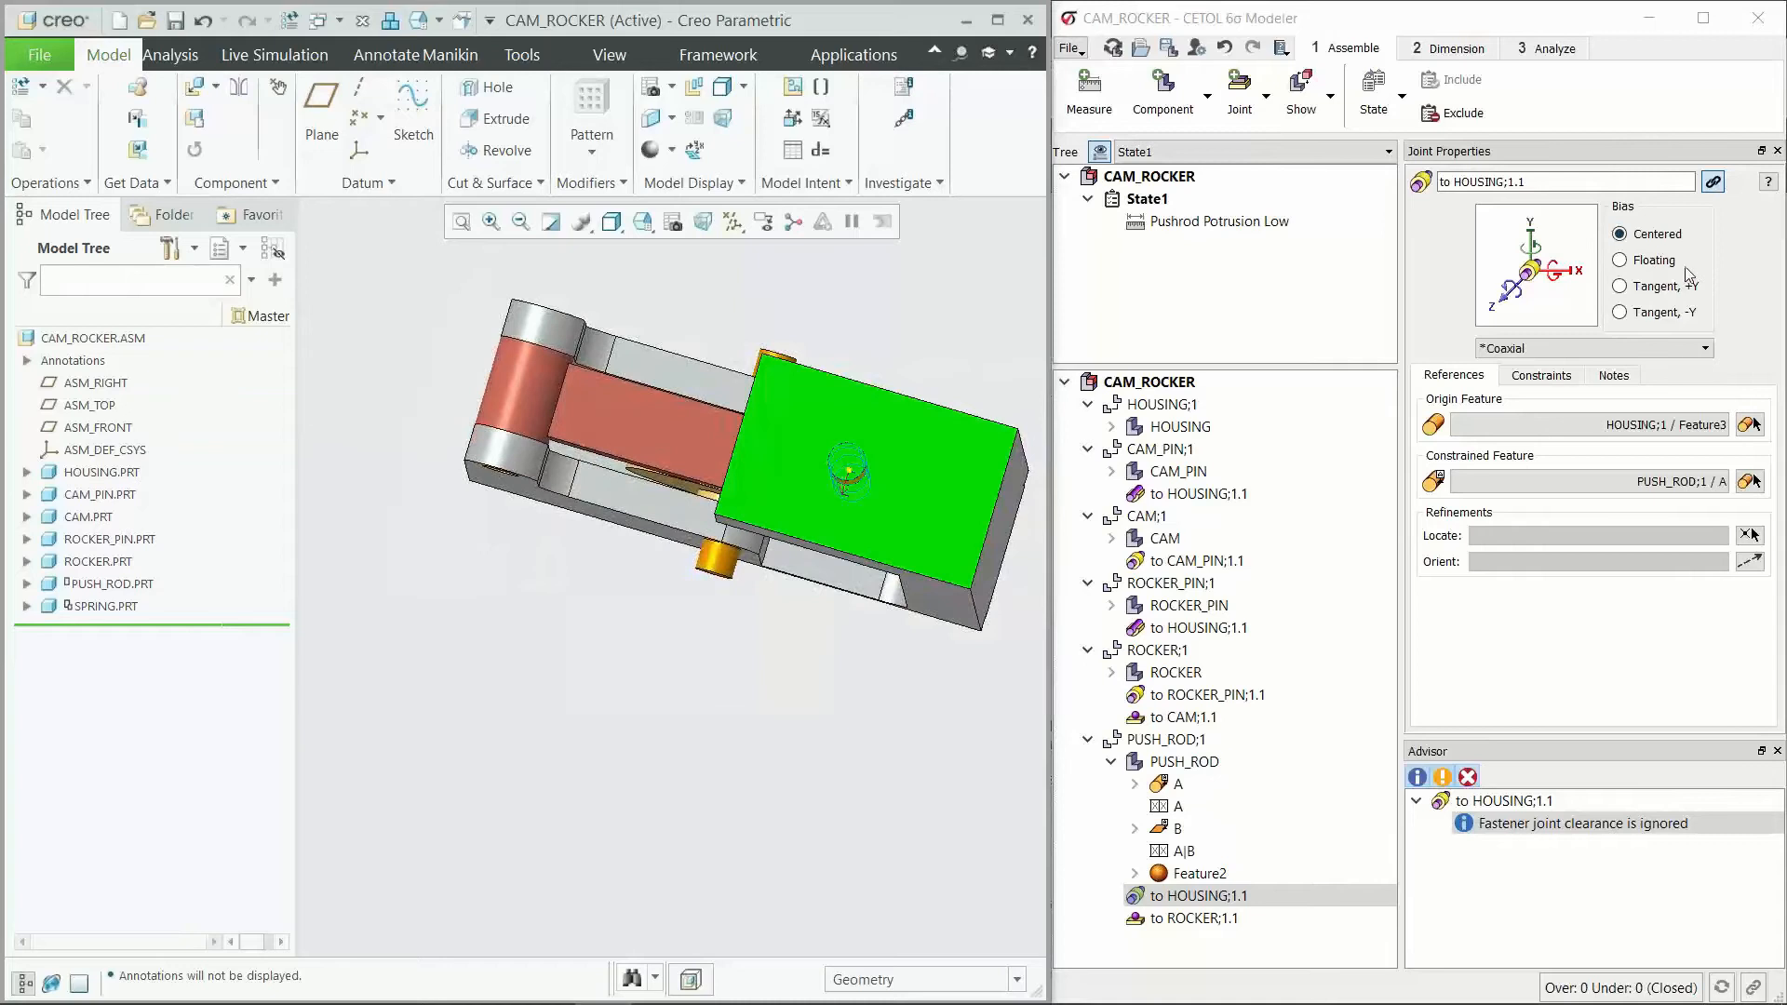
click(1649, 262)
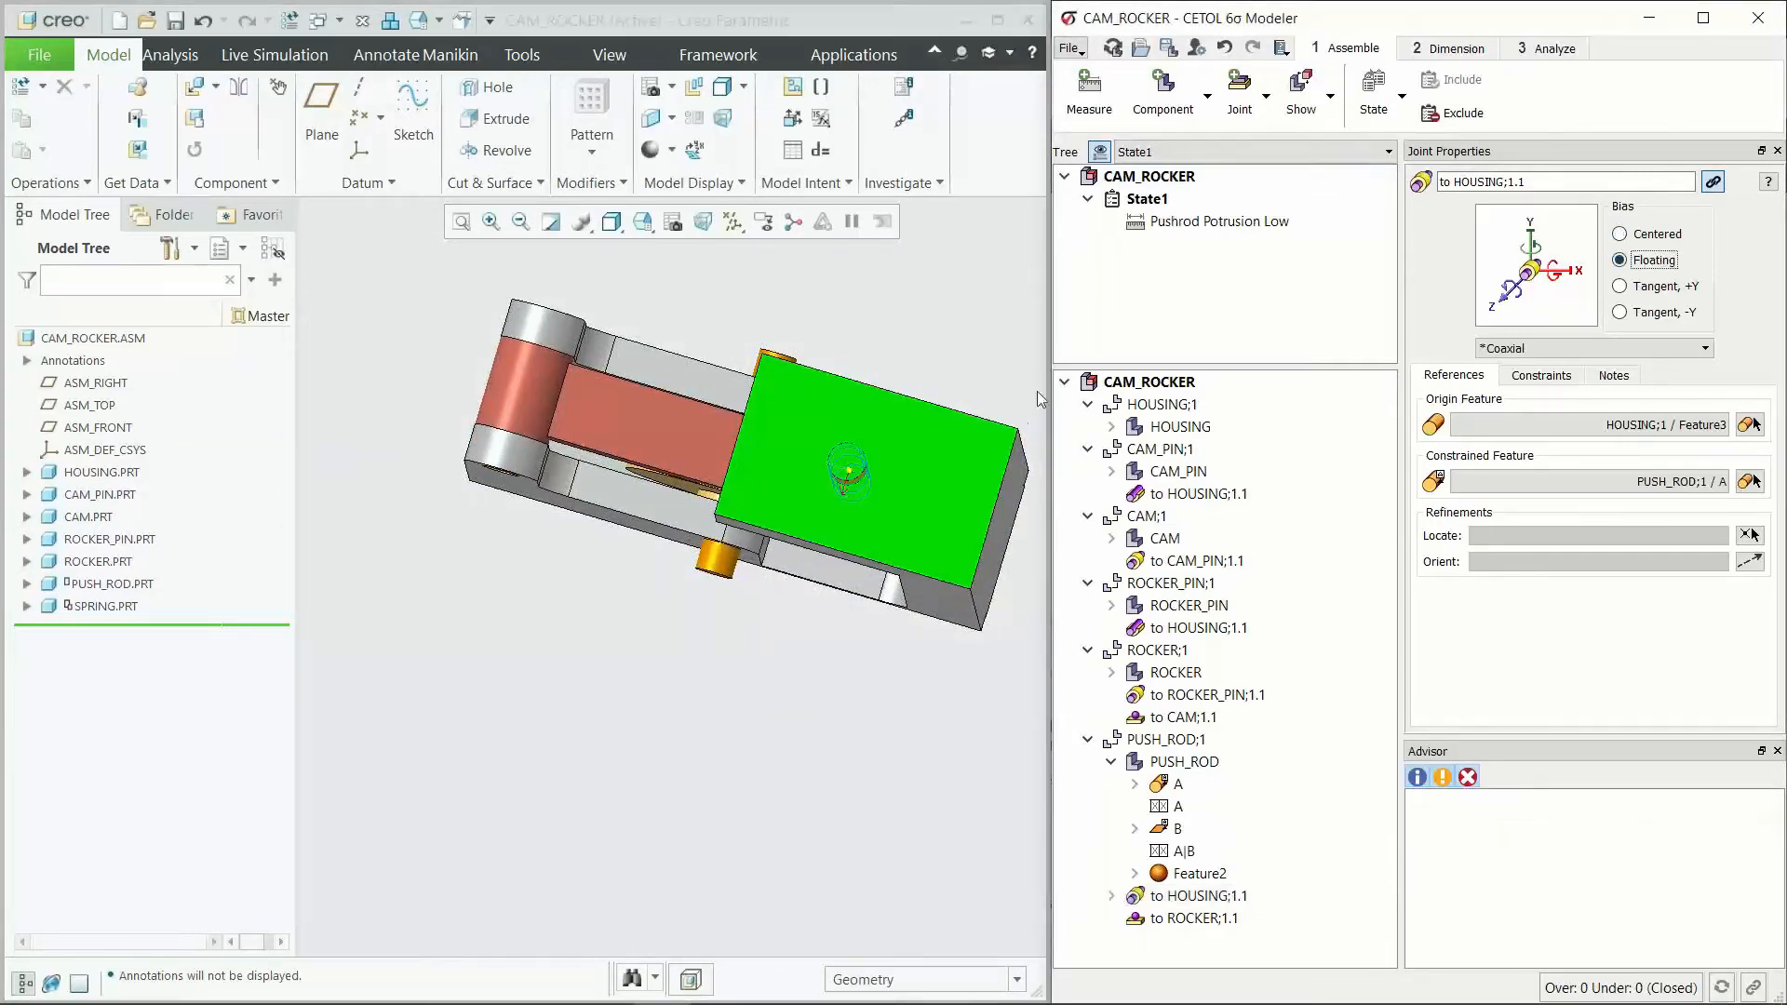
middle_drag(808, 475, 857, 481)
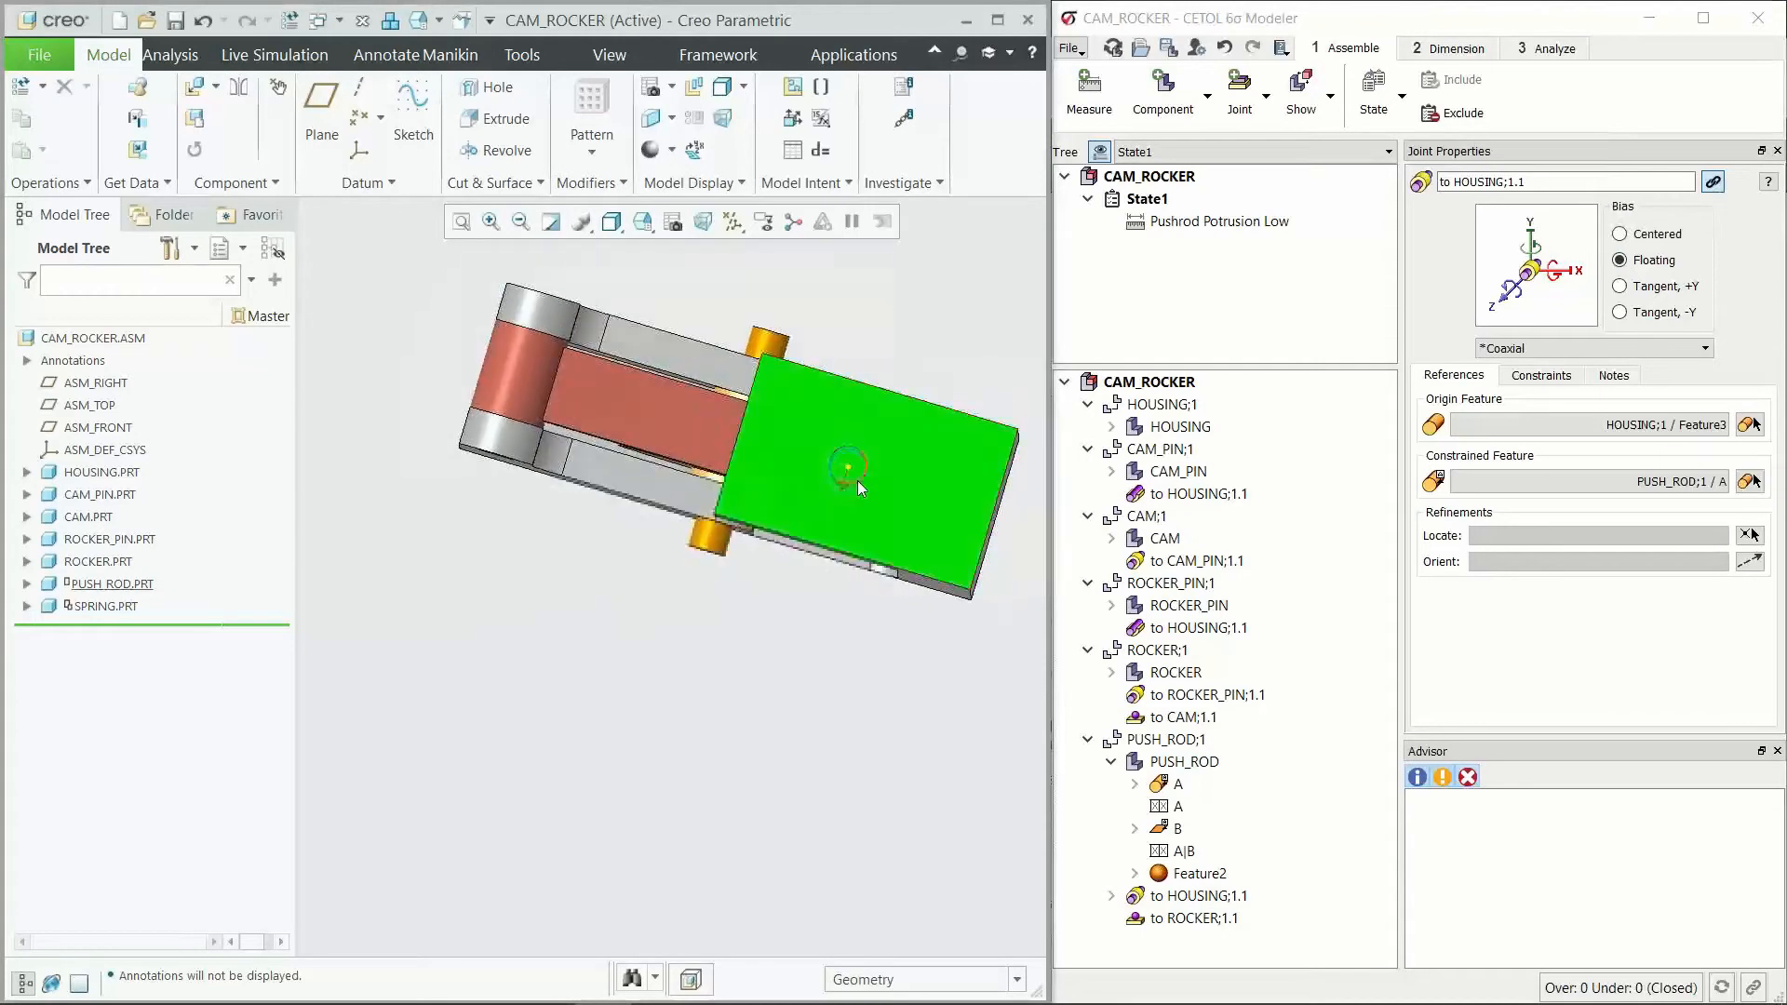
scroll(857, 480, down, 2)
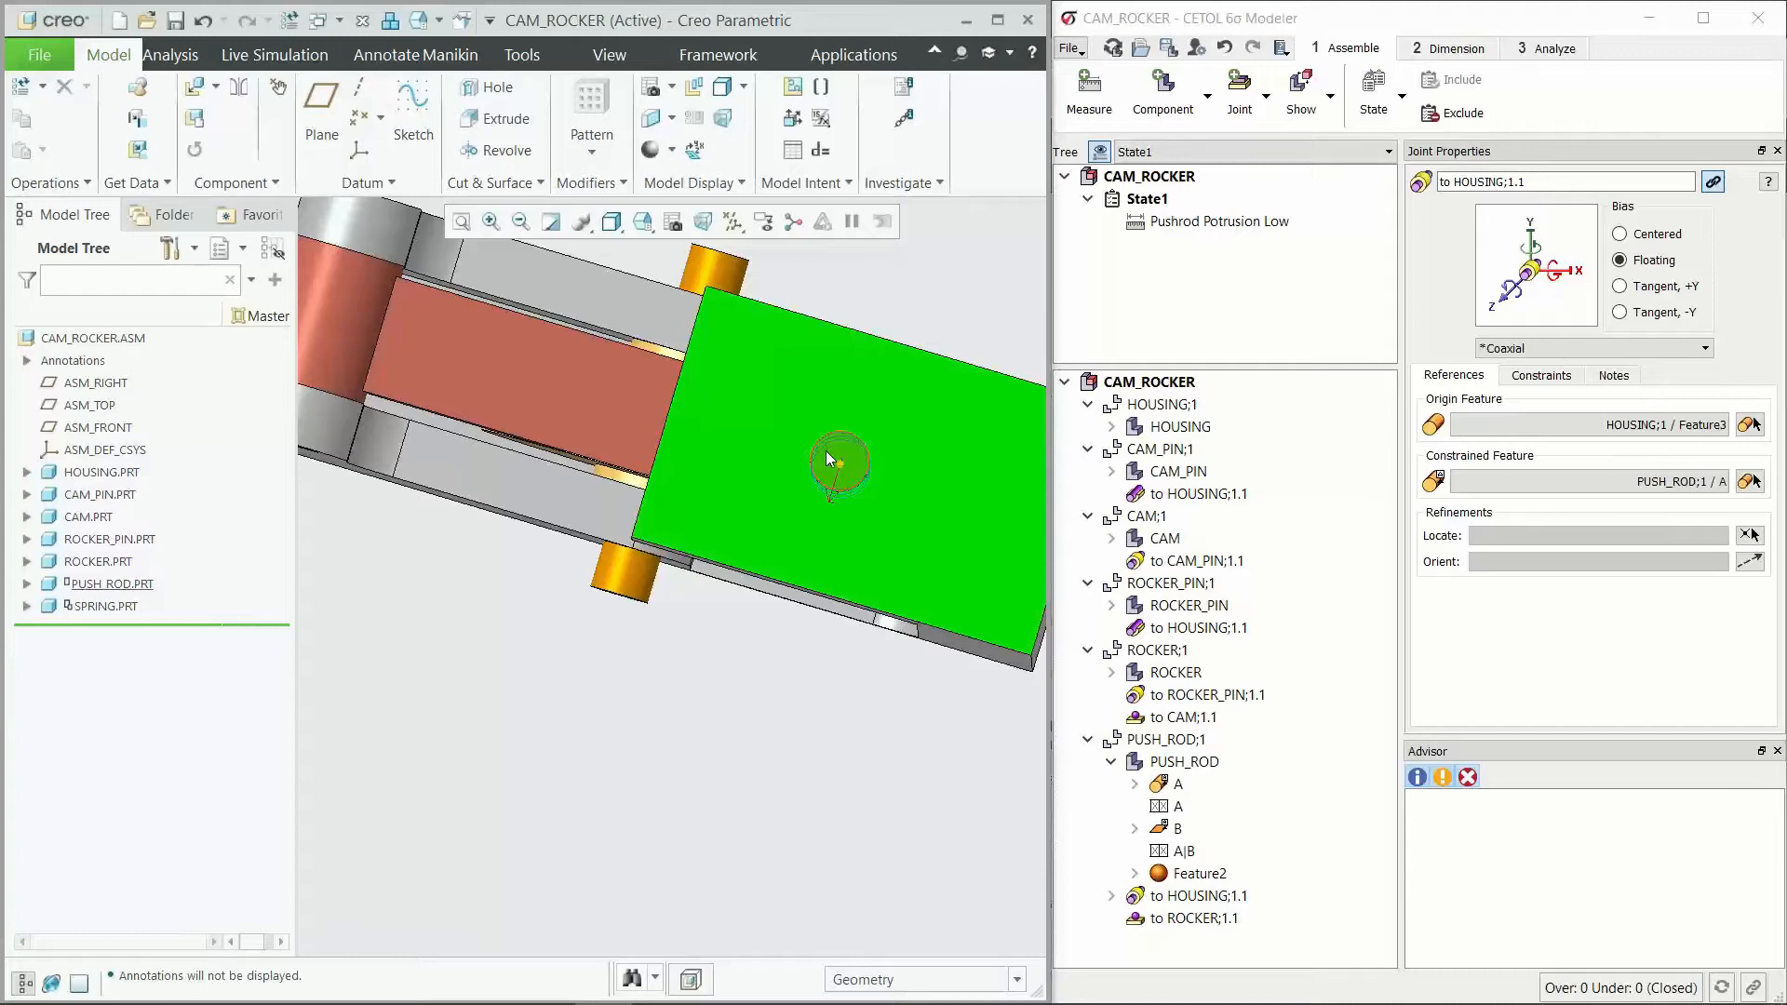
scroll(791, 493, up, 3)
middle_drag(782, 549, 773, 467)
scroll(679, 518, up, 3)
mouse_move(695, 735)
middle_down()
mouse_move(710, 700)
mouse_move(769, 733)
mouse_move(791, 710)
middle_up()
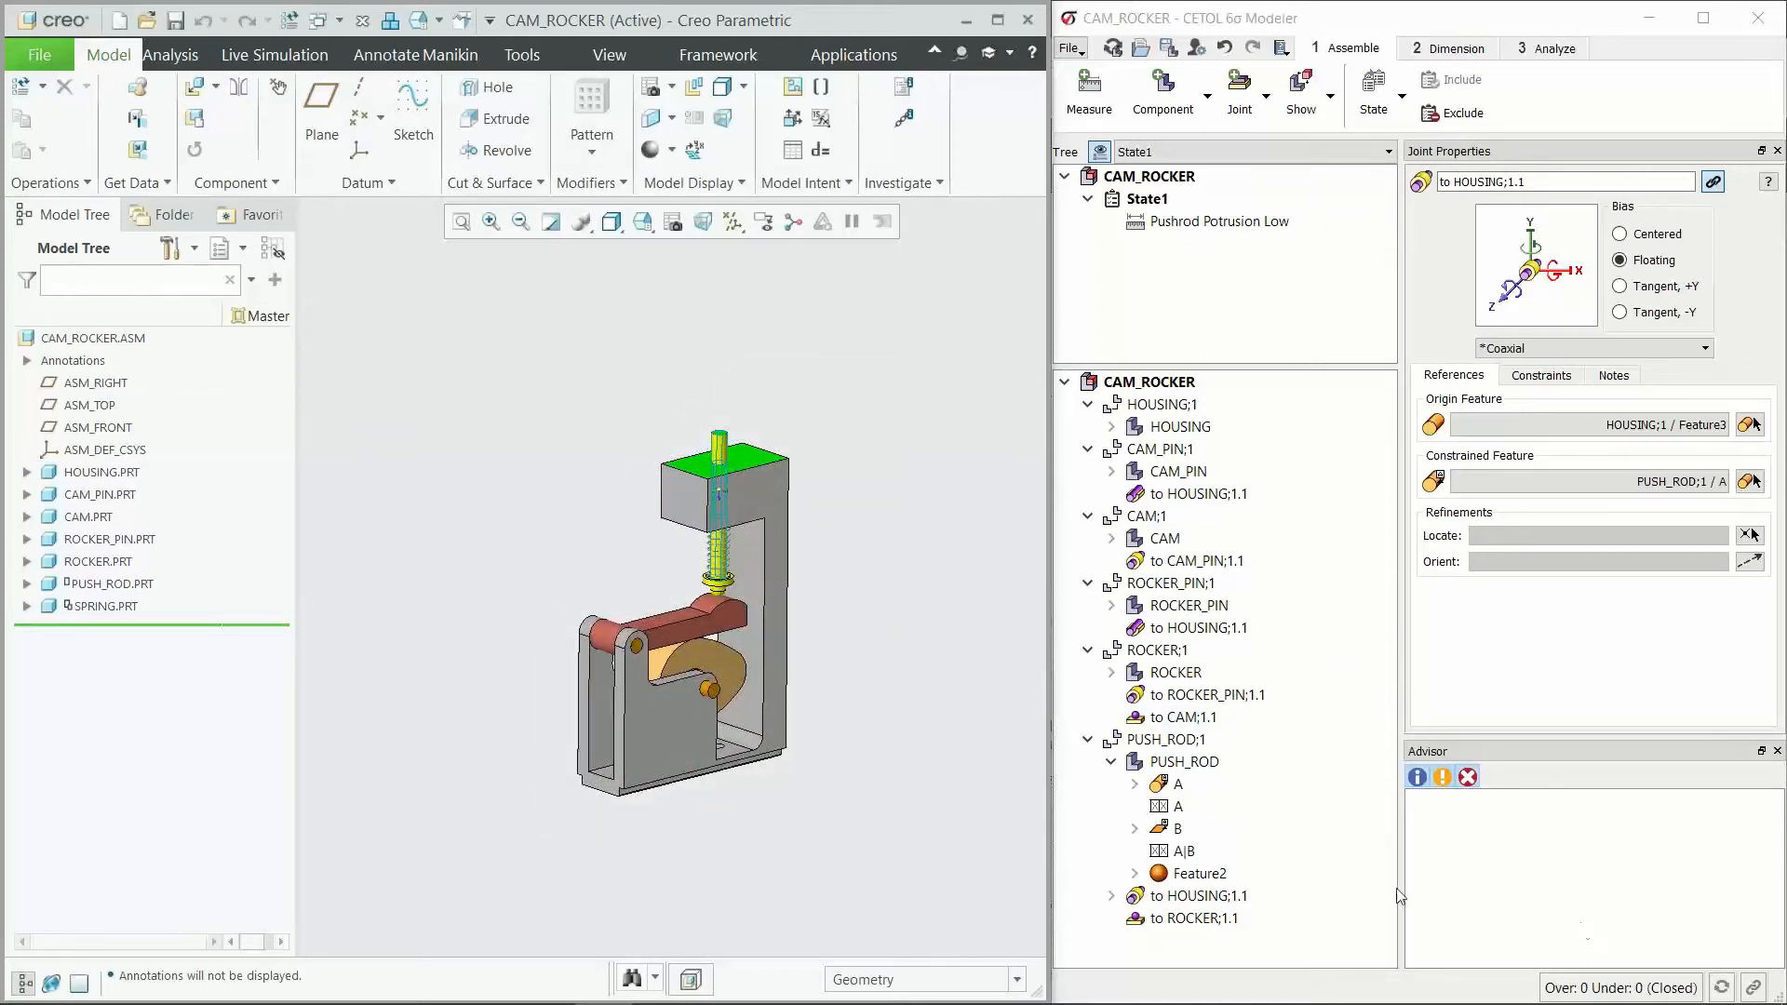
Step: Solve the Pushrod Potrusion Low measurement and check its derivative-based analysis options
click(1111, 762)
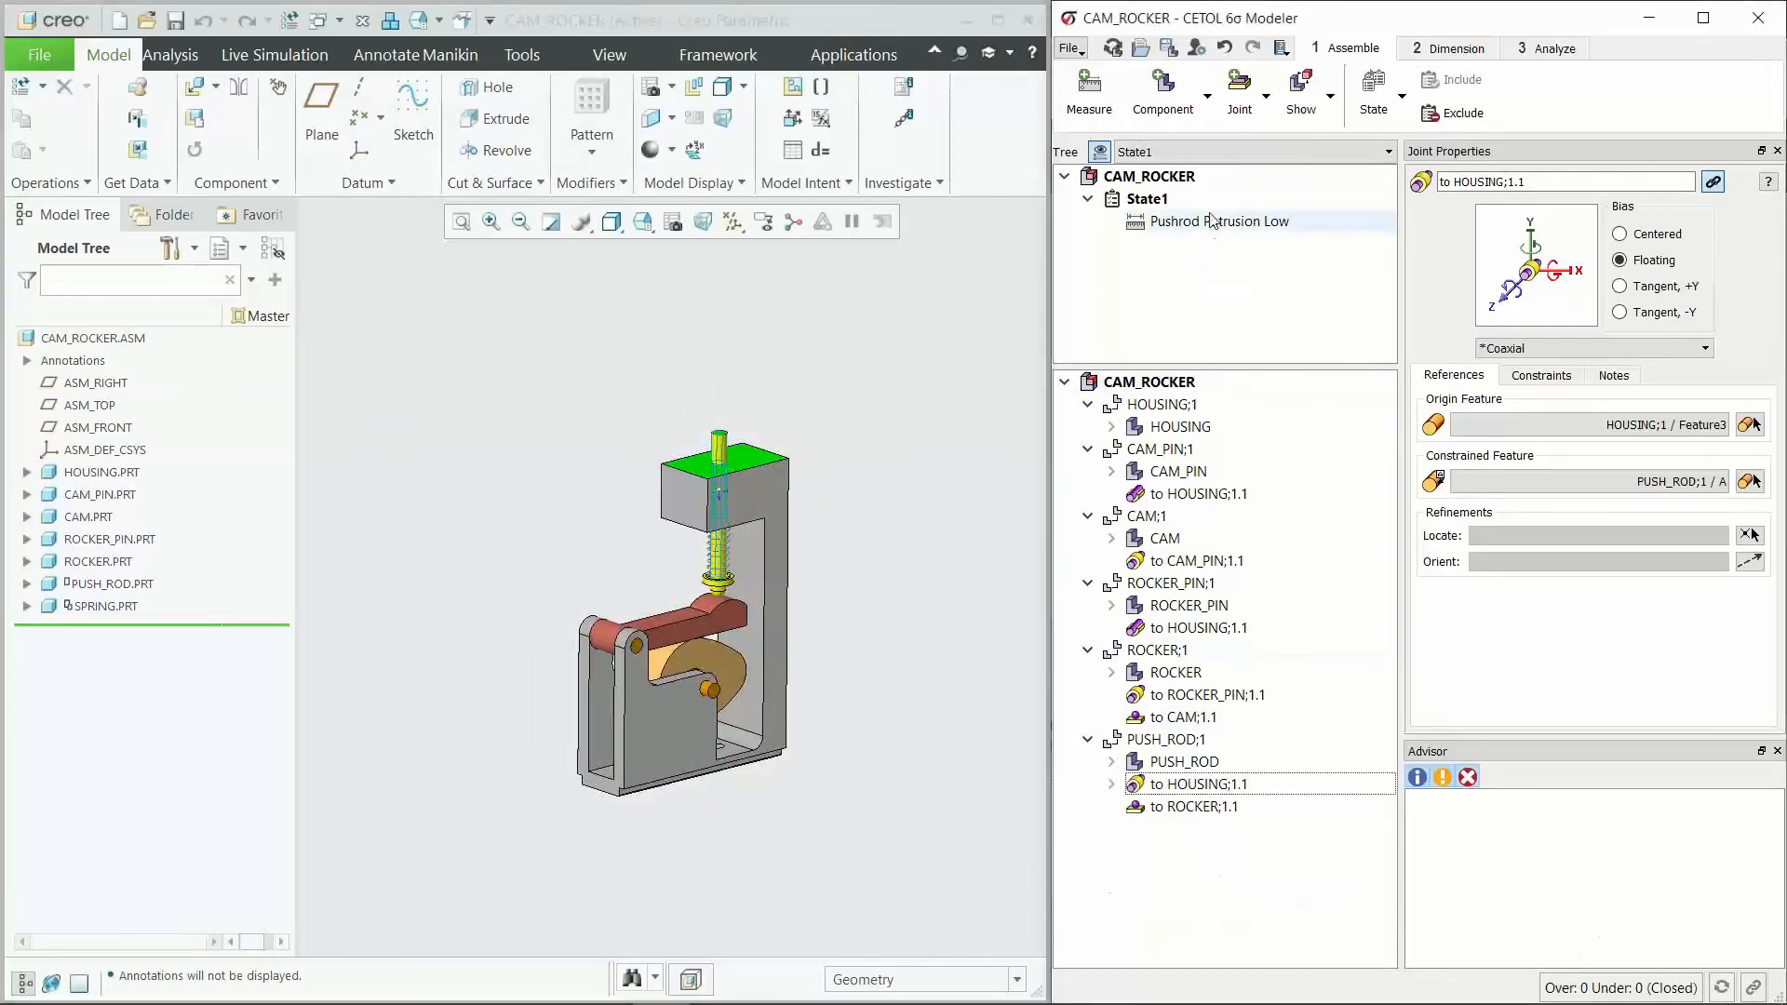
click(1174, 222)
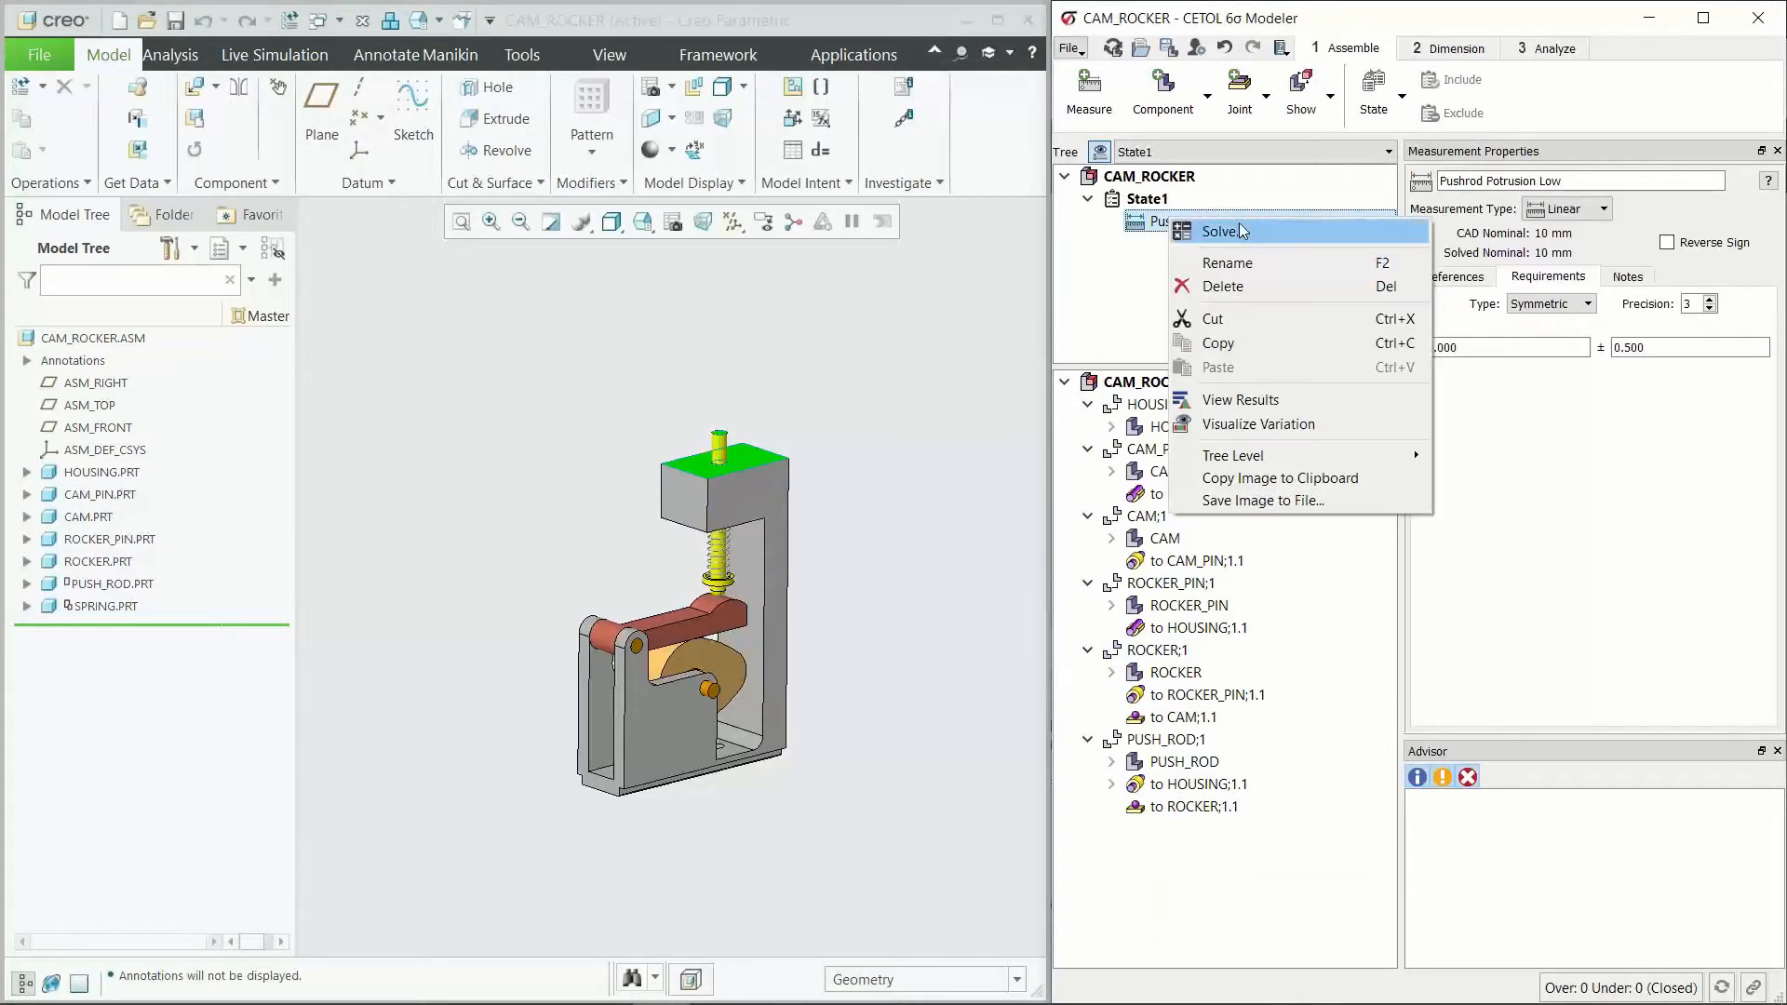
click(1241, 231)
key(Return)
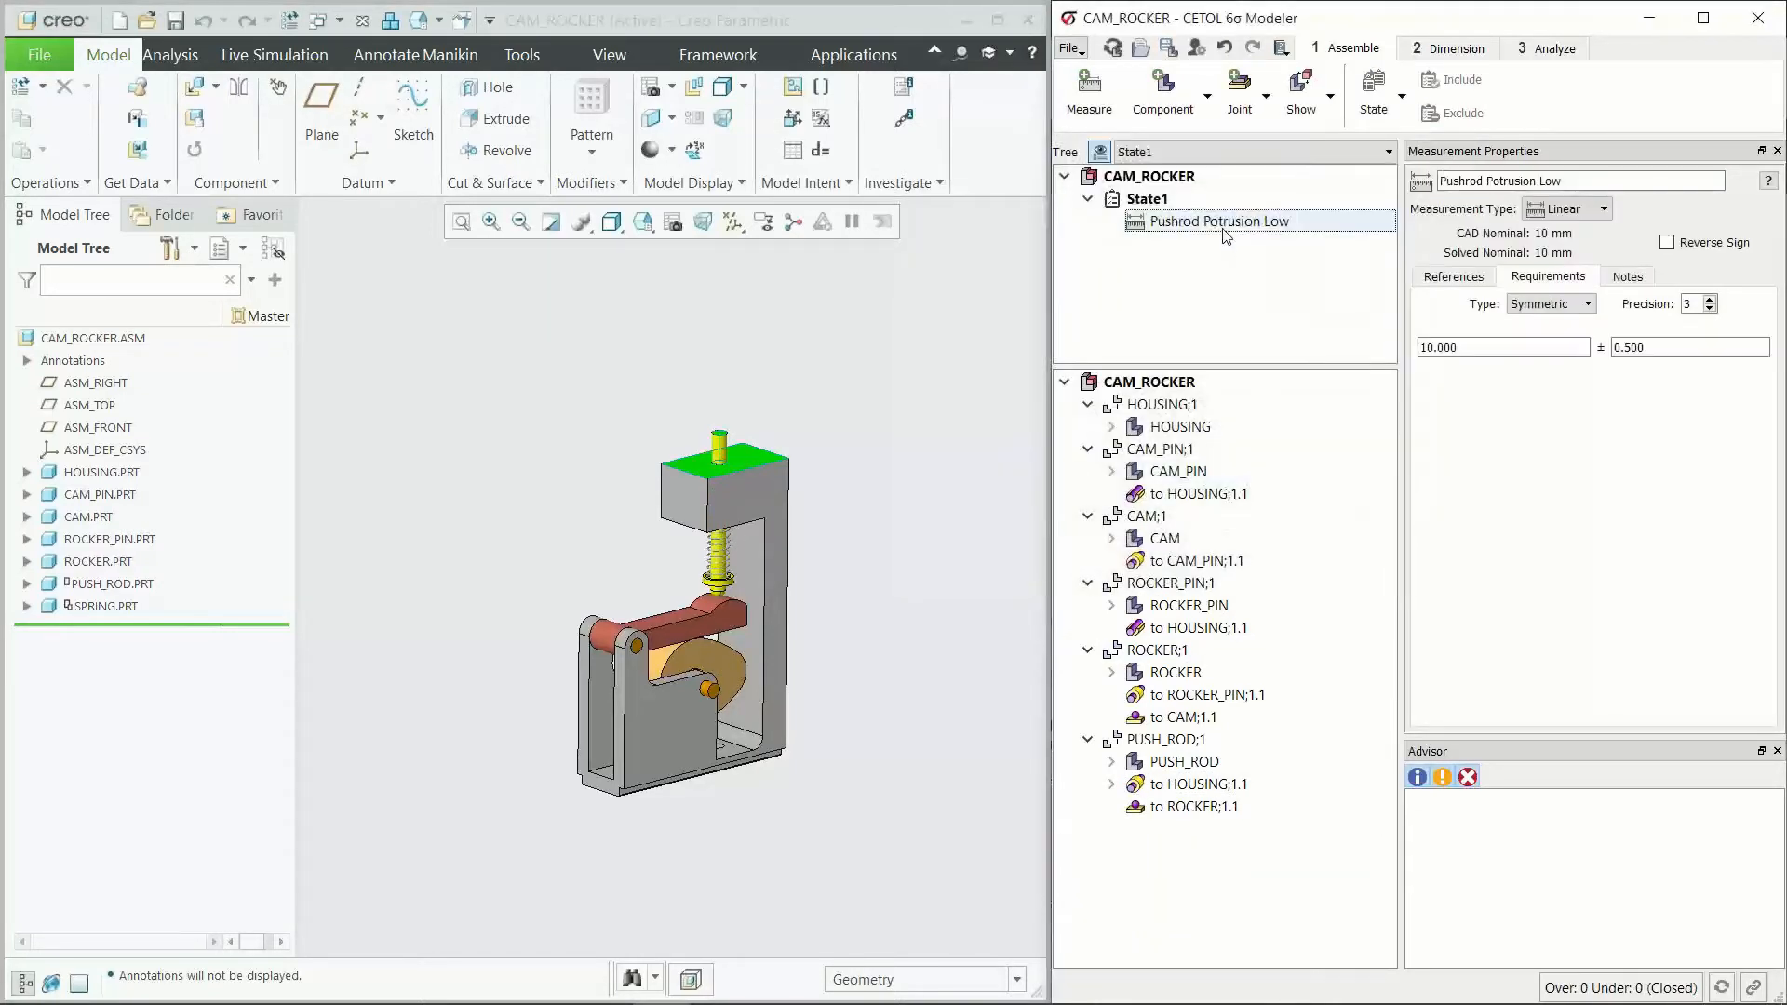
click(1226, 223)
click(1095, 113)
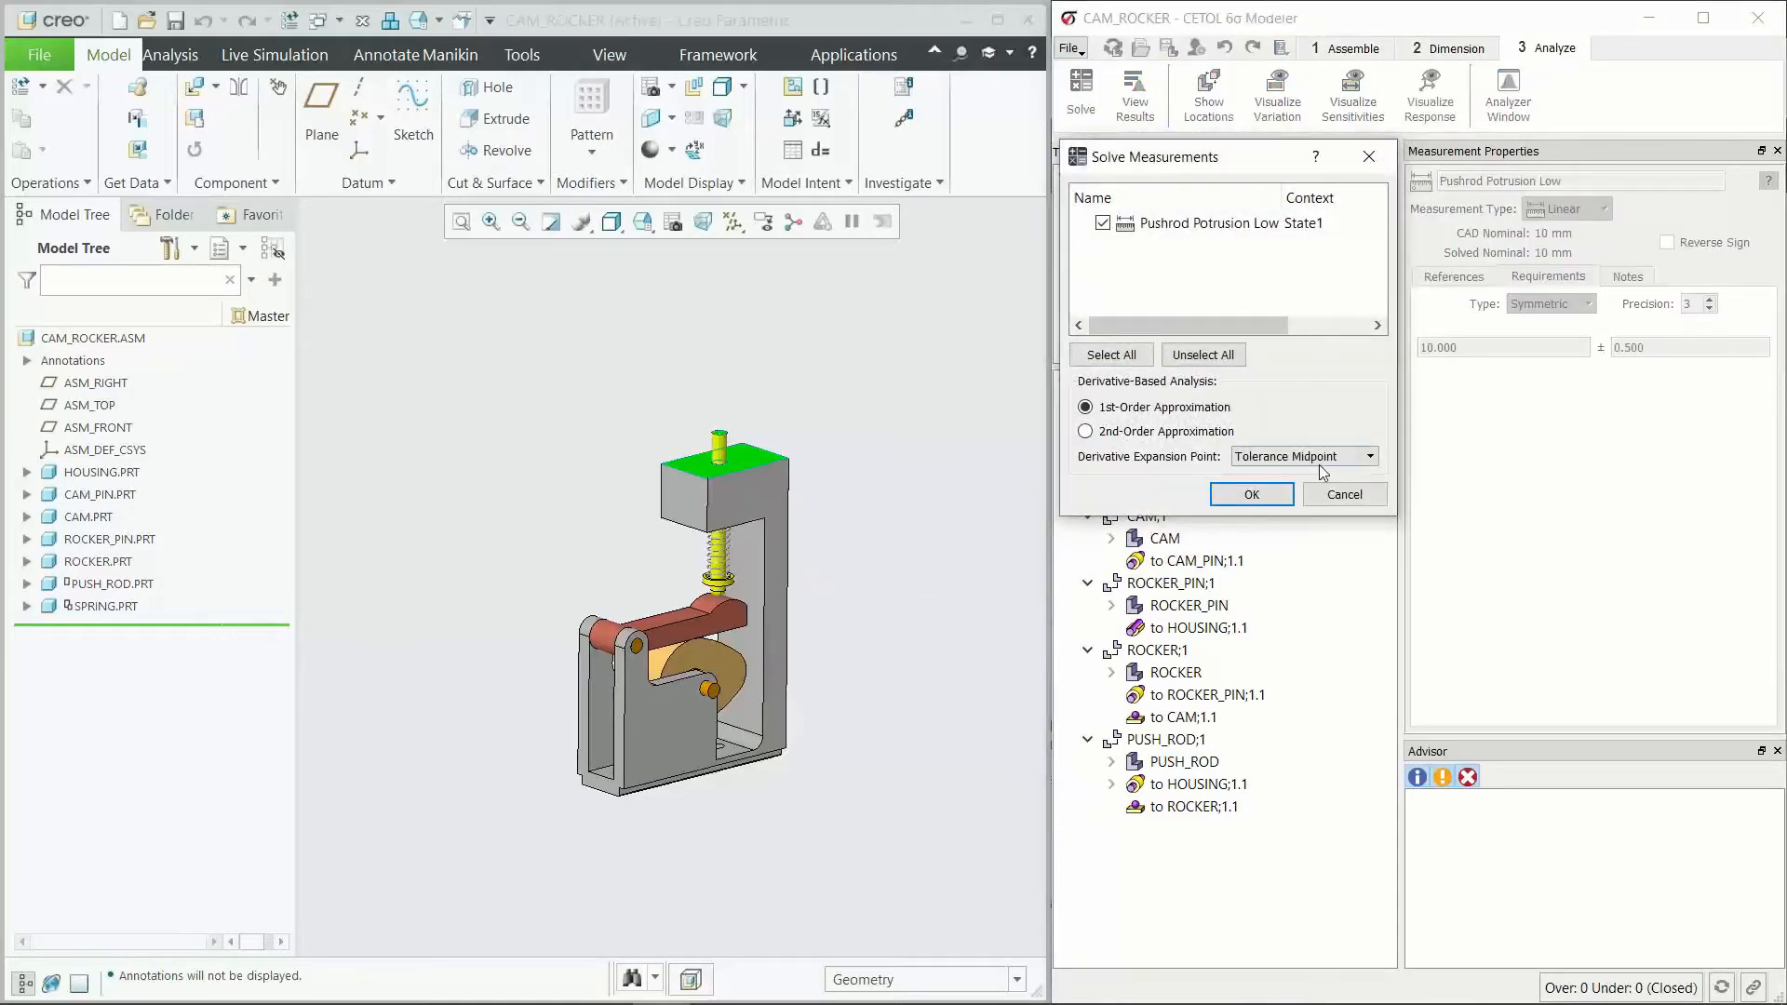
click(1342, 493)
Step: Review the distribution and quality metrics in the results of the Pushrod Potrusion Low measurement, and close them
click(1135, 98)
drag(667, 84, 824, 92)
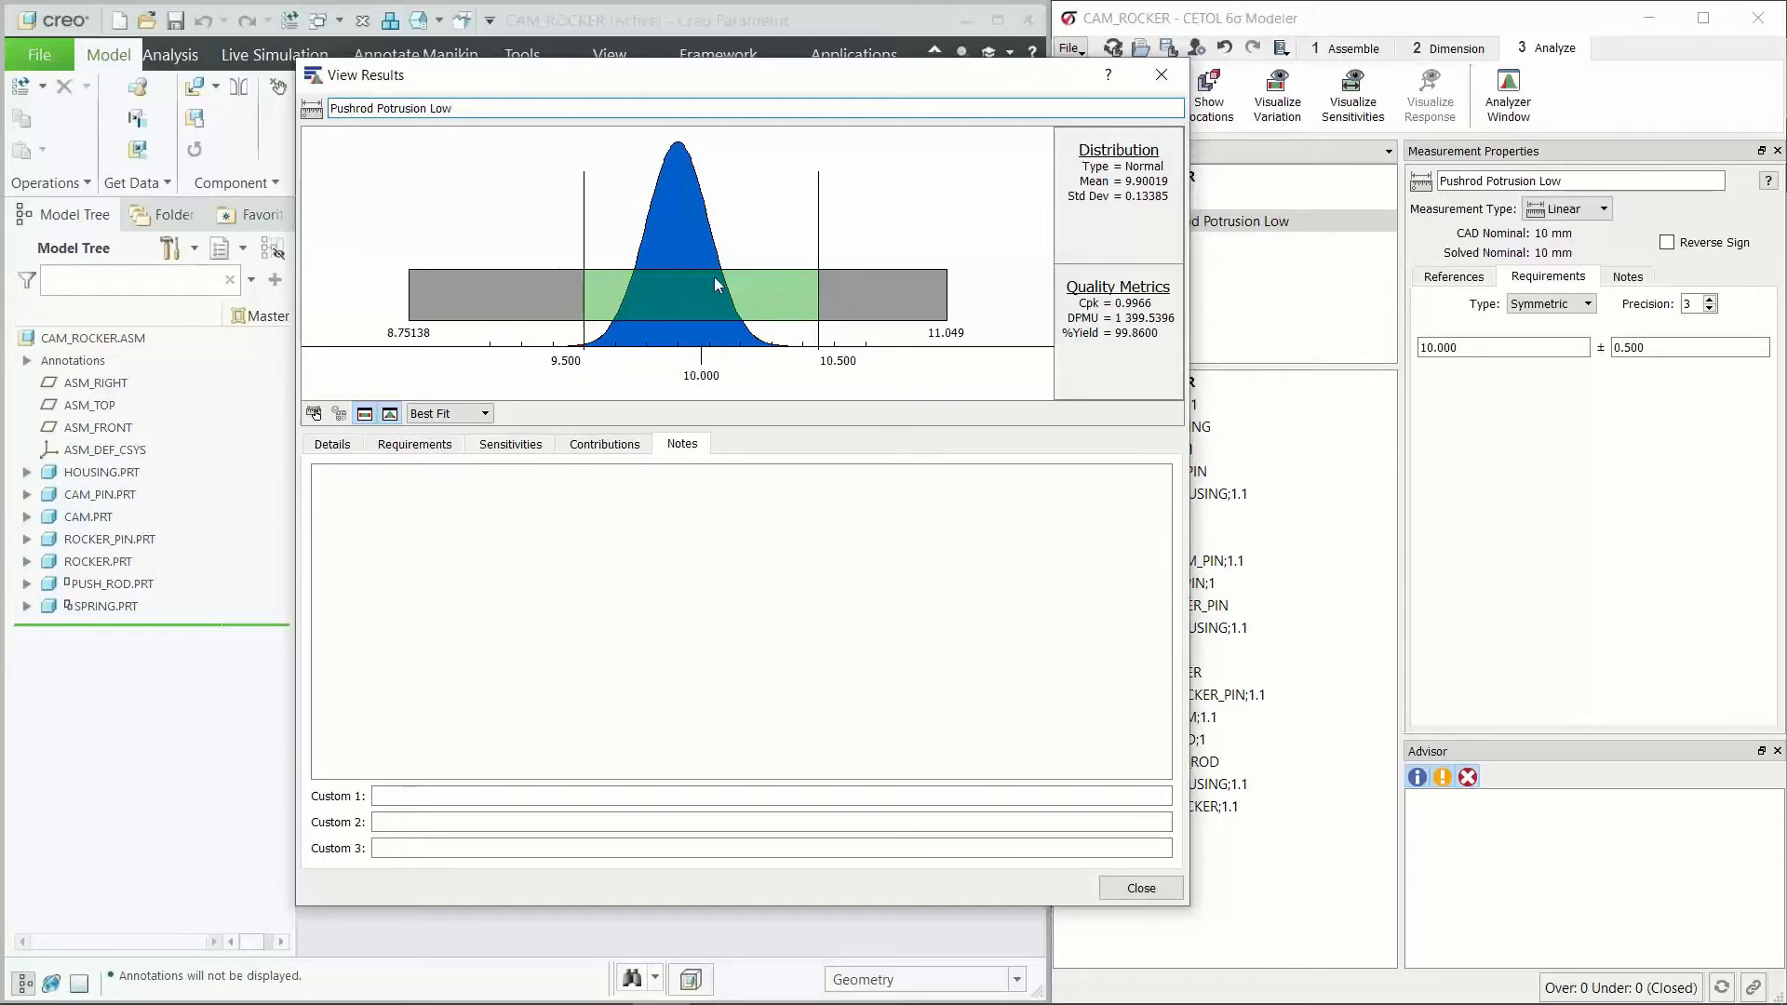
click(1161, 76)
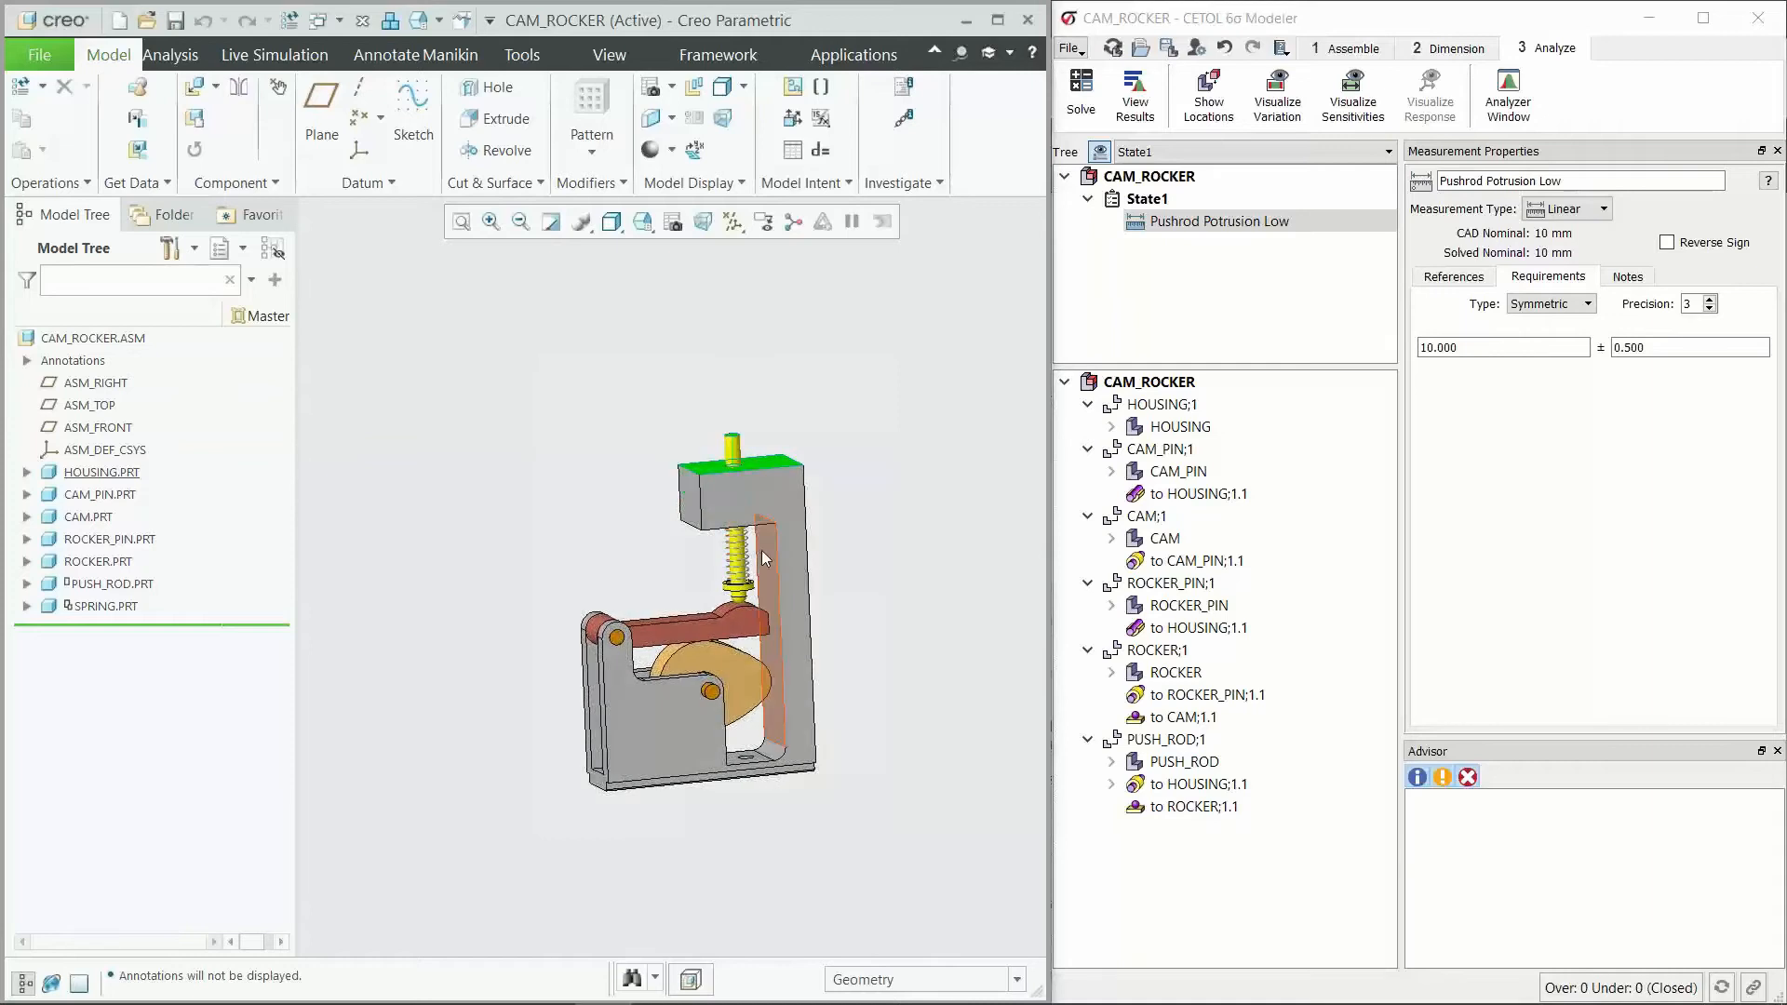
Step: Visualize the variation of Pushrod Potrusion Low over 100% of its worst-case range with 2 intervals, playing and stopping the animation
scroll(711, 523, down, 3)
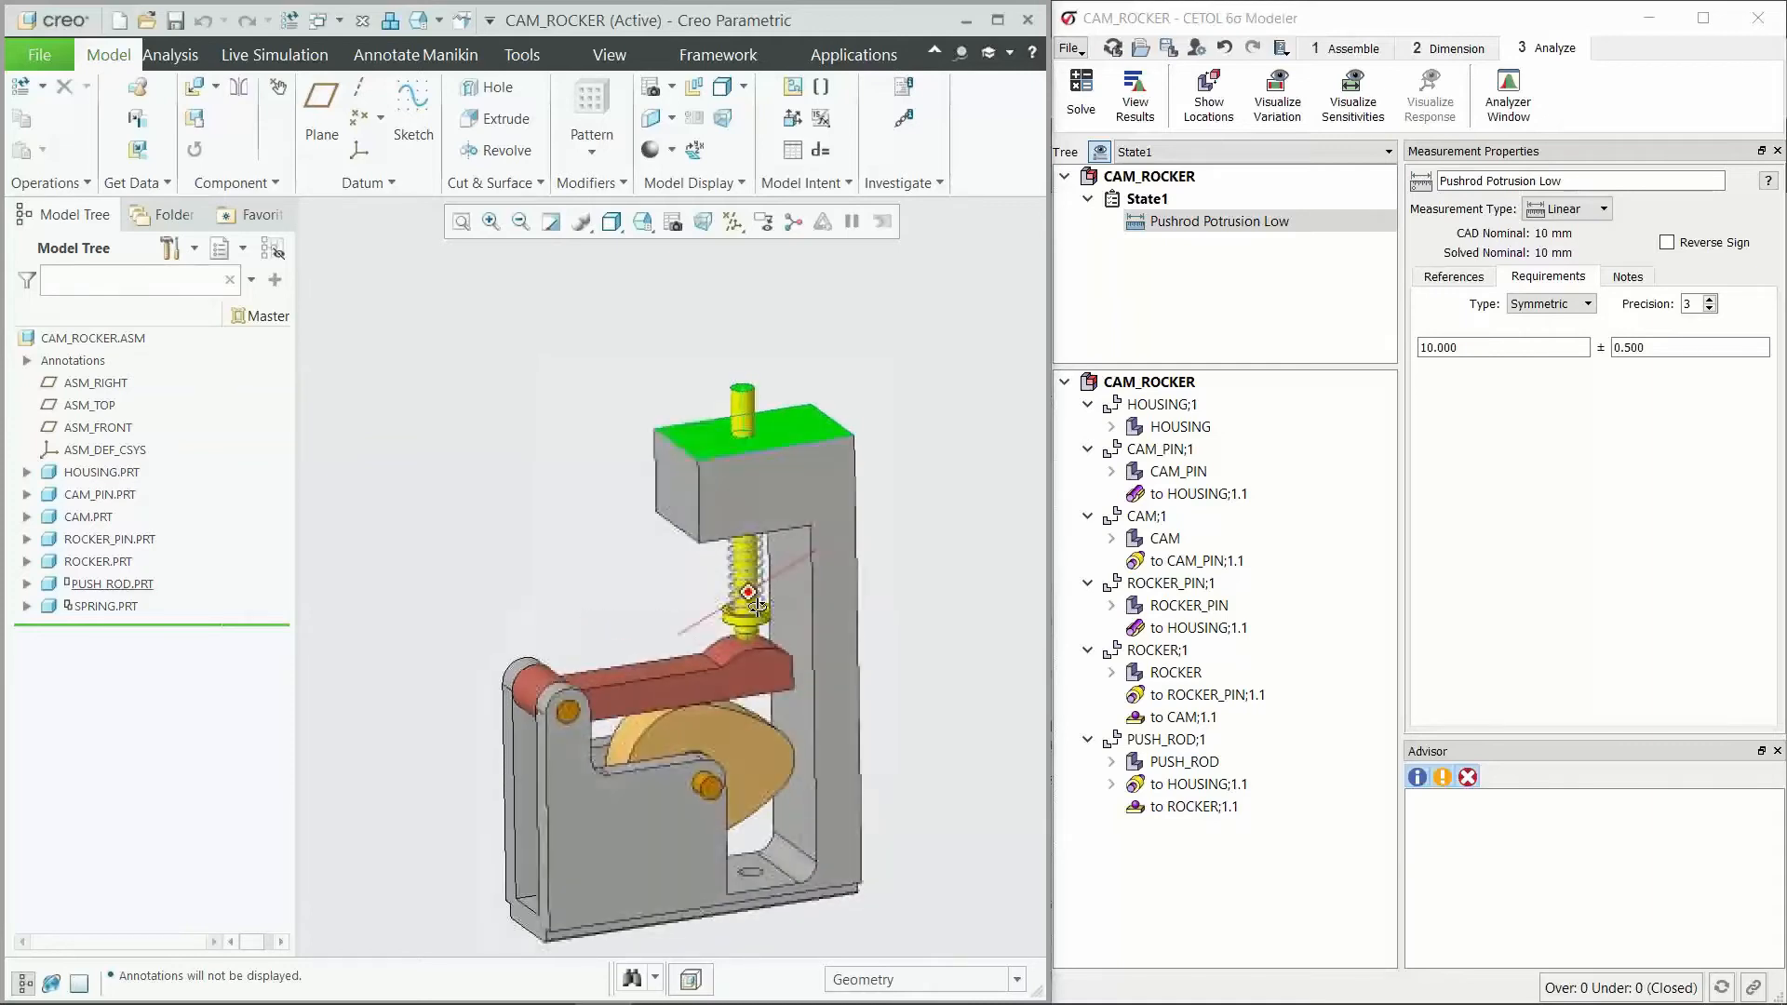
click(1186, 223)
right_click(1185, 232)
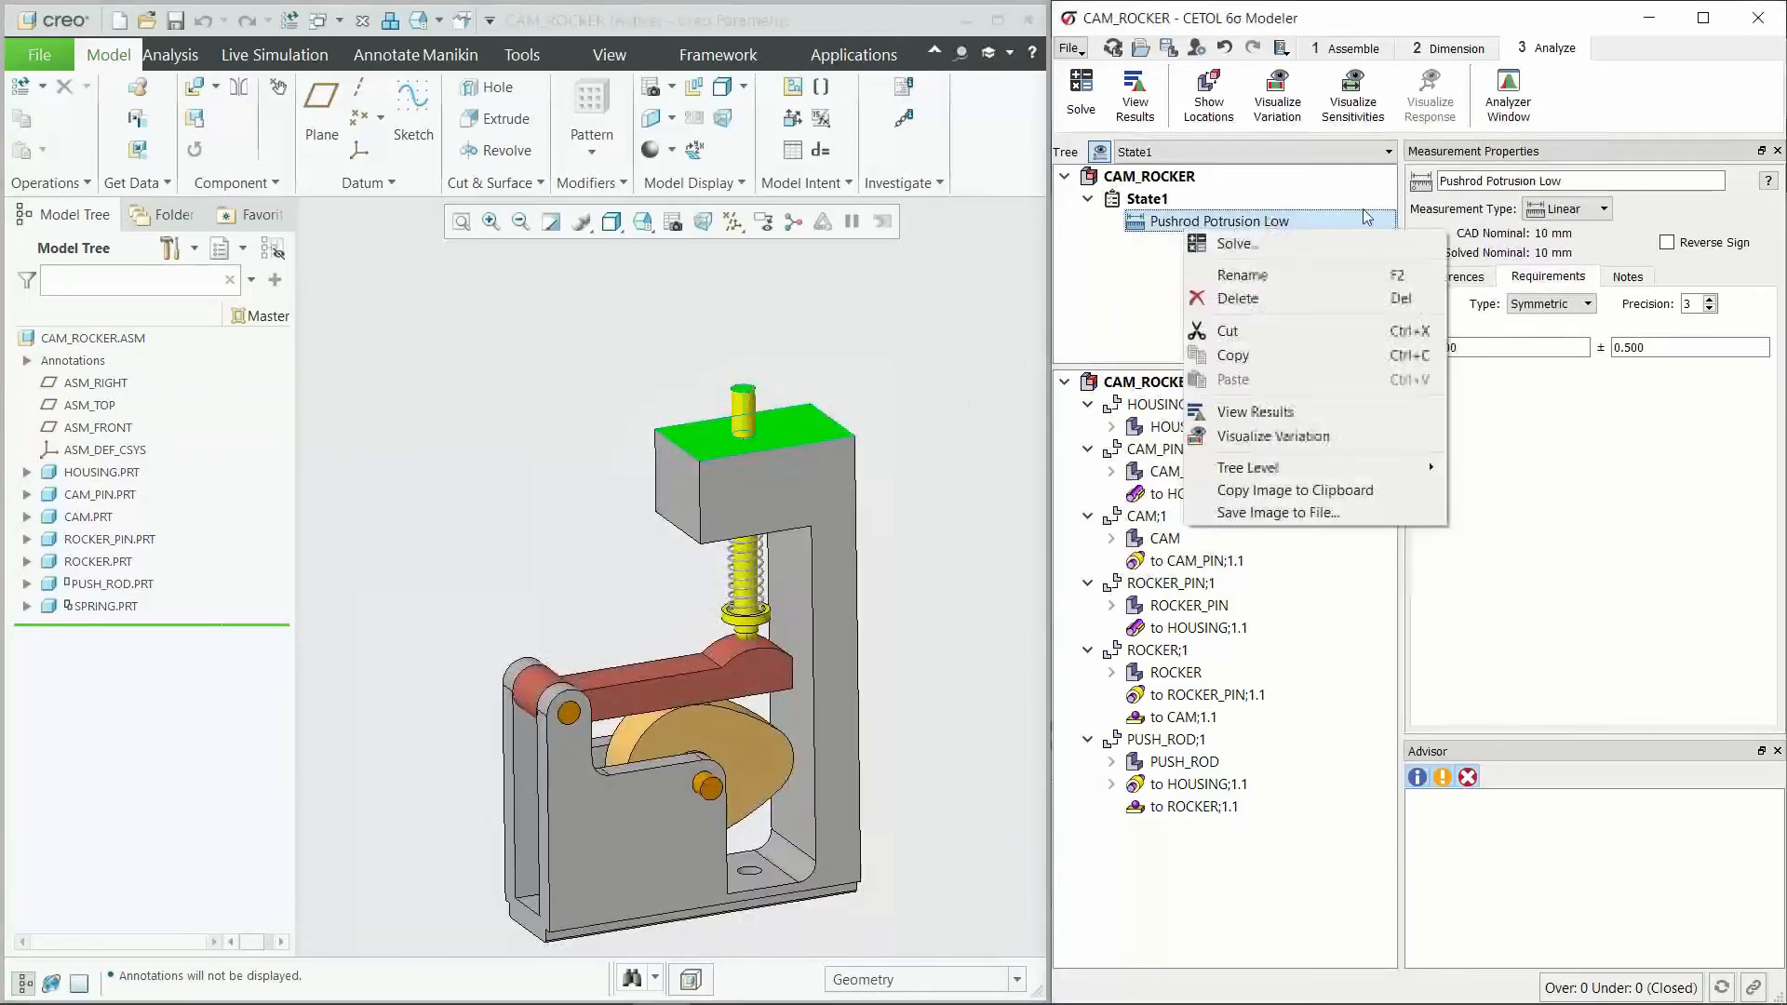
click(1301, 438)
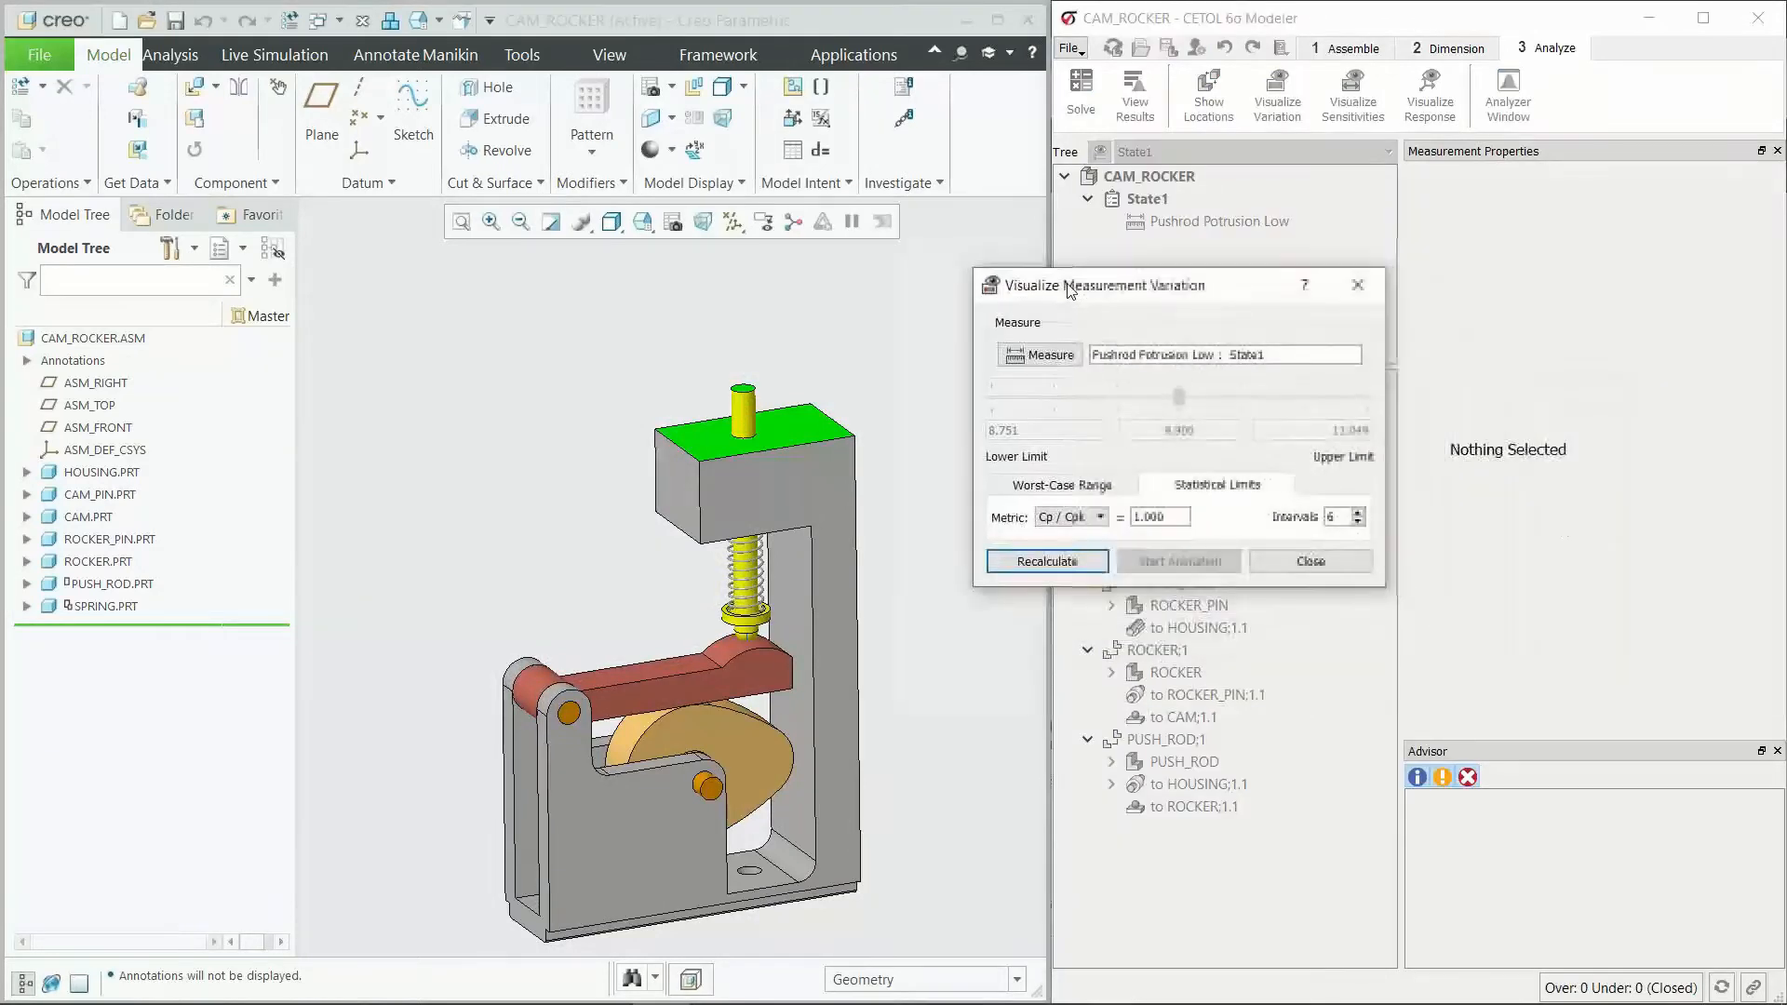
click(1059, 468)
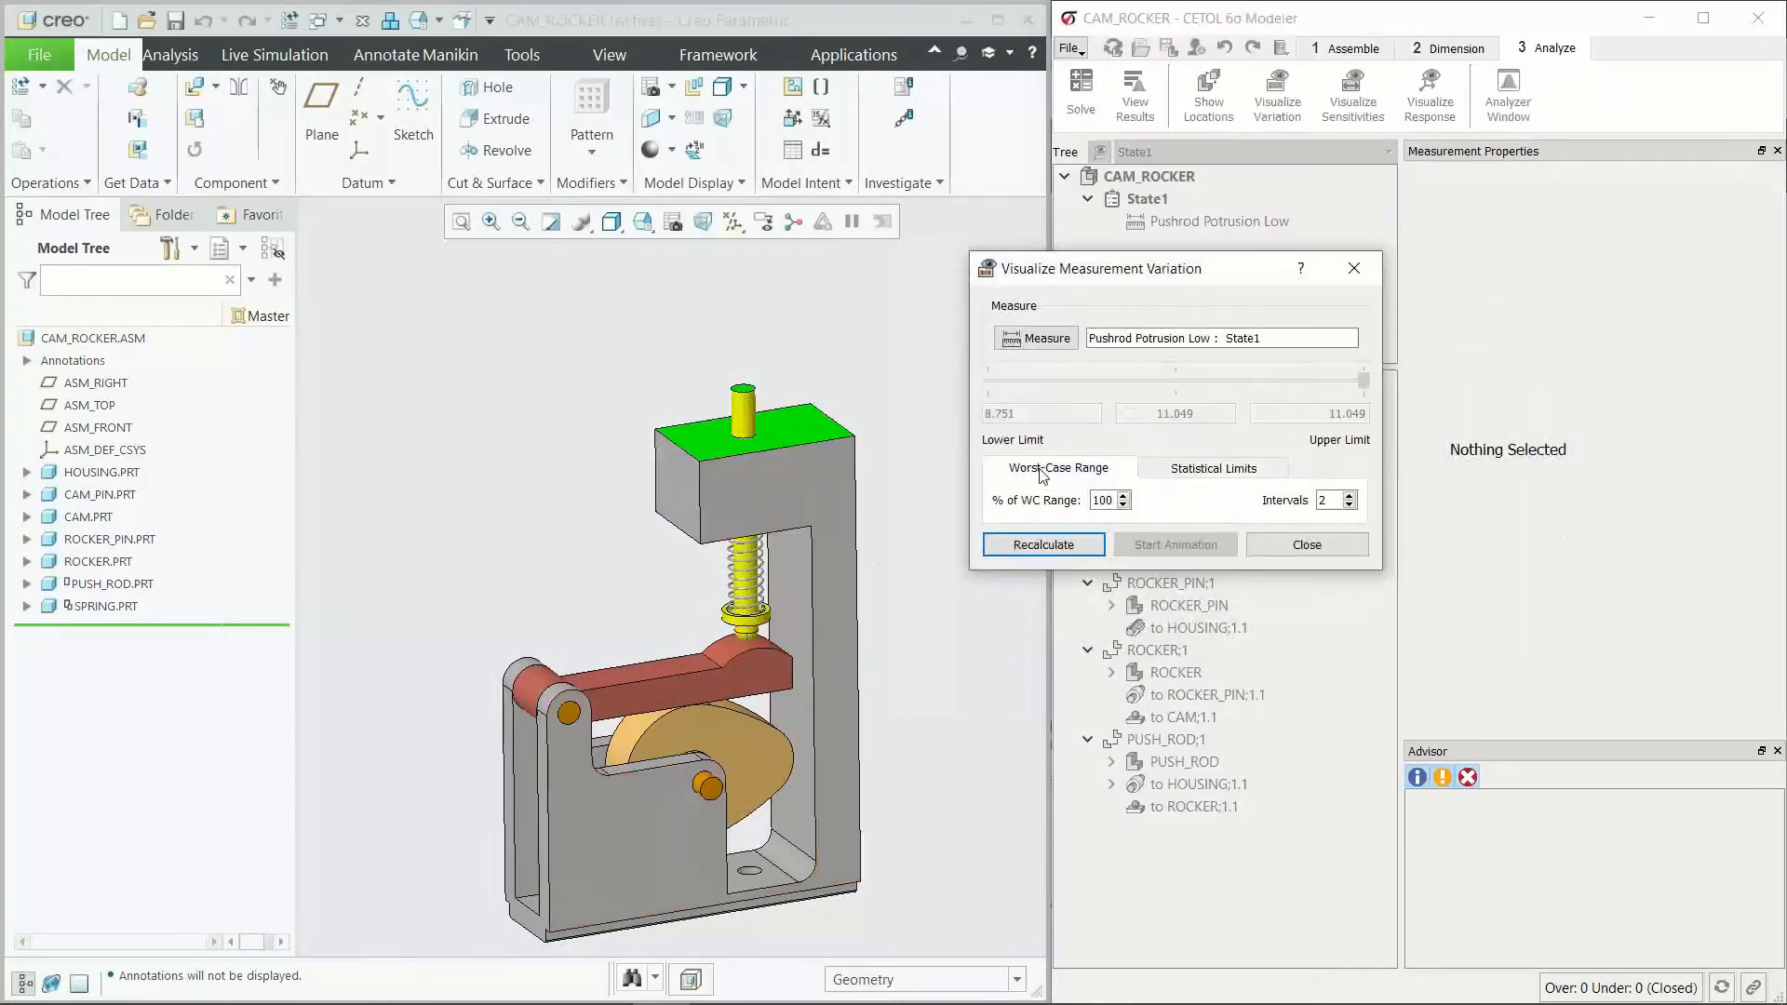
click(1013, 553)
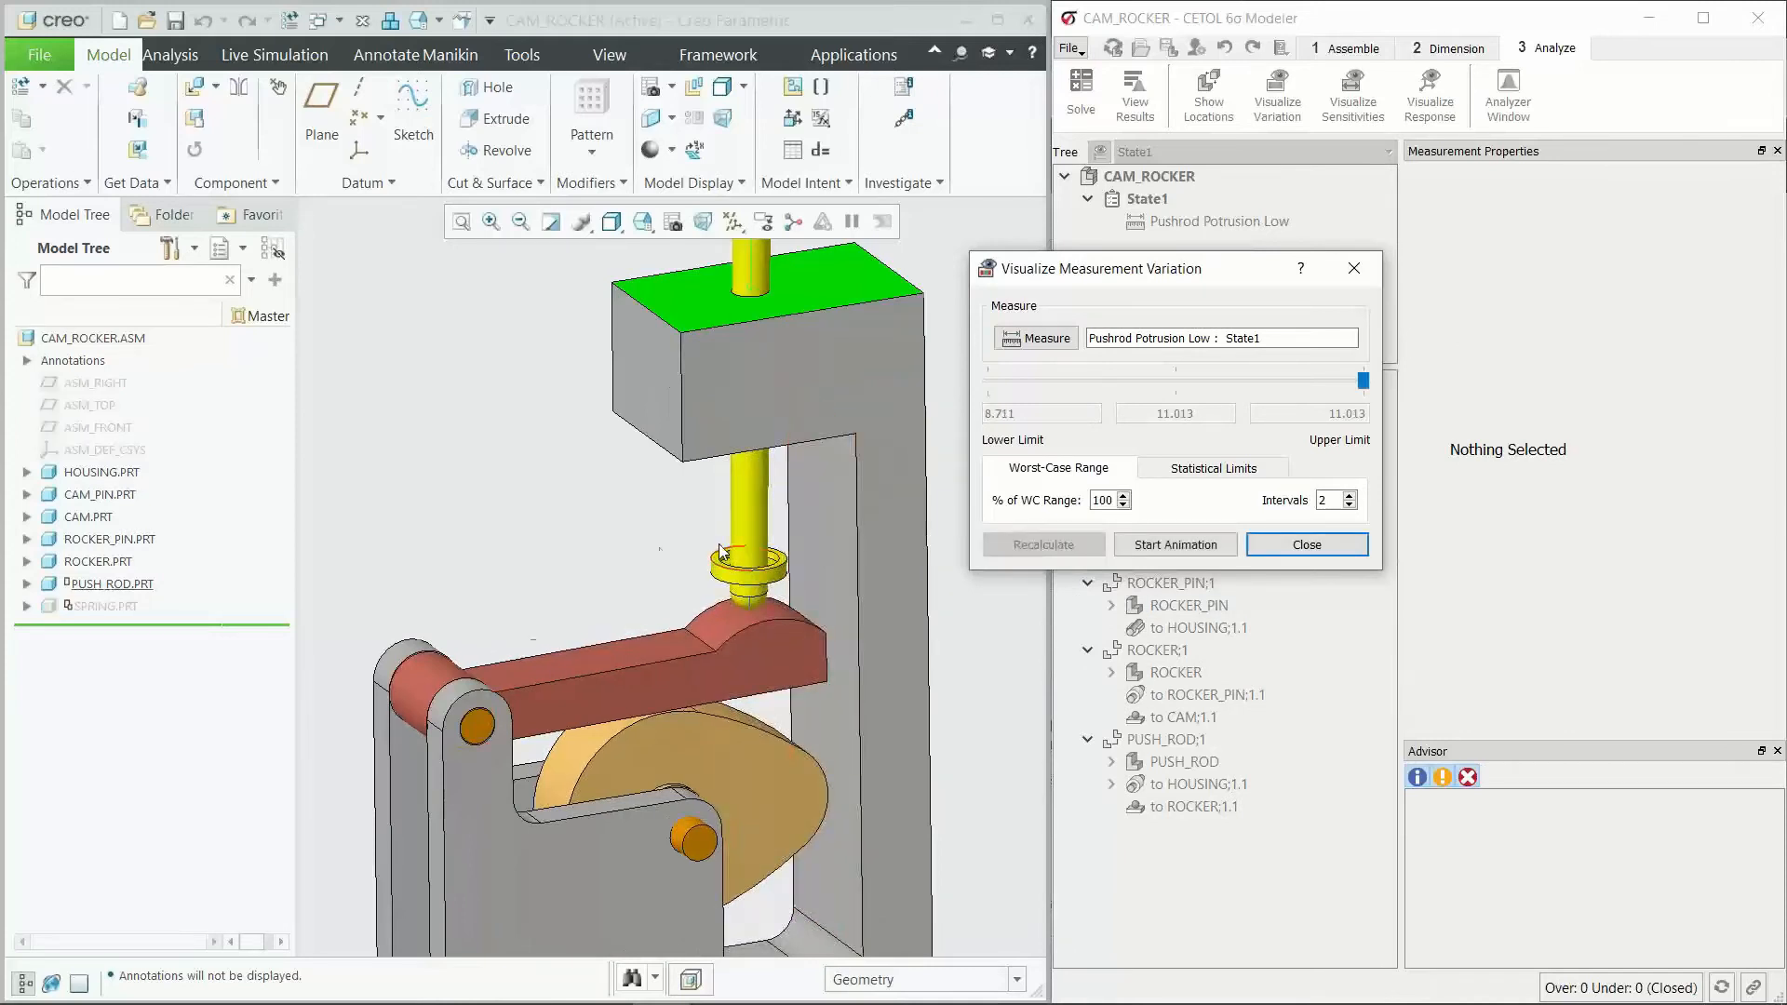
click(1178, 548)
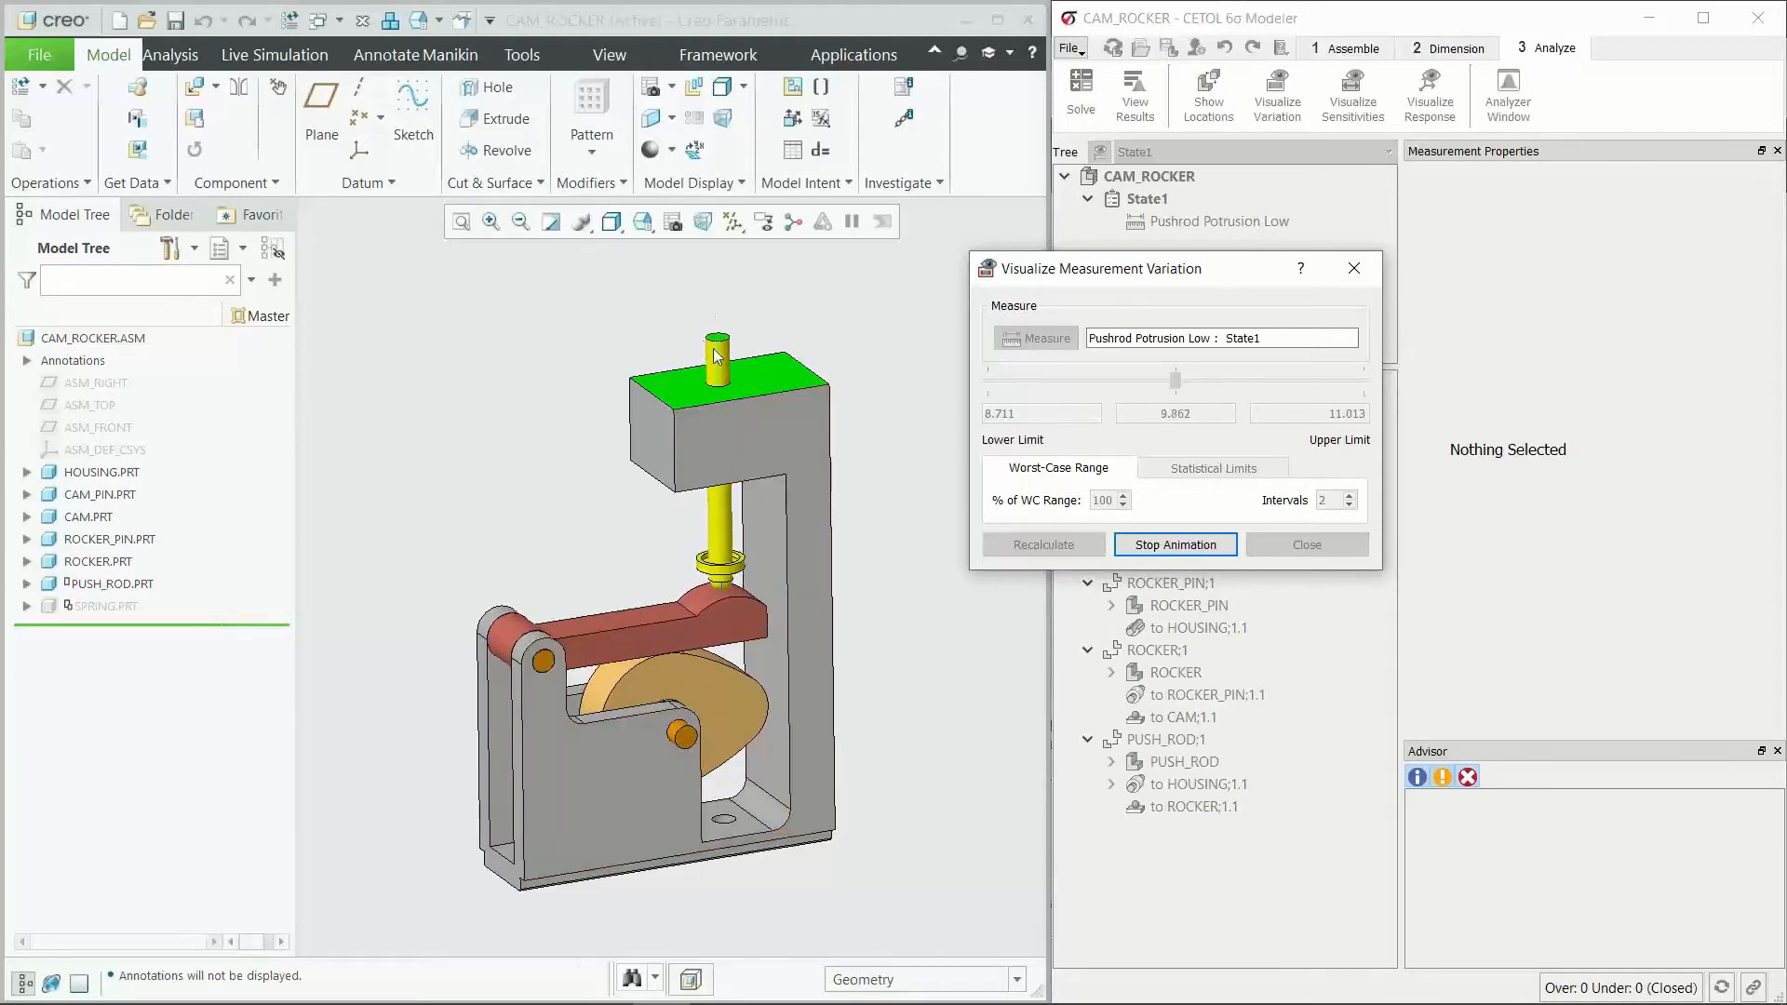
click(1175, 545)
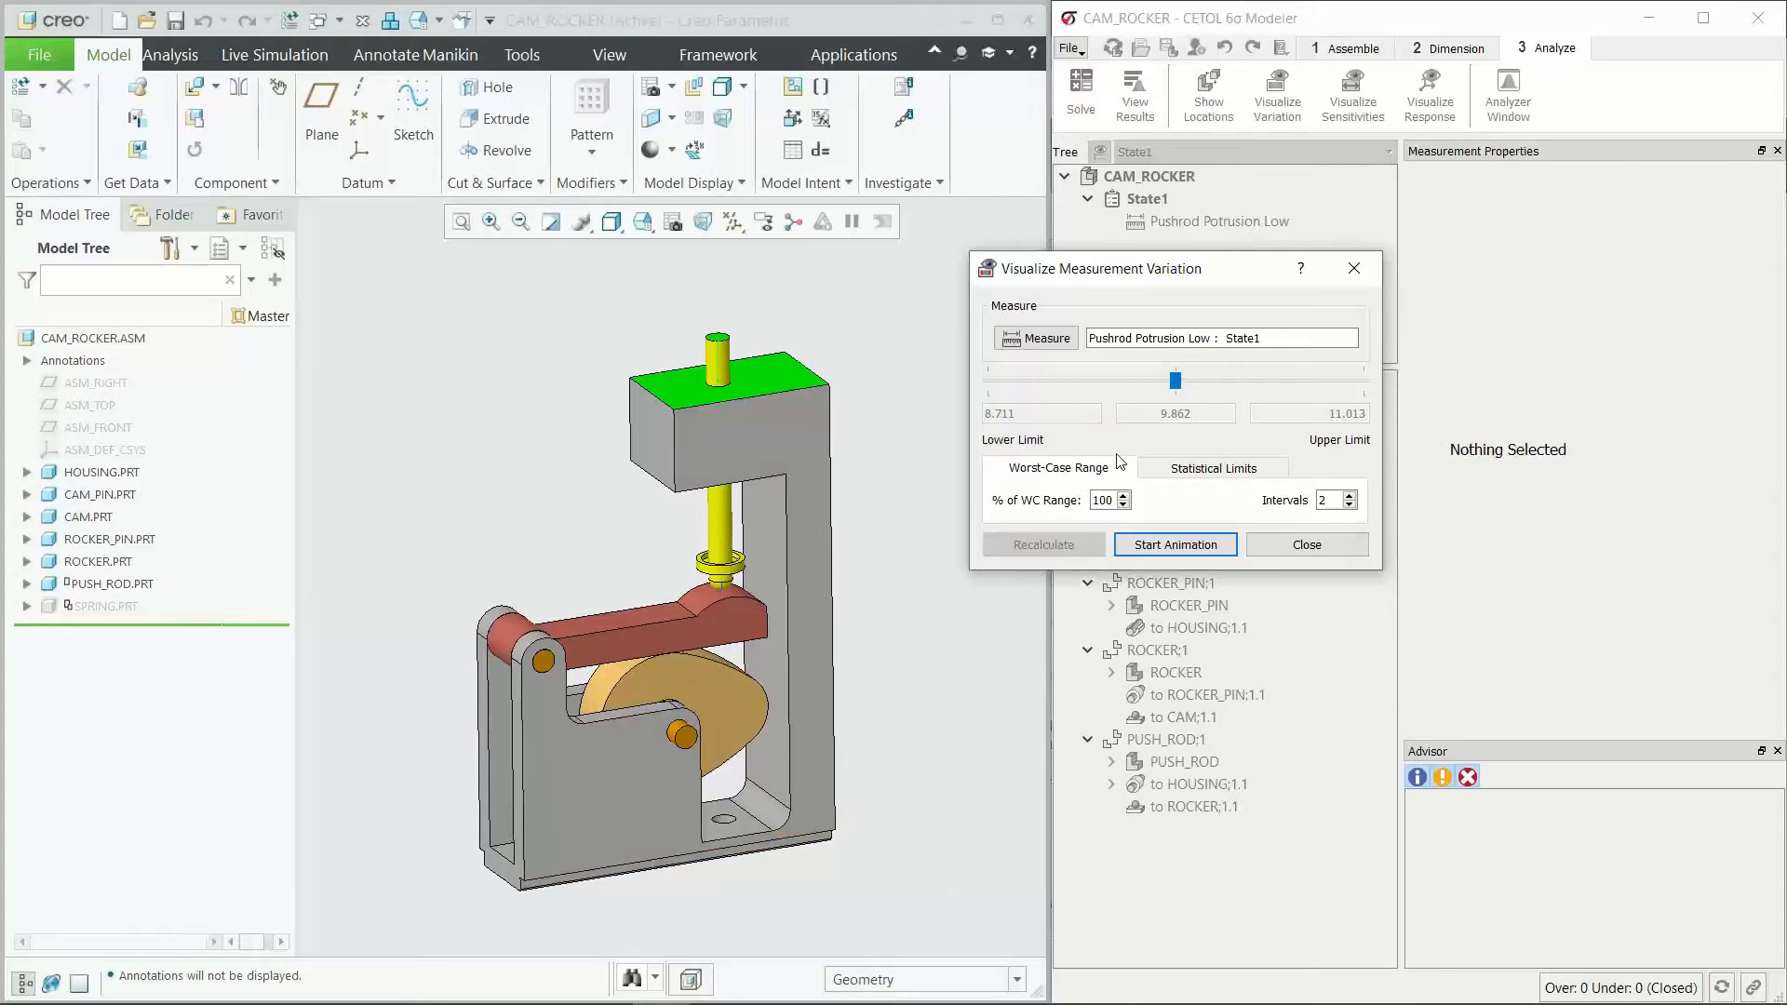
Step: Recalculate the variation for statistical limits at Cp / Cpk 1.000 with 6 intervals, and examine the animation at the rocker and push rod
click(1191, 471)
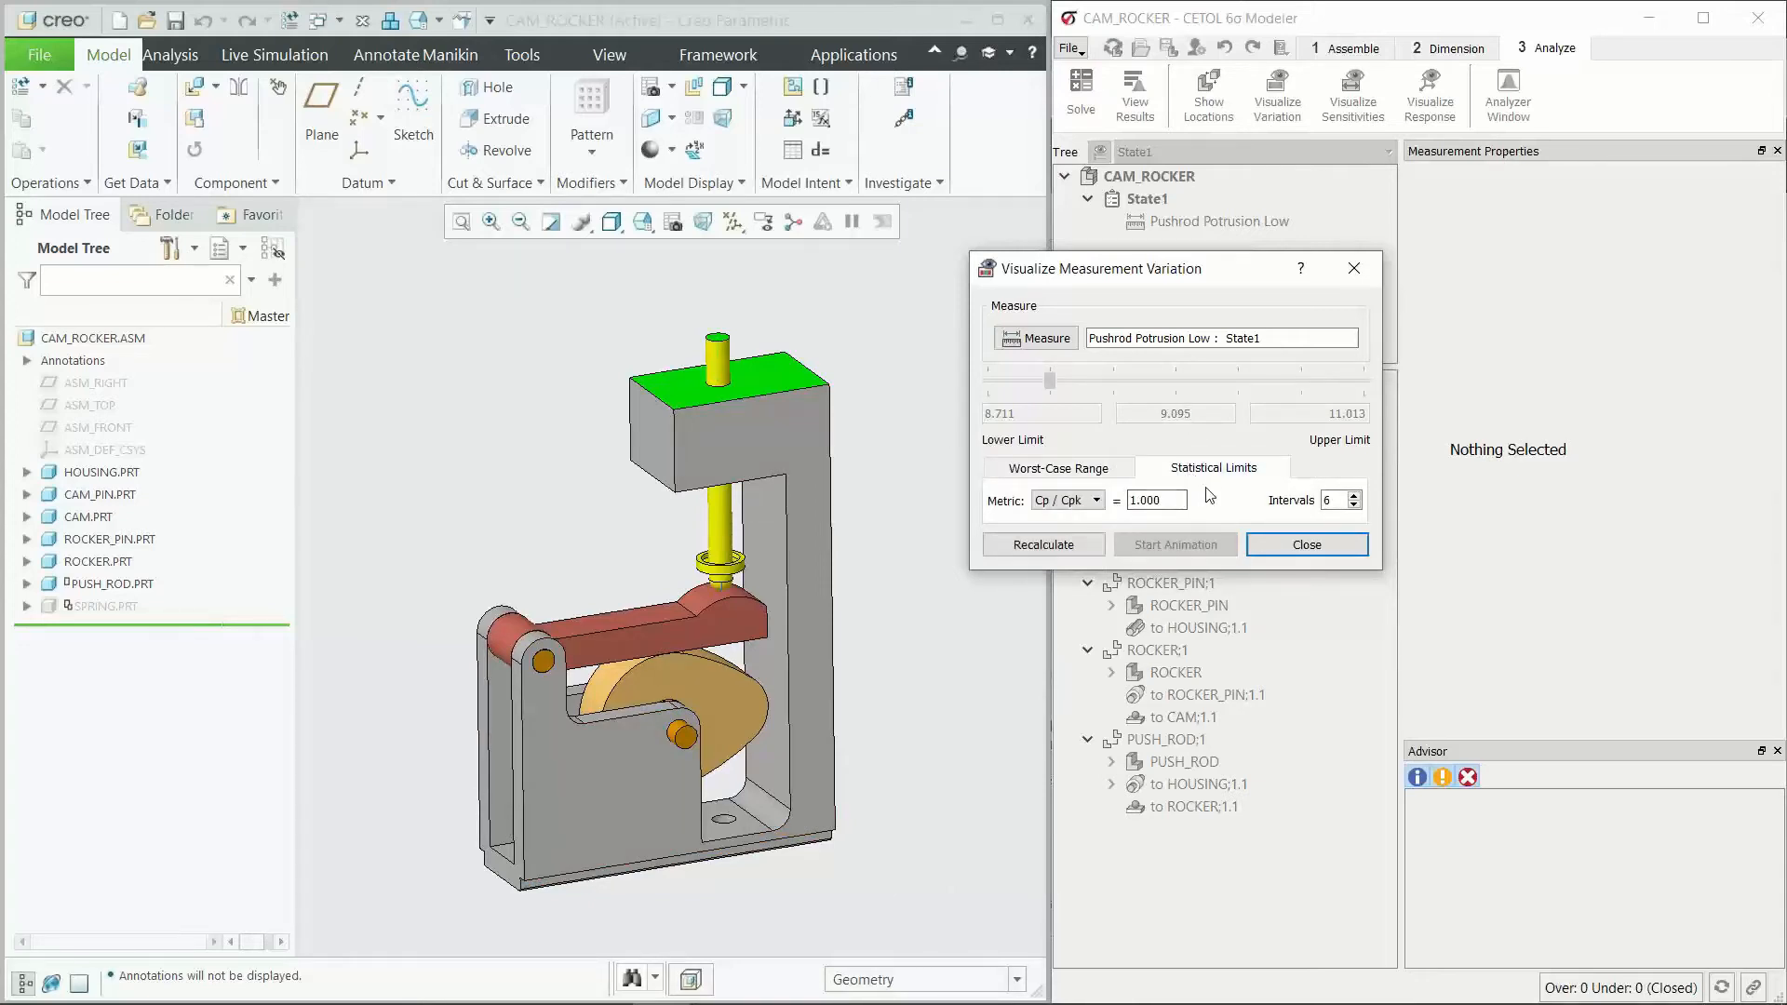
click(1043, 545)
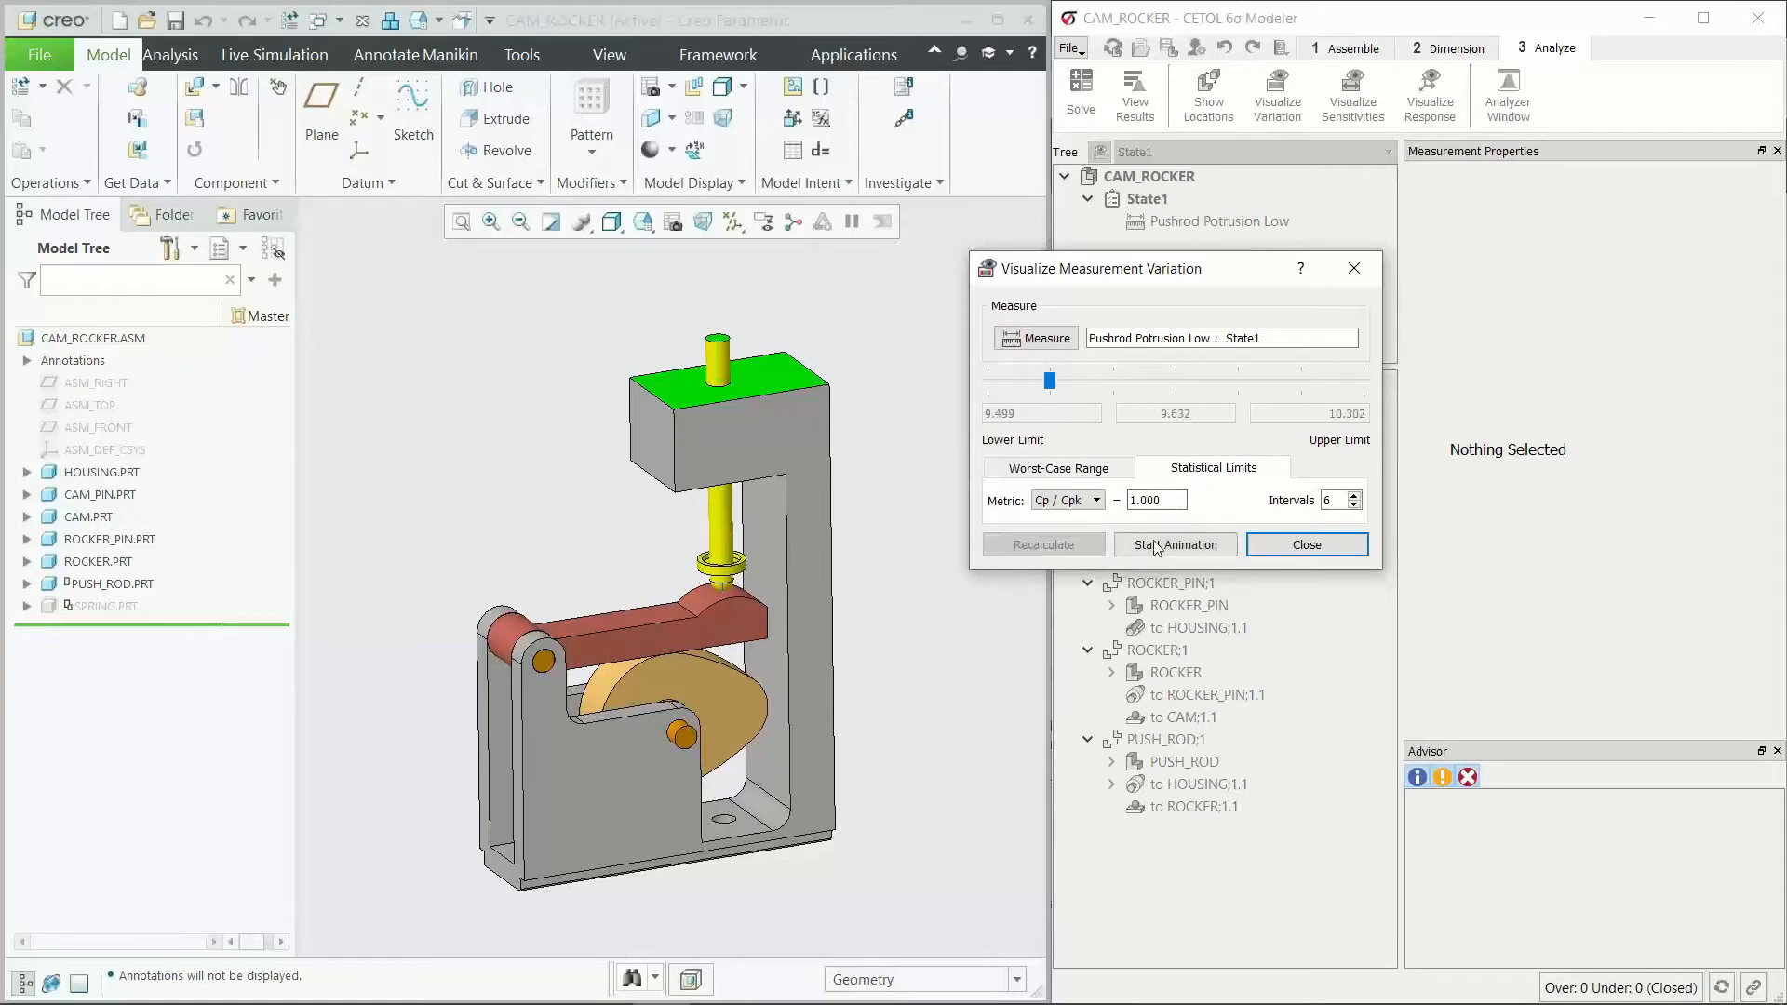
click(1176, 544)
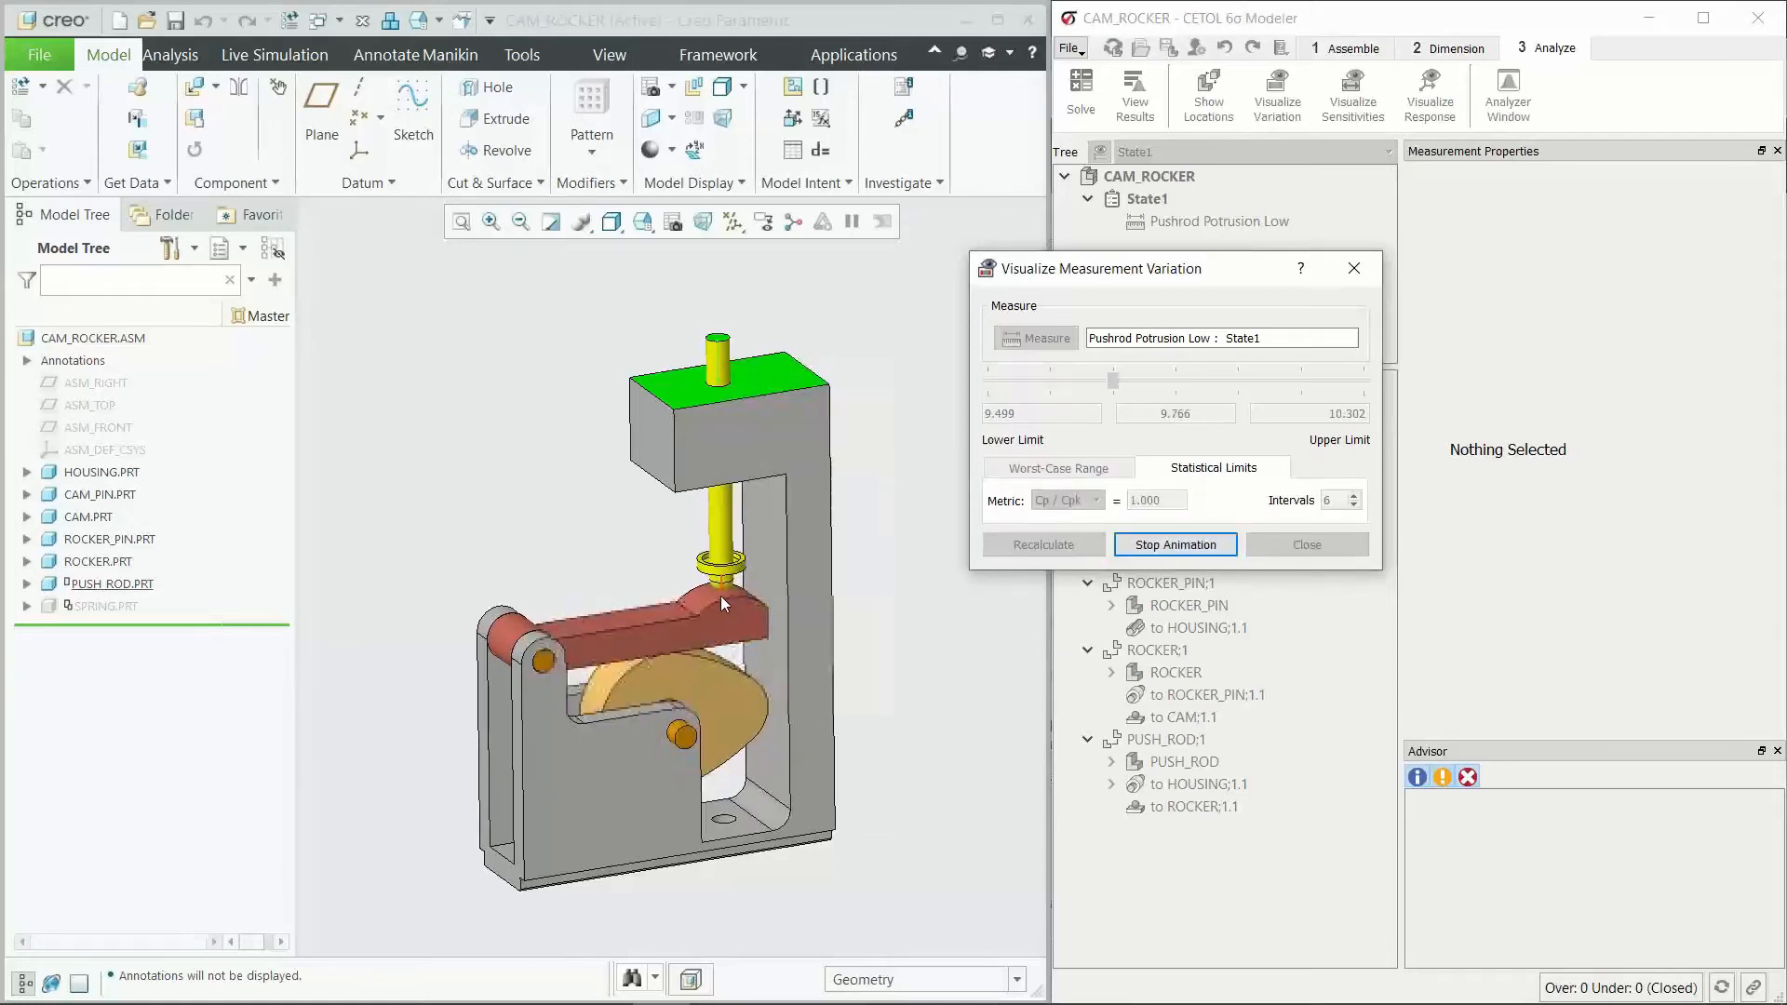
scroll(720, 596, up, 2)
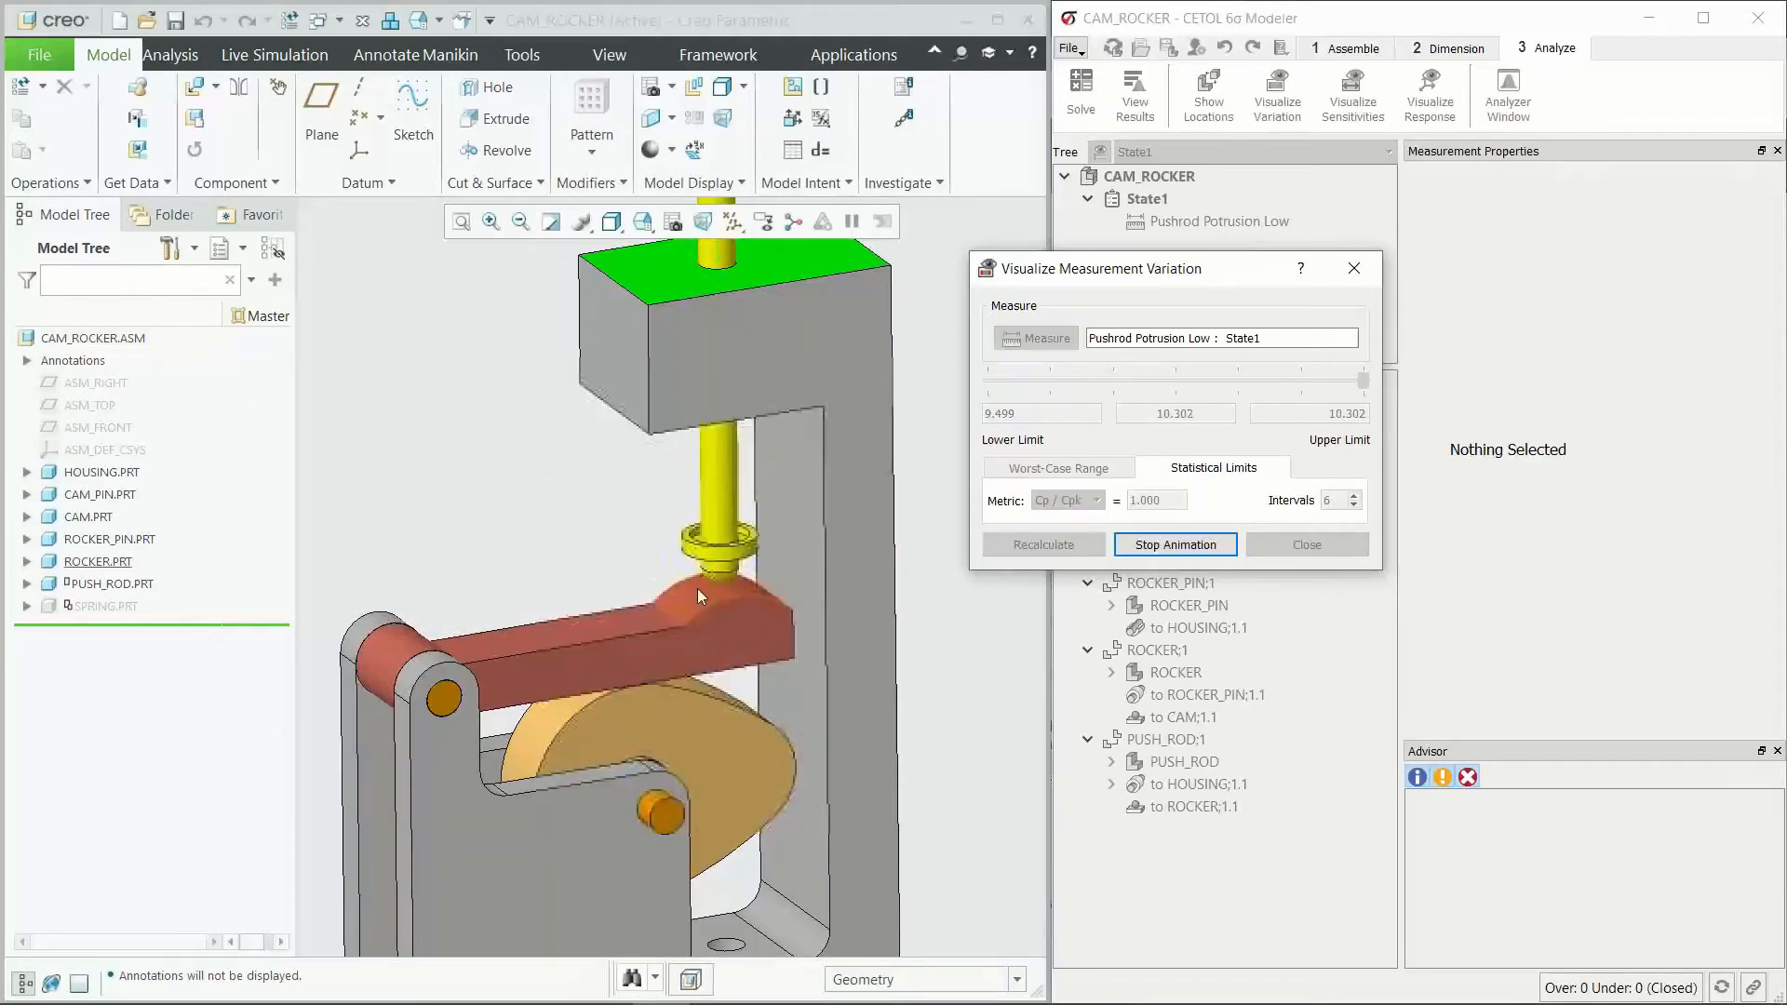
scroll(651, 582, down, 1)
scroll(695, 594, up, 2)
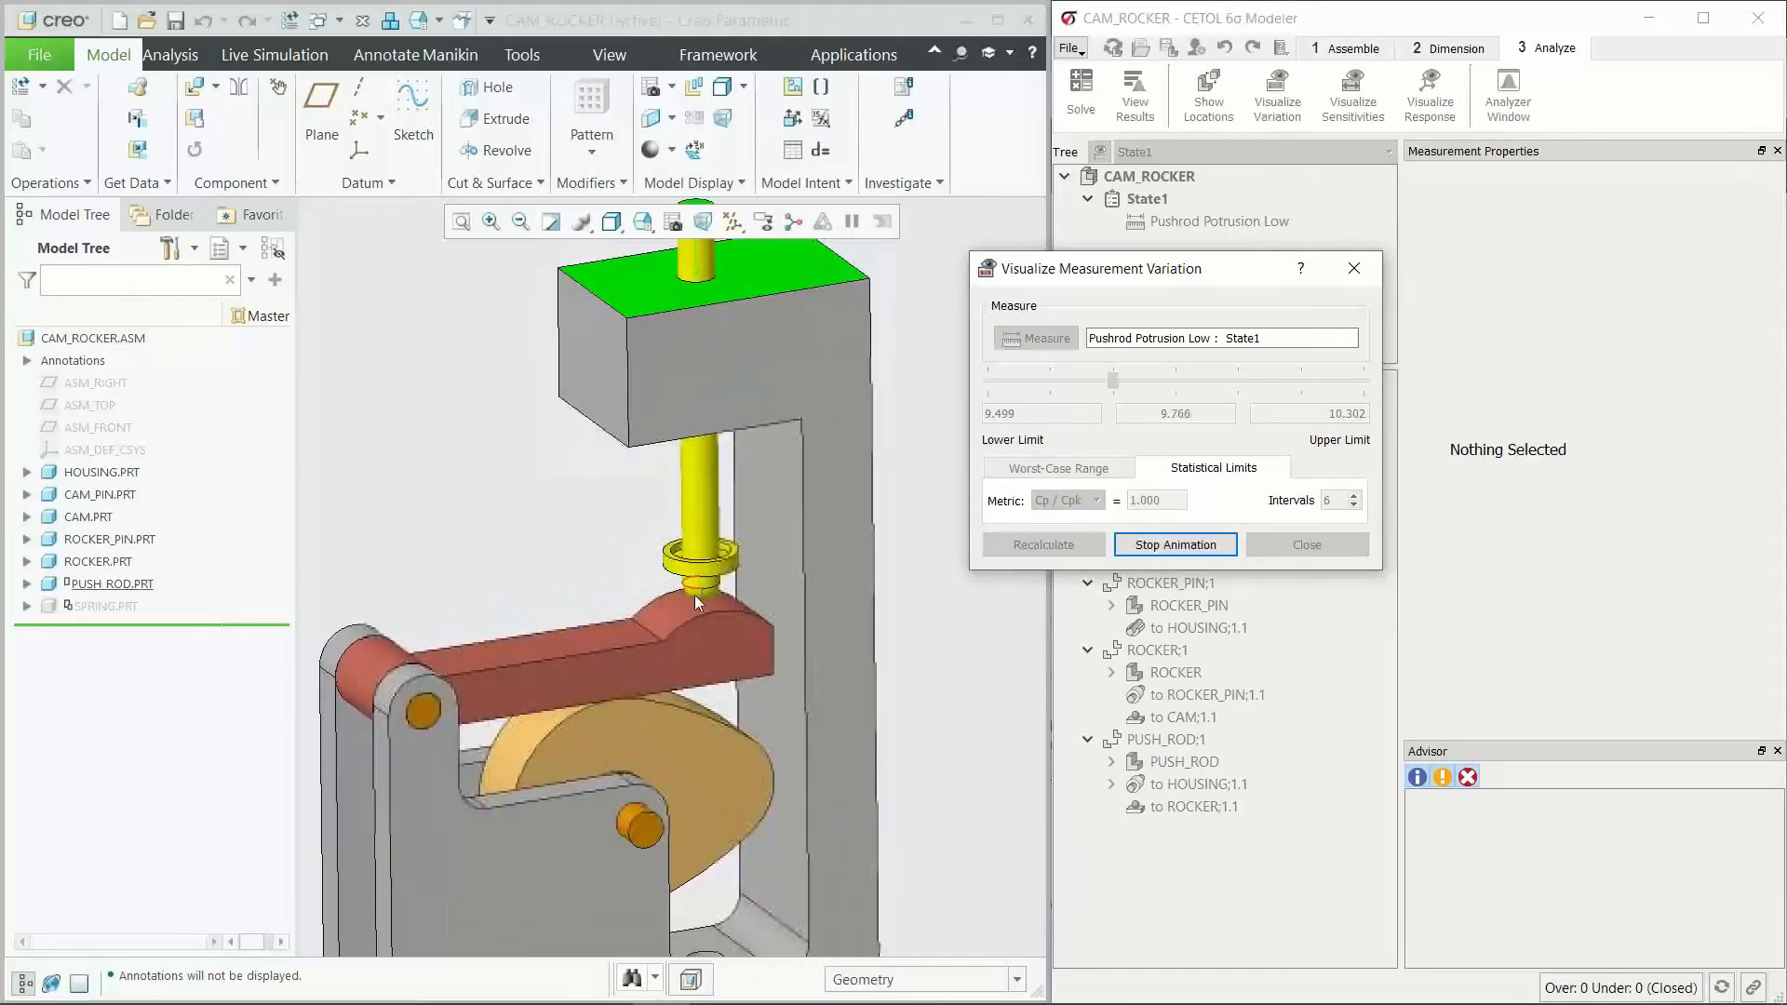
scroll(687, 618, down, 1)
scroll(651, 466, down, 1)
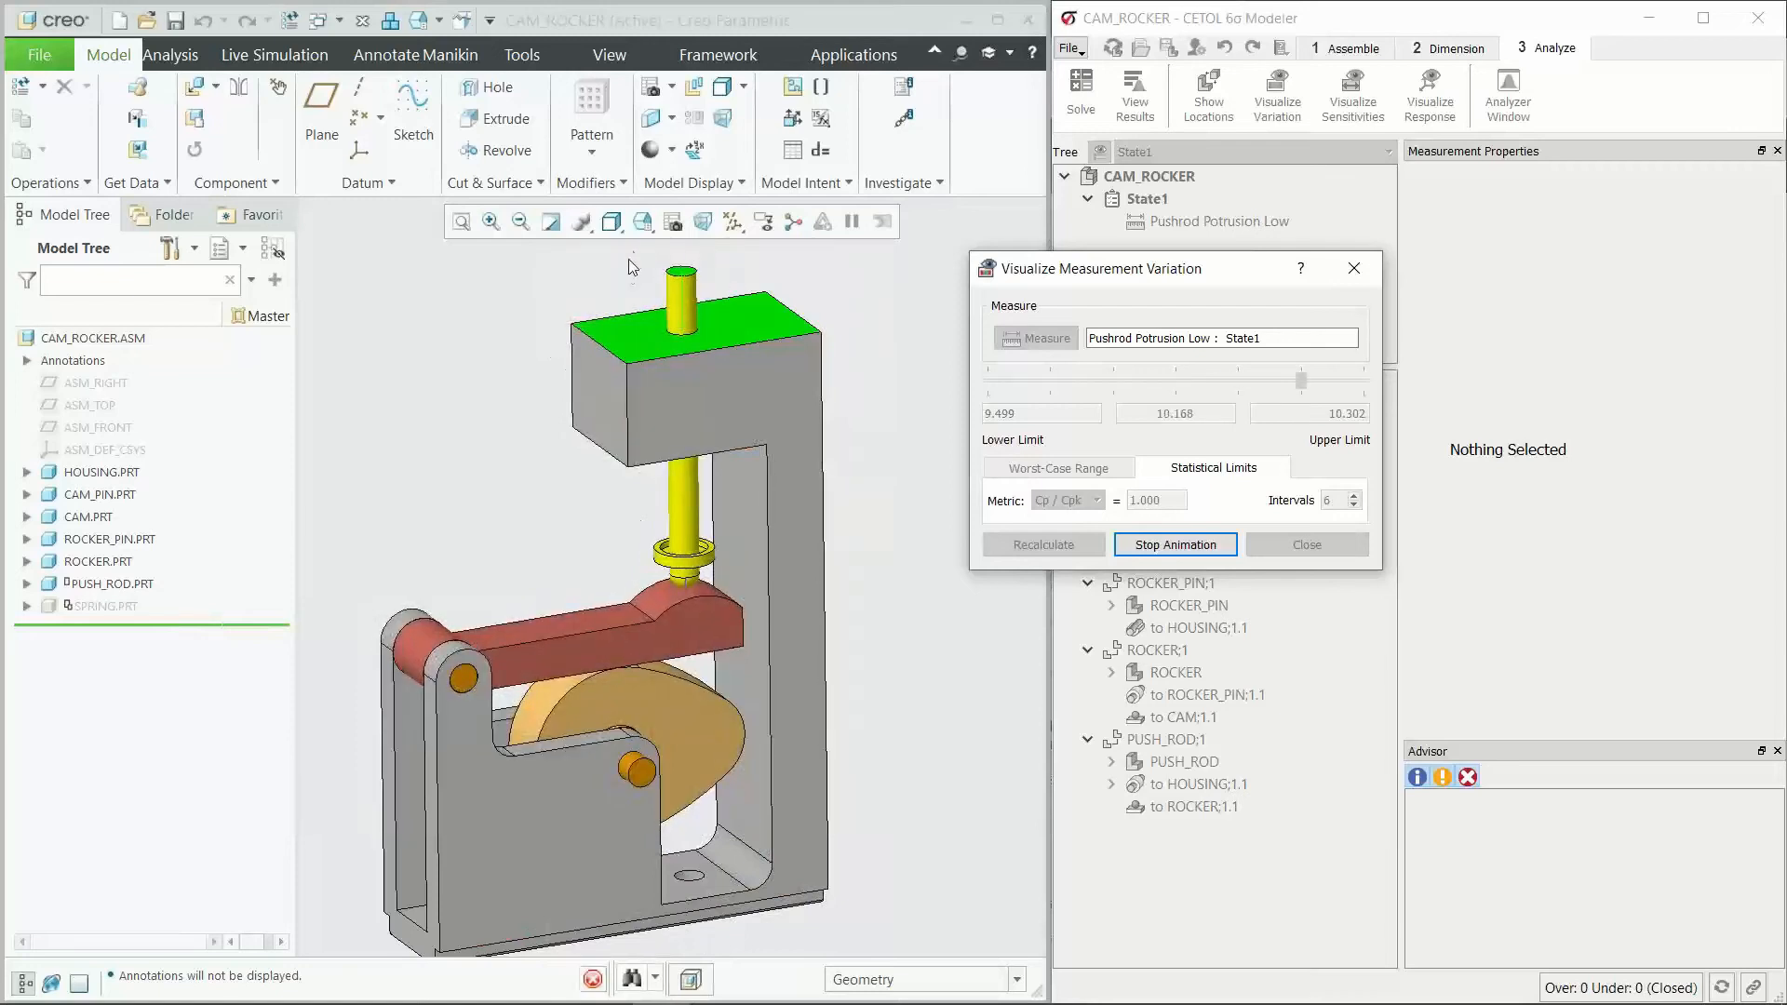
click(1159, 546)
Step: Compare the worst-case range with the statistical limits, and set the statistical metric to DPMU
click(1061, 465)
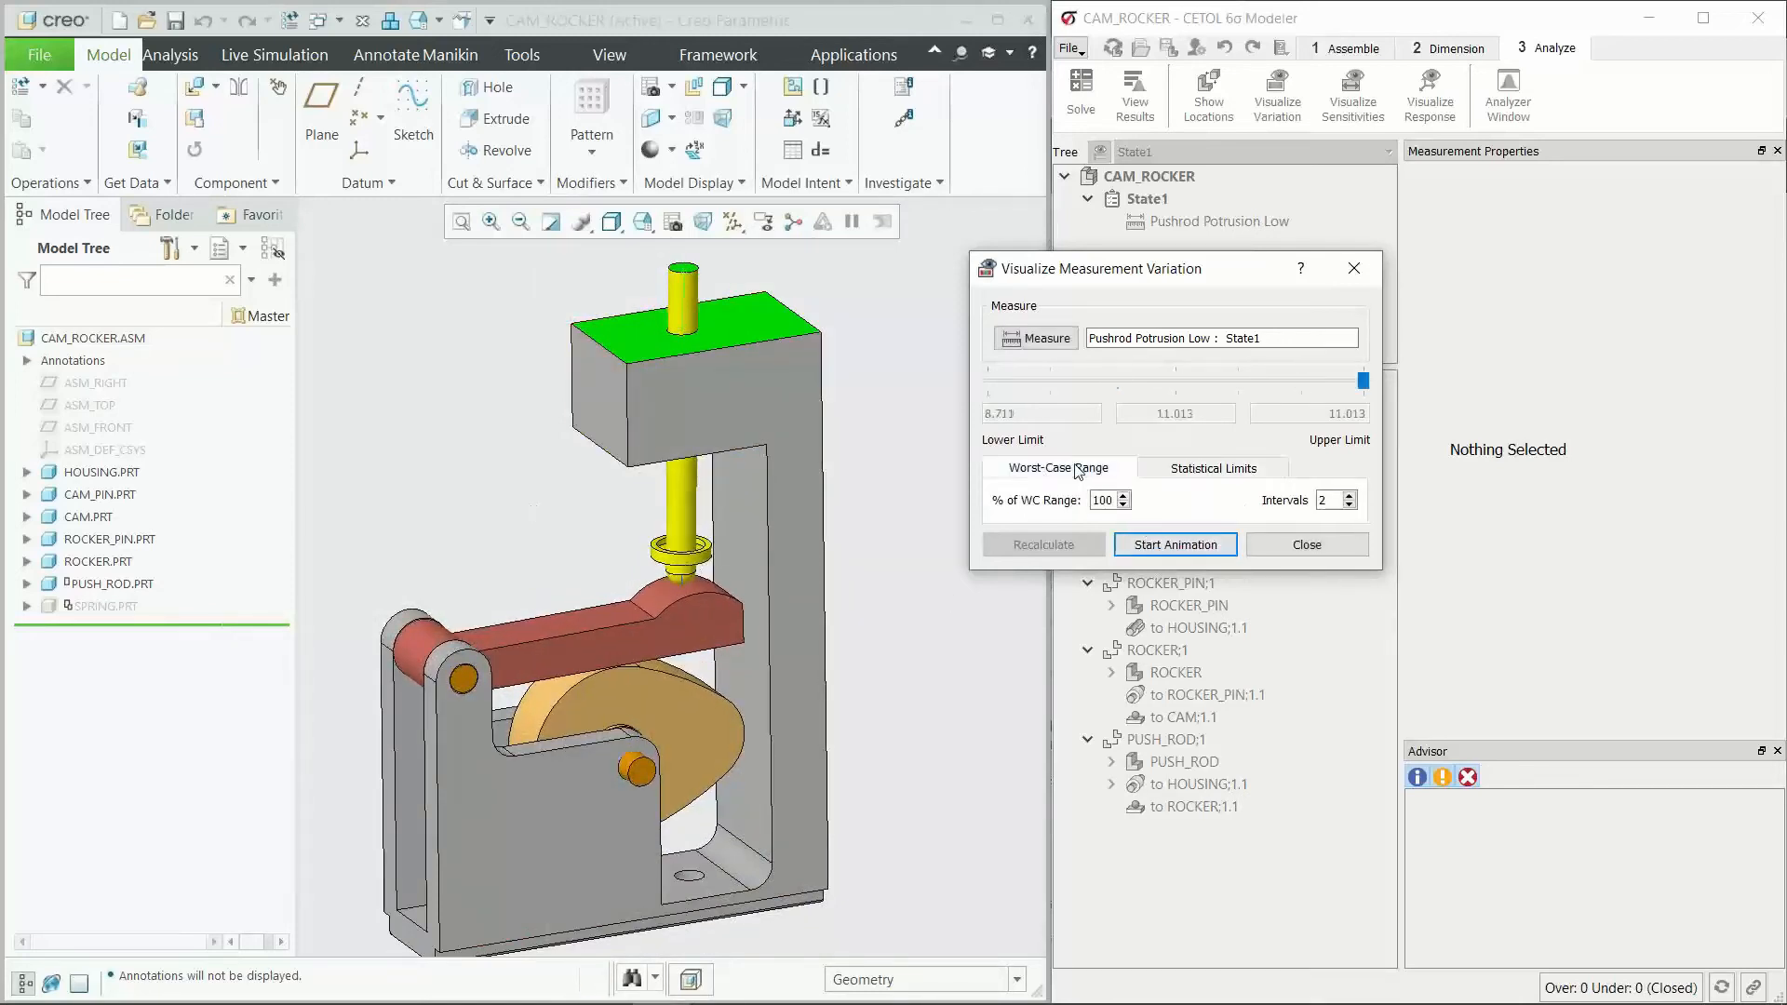
click(1190, 471)
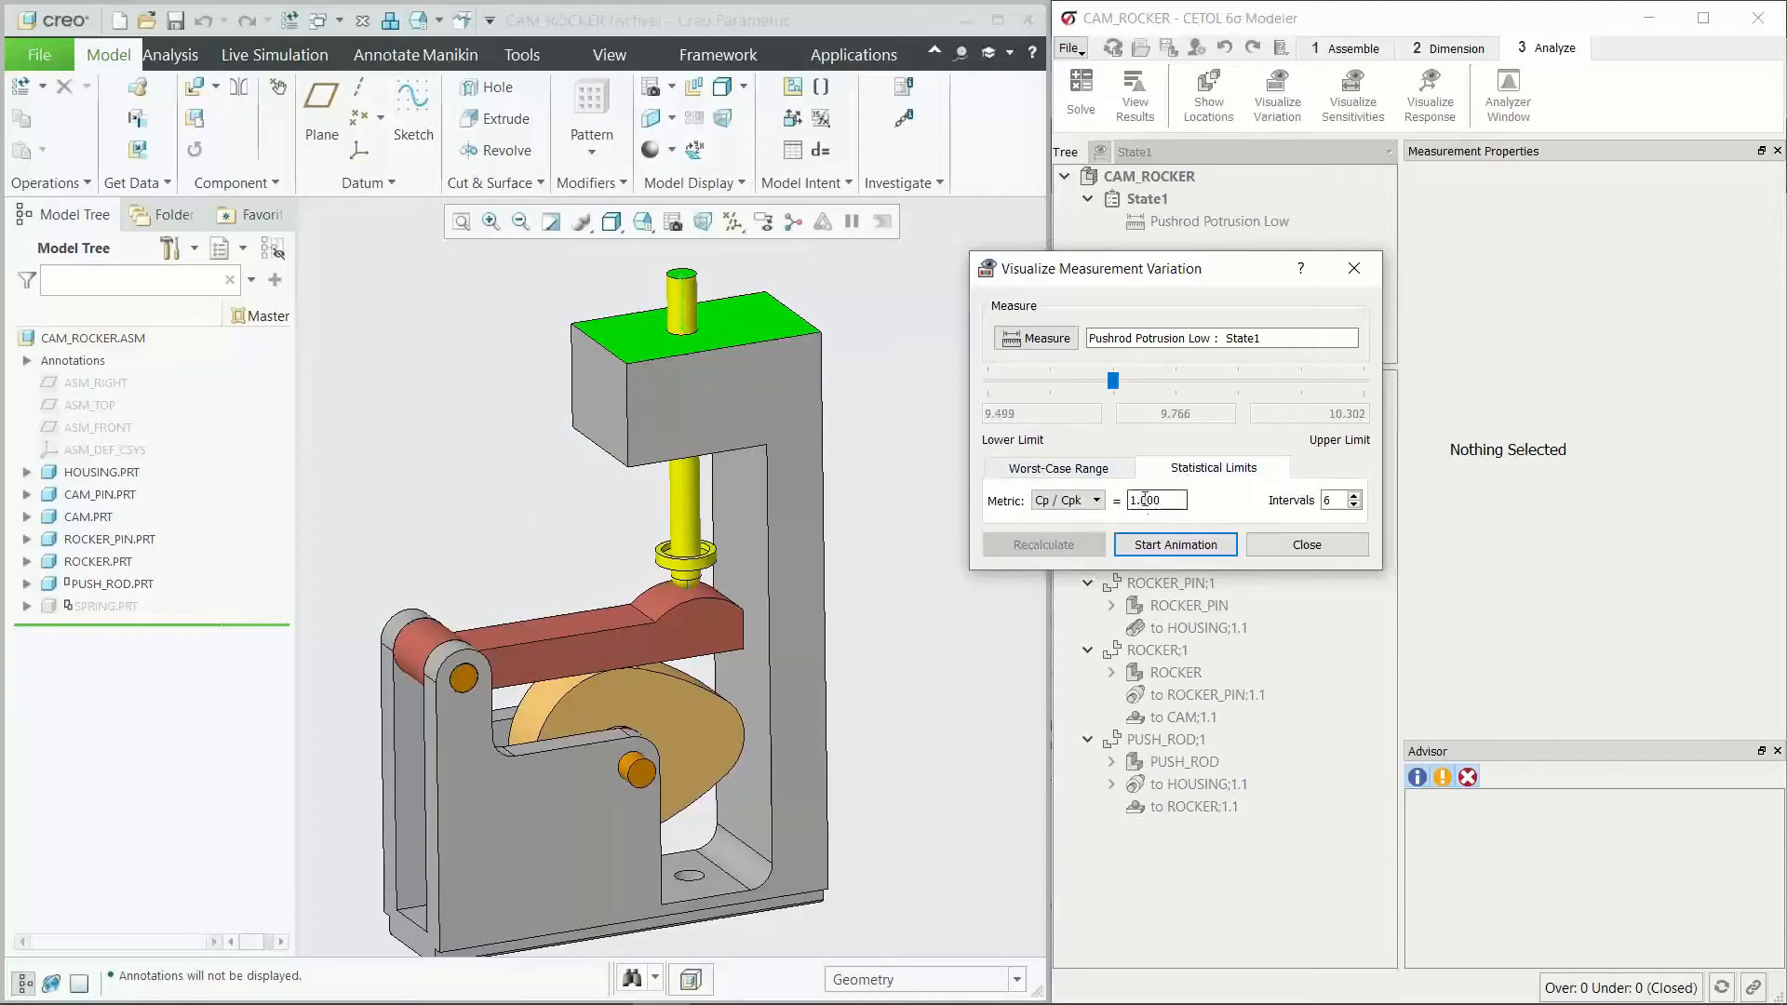
drag(1177, 498, 1143, 514)
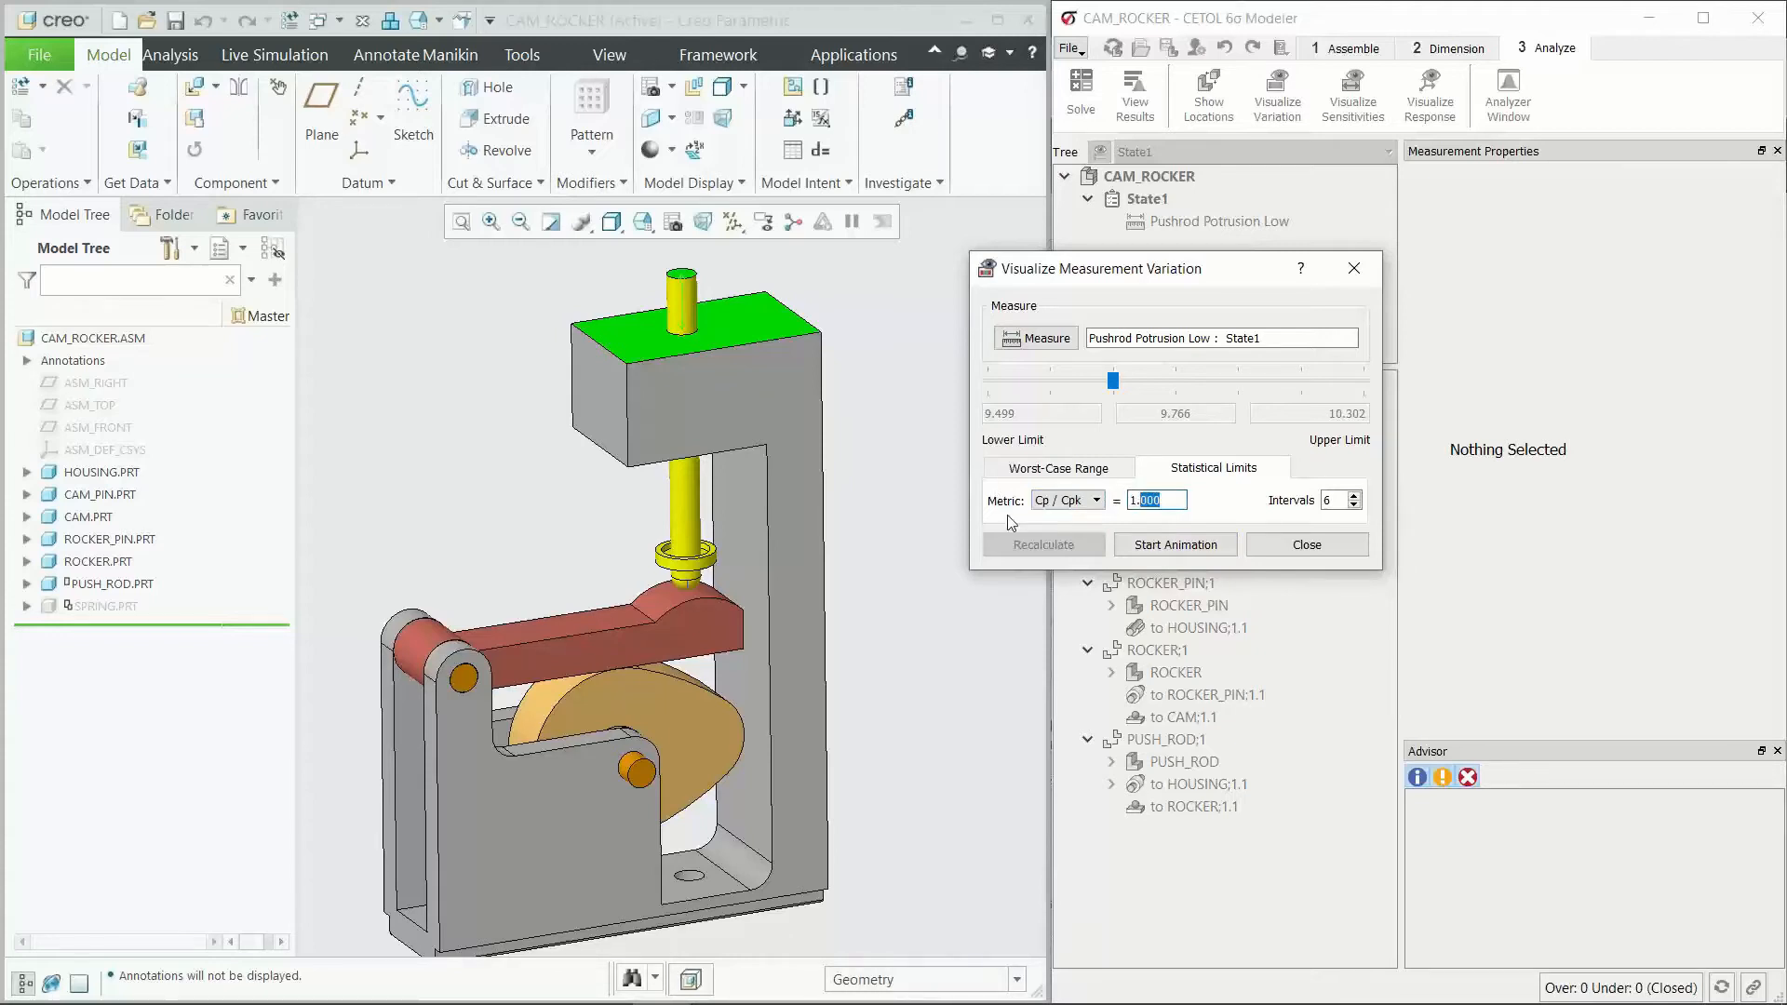
click(1041, 509)
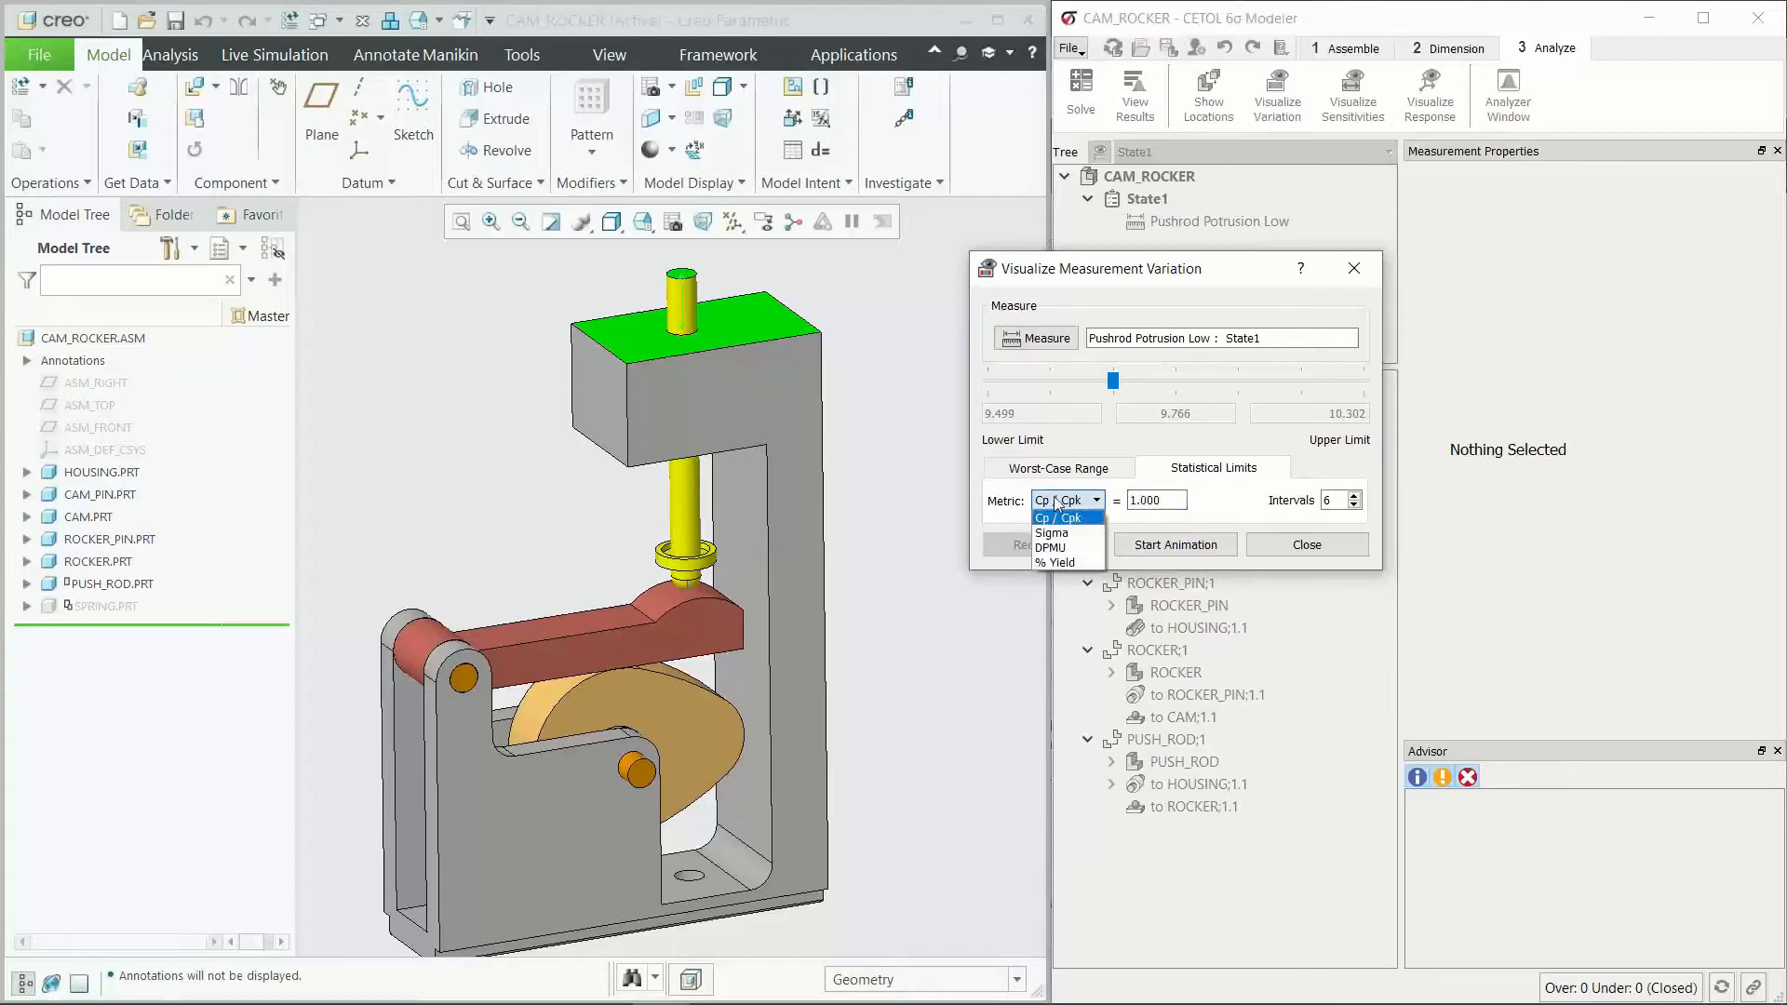
click(1094, 548)
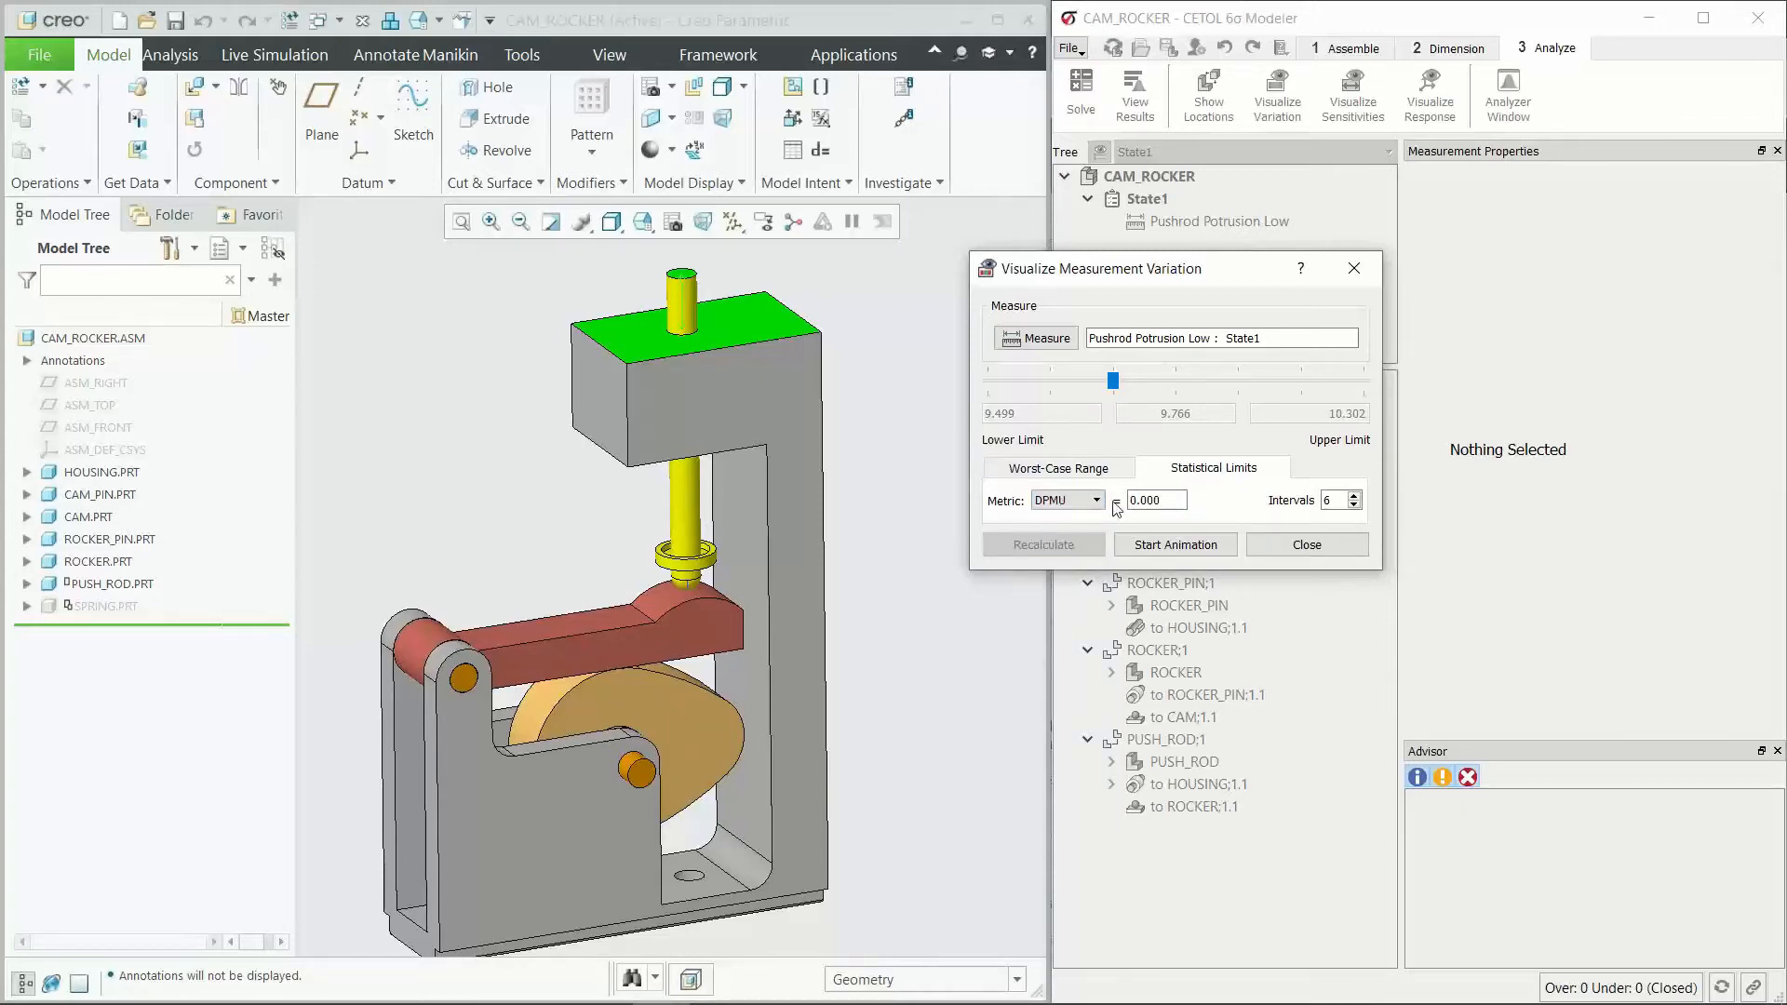
Step: Close the variation visualization, reopen the Pushrod Potrusion Low results, and review its requirements with the results window placed beside the model
click(1307, 544)
click(1212, 222)
click(1135, 97)
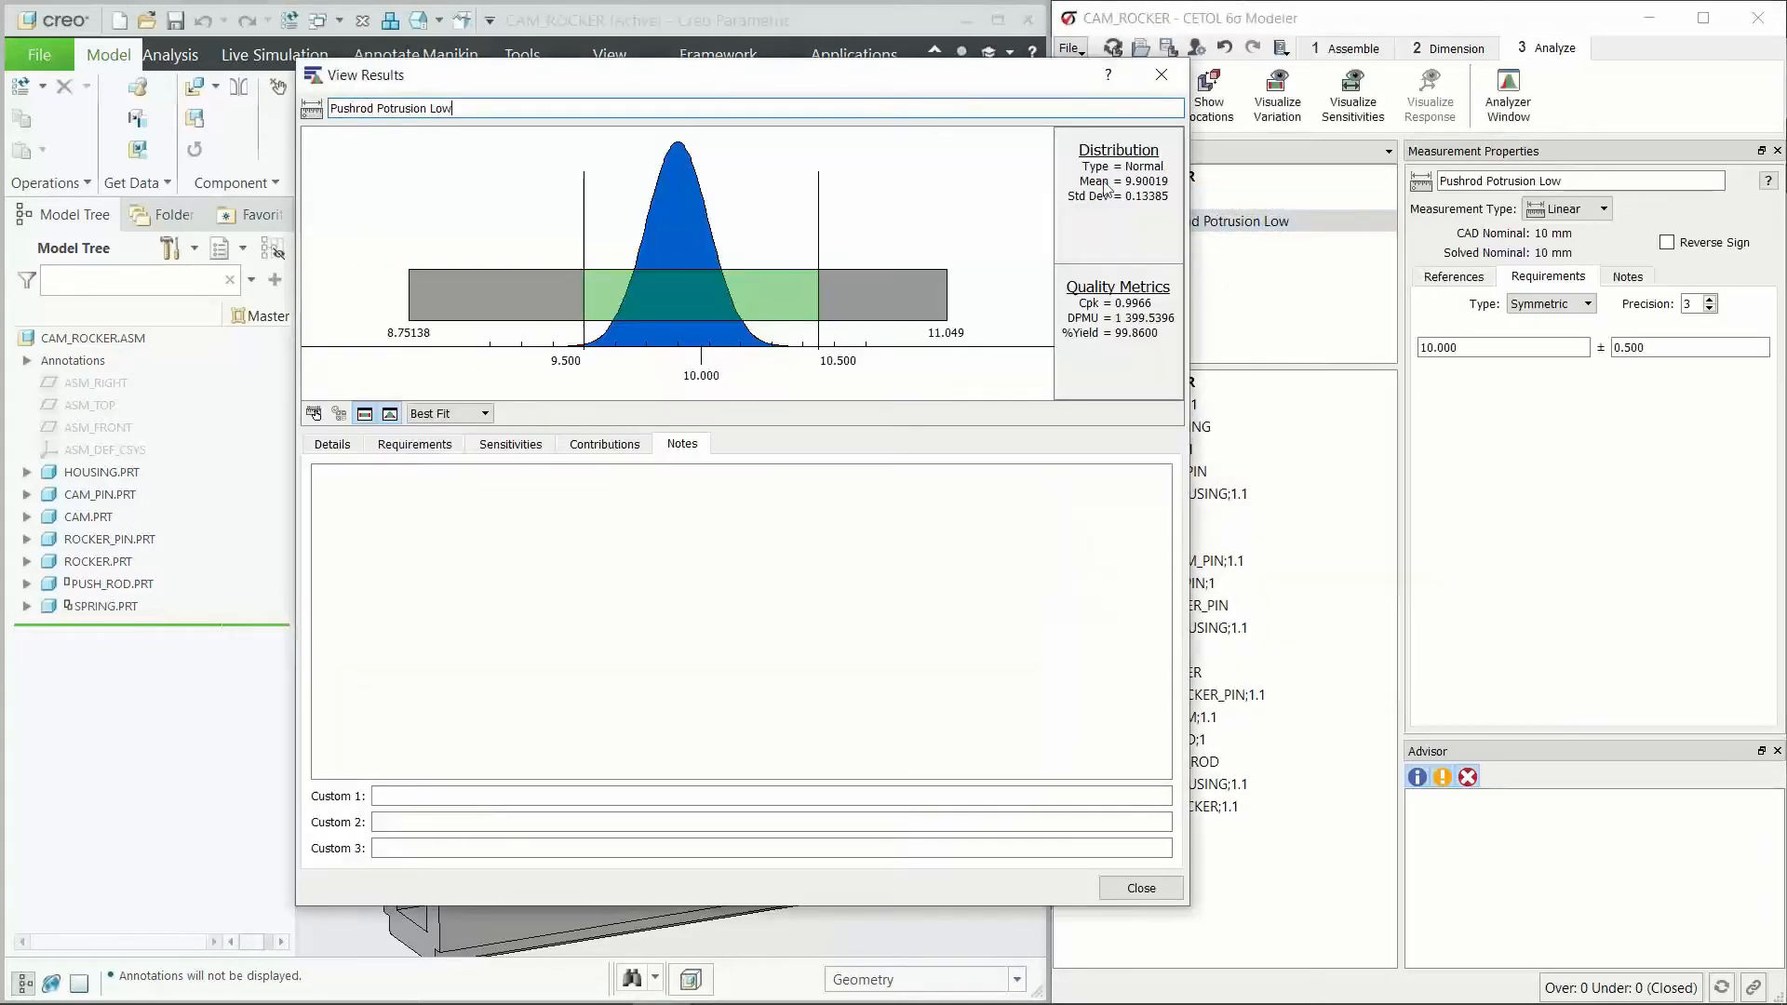
drag(849, 92, 896, 104)
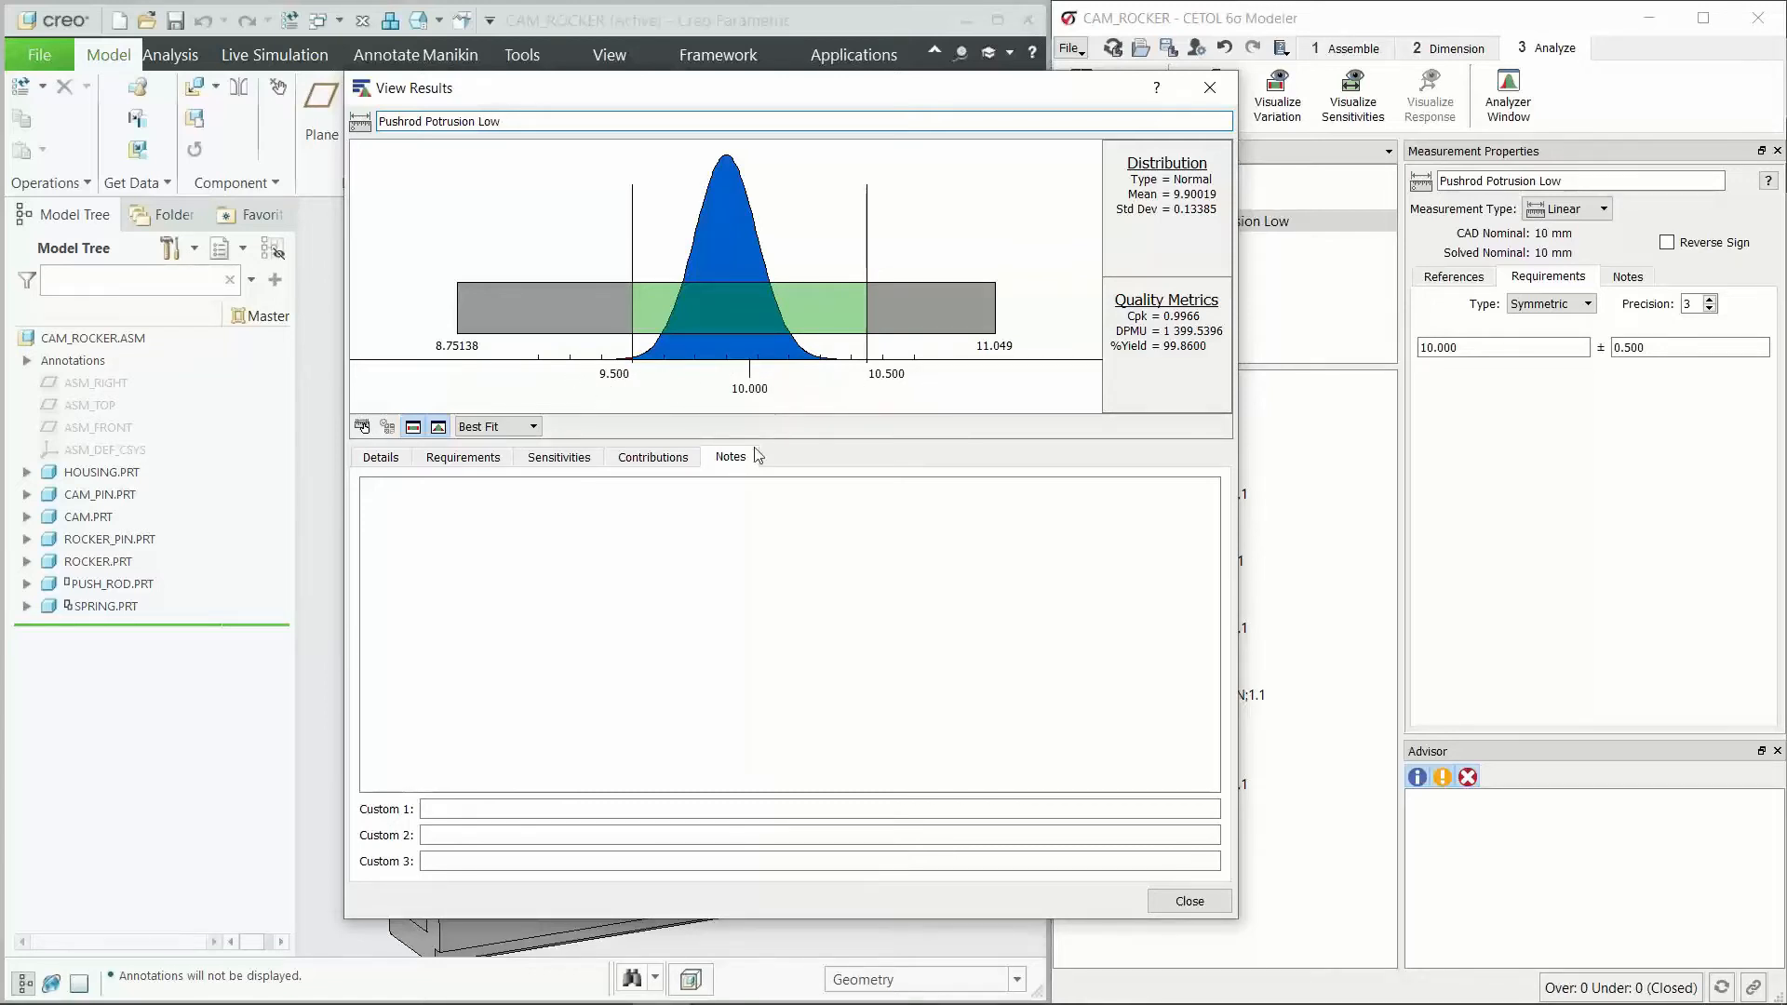
click(475, 460)
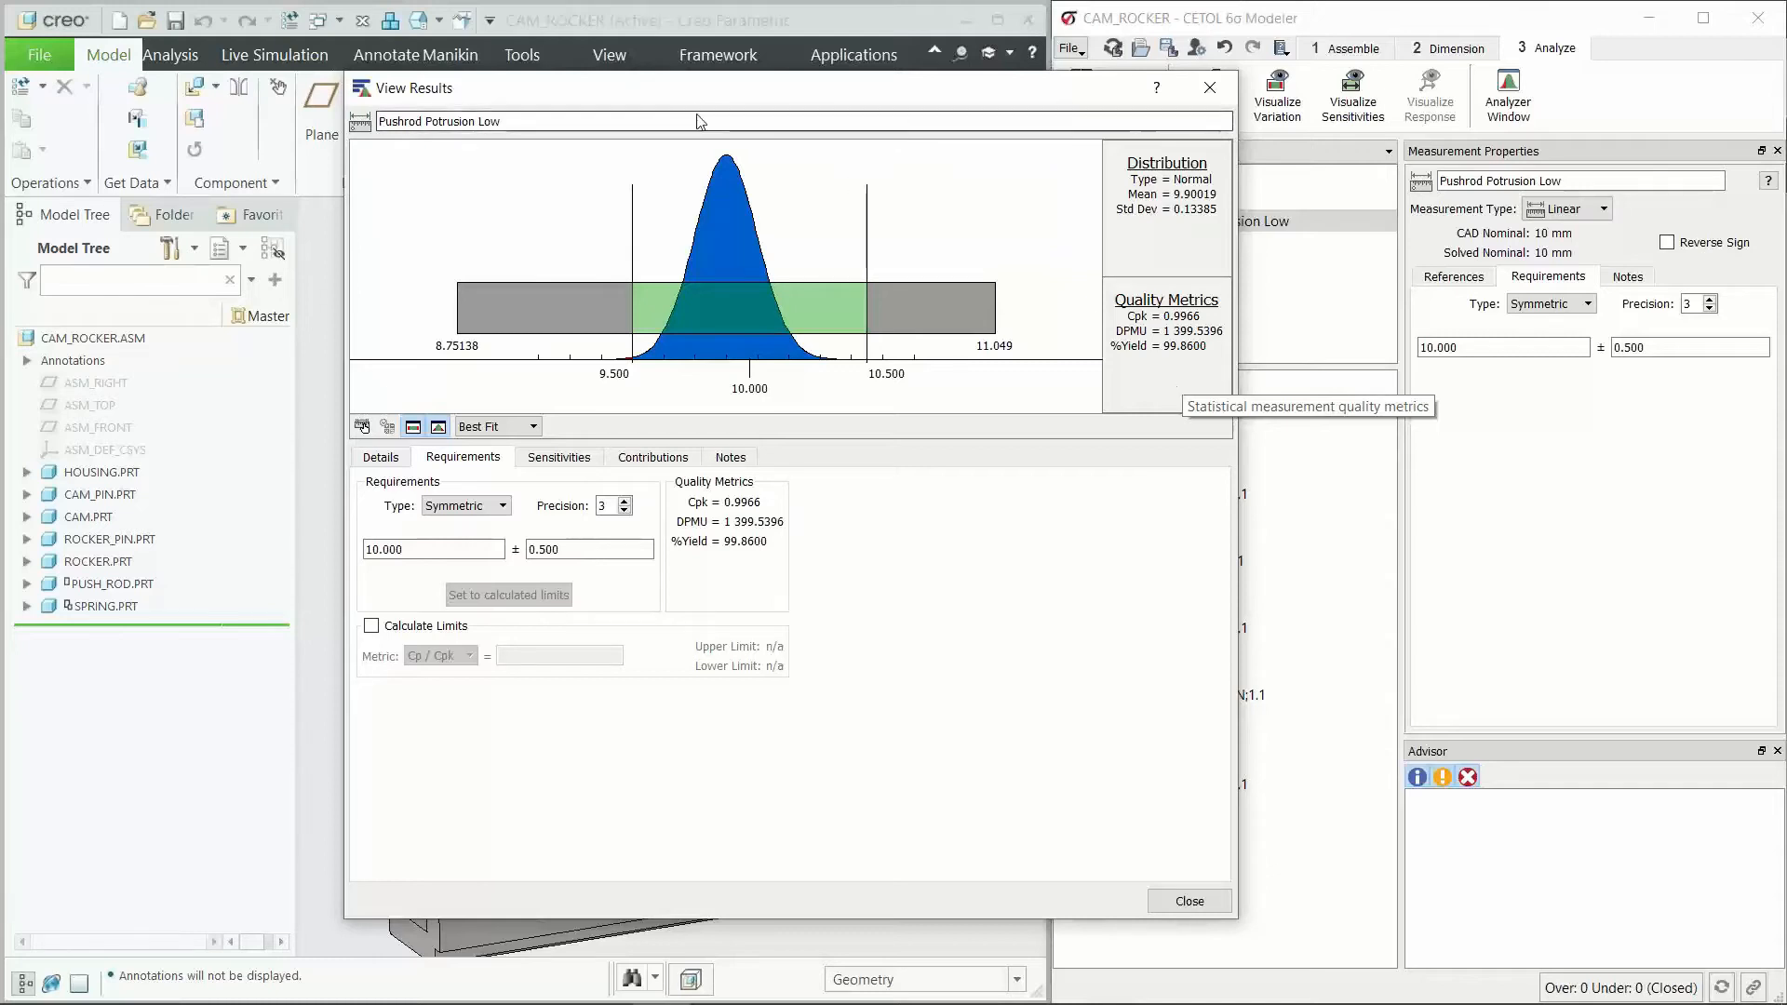
drag(765, 102, 1212, 91)
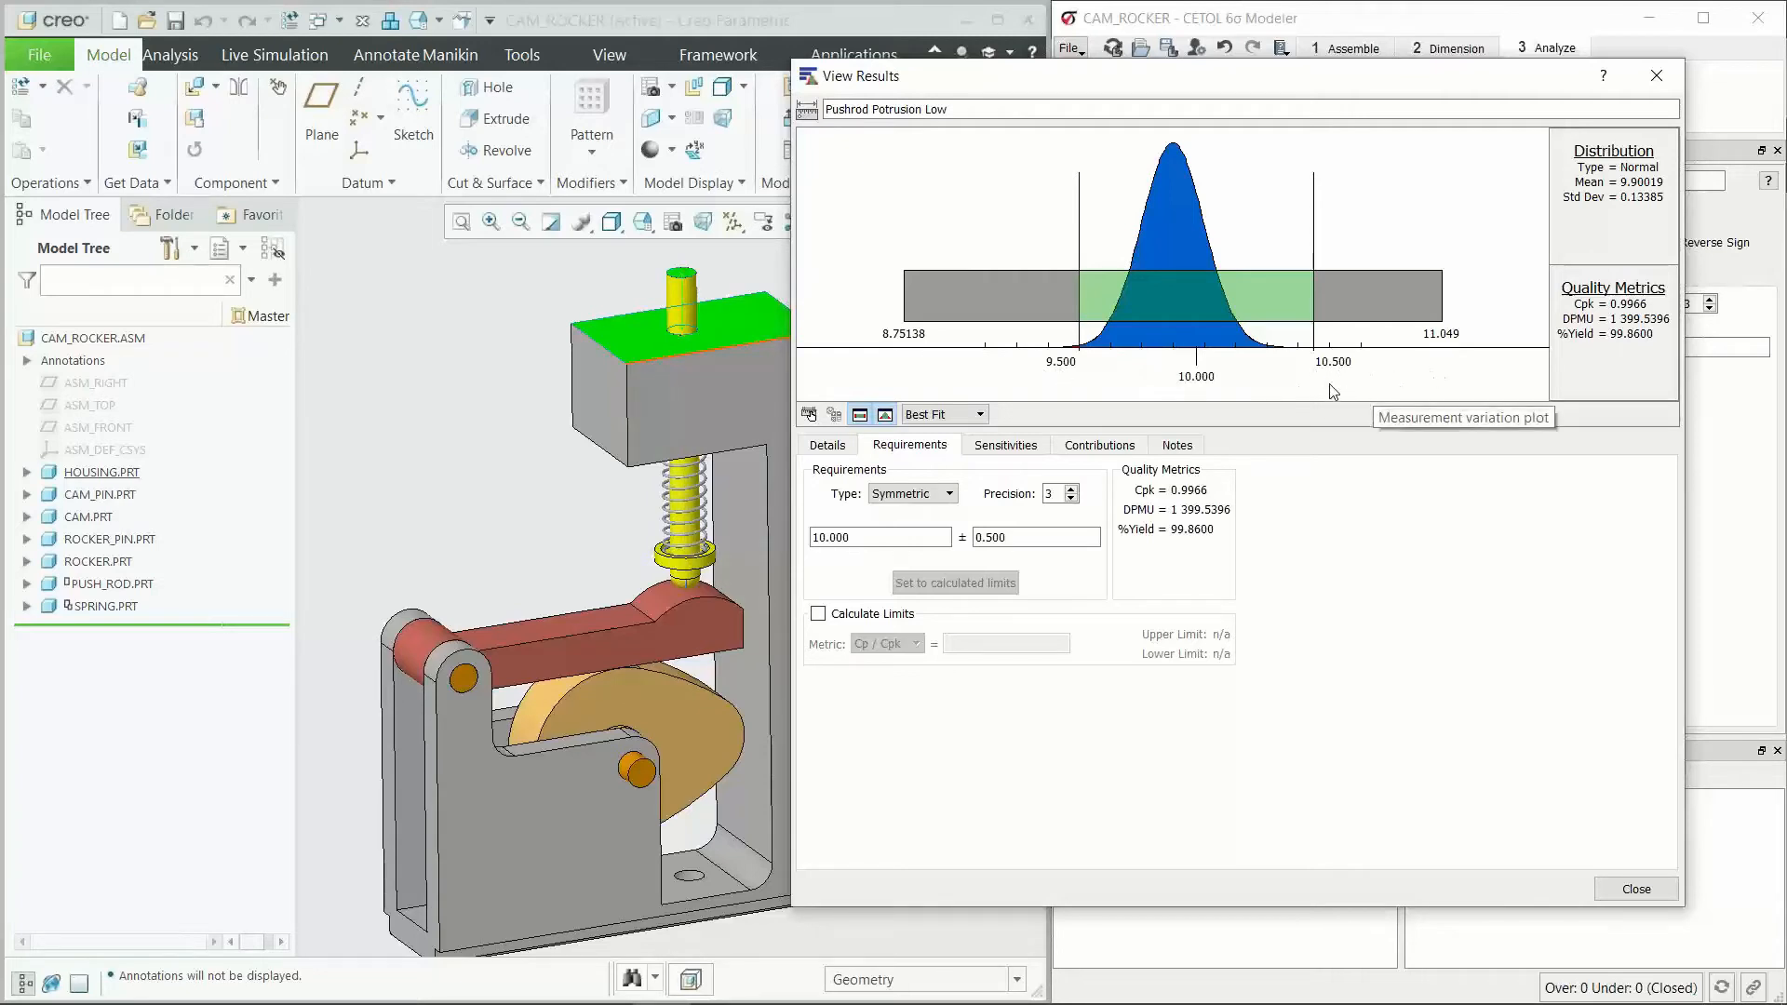
mouse_move(1224, 88)
mouse_down()
mouse_move(1116, 83)
mouse_move(1196, 73)
mouse_up()
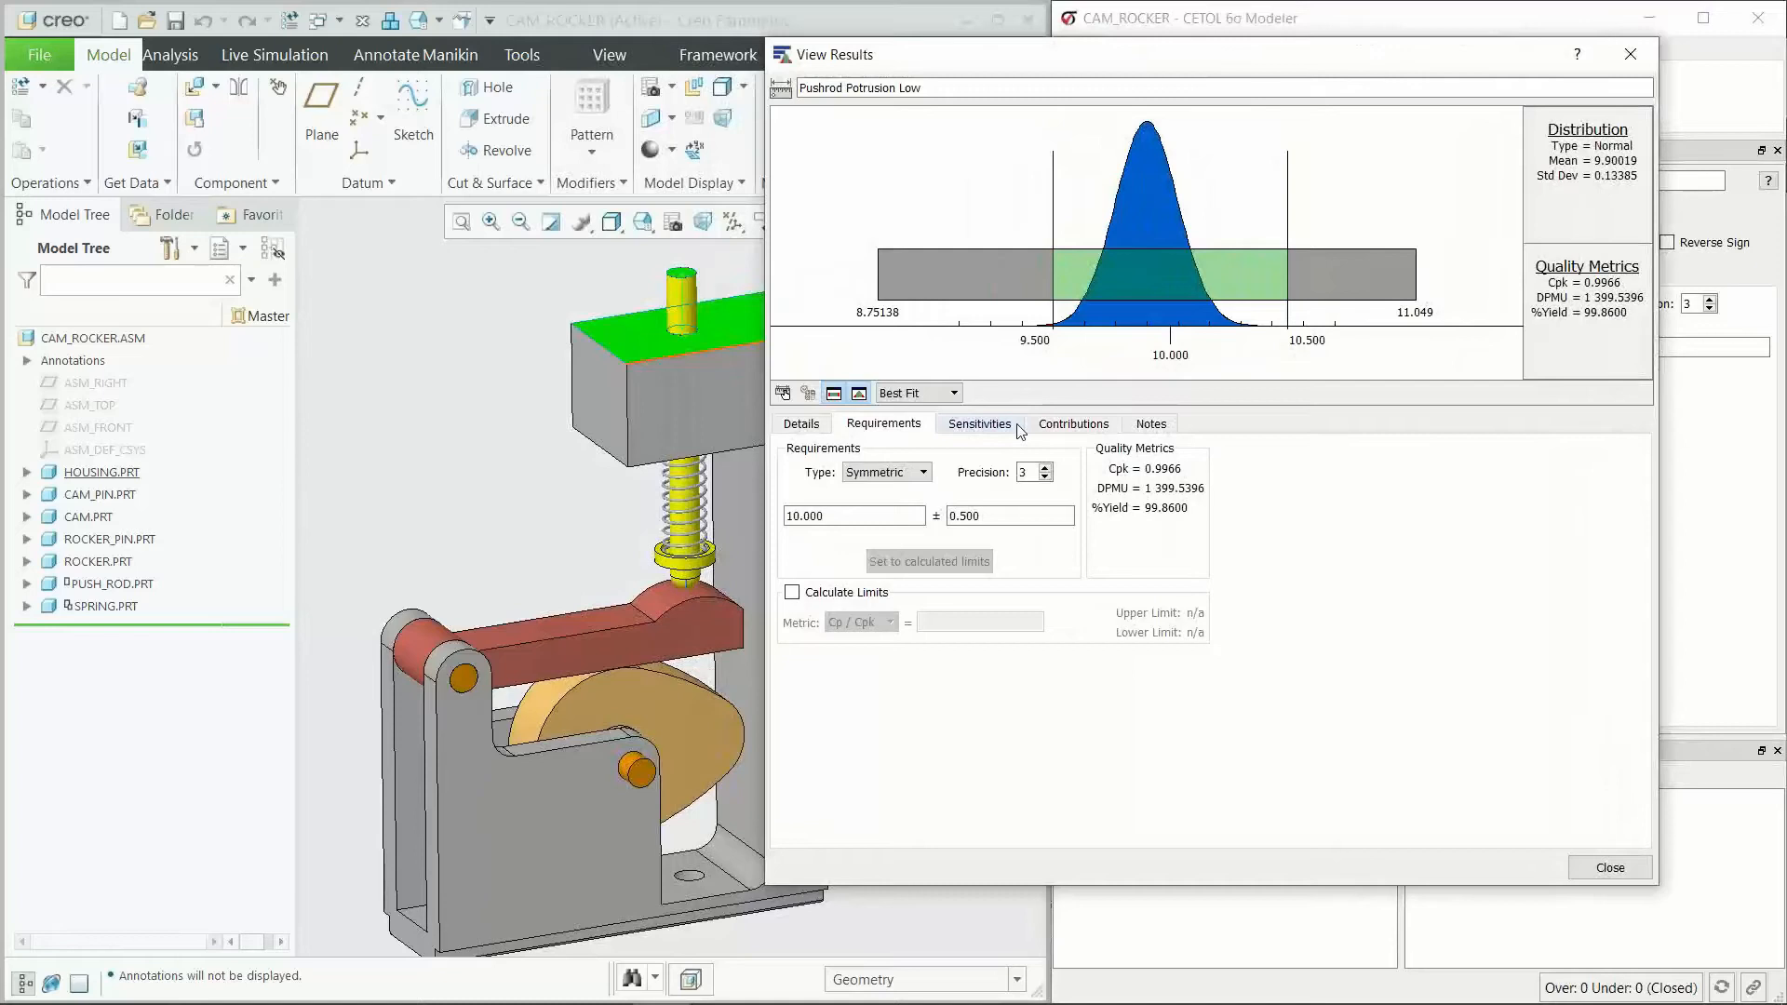
Step: Display the linear sensitivities of Pushrod Potrusion Low and highlight ROCKER;1 / B TY and HOUSING;1 / Feature1 TX in the model
click(980, 424)
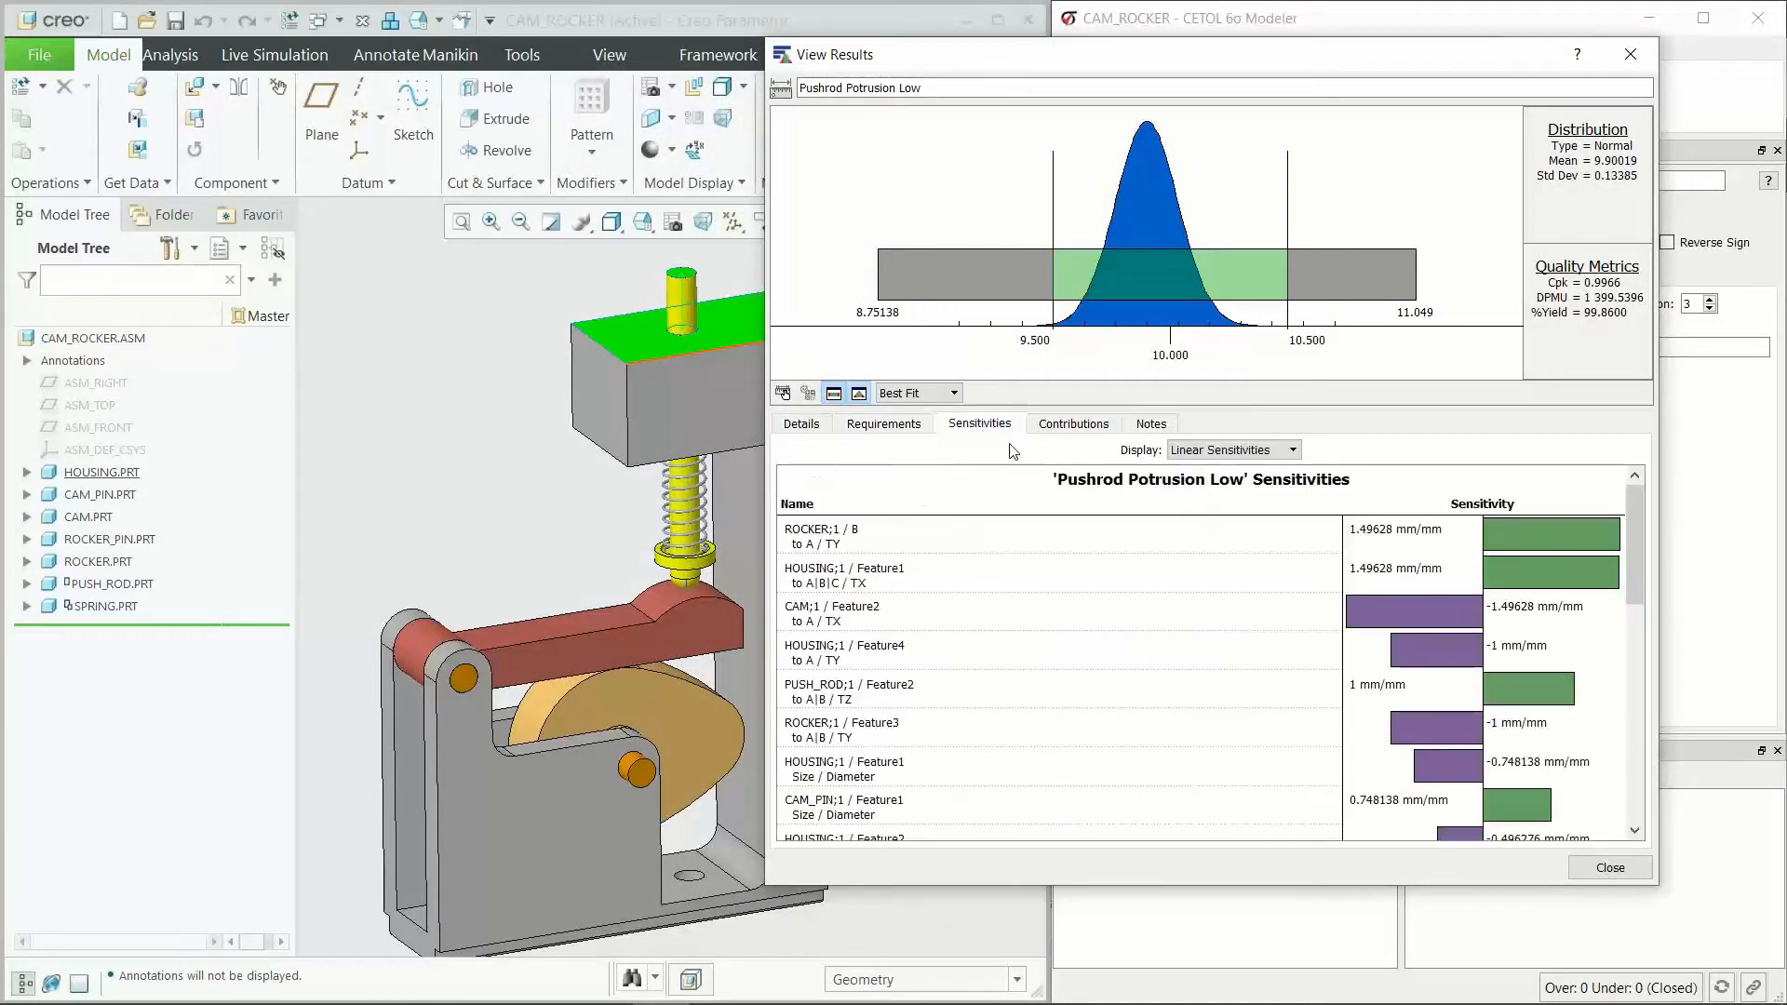
scroll(395, 495, down, 2)
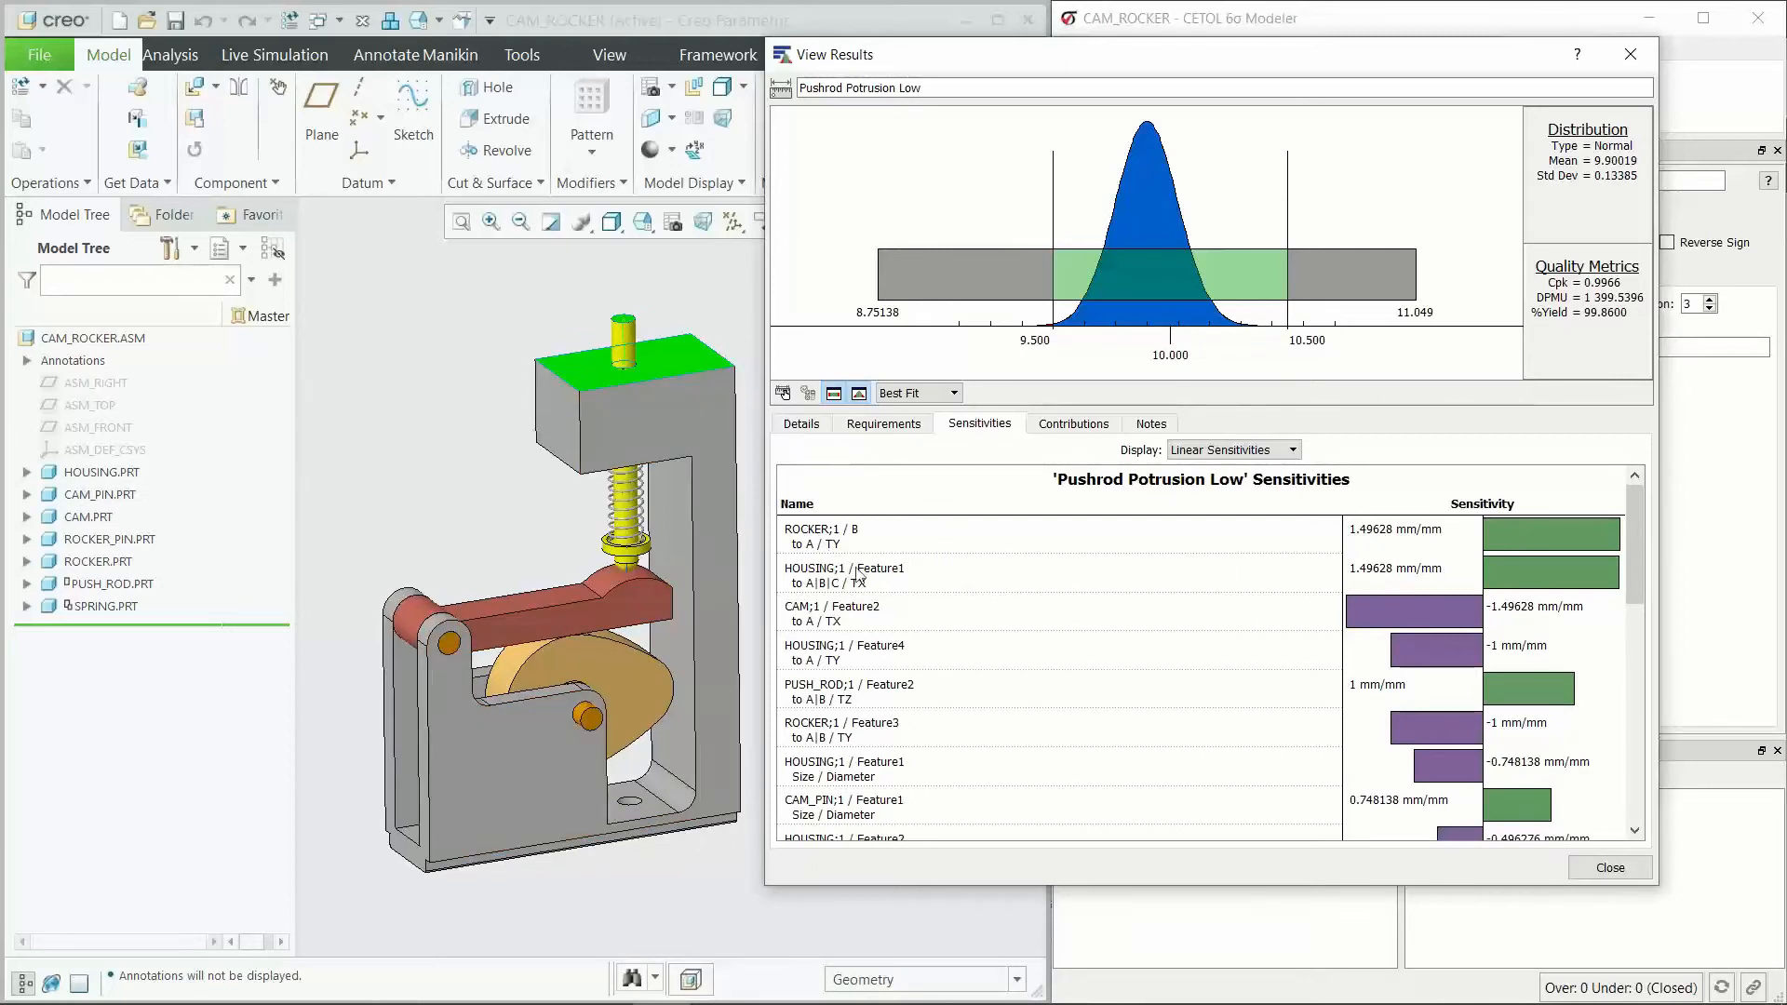
click(1051, 549)
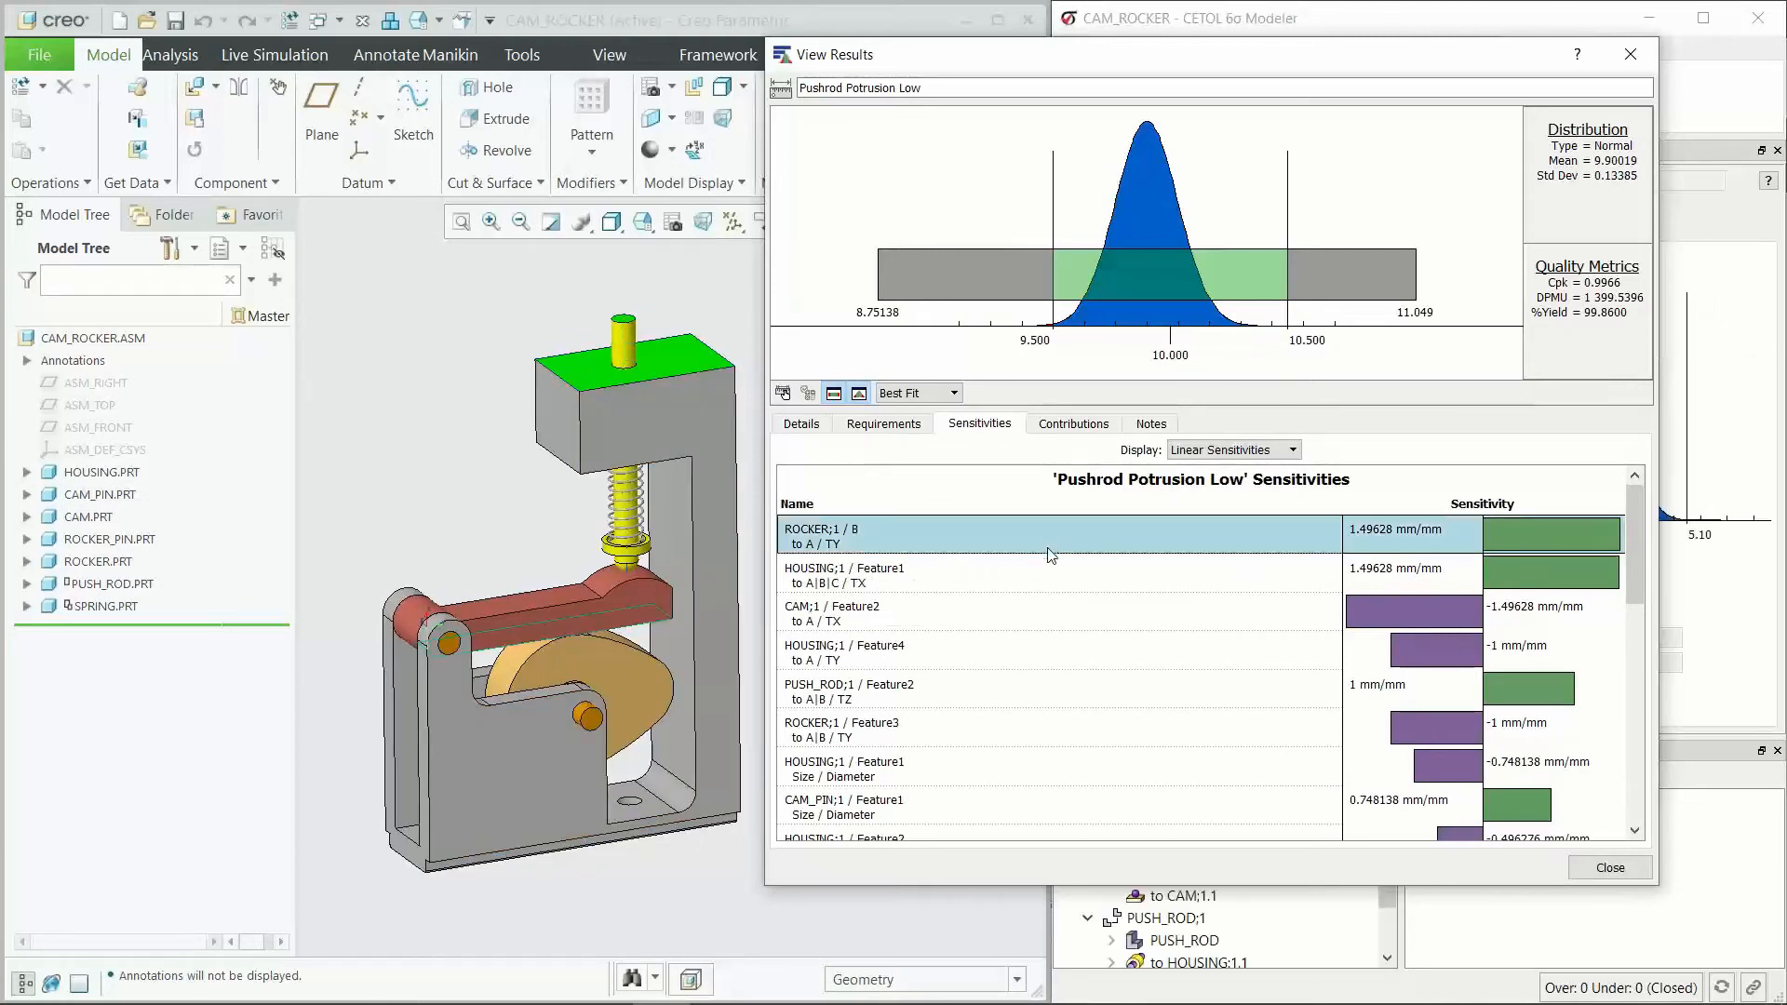
click(1051, 575)
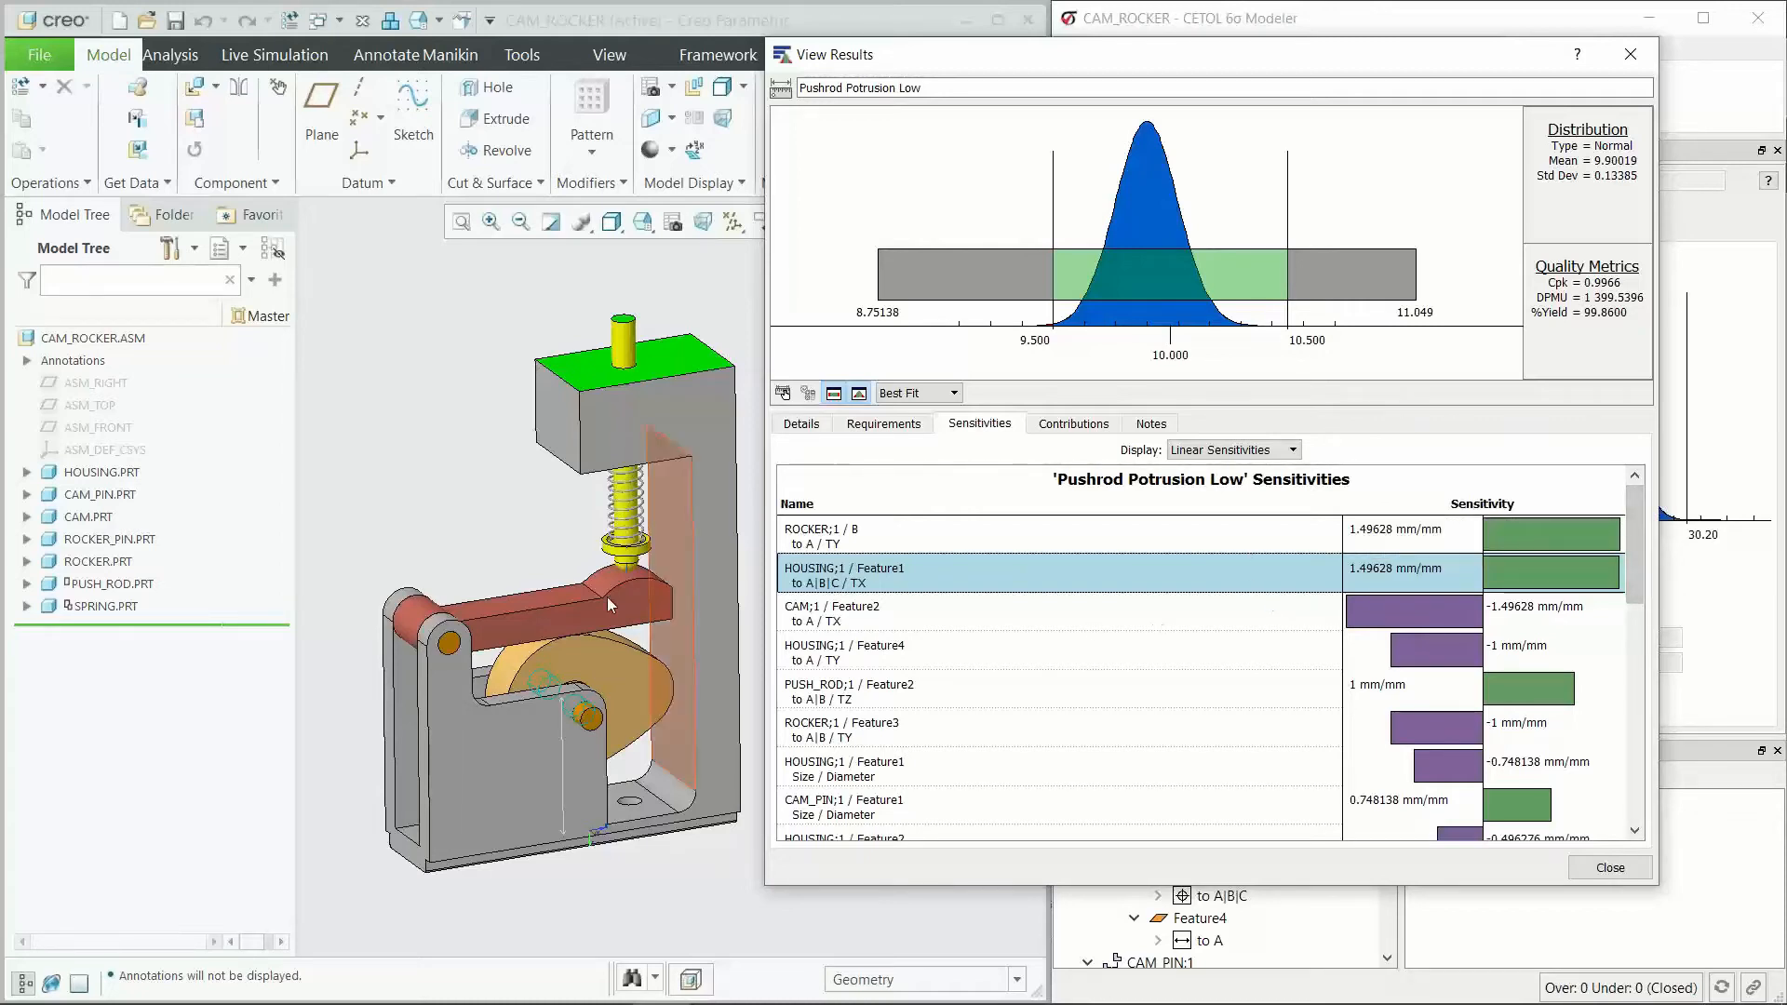
Step: Examine the housing, cam and rocker in a side view to understand the HOUSING;1 / Feature1 TX sensitivity
click(620, 415)
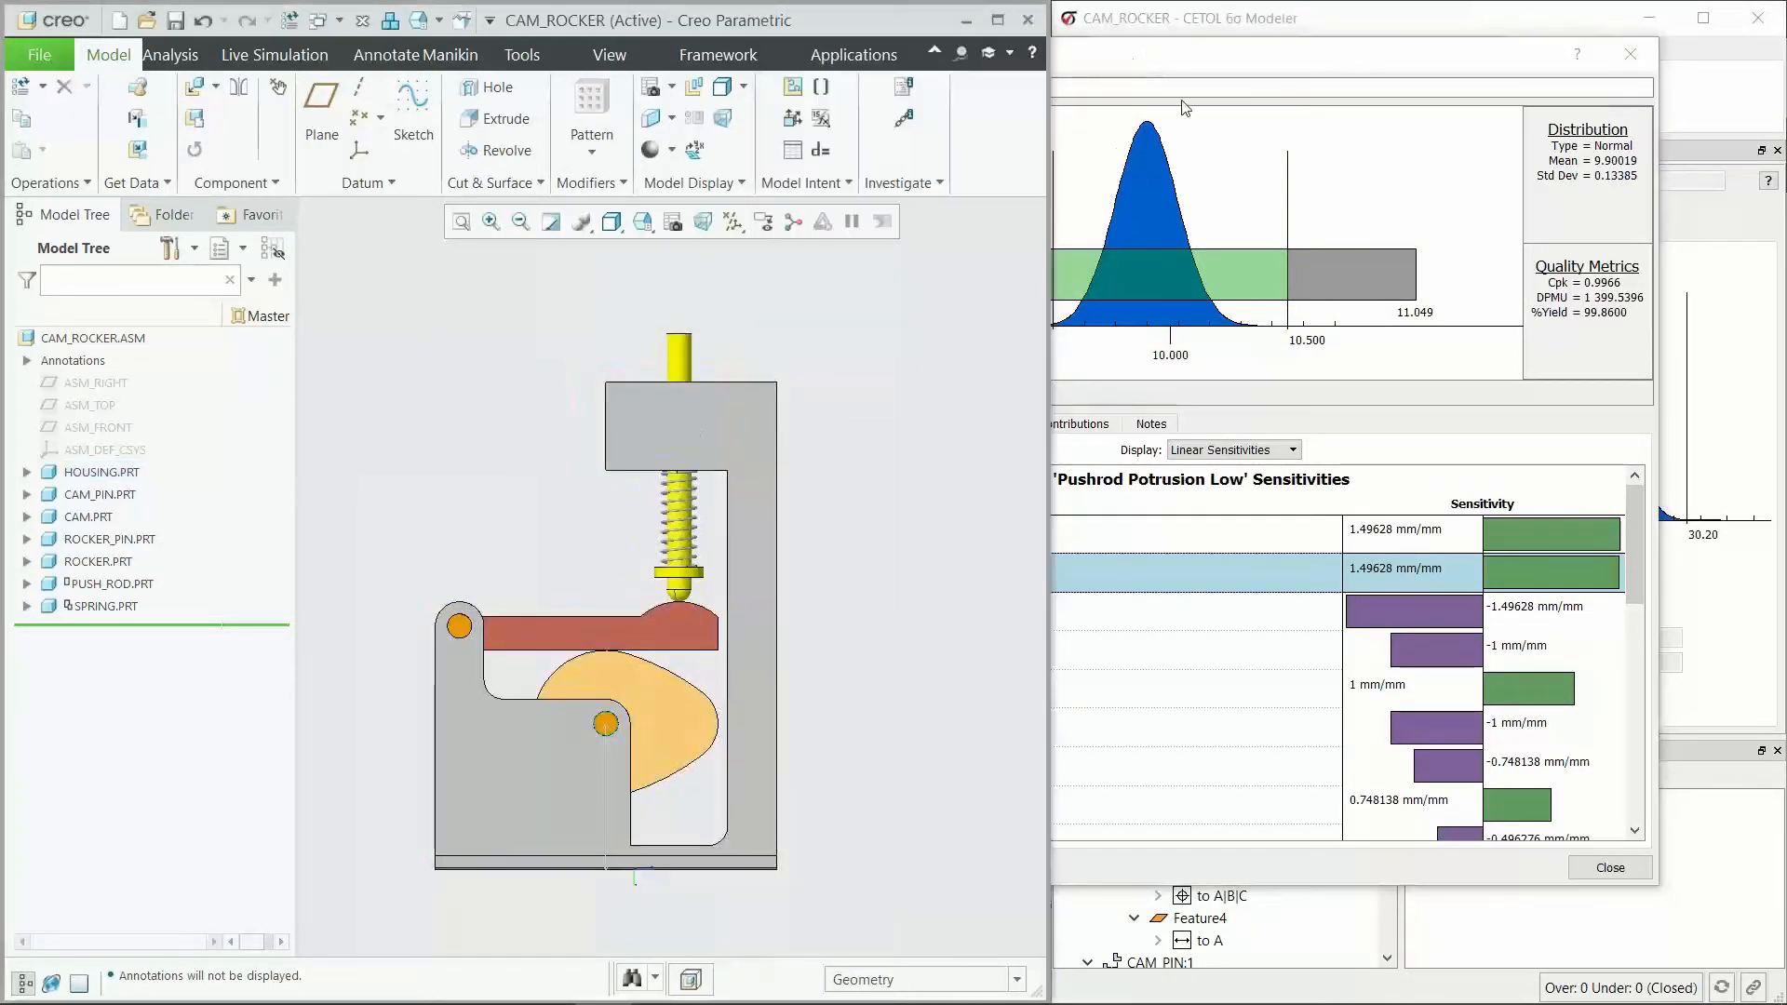
click(1143, 317)
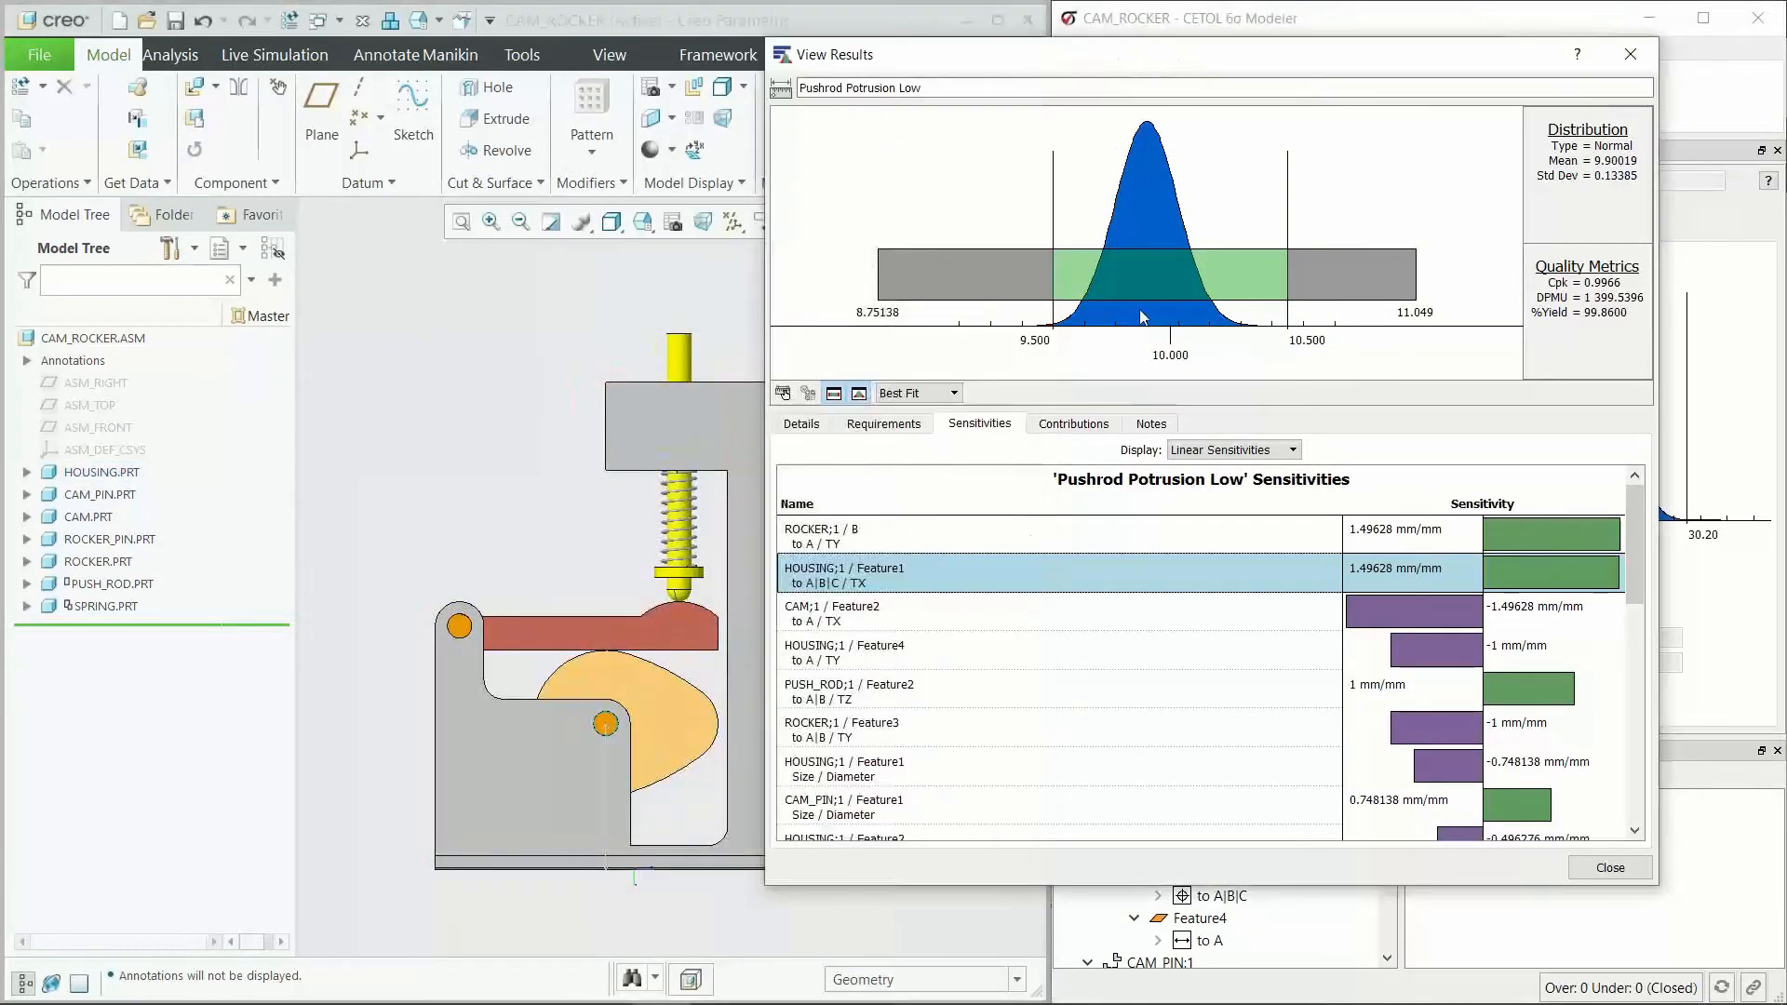
scroll(589, 825, up, 3)
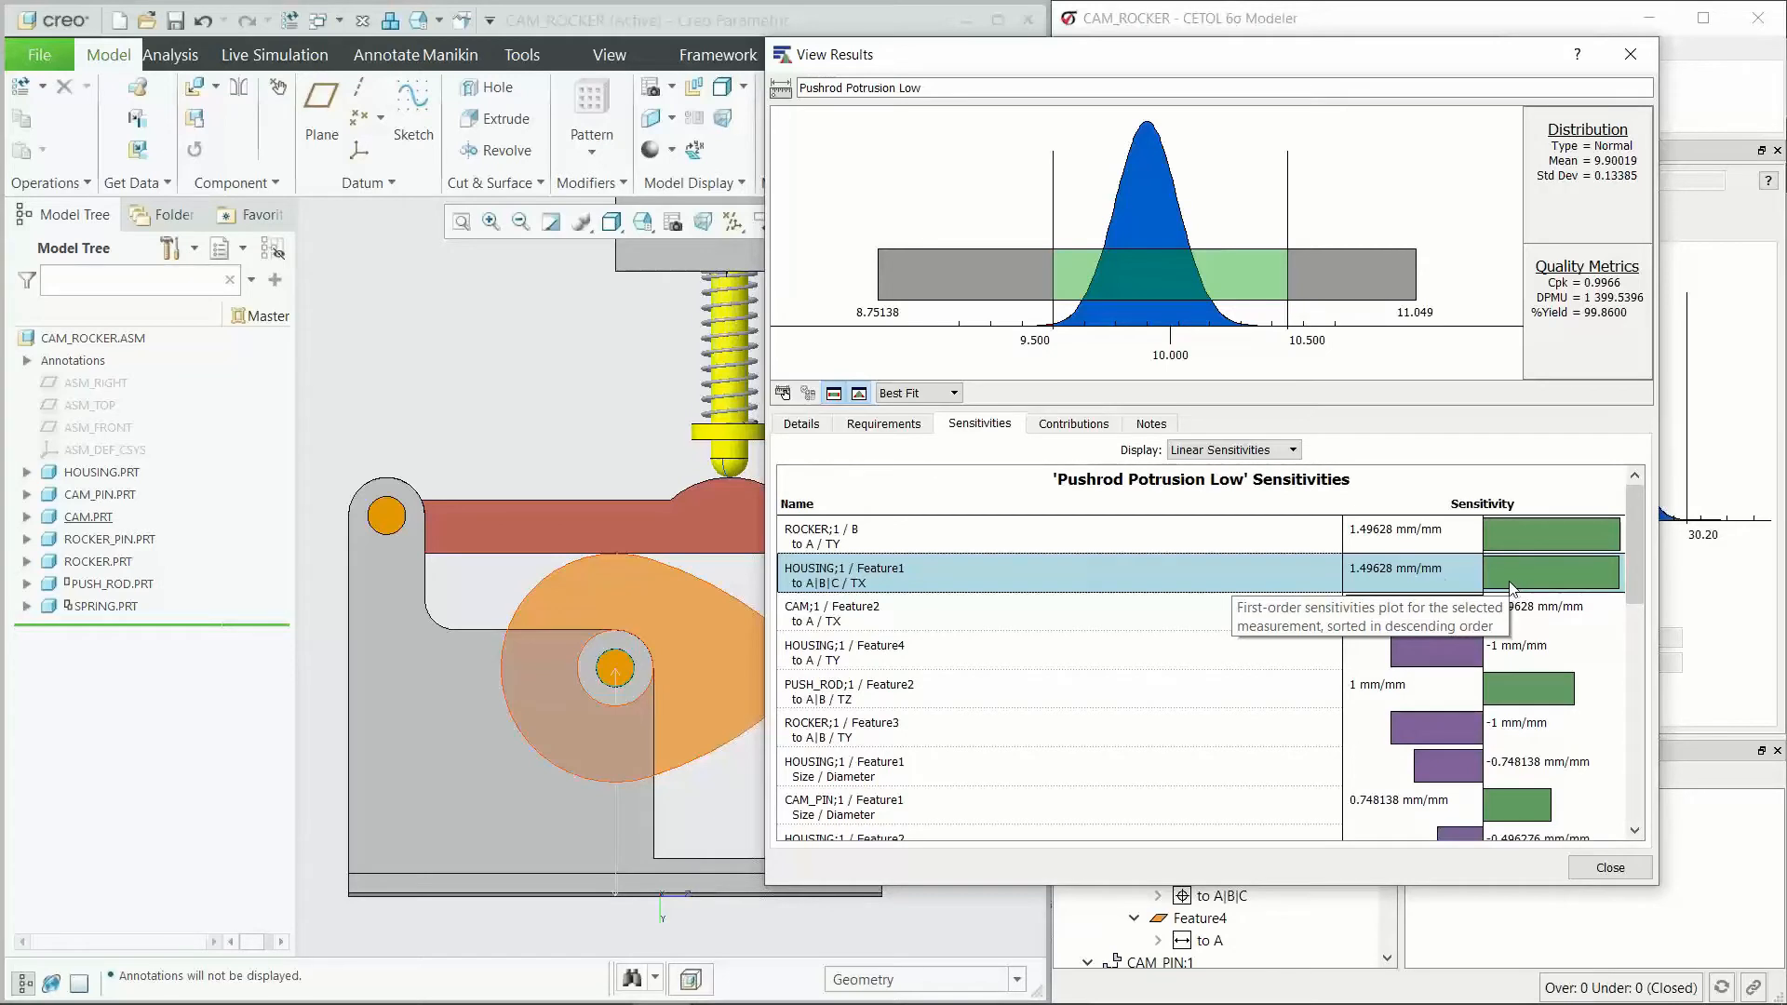
scroll(513, 404, up, 2)
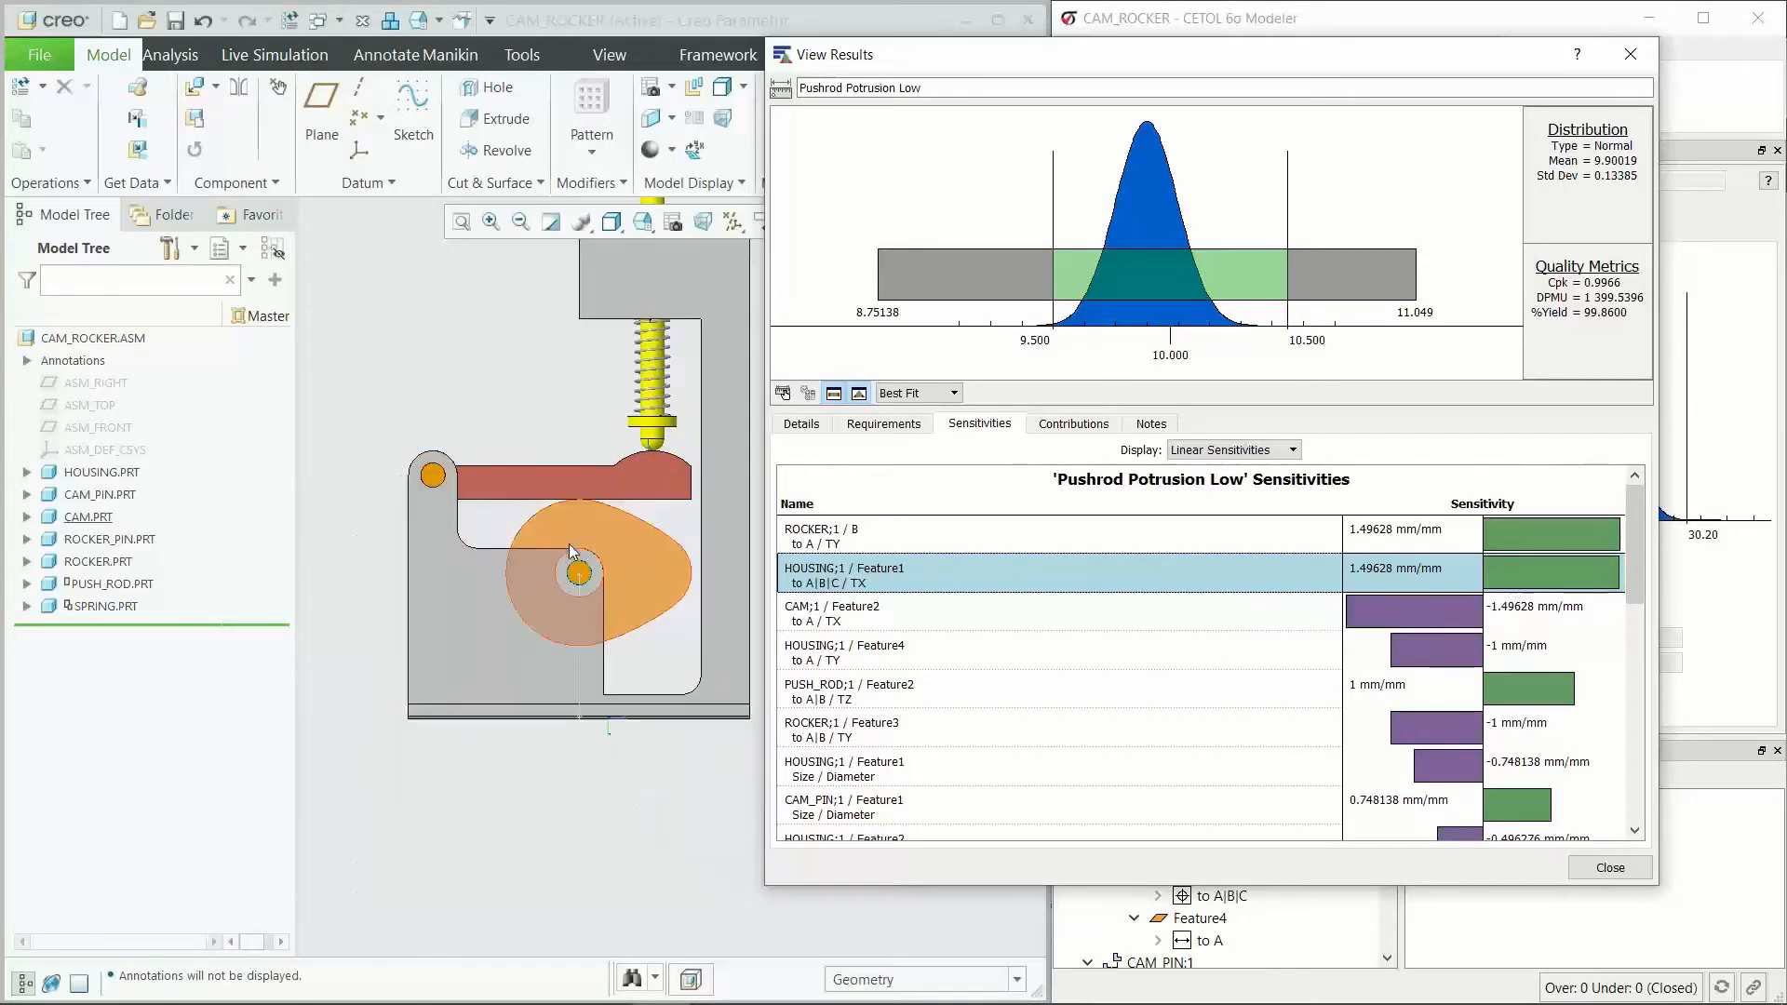
scroll(579, 583, down, 1)
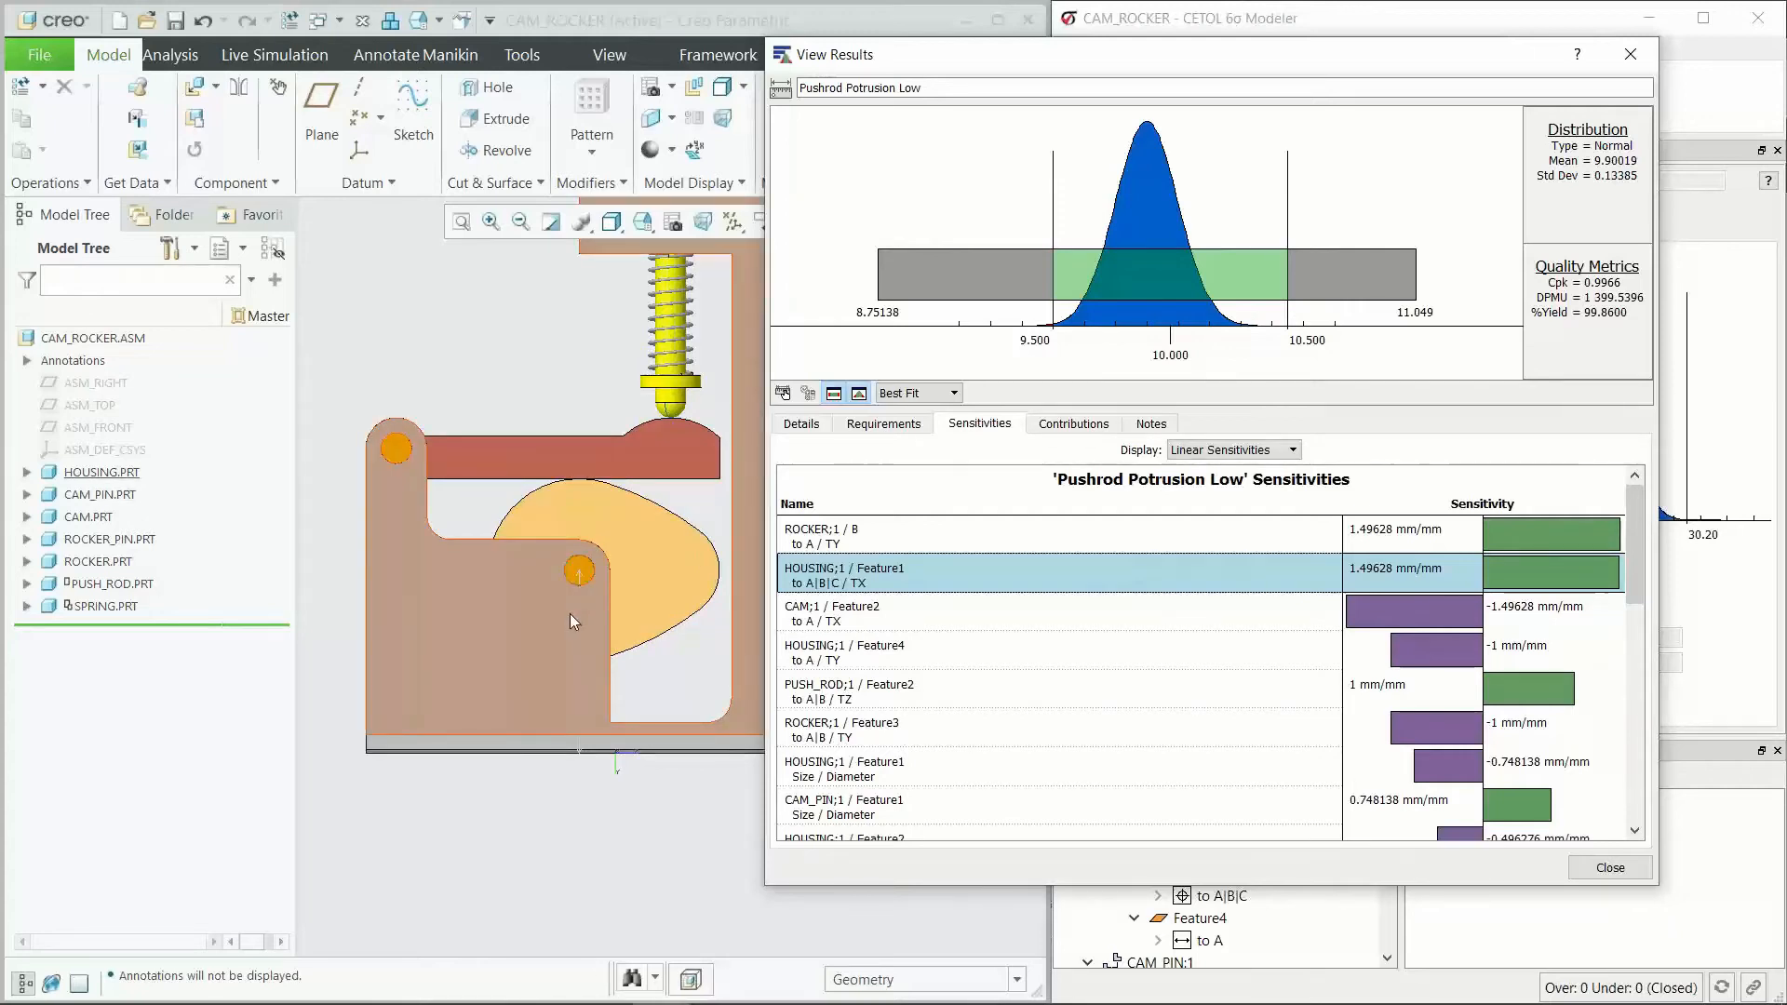
scroll(557, 588, up, 2)
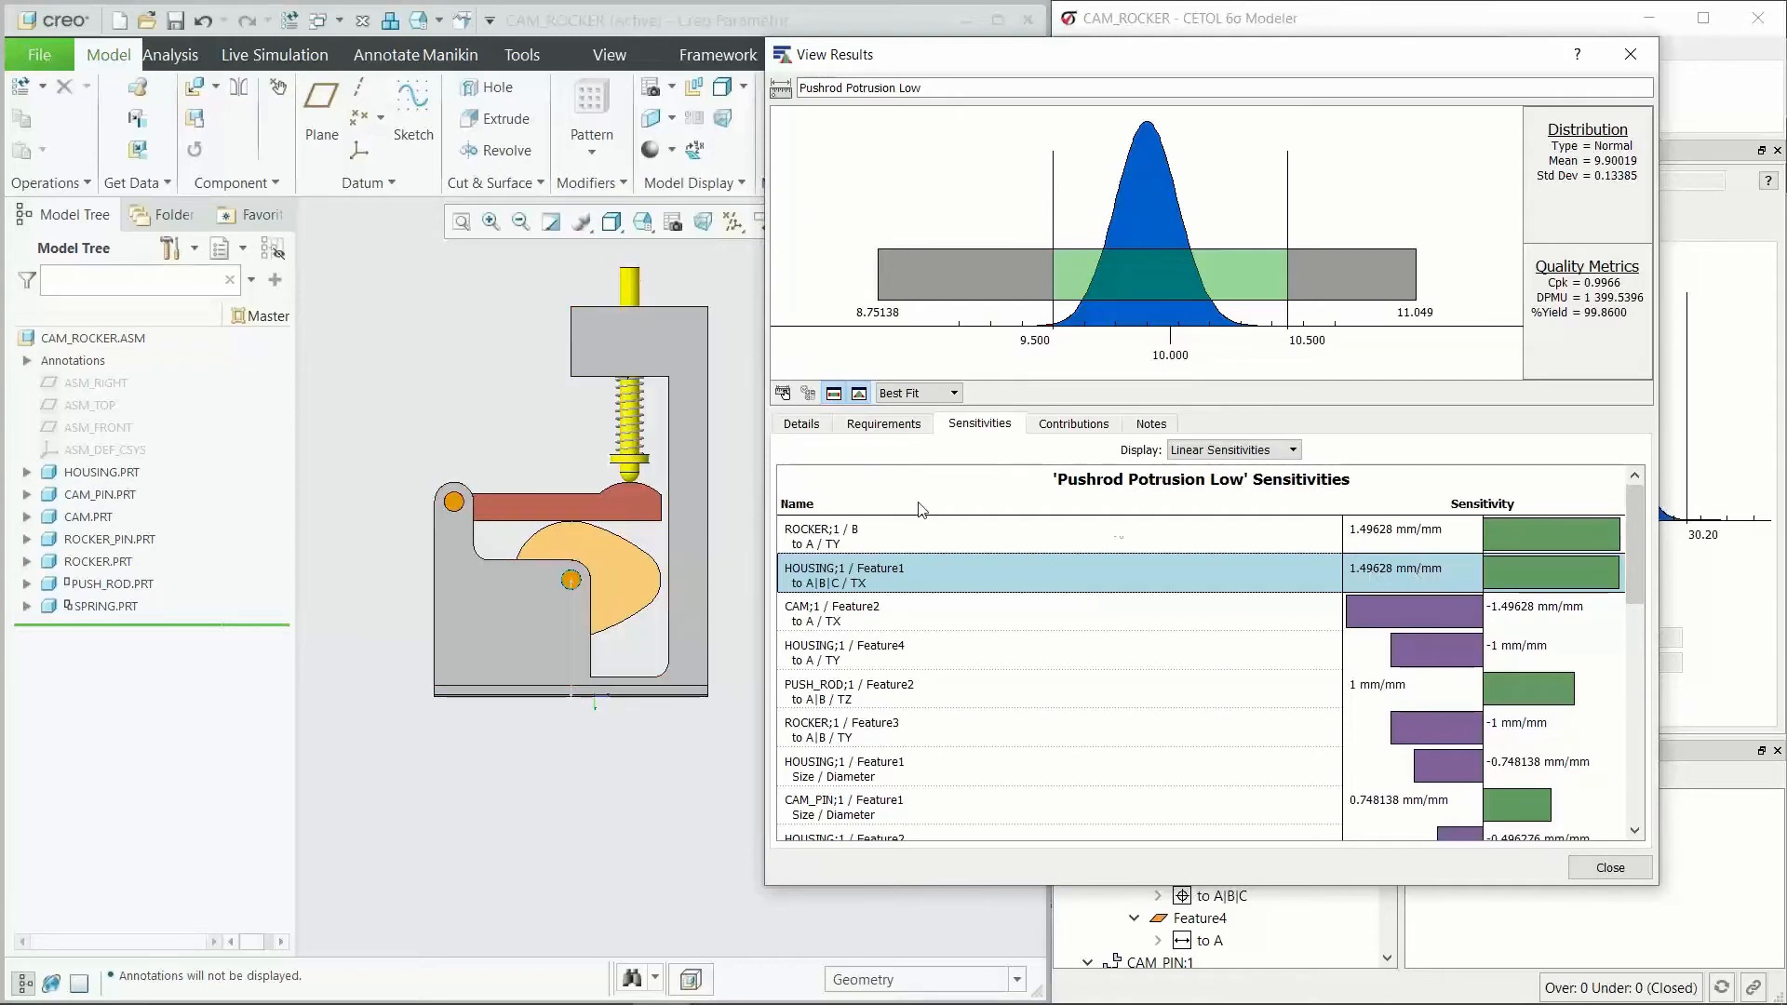
scroll(572, 596, down, 2)
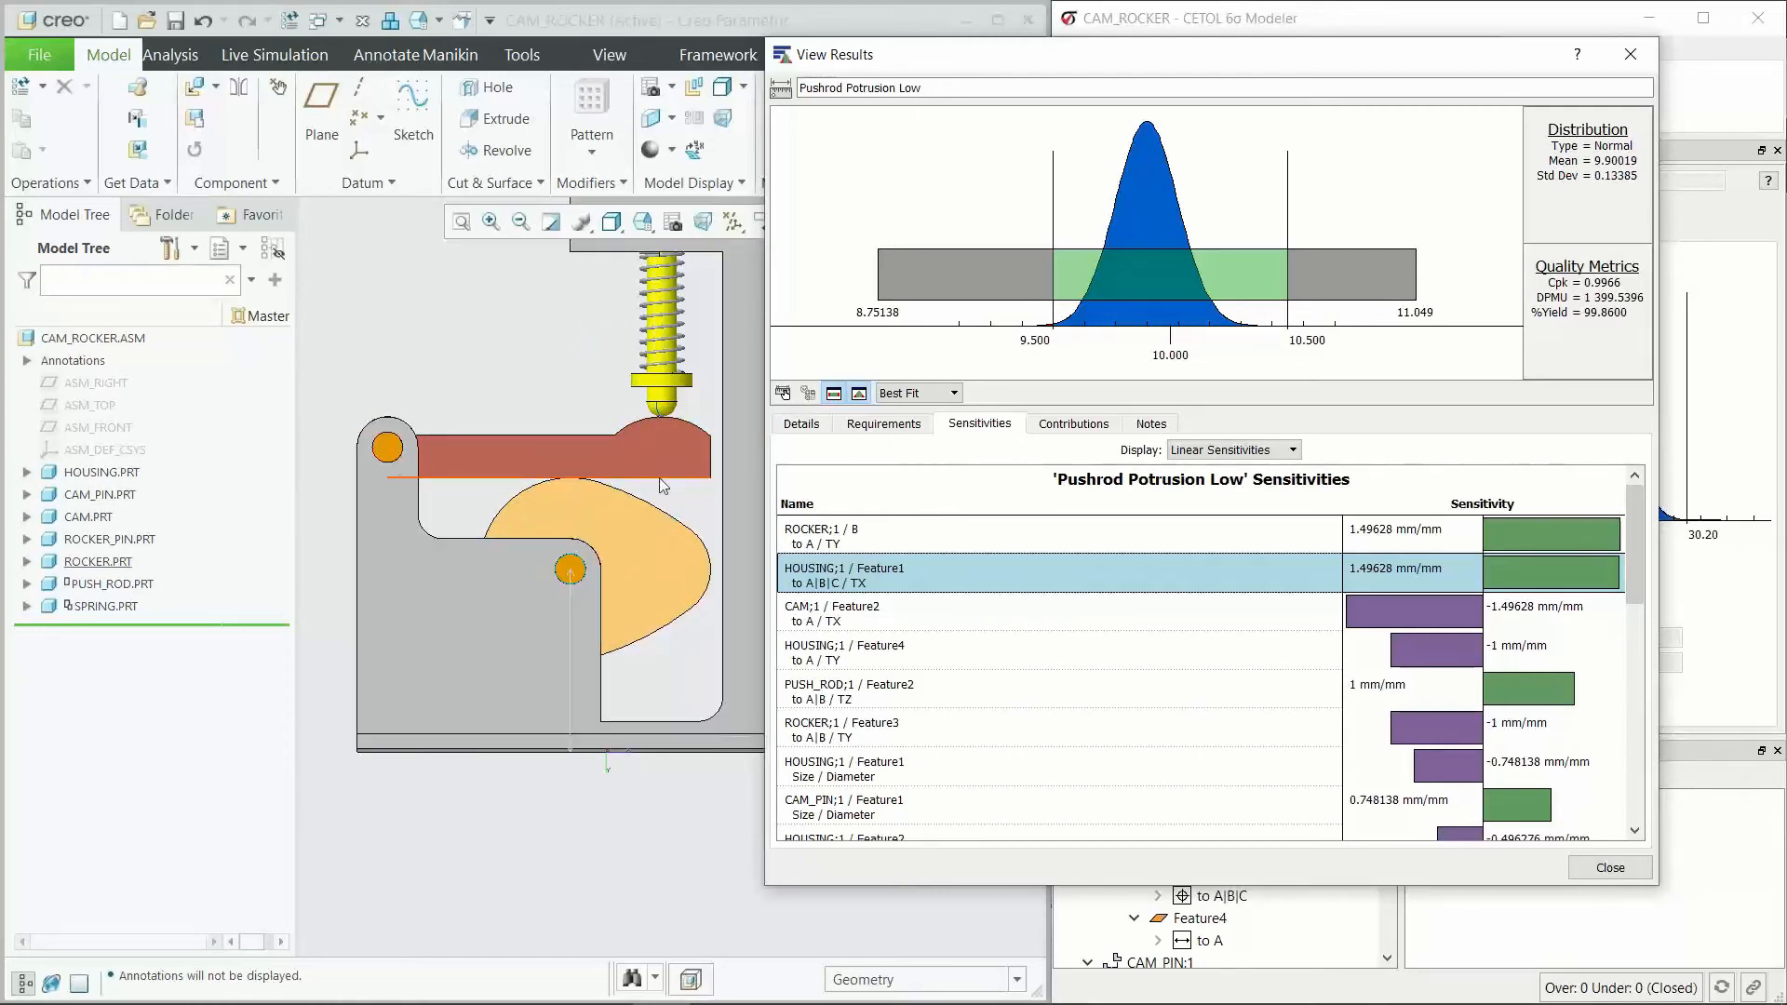
click(1184, 582)
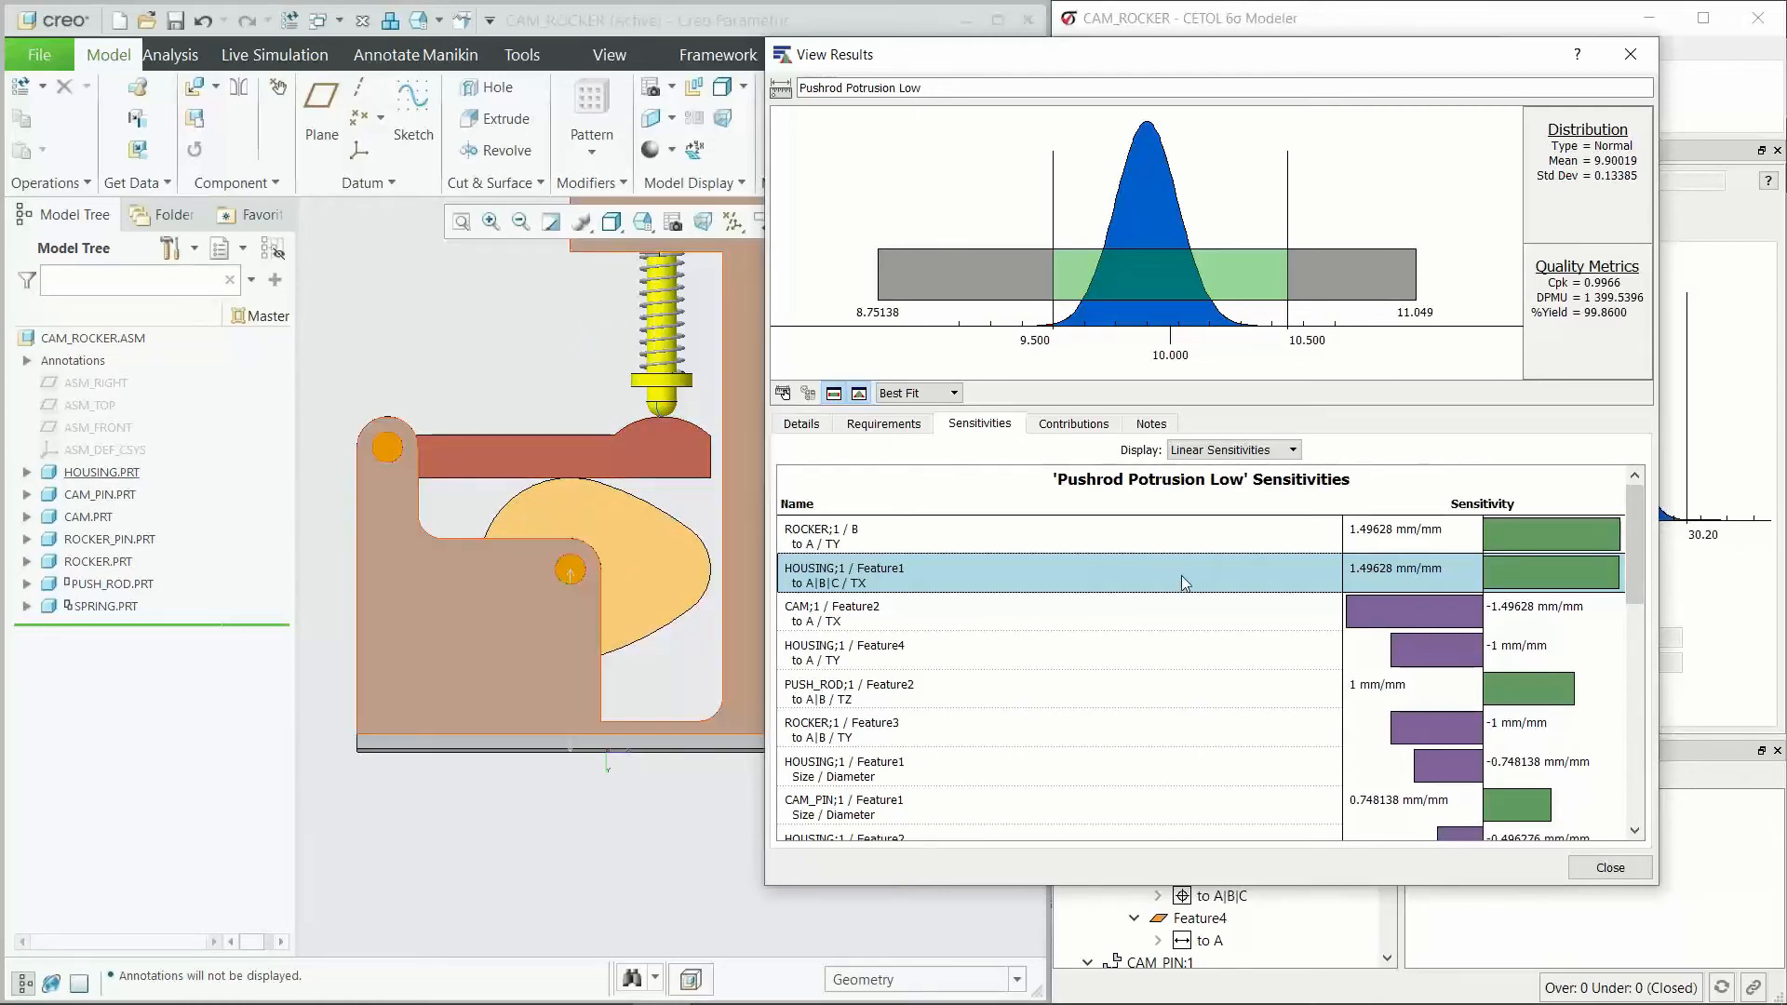
Step: Visualize the HOUSING;1 / Feature1 TX sensitivity, recalculating it from tolerance with scale factor 5 and 10 intervals, and start the animation
right_click(1000, 569)
click(1080, 588)
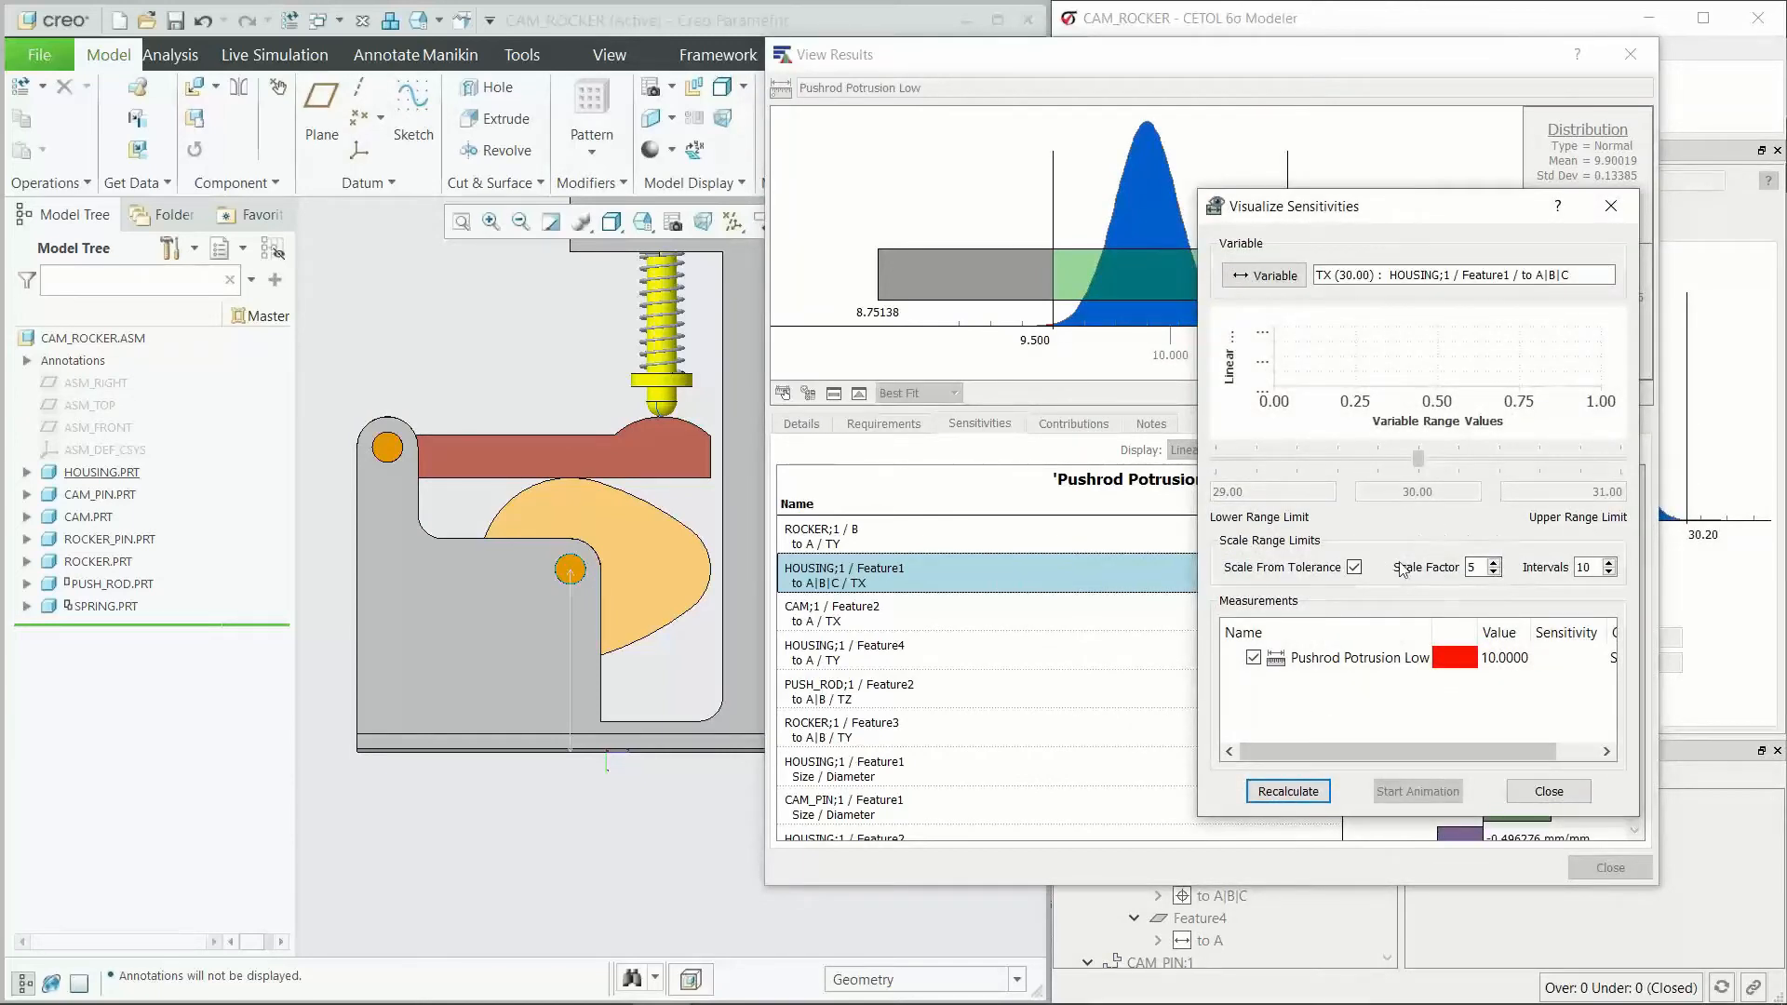
click(1288, 791)
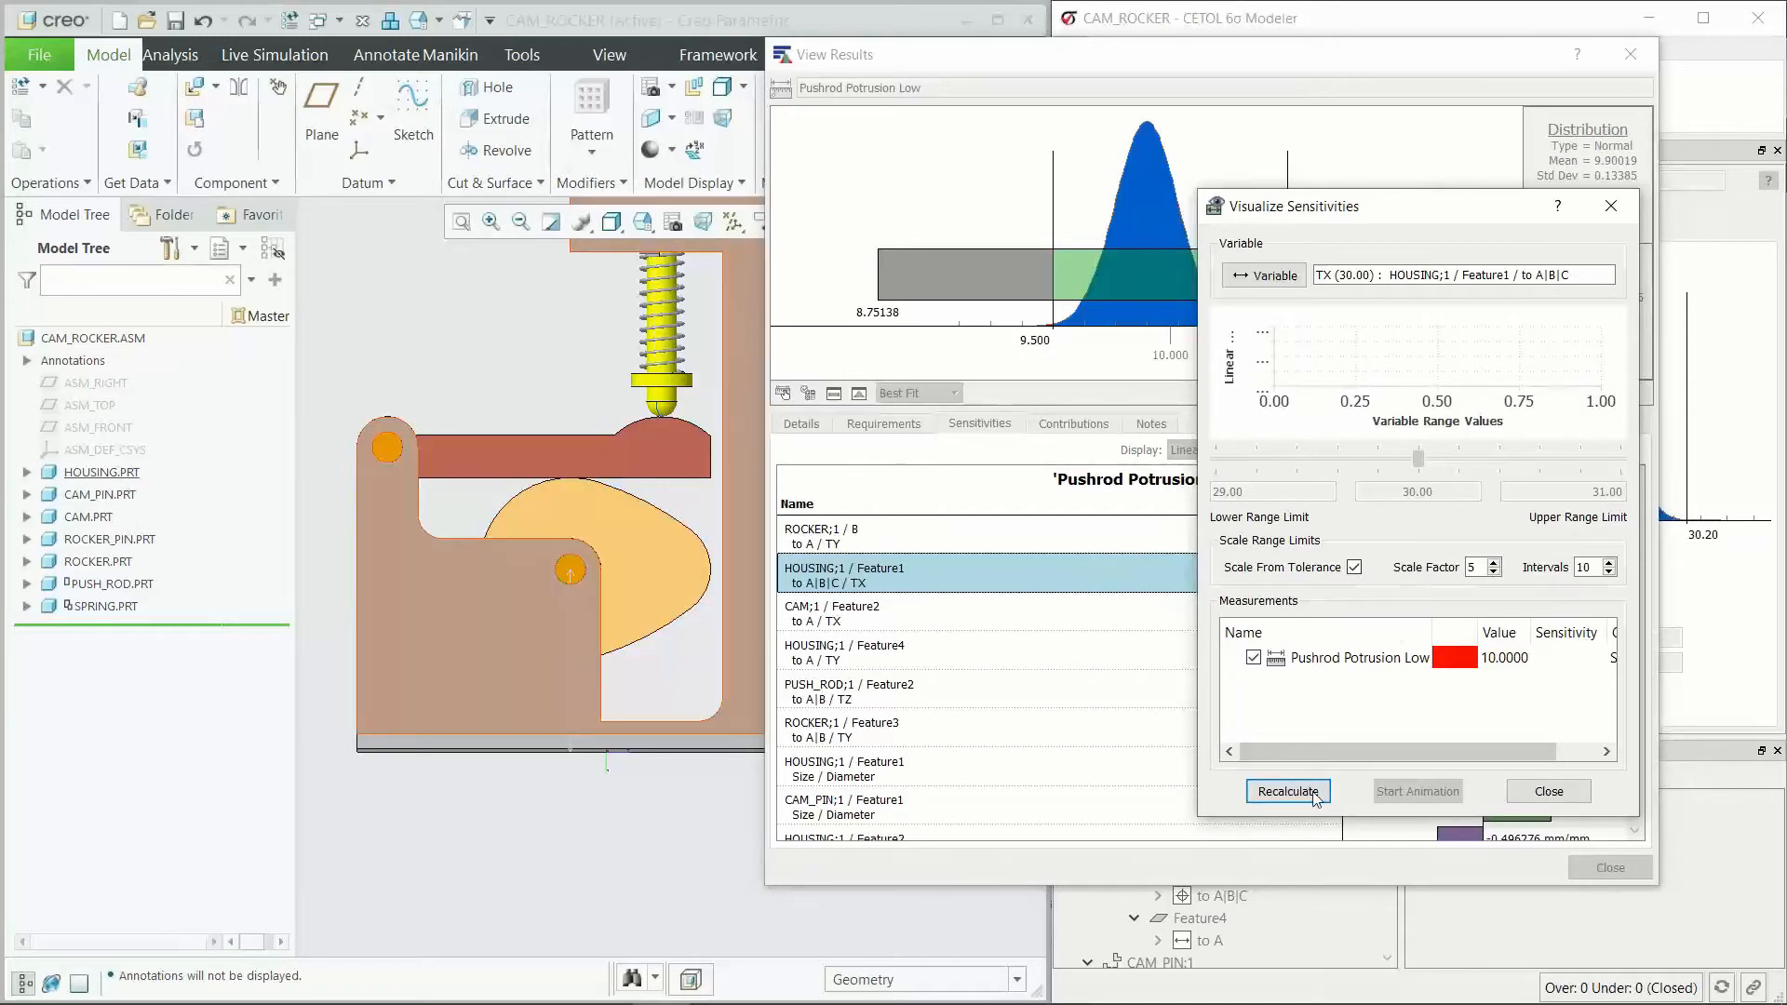
click(1418, 793)
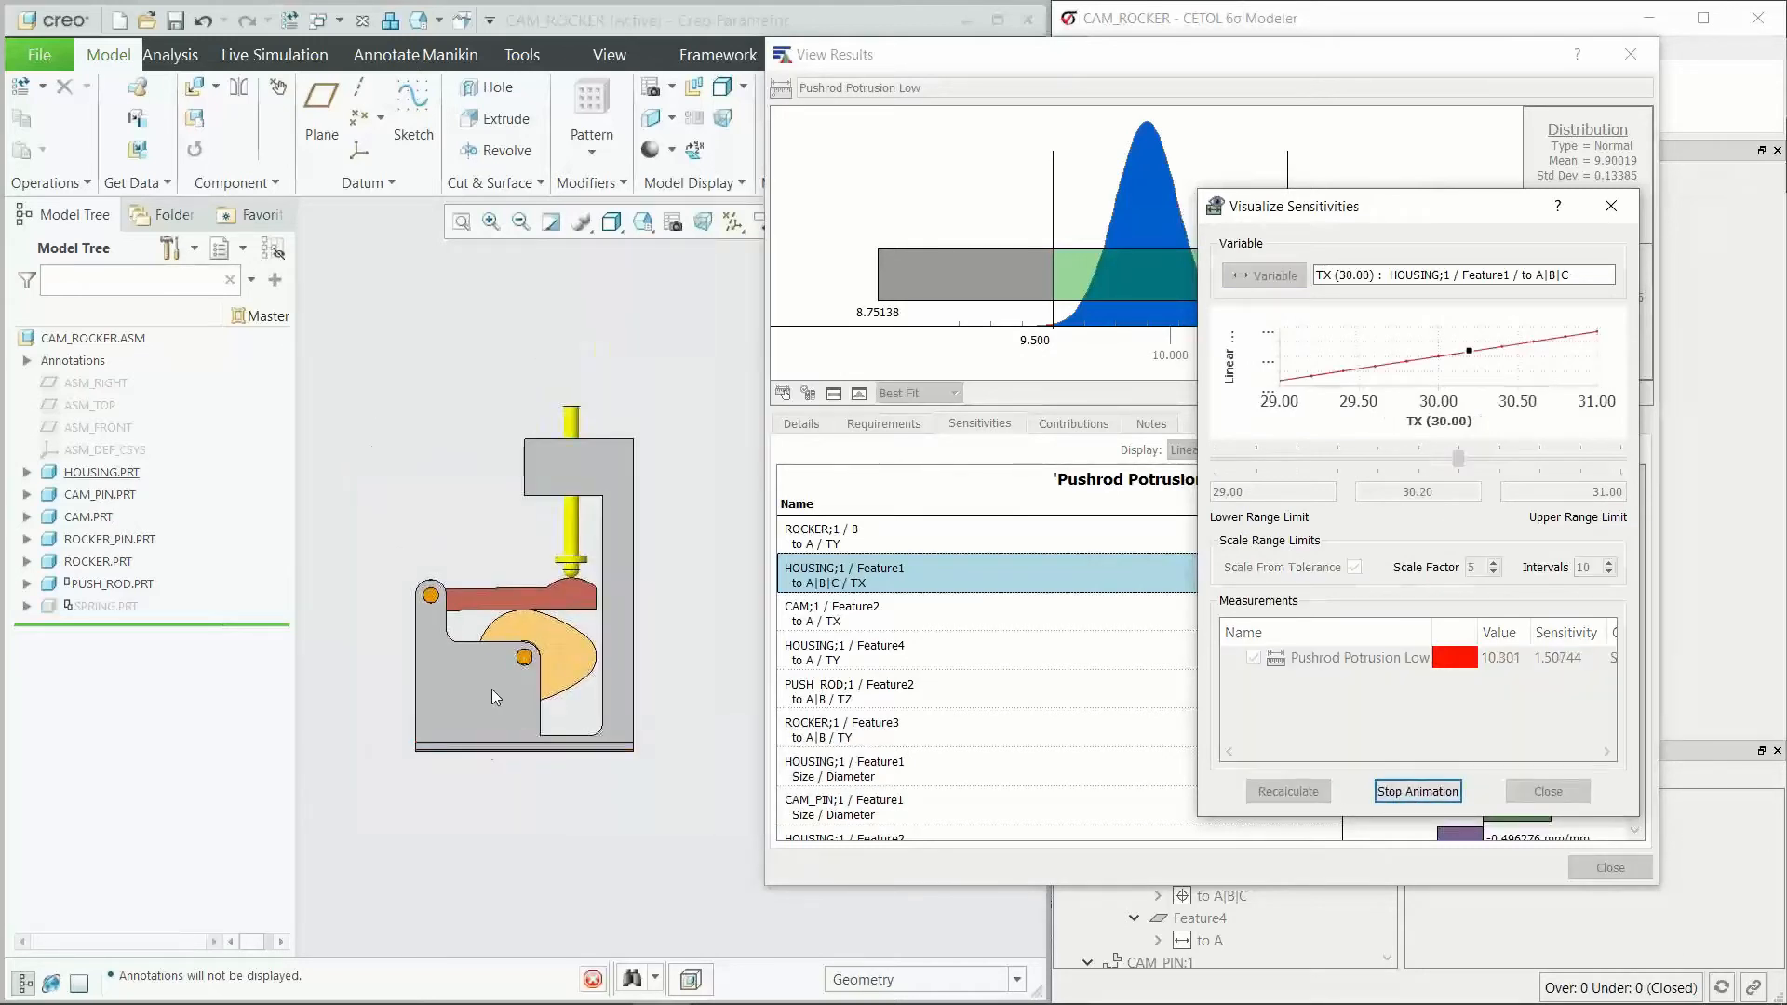
Step: Examine the animated cam, rocker and push rod from an angled view, and stop and close the sensitivity visualization
scroll(494, 674, down, 2)
middle_drag(497, 662, 529, 696)
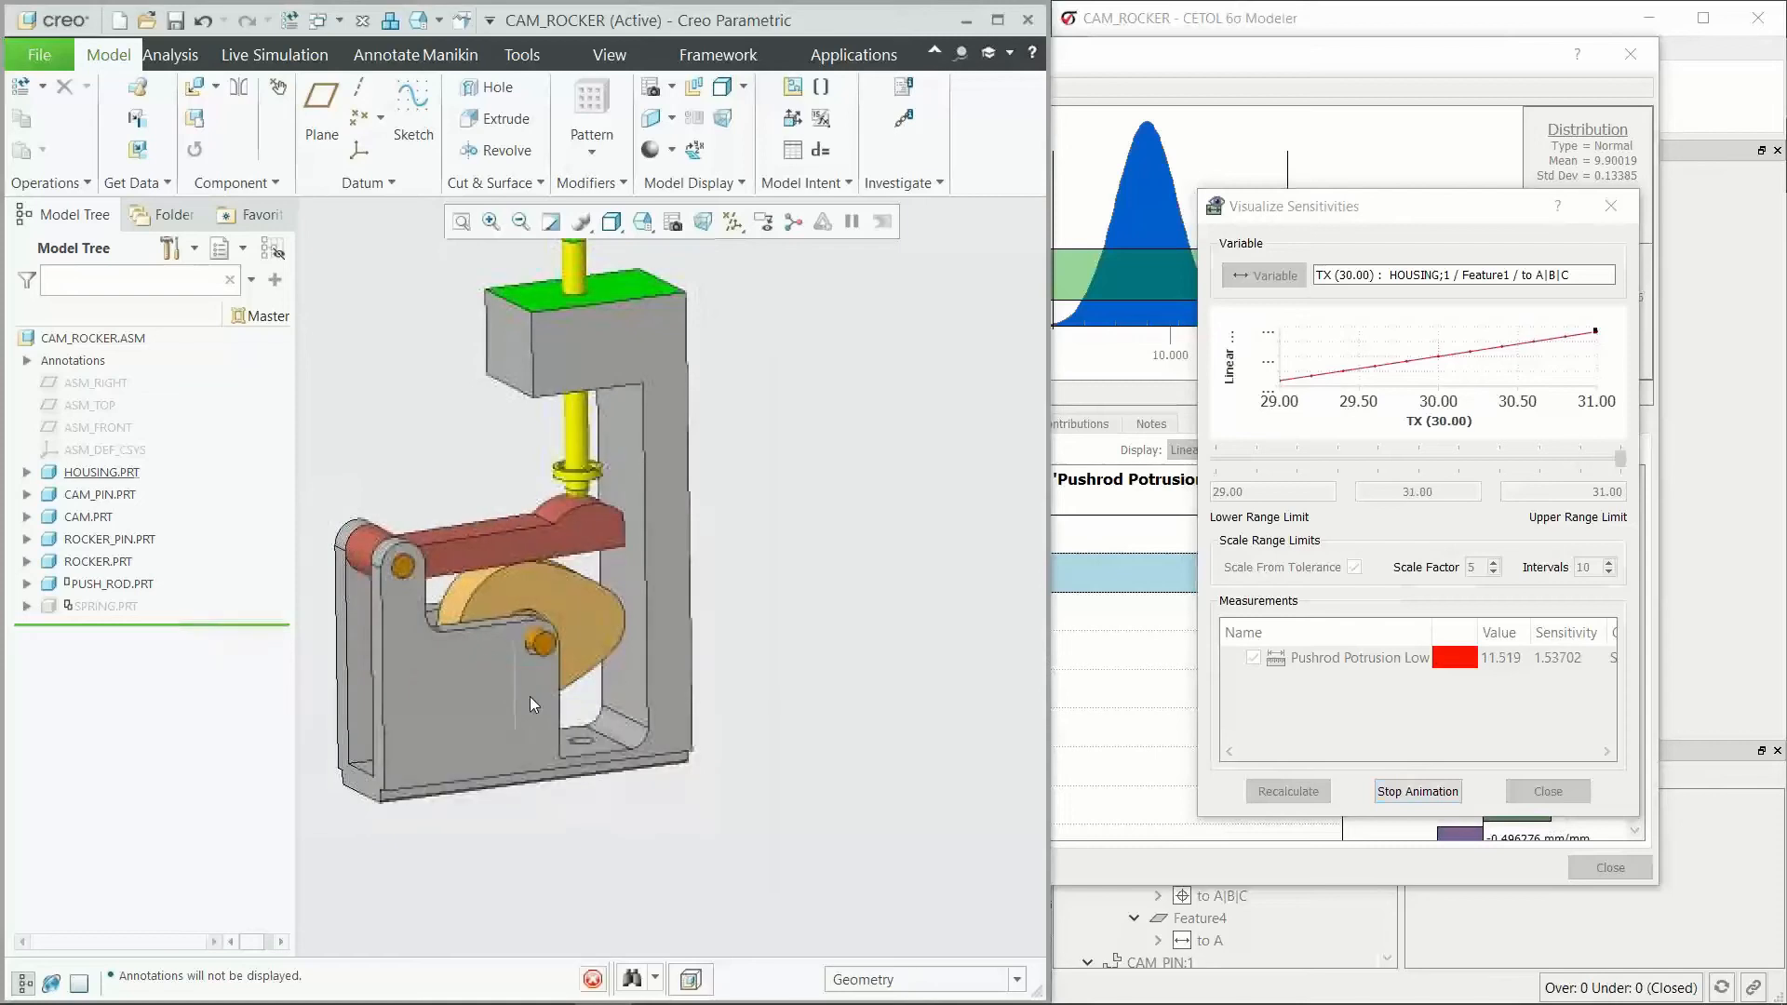
scroll(529, 663, down, 2)
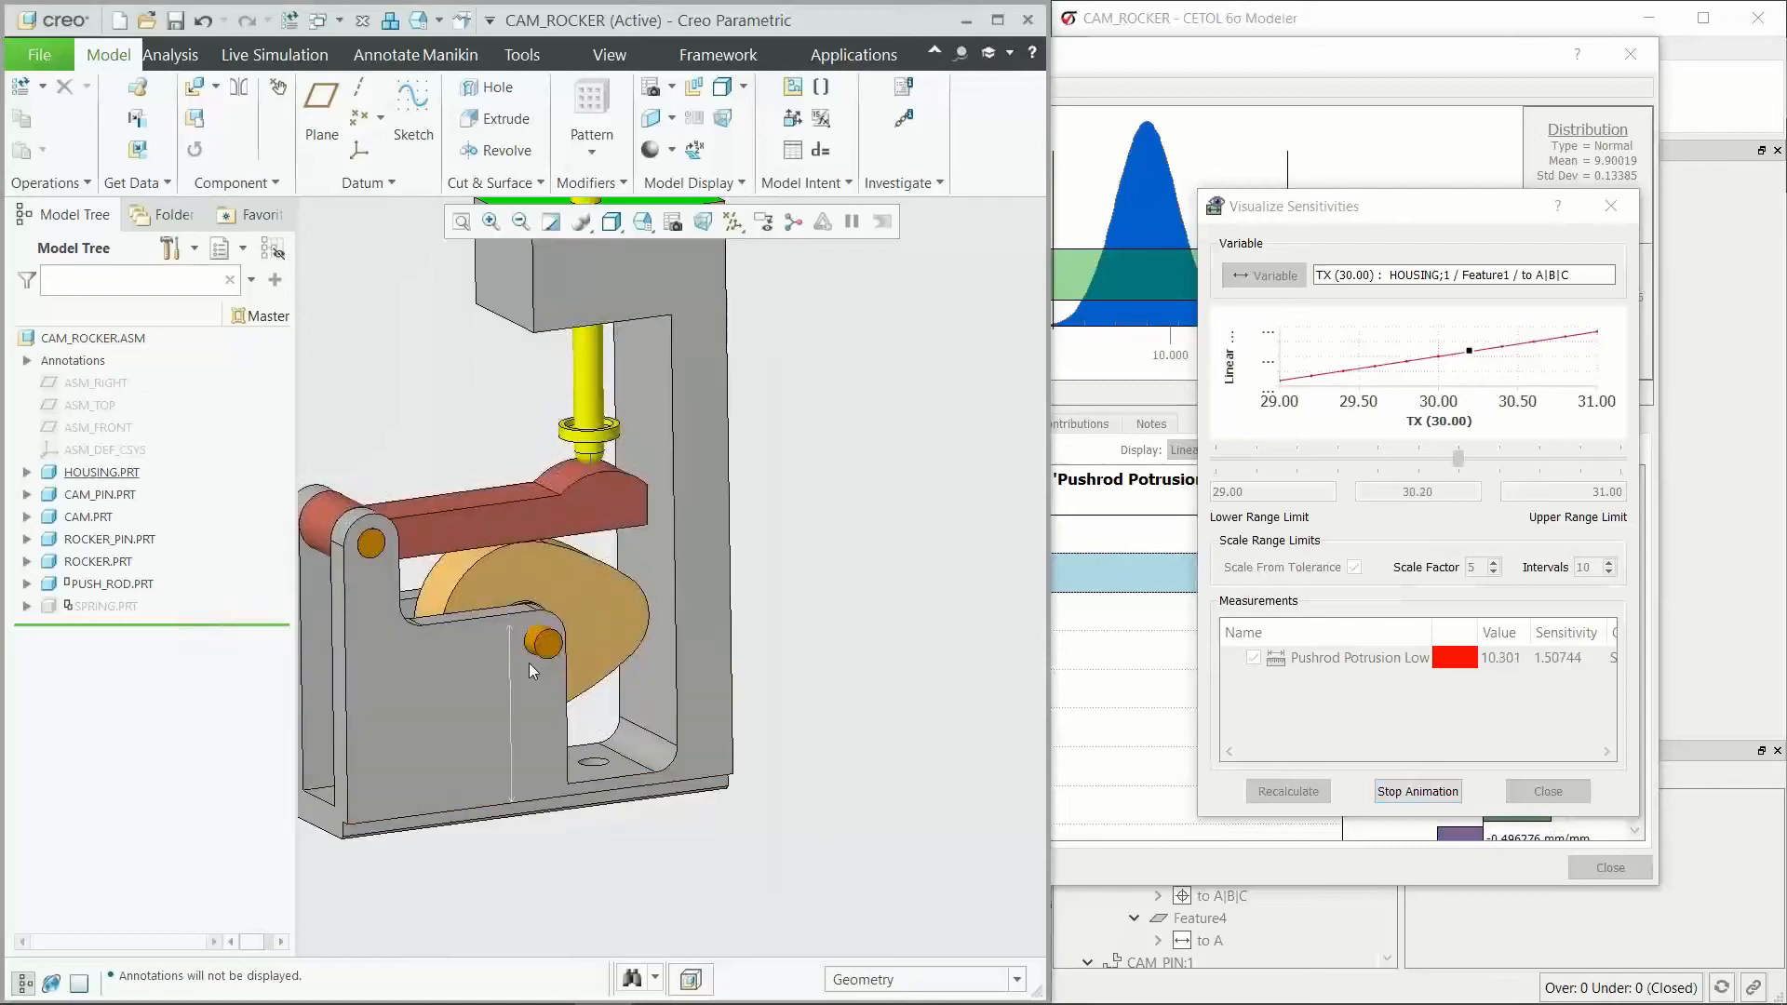
scroll(529, 643, up, 3)
scroll(567, 314, down, 3)
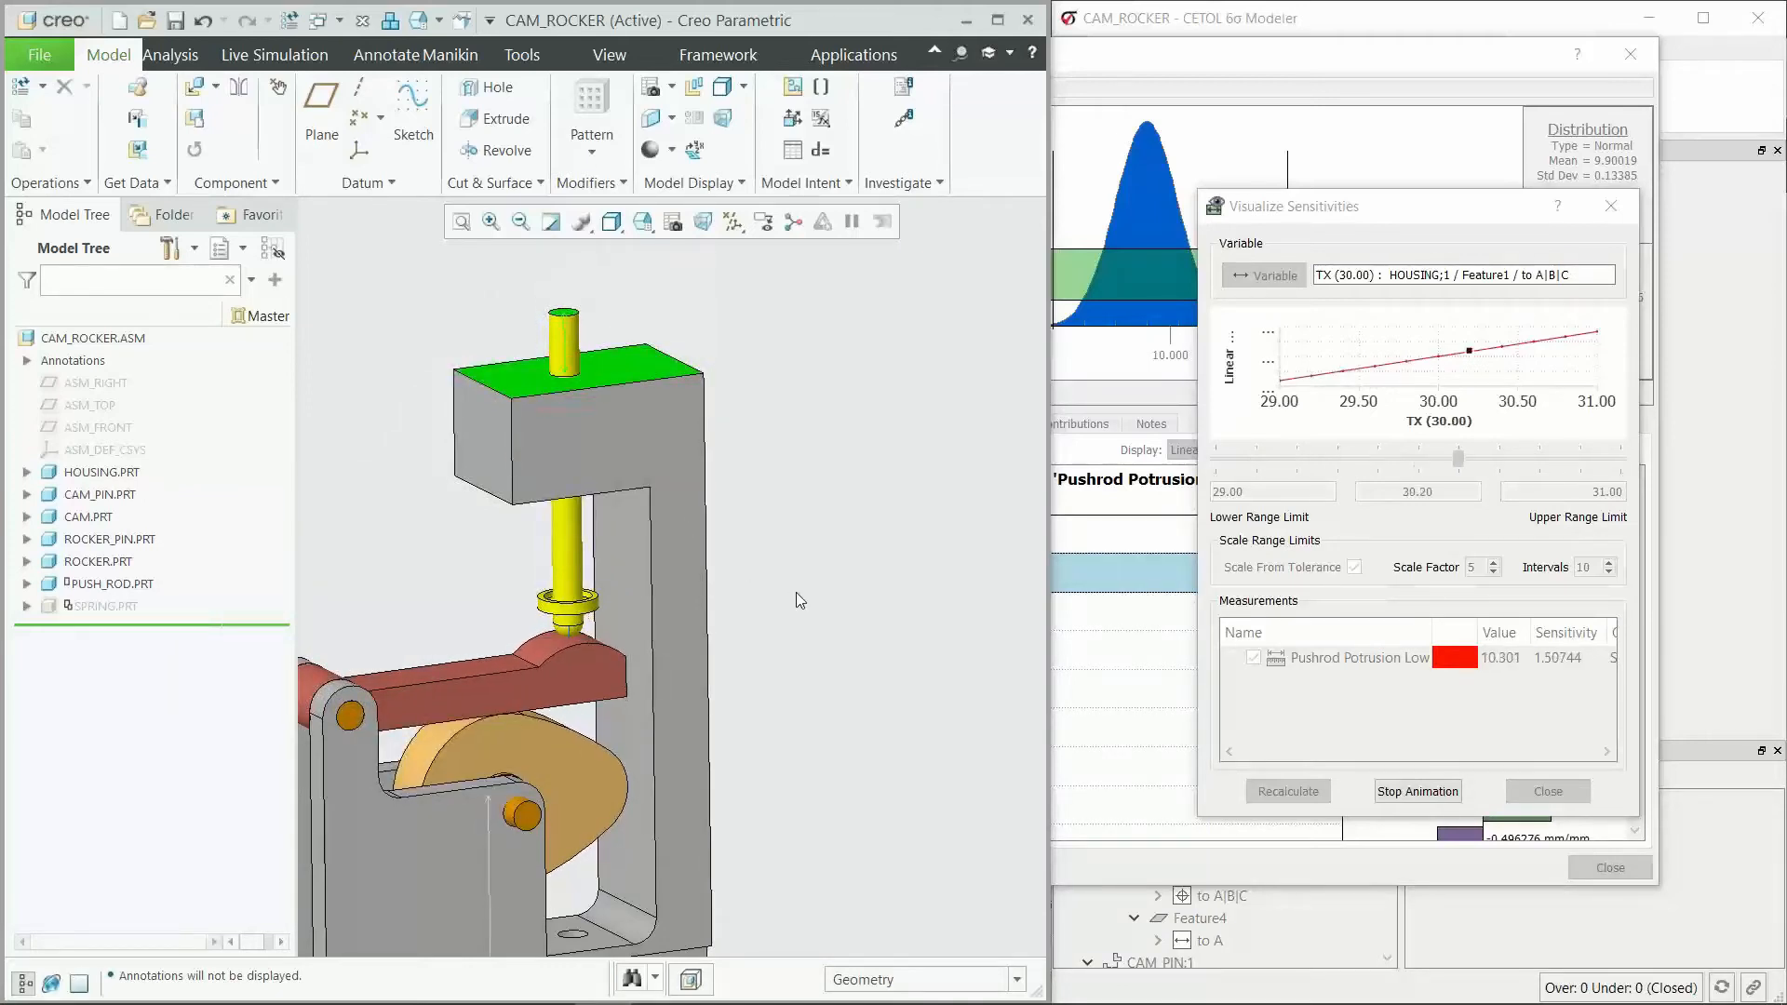
scroll(637, 478, up, 2)
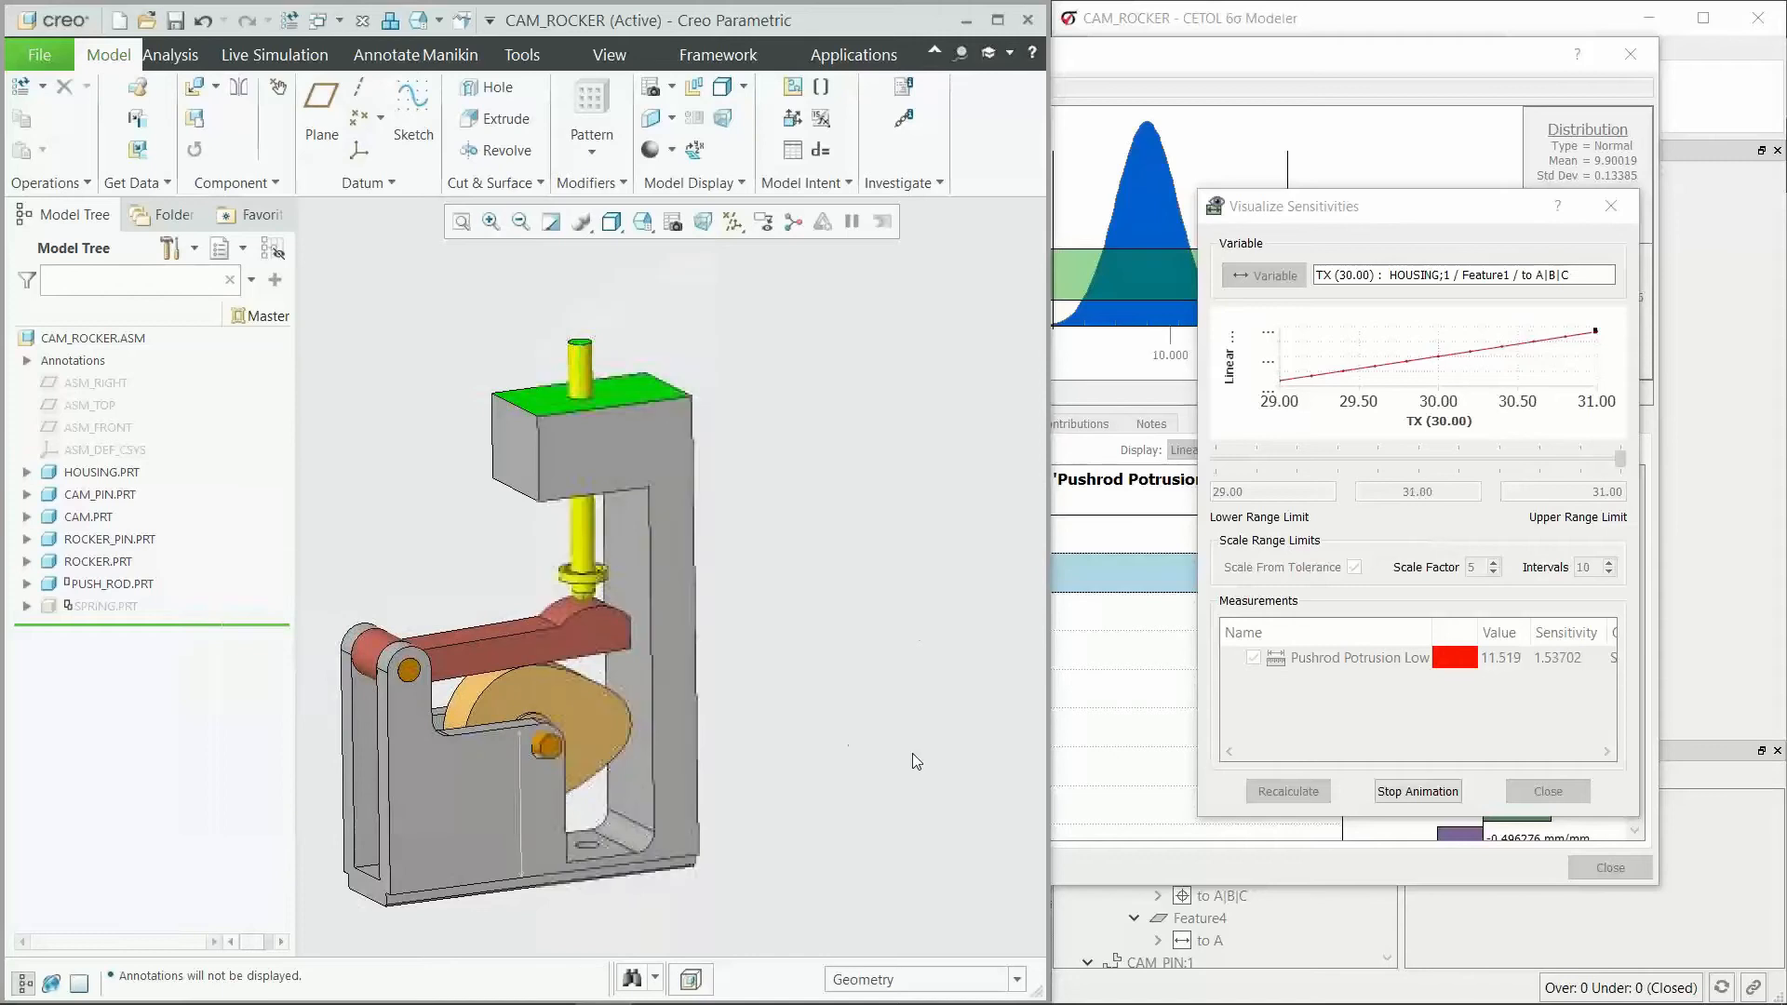
click(1408, 792)
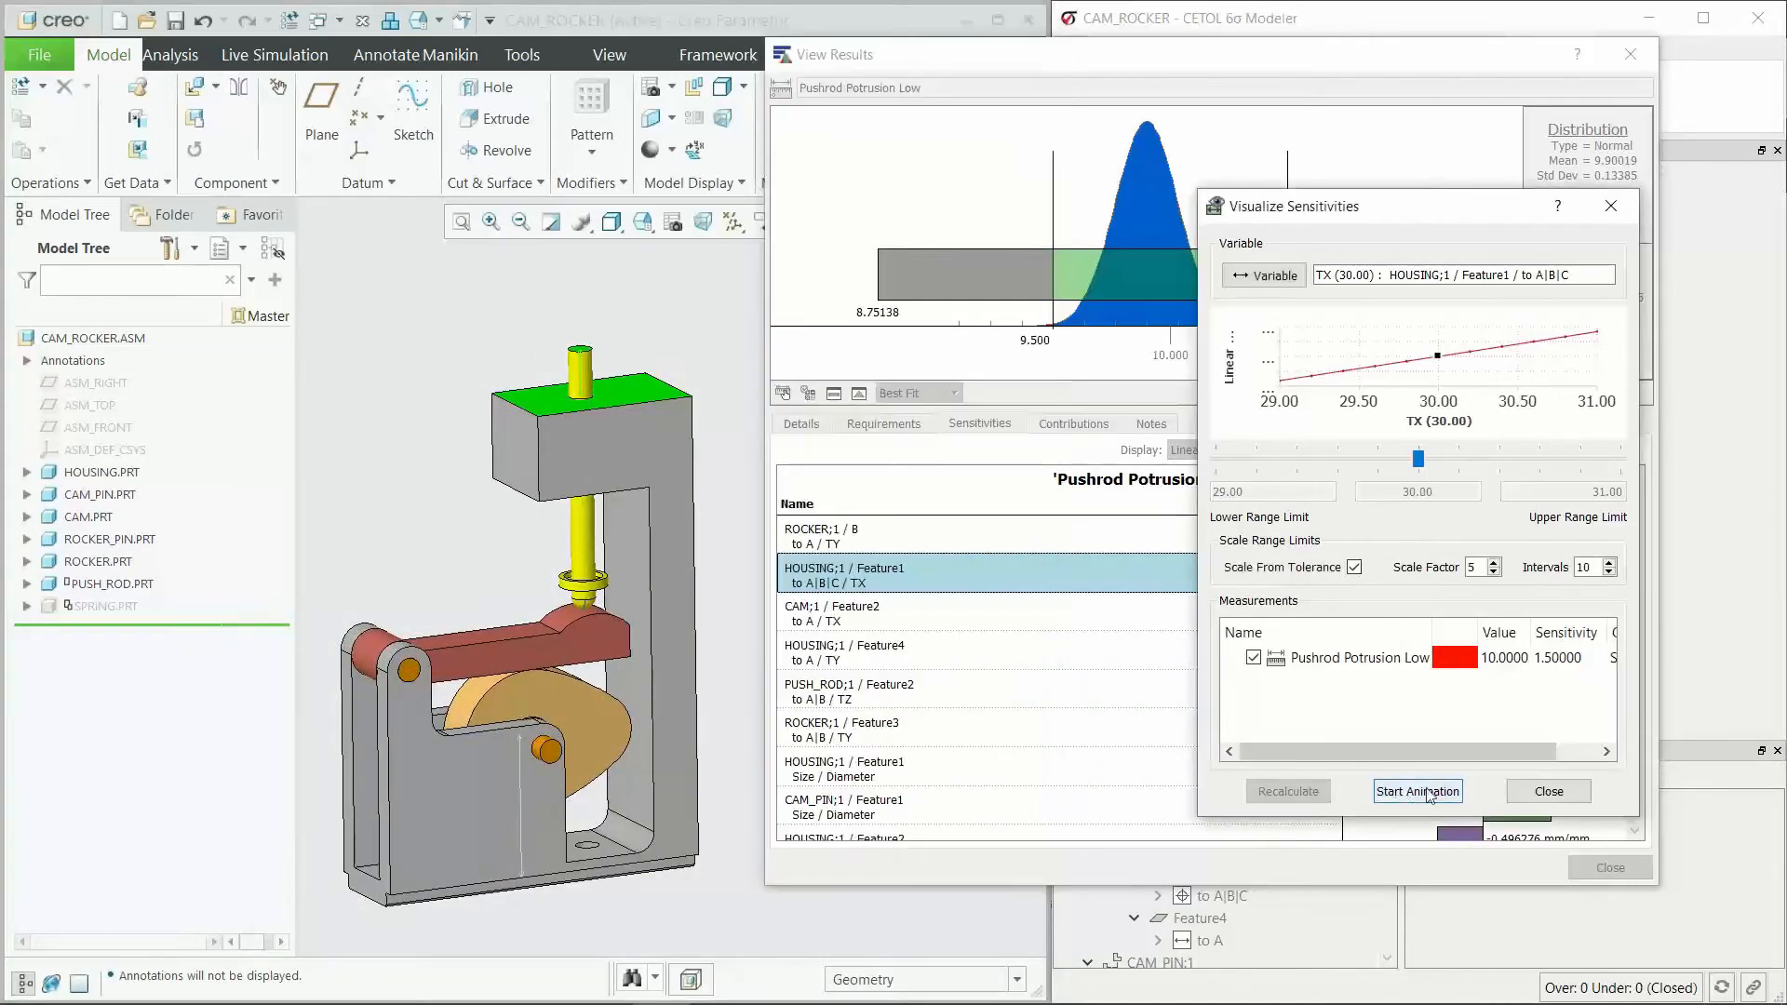
click(1549, 792)
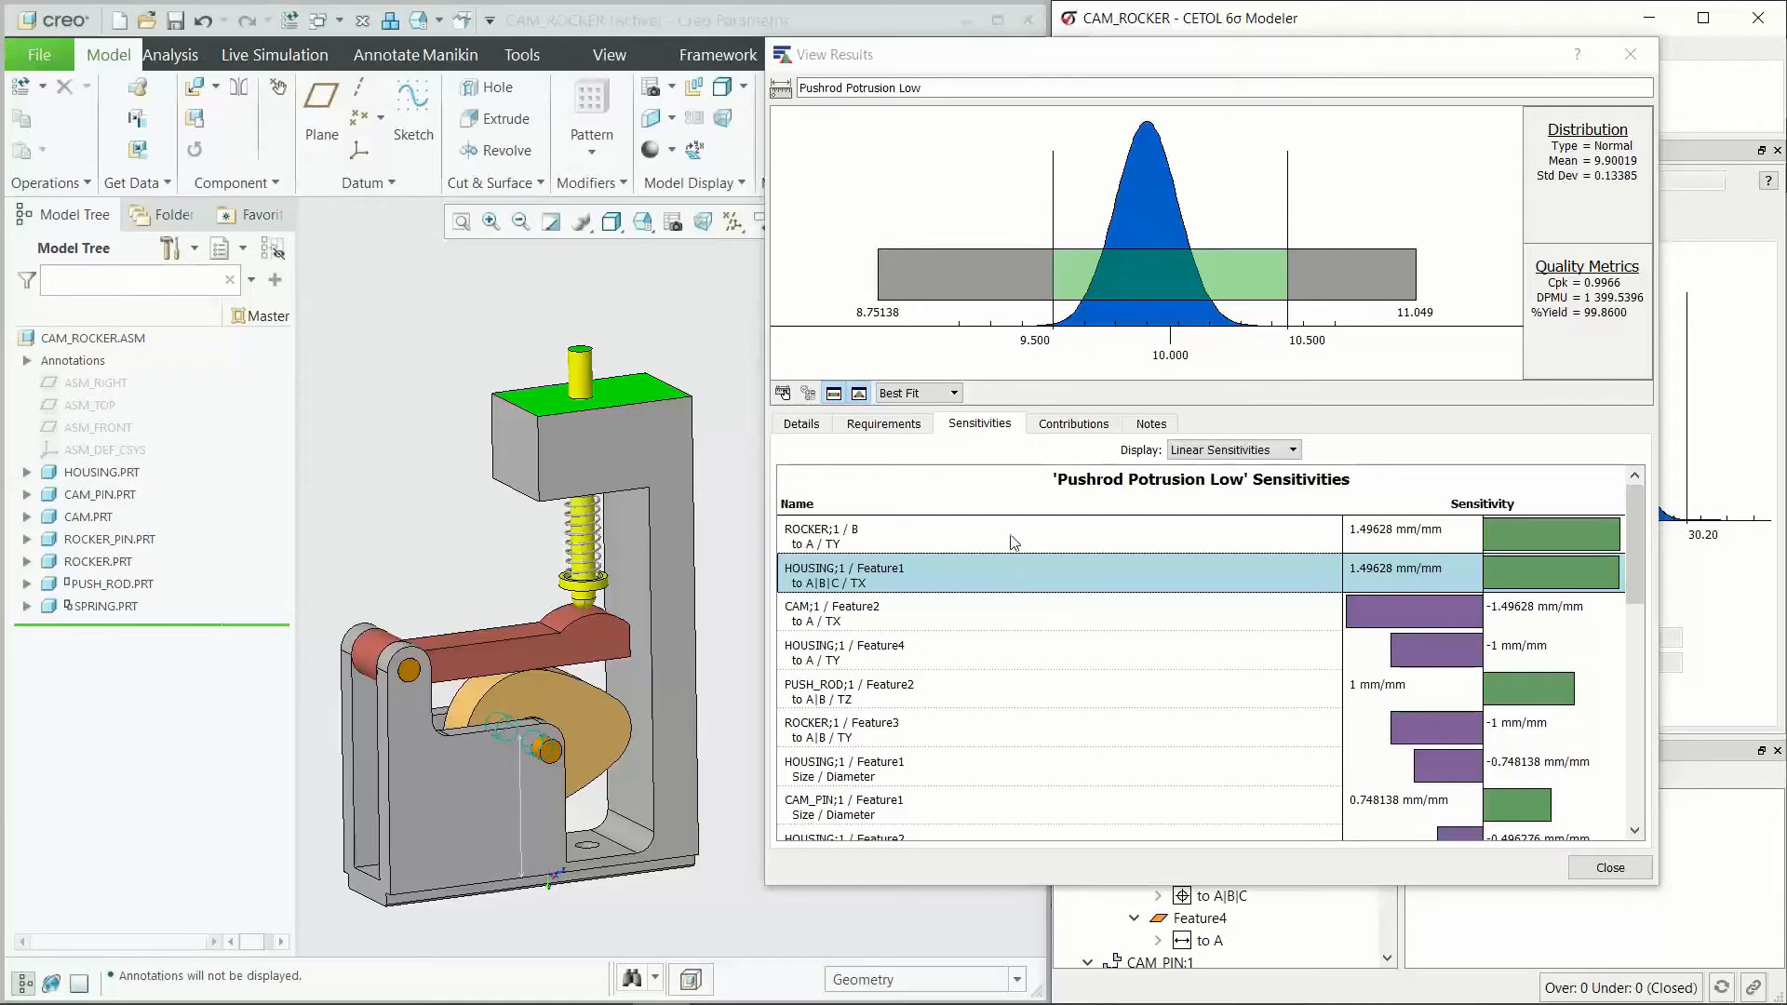
Step: Display the statistical contributions to Pushrod Potrusion Low and highlight HOUSING;1 / Feature1, HOUSING;1 / Feature4 and CAM;1 / Feature2 in the model
click(1008, 458)
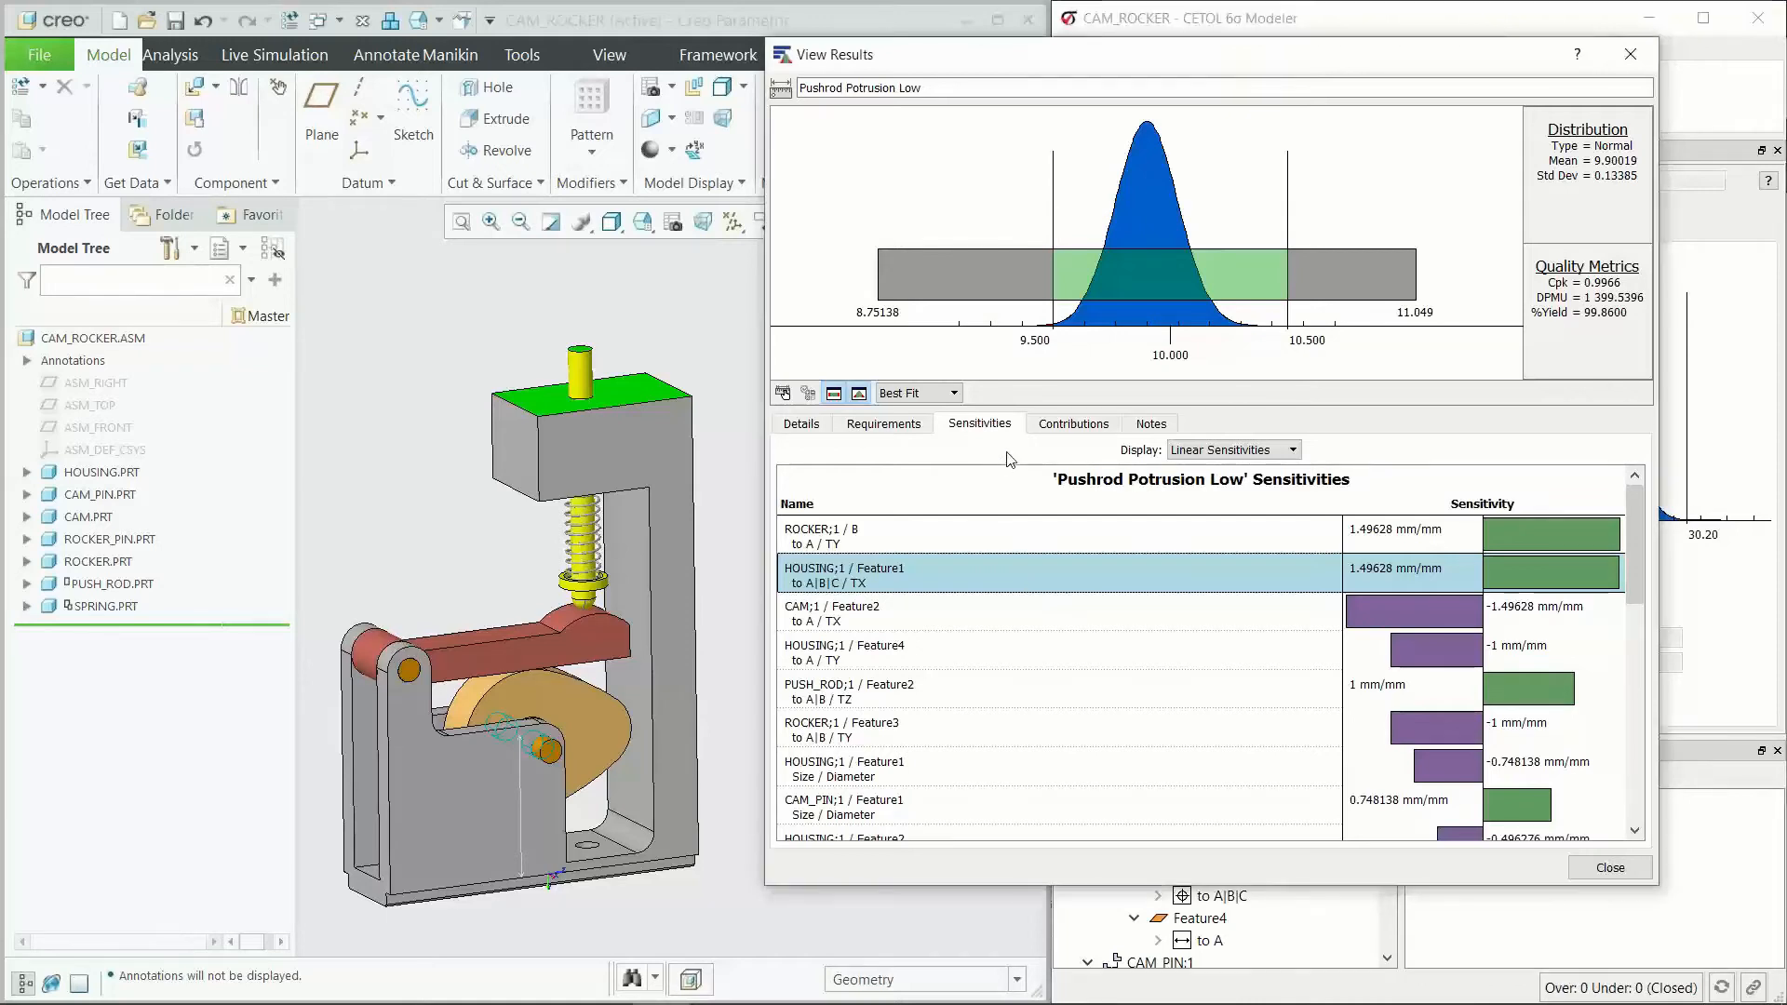
click(1048, 426)
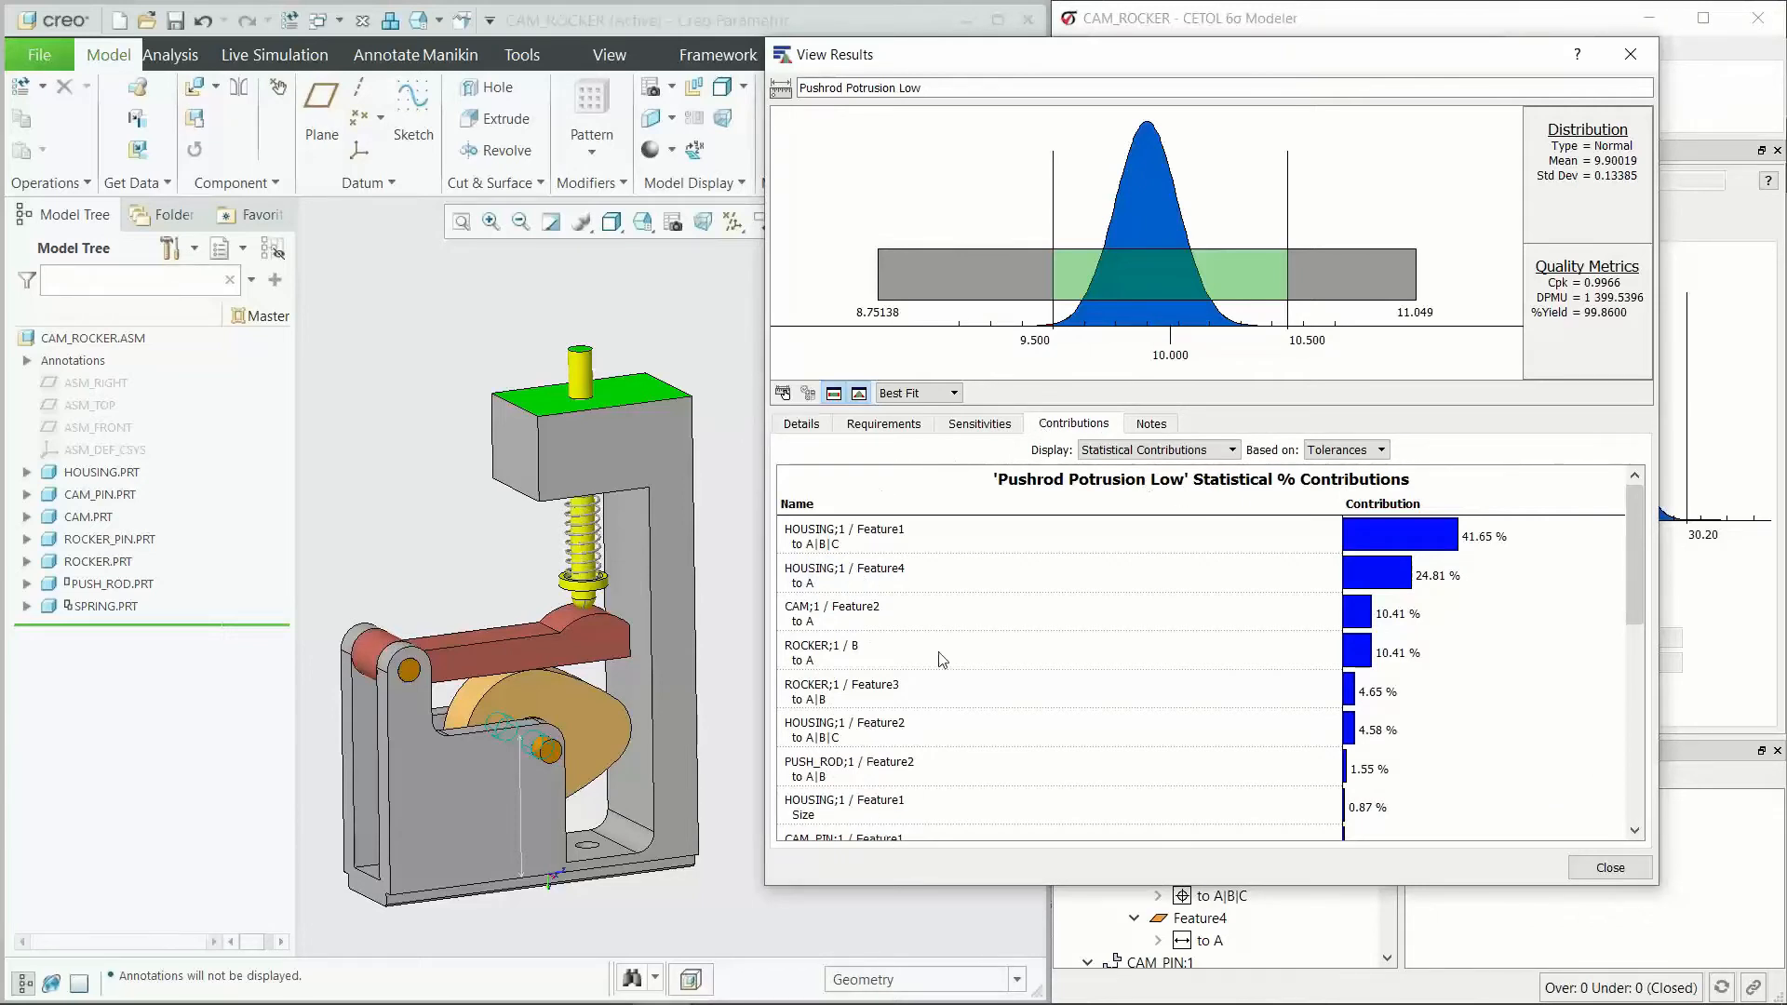
click(963, 537)
click(951, 586)
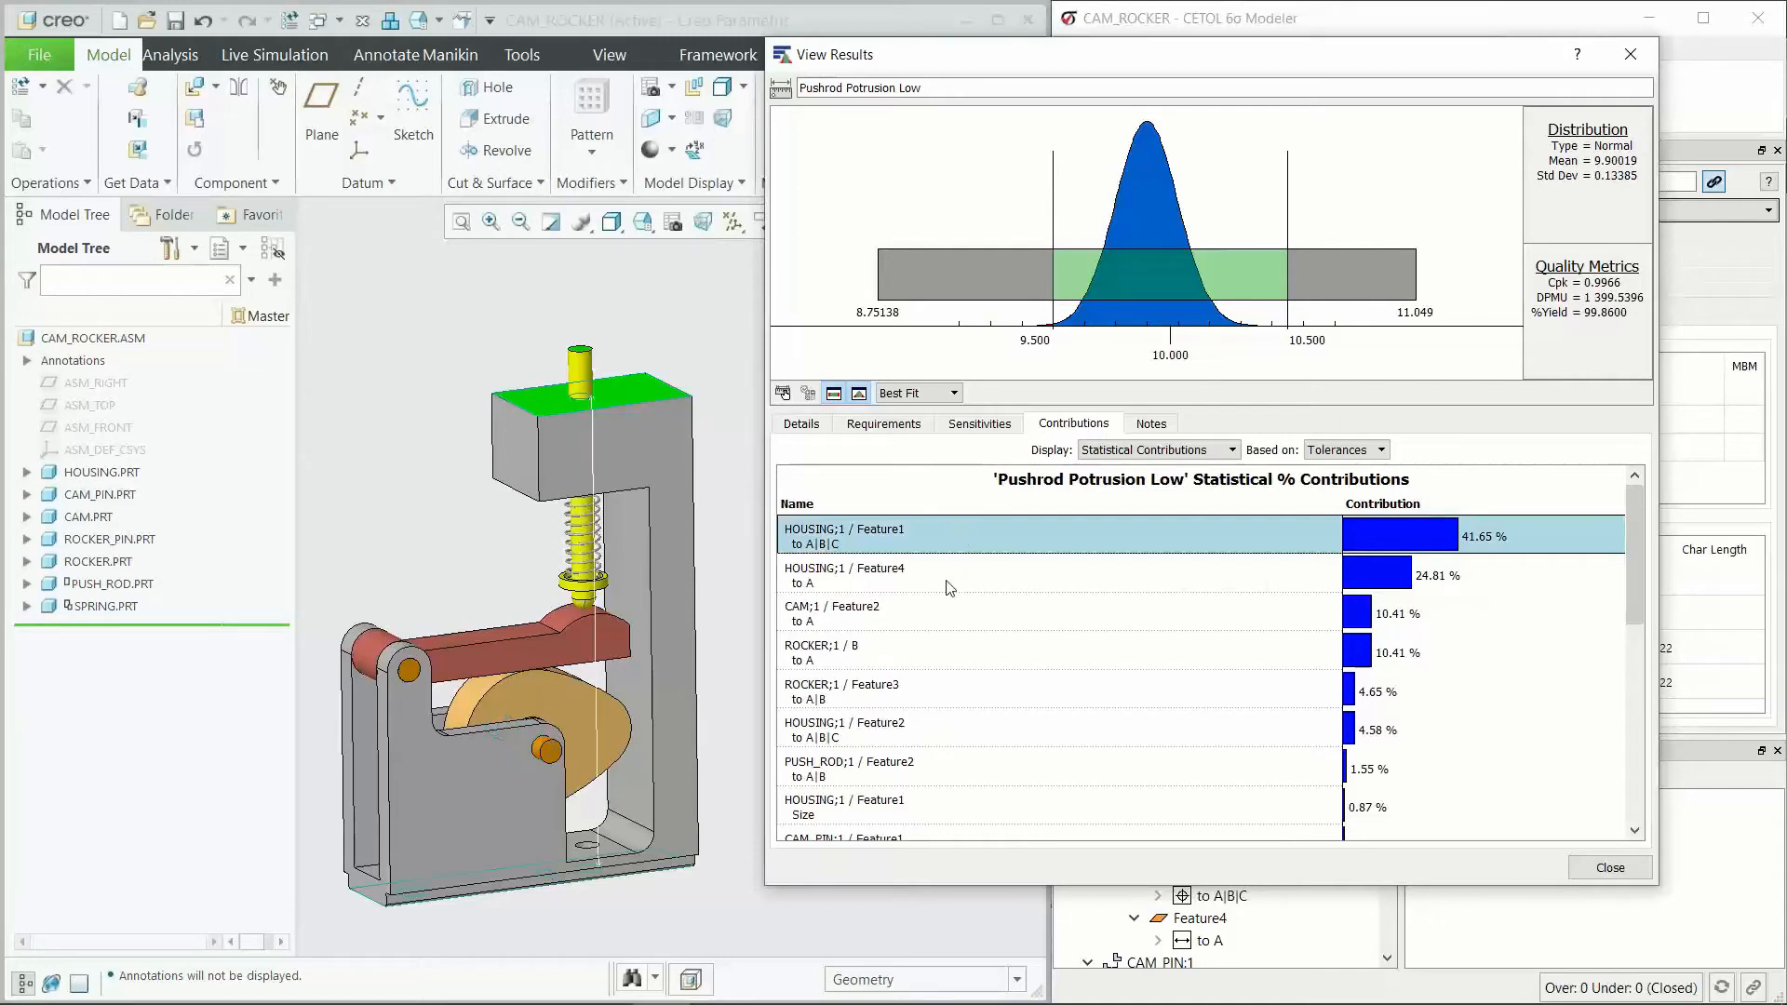
click(951, 610)
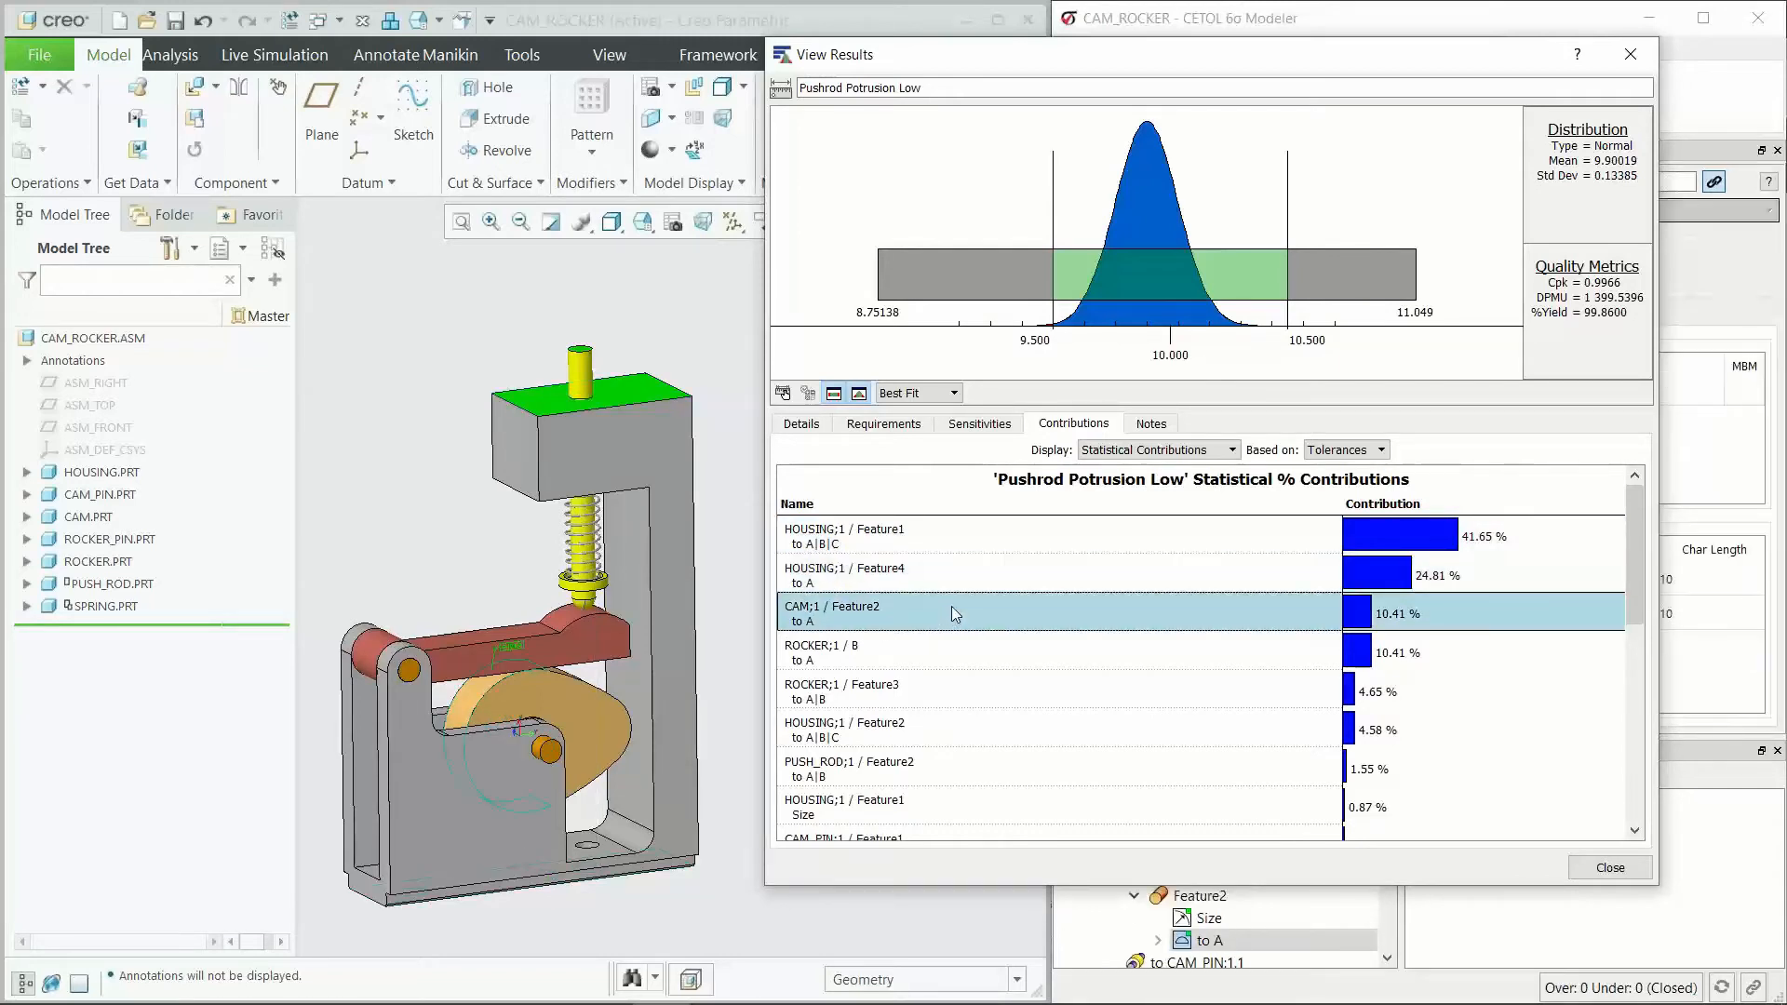
click(956, 577)
click(962, 543)
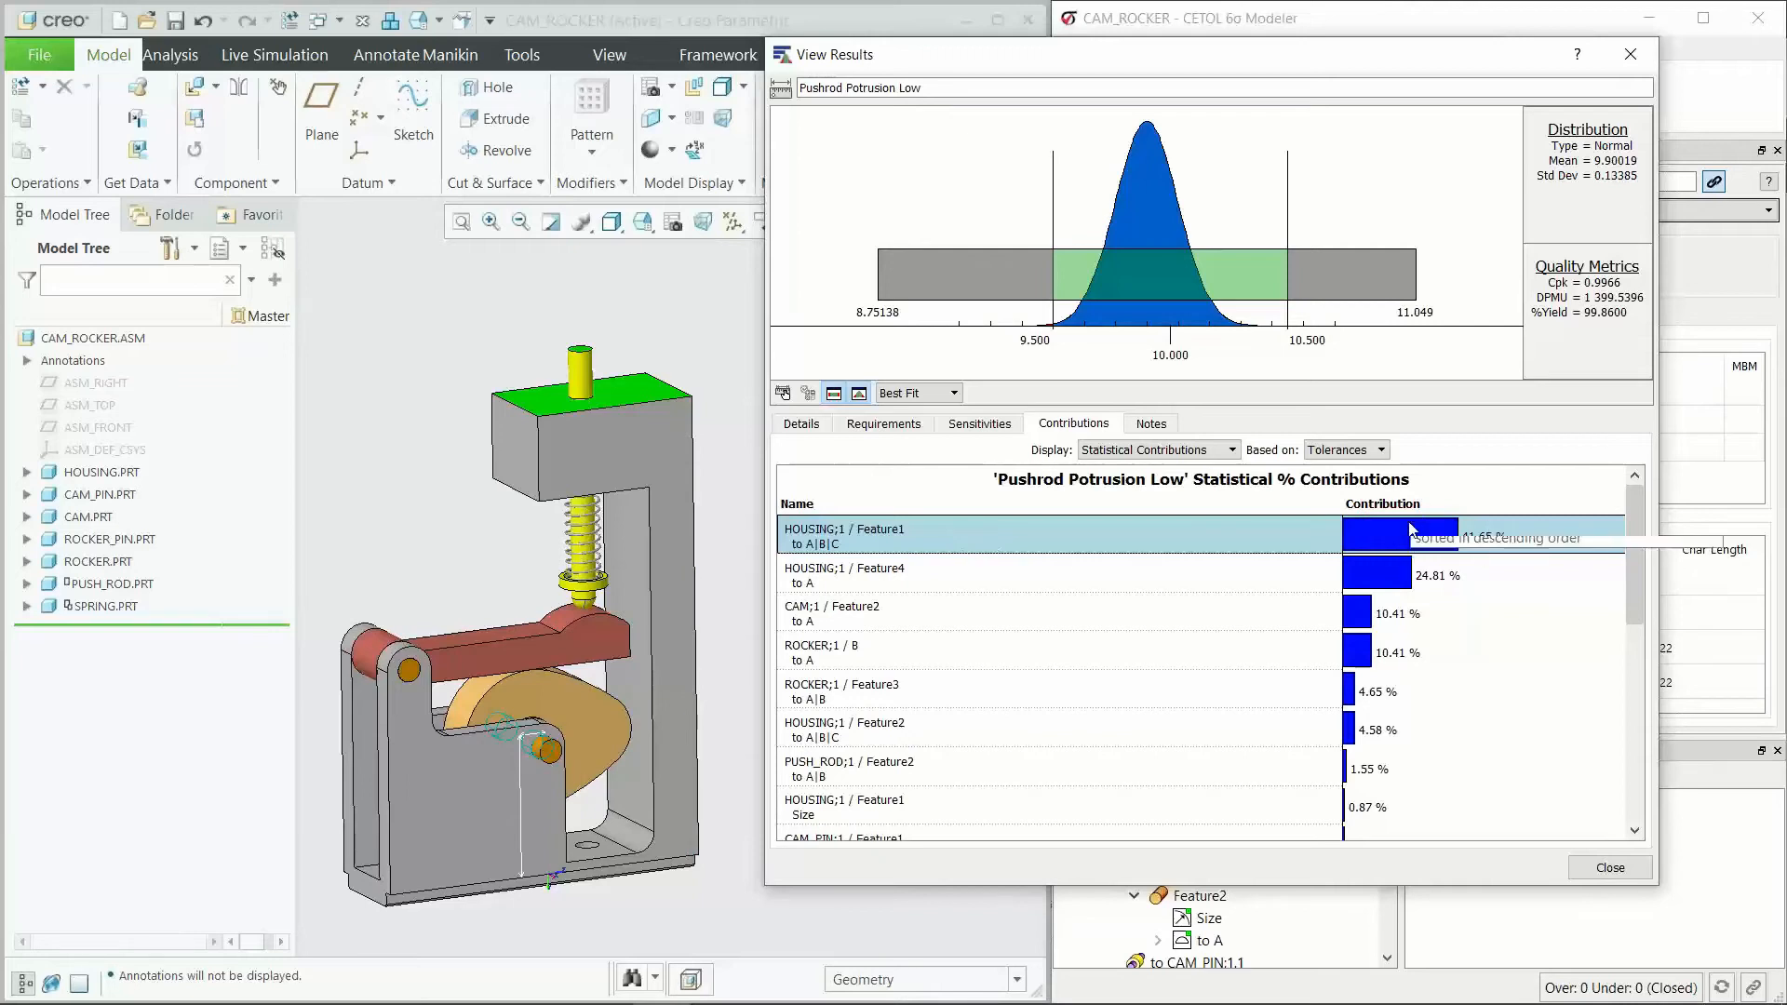
click(970, 561)
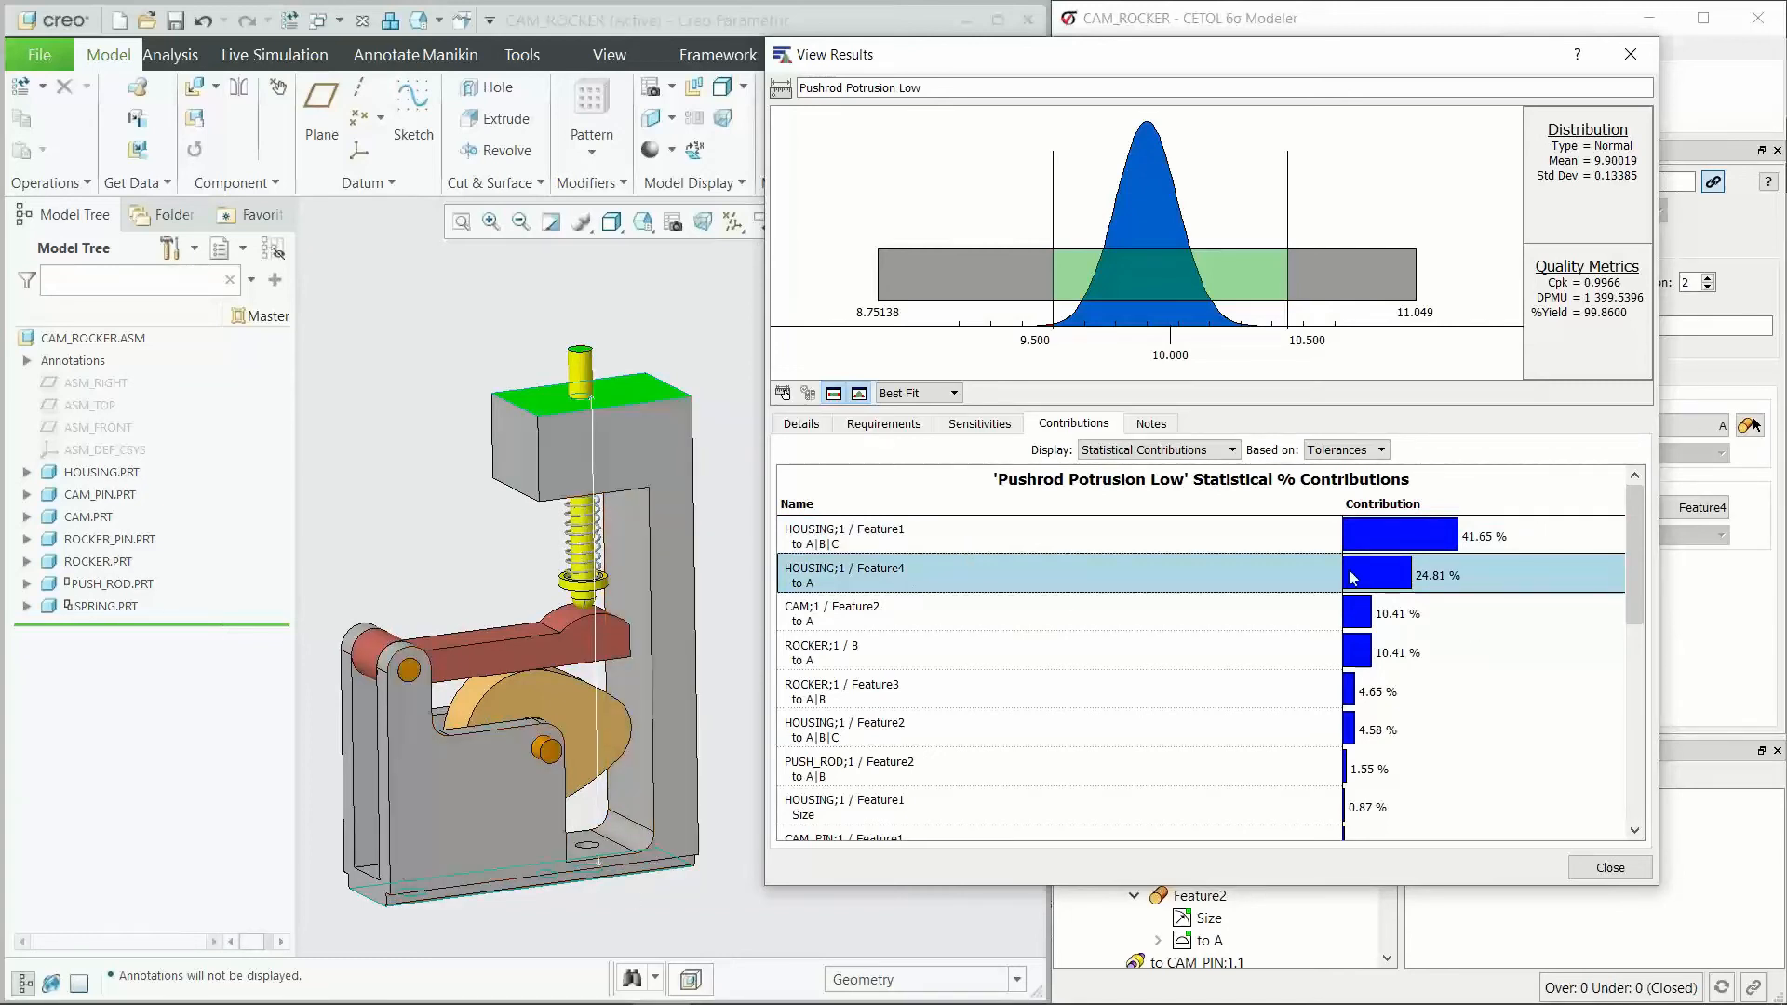
Step: Review the smaller contributors in the statistical contributions list of Pushrod Potrusion Low
scroll(1262, 639, down, 3)
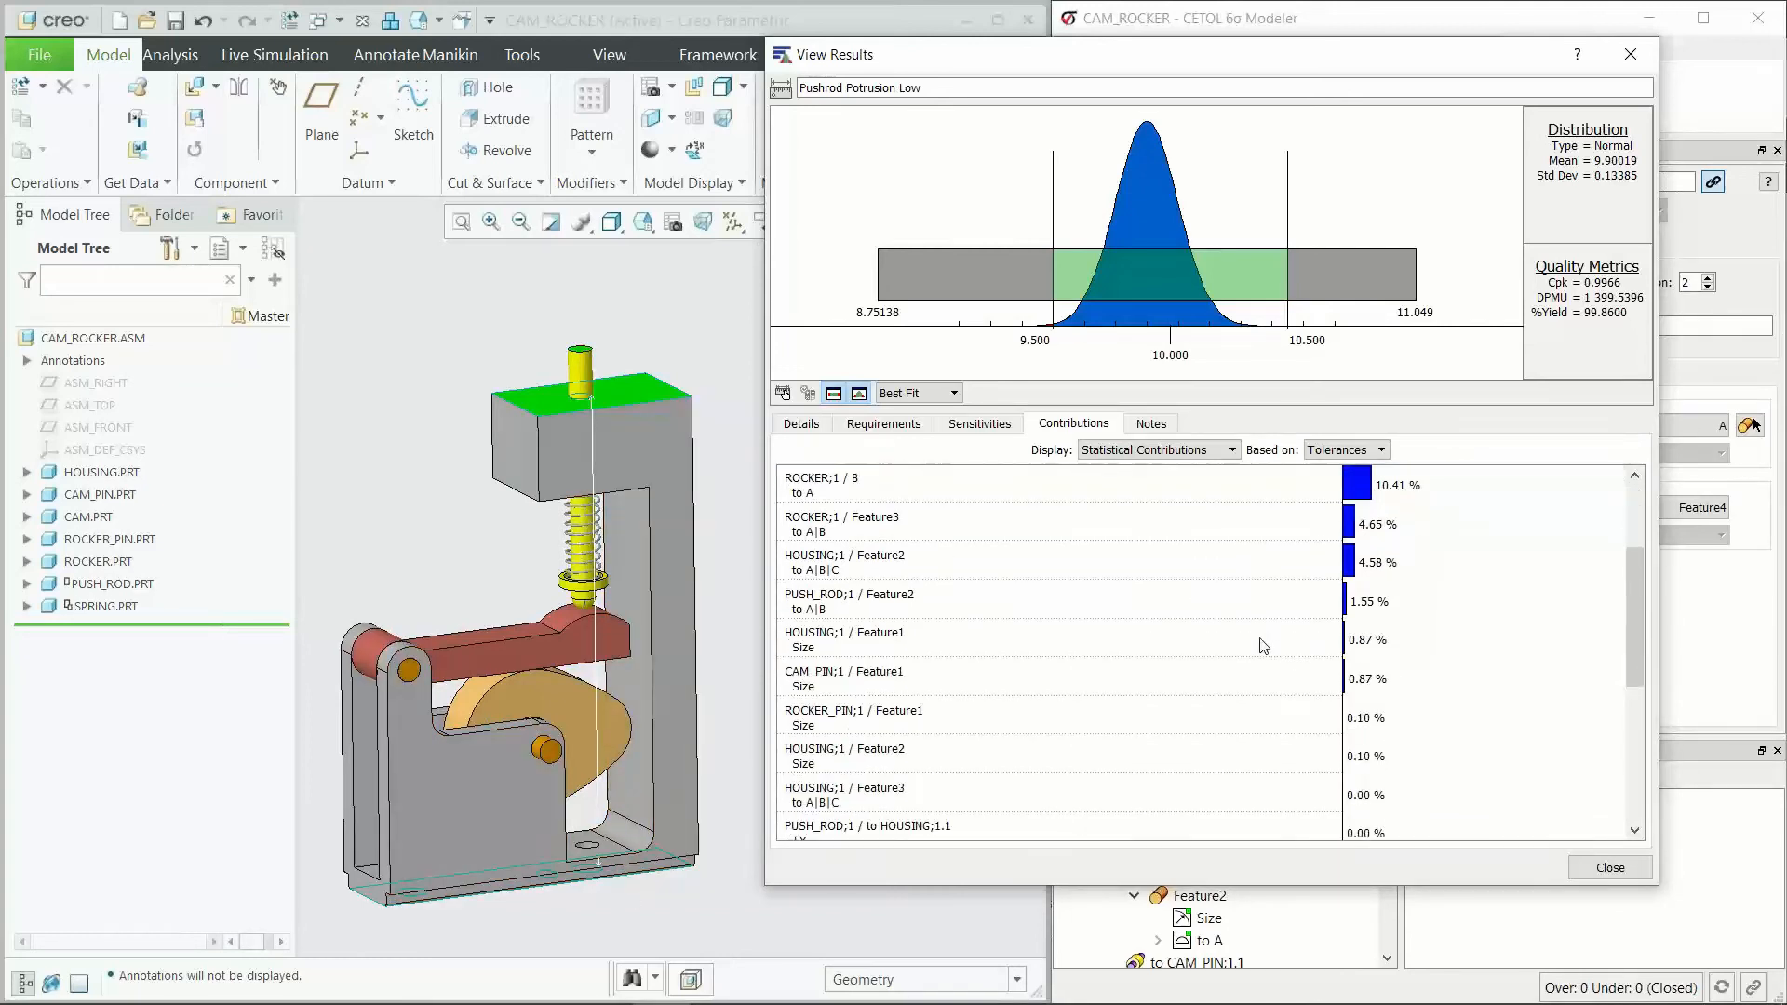
scroll(1262, 756, up, 3)
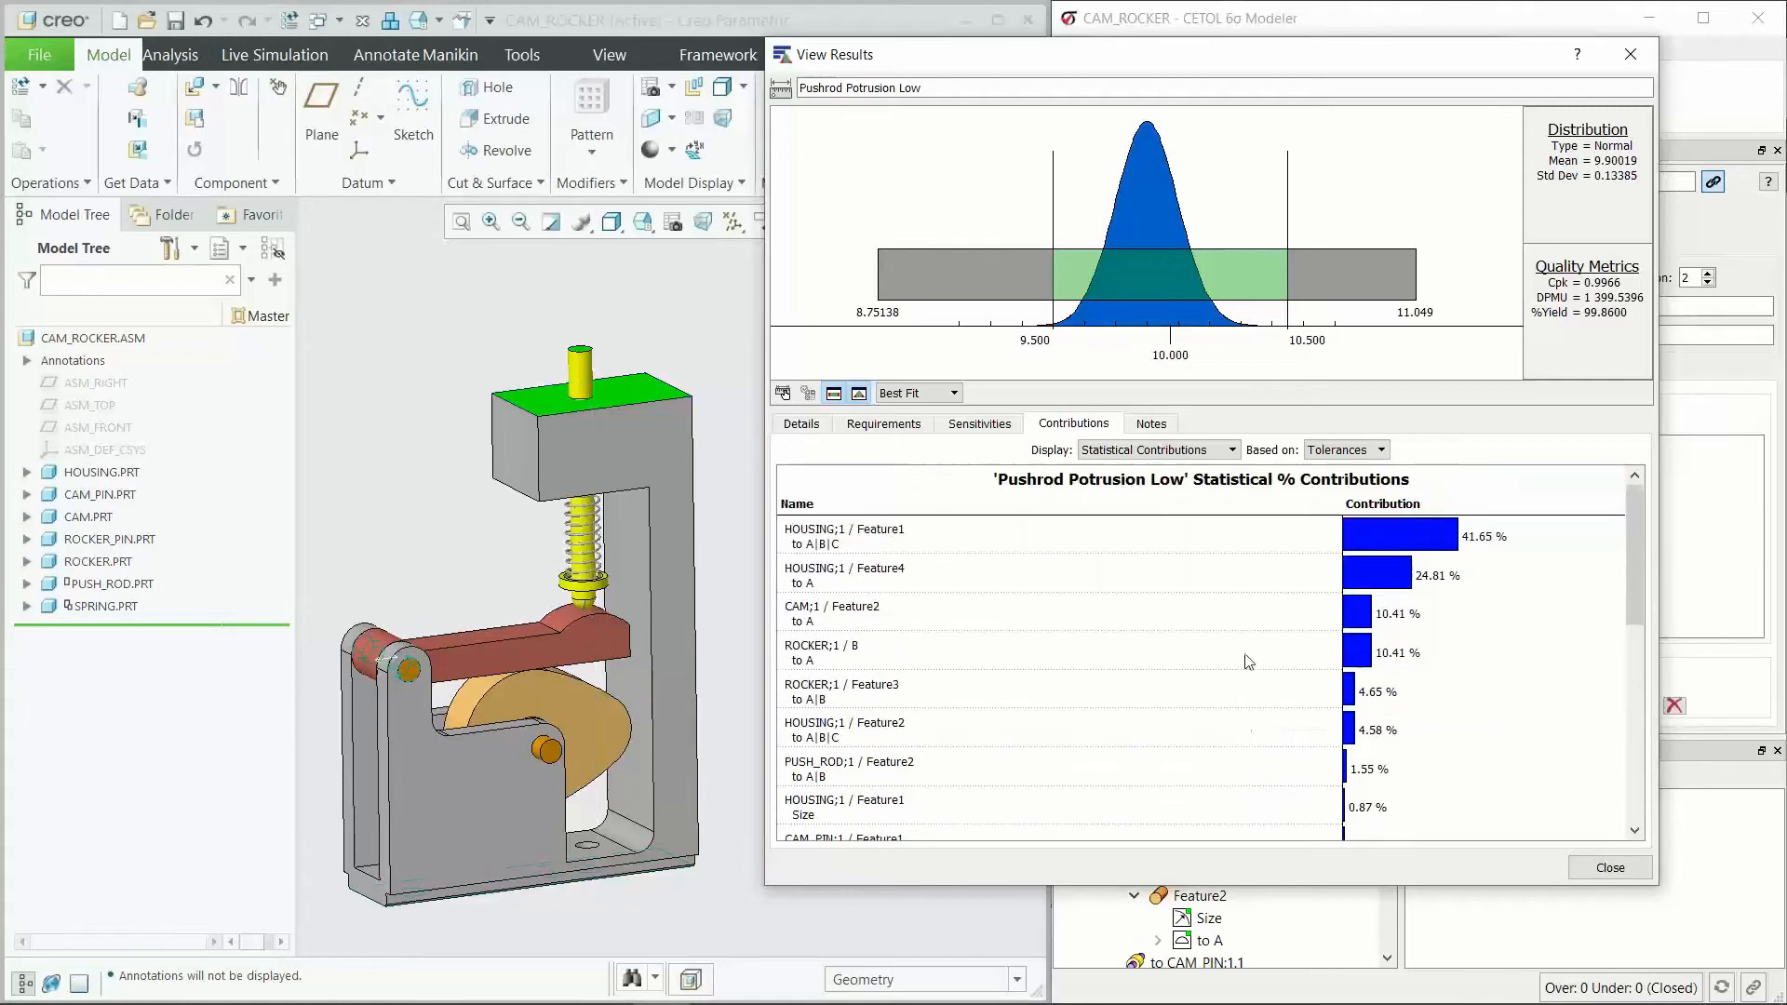
scroll(1238, 757, down, 3)
scroll(1238, 757, up, 3)
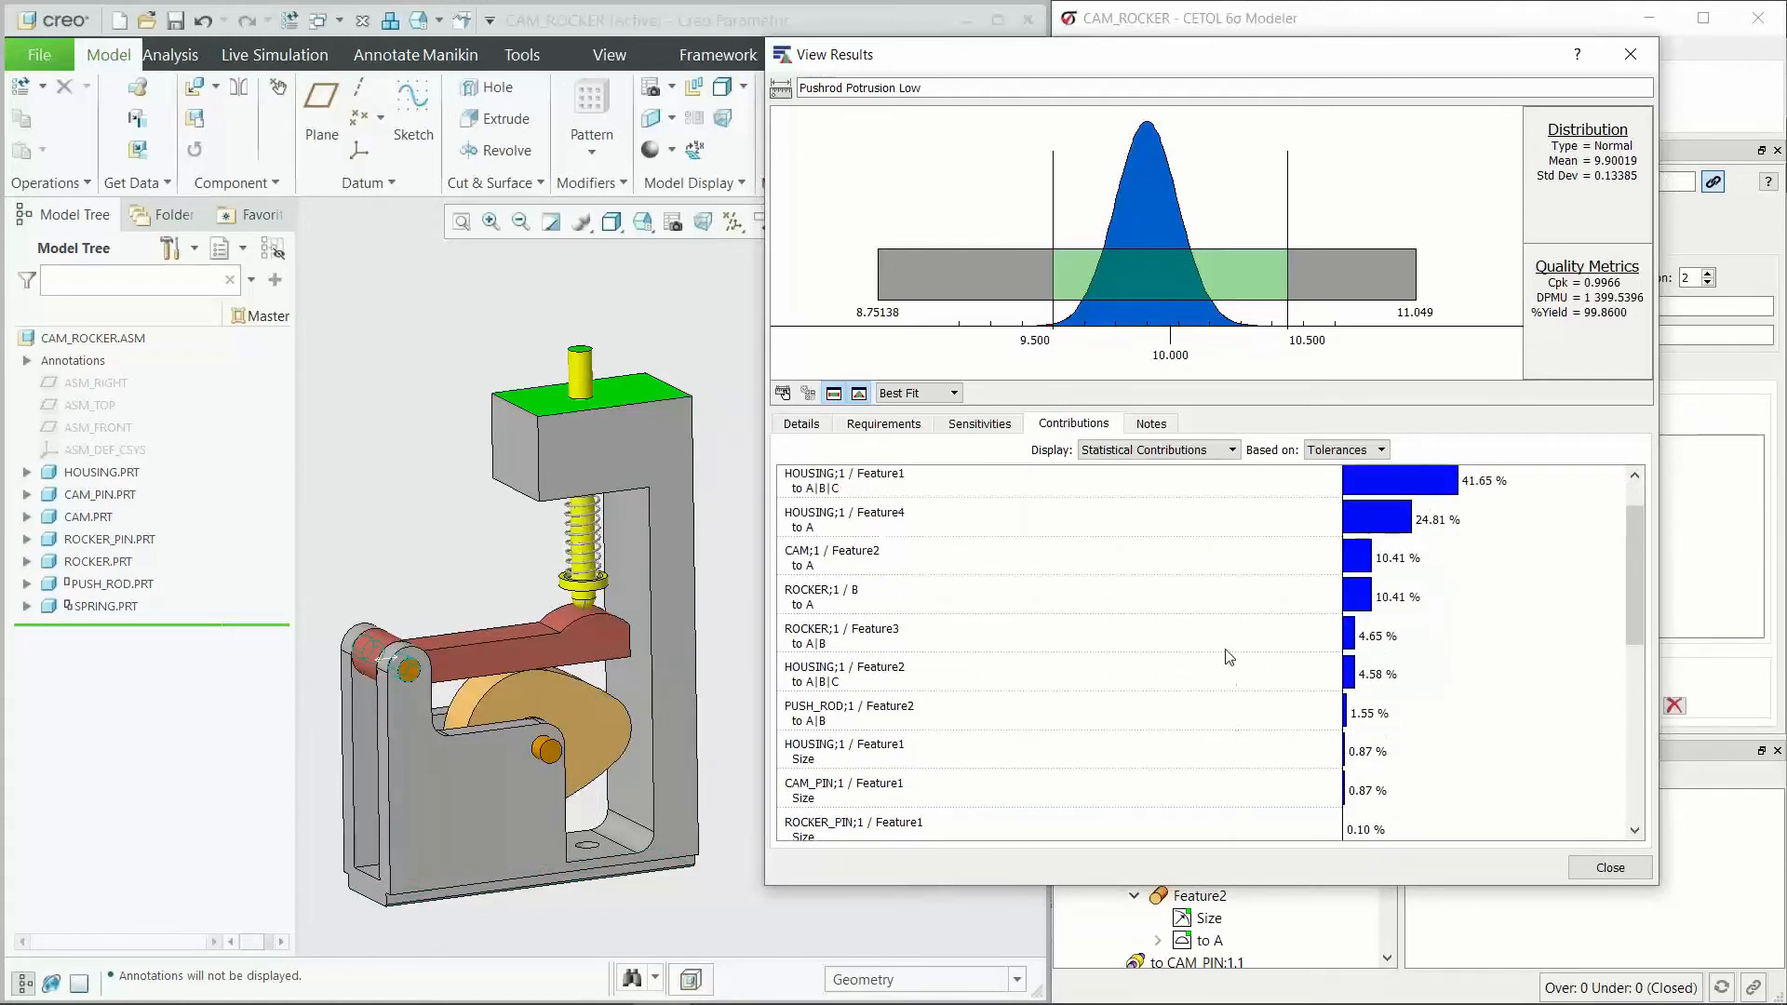
Step: Compare the largest and smallest entries in the statistical contributions list of Pushrod Potrusion Low
scroll(1227, 642, up, 1)
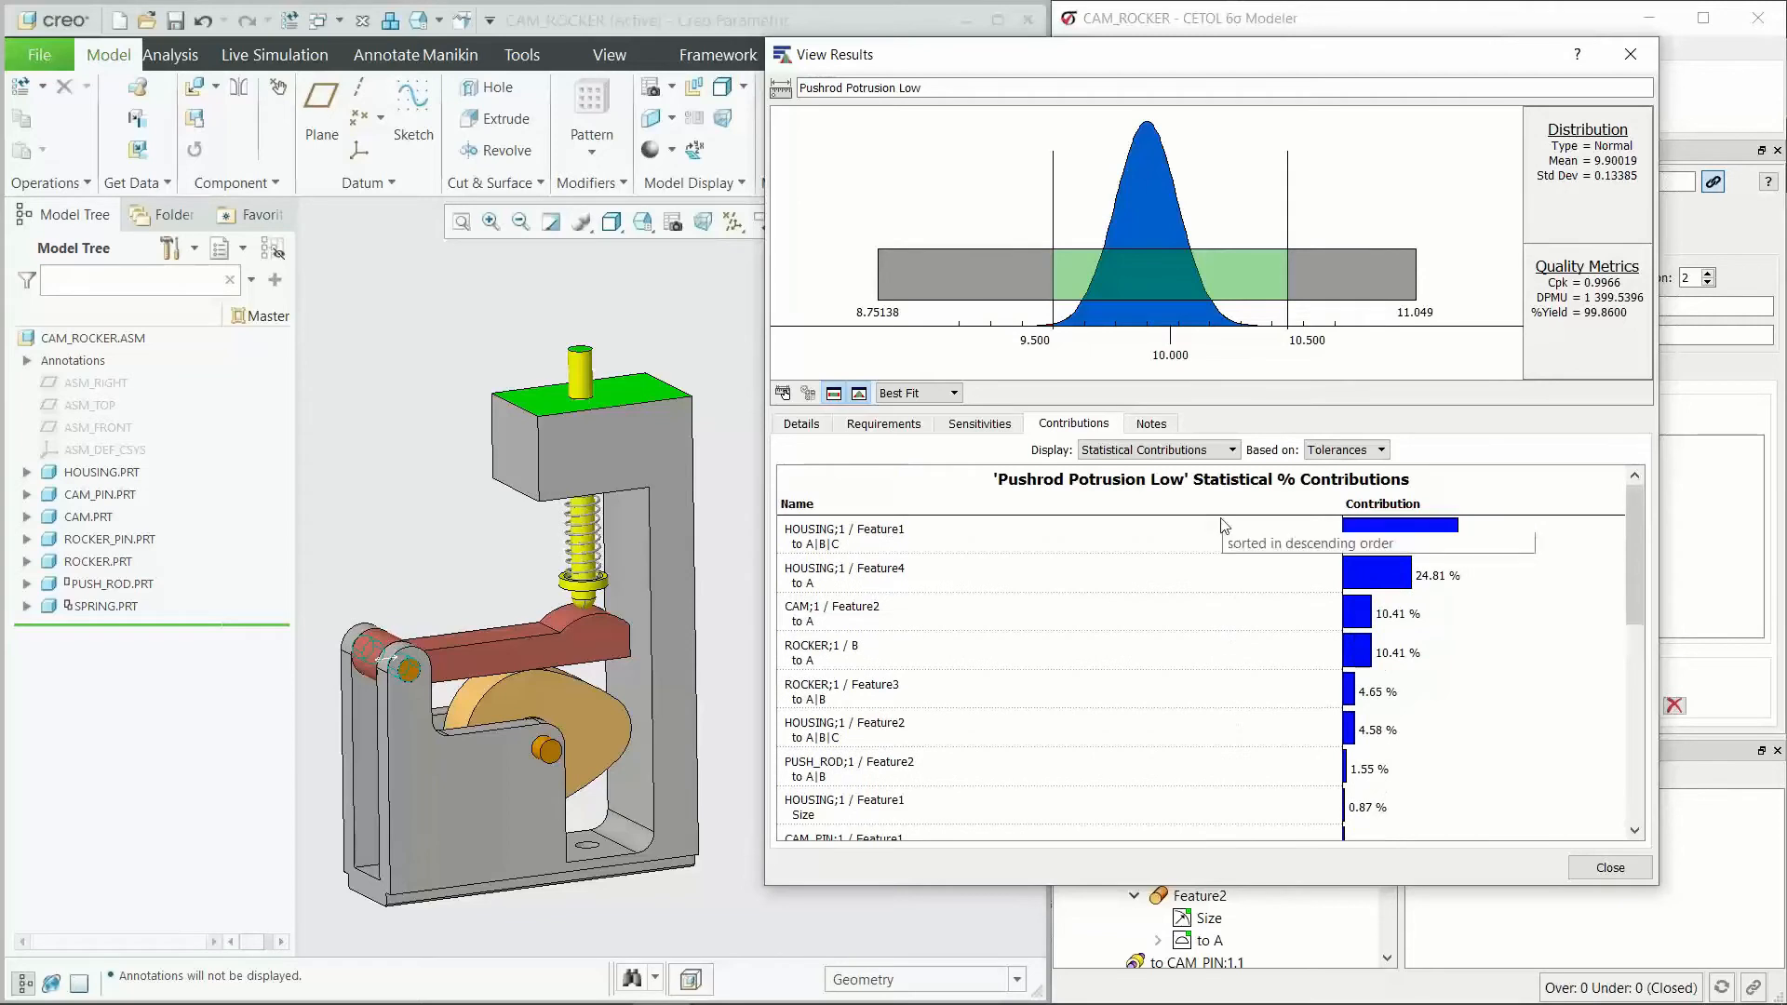
scroll(1234, 595, down, 3)
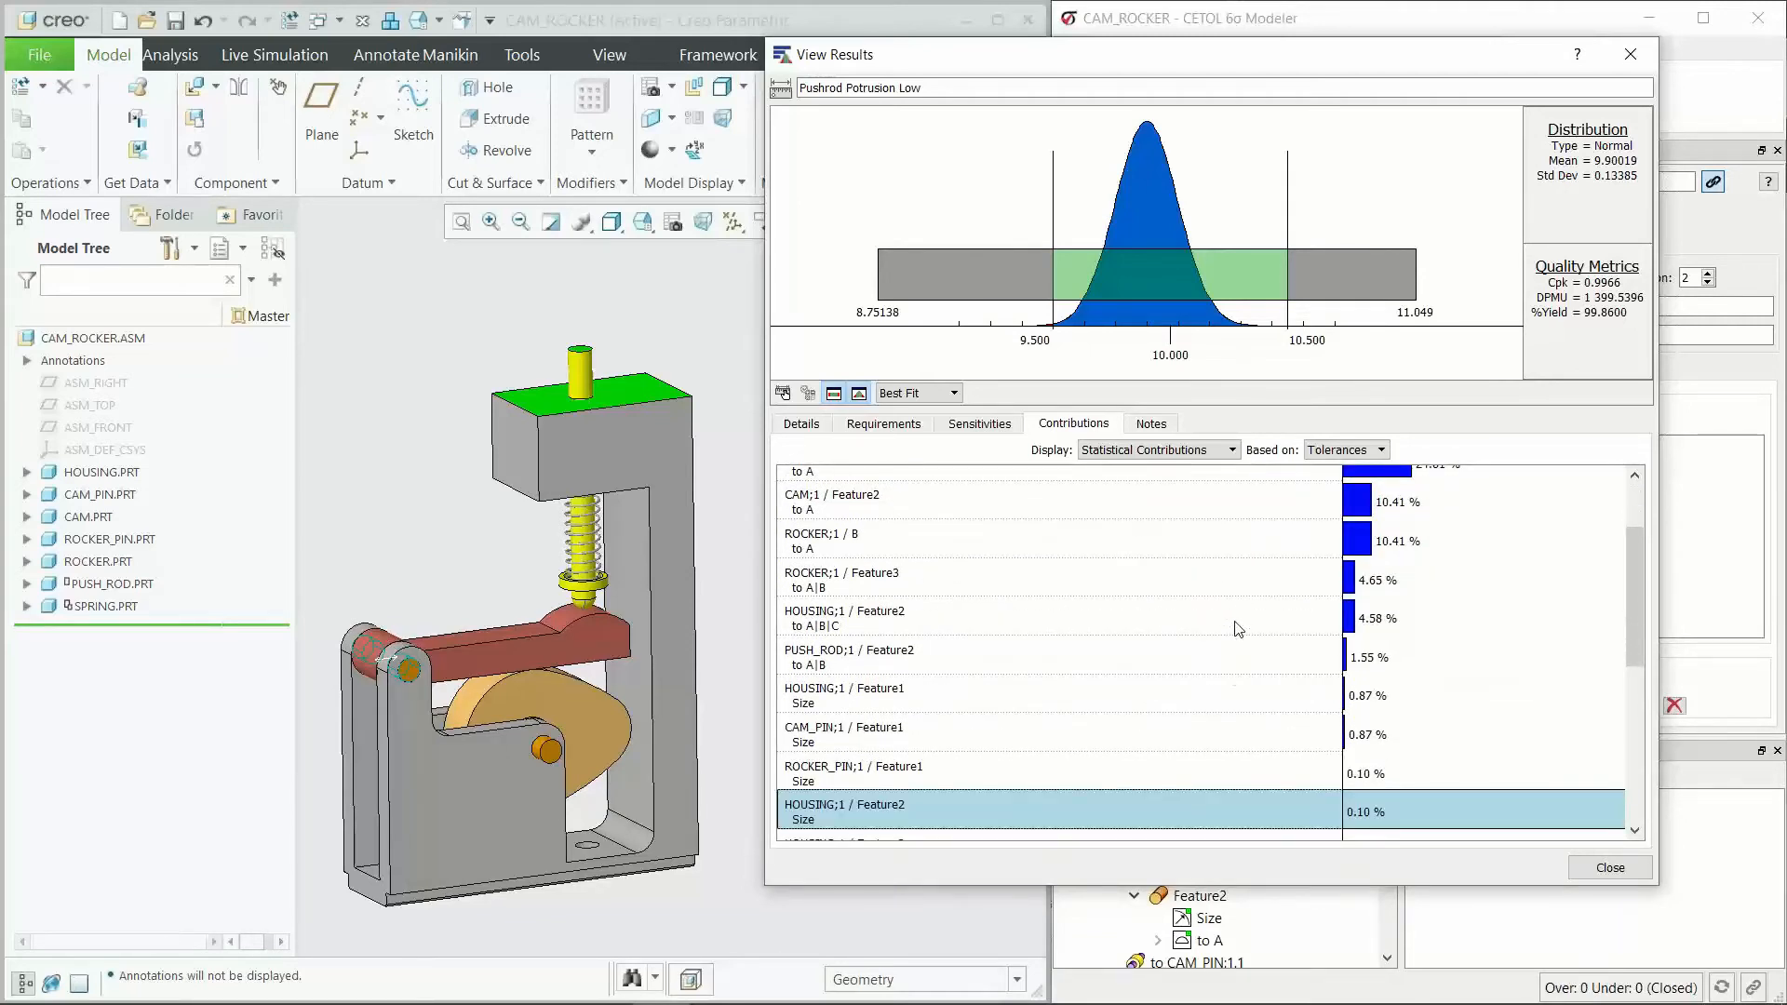
scroll(1228, 633, up, 3)
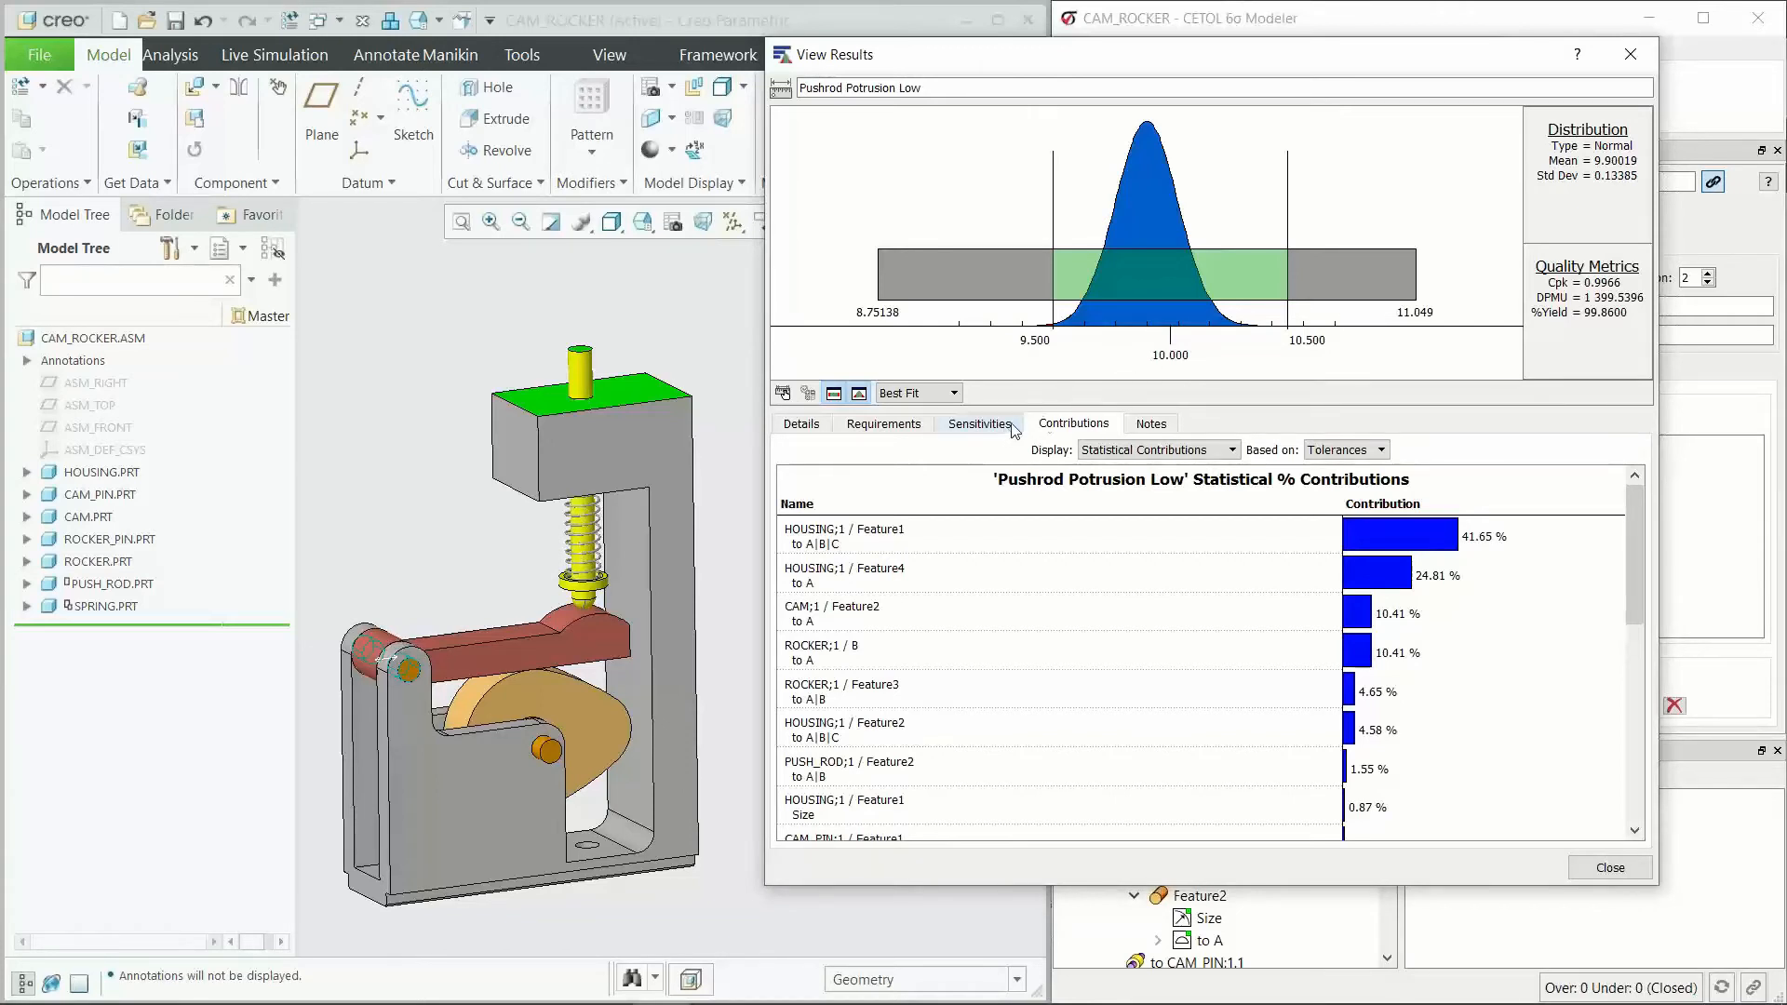
Step: From the sensitivities, stop applying the variation rule to the parent object for HOUSING;1 / Feature4 TY and set its mean to 99.9
click(883, 423)
click(1075, 424)
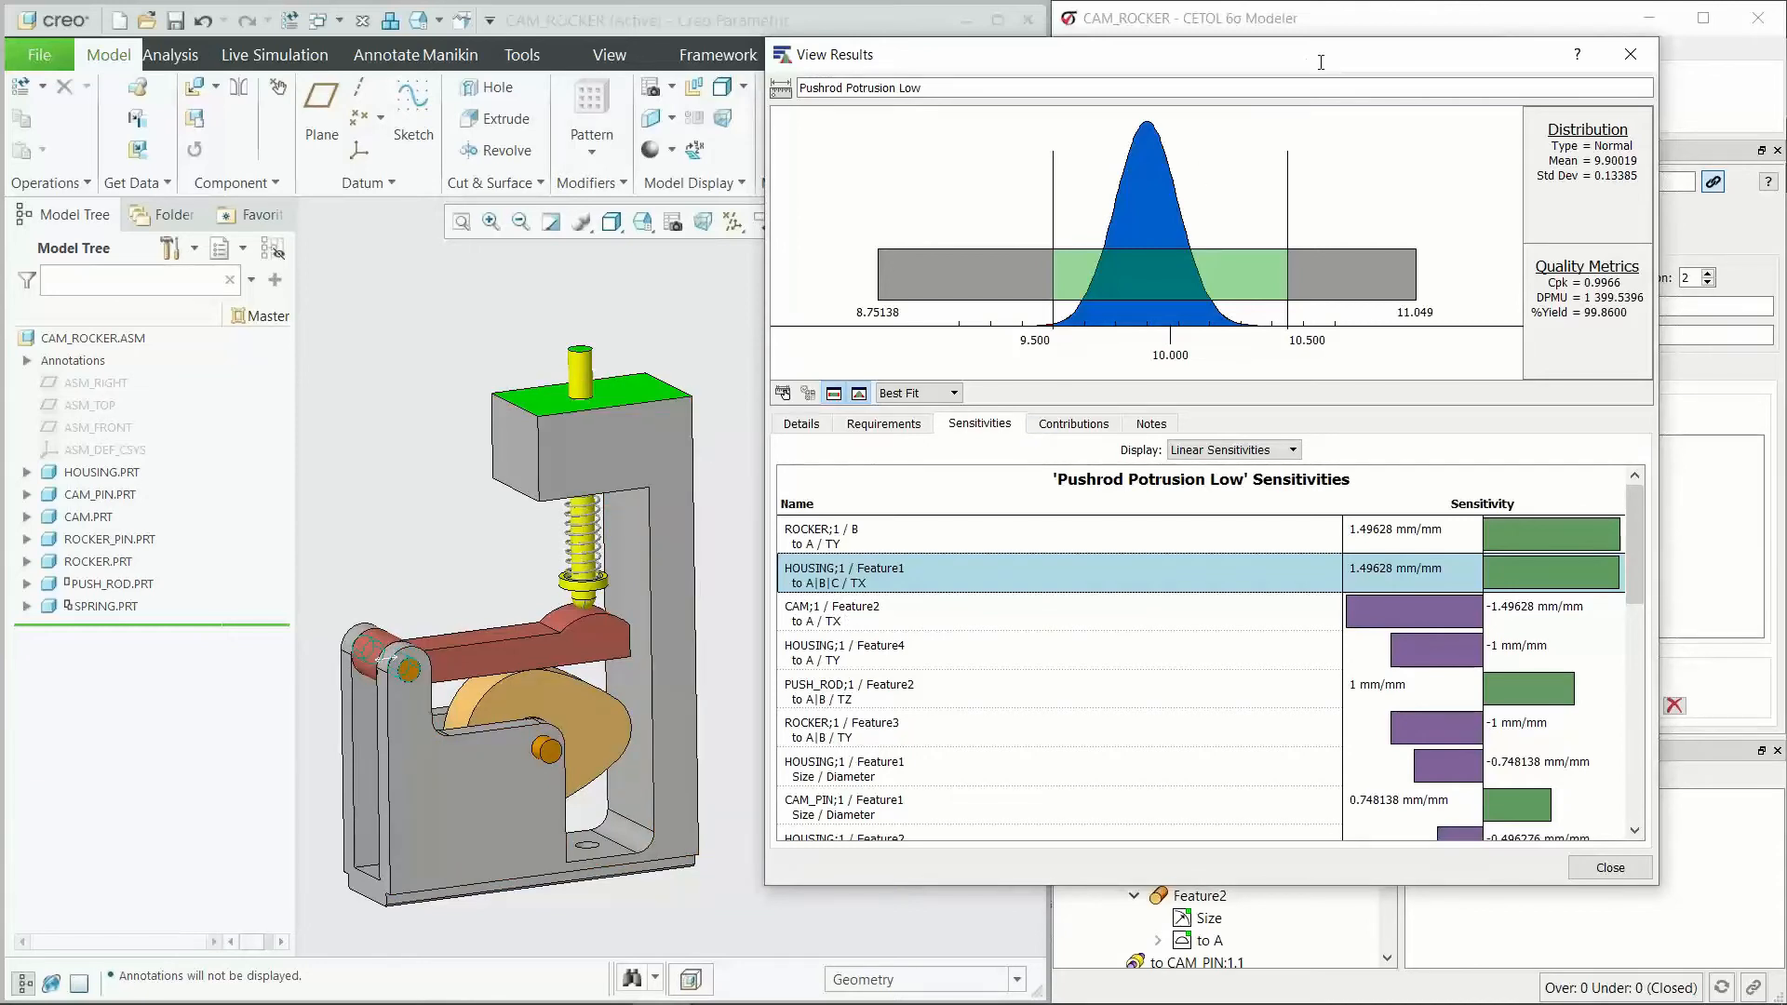
click(951, 658)
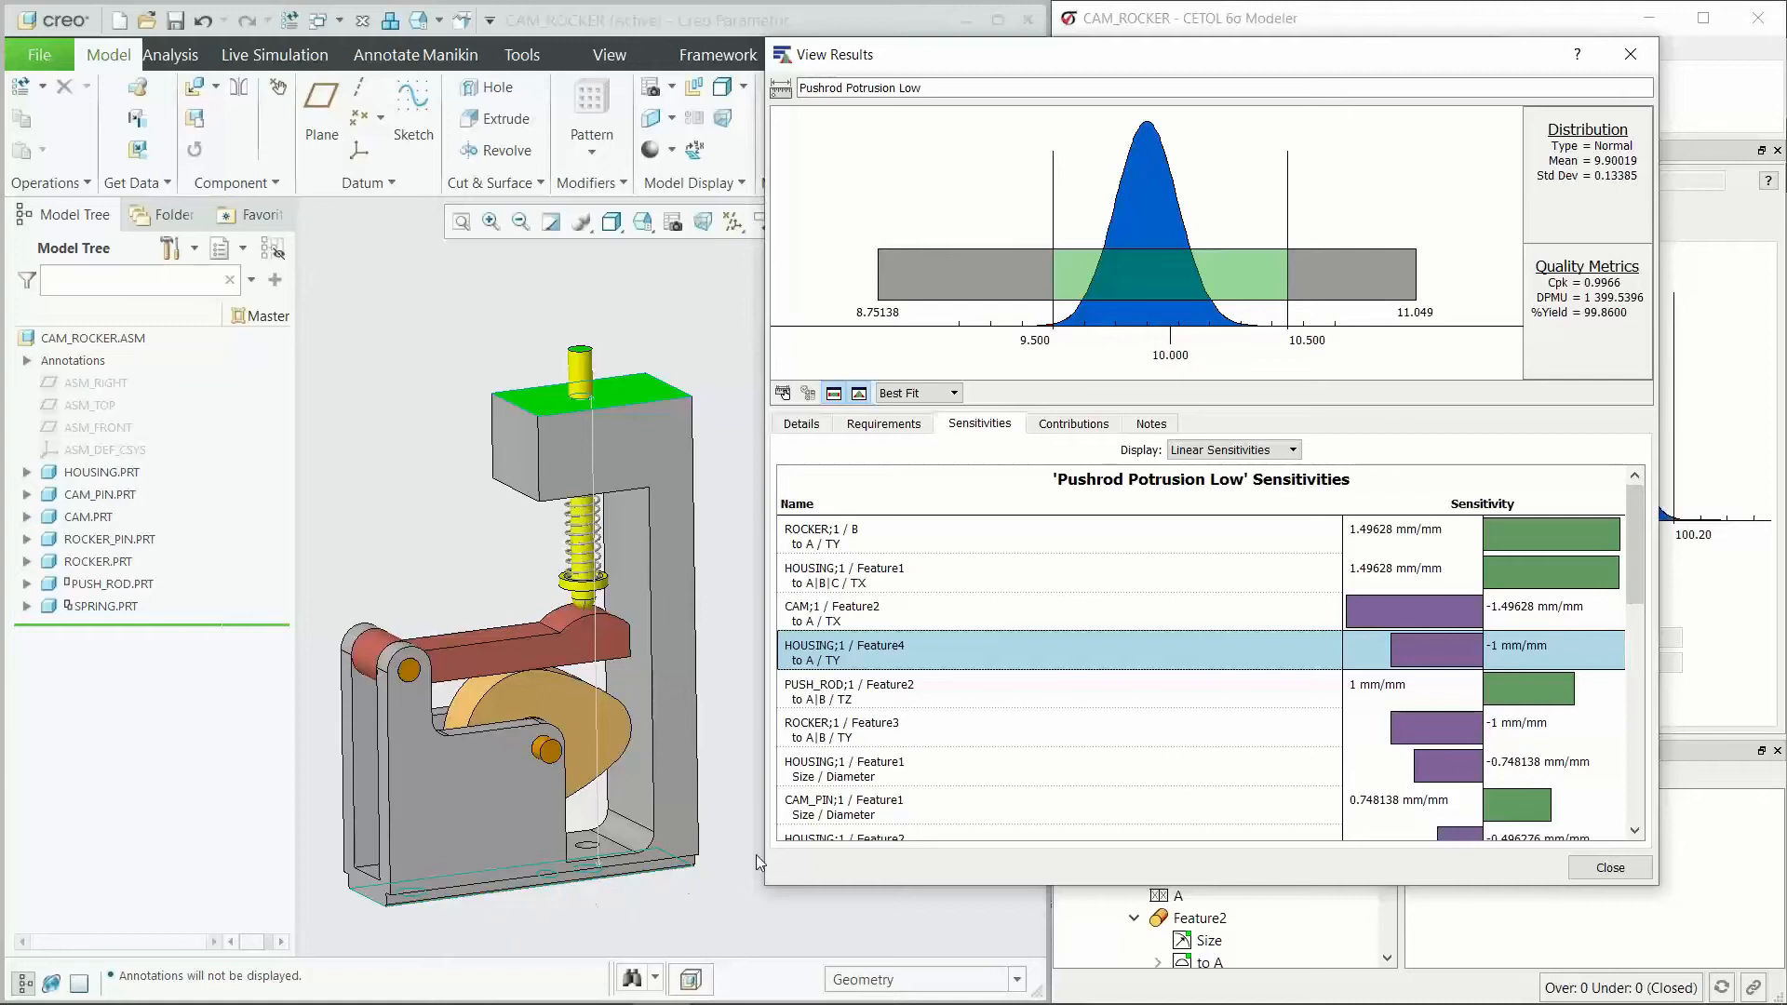
drag(1116, 62, 606, 75)
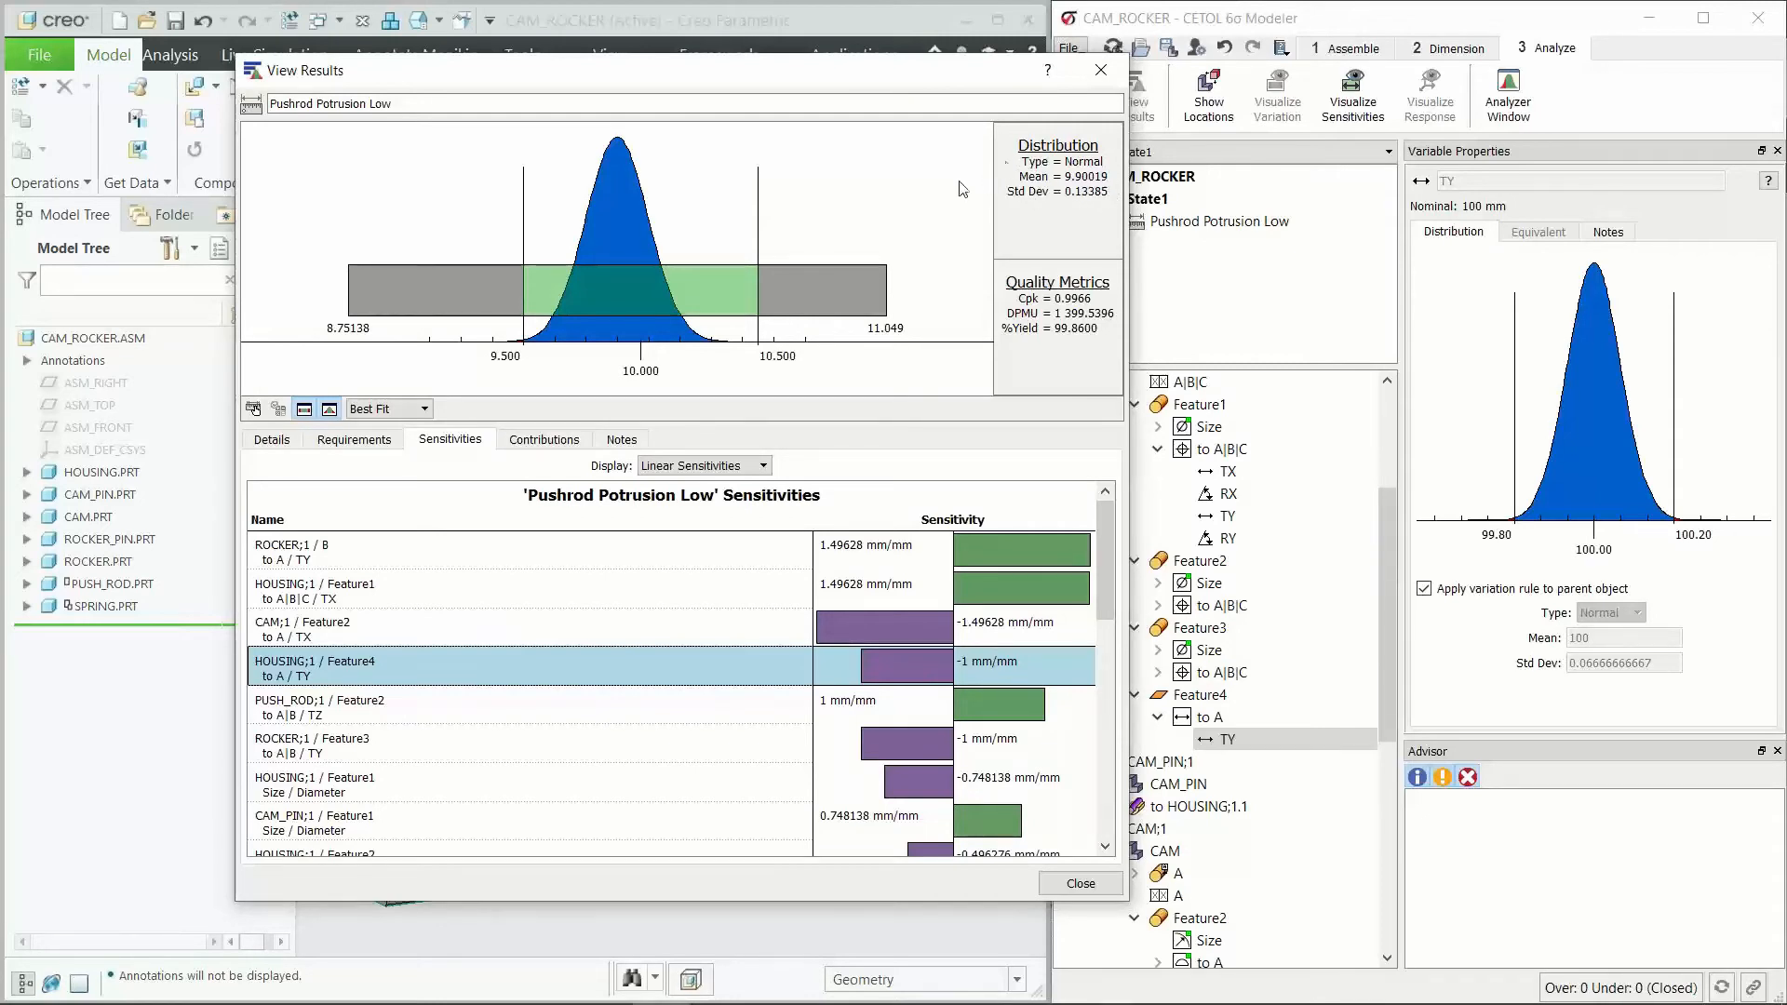
click(1466, 589)
key(Tab)
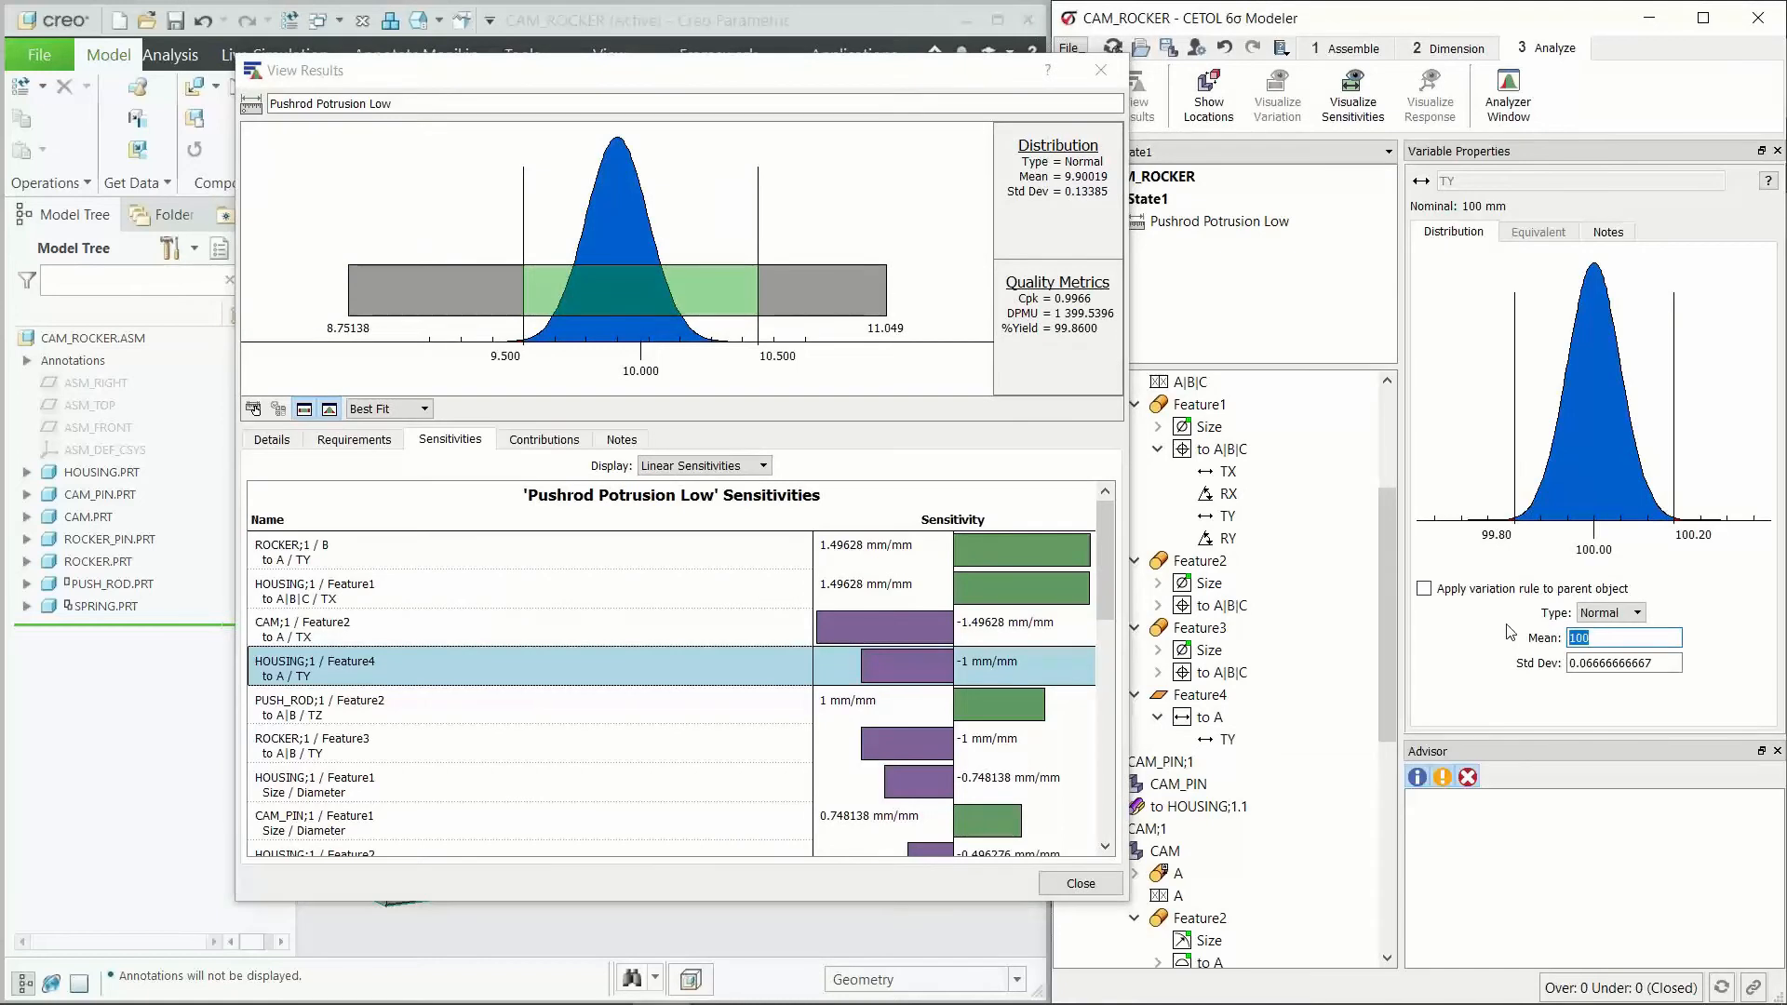
text(99.9)
key(Return)
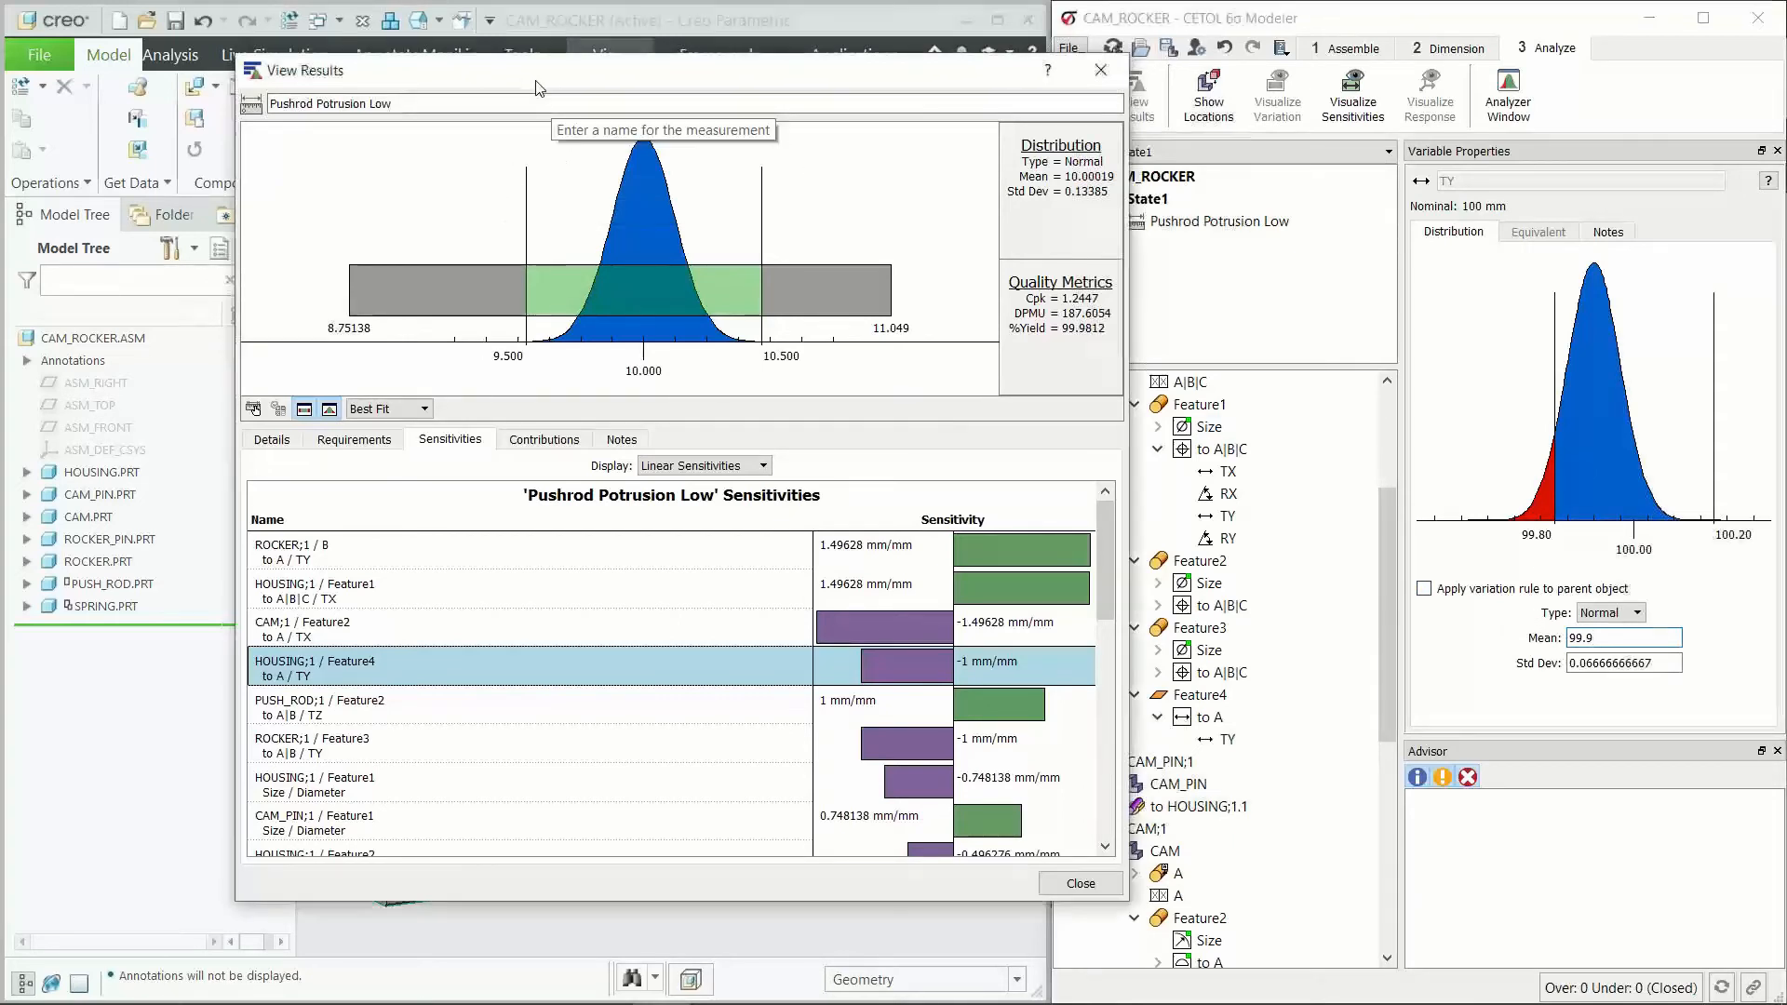
Step: Examine the Pushrod Potrusion Low distribution and quality metrics alongside the housing model and the Feature4 TY variable distribution
drag(559, 70, 766, 66)
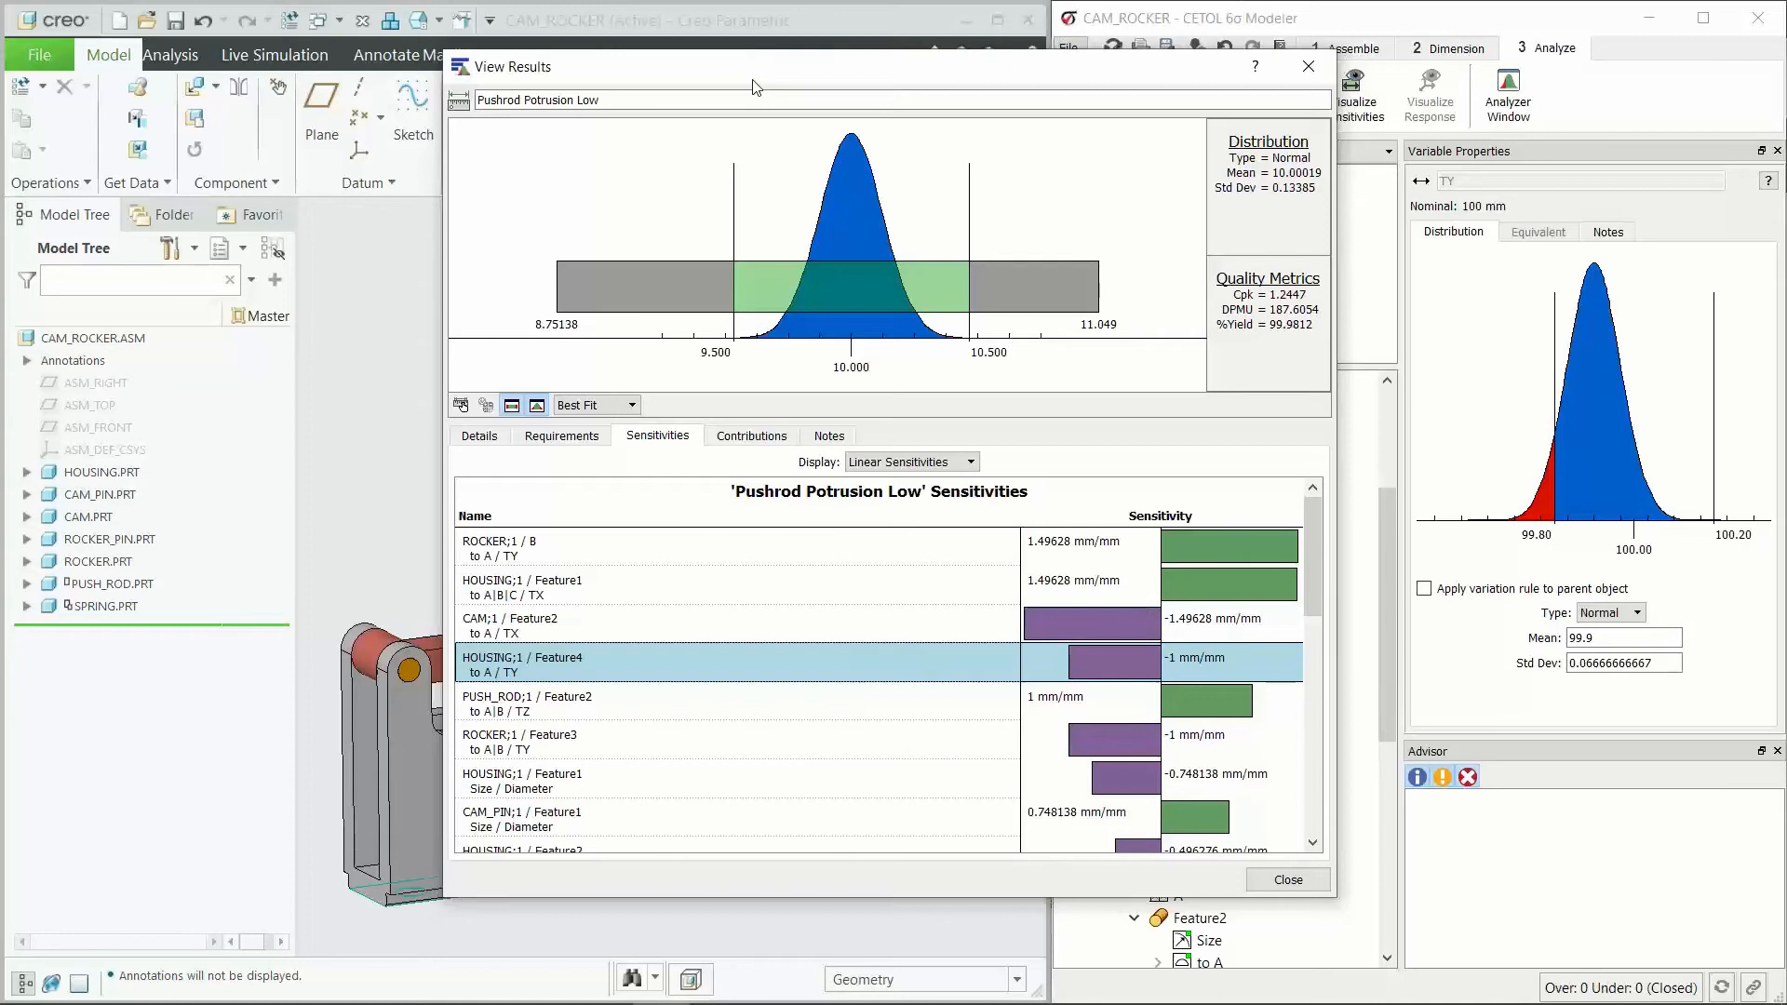
drag(736, 80, 664, 75)
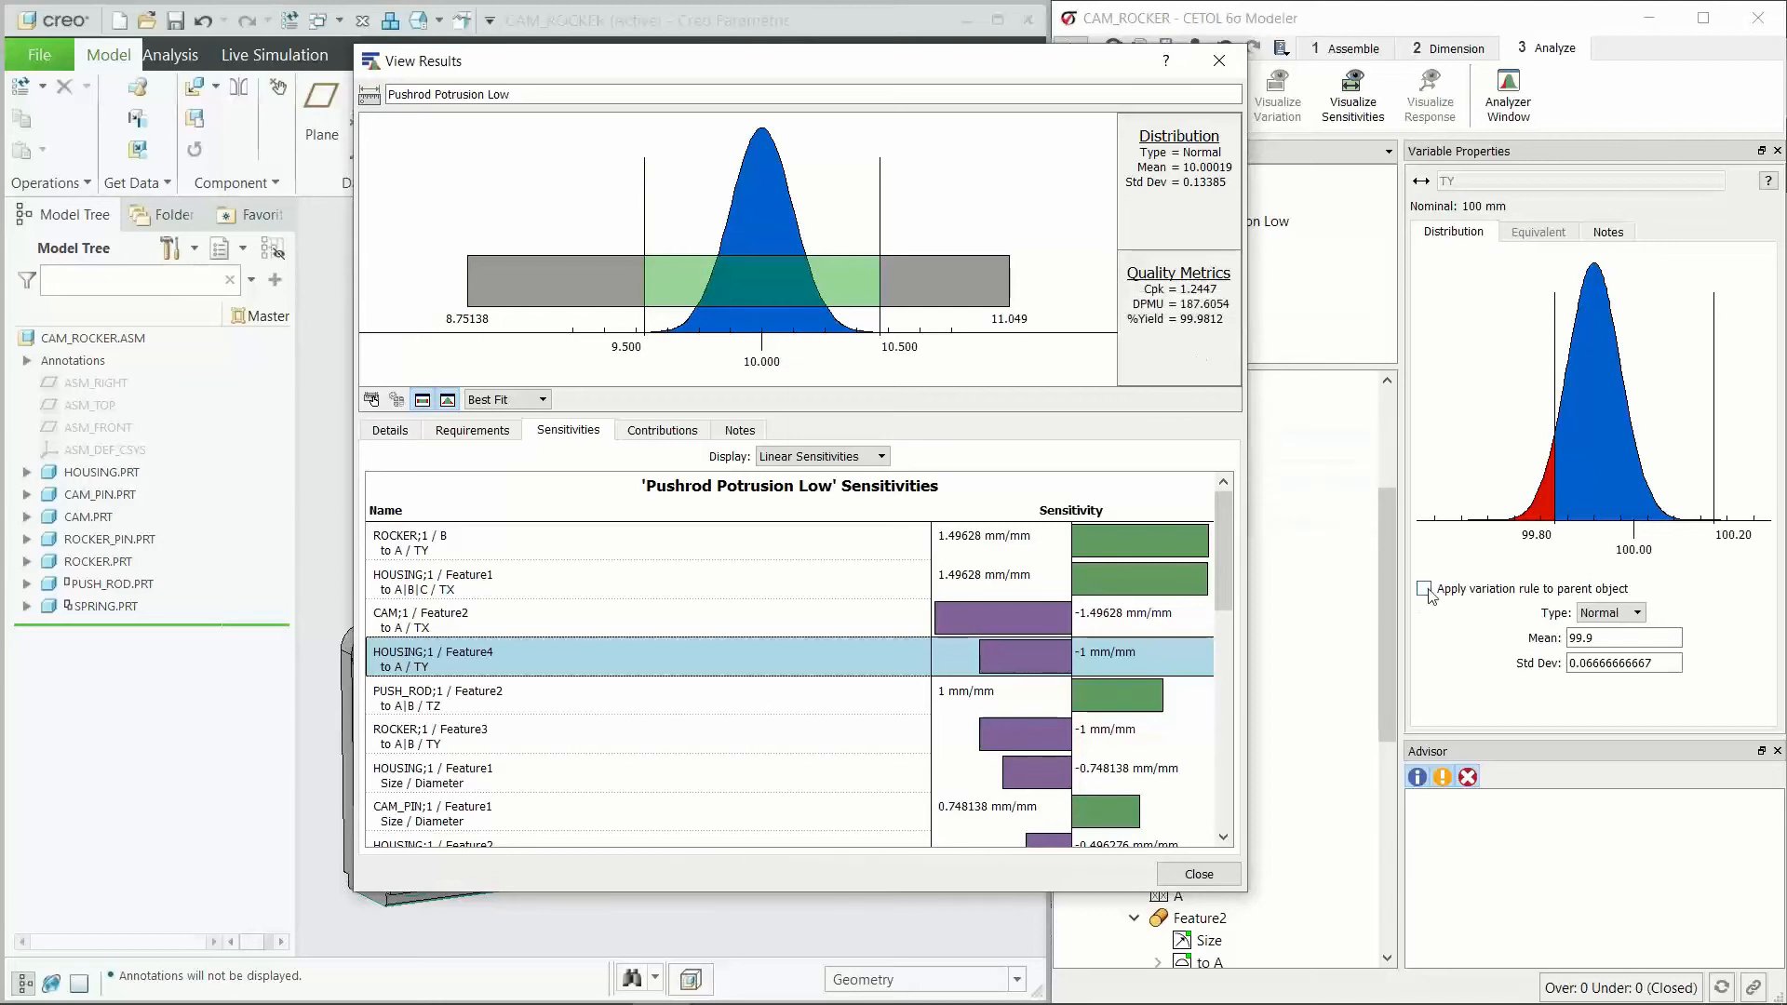
drag(919, 72, 1147, 72)
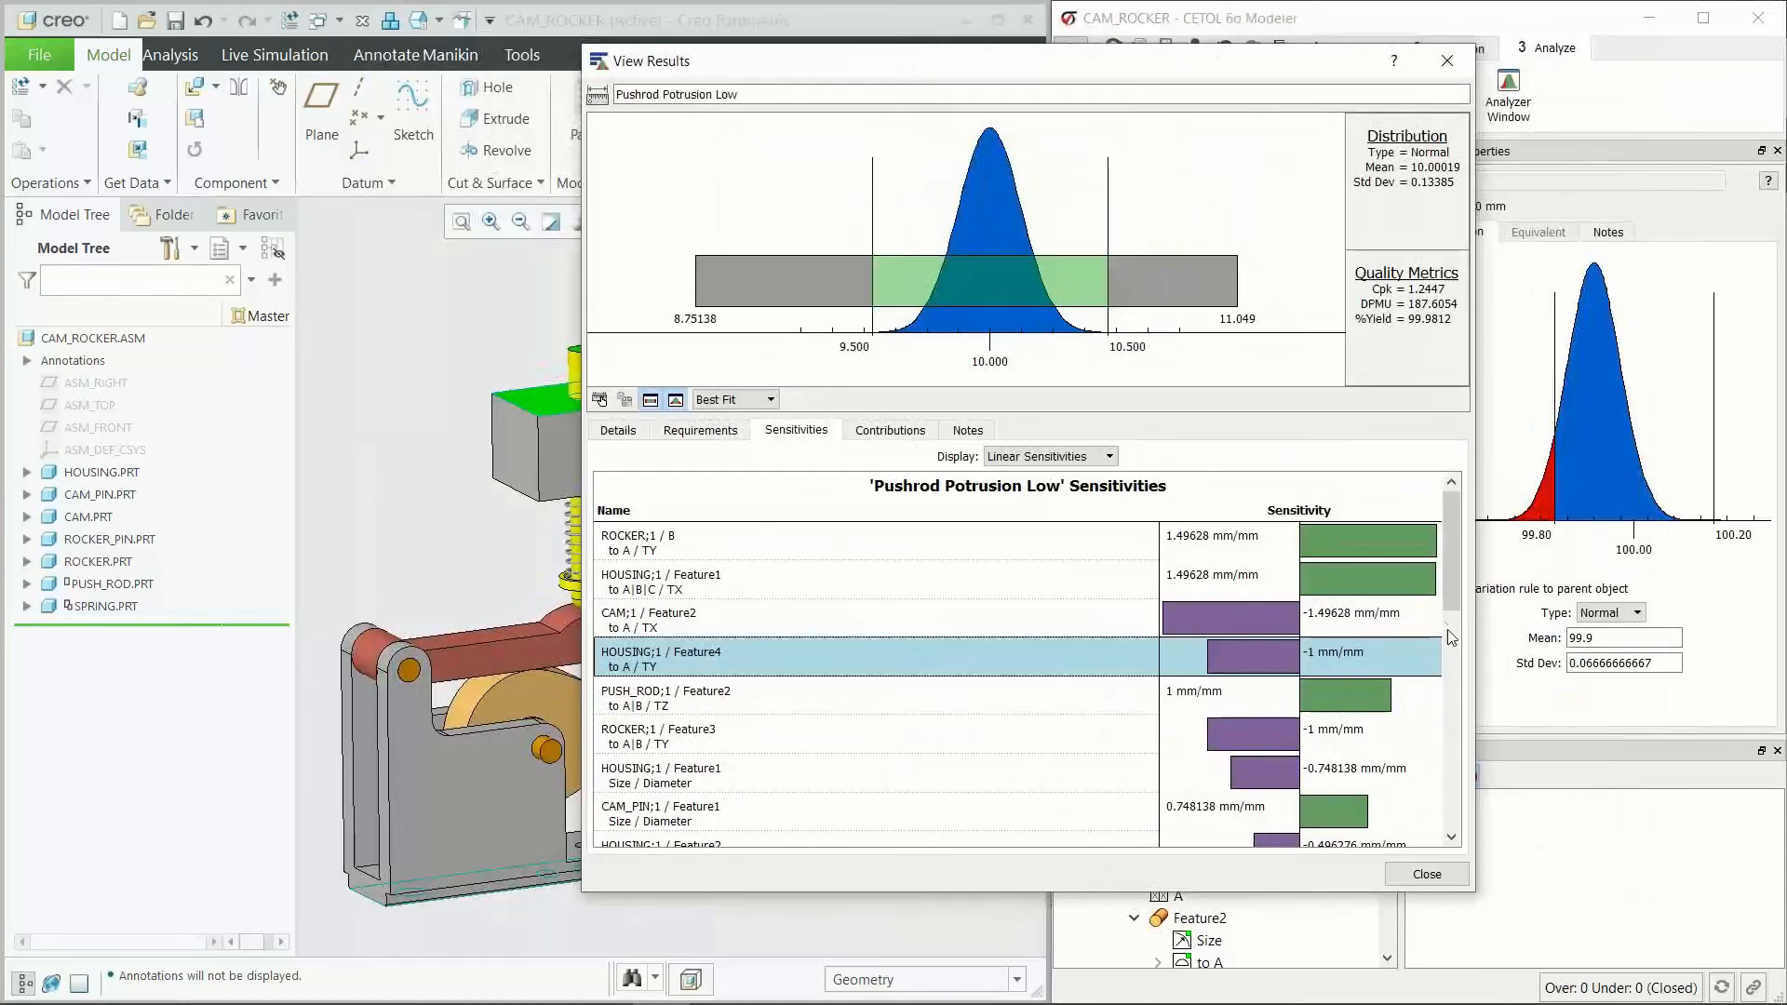
drag(1218, 71, 1116, 76)
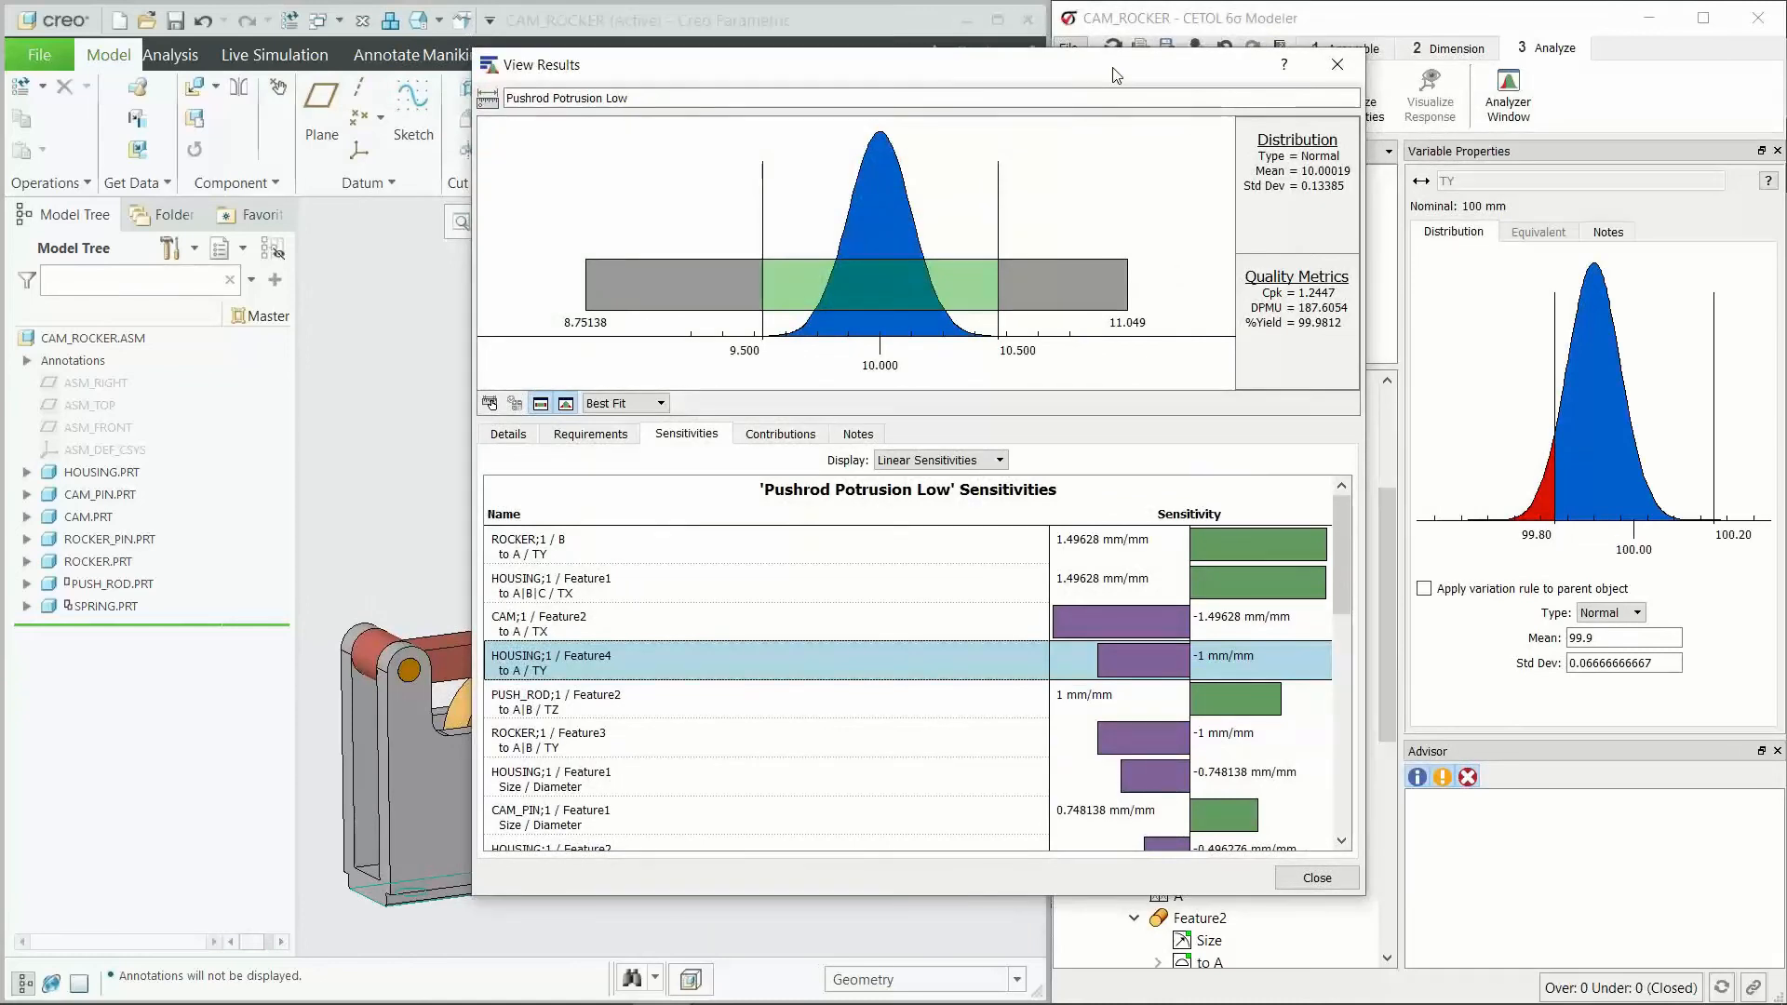
drag(1116, 76, 1317, 81)
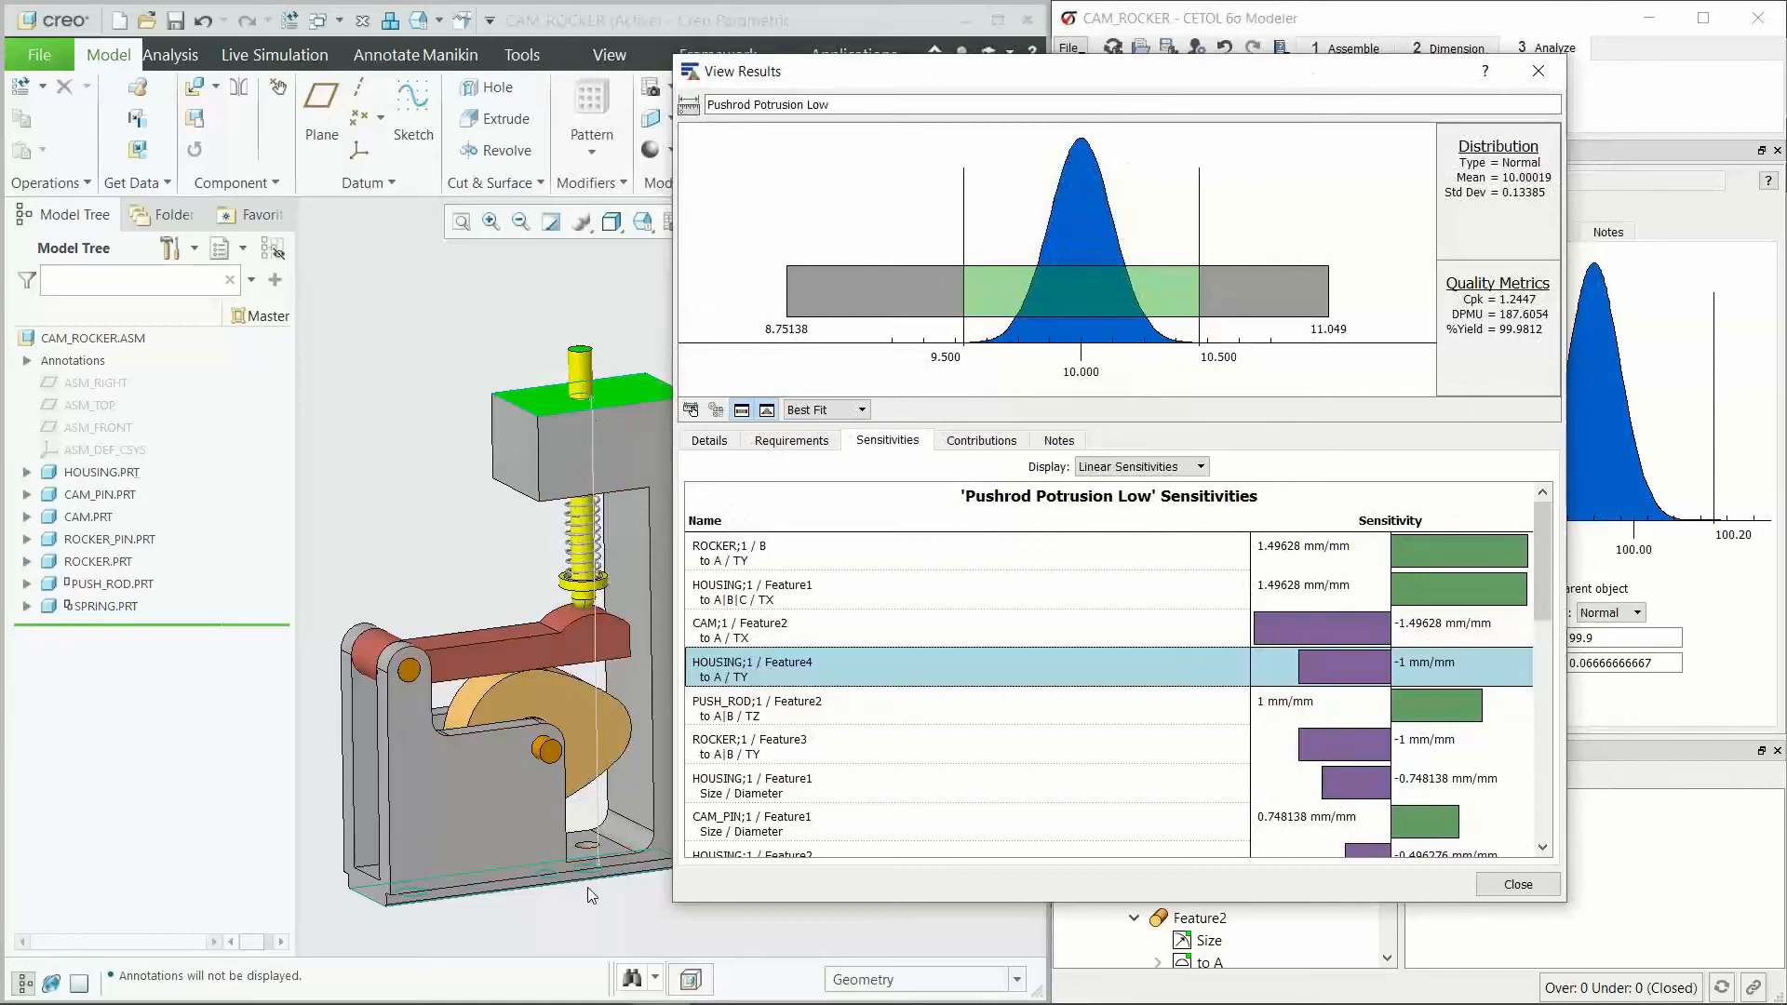
drag(1141, 83, 761, 98)
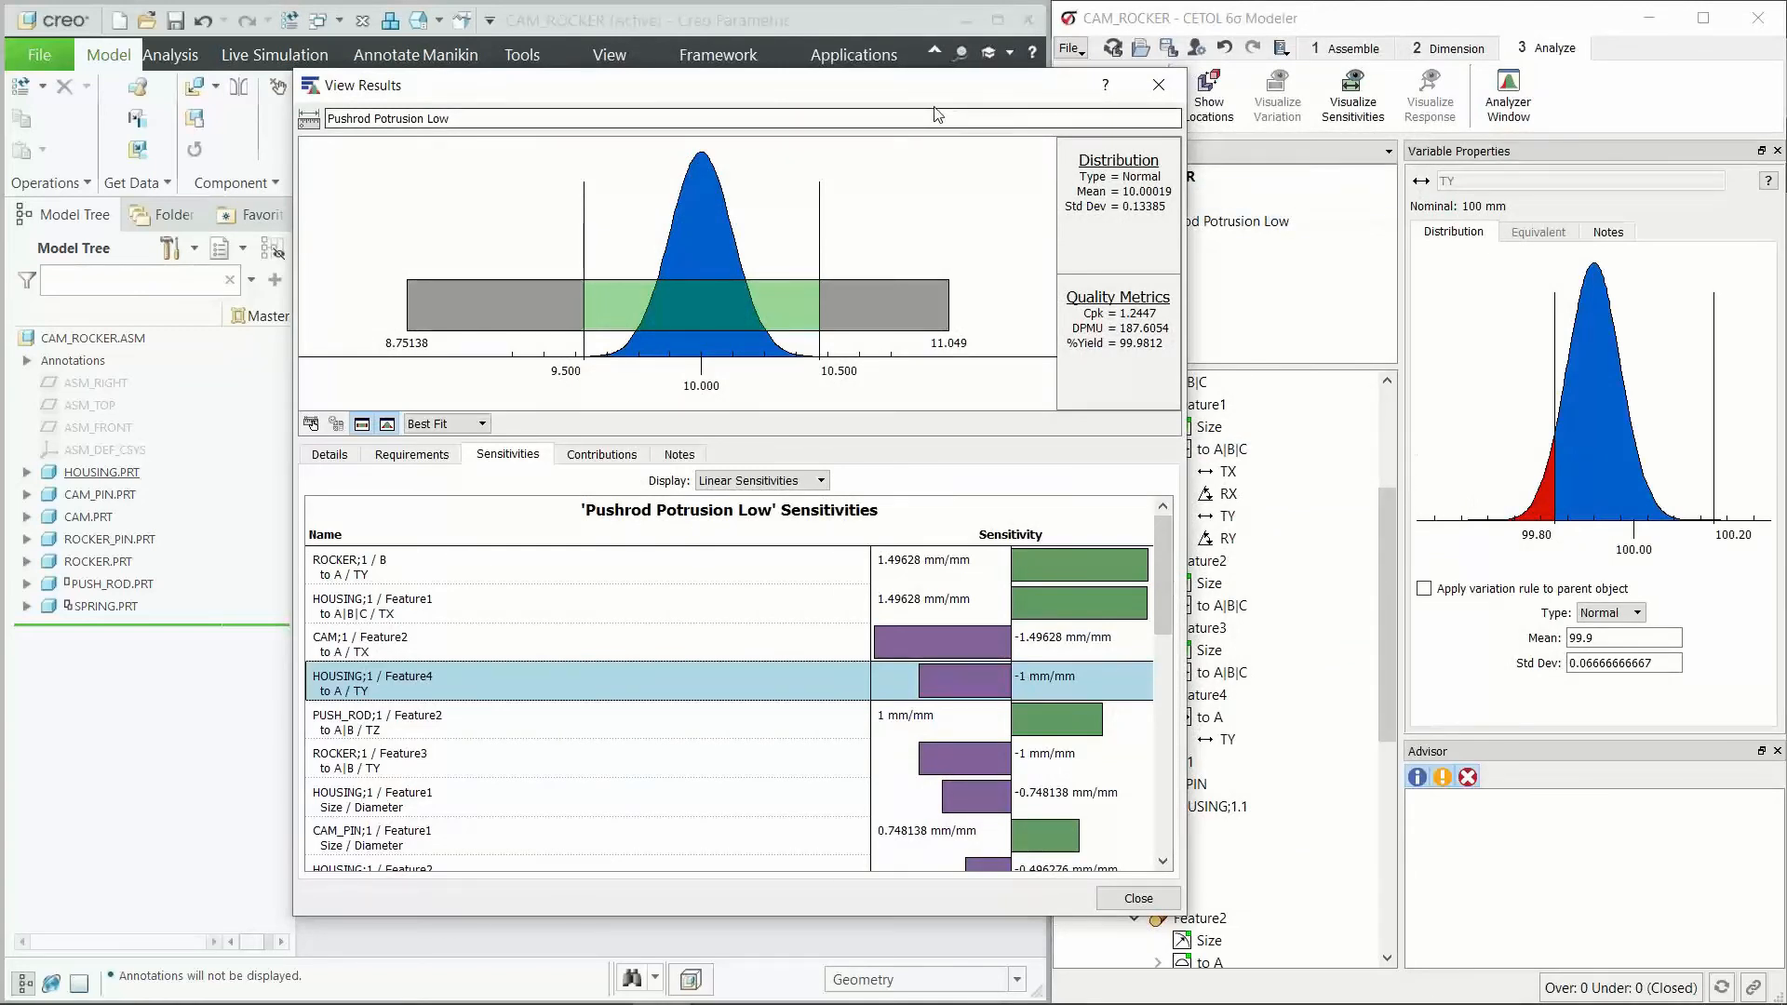
drag(960, 86, 1080, 69)
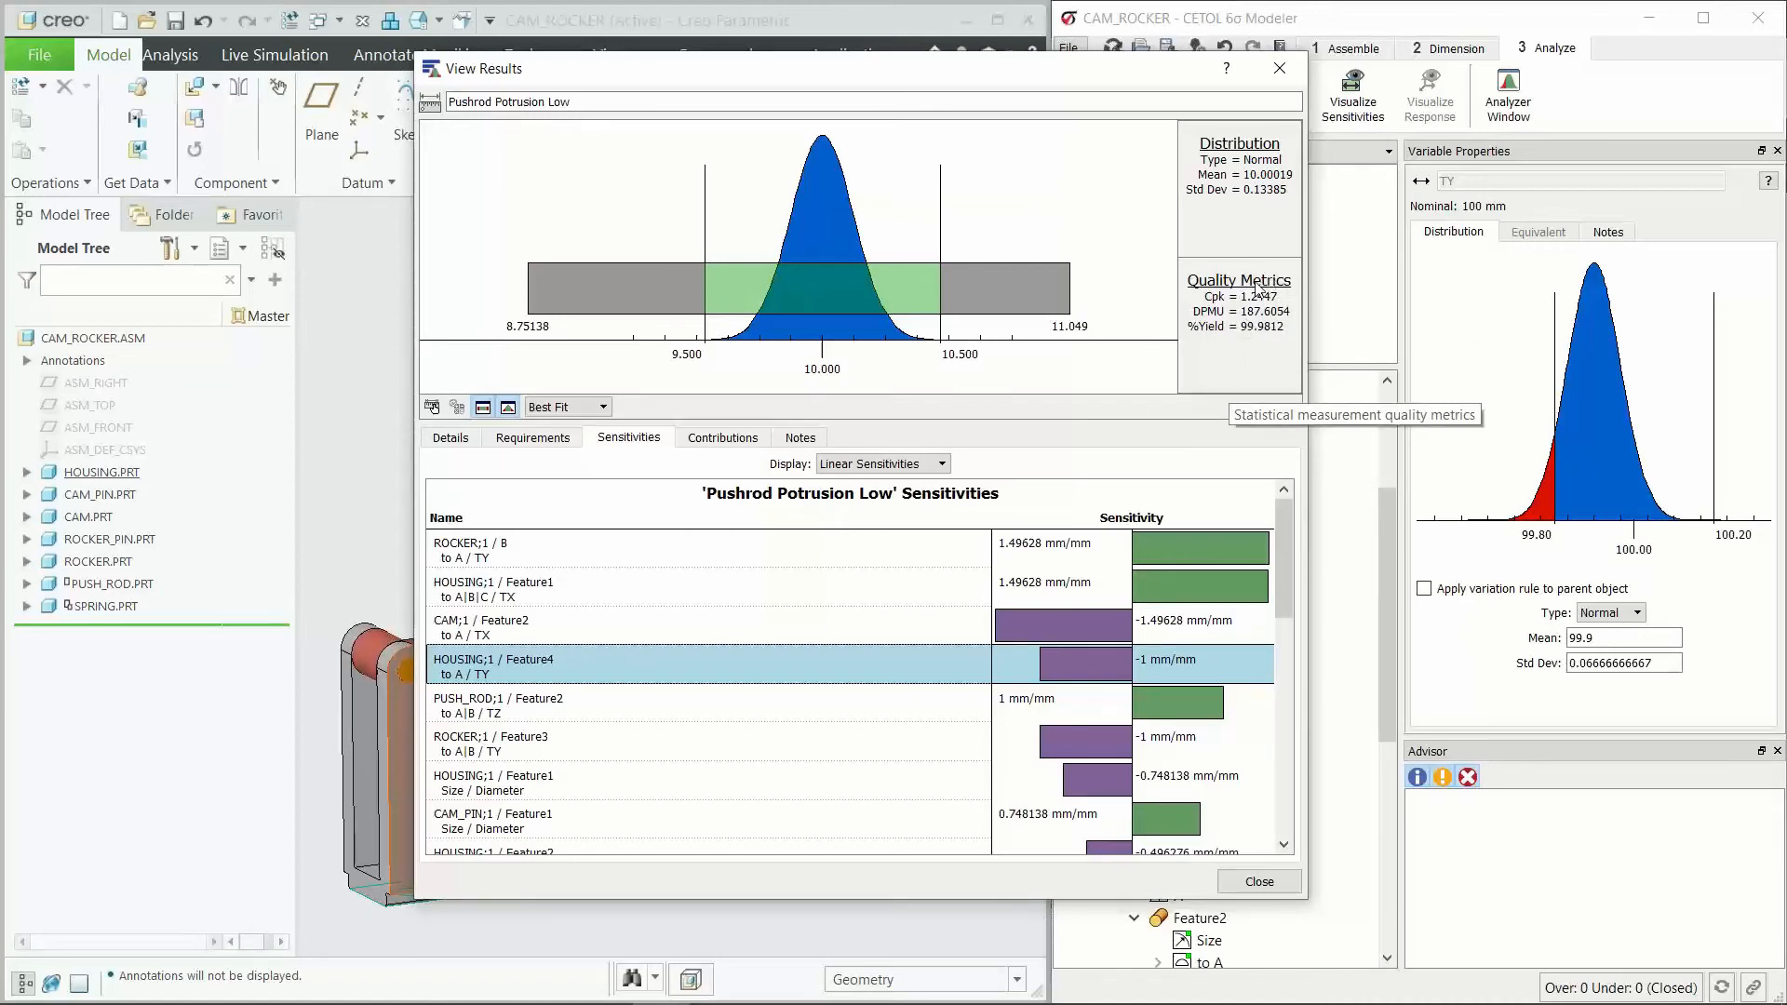
Step: From the statistical contributions, inspect HOUSING;1 / Feature1 in the model and set its position tolerance to A|B|C to 0.2
click(689, 443)
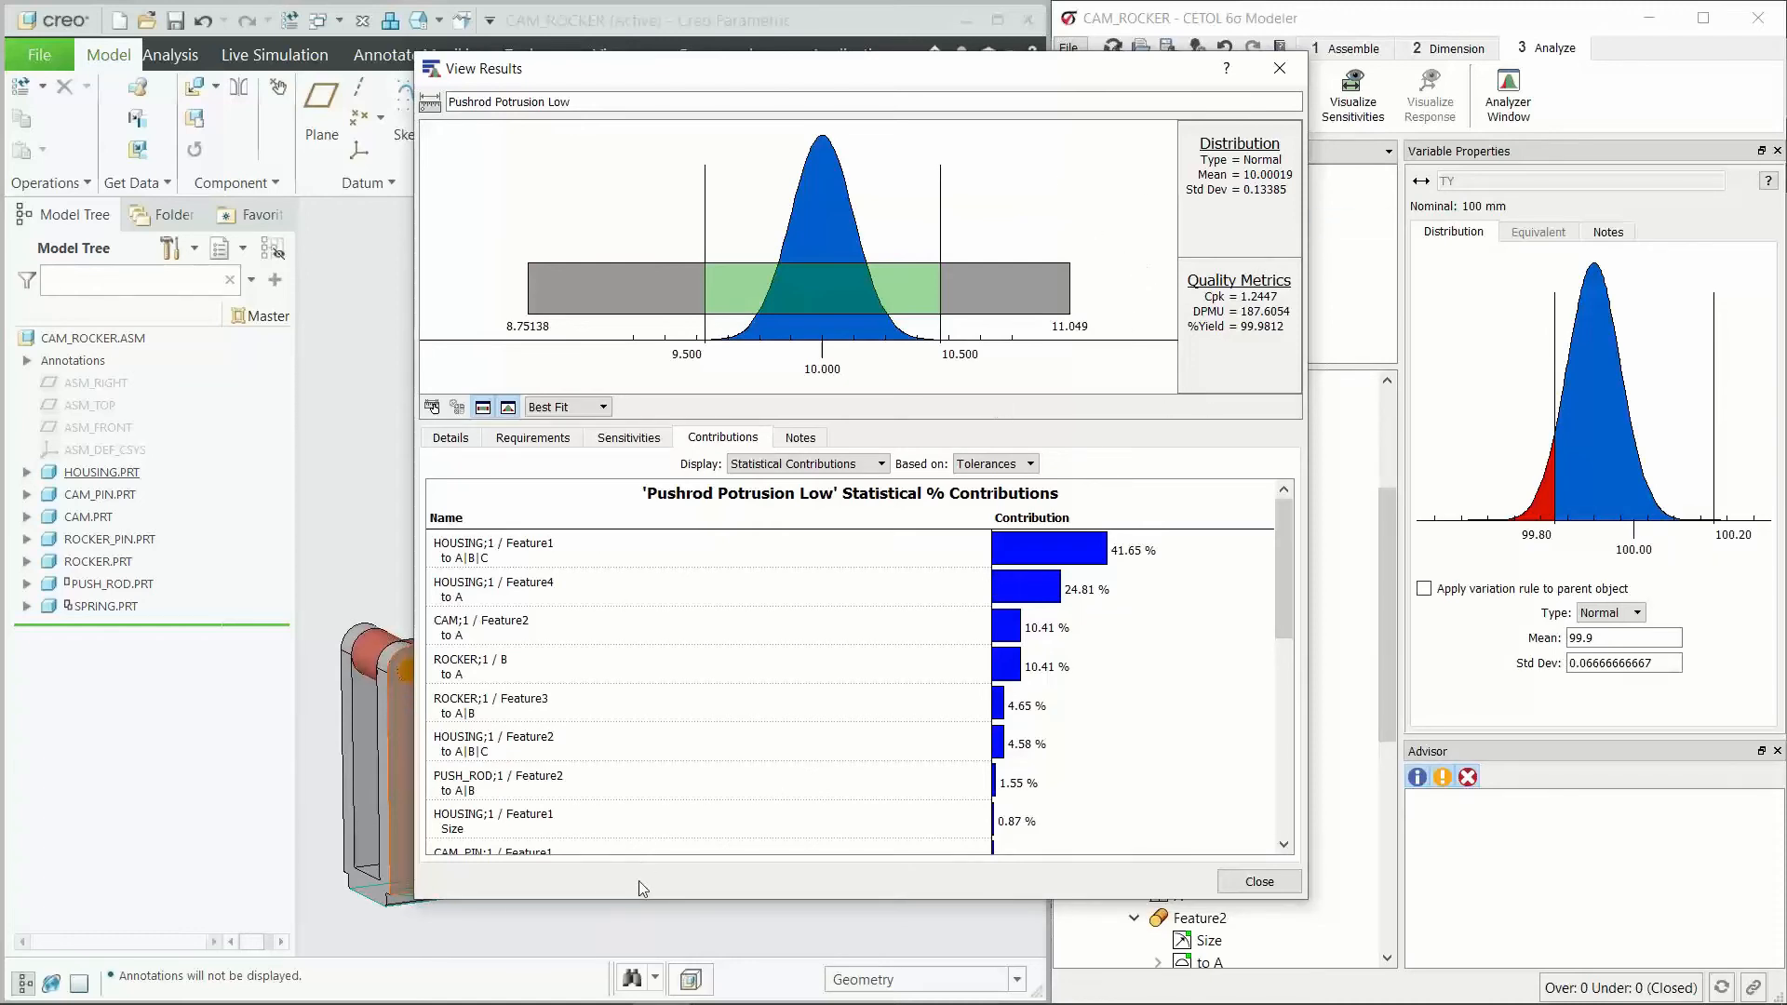
click(676, 555)
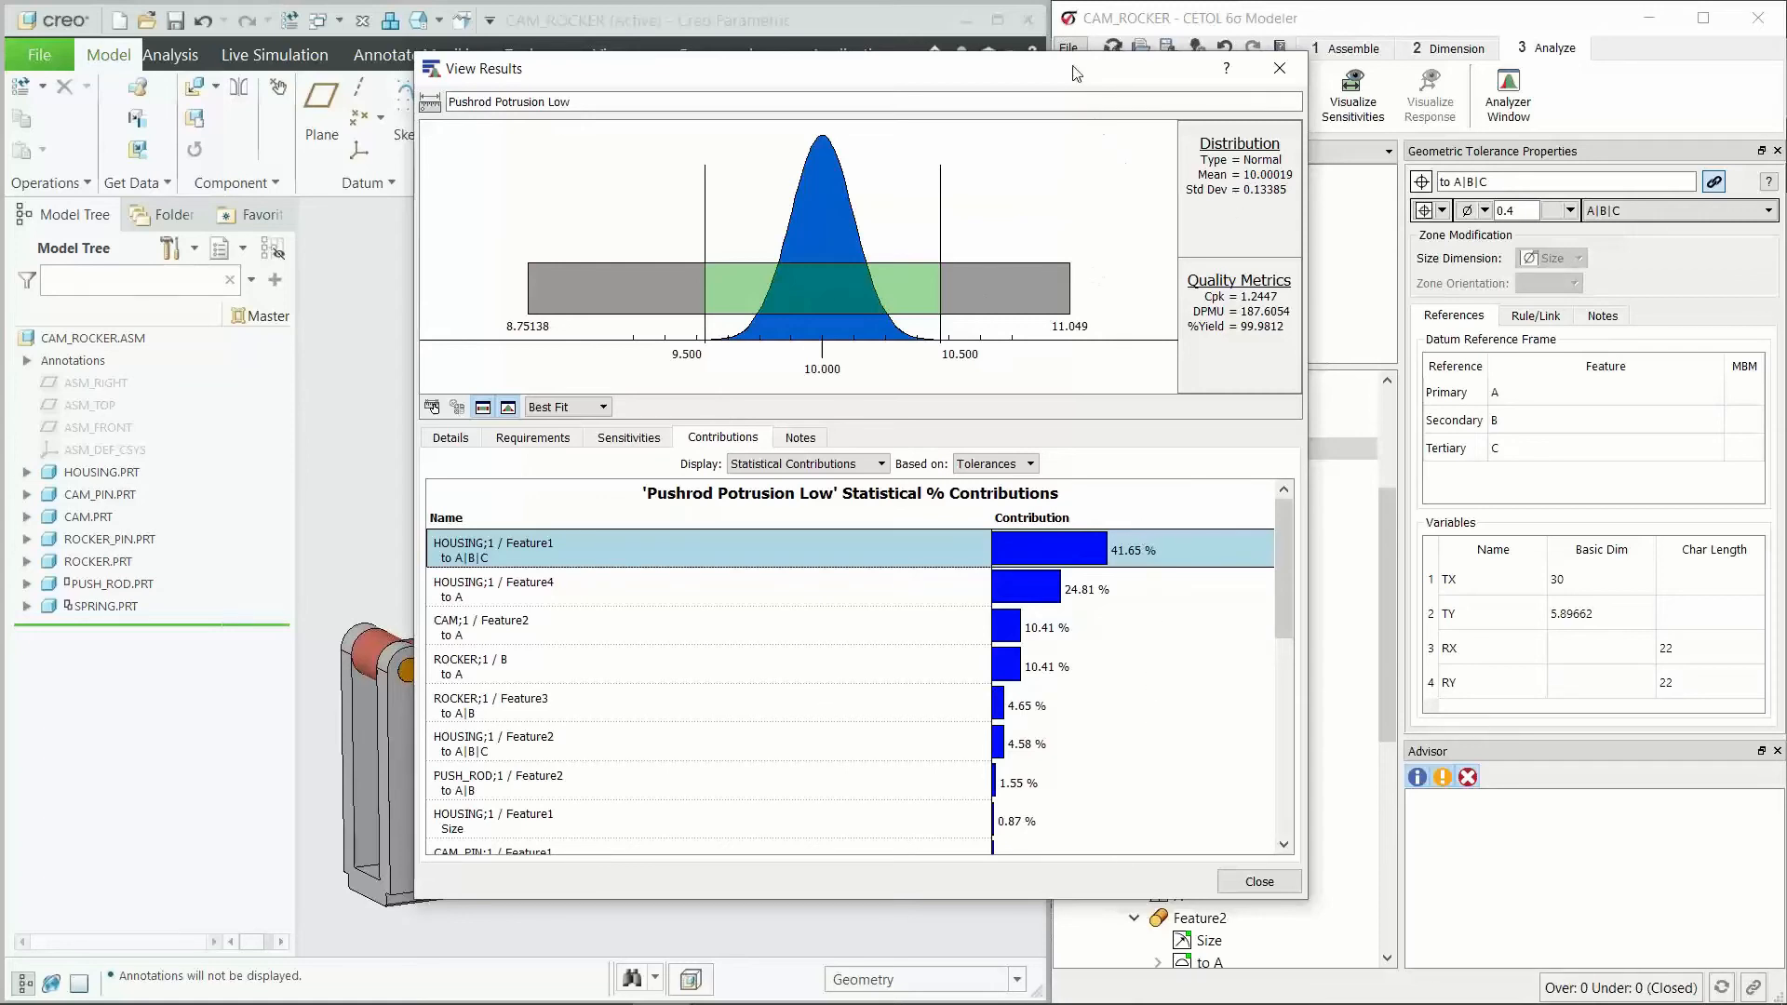
drag(1072, 79, 1328, 97)
scroll(521, 757, down, 3)
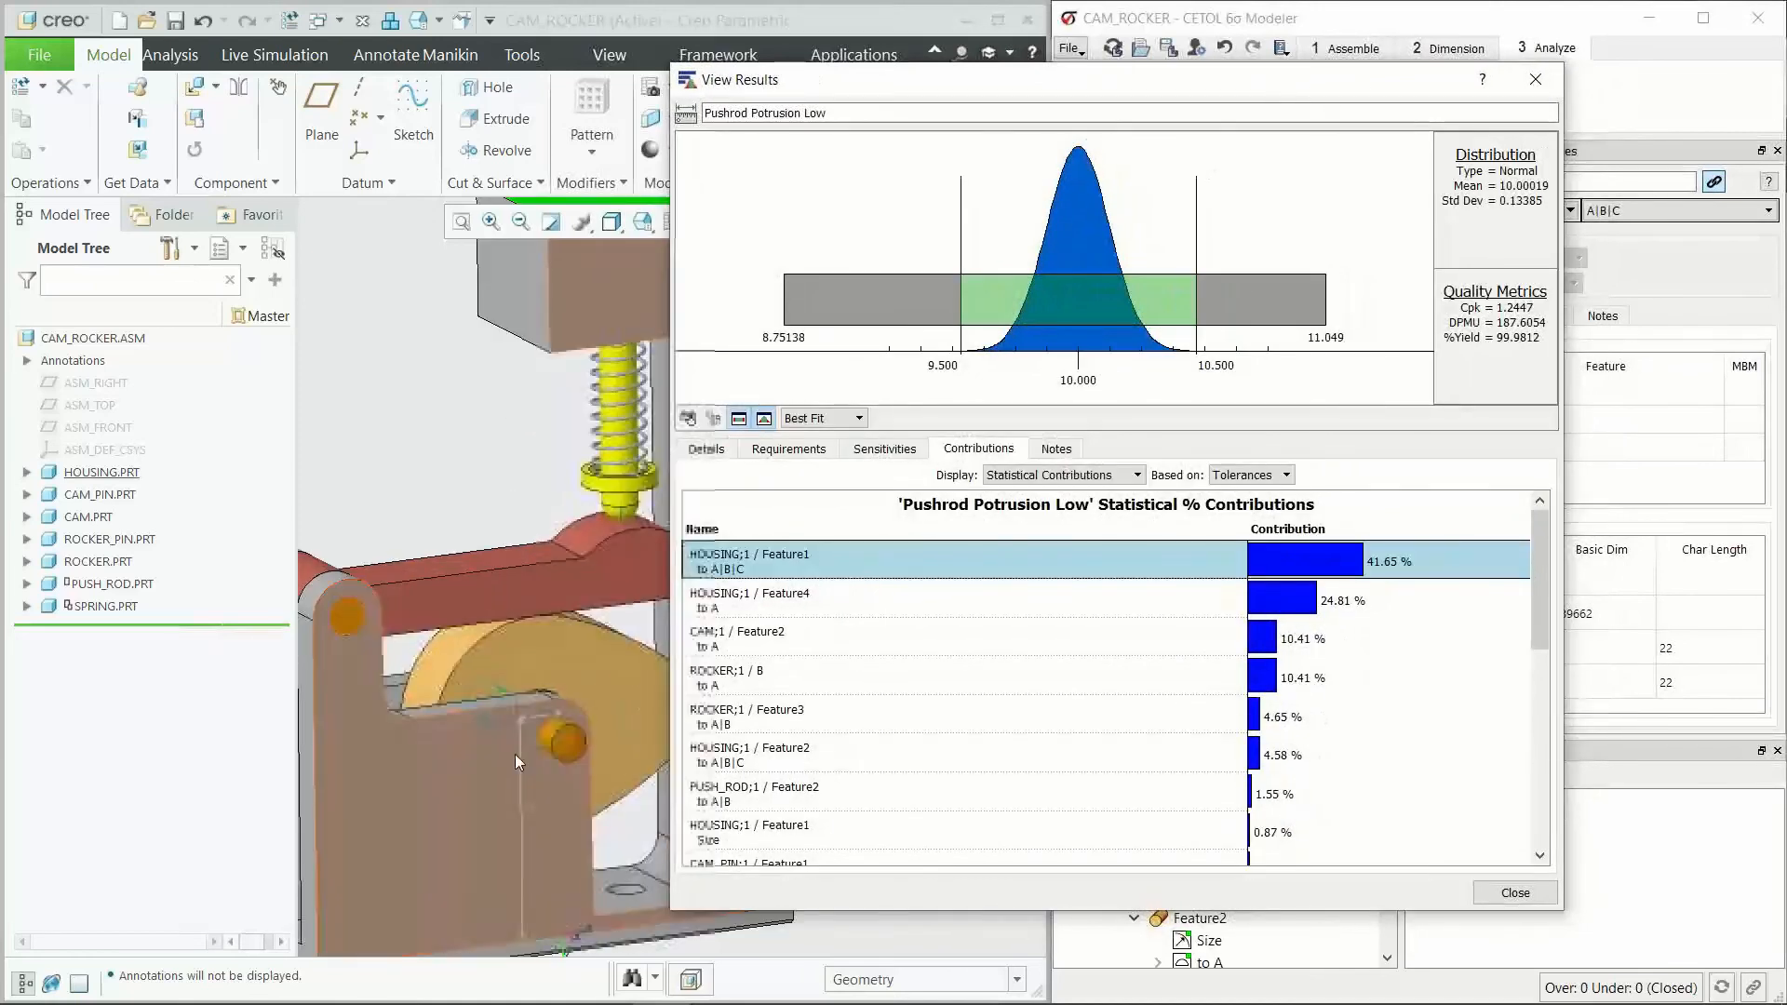
drag(1103, 94, 778, 82)
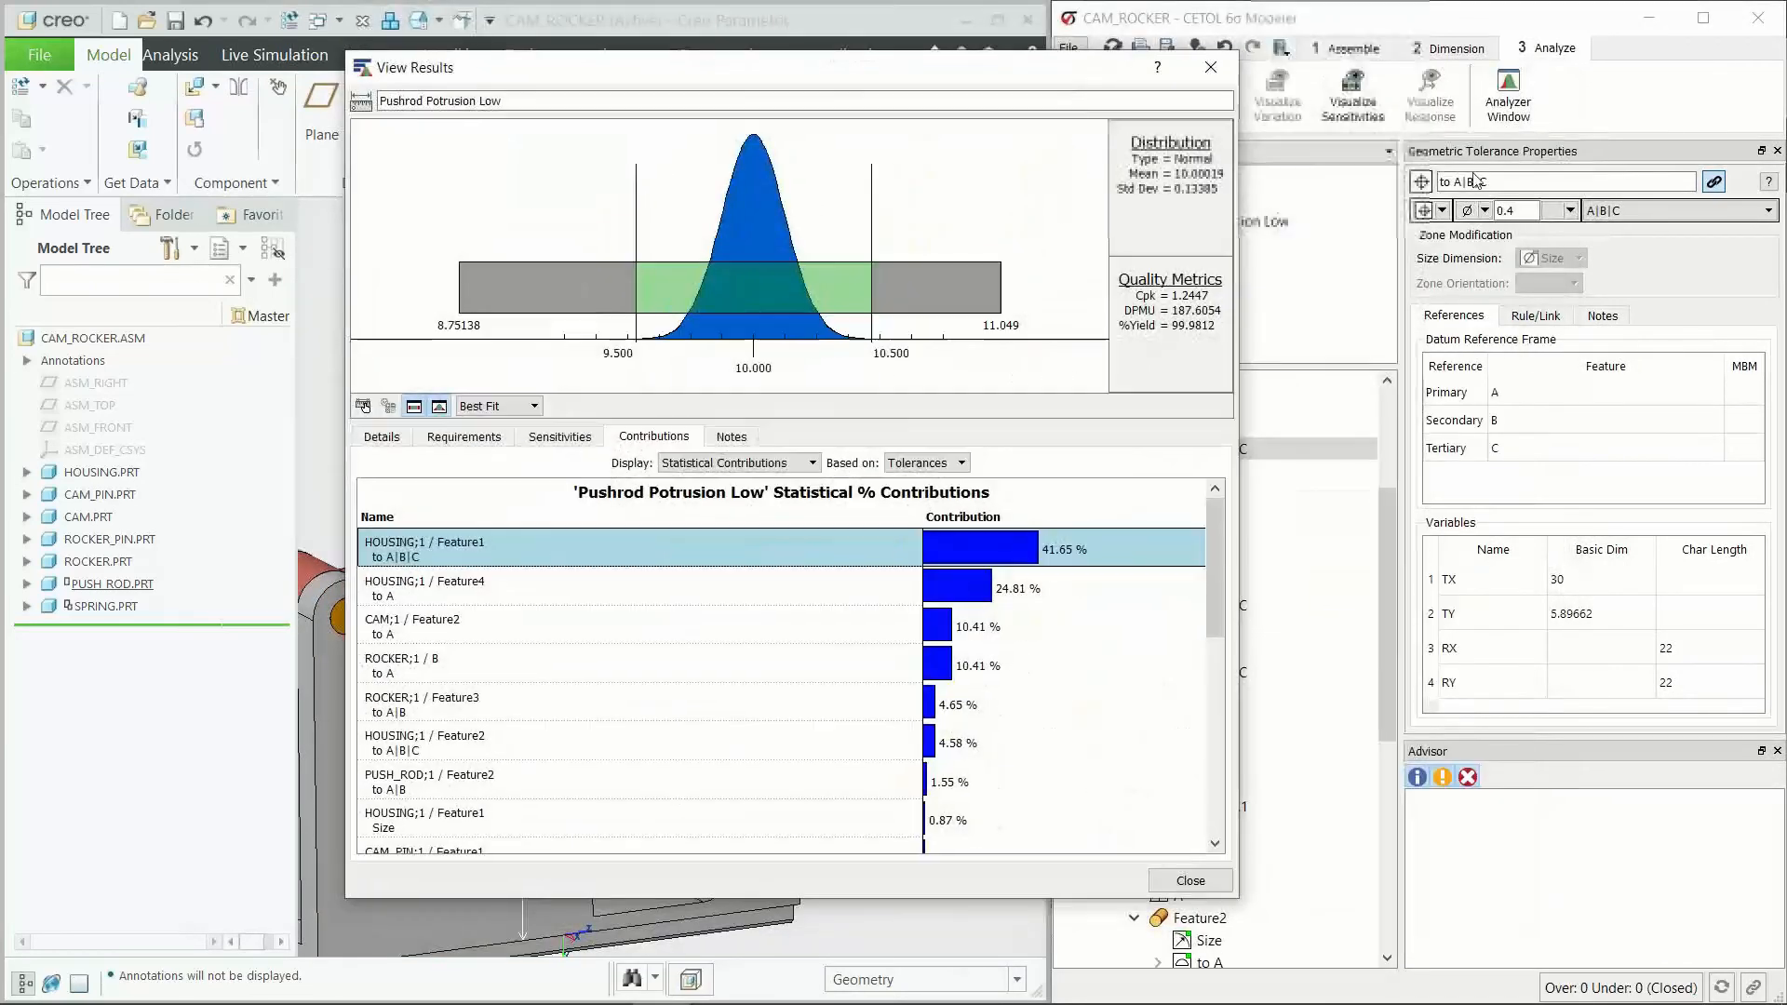
double_click(1520, 212)
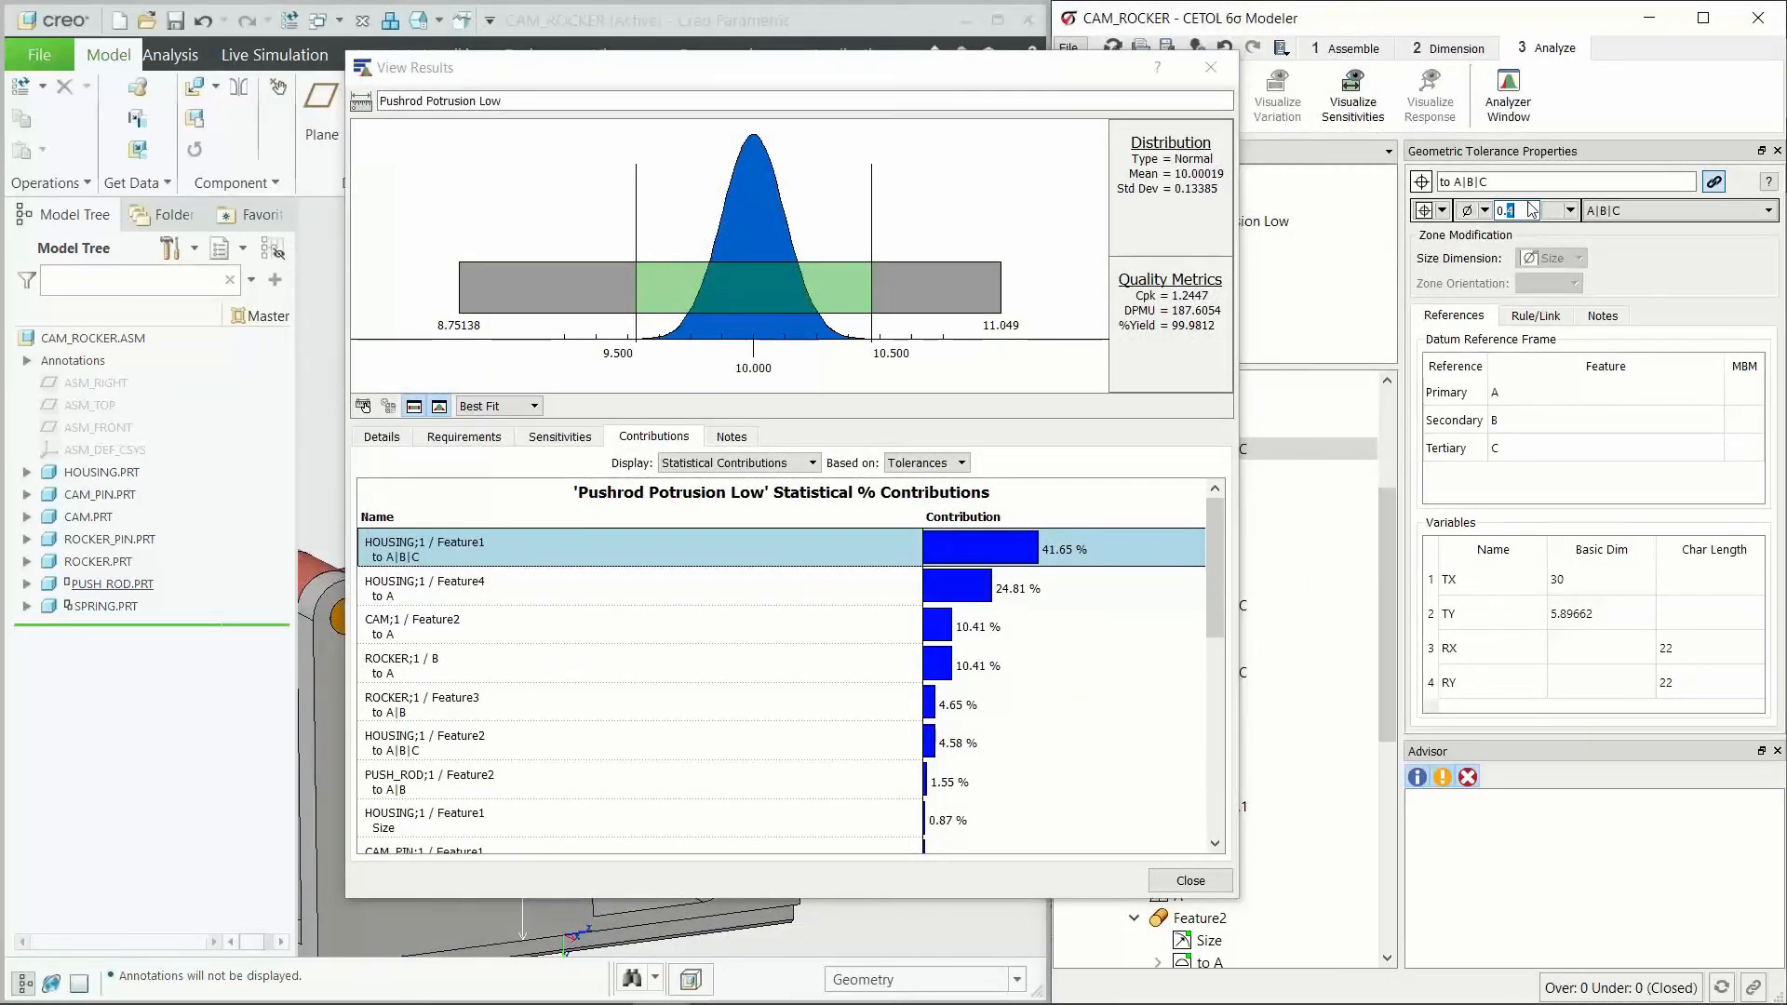
key(Return)
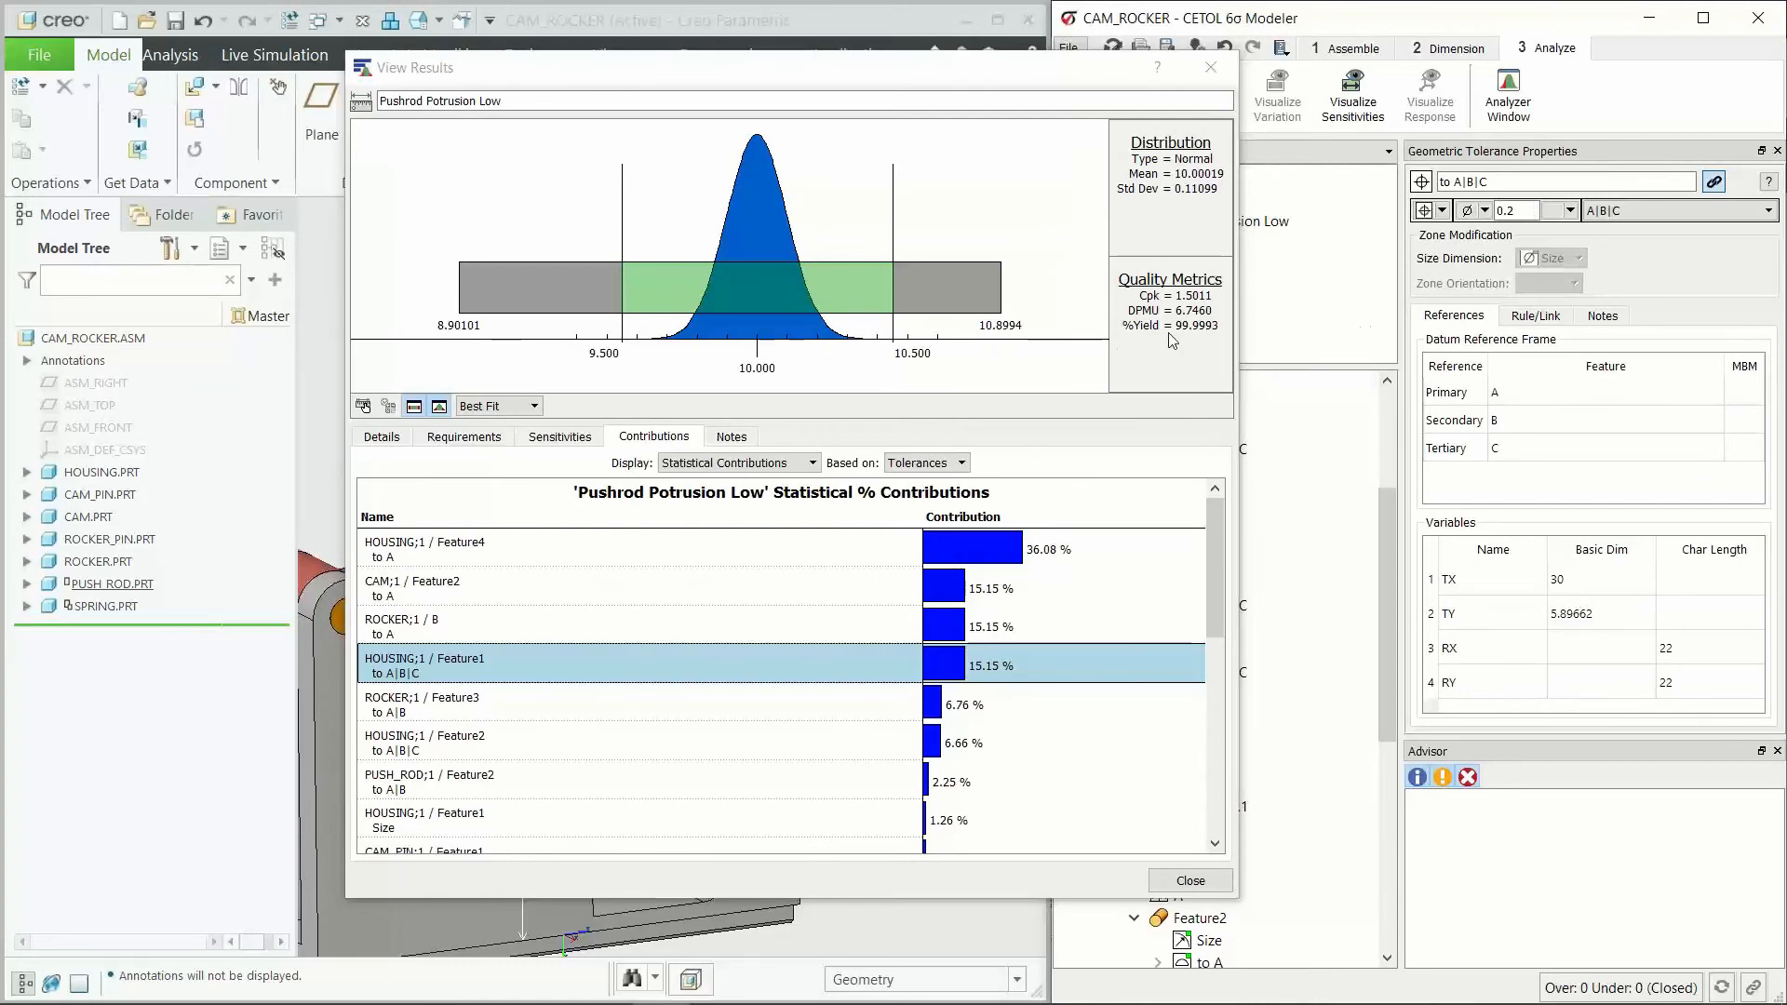
Step: Review the contributions for low contributors and set the HOUSING;1 / Feature2 position tolerance to A|B|C to 0.6
drag(948, 80, 798, 69)
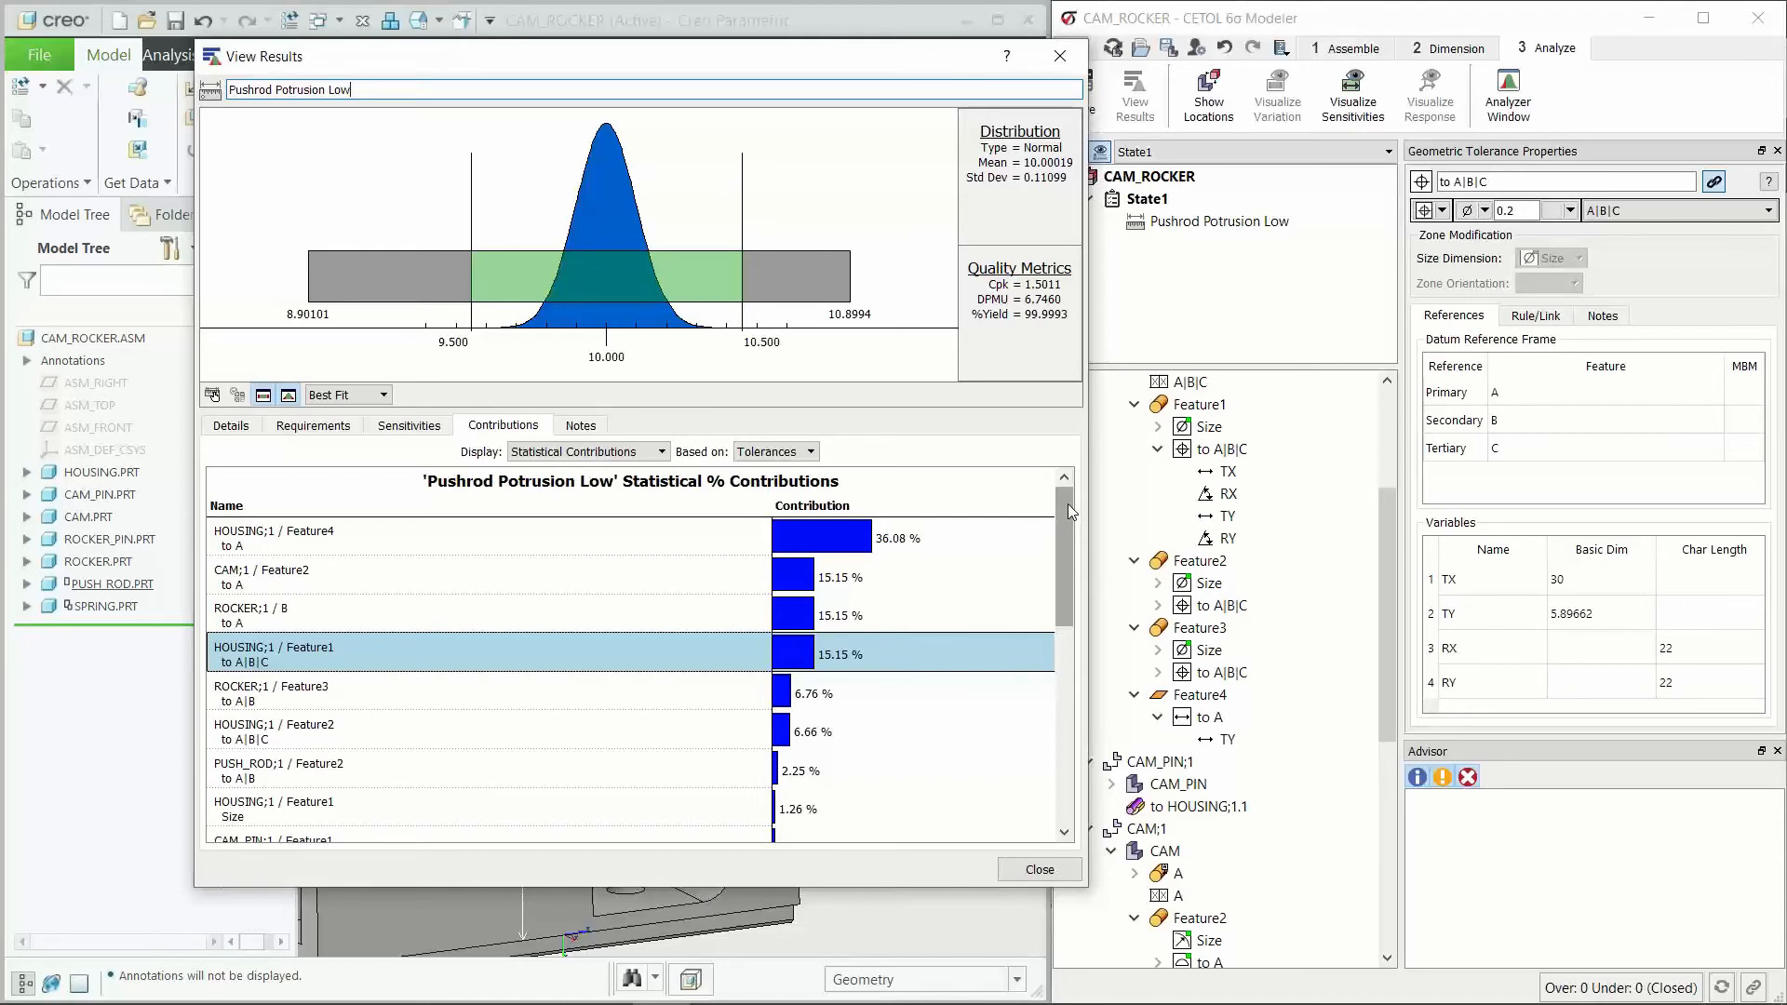
mouse_move(1065, 559)
mouse_down()
mouse_move(1061, 587)
mouse_move(1054, 566)
mouse_up()
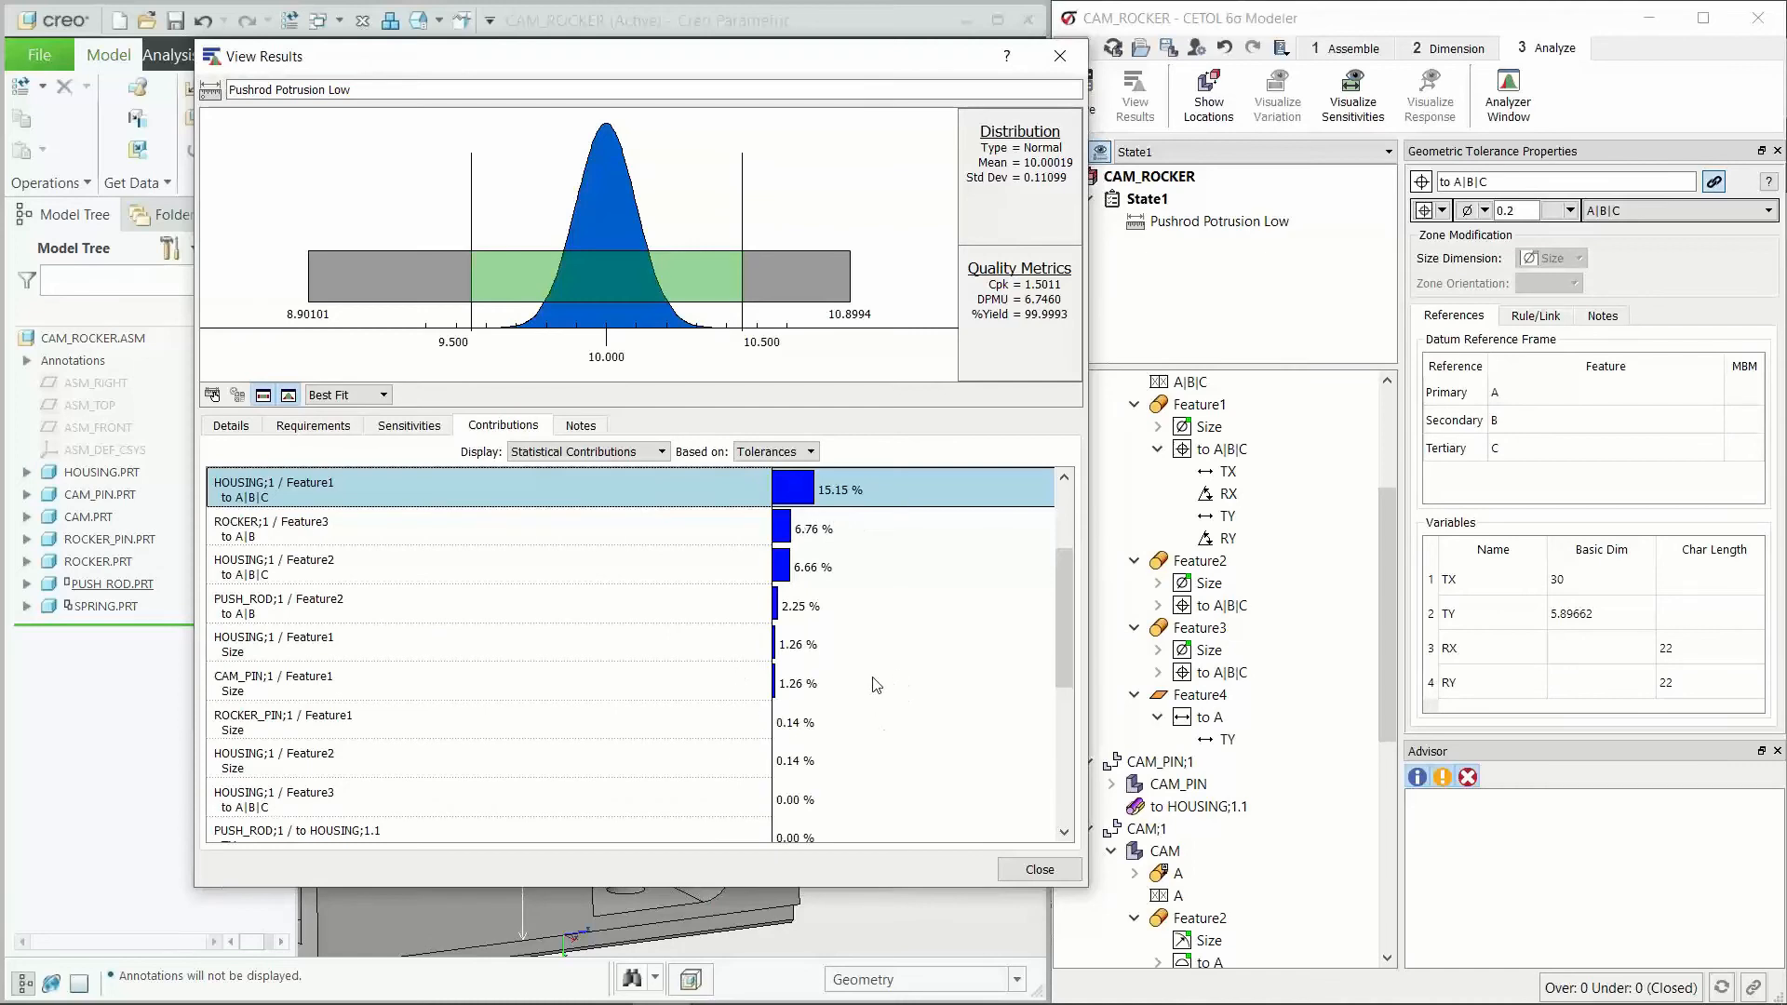
scroll(877, 685, up, 3)
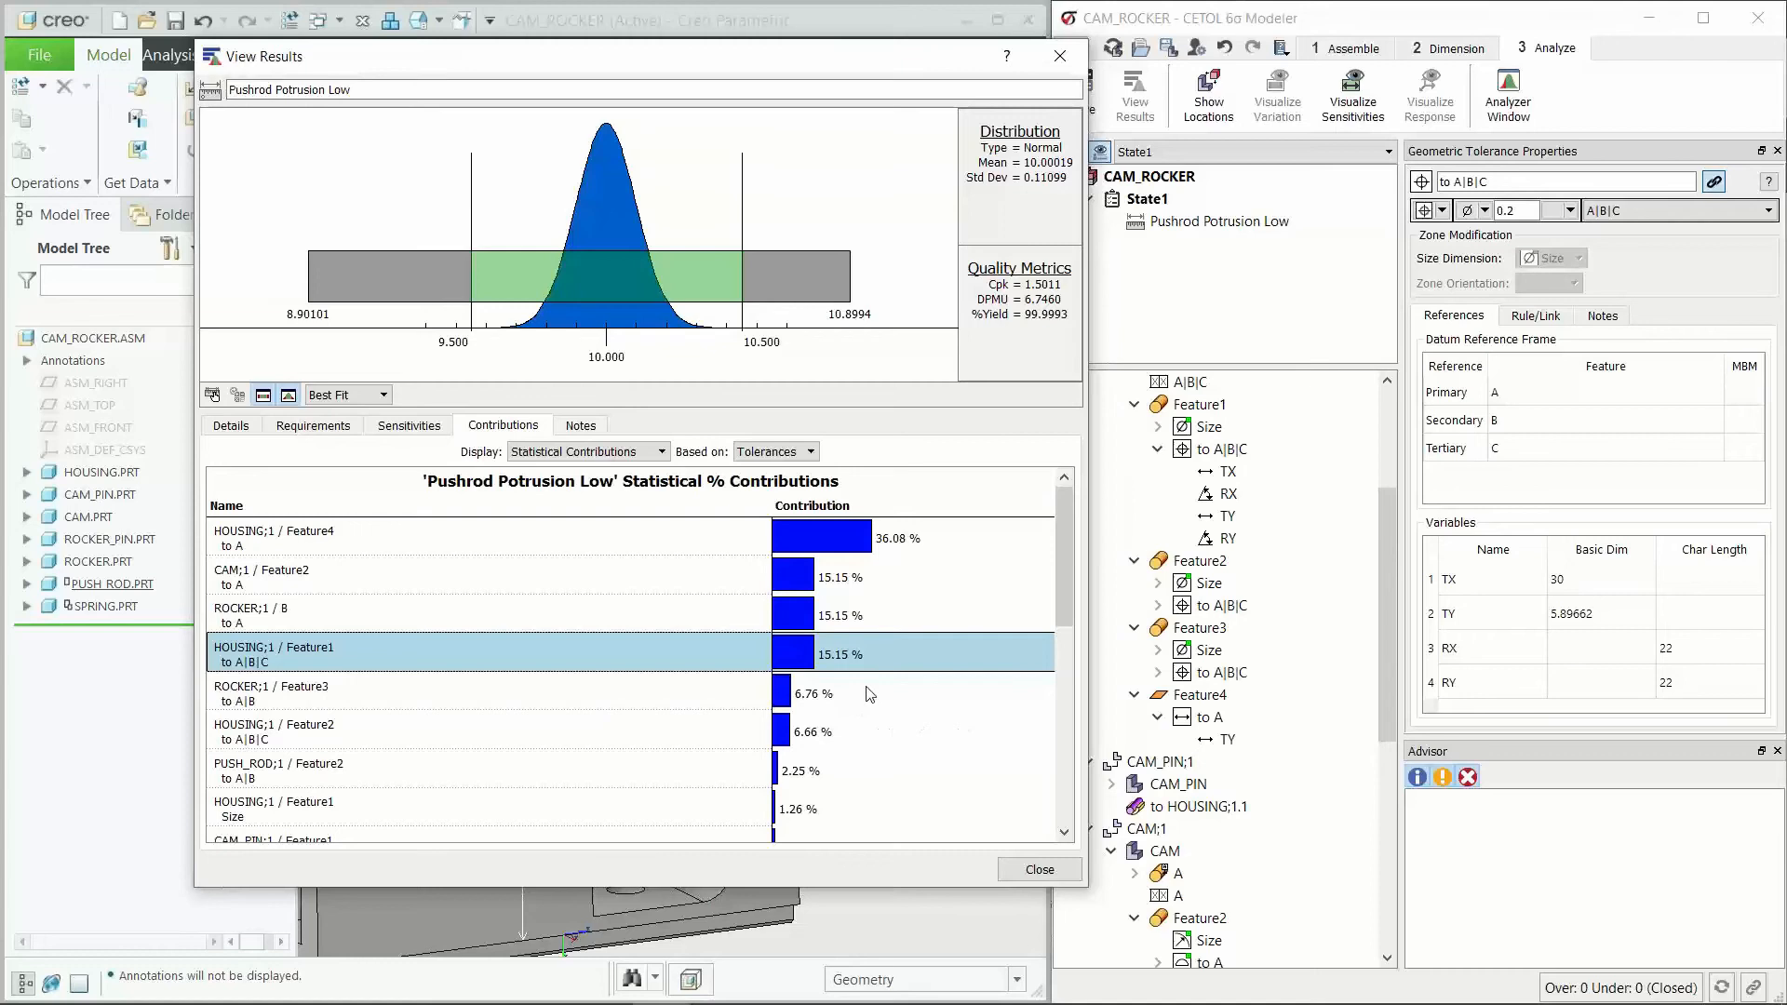
click(847, 731)
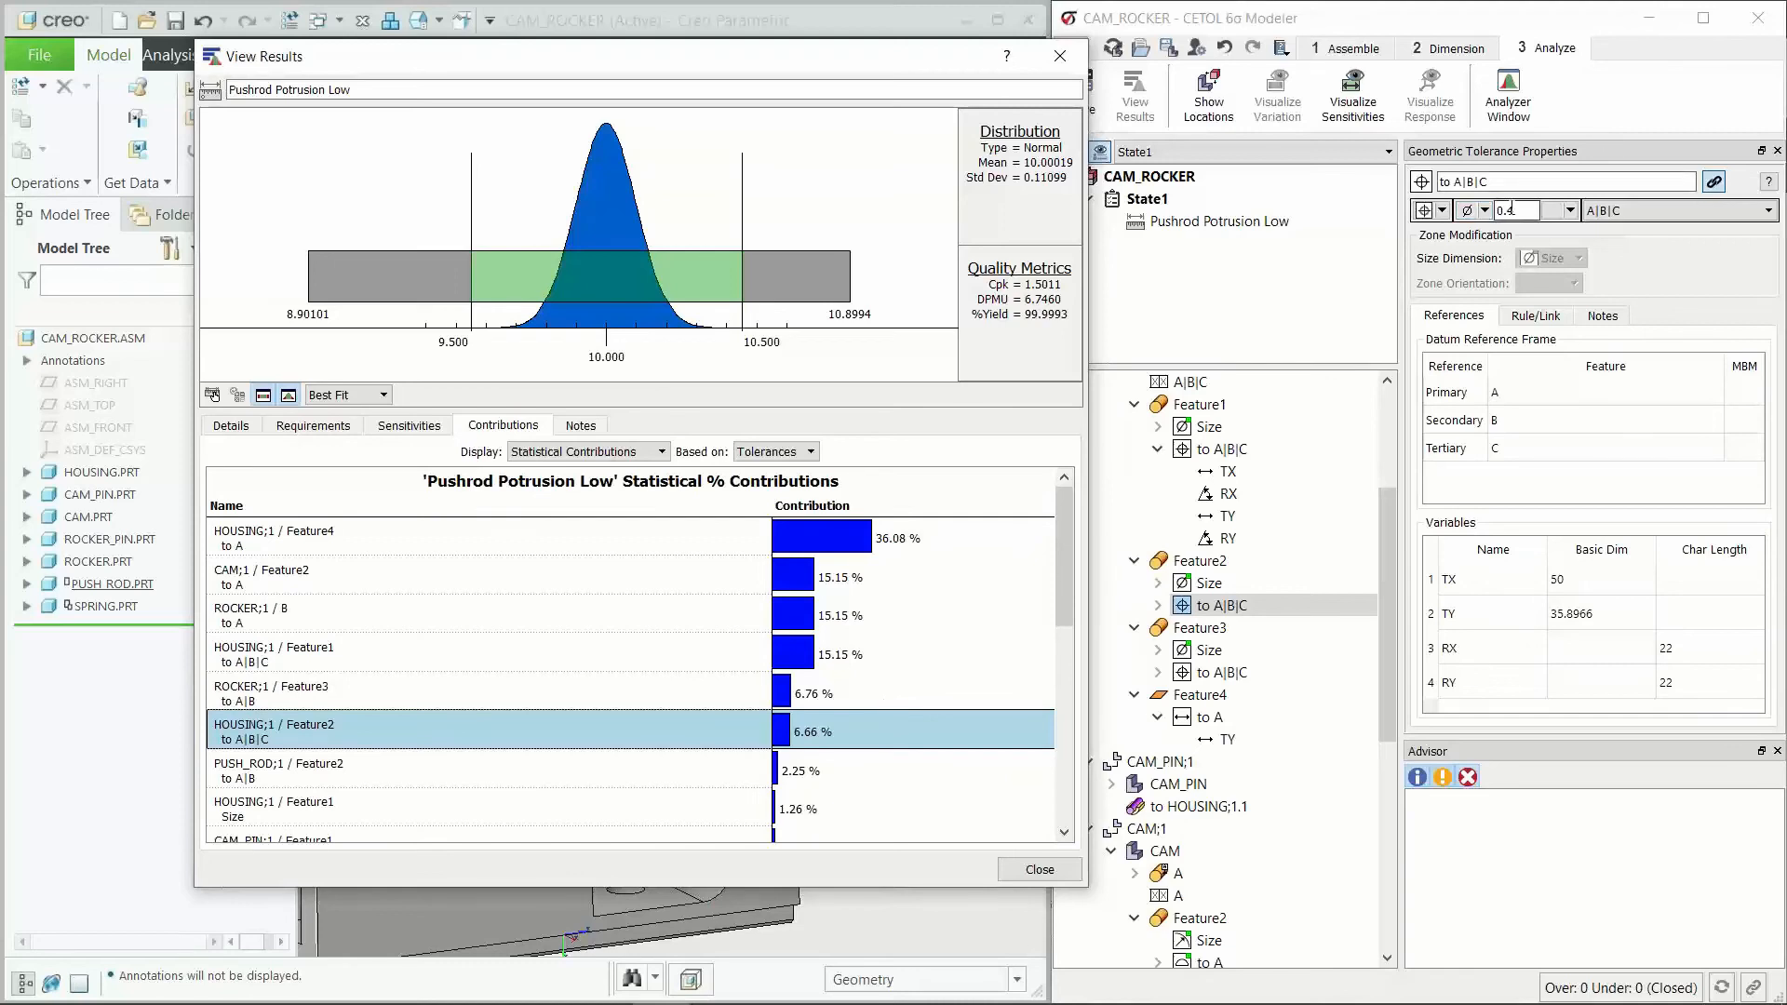
double_click(1512, 211)
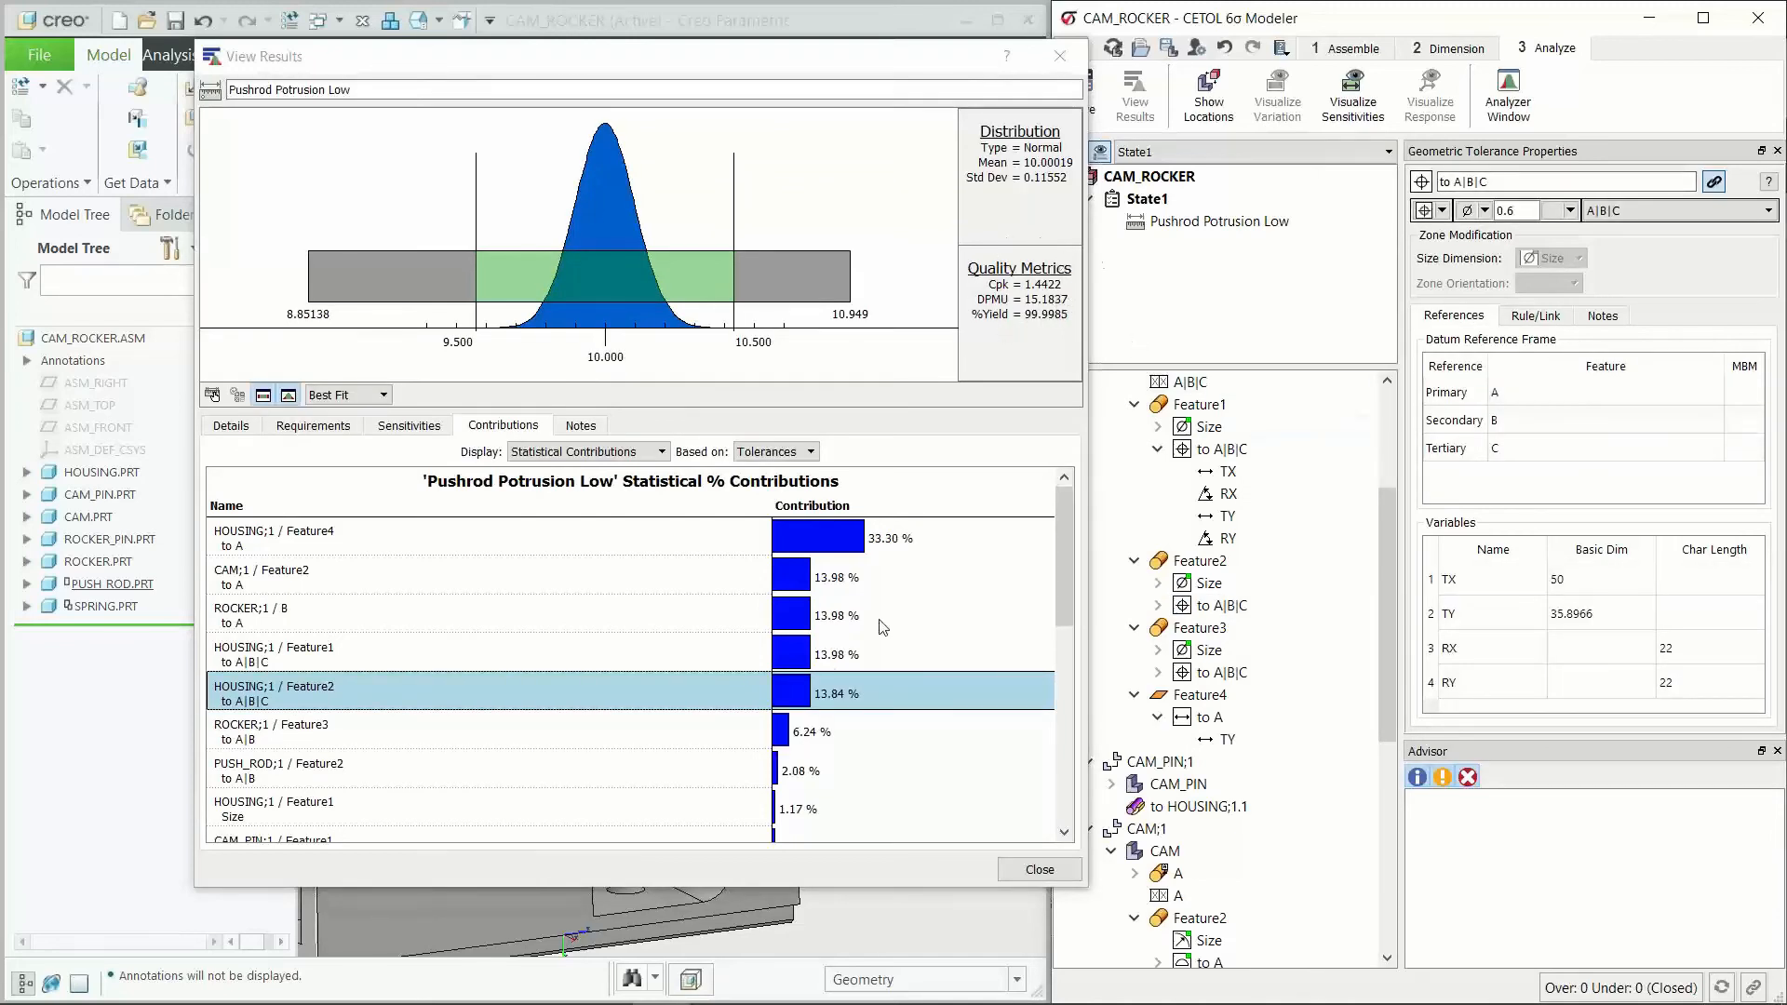
Step: Set the ROCKER;1 / Feature3 profile tolerance to A|B to 0.4
click(831, 739)
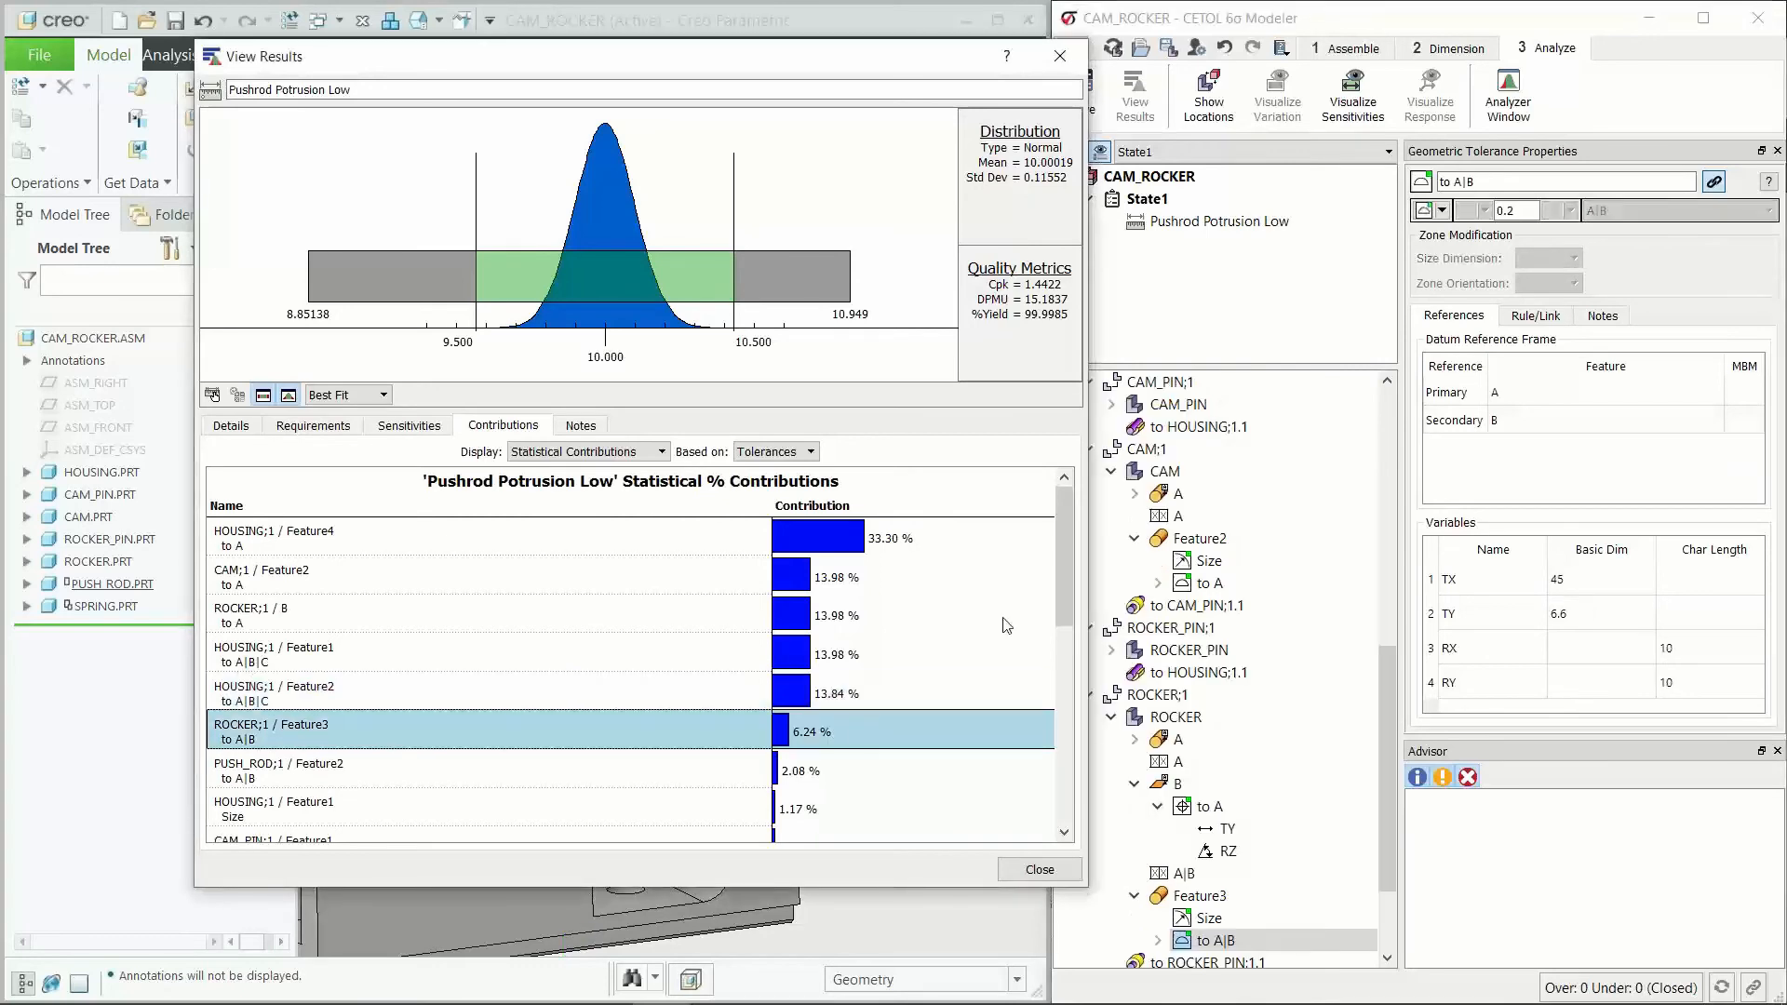
click(1518, 210)
text(0.4)
key(Return)
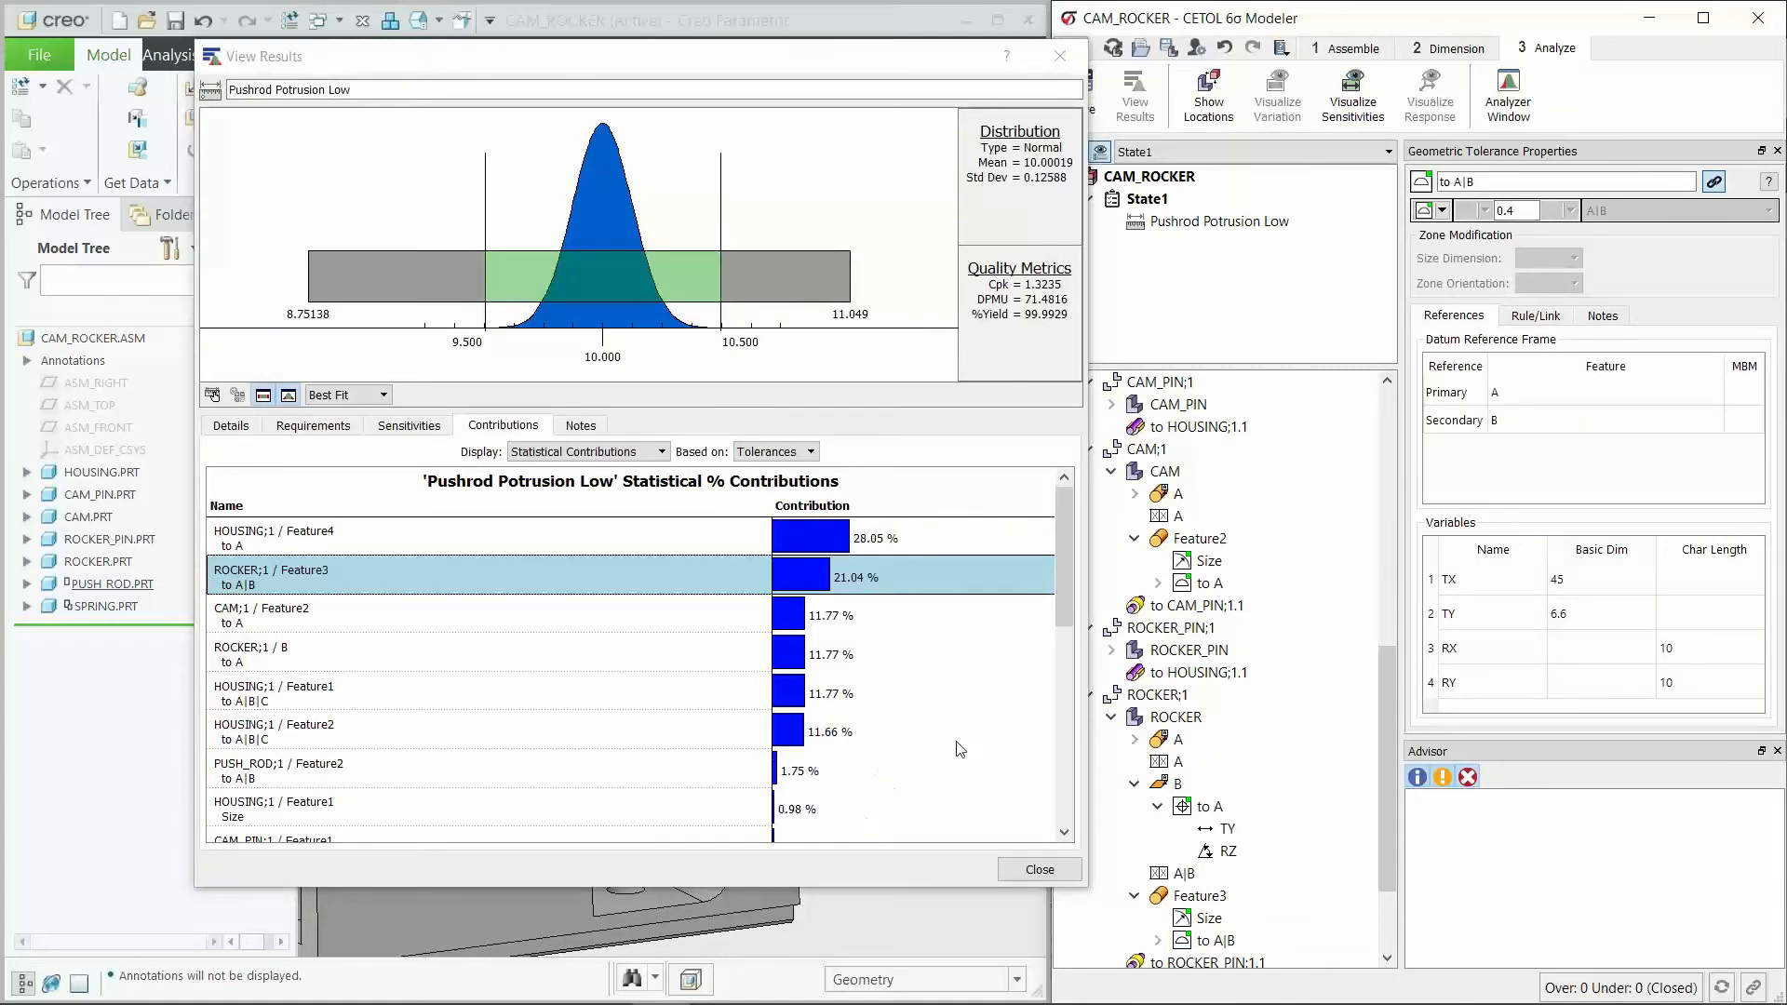
Step: Check the Pushrod Potrusion Low results beside the assembly model, and close the results
click(1062, 537)
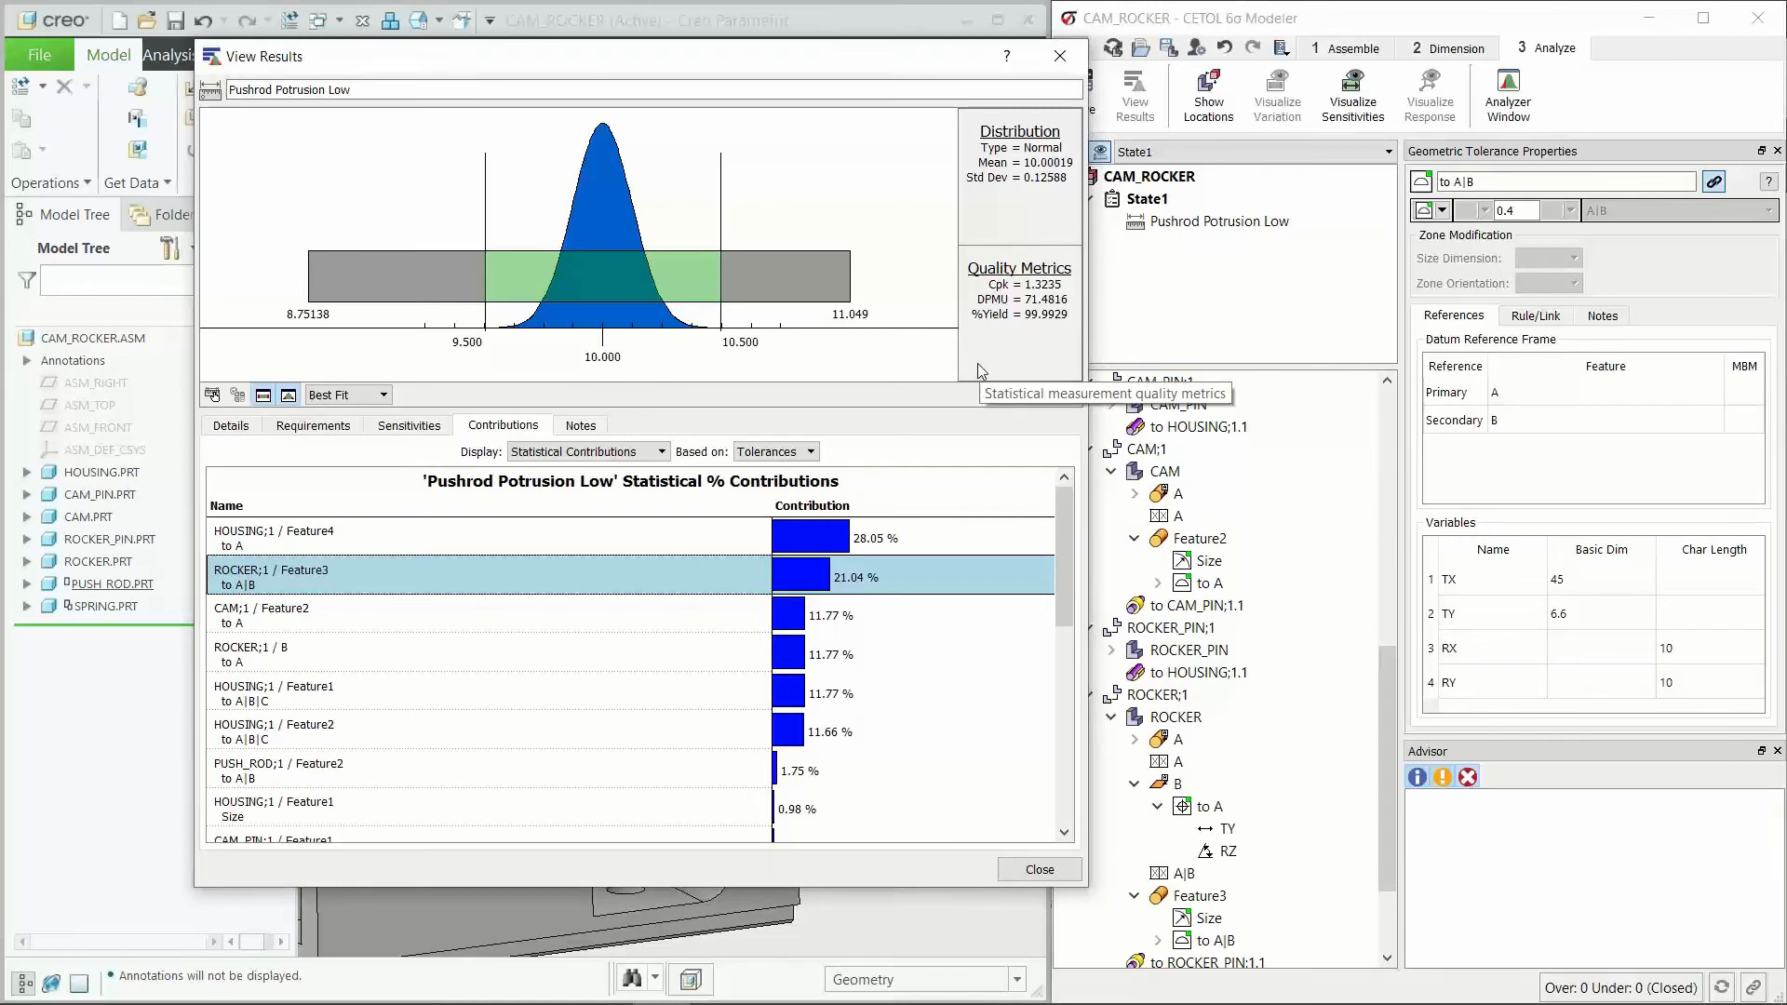
drag(811, 72, 1056, 64)
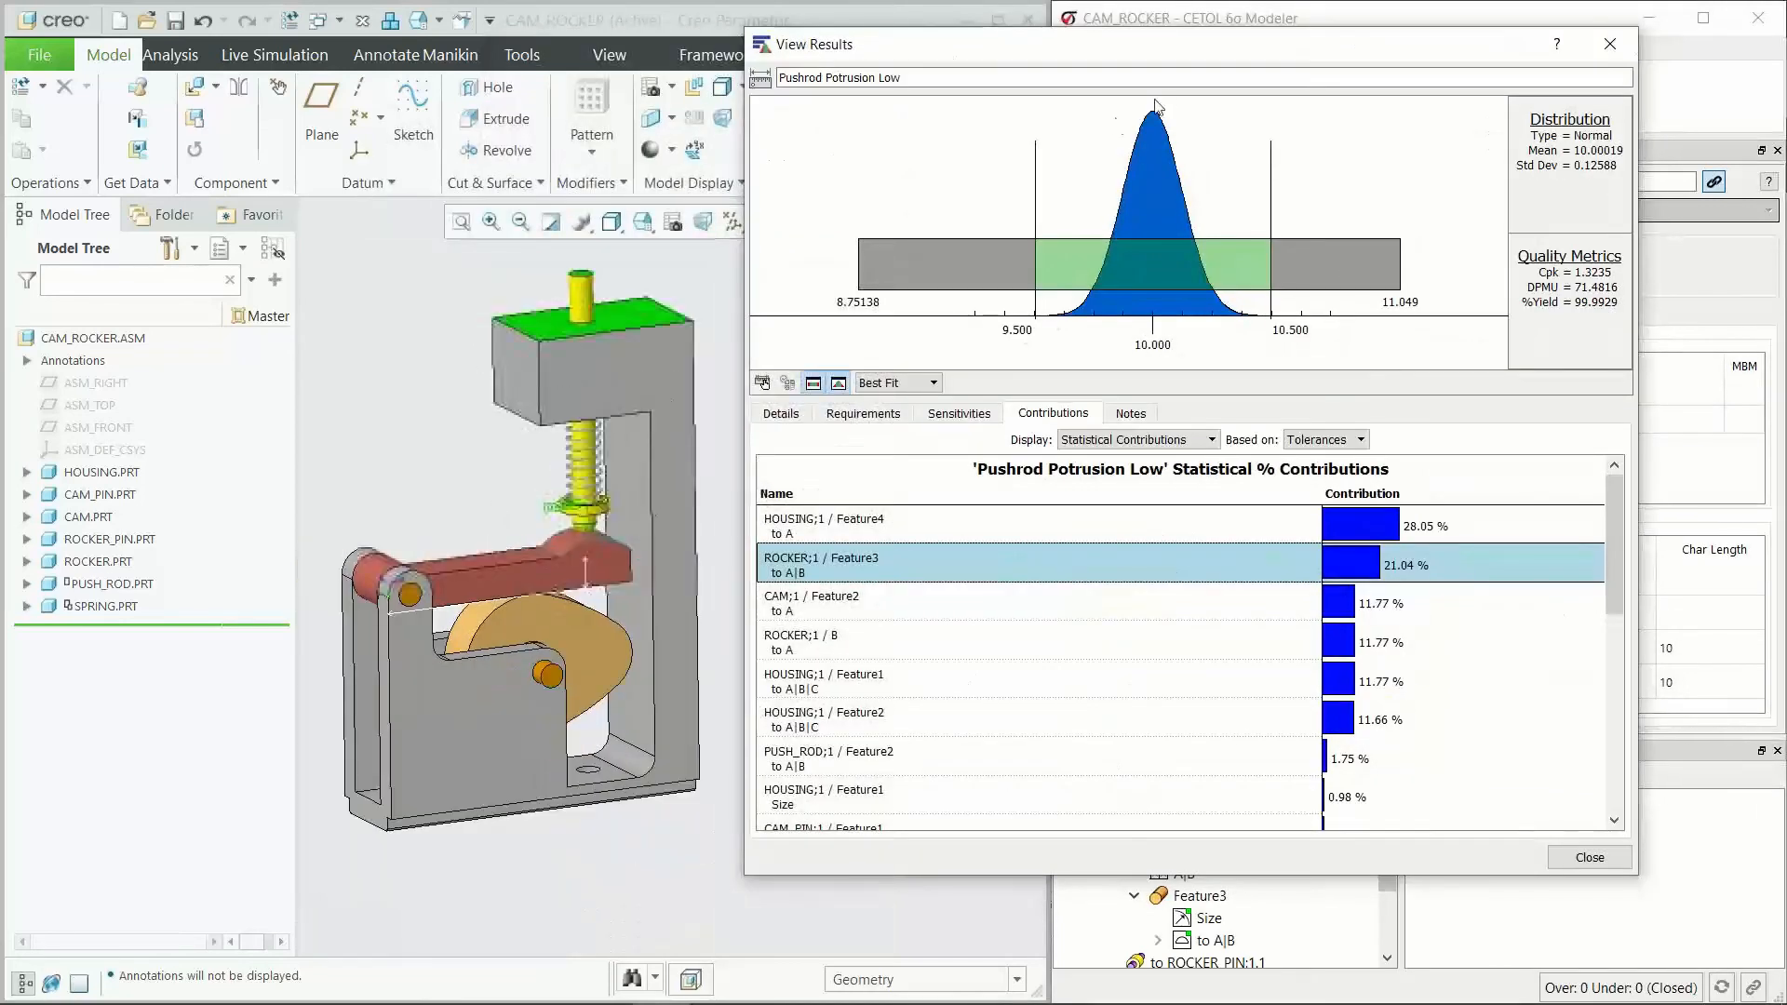
drag(1221, 56, 867, 98)
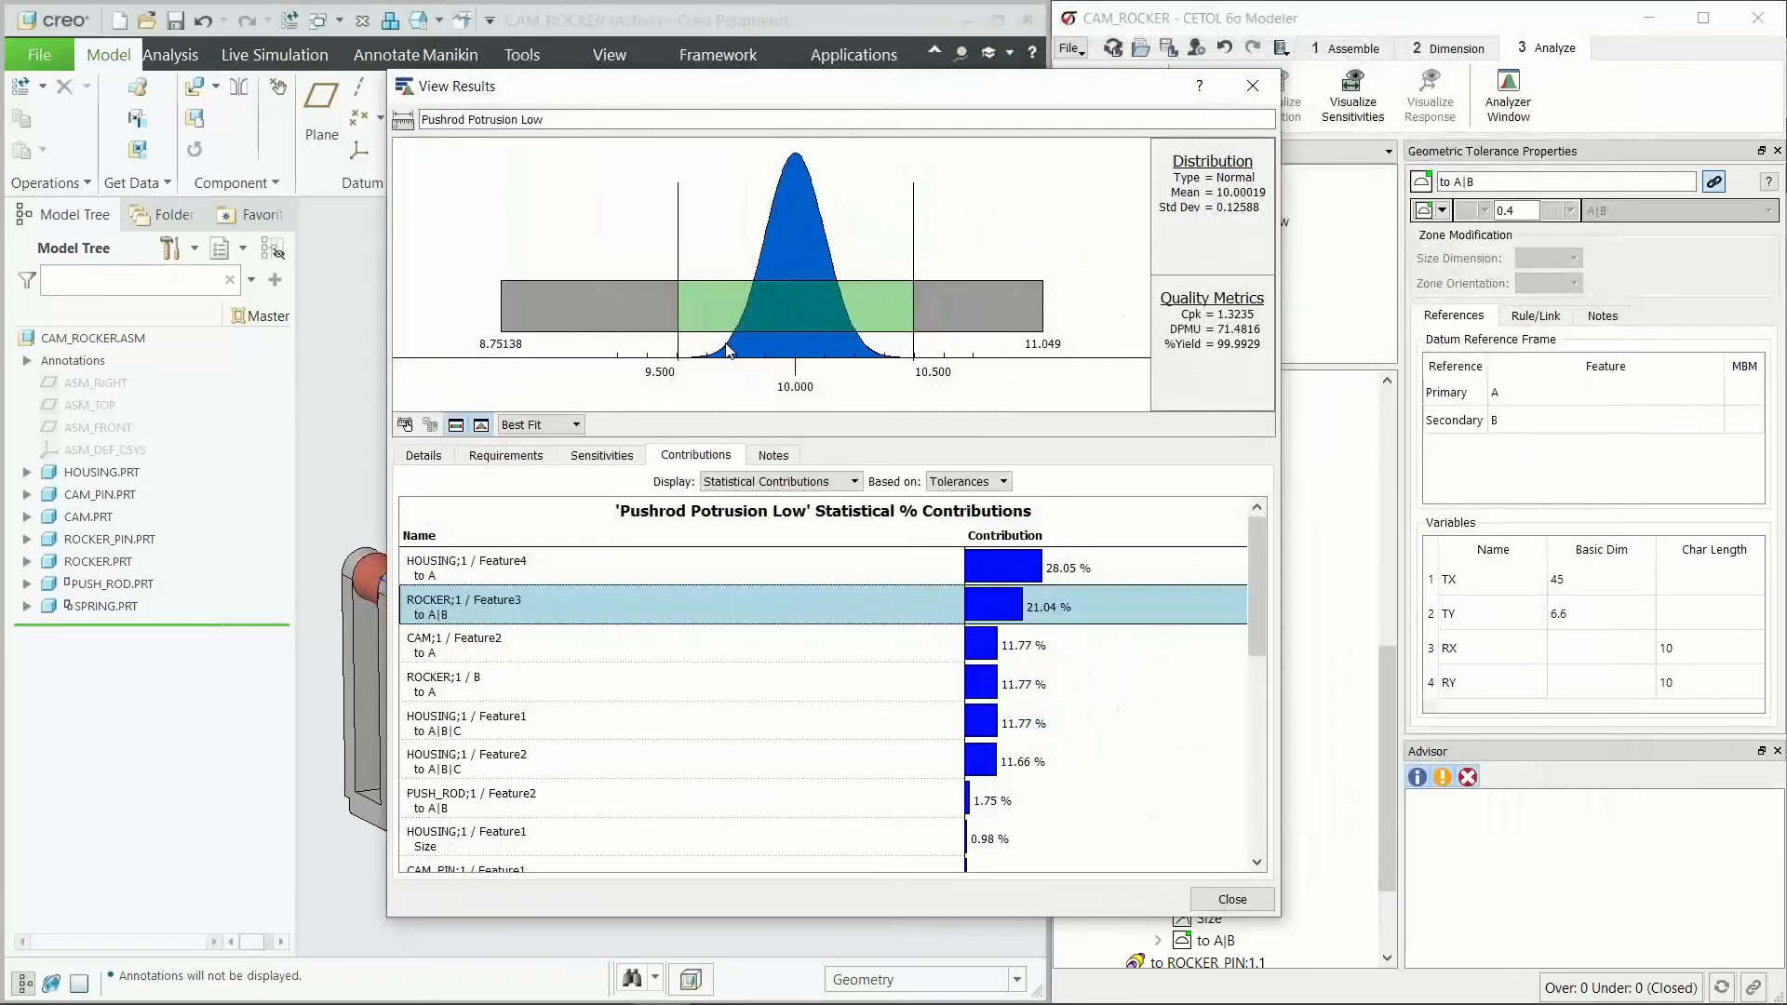
click(1249, 82)
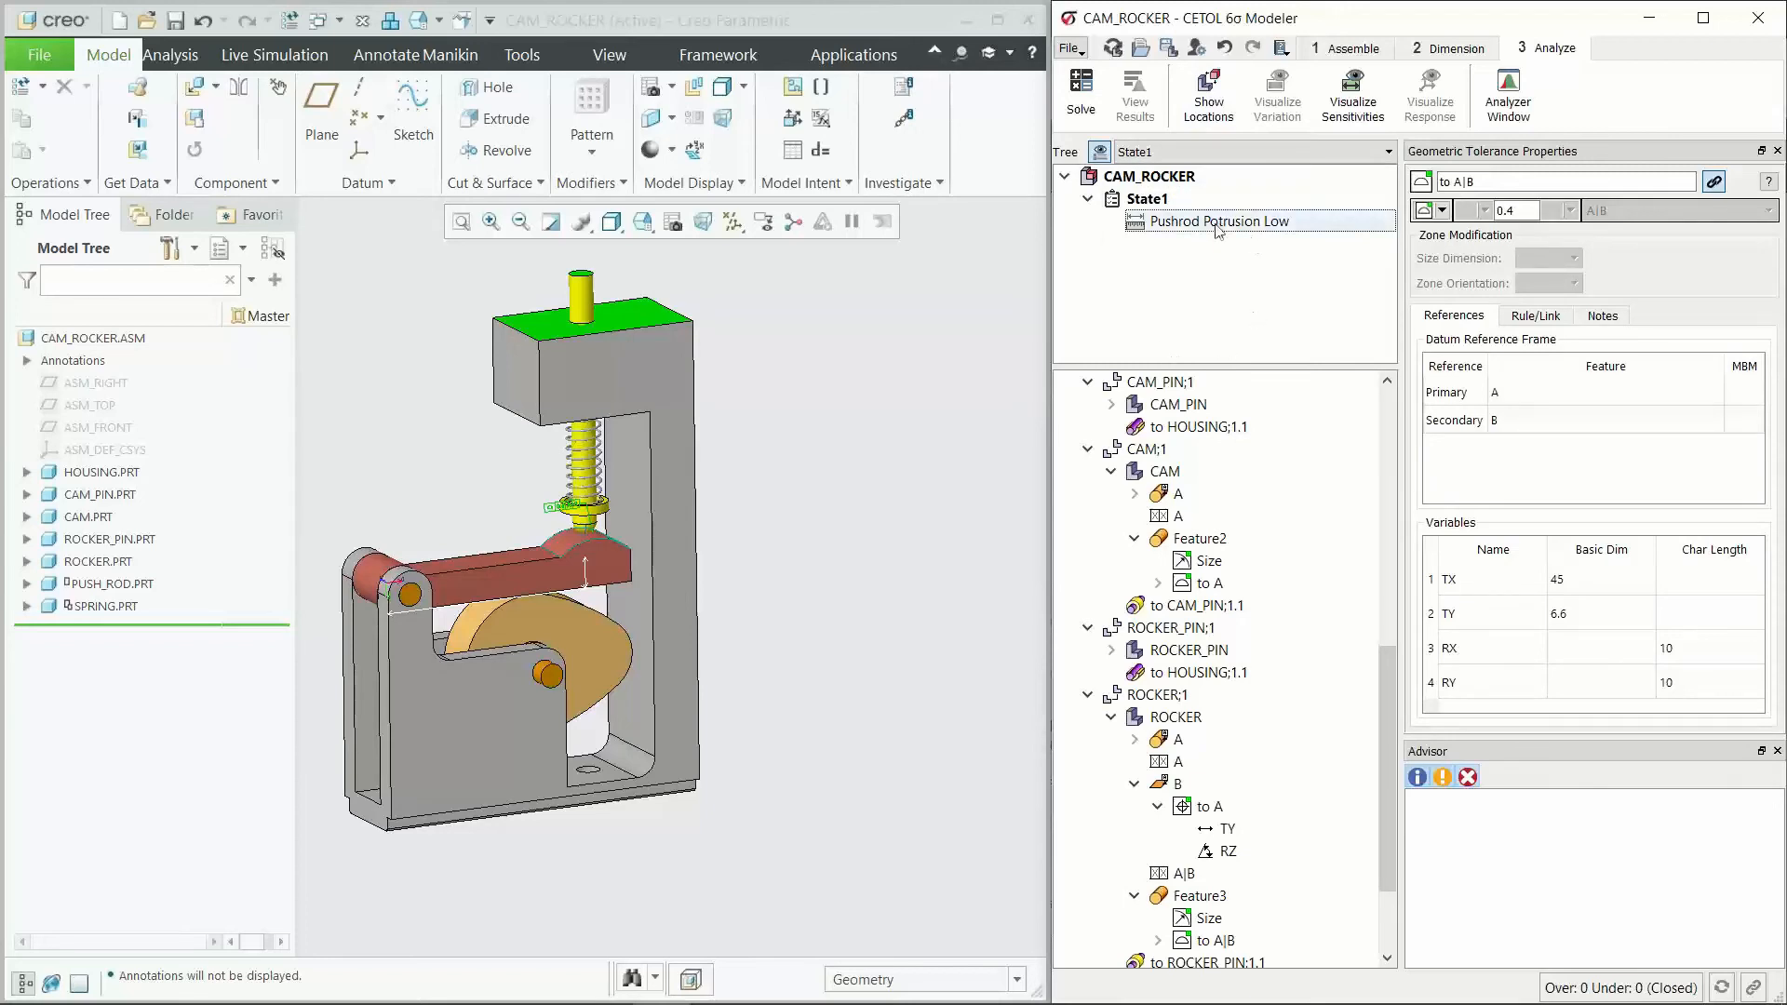
Step: Import the CAMR_Stage_2.cxm analysis model without saving the modified files, and accept the proposed mapping to the CAD parts
click(1070, 48)
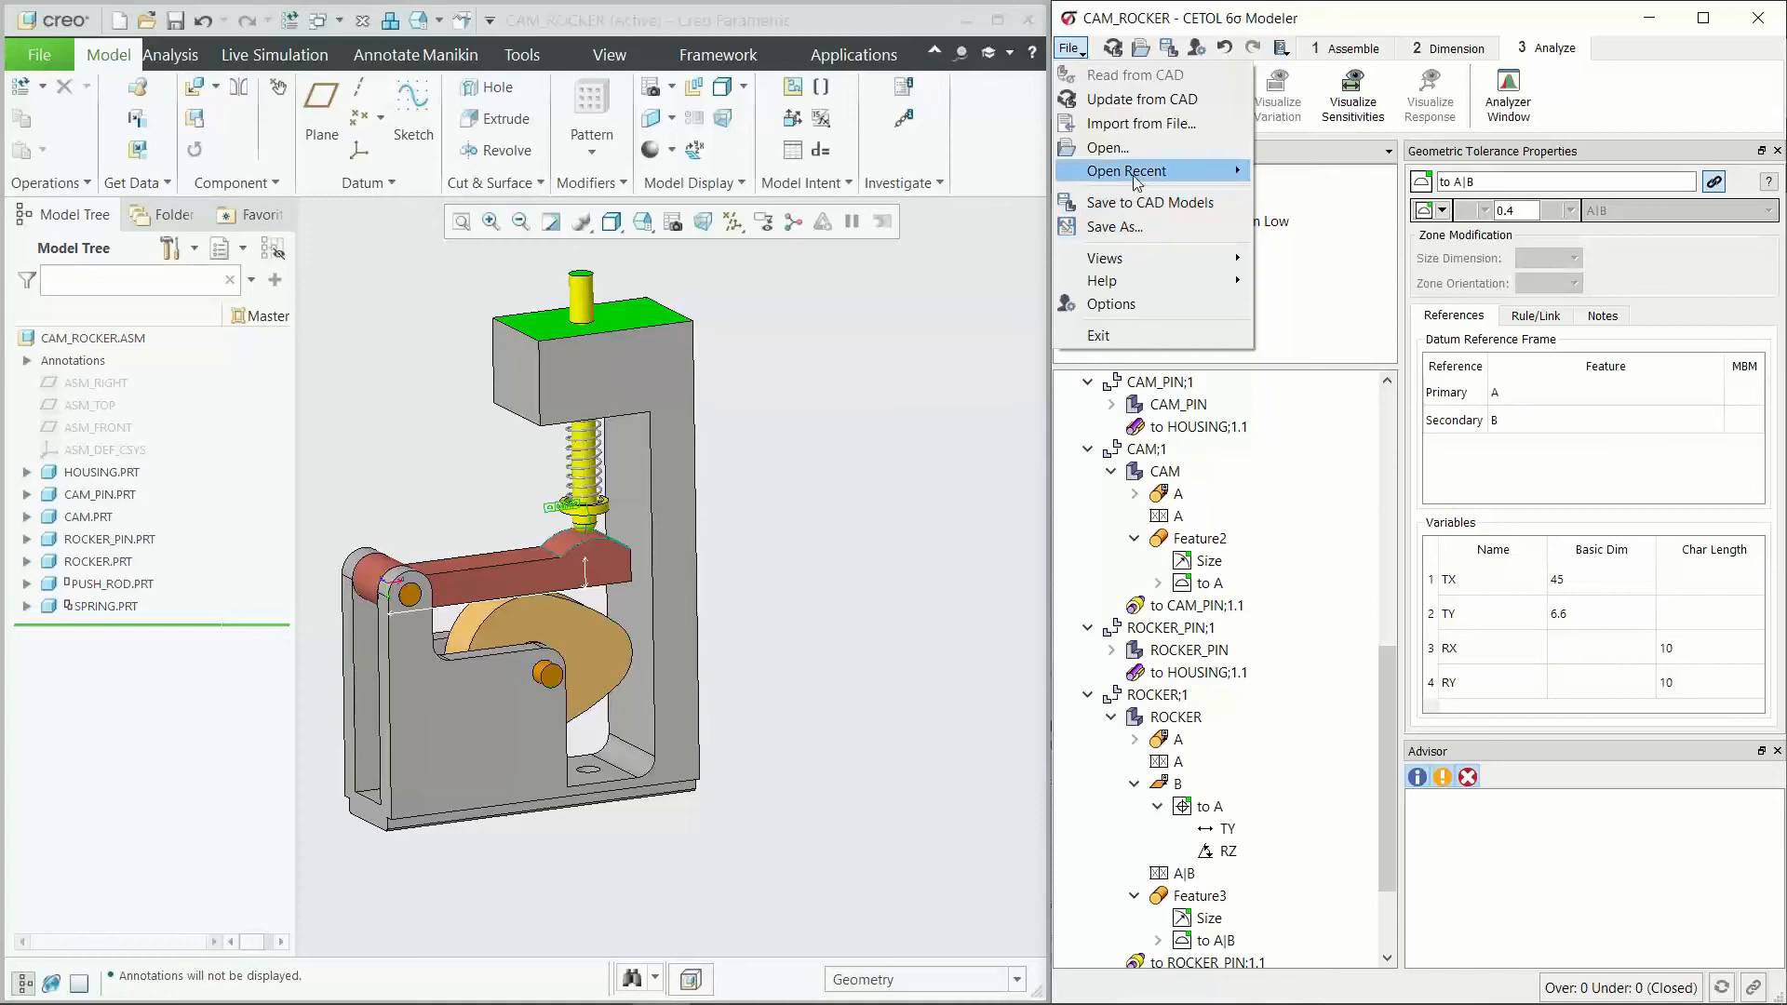
click(1136, 130)
click(1303, 458)
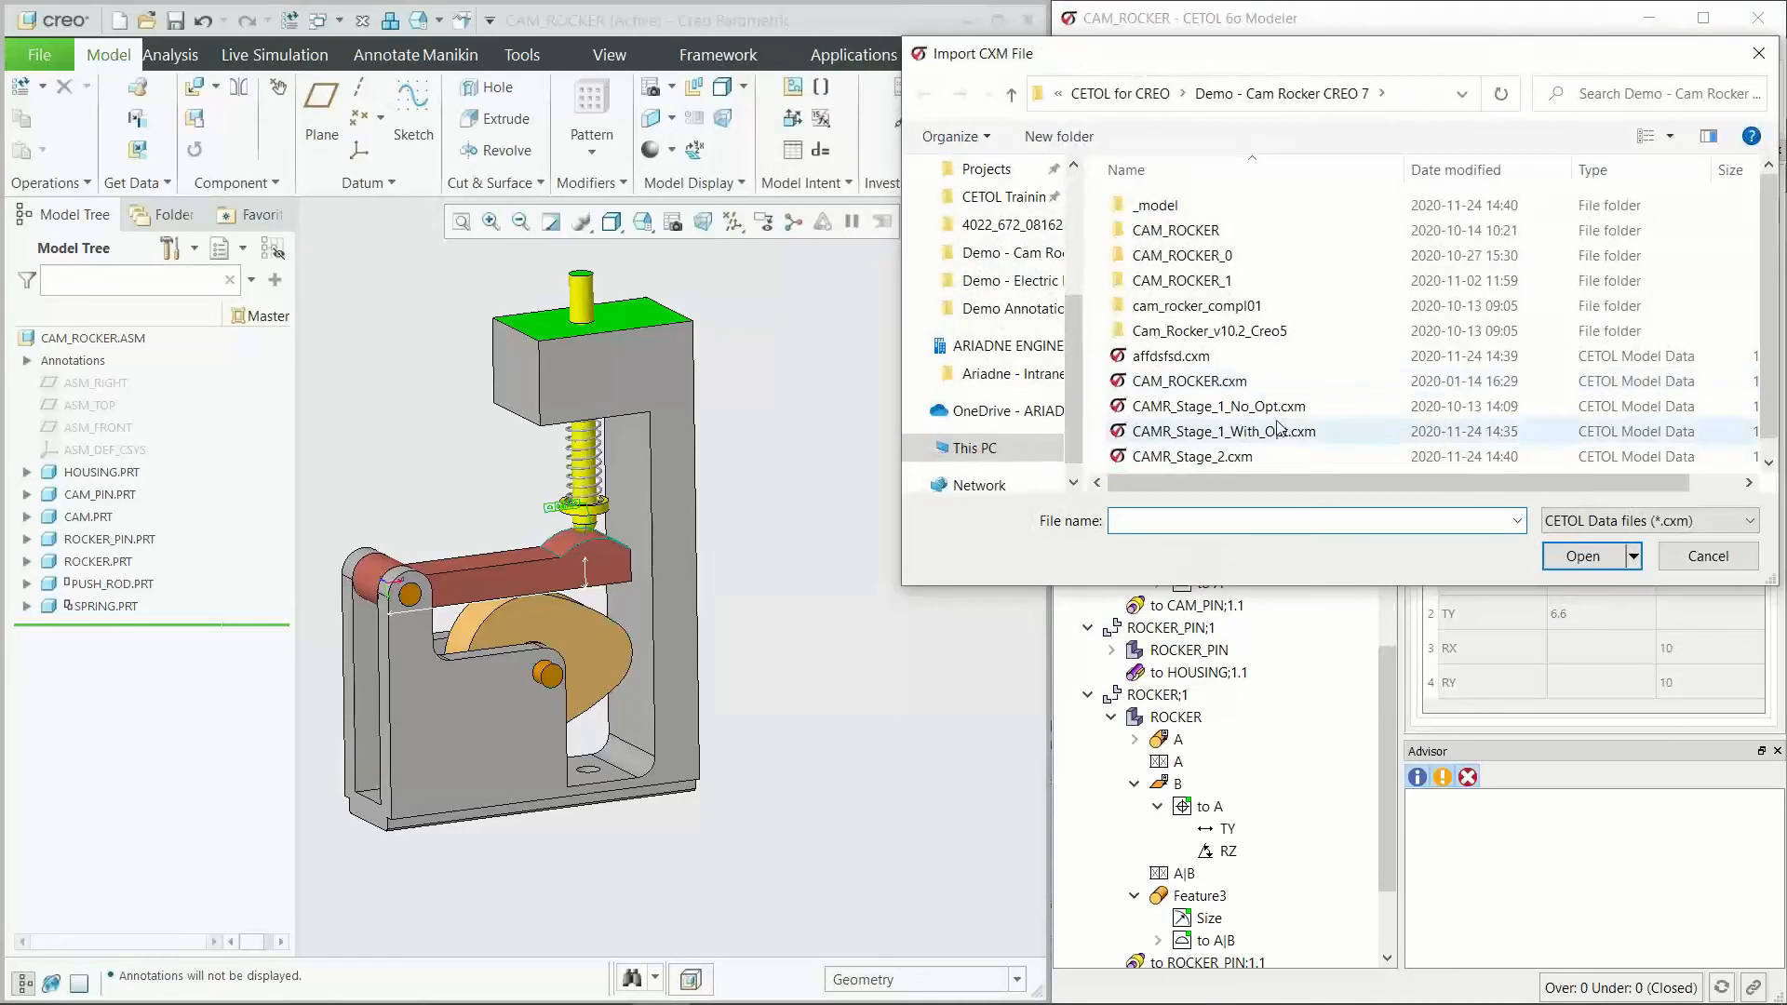
scroll(1313, 465, down, 1)
click(1583, 555)
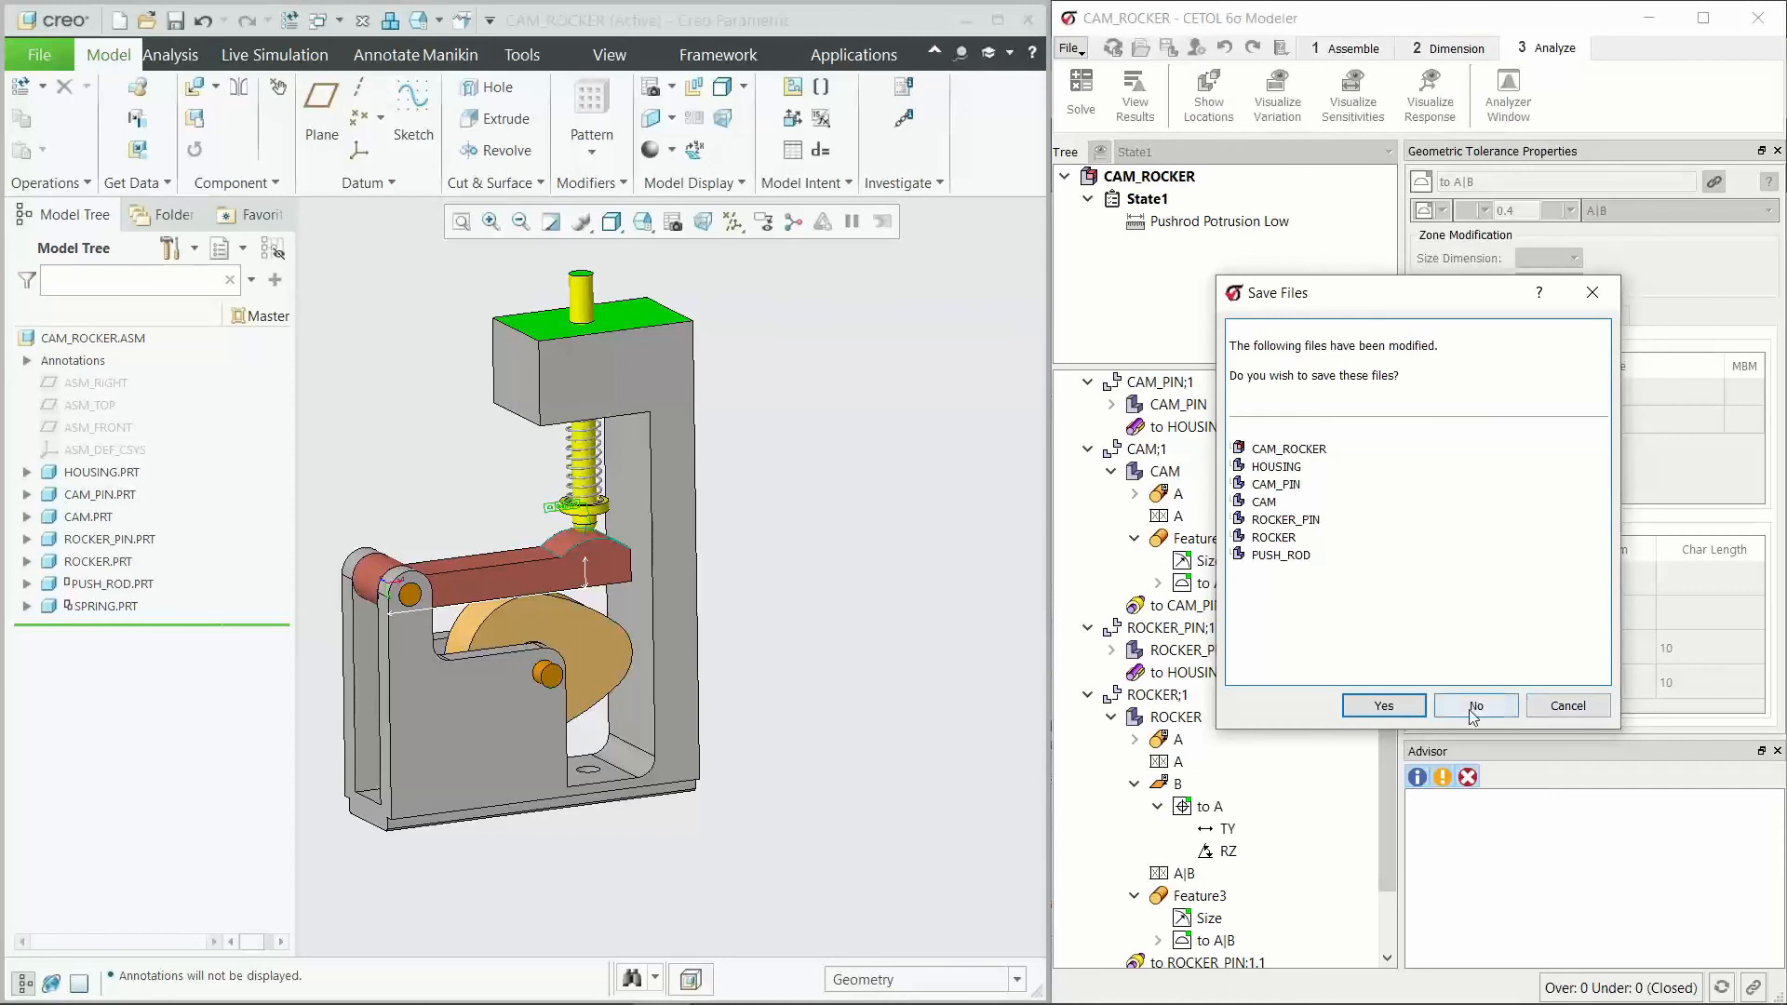
click(1476, 710)
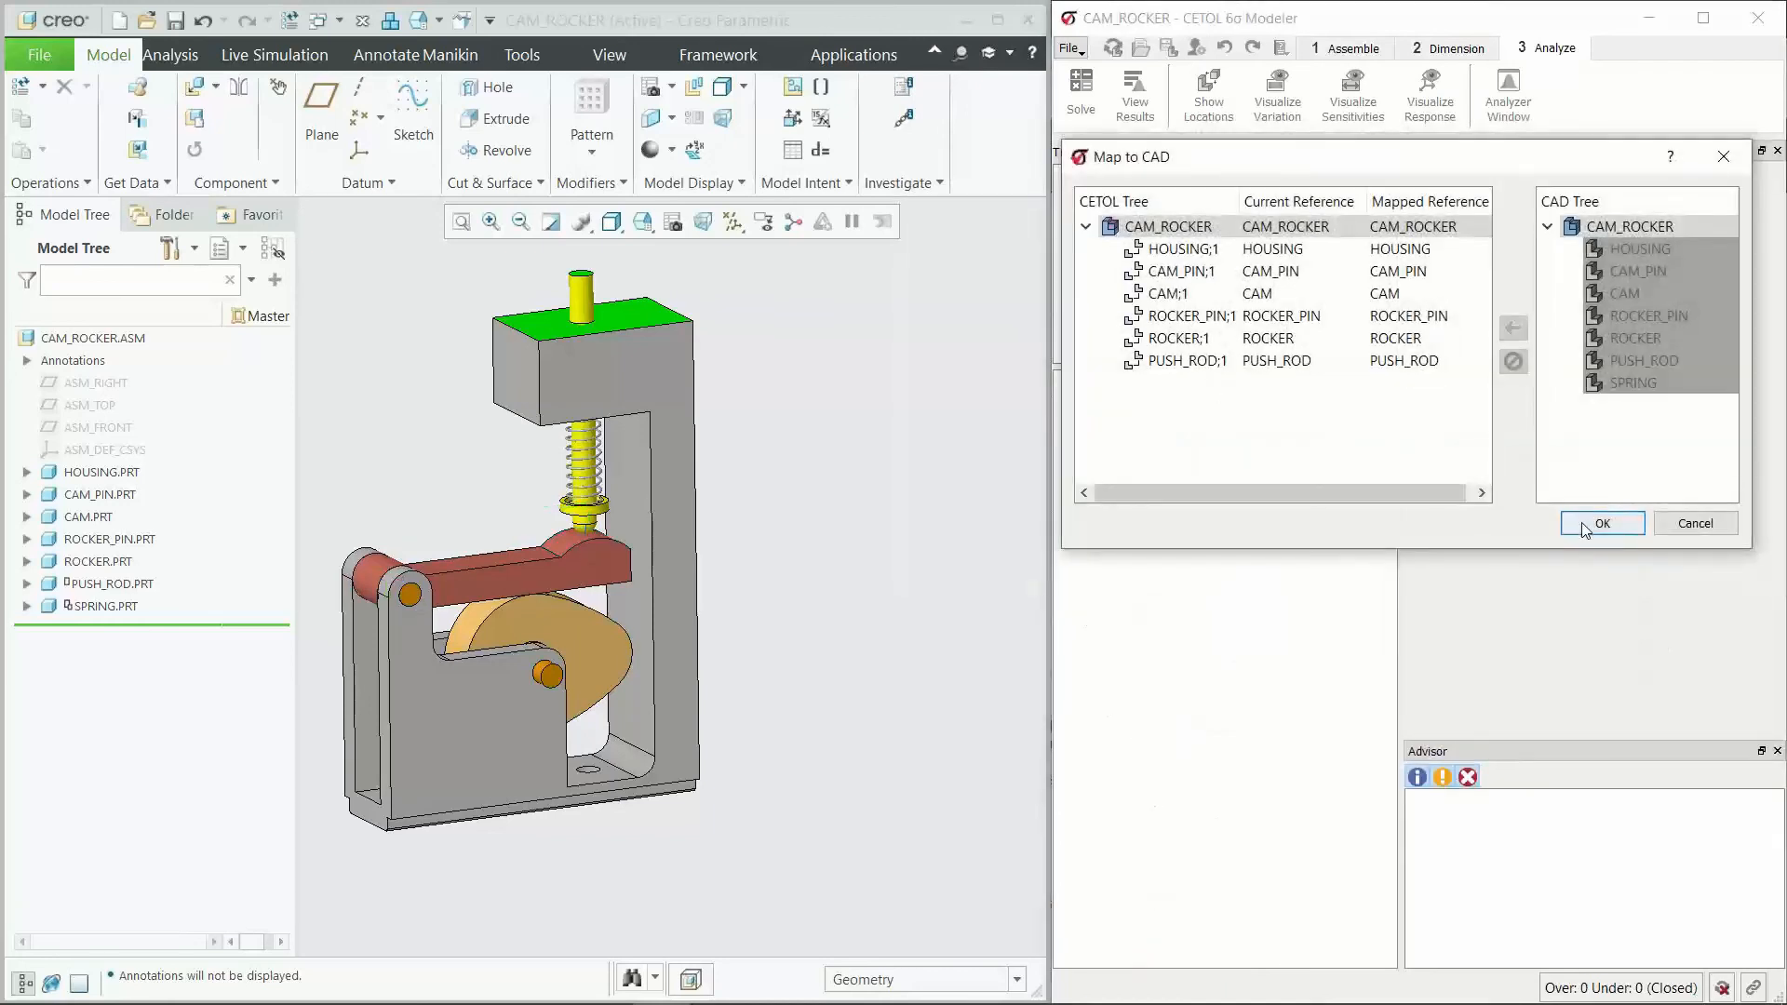
click(1599, 523)
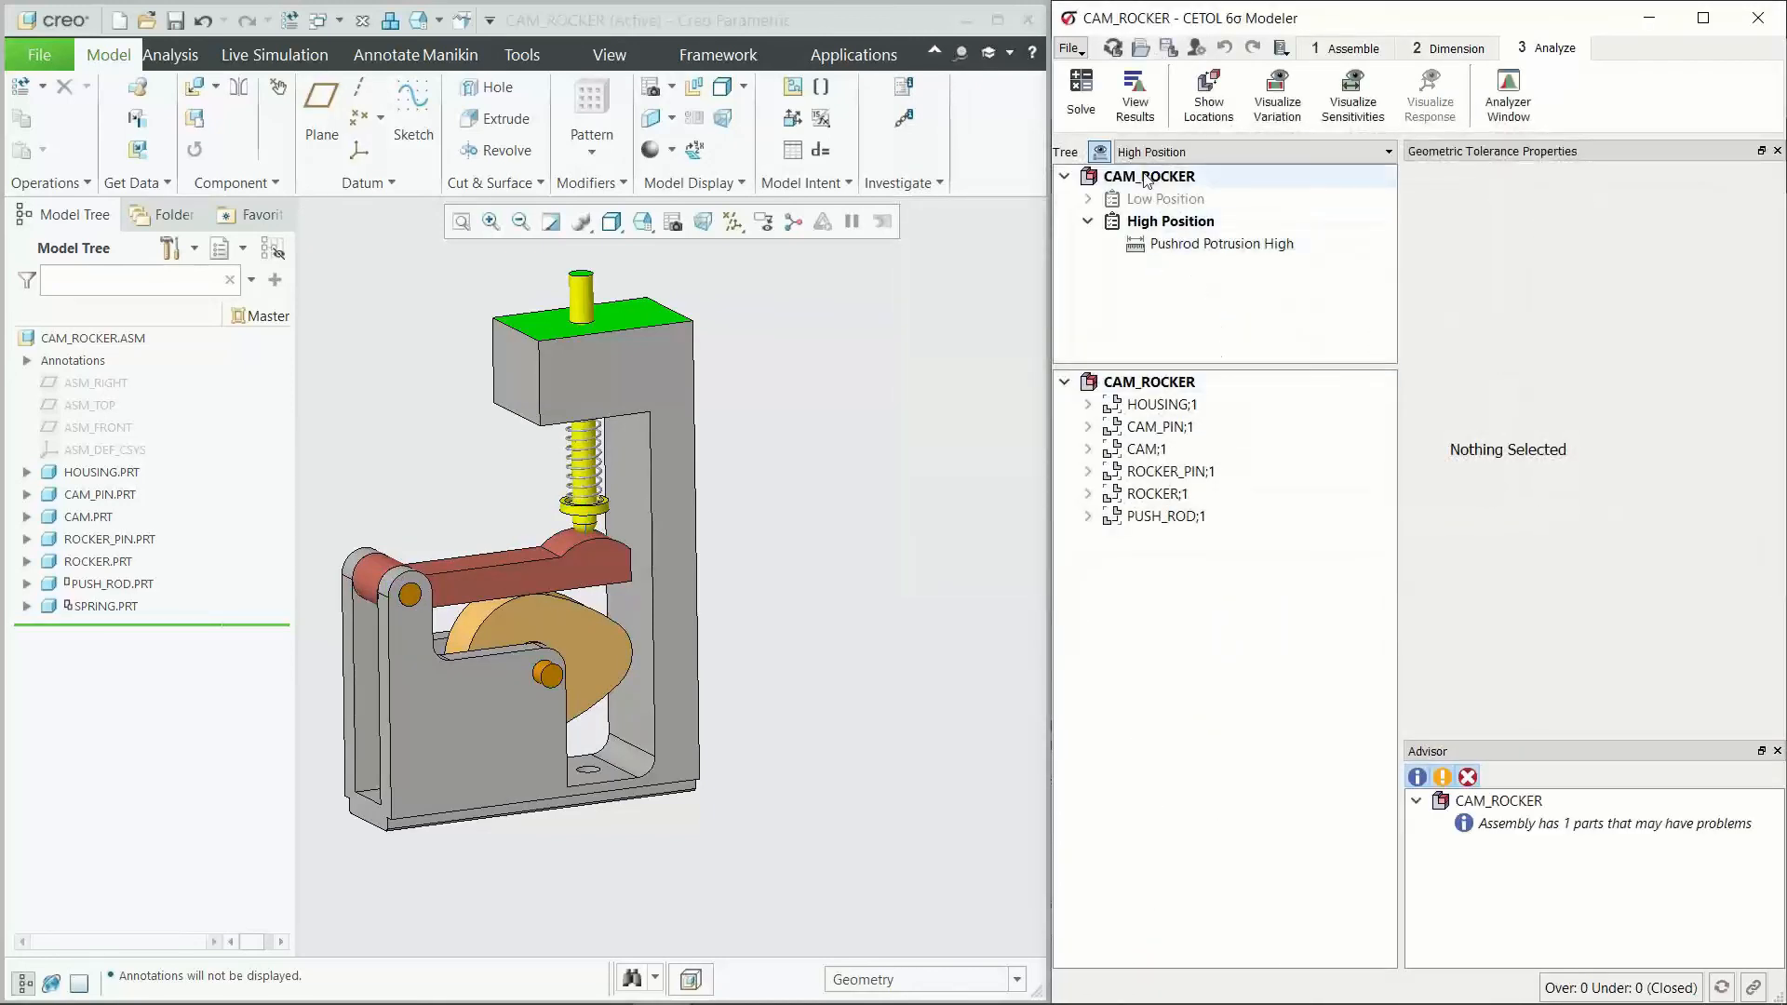
Step: Activate the Low Position state and return to High Position, preview the High Position part locations in the CAD model, and close the preview
double_click(1159, 198)
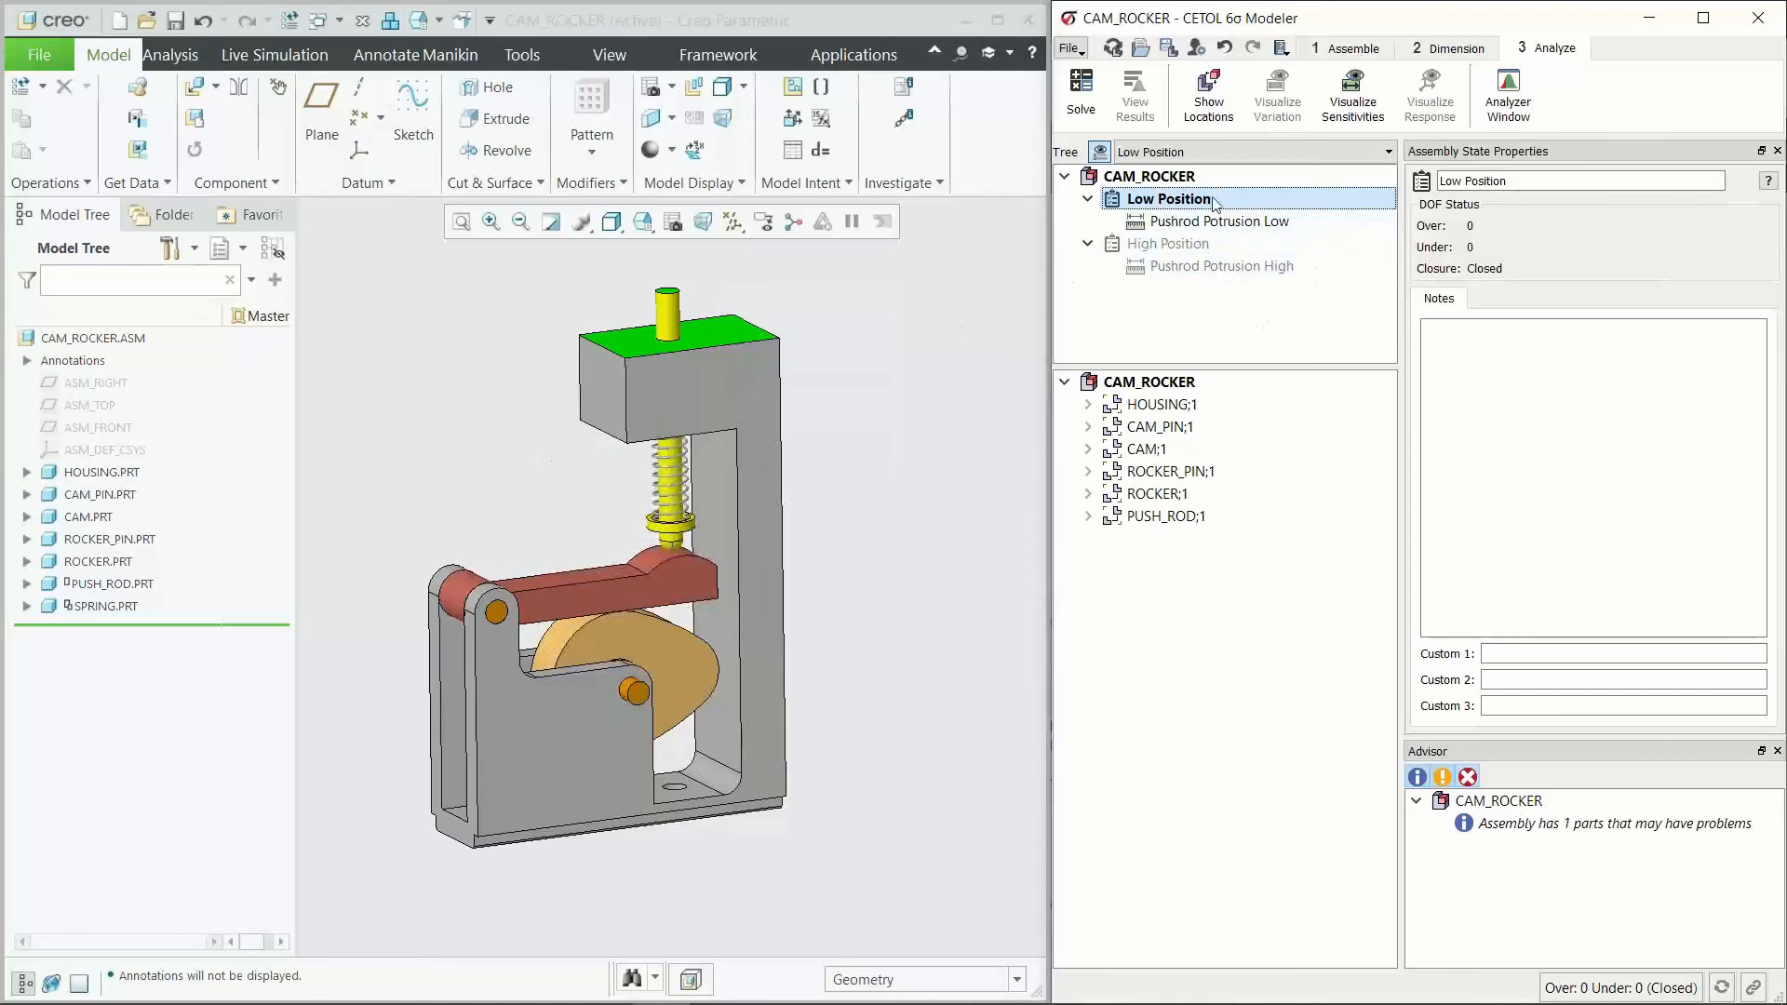
double_click(1190, 245)
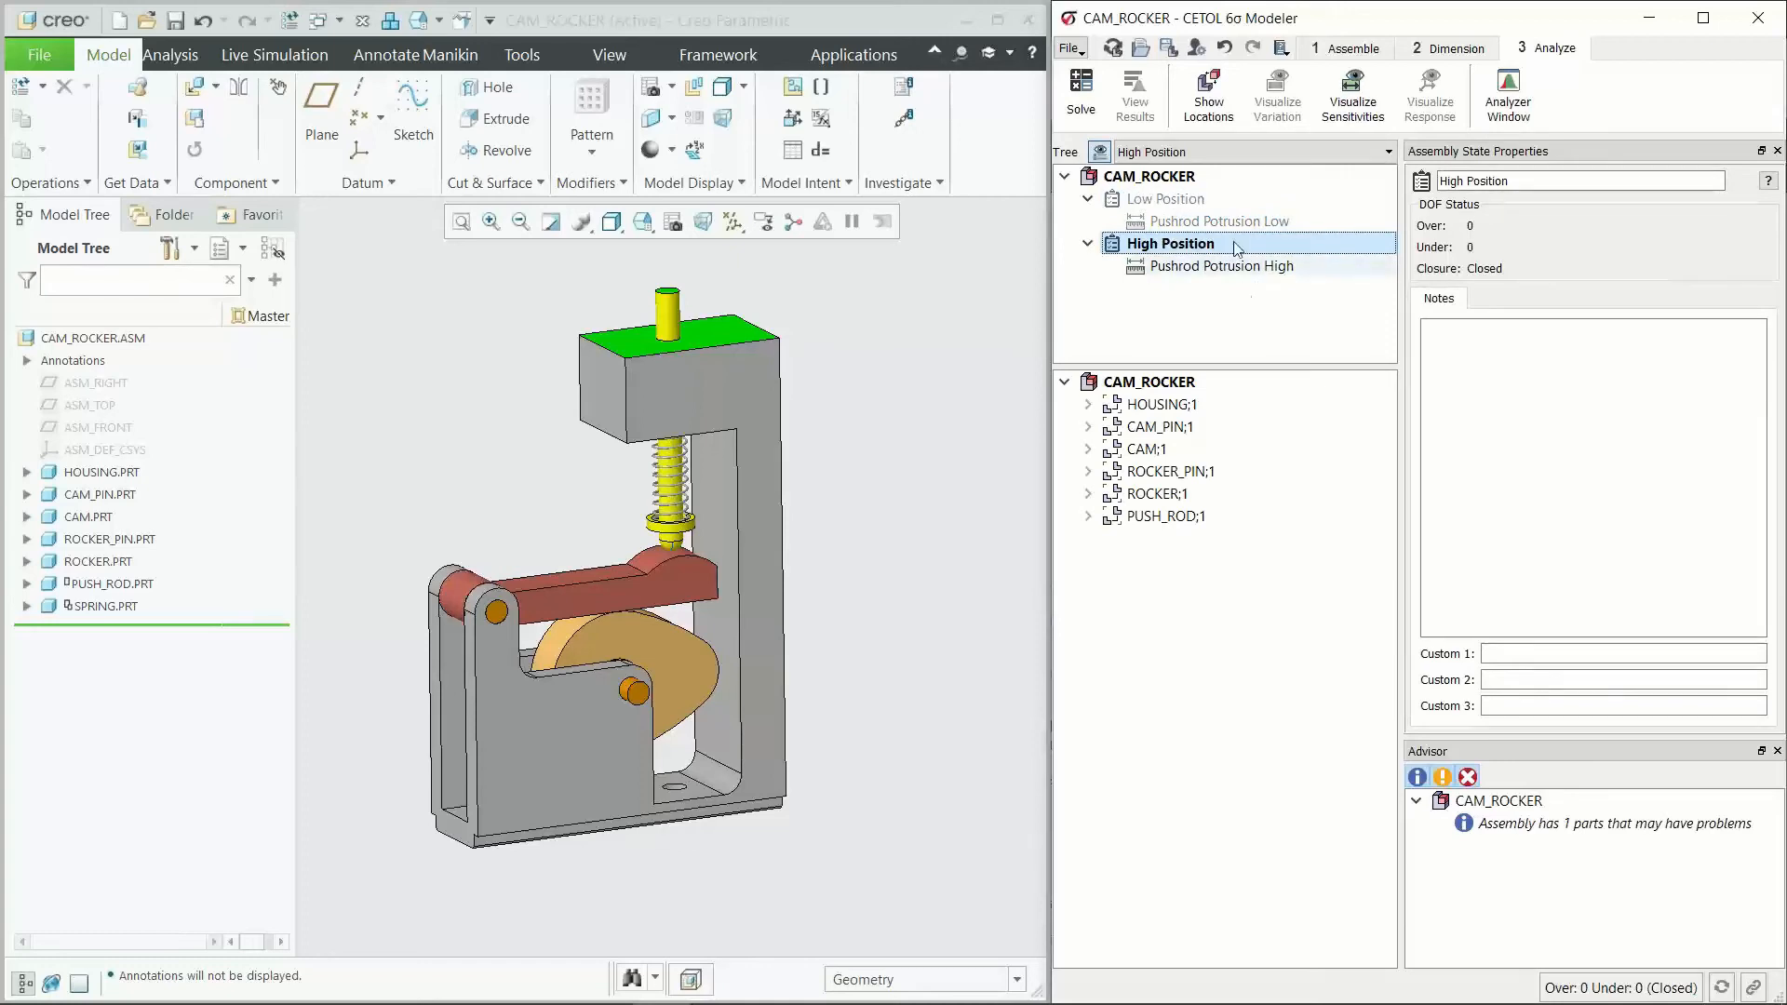
click(1212, 97)
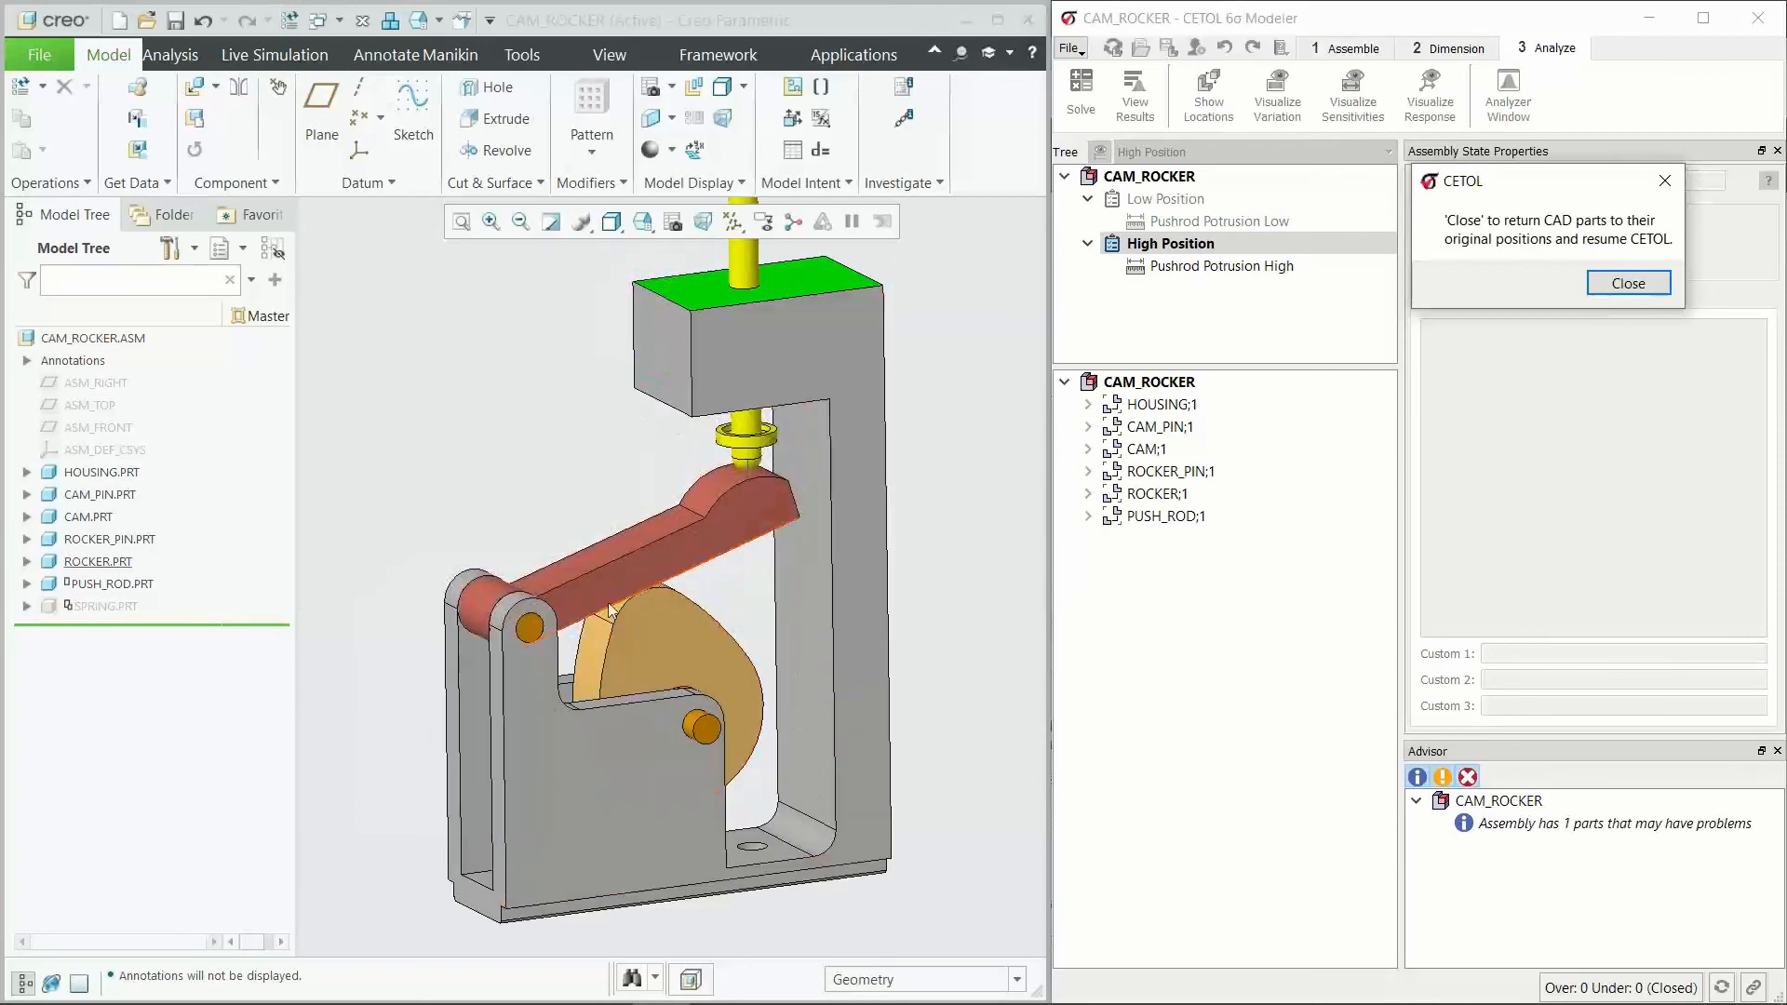
scroll(691, 567, up, 3)
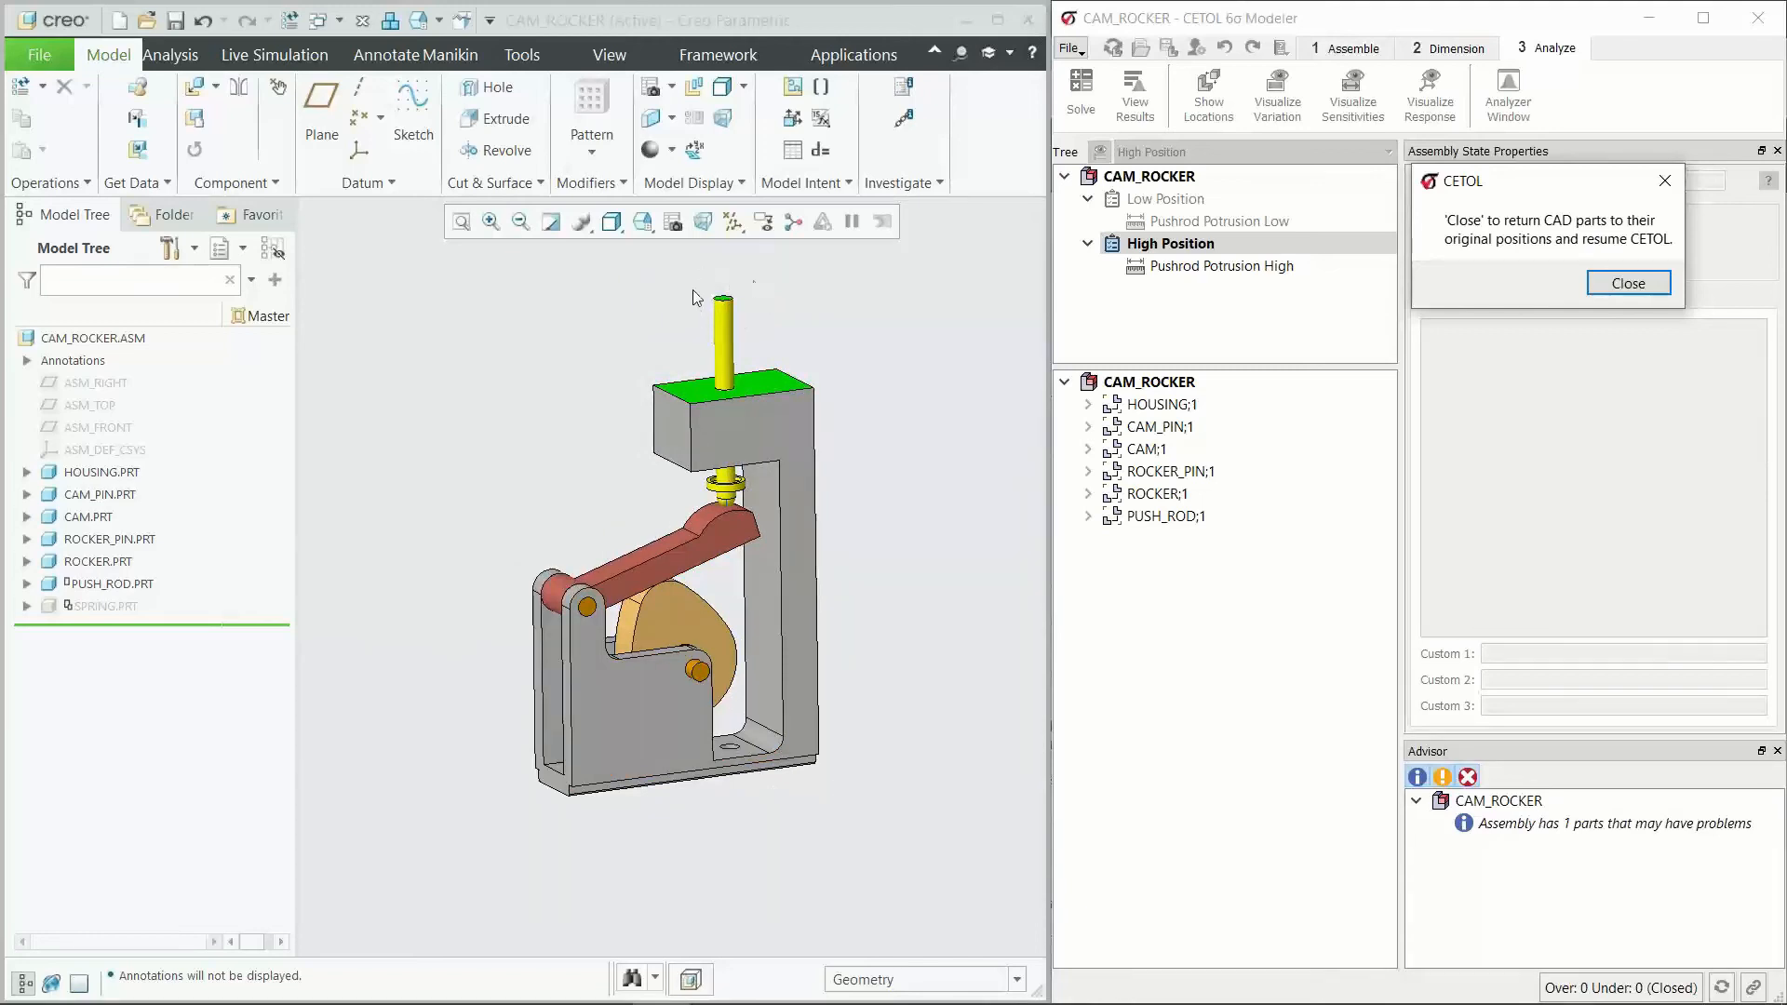
click(1627, 284)
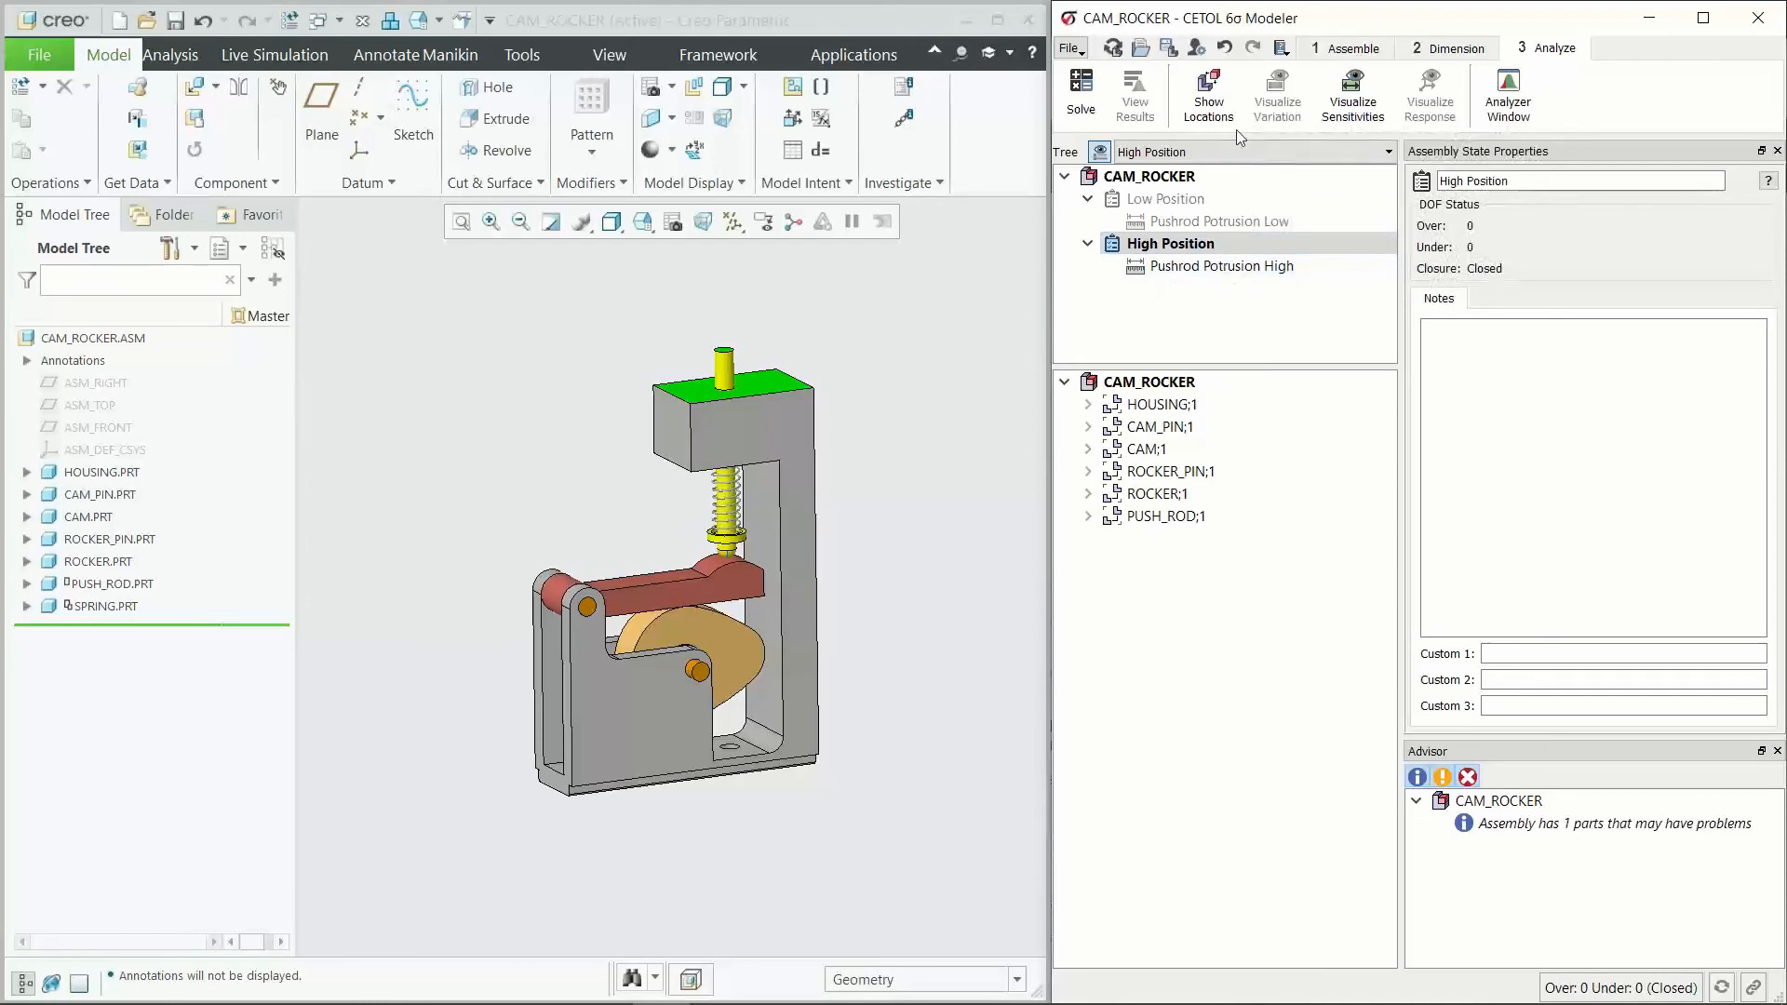
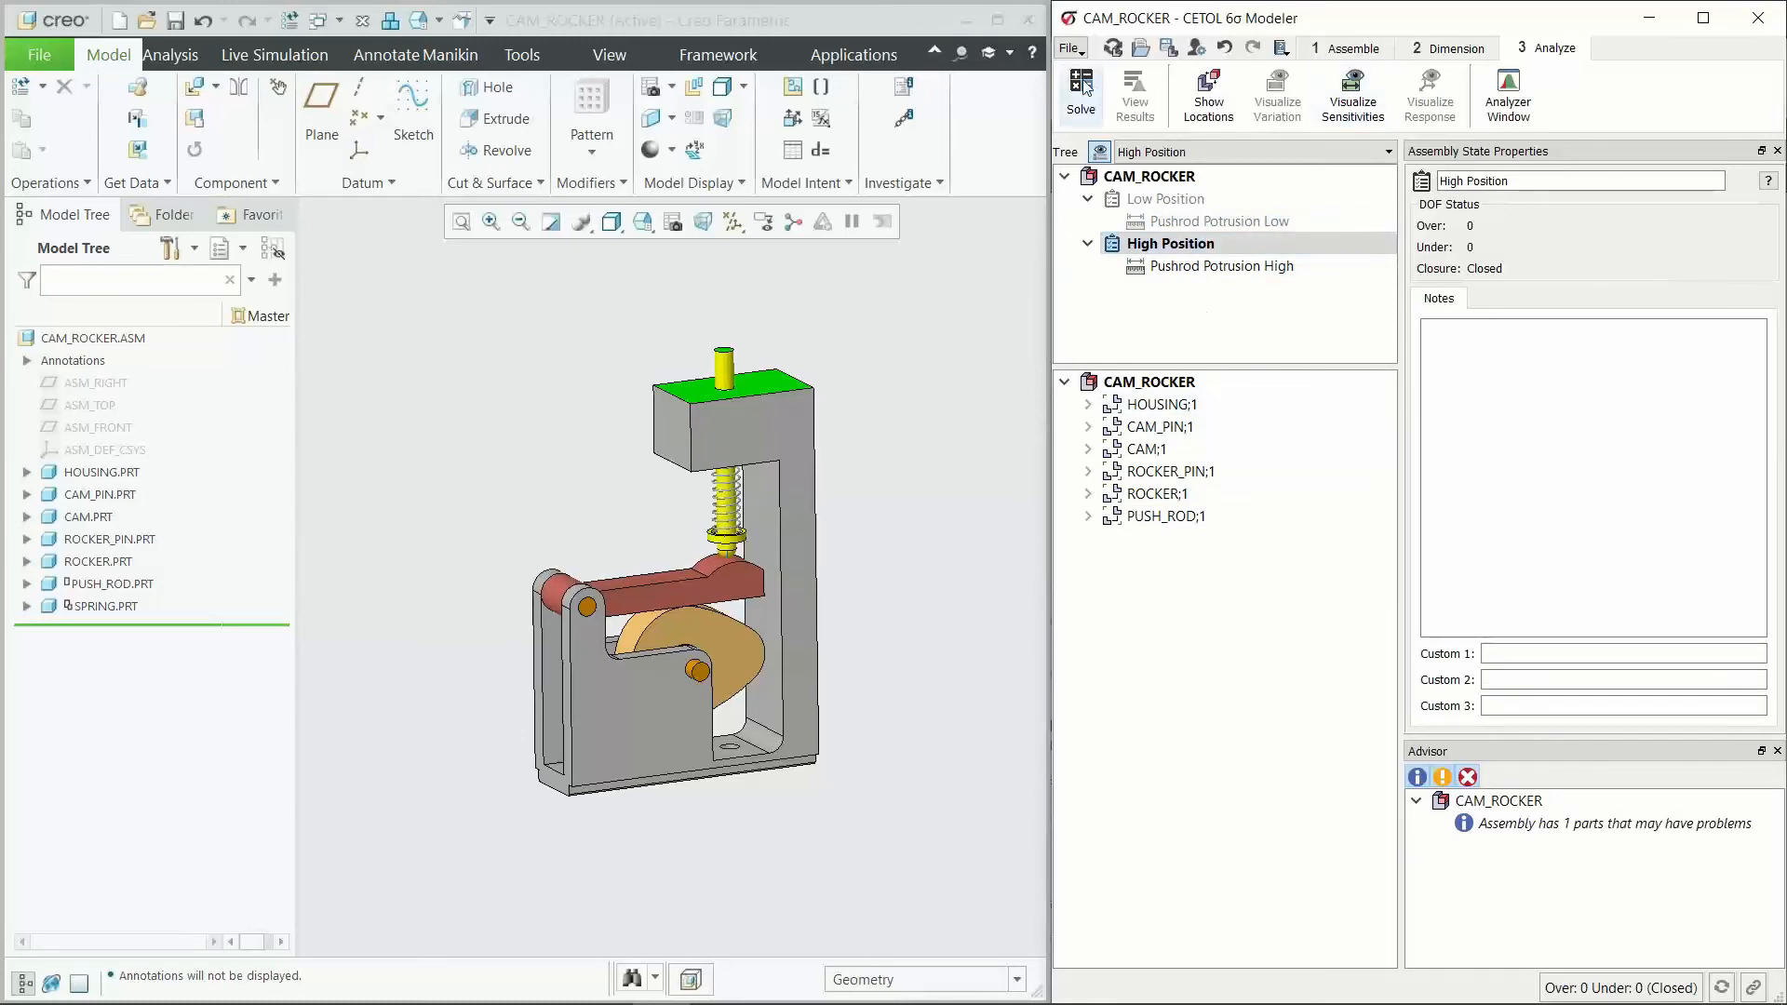
click(1082, 49)
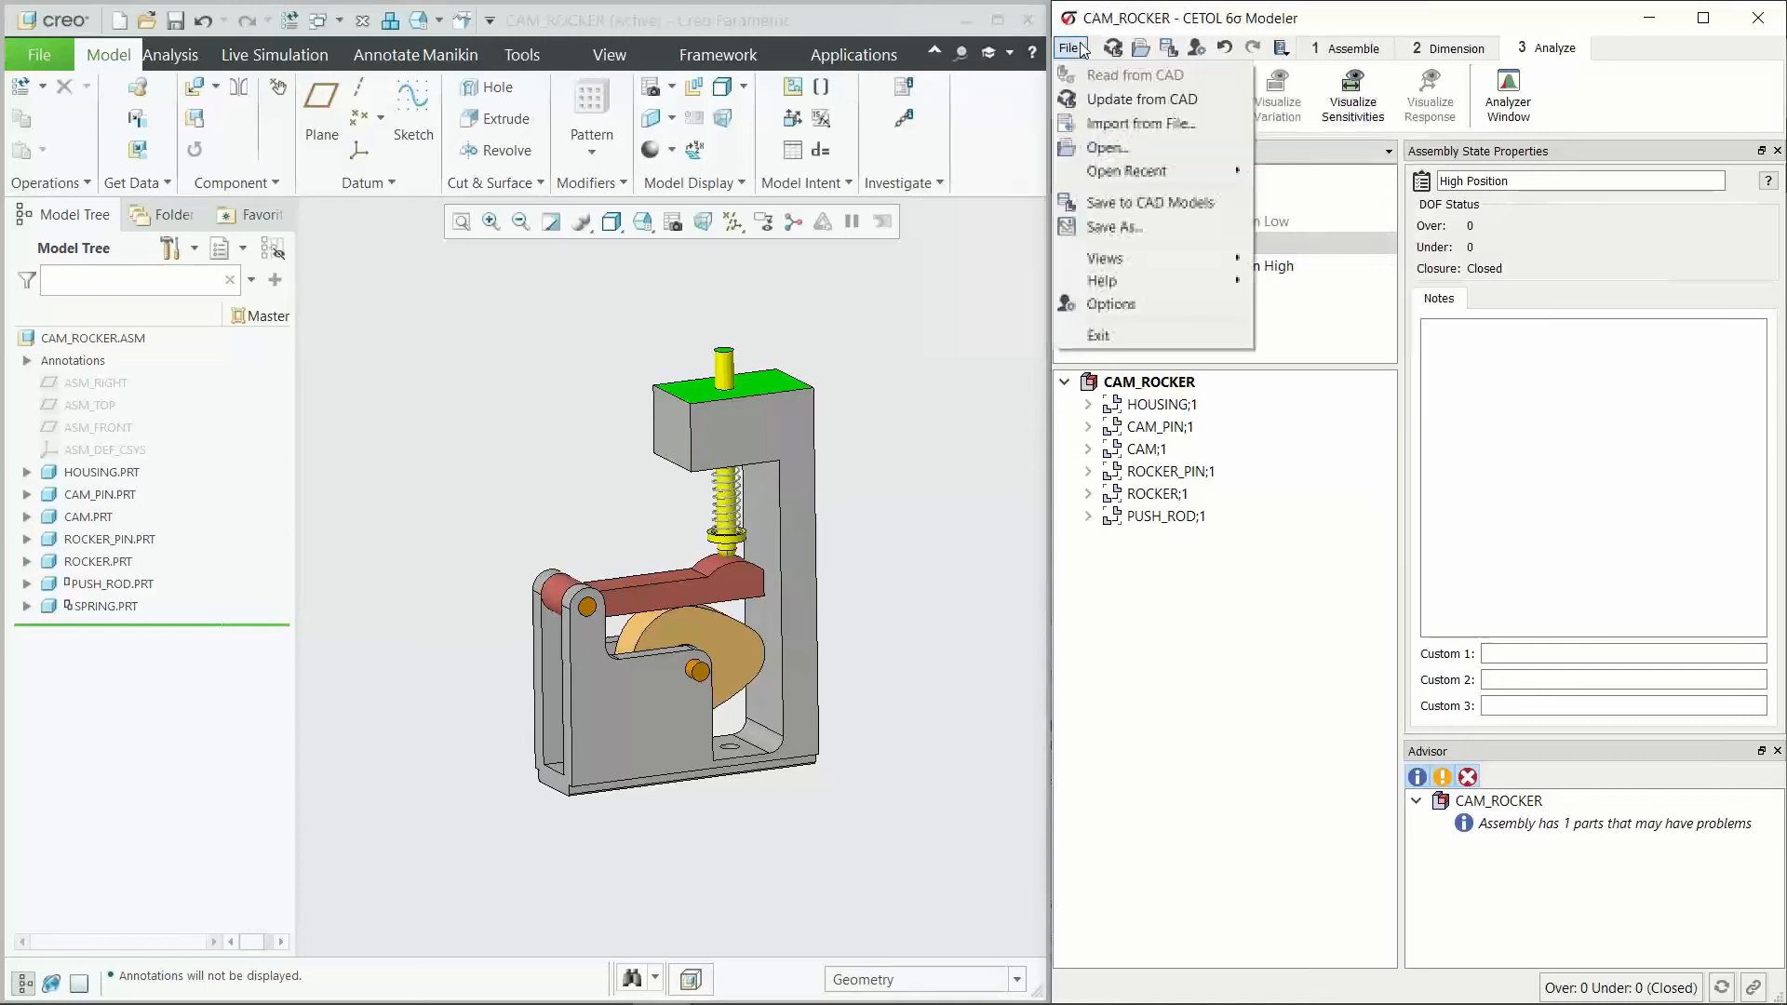
click(1340, 19)
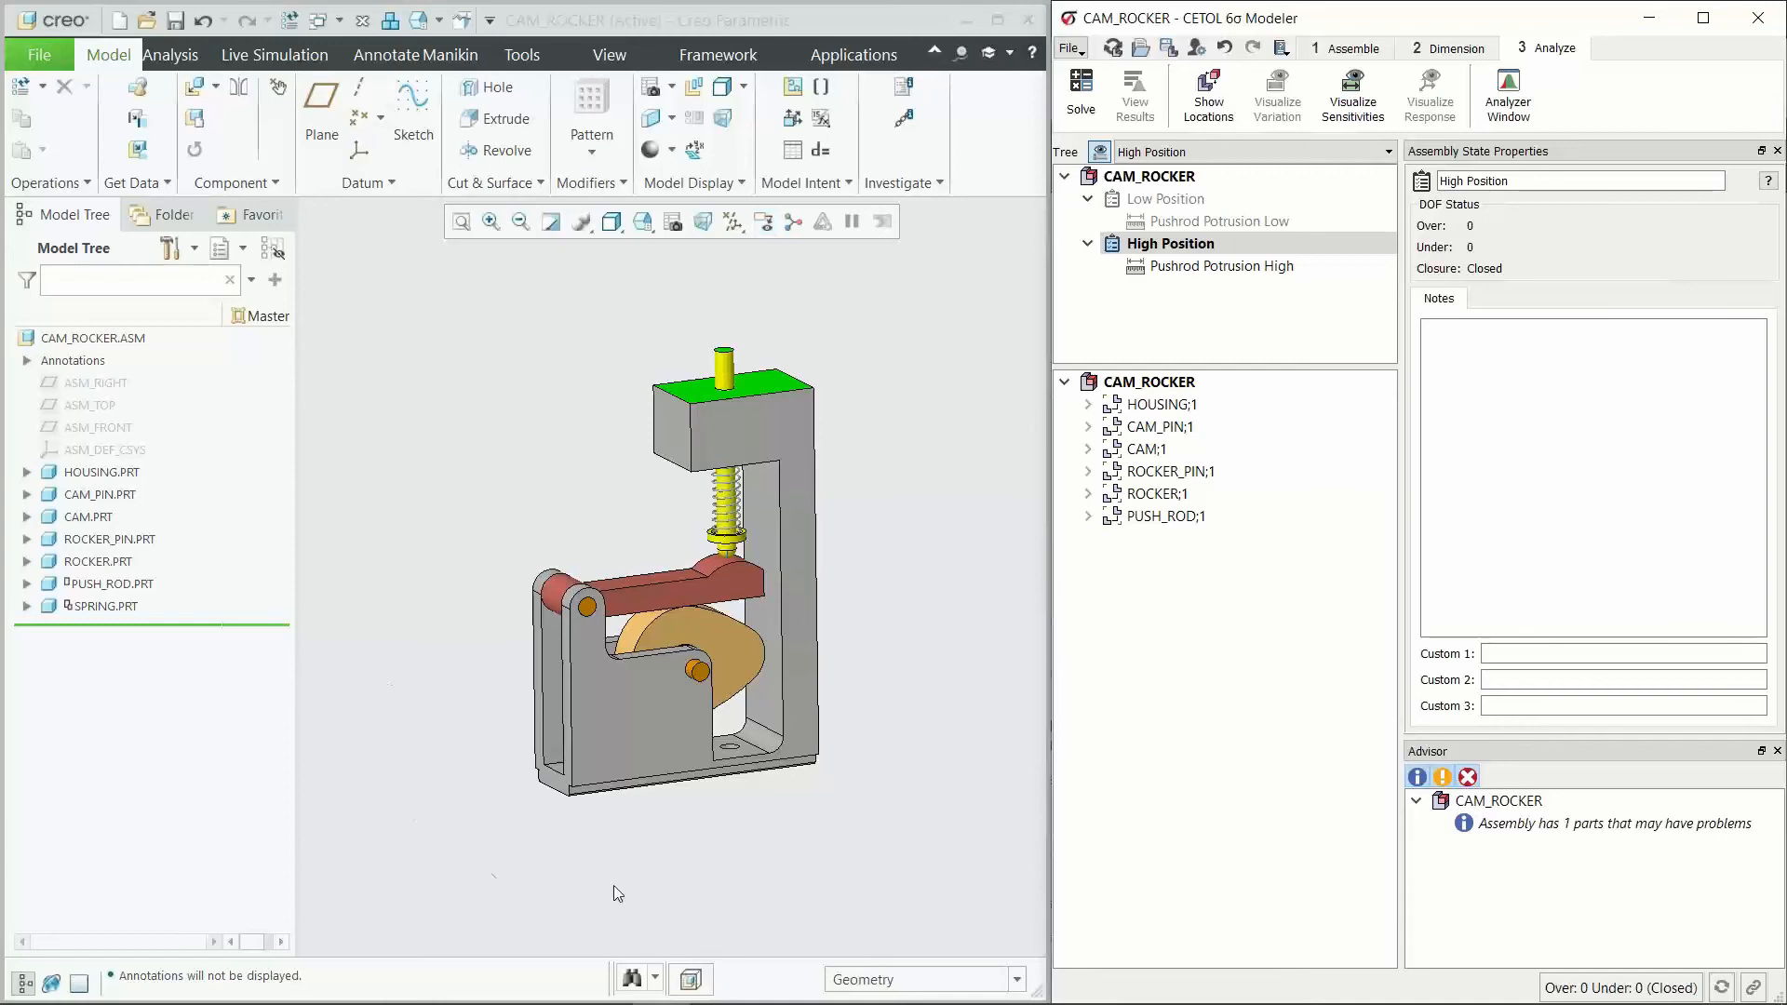
click(1070, 48)
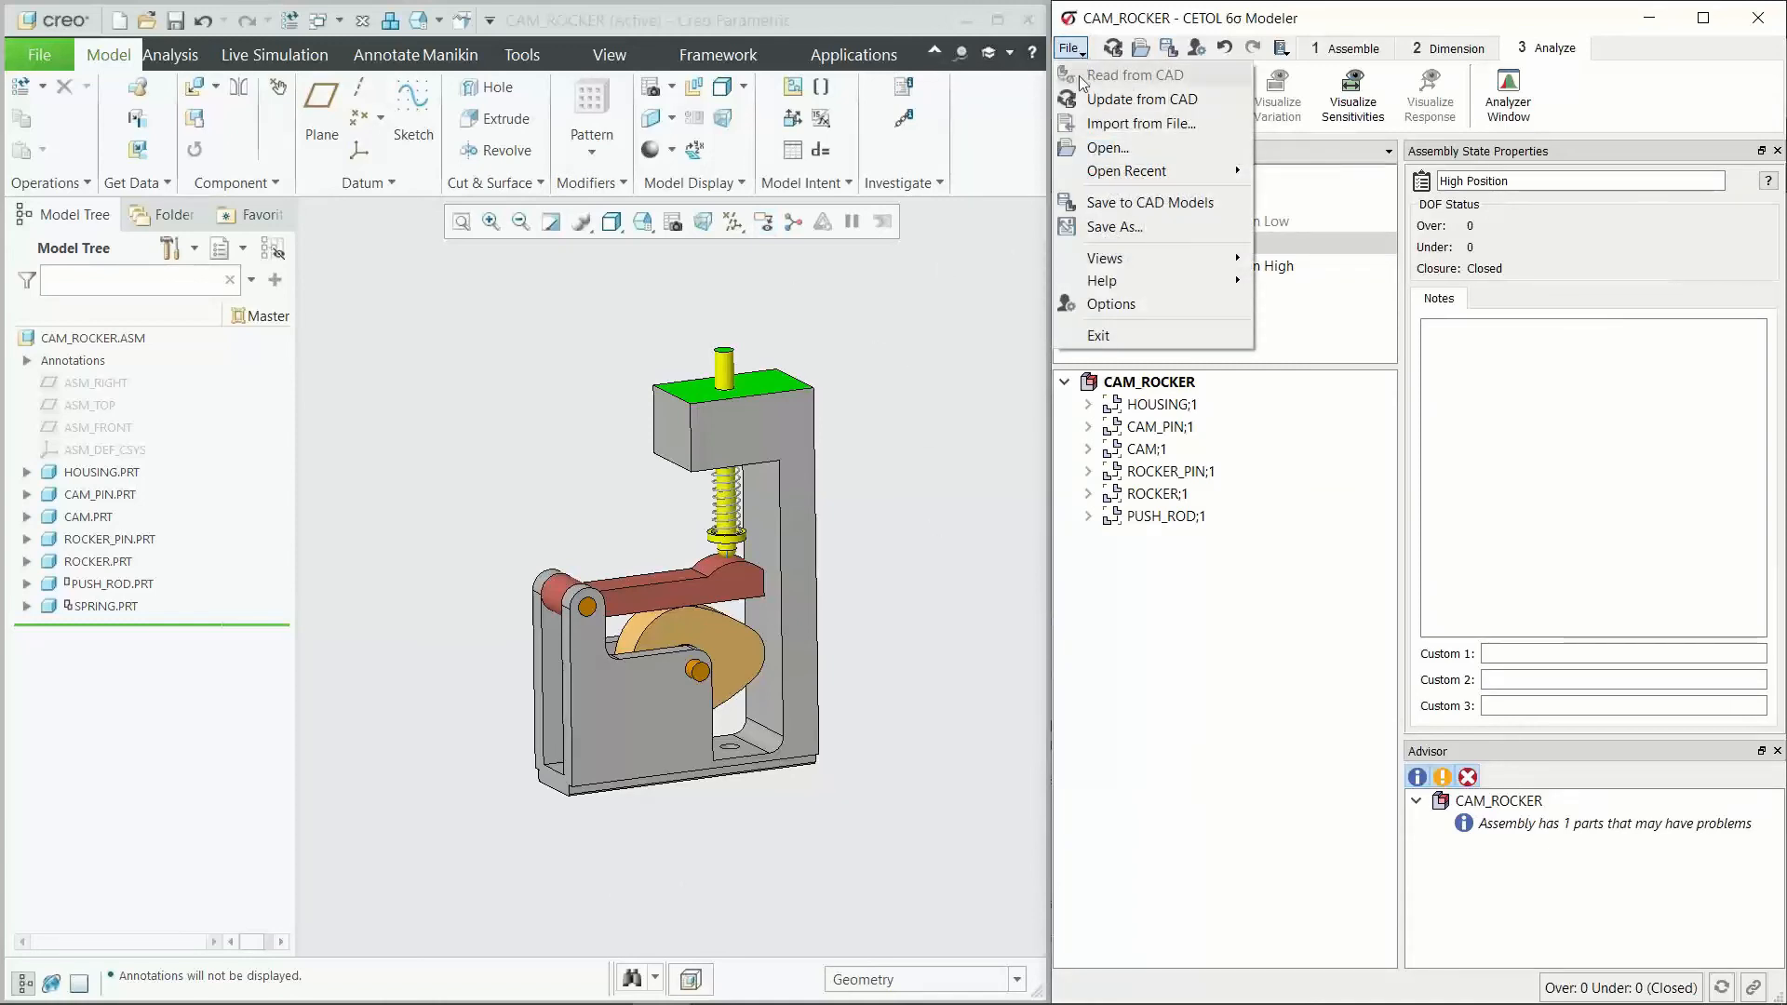
click(1091, 232)
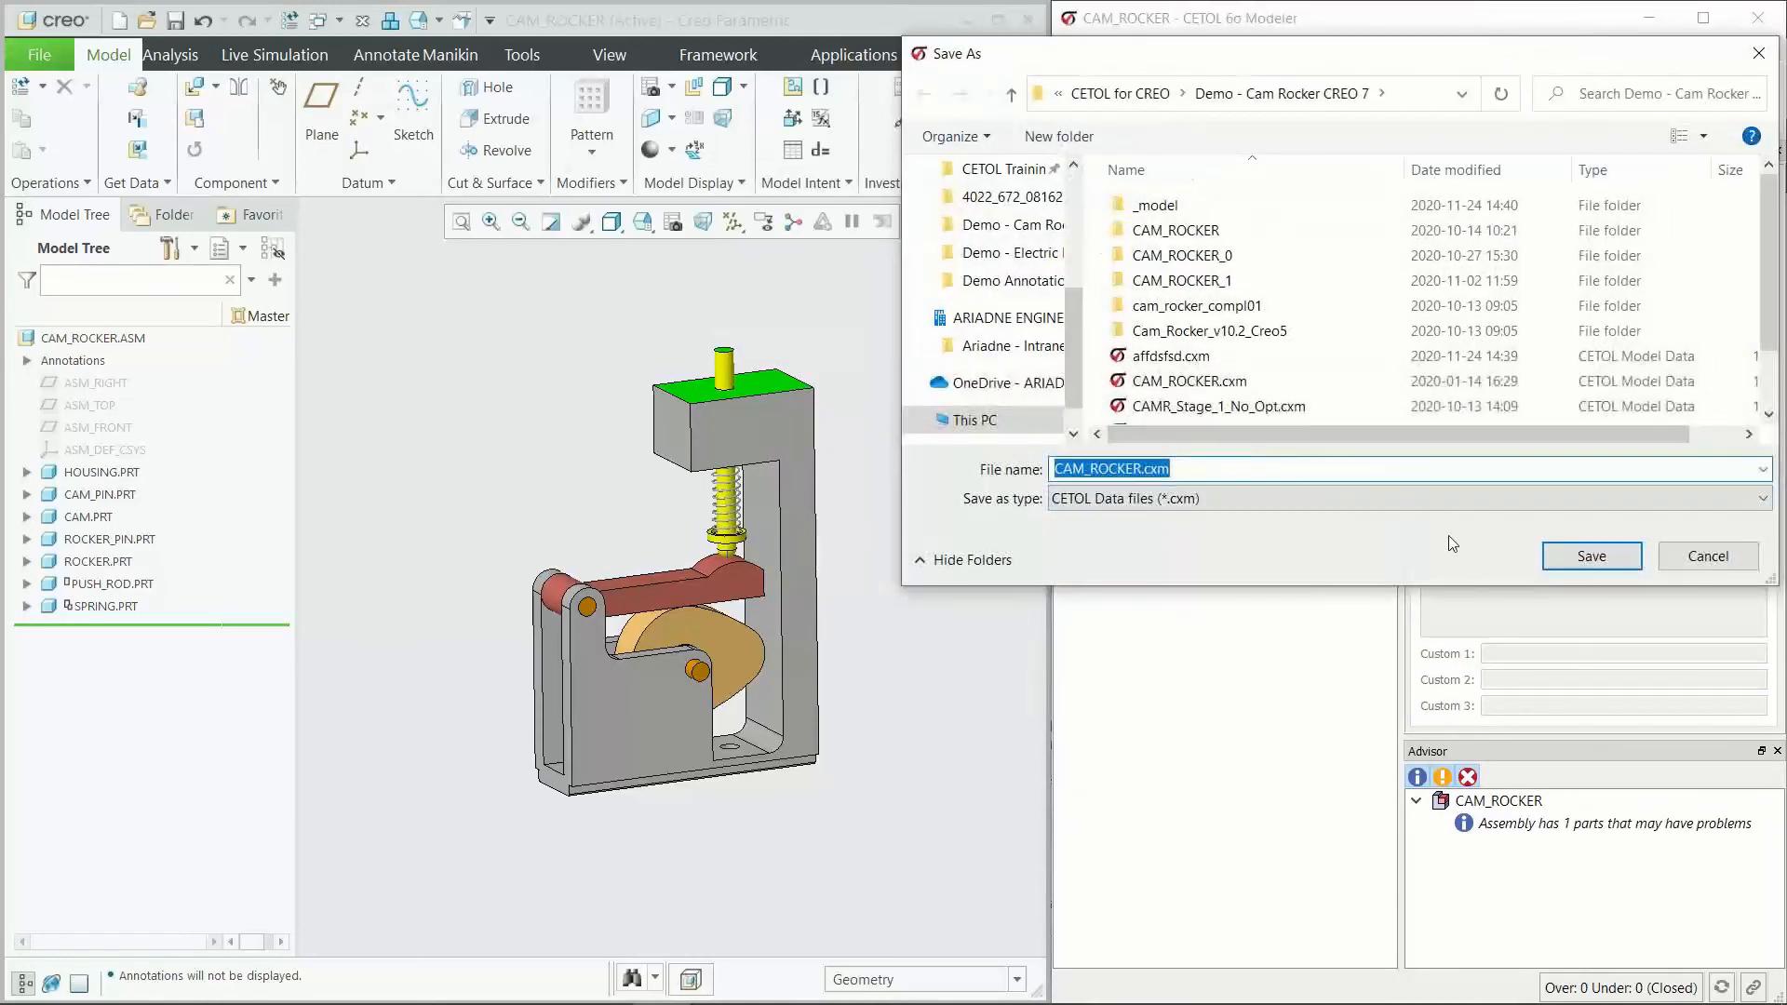
click(1706, 557)
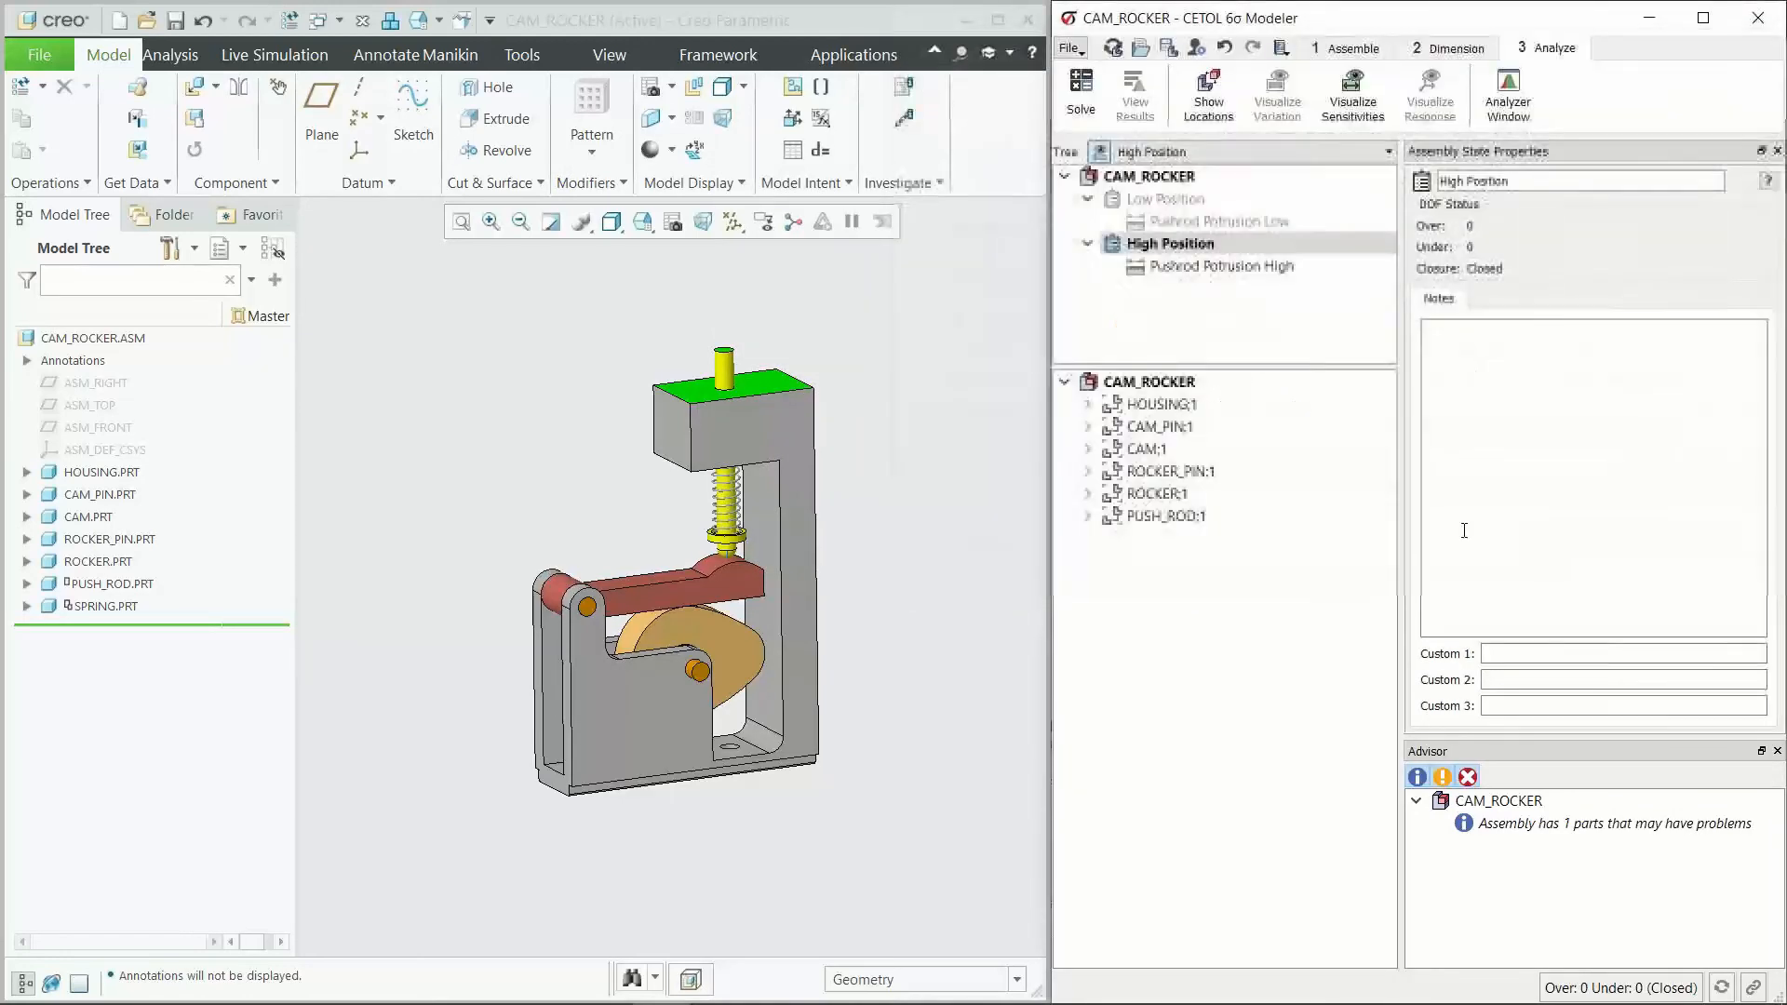
Step: Open the CETOL Analyzer for the assembly and widen the columns of the measurement results list
click(1195, 331)
click(1526, 45)
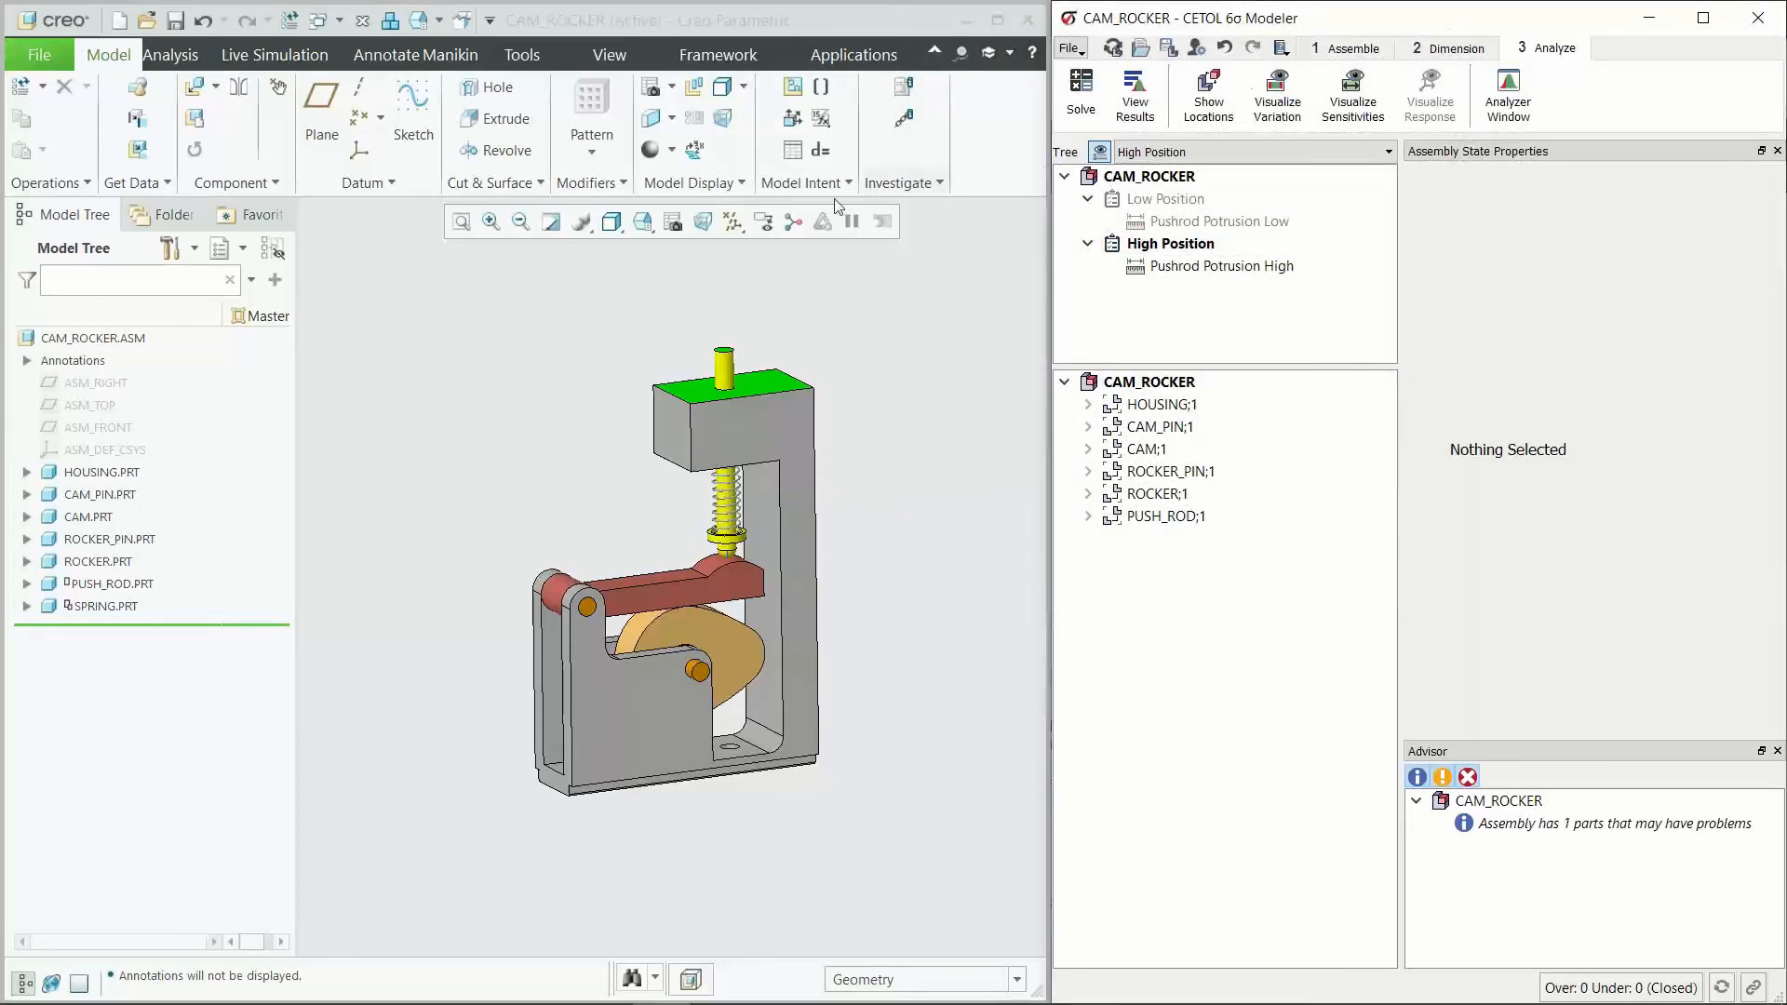
click(1507, 93)
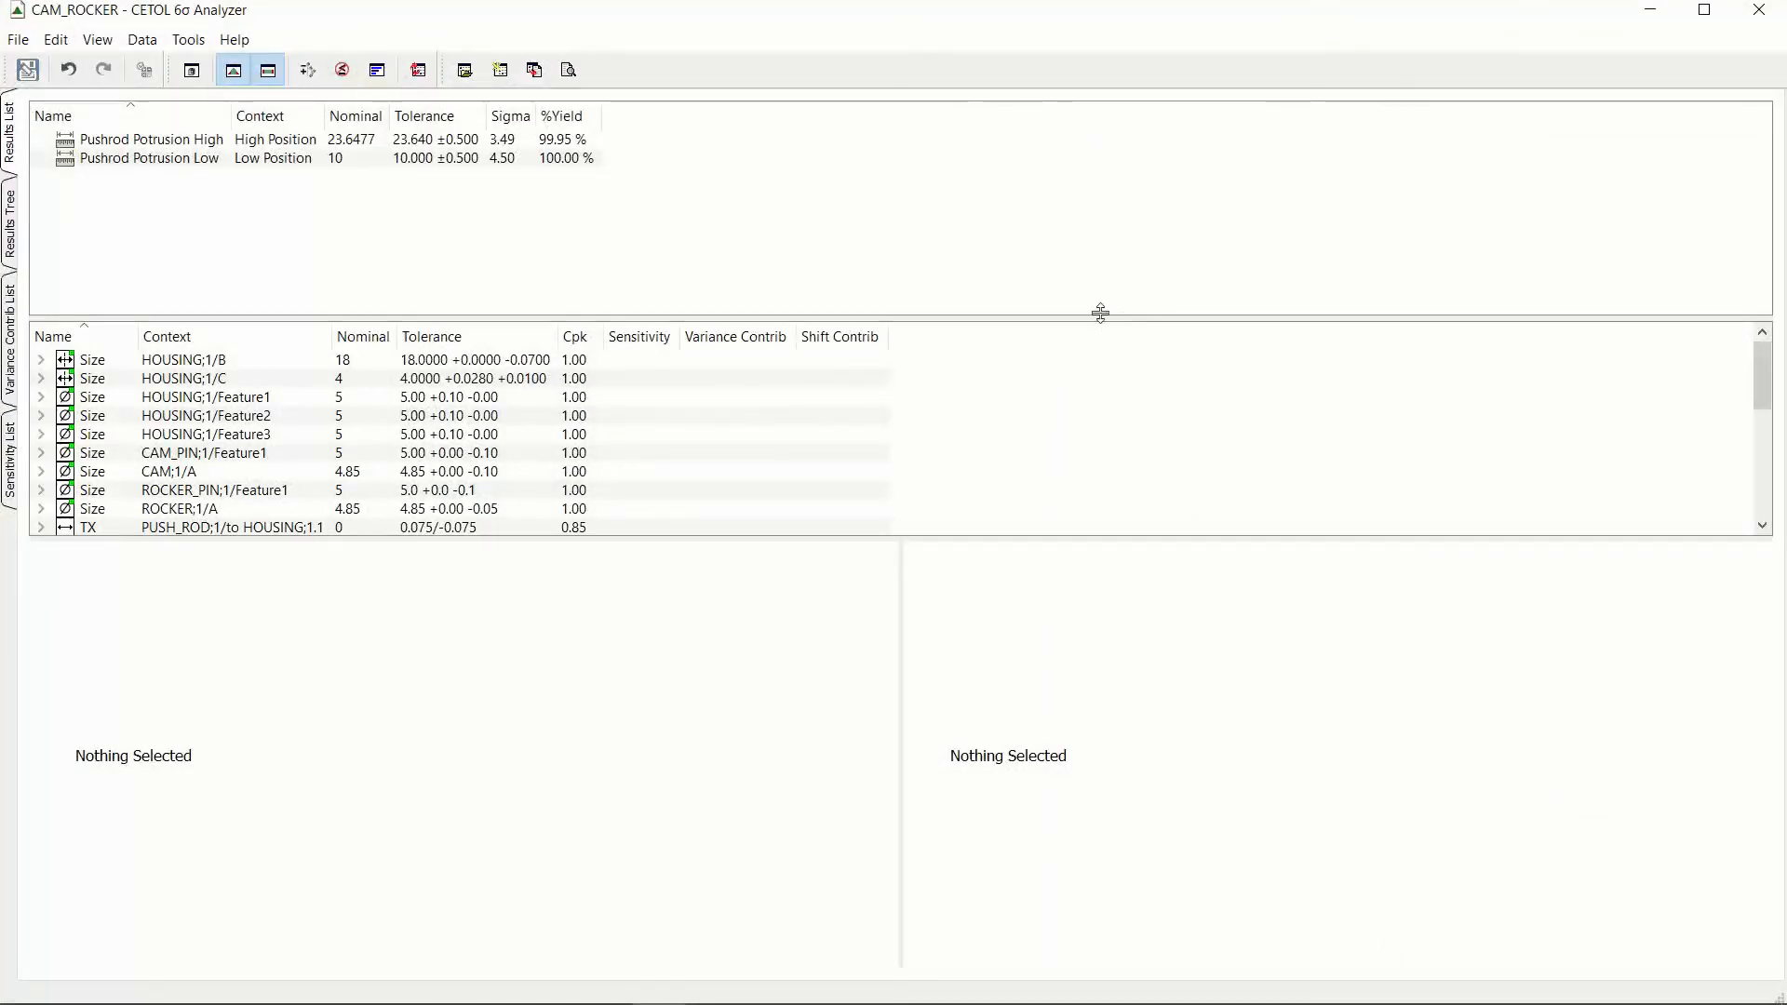
mouse_move(534, 119)
mouse_down()
mouse_move(589, 115)
mouse_move(530, 117)
mouse_up()
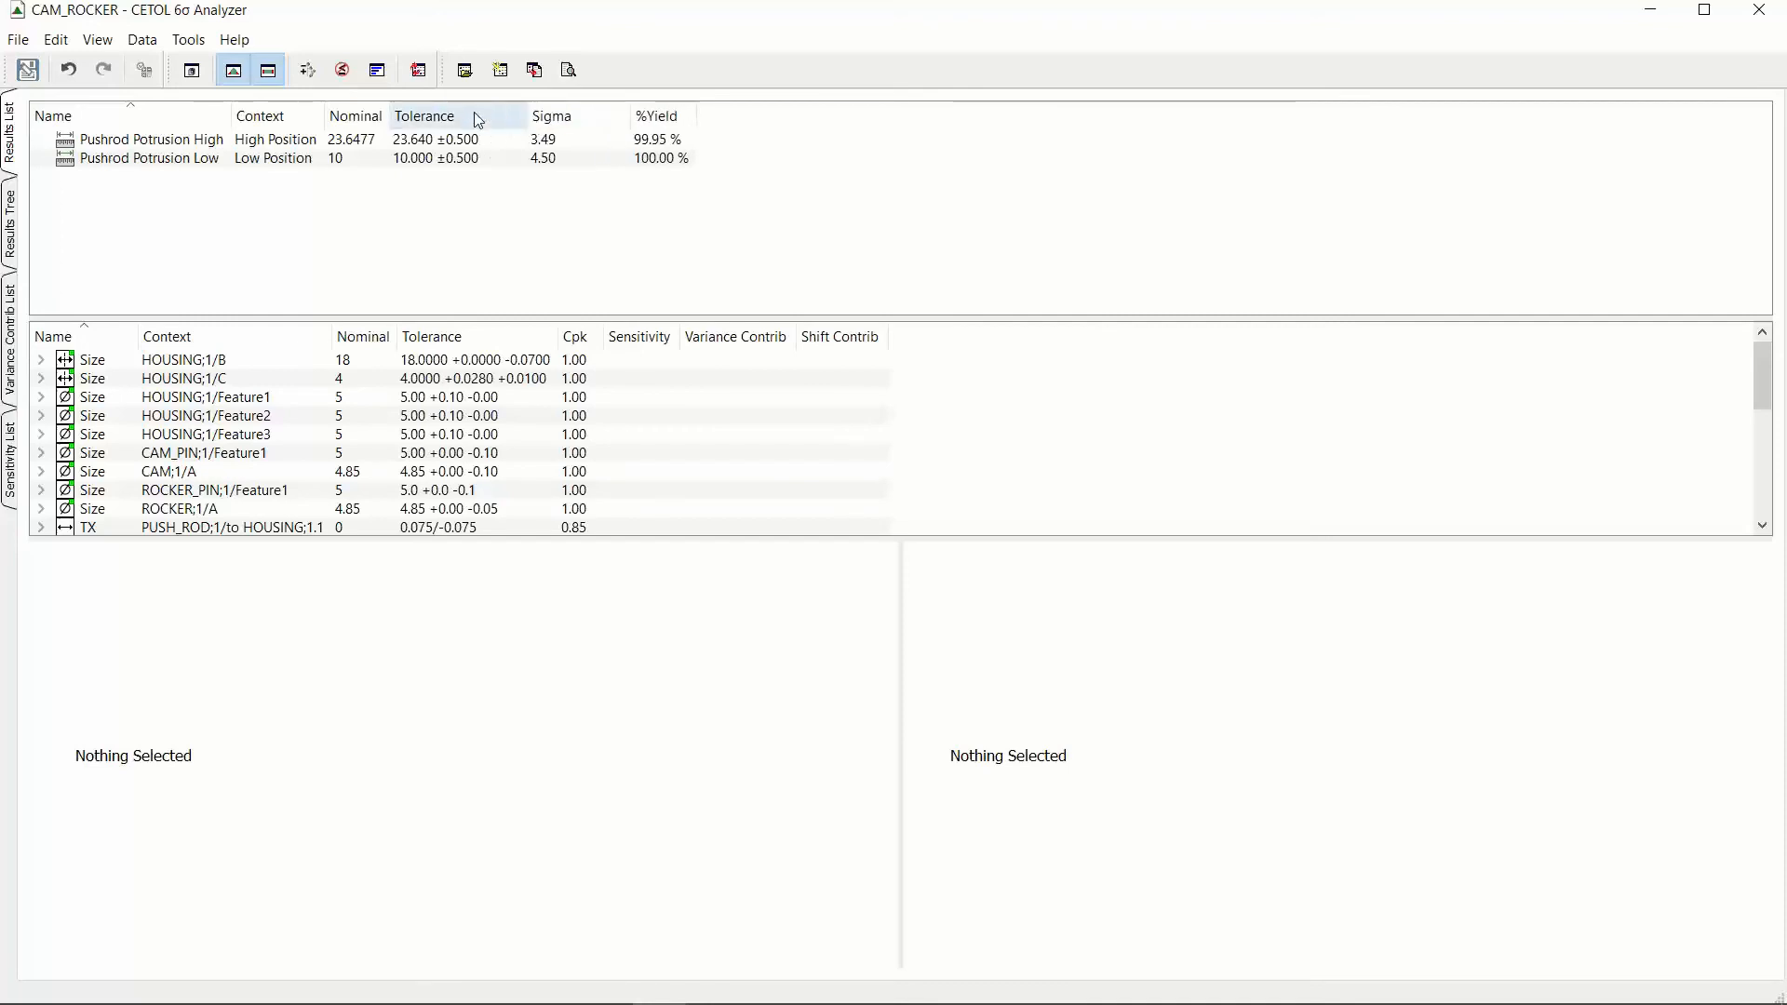
drag(390, 116, 445, 115)
drag(324, 115, 378, 115)
drag(232, 113, 269, 114)
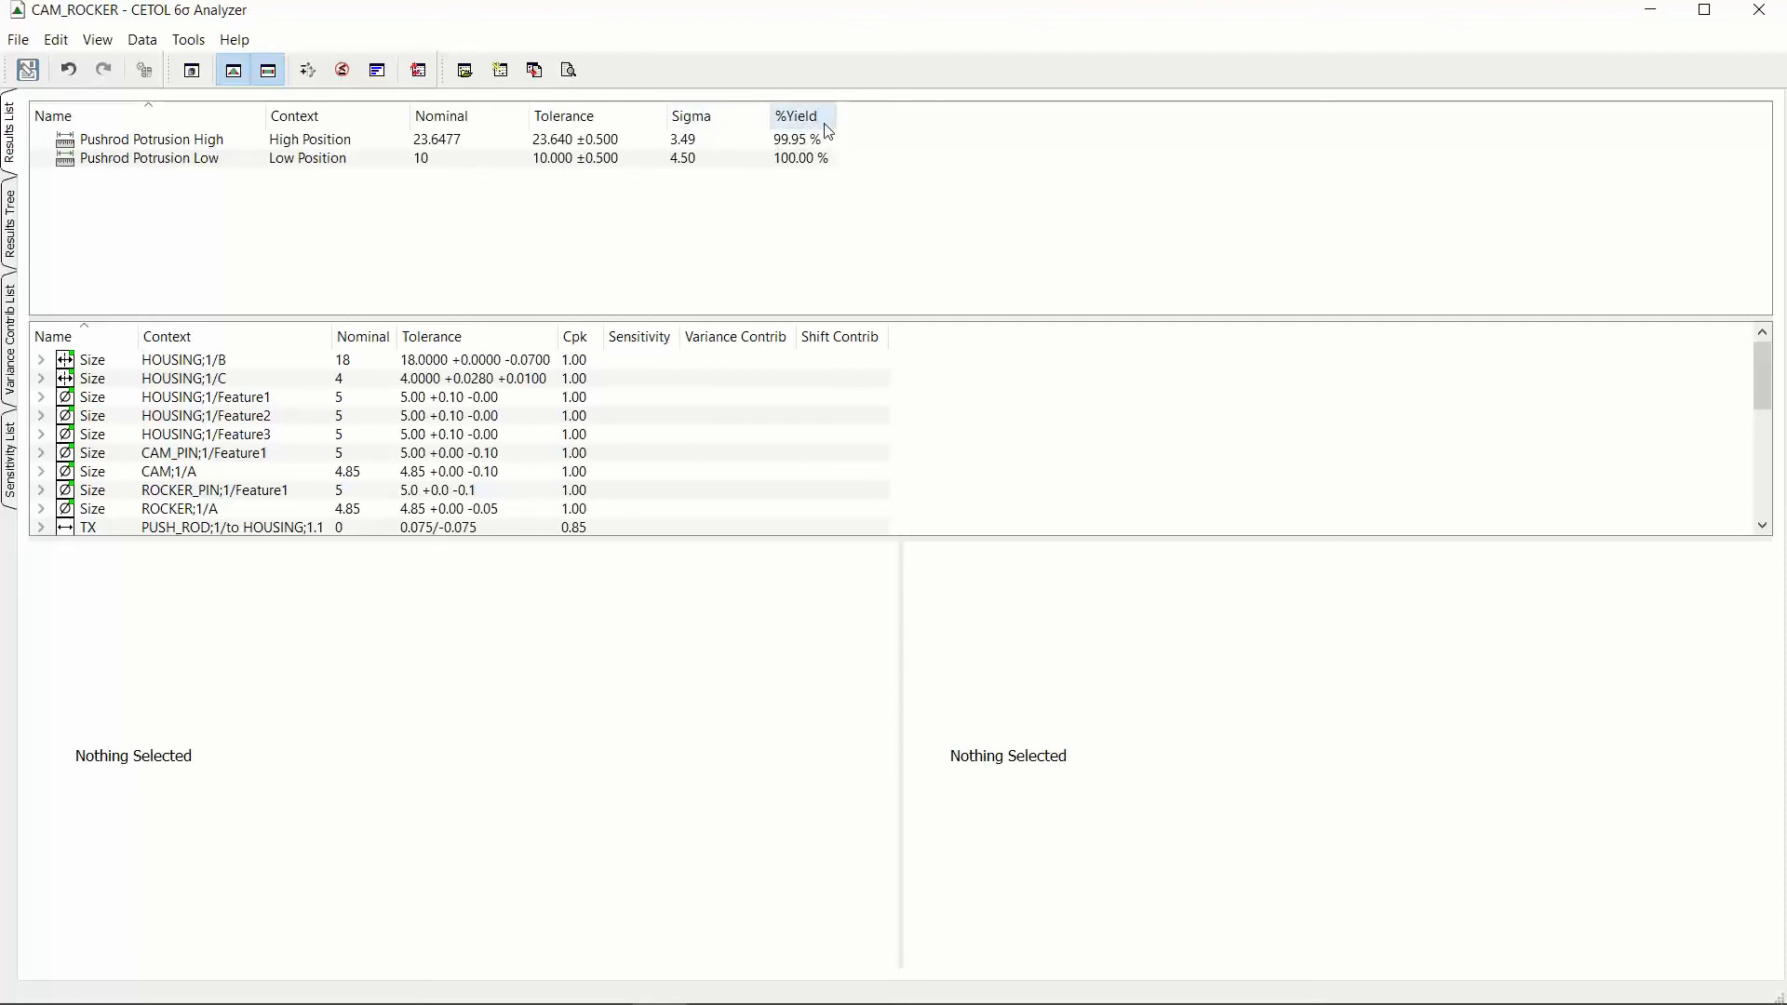
Step: Show the Pushrod Potrusion Low contributions as bars sorted by largest variance contribution, and check them against the CAD assembly
drag(453, 317, 477, 216)
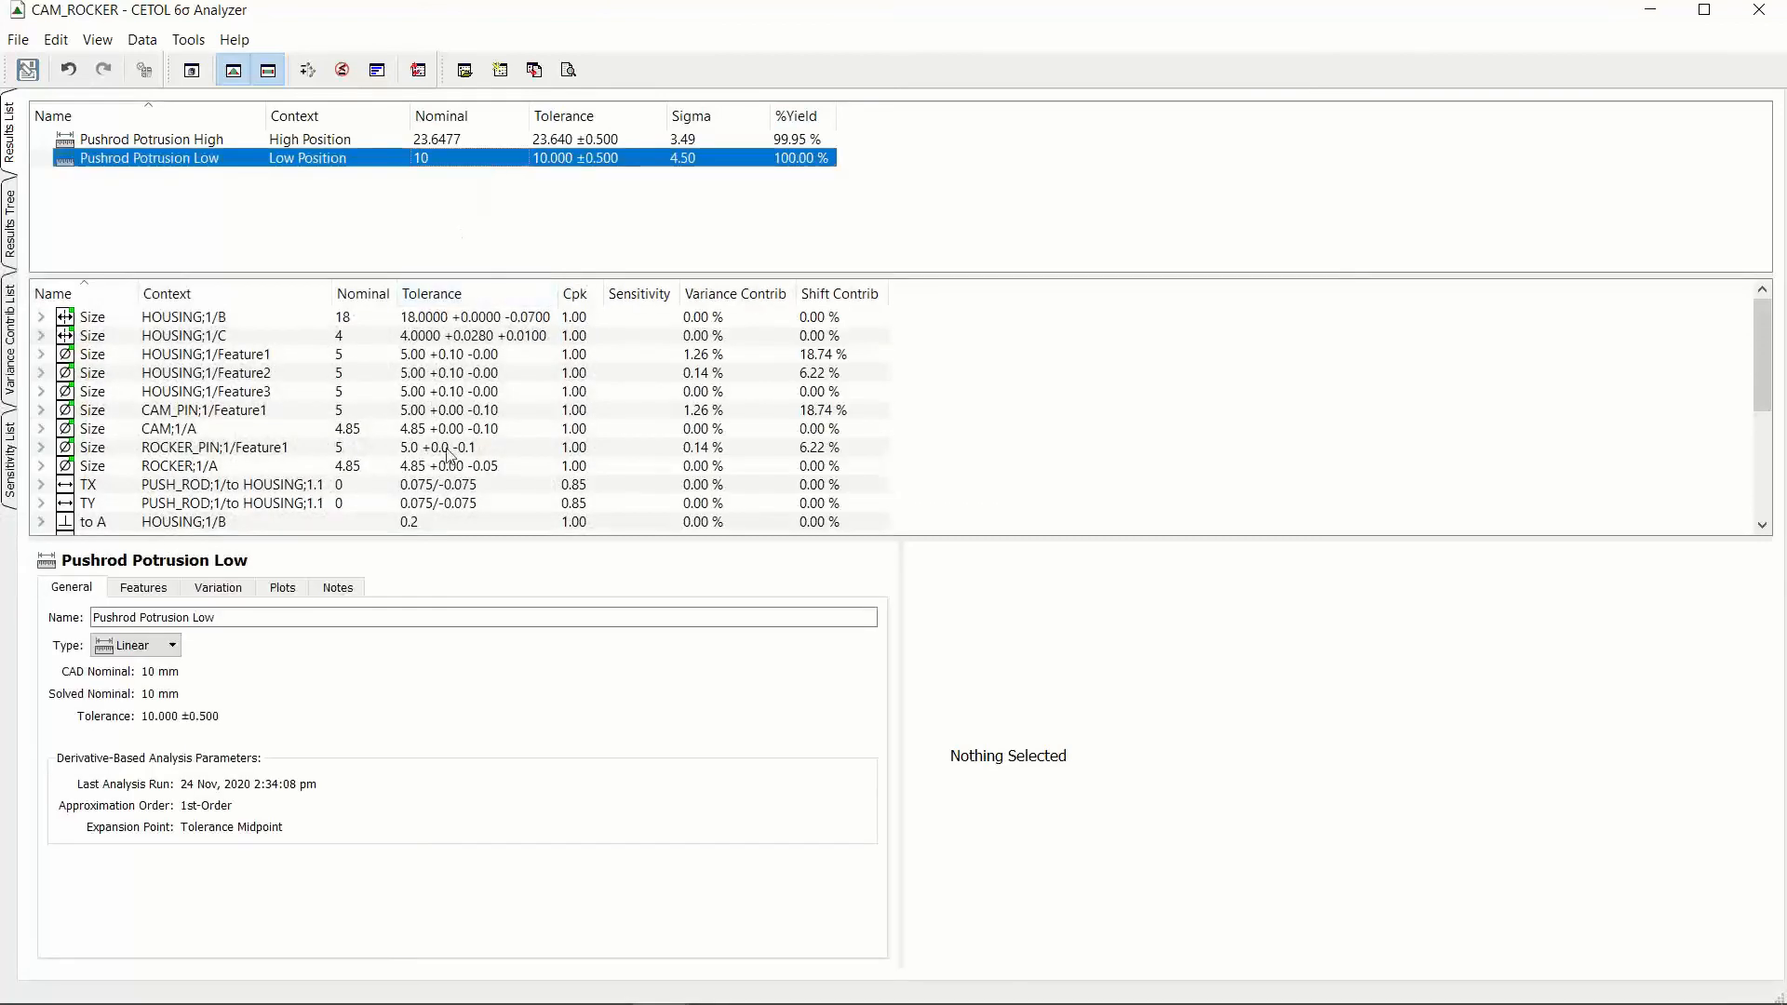
click(377, 70)
click(717, 294)
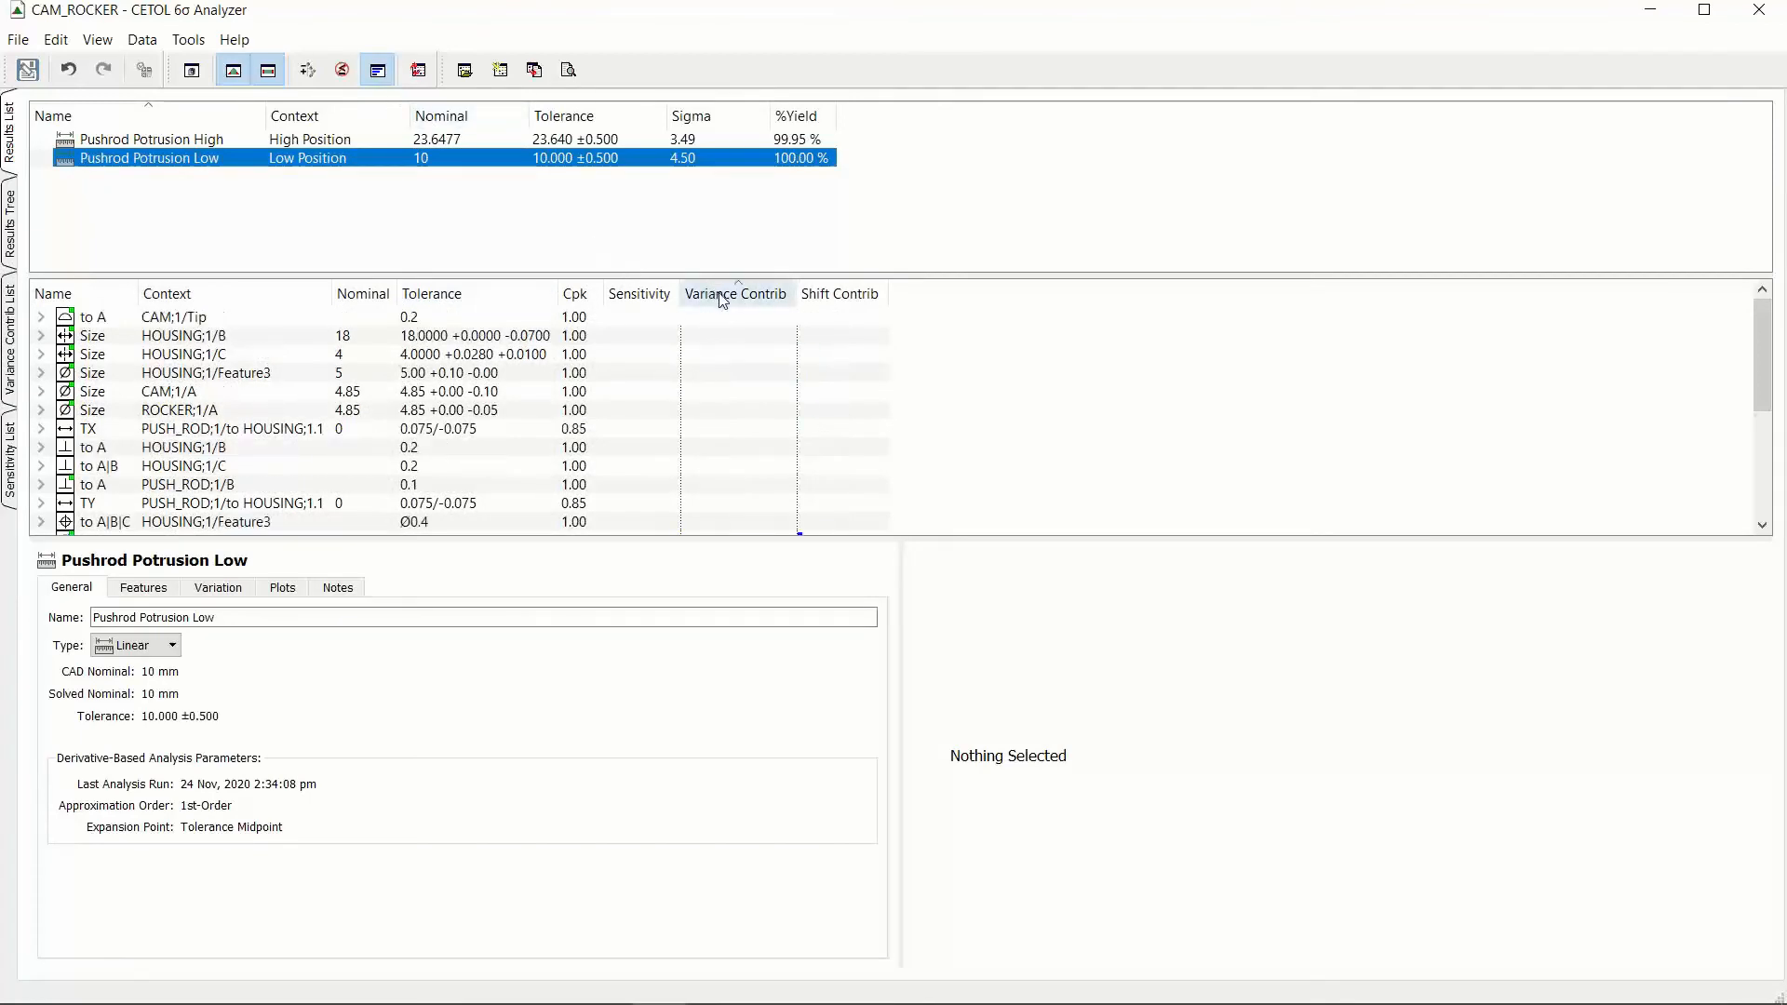
click(722, 296)
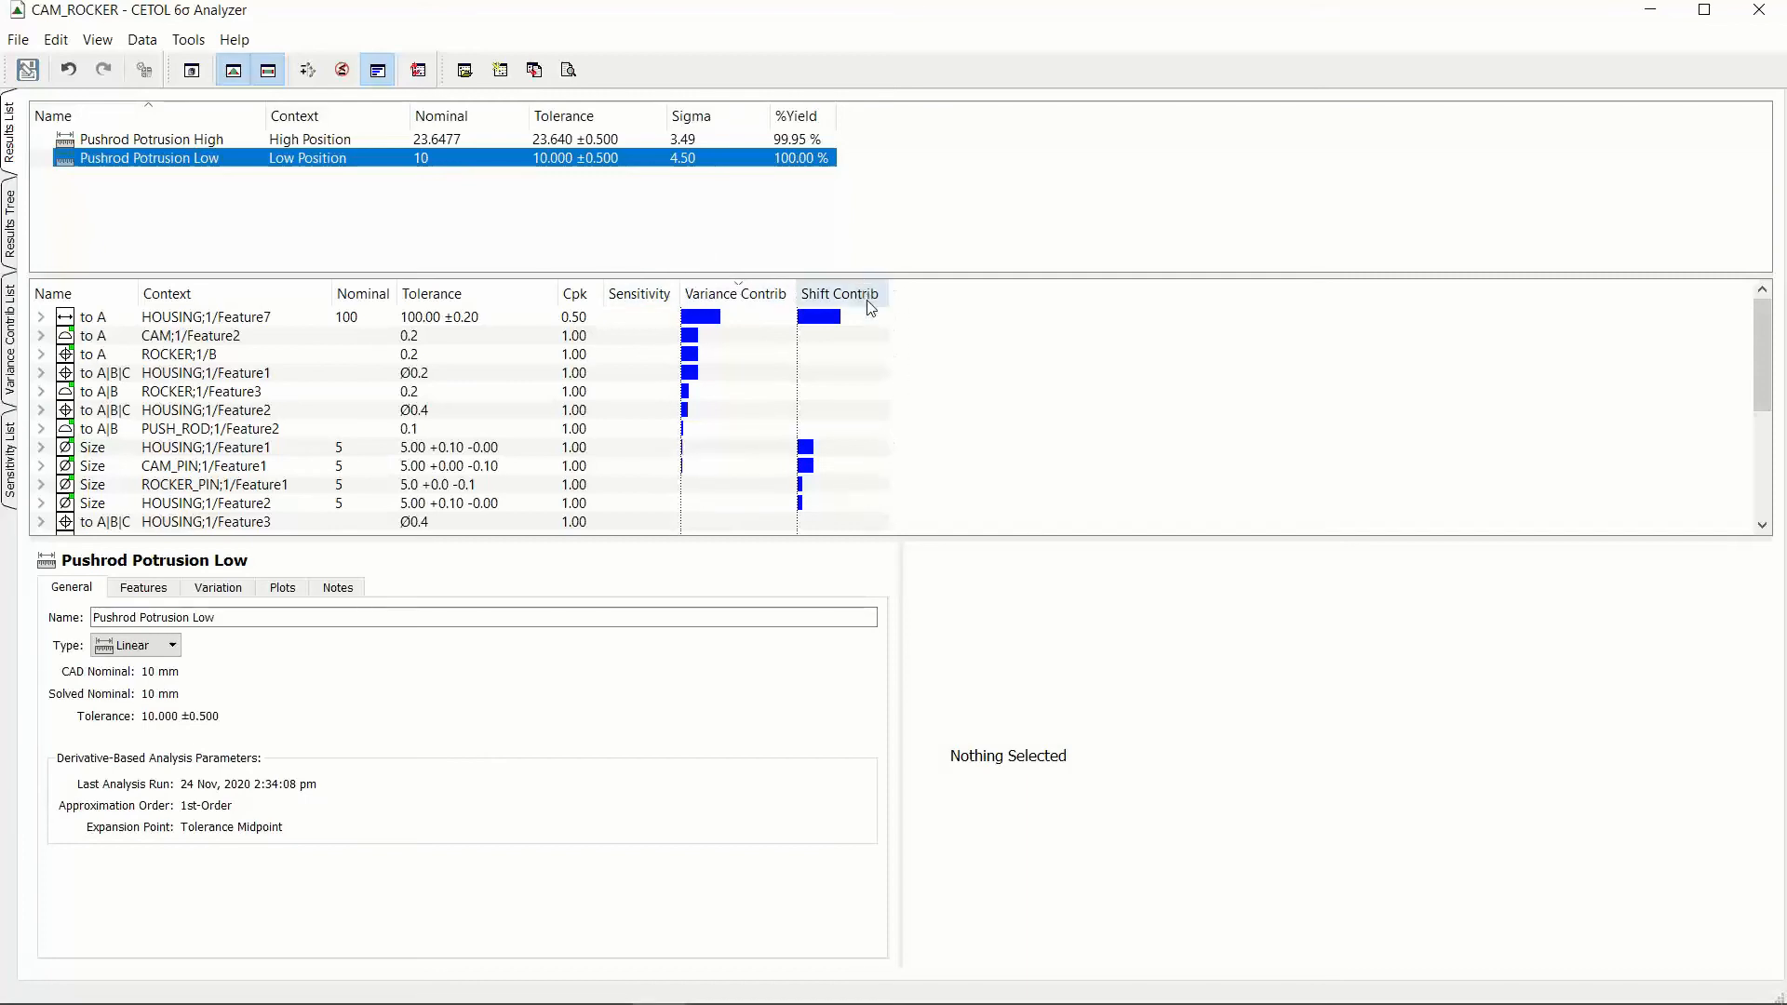
drag(797, 284, 812, 284)
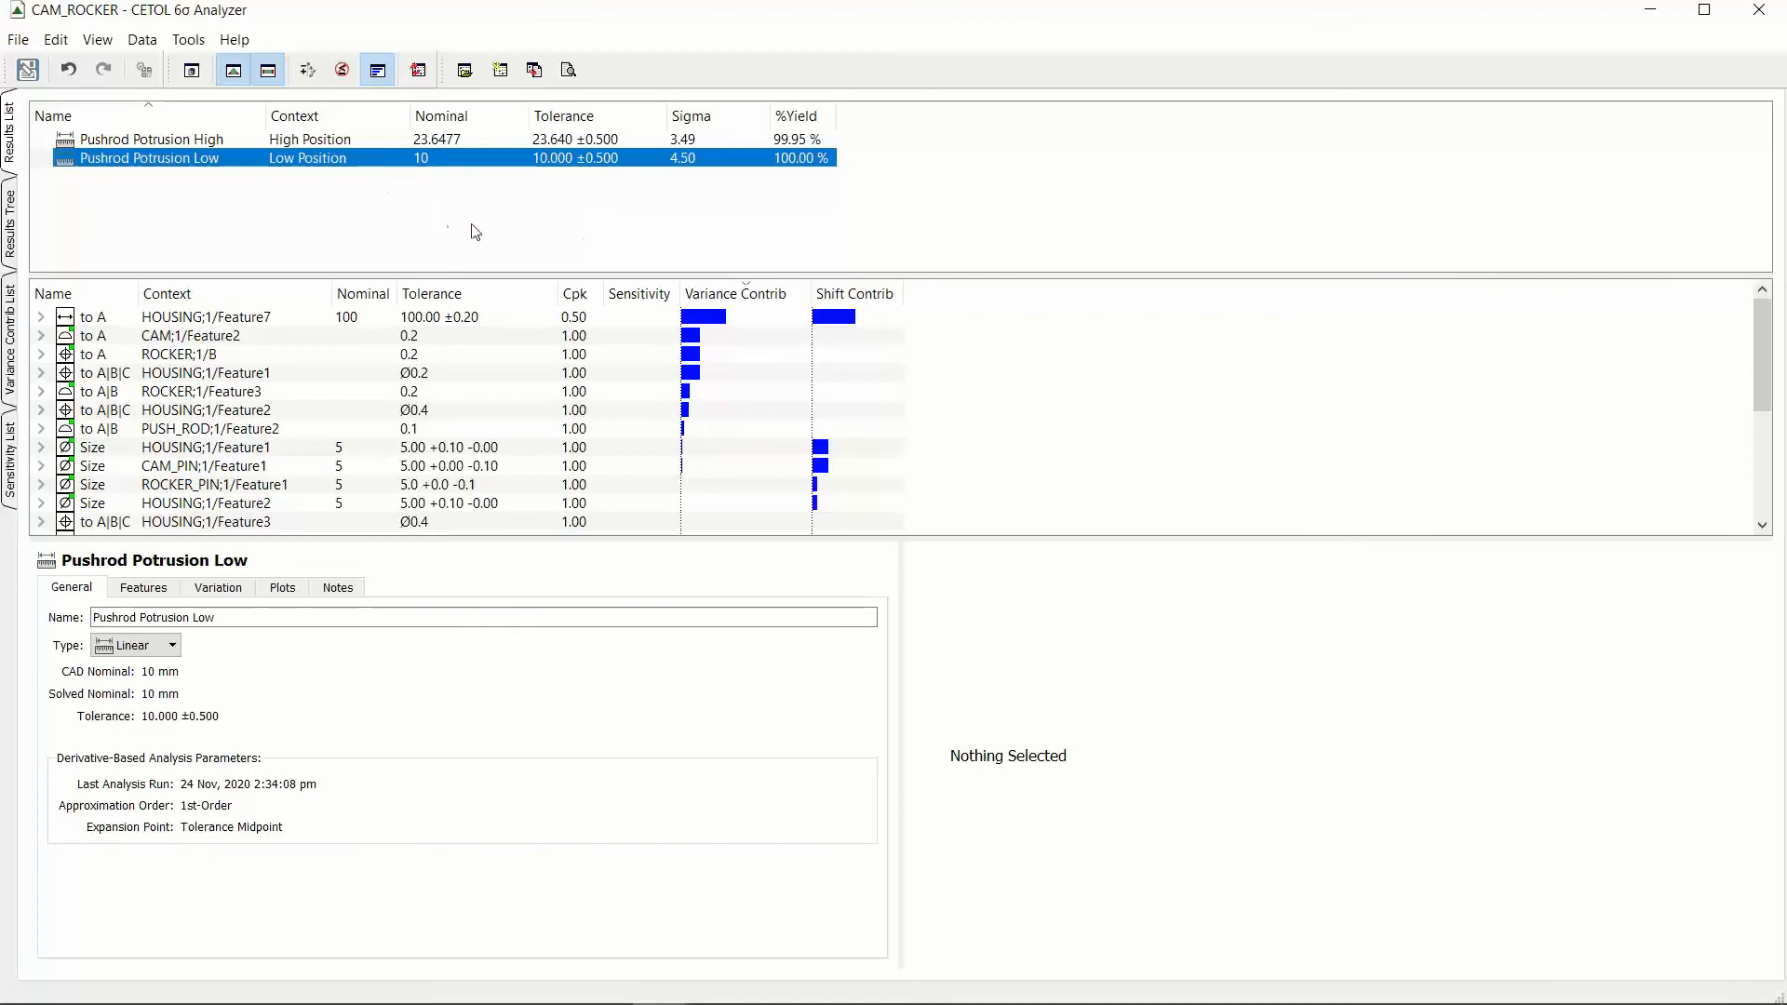
click(1650, 12)
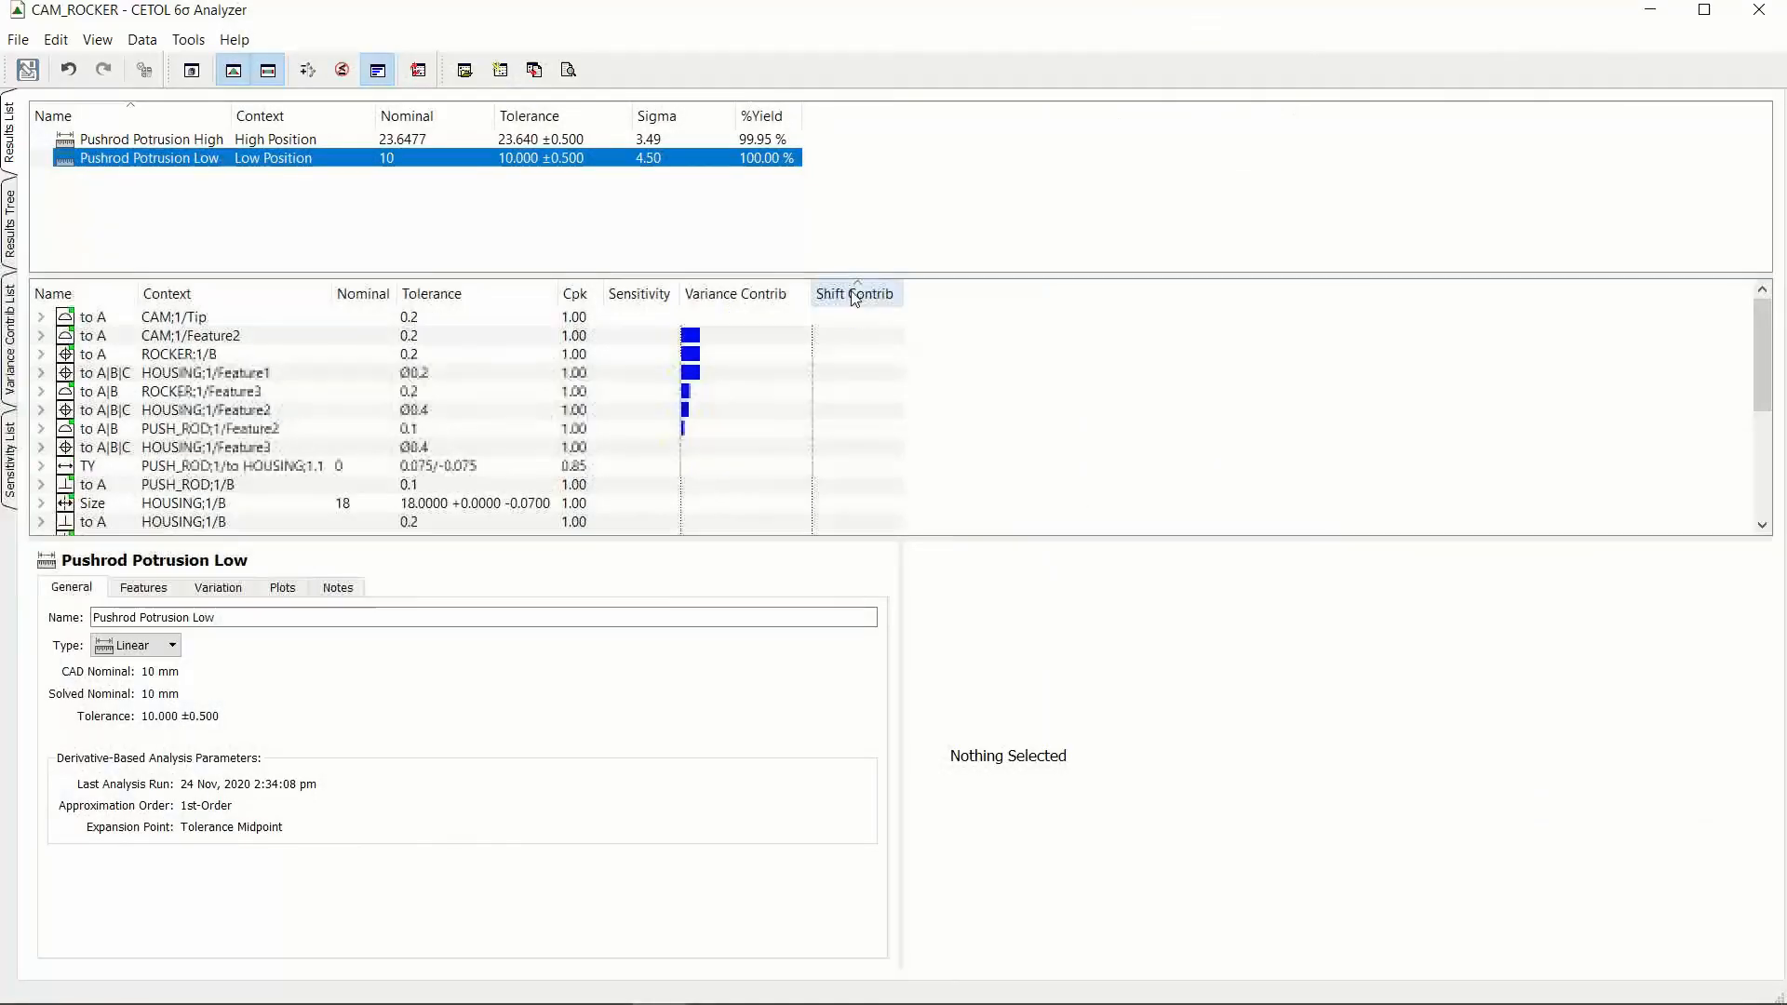
Step: Sort the Pushrod Potrusion Low contributors by shift contribution and inspect the leading ones, ending with the HOUSING;1/Feature7 dimension
click(854, 296)
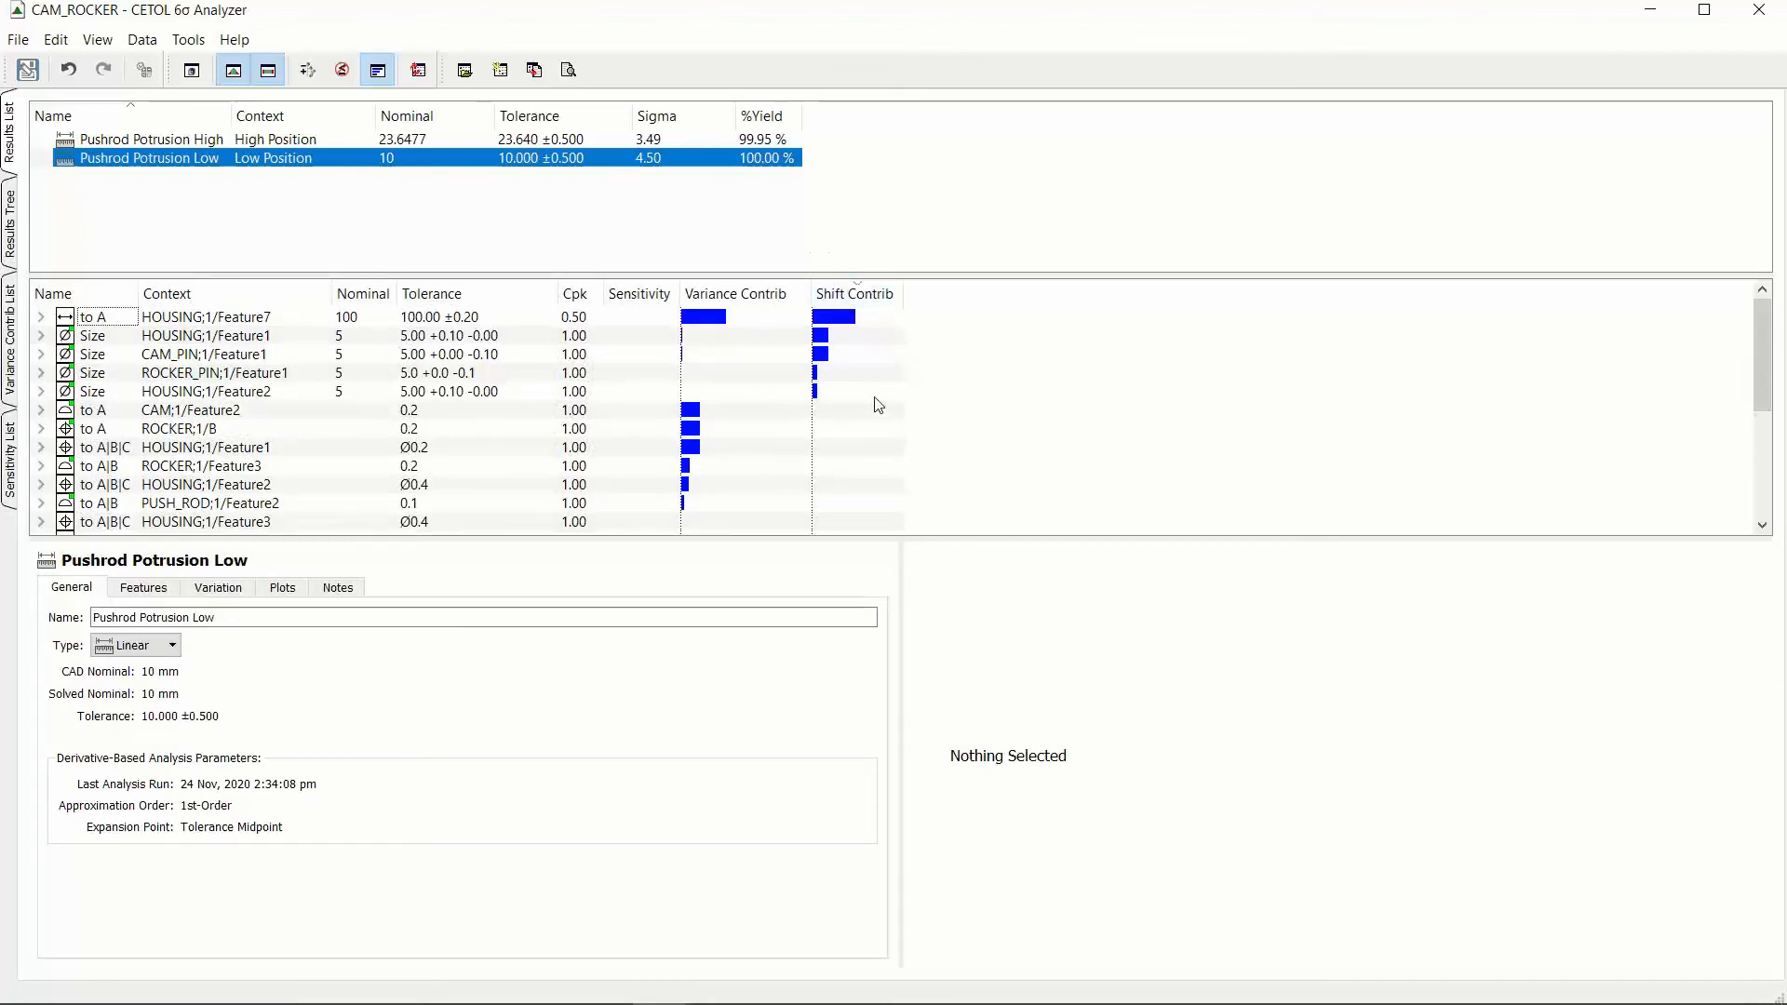
click(484, 352)
click(484, 374)
key(Down)
key(Up)
key(Up)
key(Up)
key(Down)
key(Down)
key(Down)
key(Up)
key(Up)
click(475, 339)
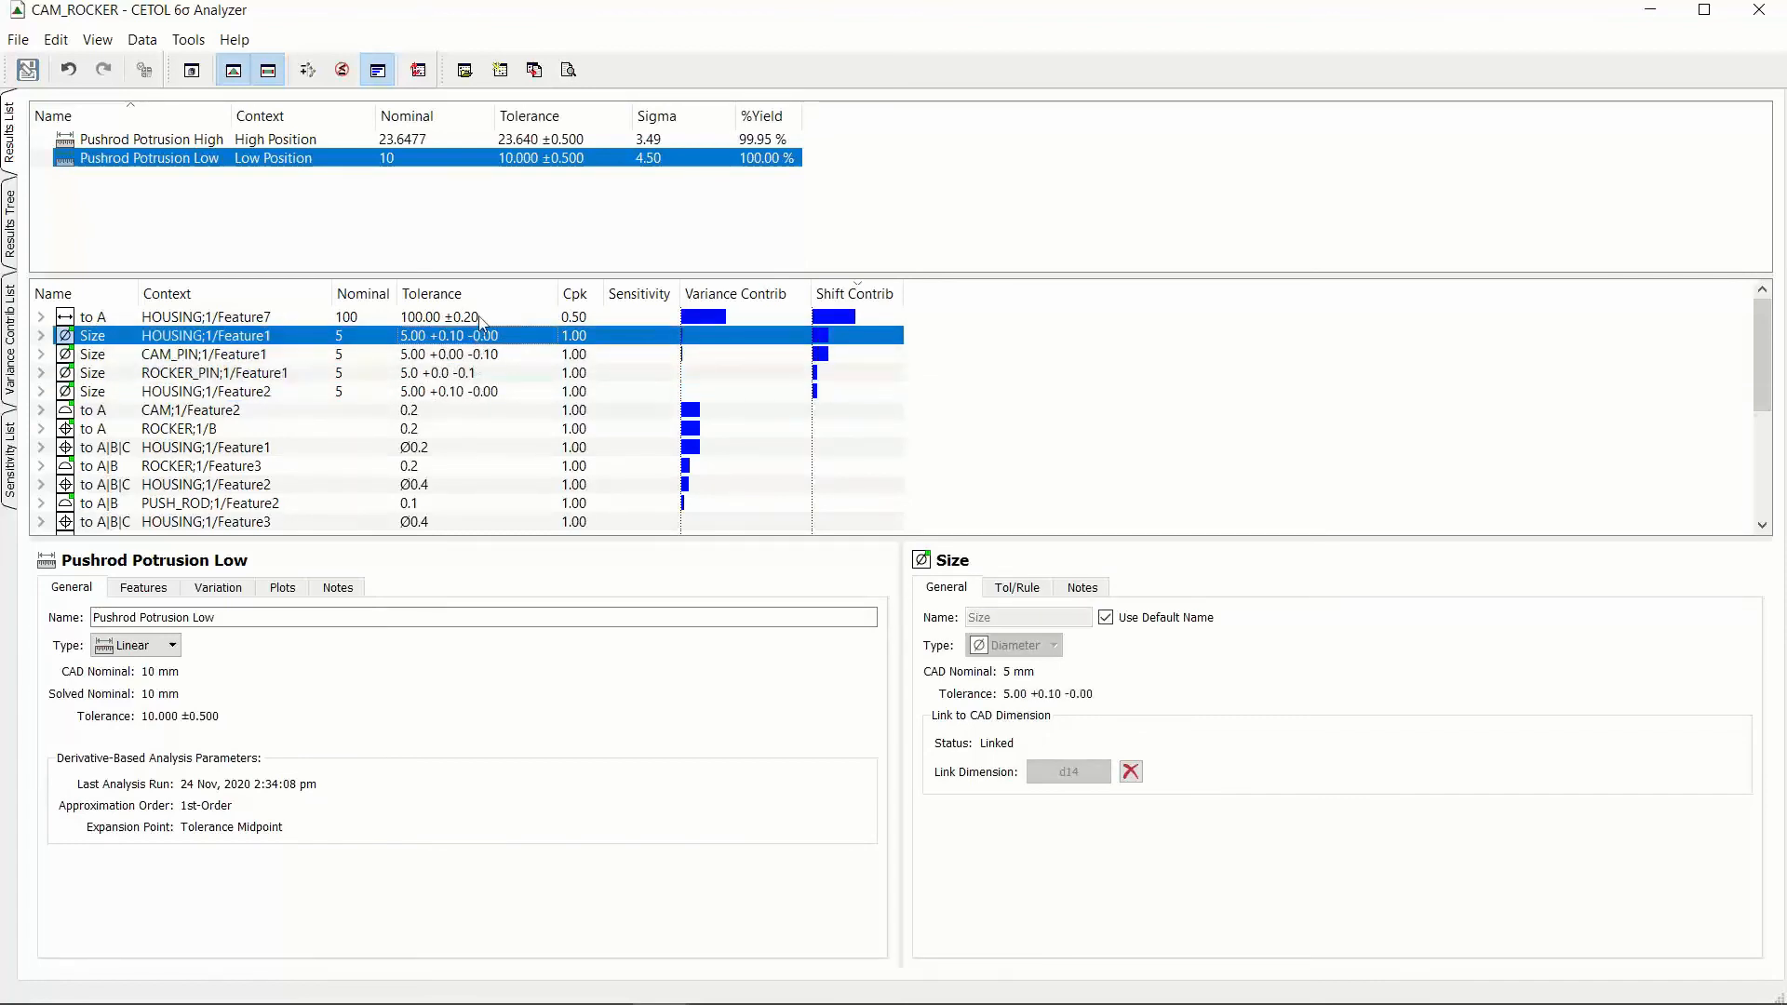
click(481, 321)
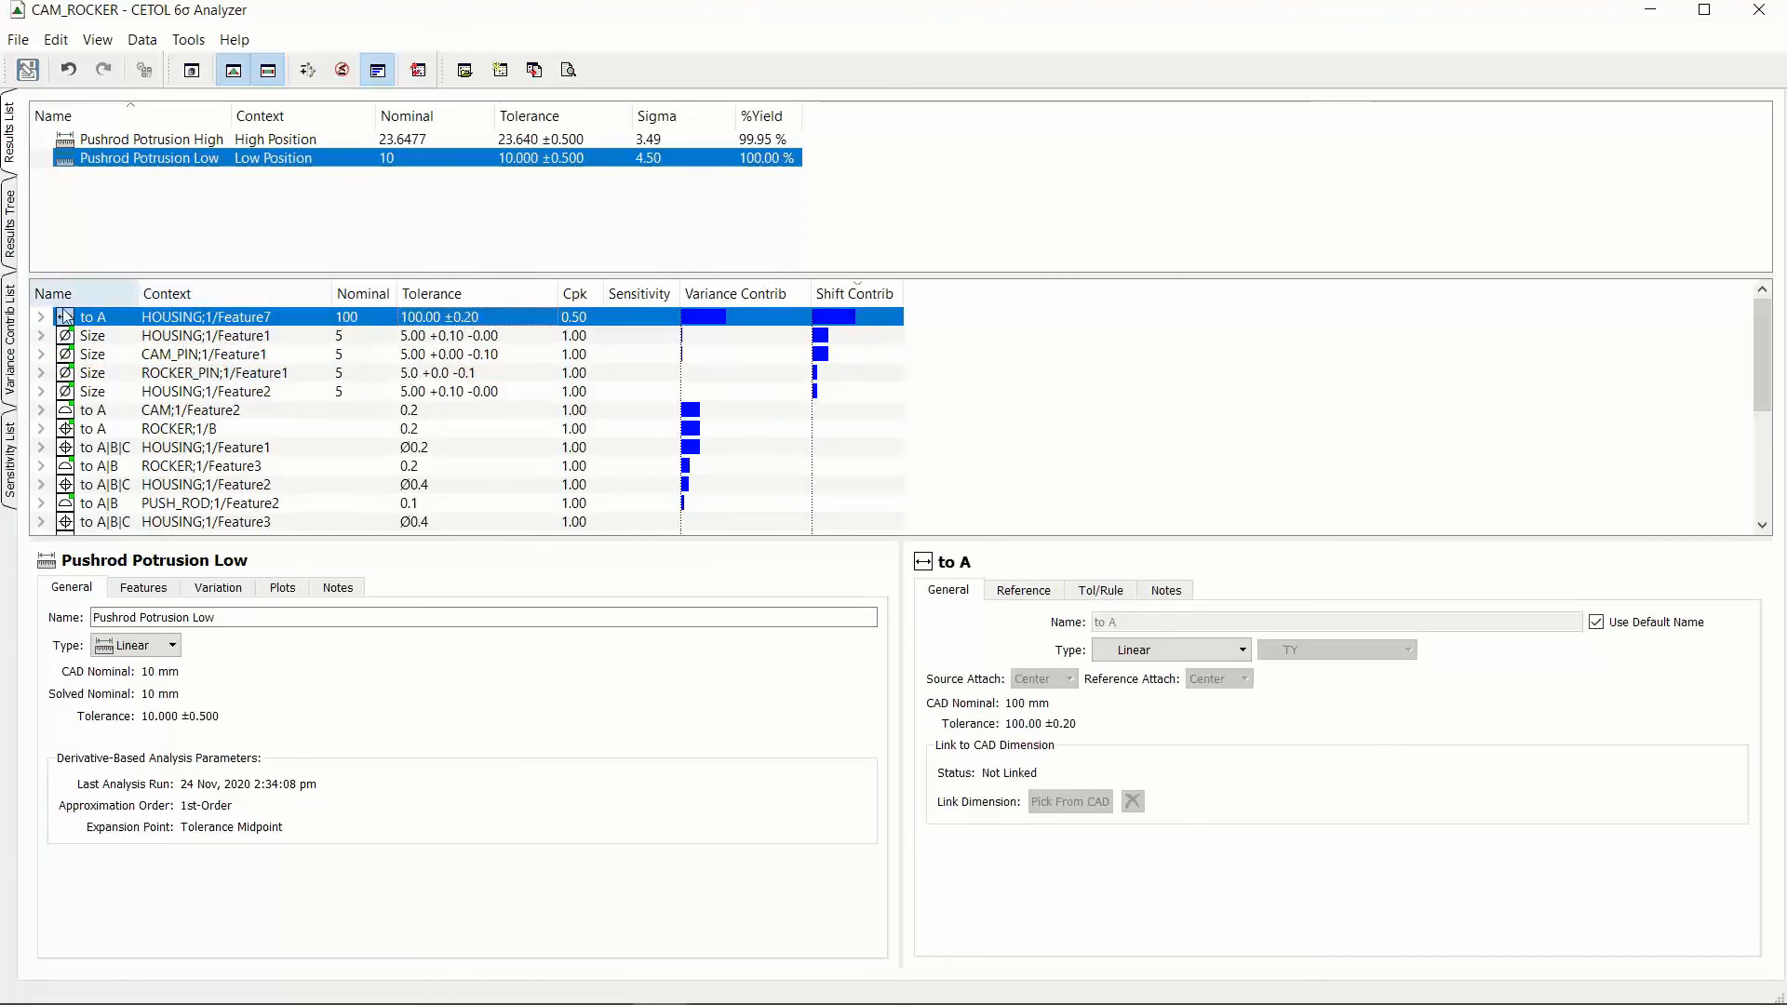
Step: Return to the CETOL Modeler and examine the TY distribution of the HOUSING;1 Feature7 dimension to A
click(1654, 20)
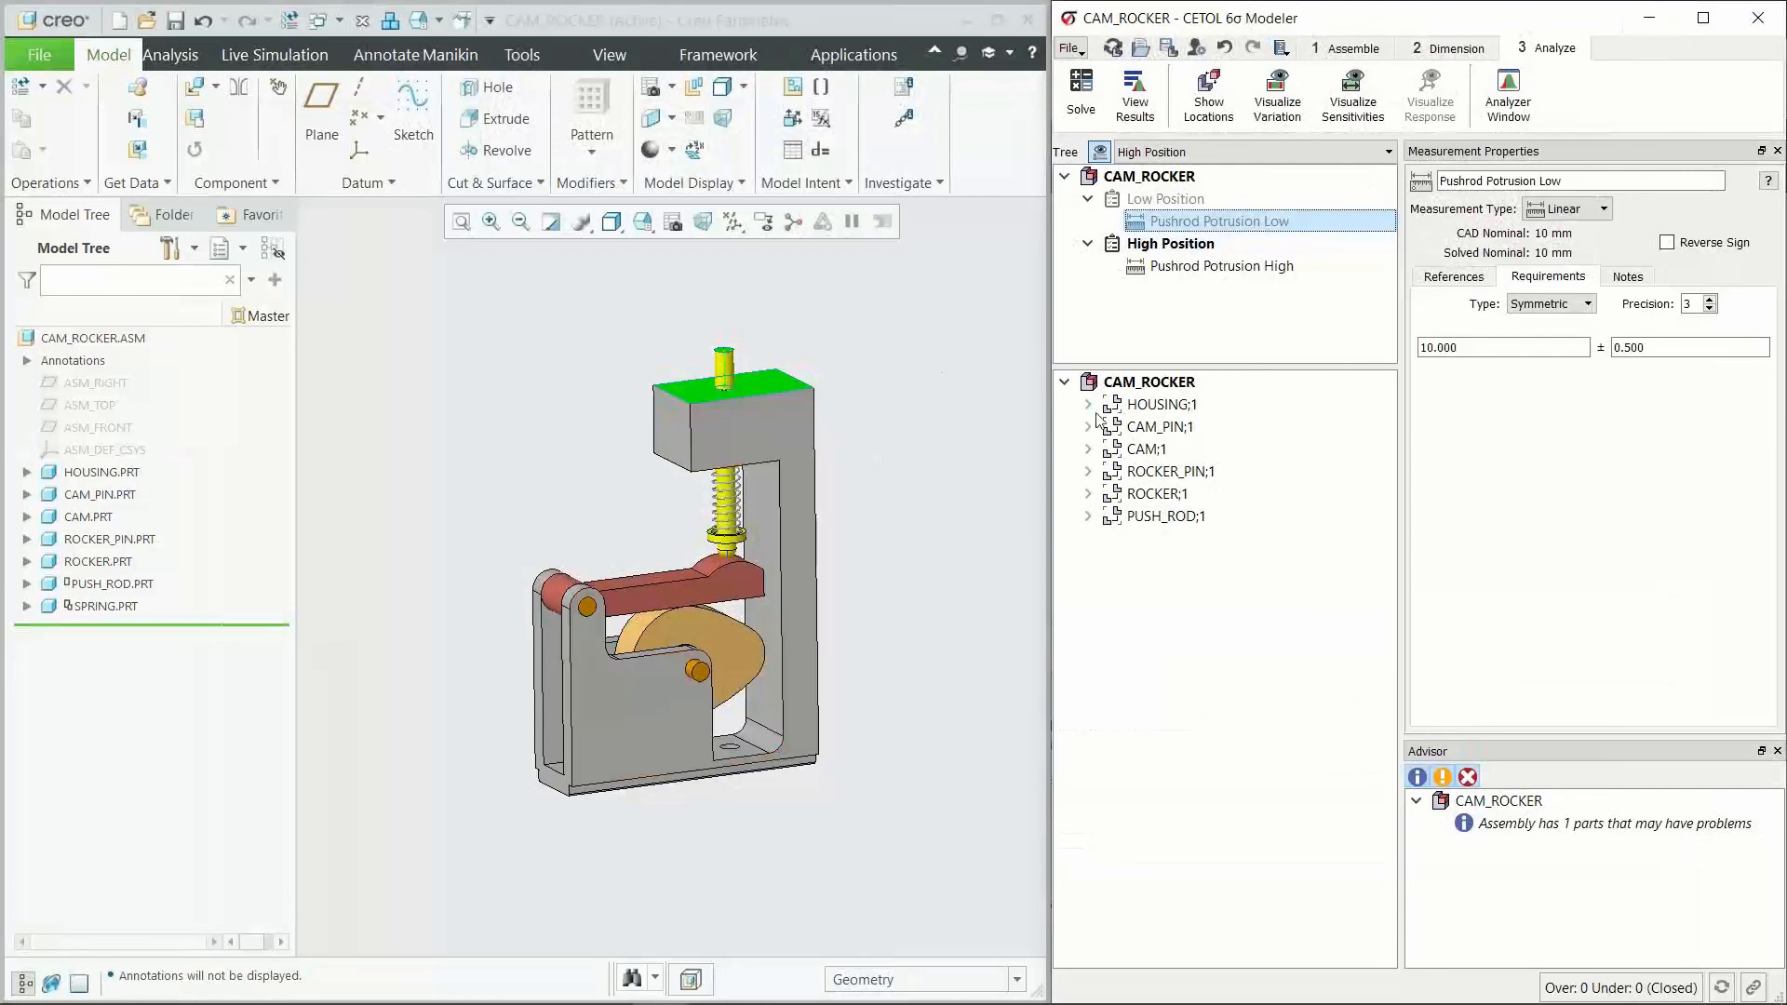
click(1088, 405)
click(1111, 426)
click(1135, 650)
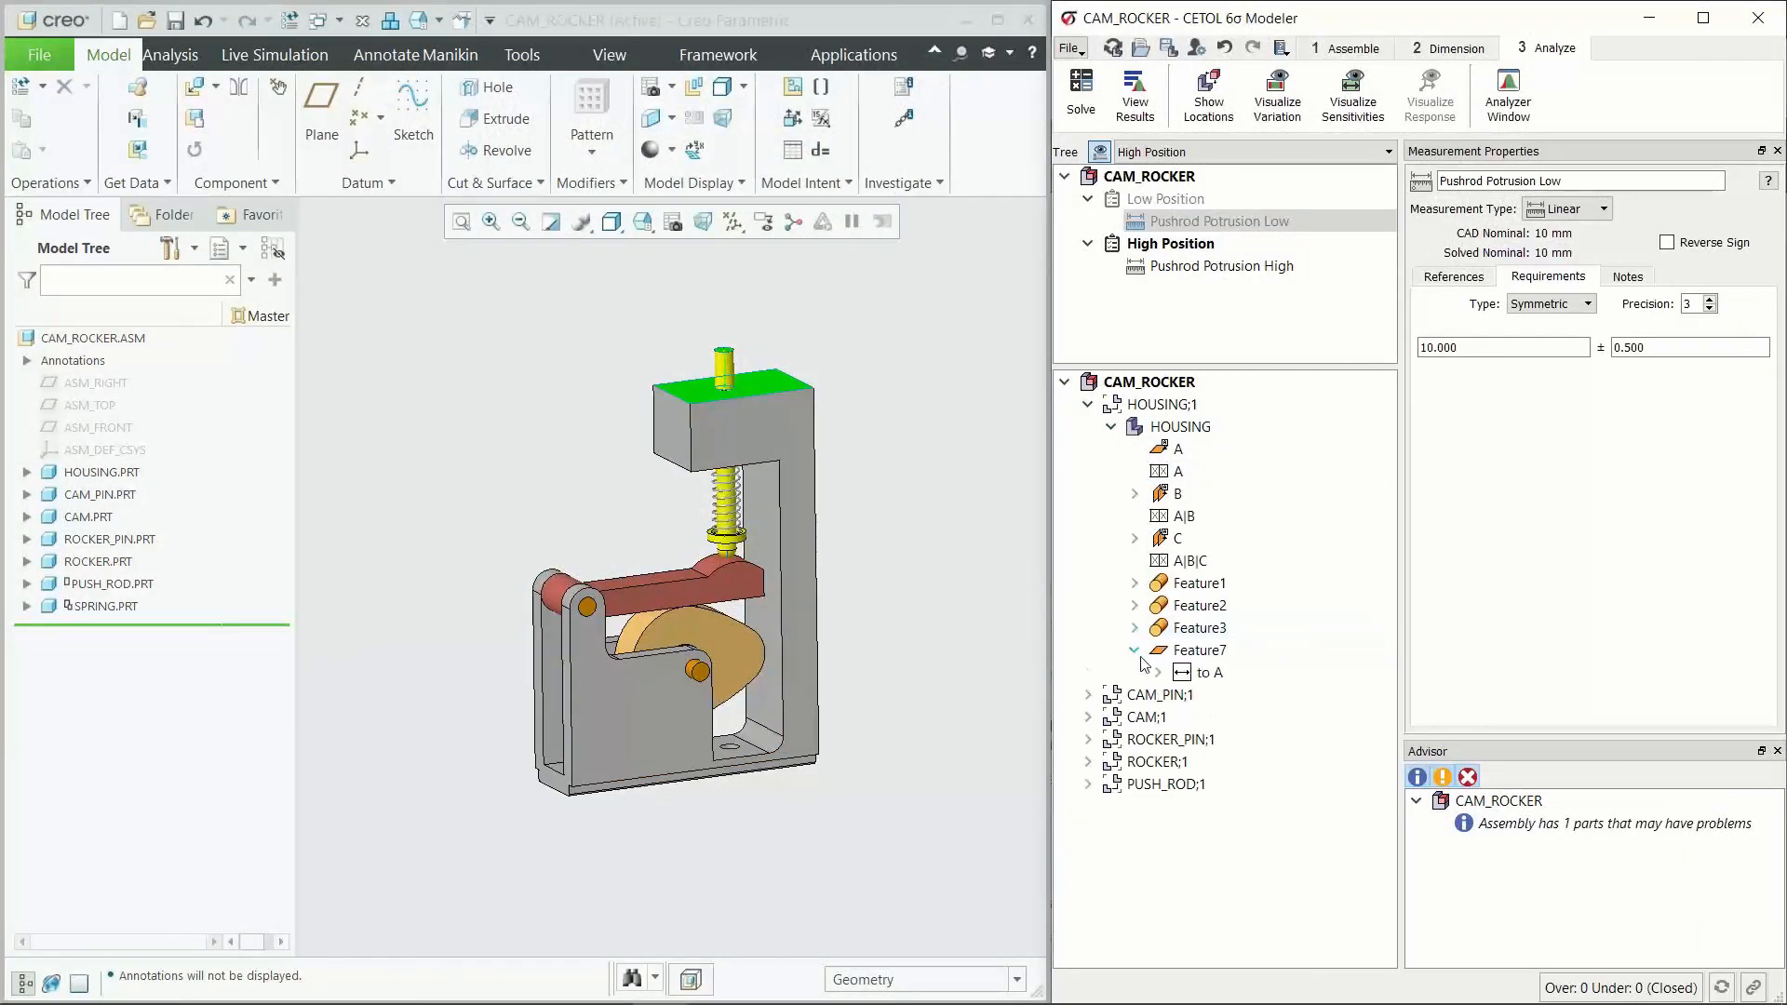
click(1210, 672)
click(1158, 672)
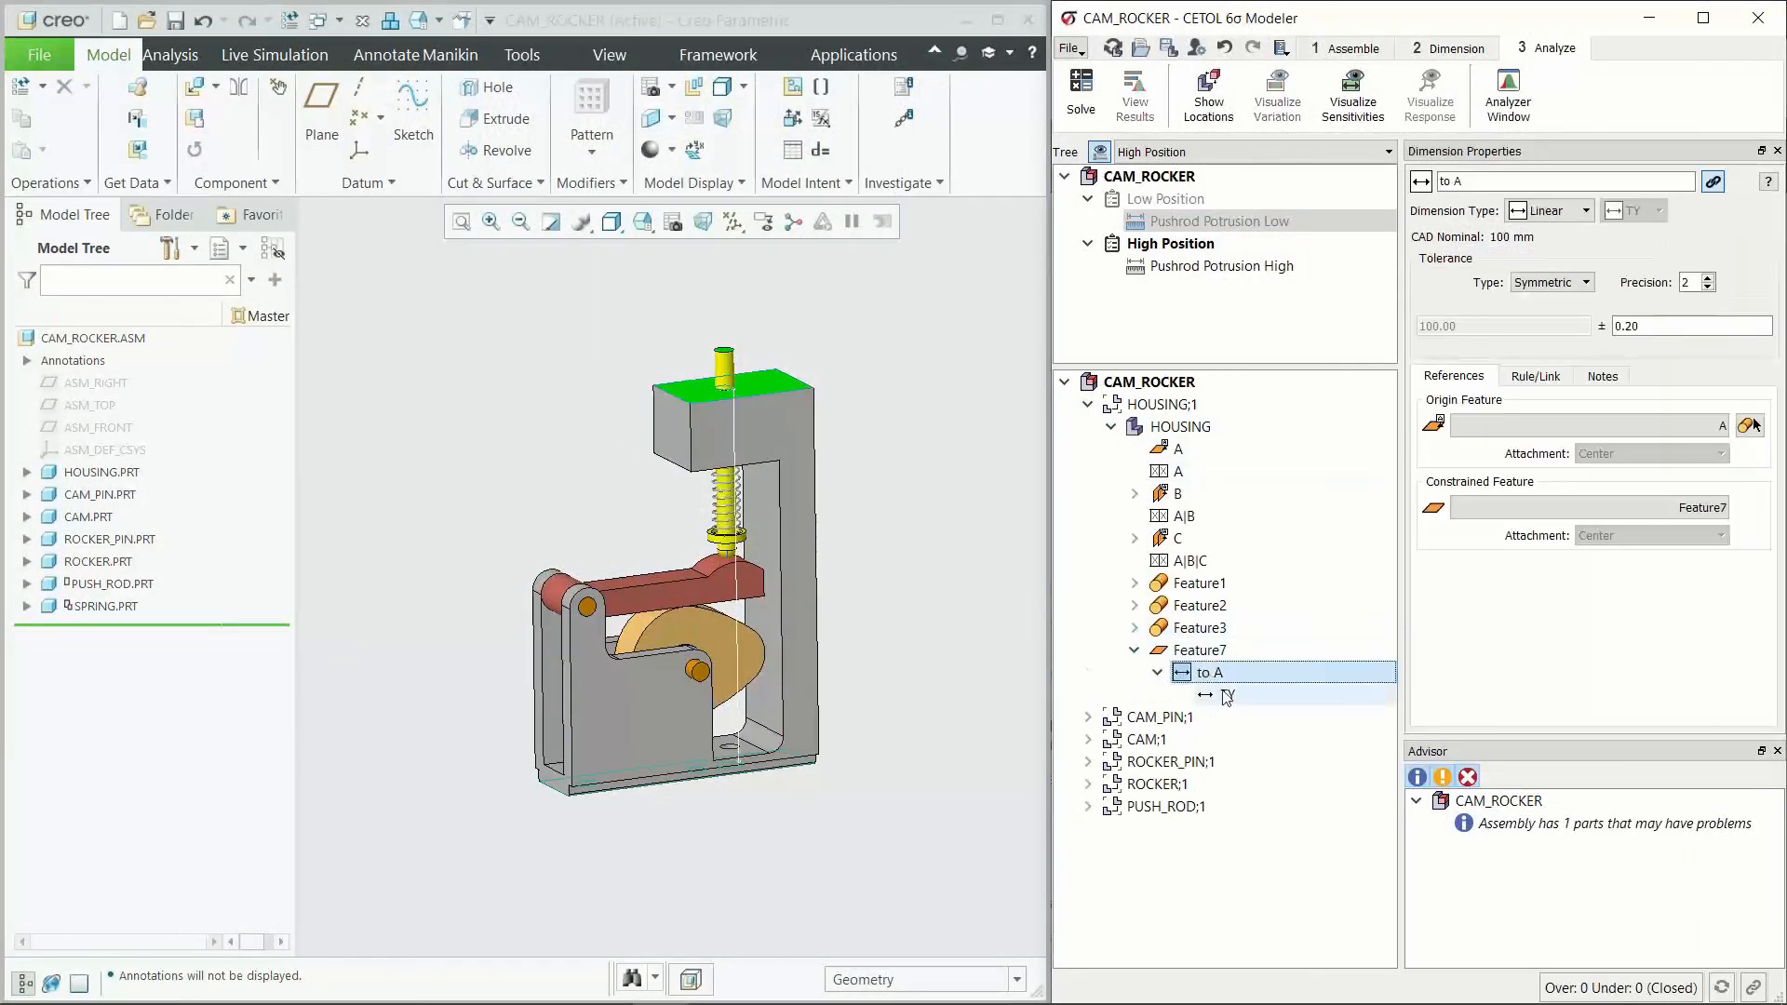
click(1226, 695)
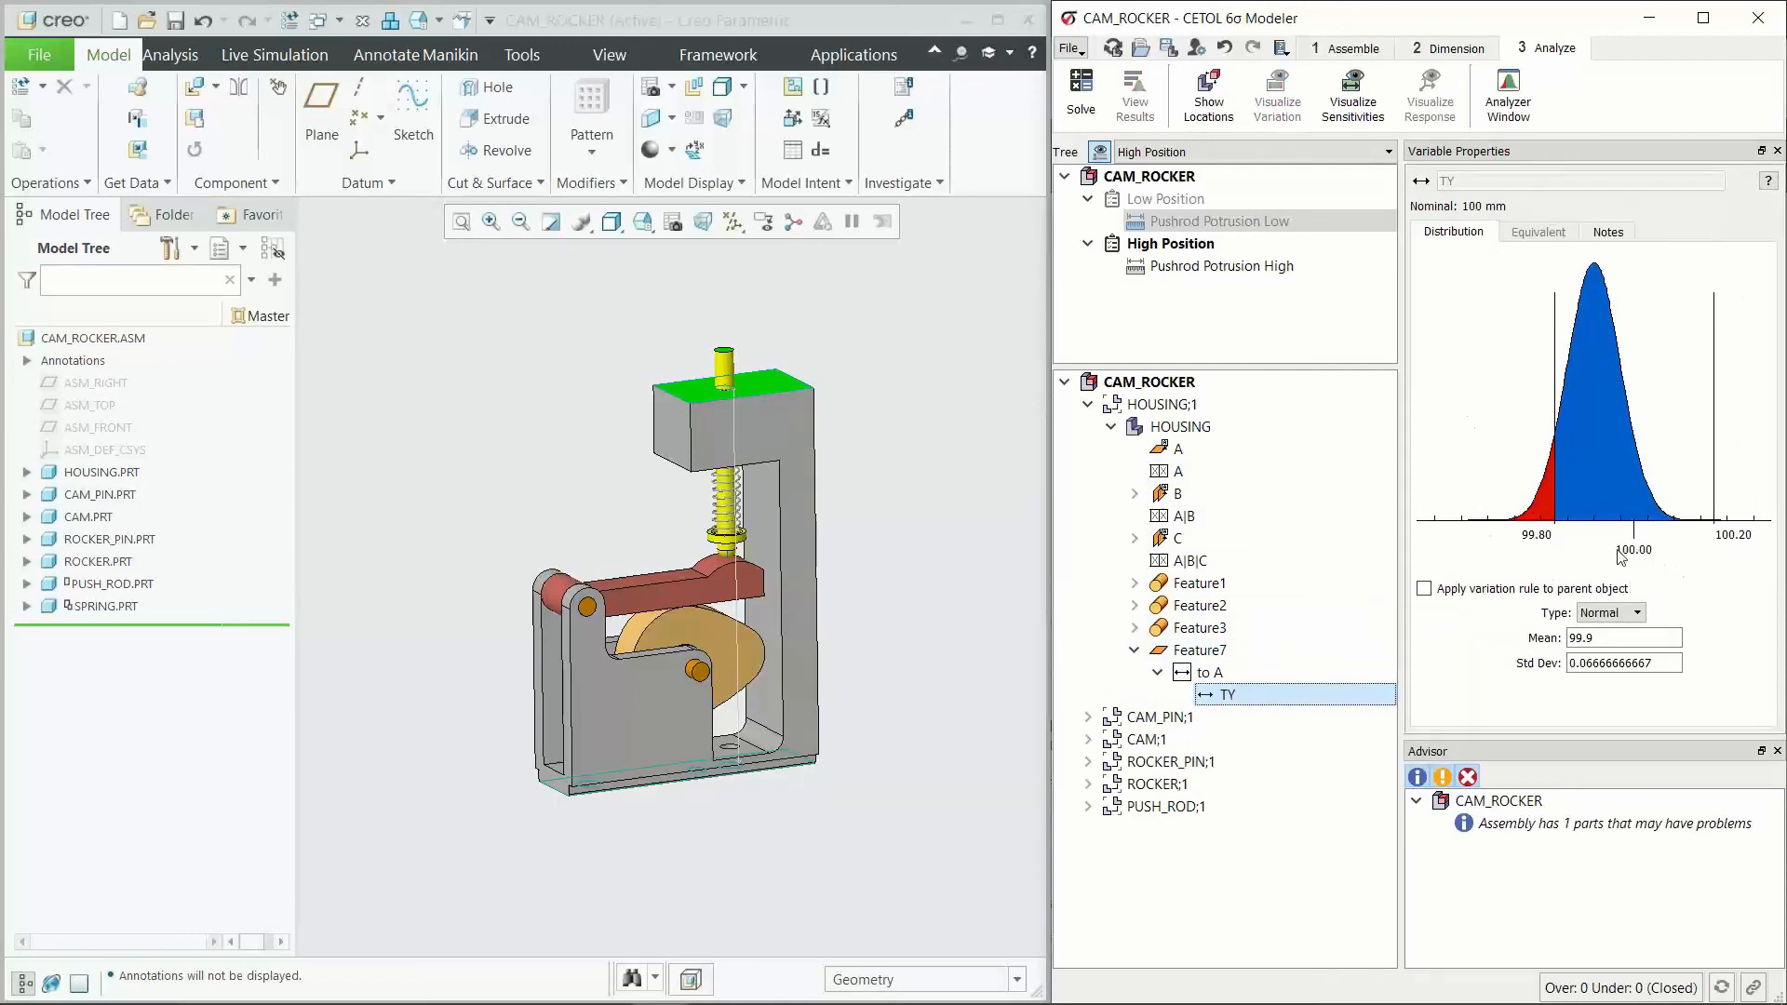
Step: Show the Analyzer's variance contribution list with wider tolerance columns and contribution bars, sorted by largest contribution to Pushrod Potrusion Low
click(1352, 91)
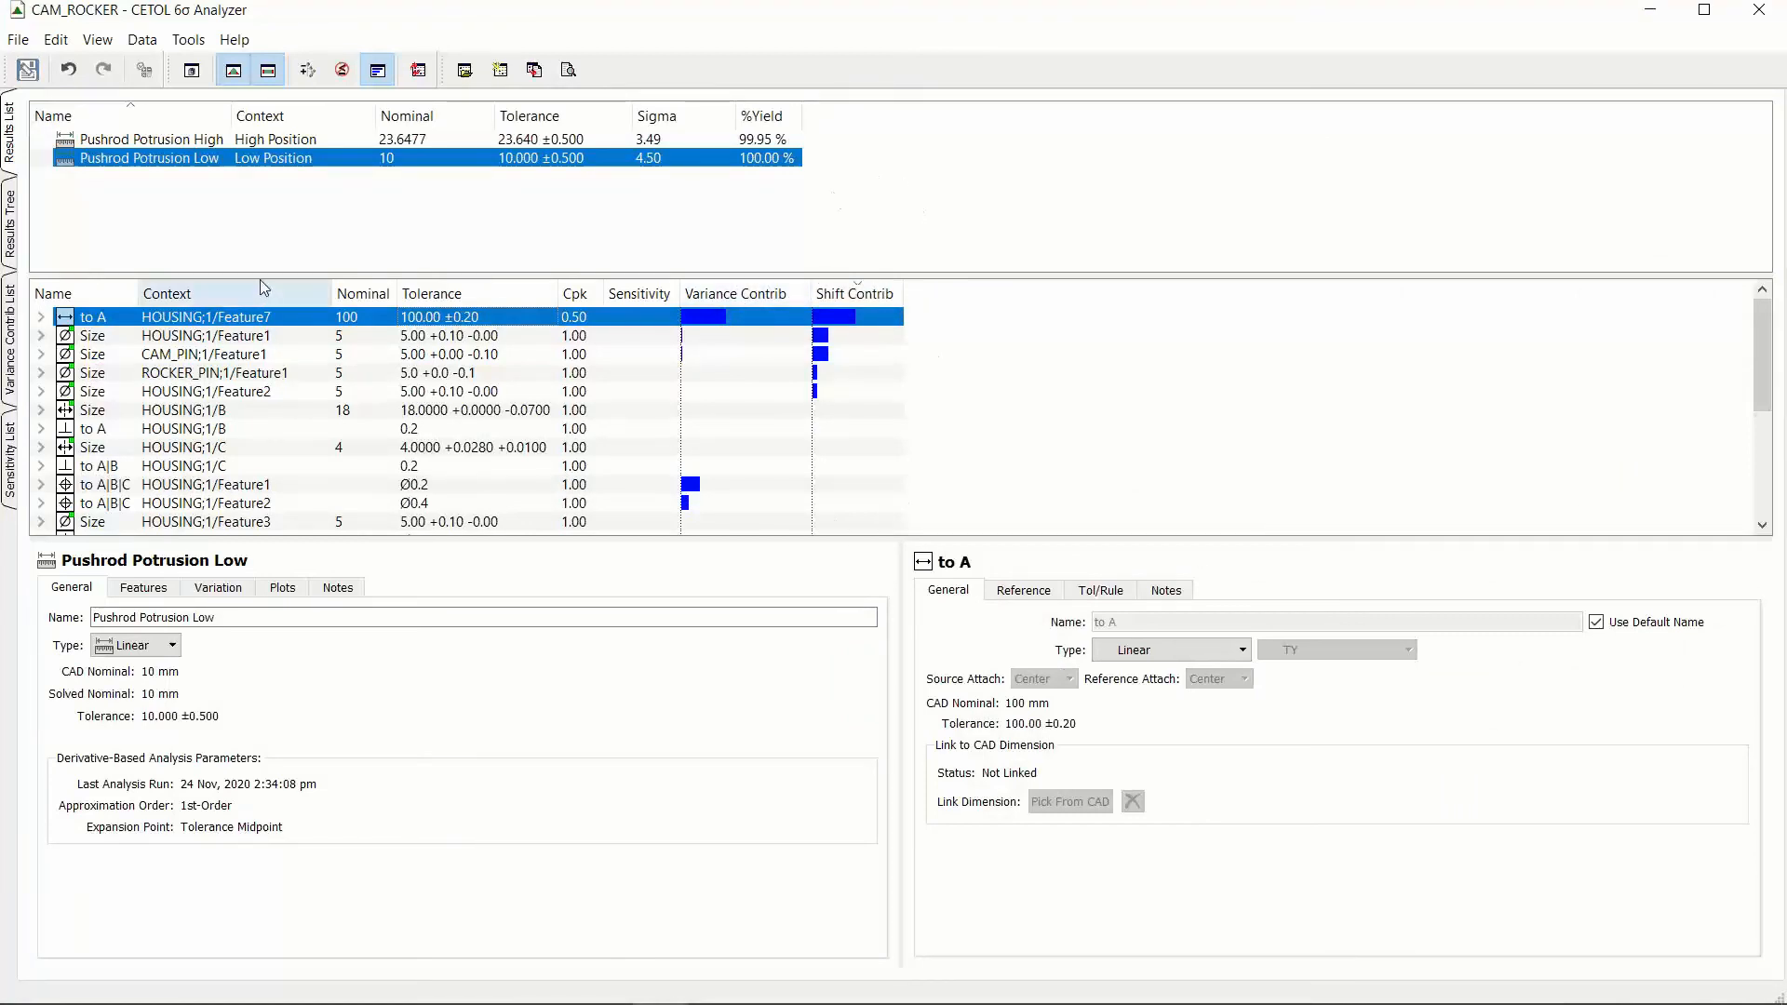
click(16, 312)
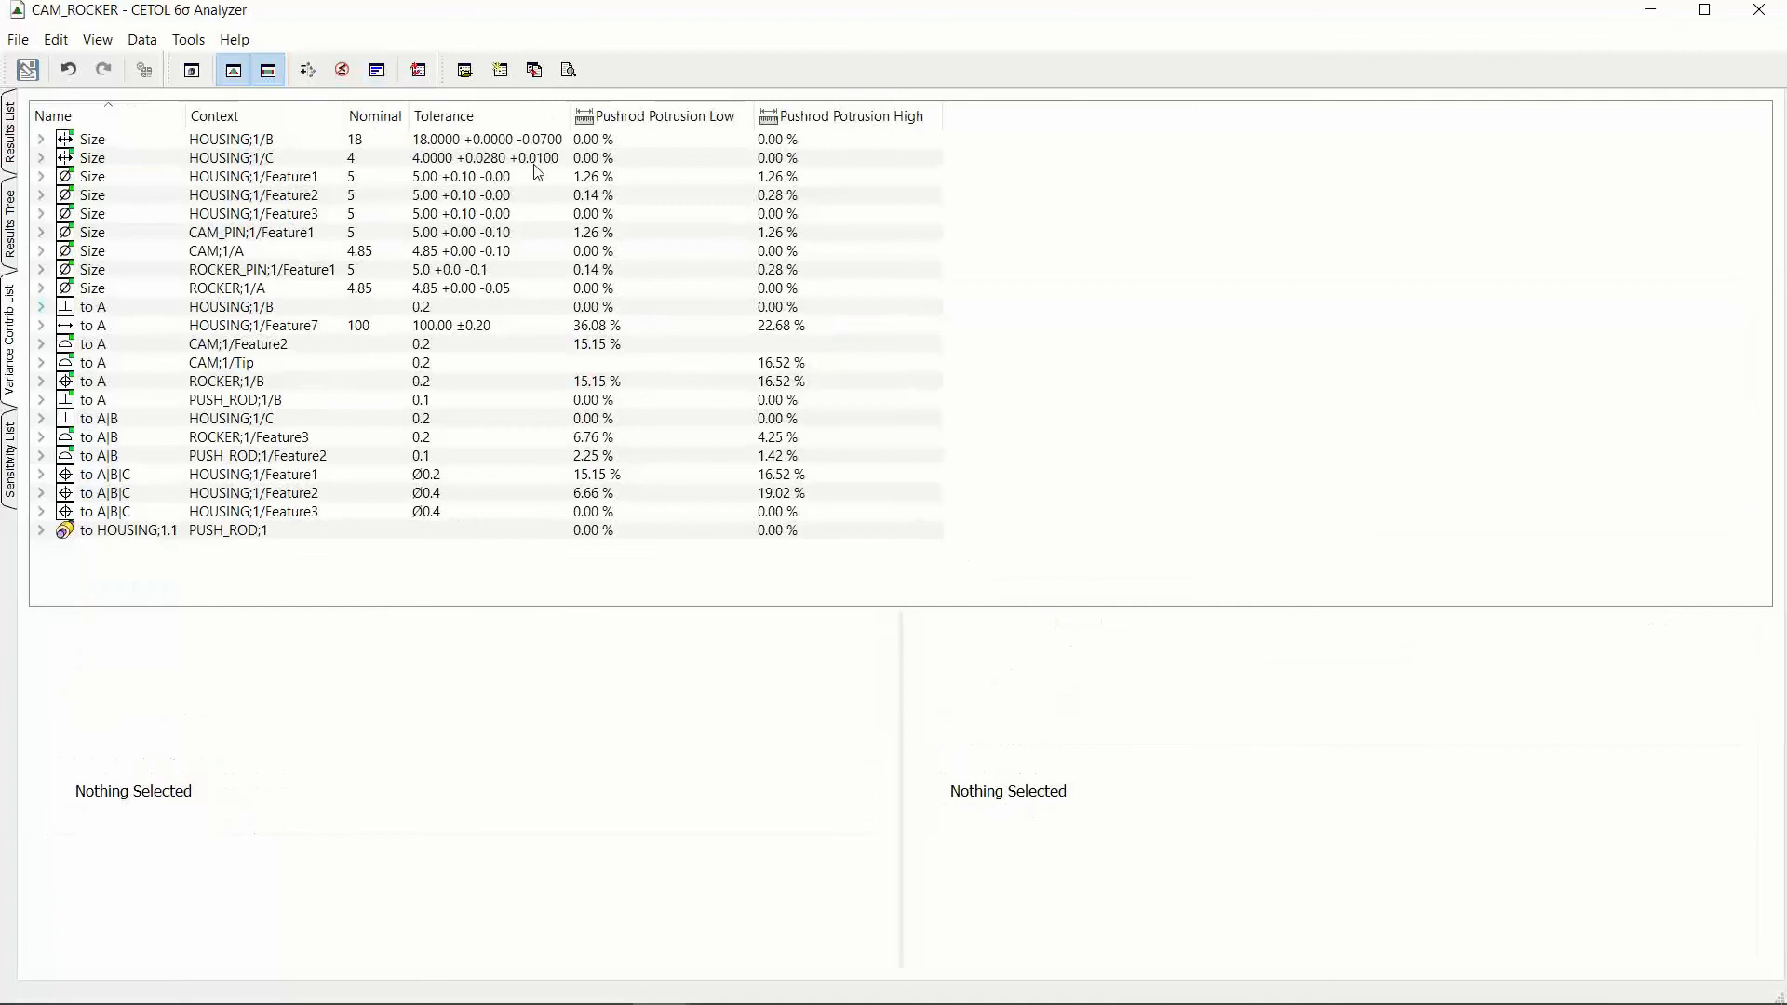
drag(570, 115, 632, 116)
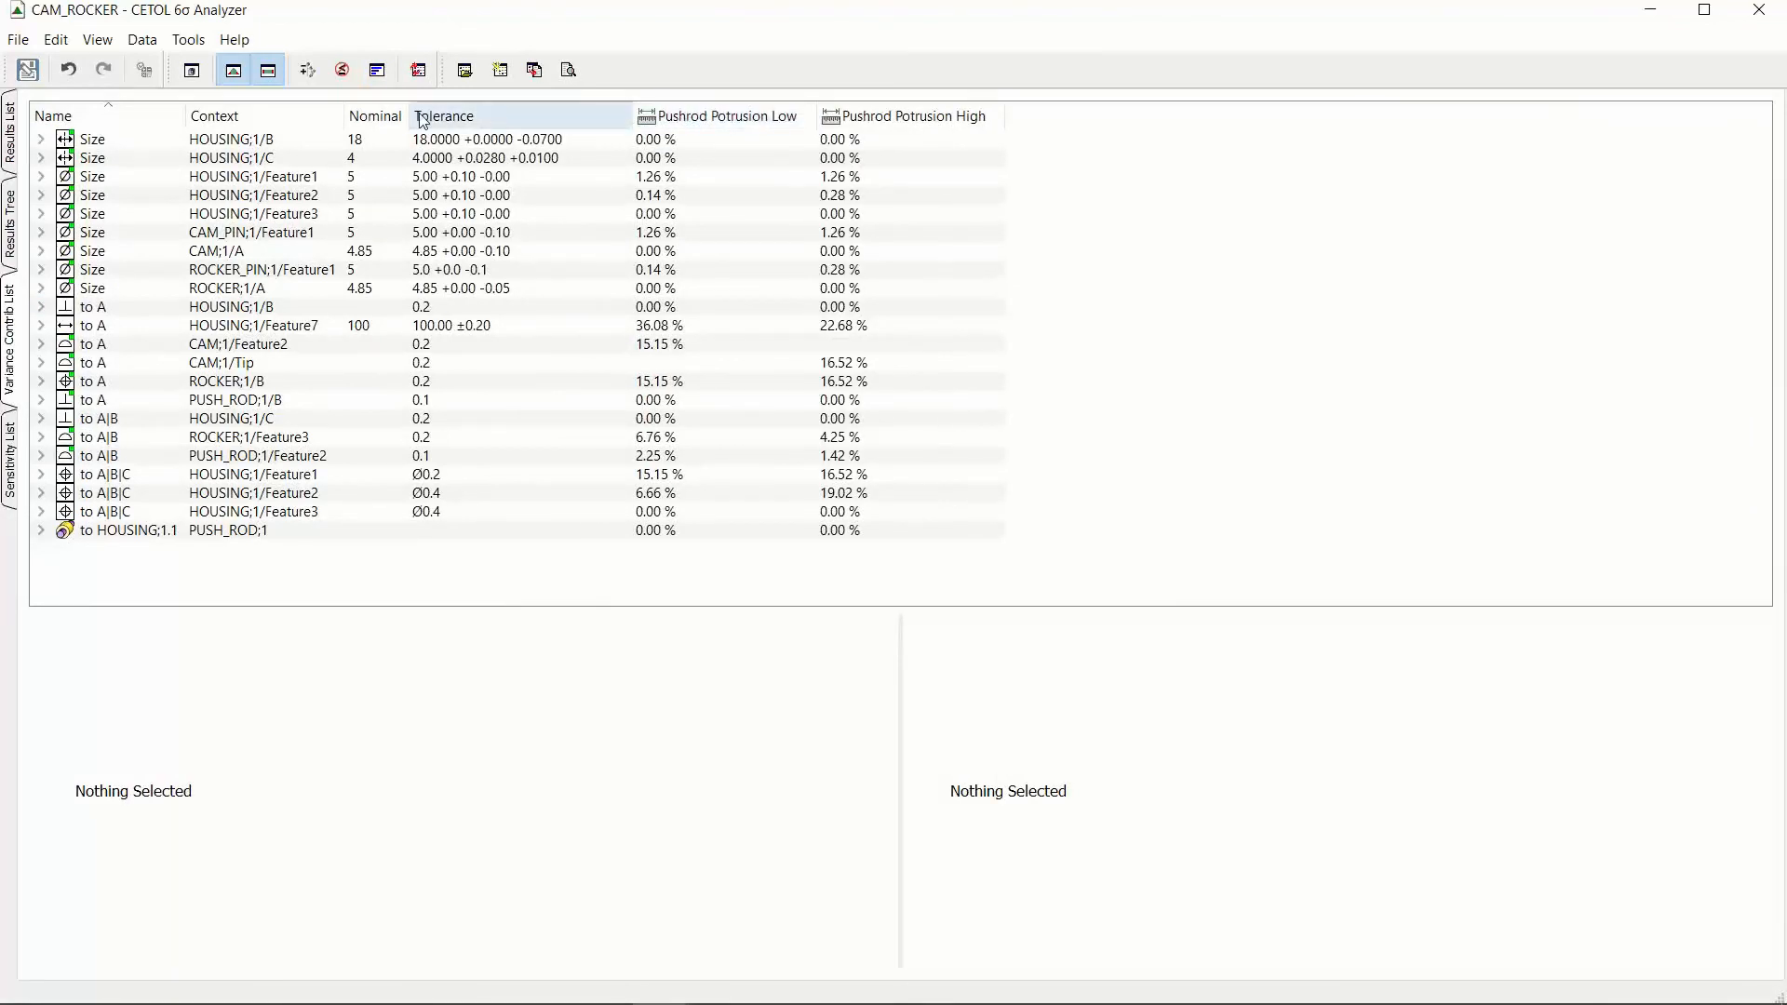
drag(410, 116, 443, 115)
click(379, 73)
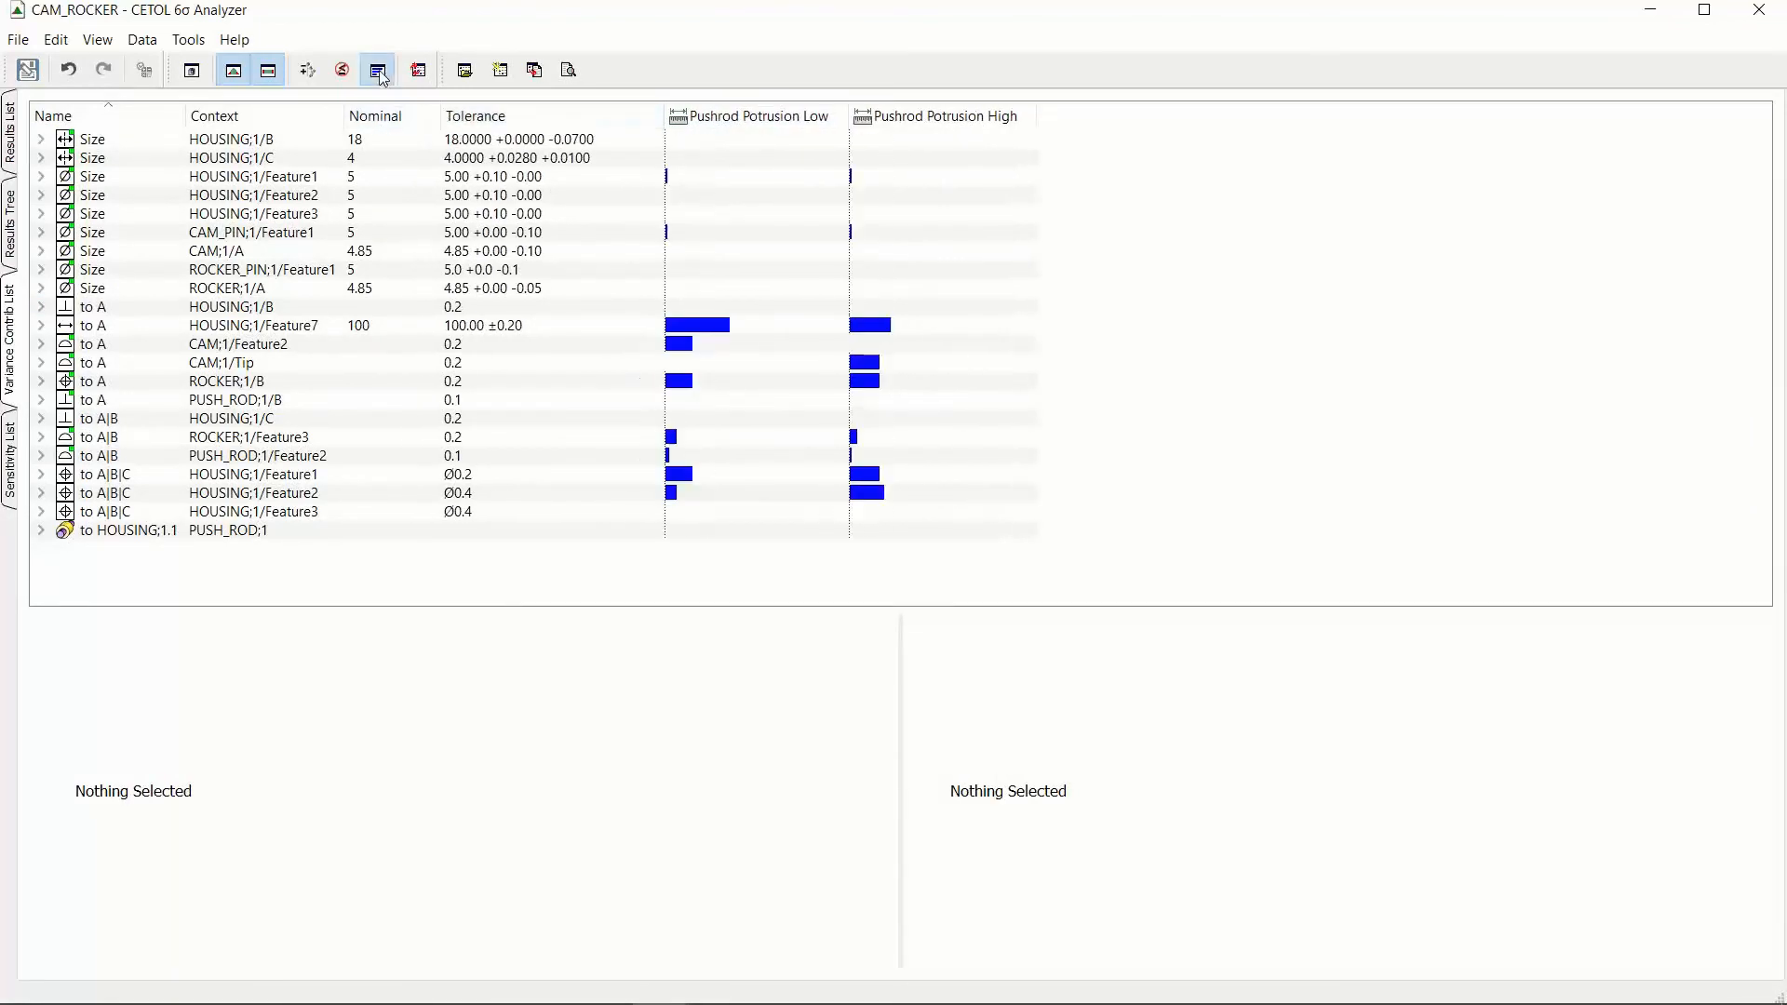
click(764, 119)
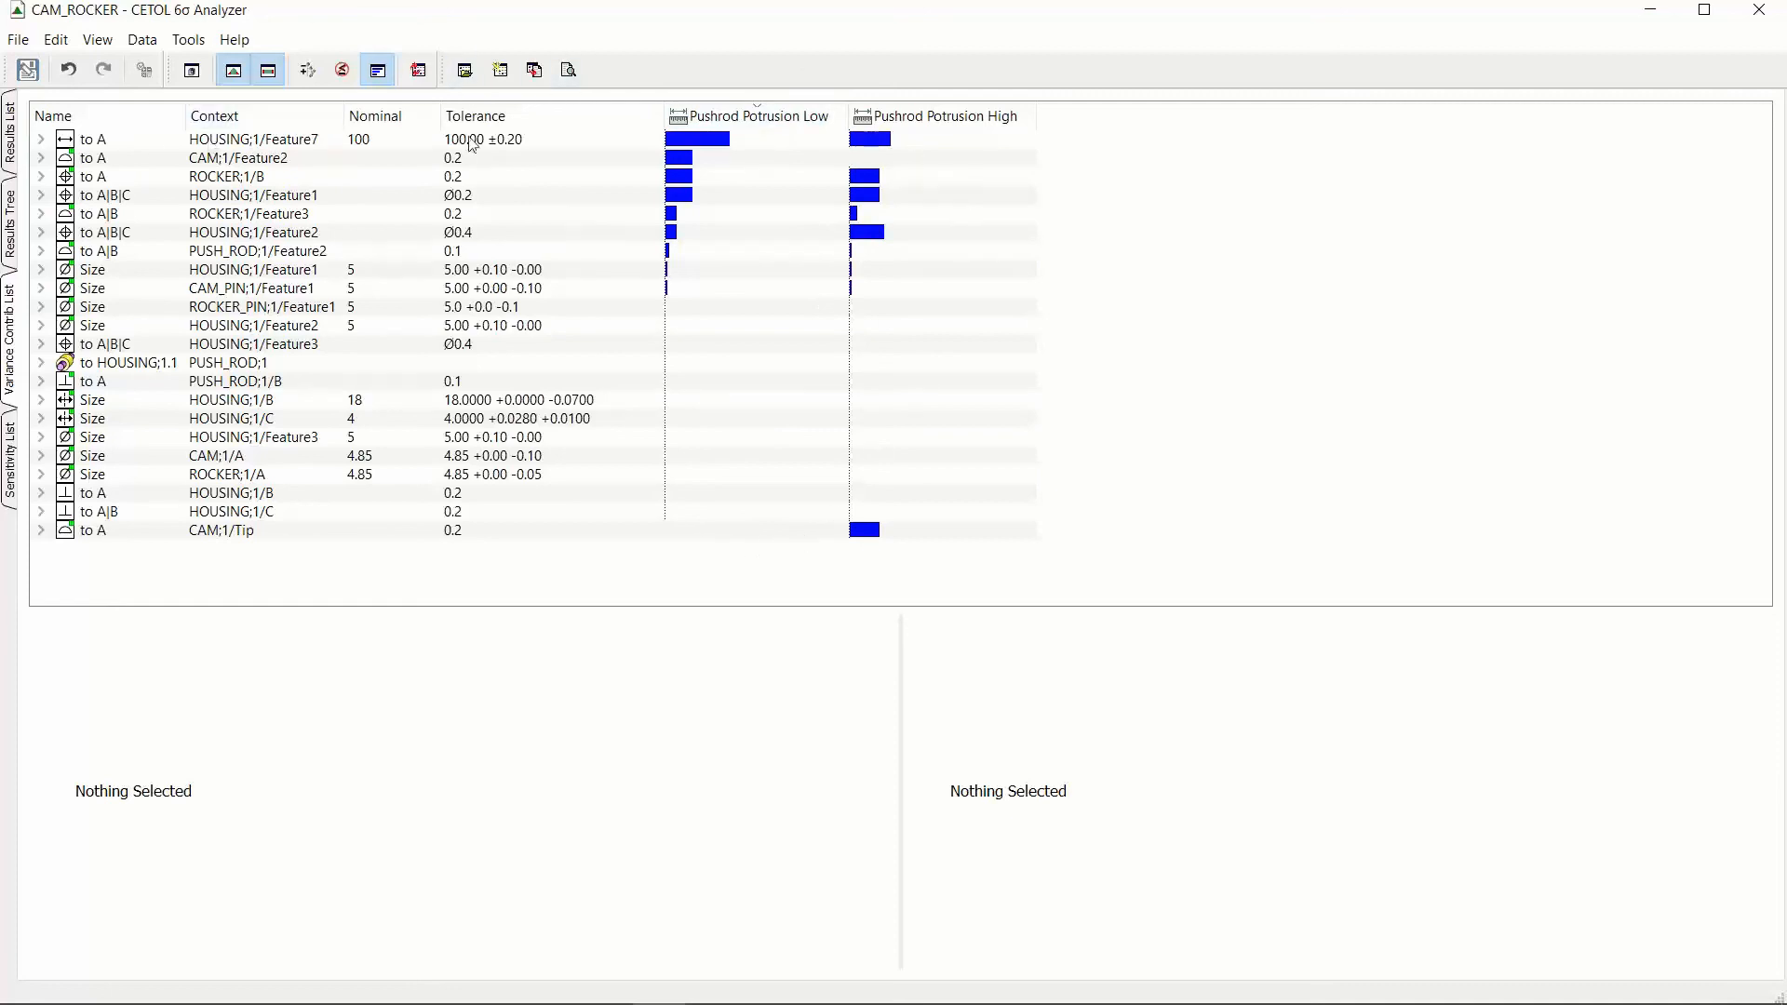
Step: Compare the HOUSING;1/Feature7 and CAM;1/Feature2 variance contributions between Pushrod Potrusion Low and Pushrod Potrusion High
mouse_move(733, 145)
click(717, 144)
click(900, 145)
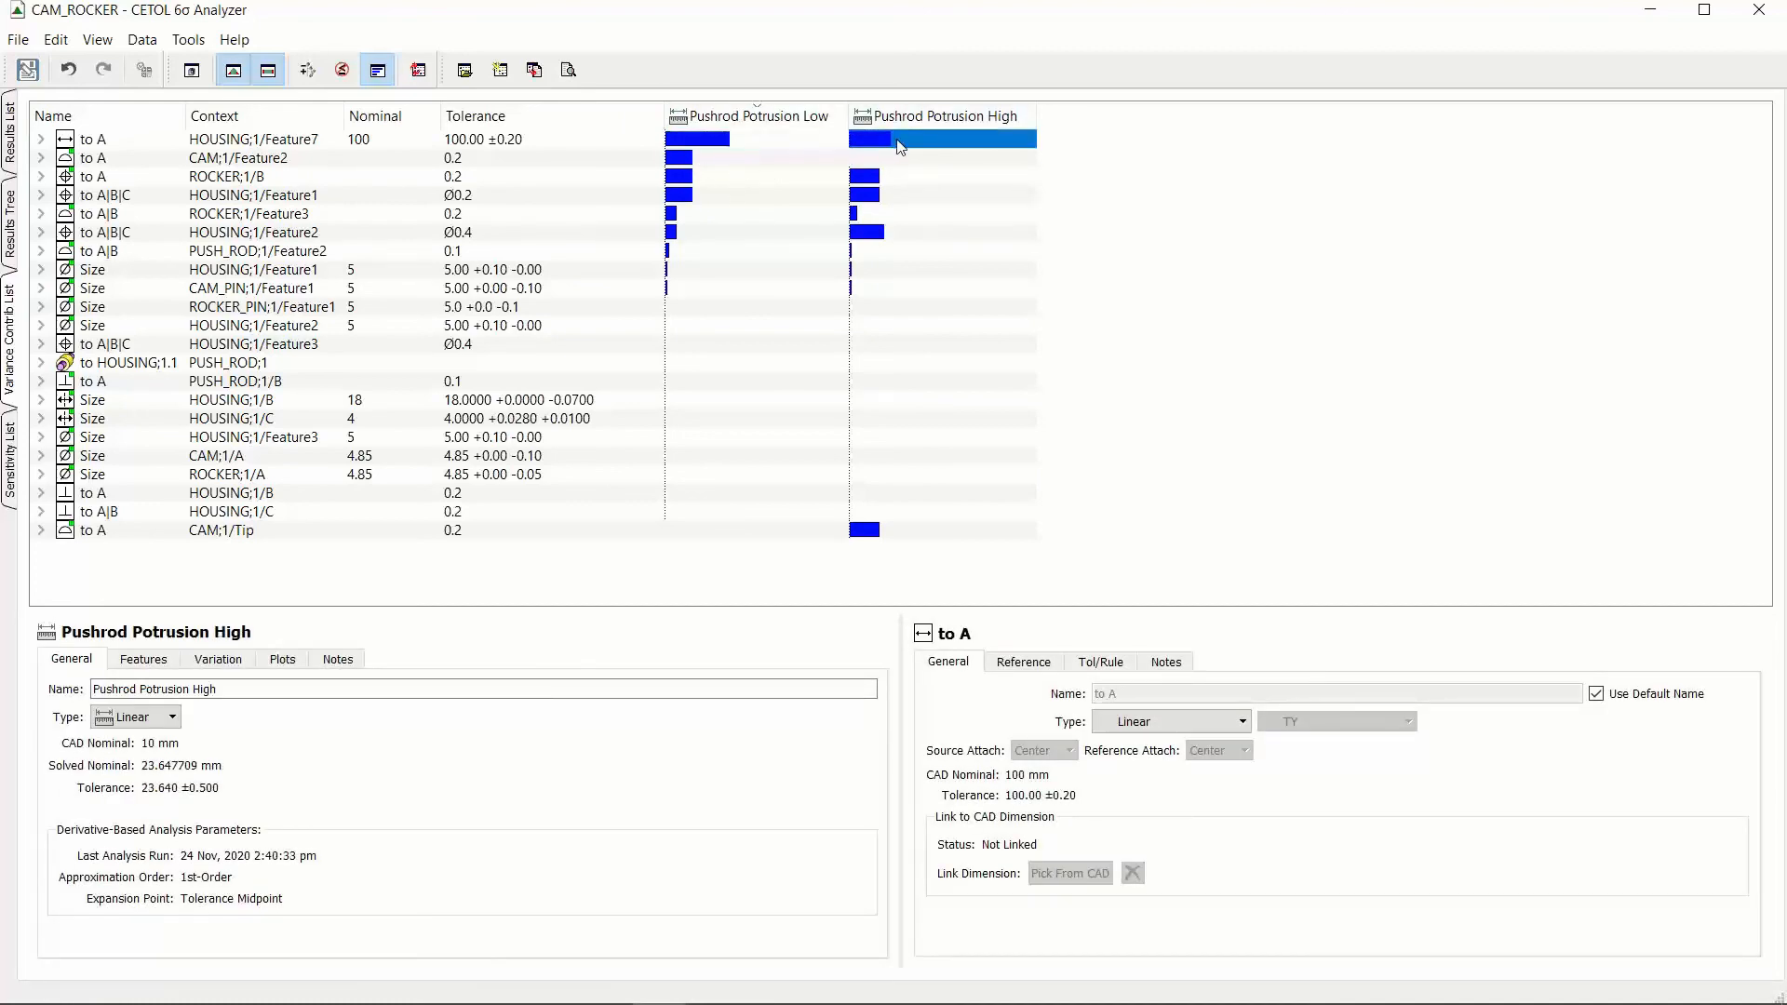
click(796, 145)
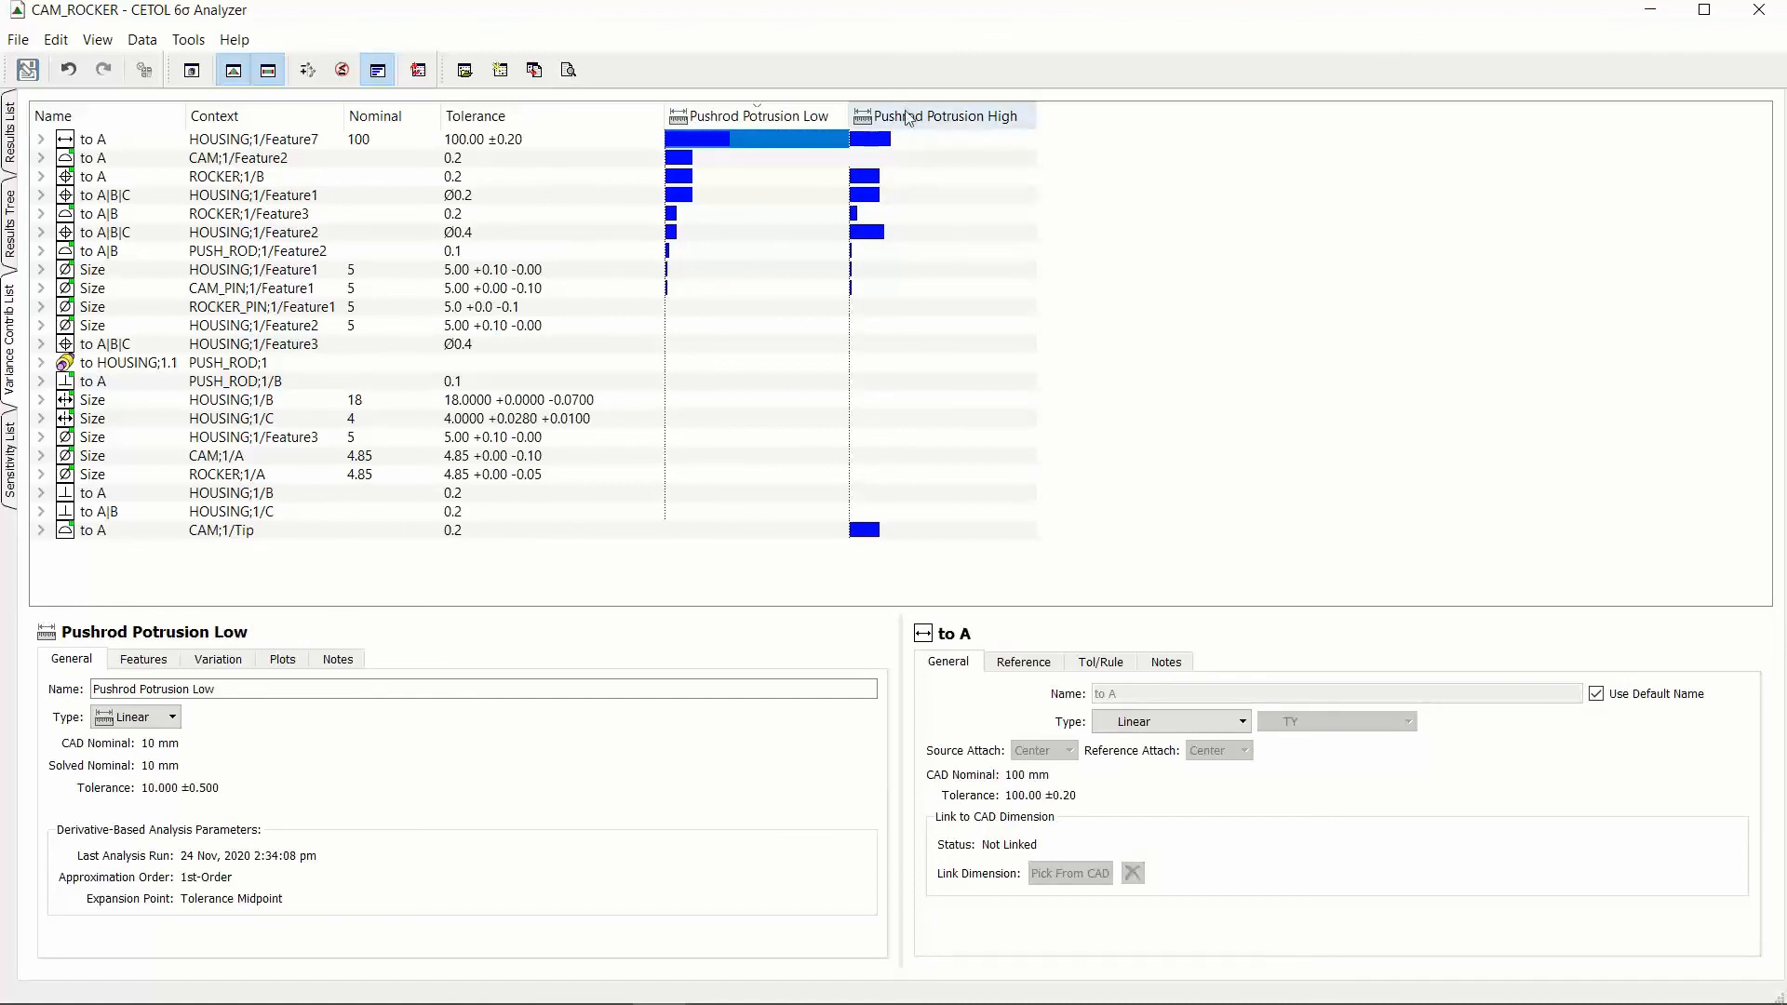
click(586, 141)
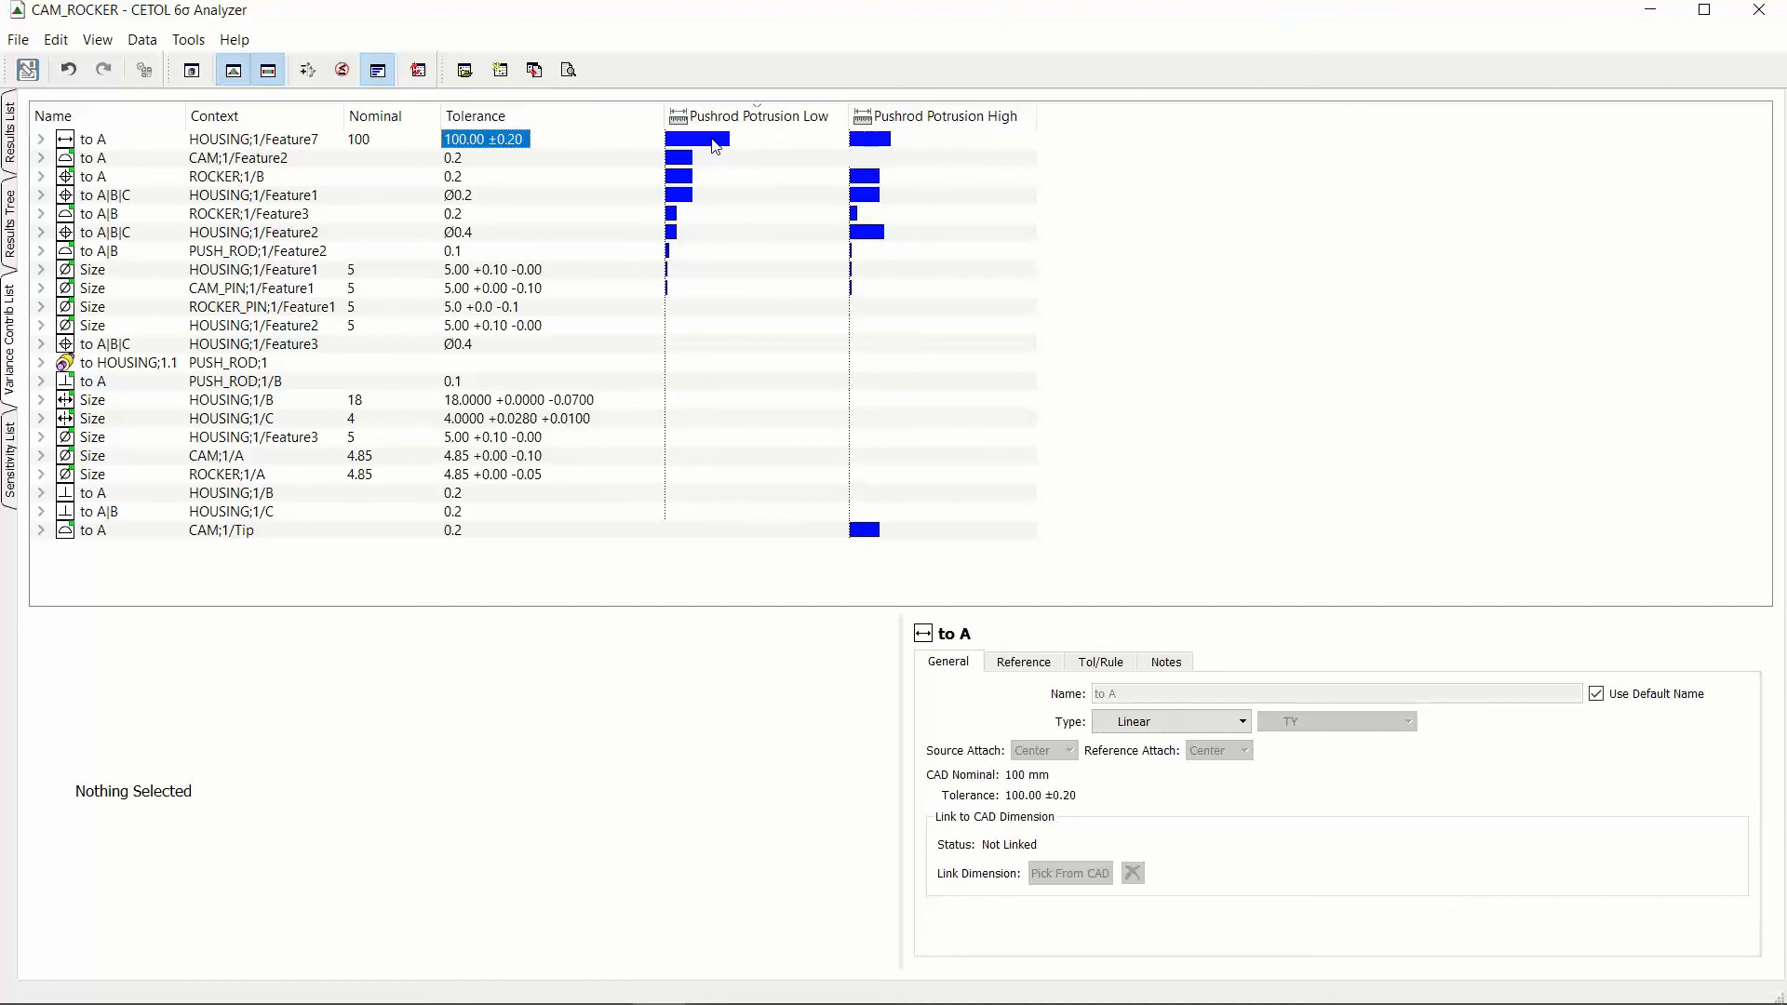
click(727, 164)
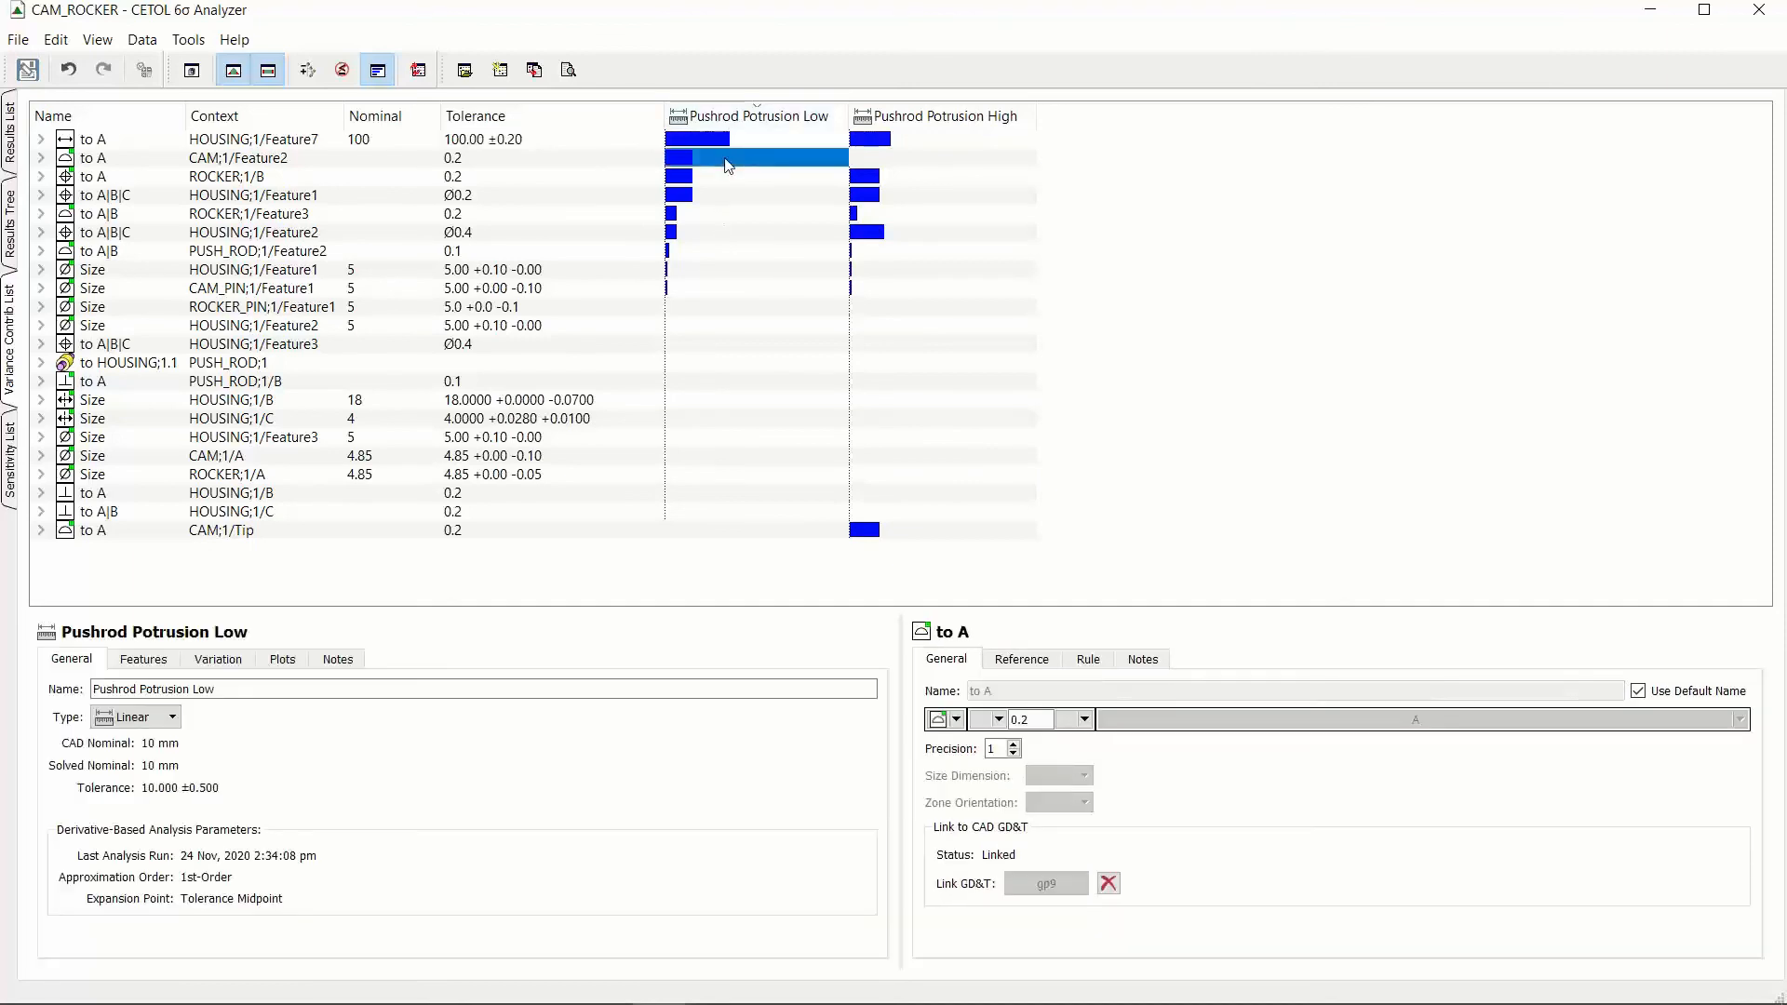
click(909, 164)
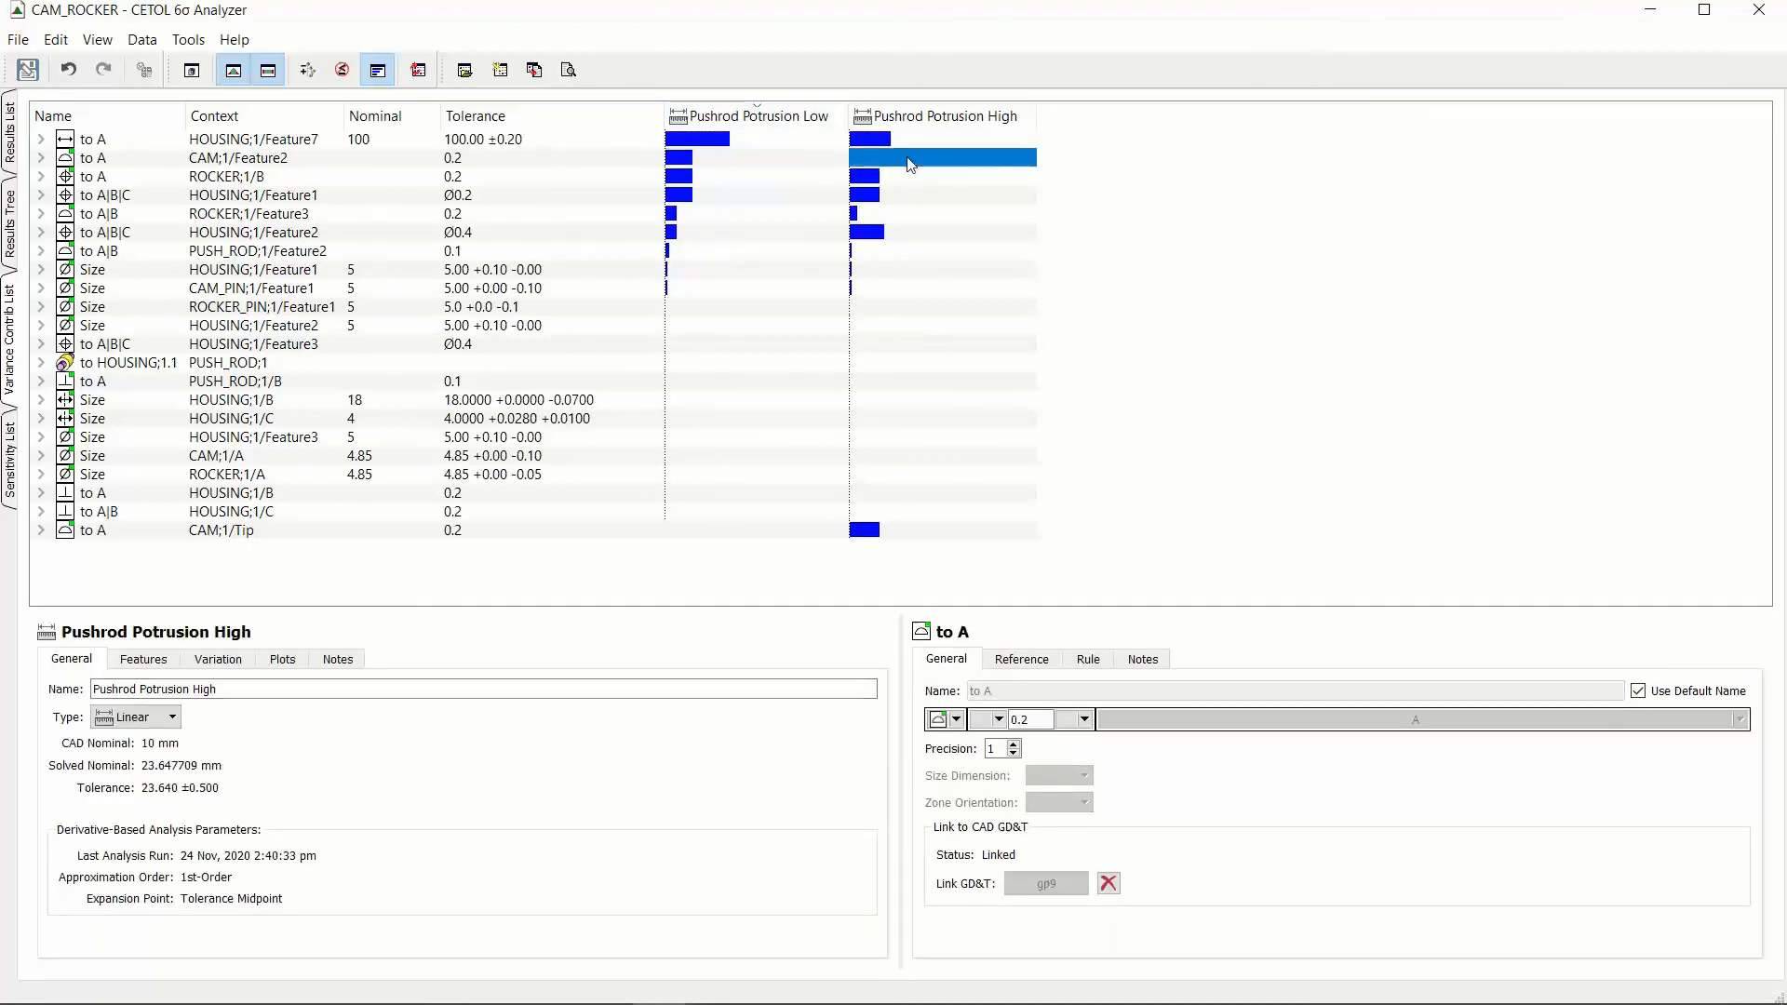
click(790, 163)
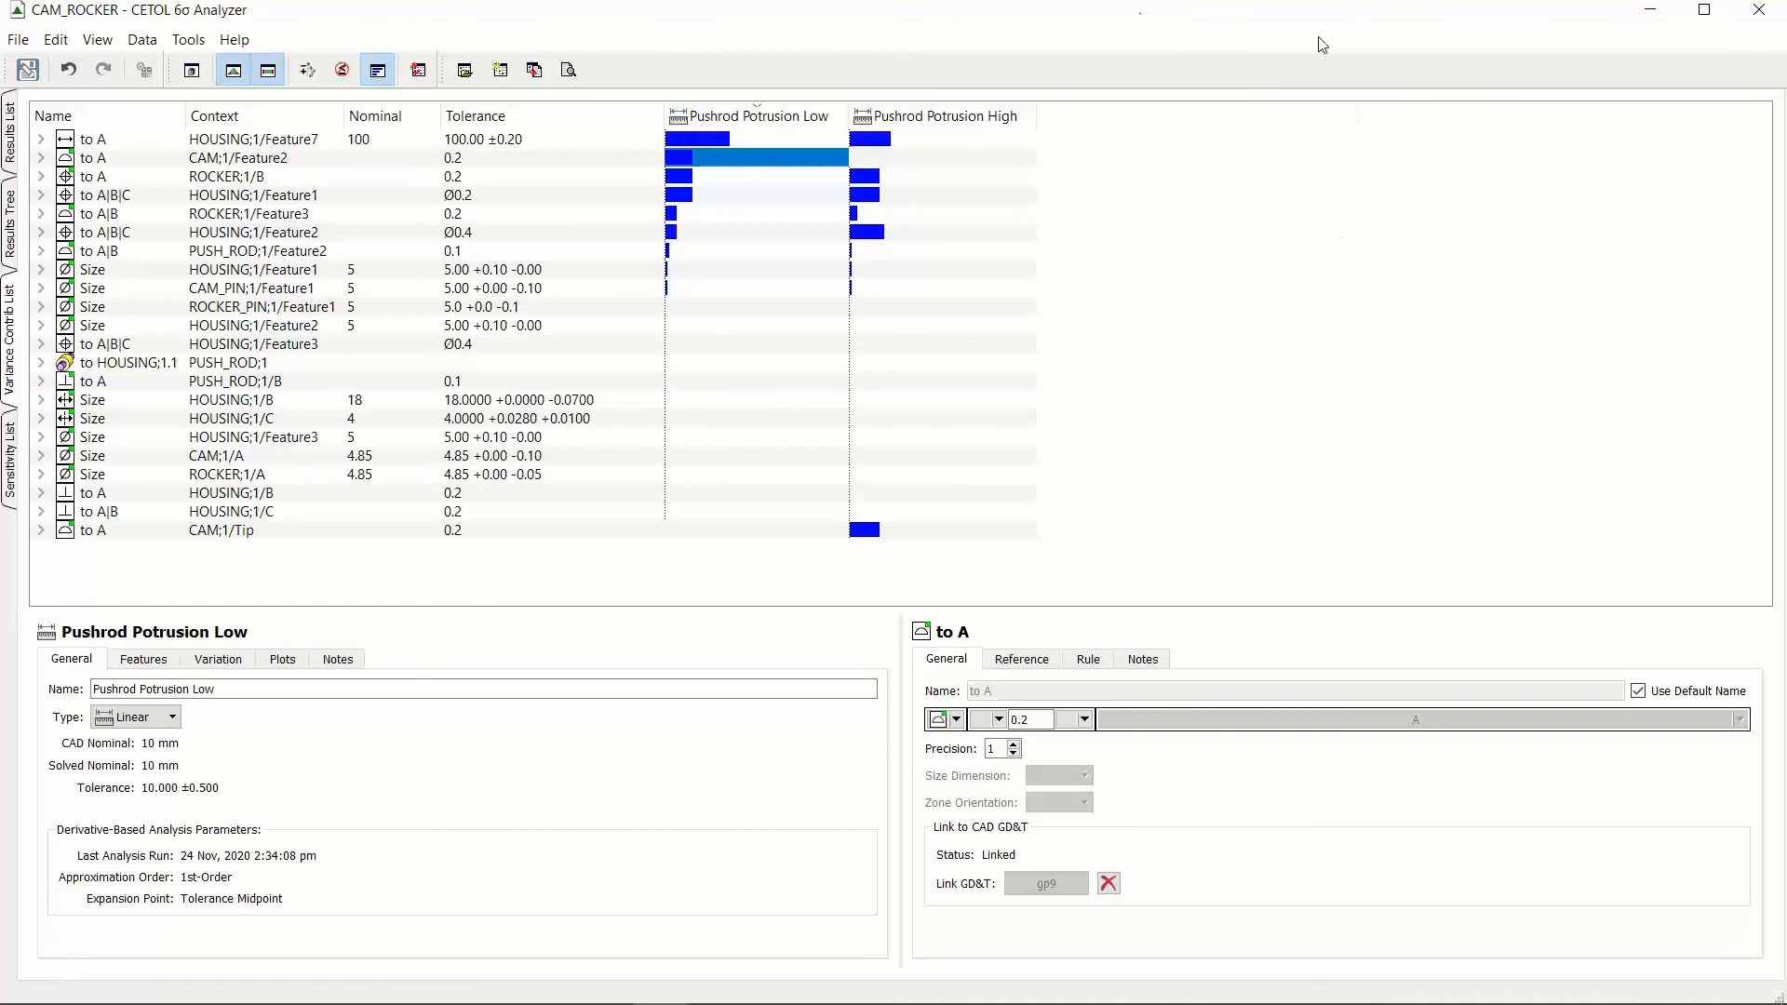
Step: Show the Analyzer's sensitivity list as bars, sorted by largest sensitivity for Pushrod Potrusion Low
click(25, 461)
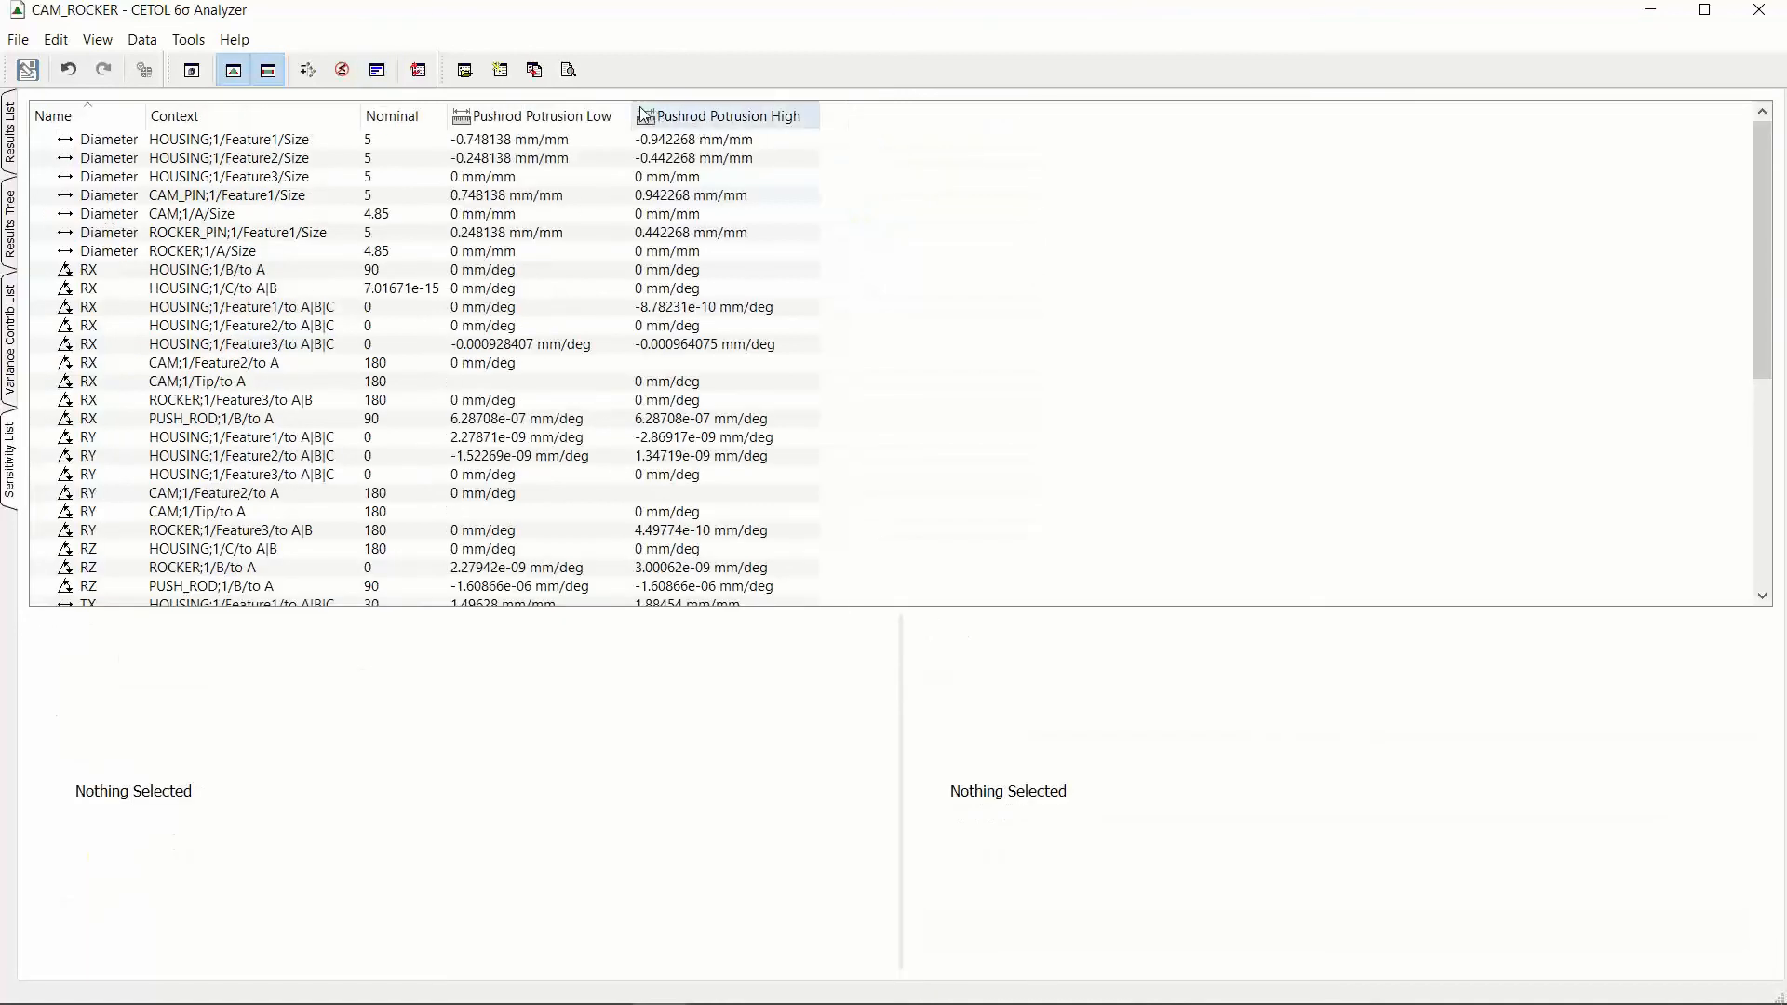
click(377, 70)
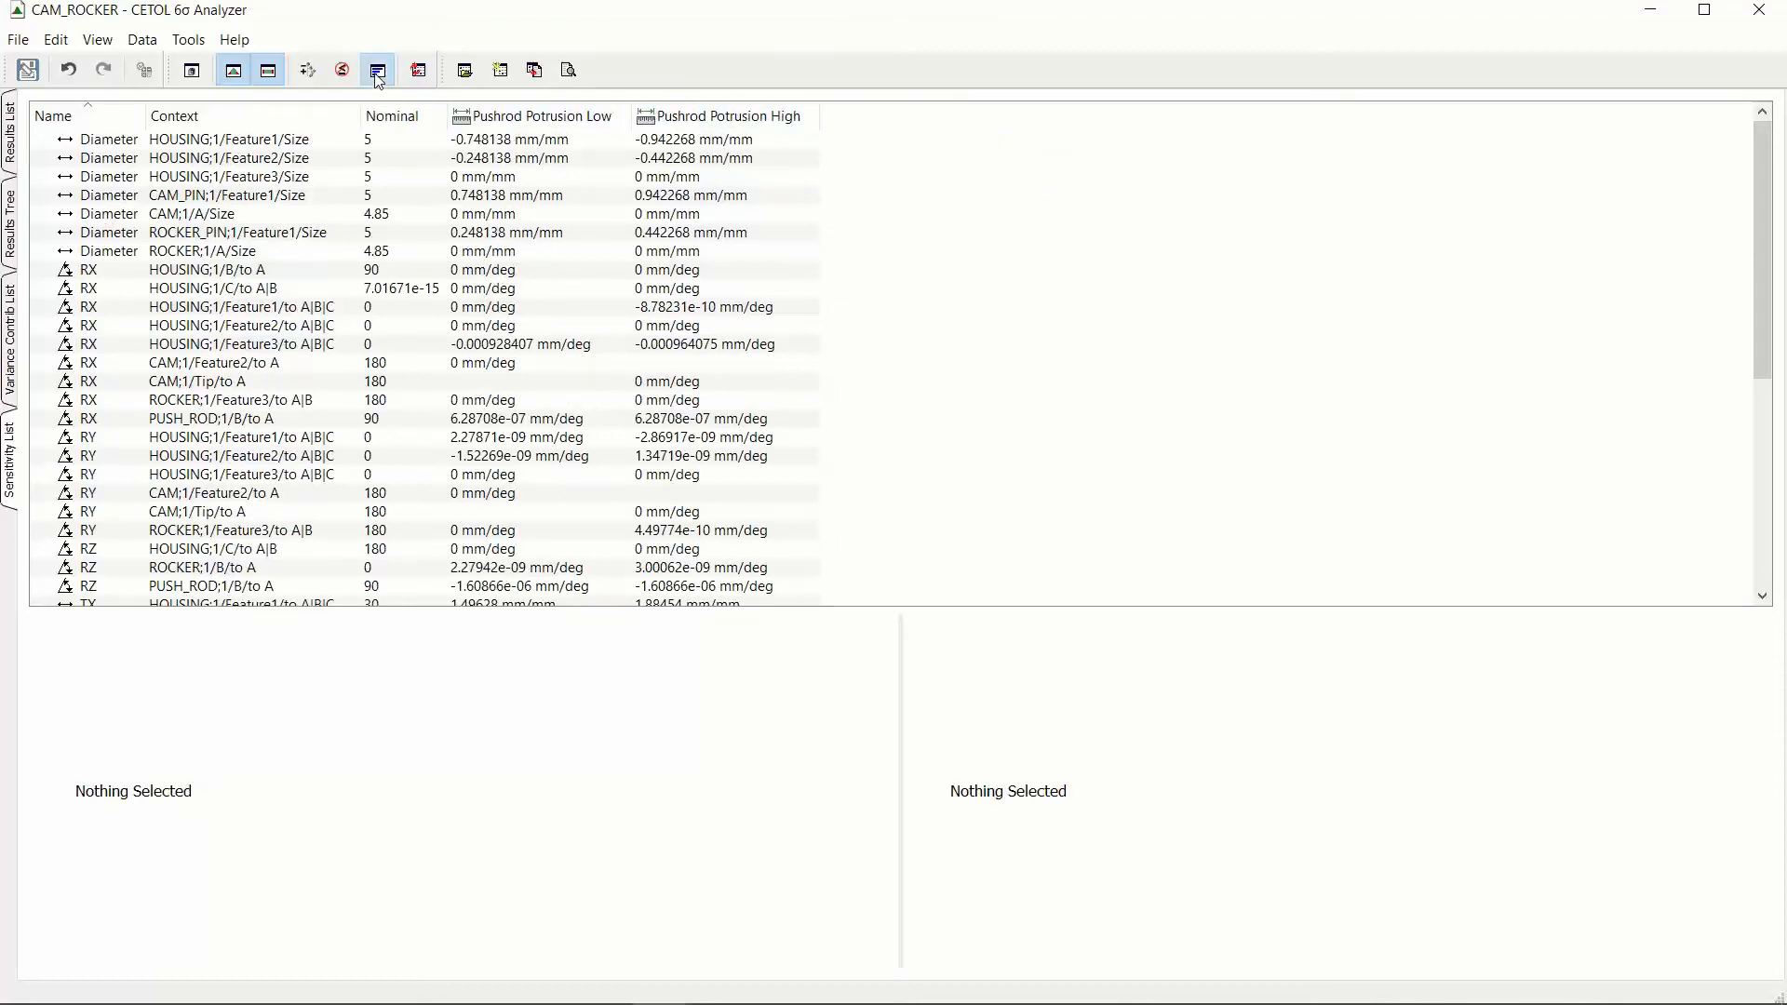
click(545, 112)
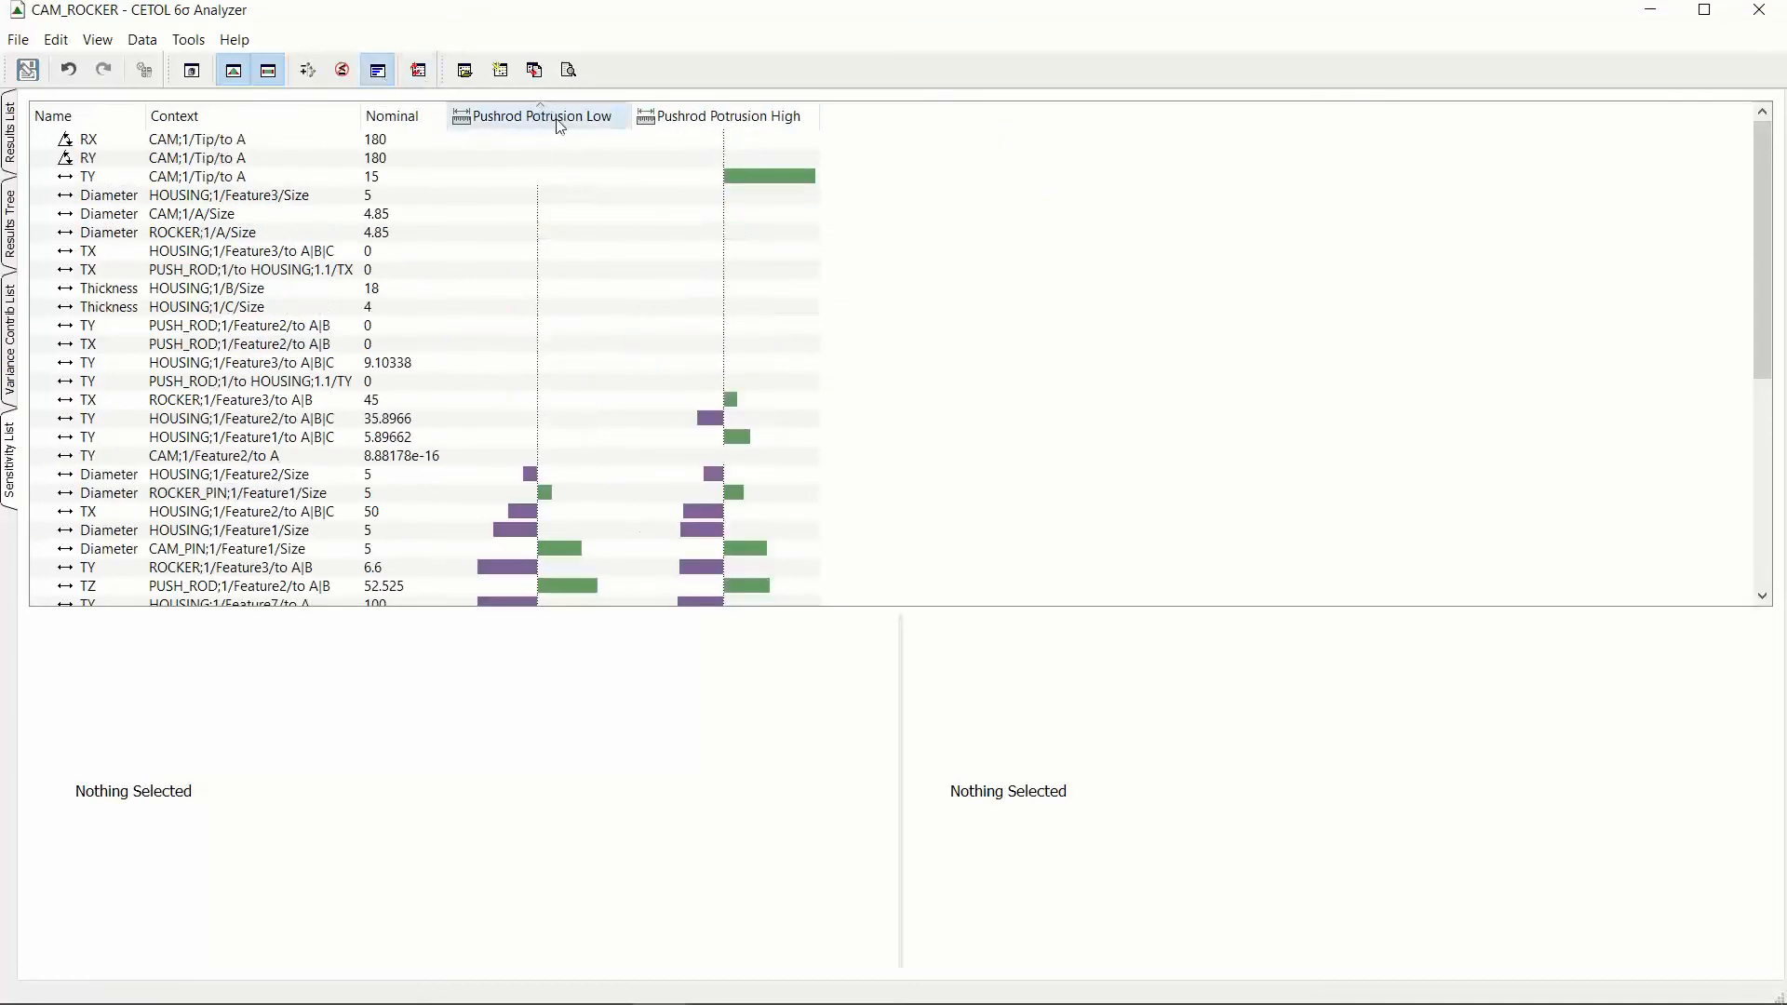
click(566, 119)
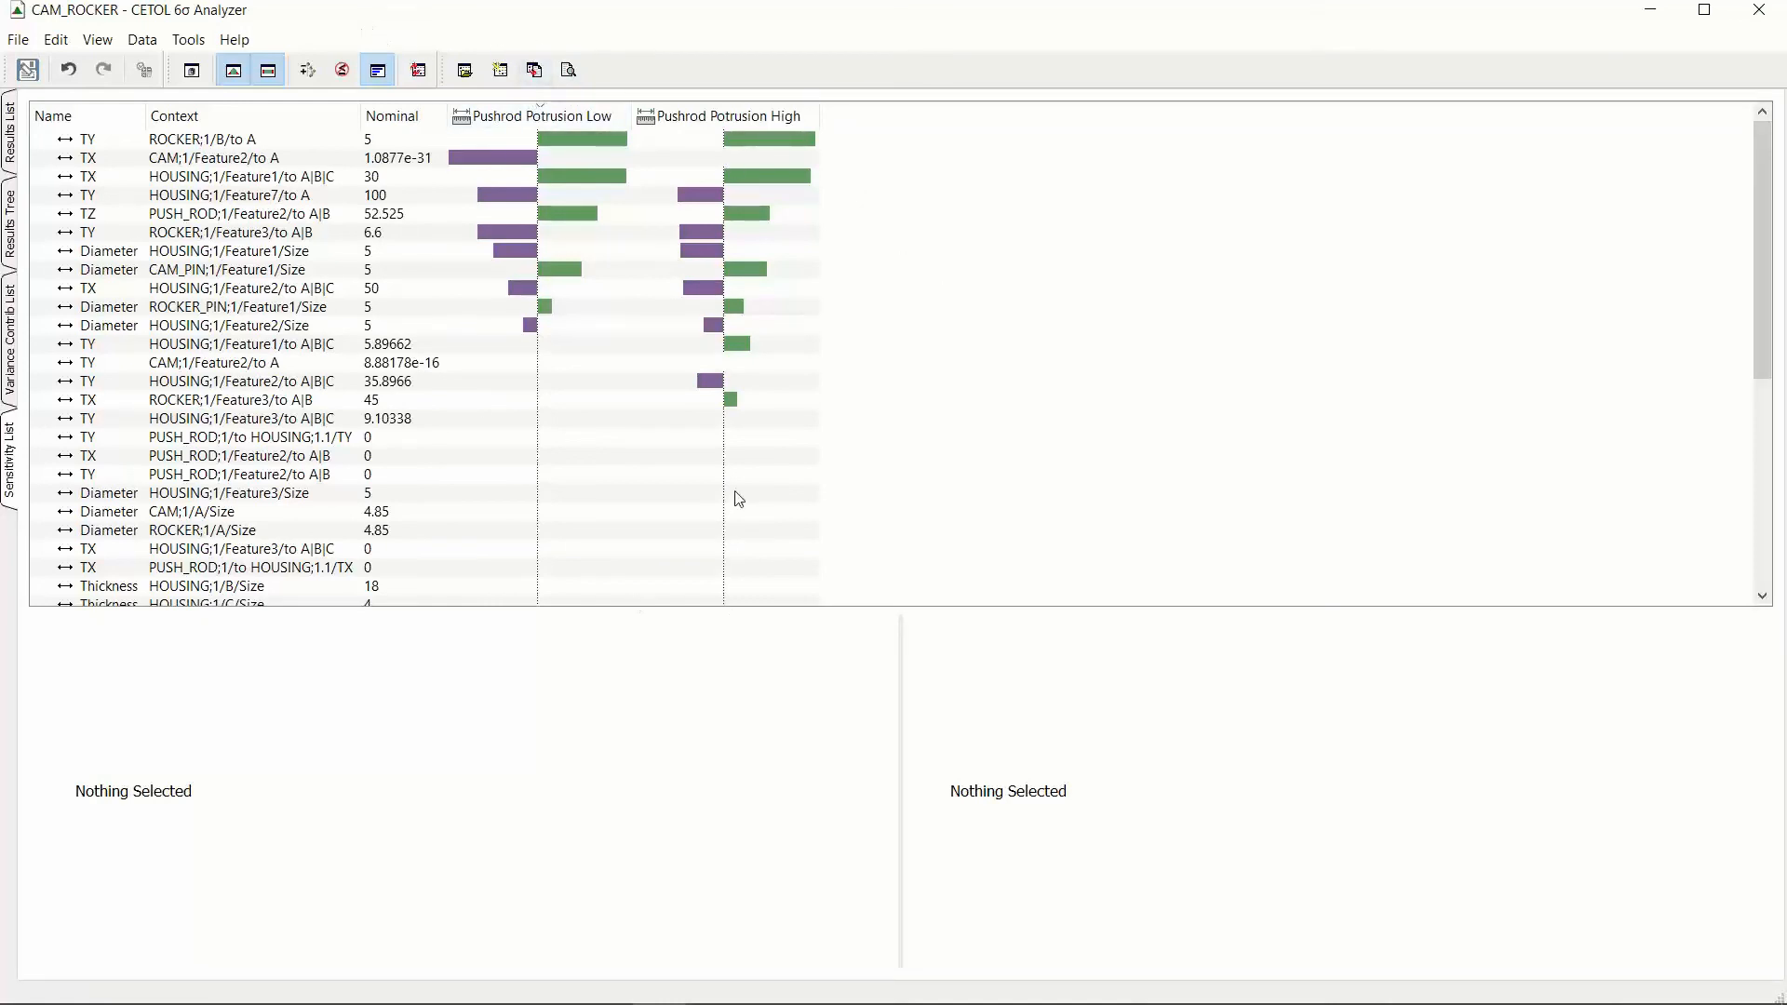
Step: Customize a Statistical Results report with company Ariadne Engineering AB, the analyst's name and the general text "Test Report"
click(573, 69)
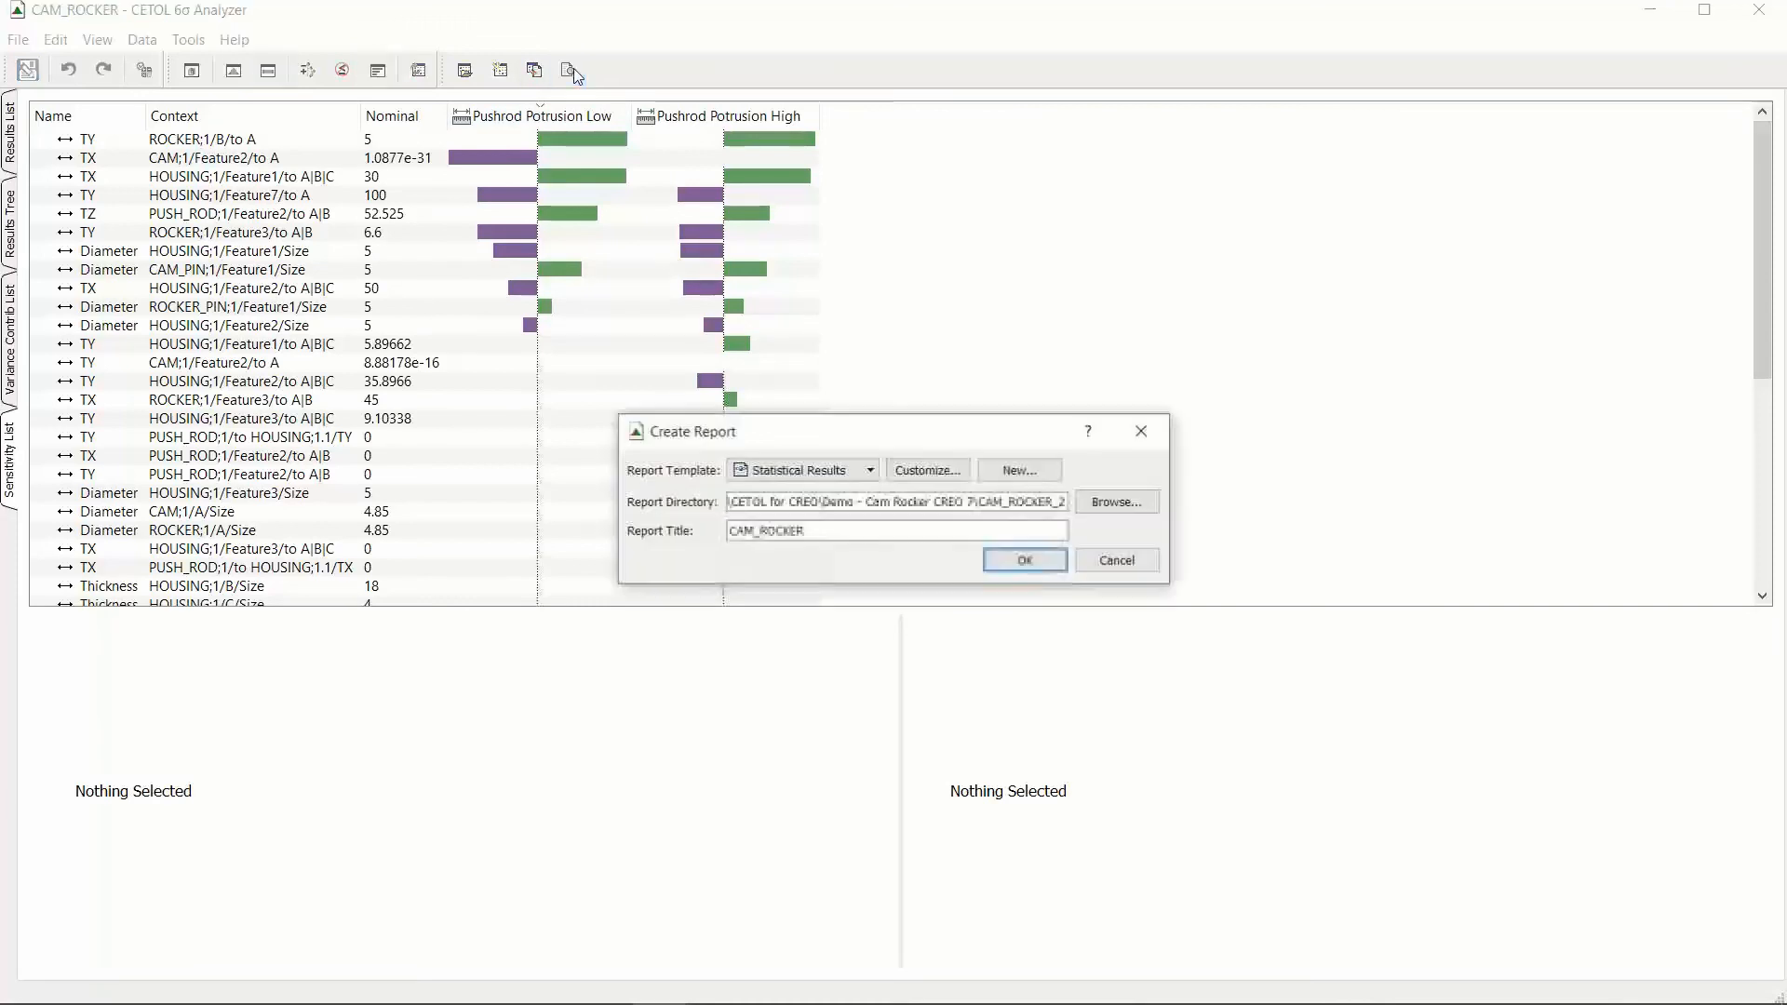
drag(842, 429, 721, 224)
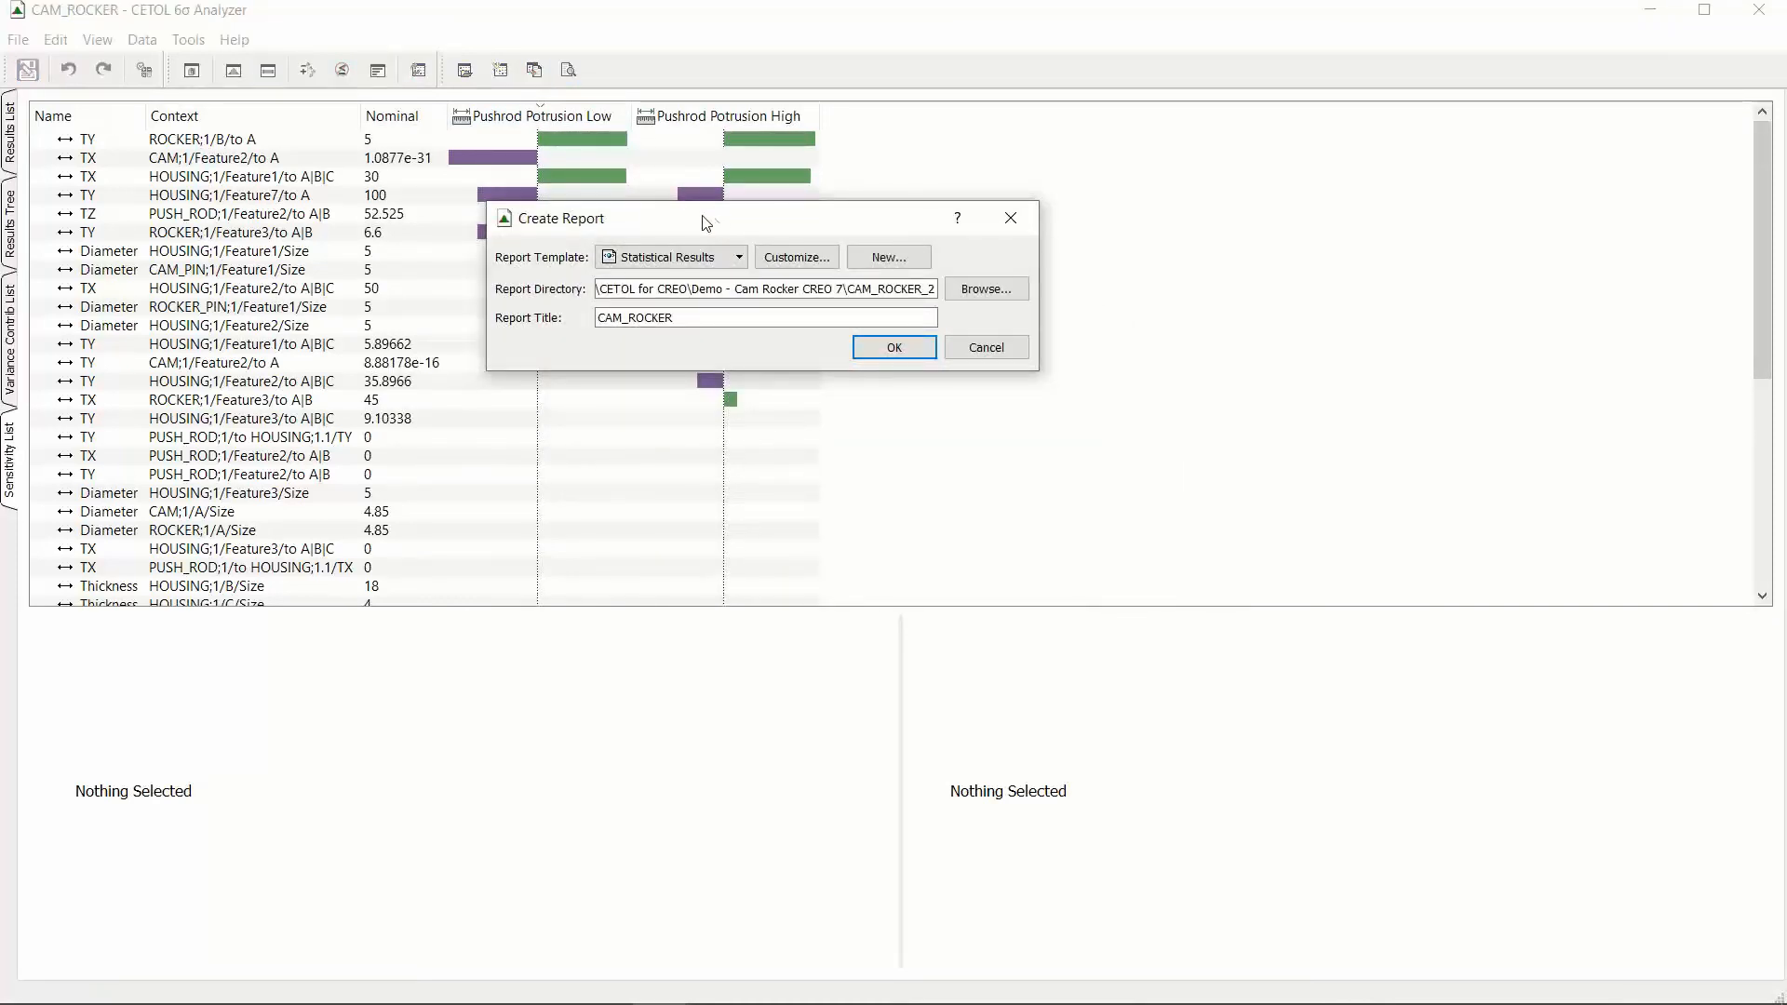
click(808, 271)
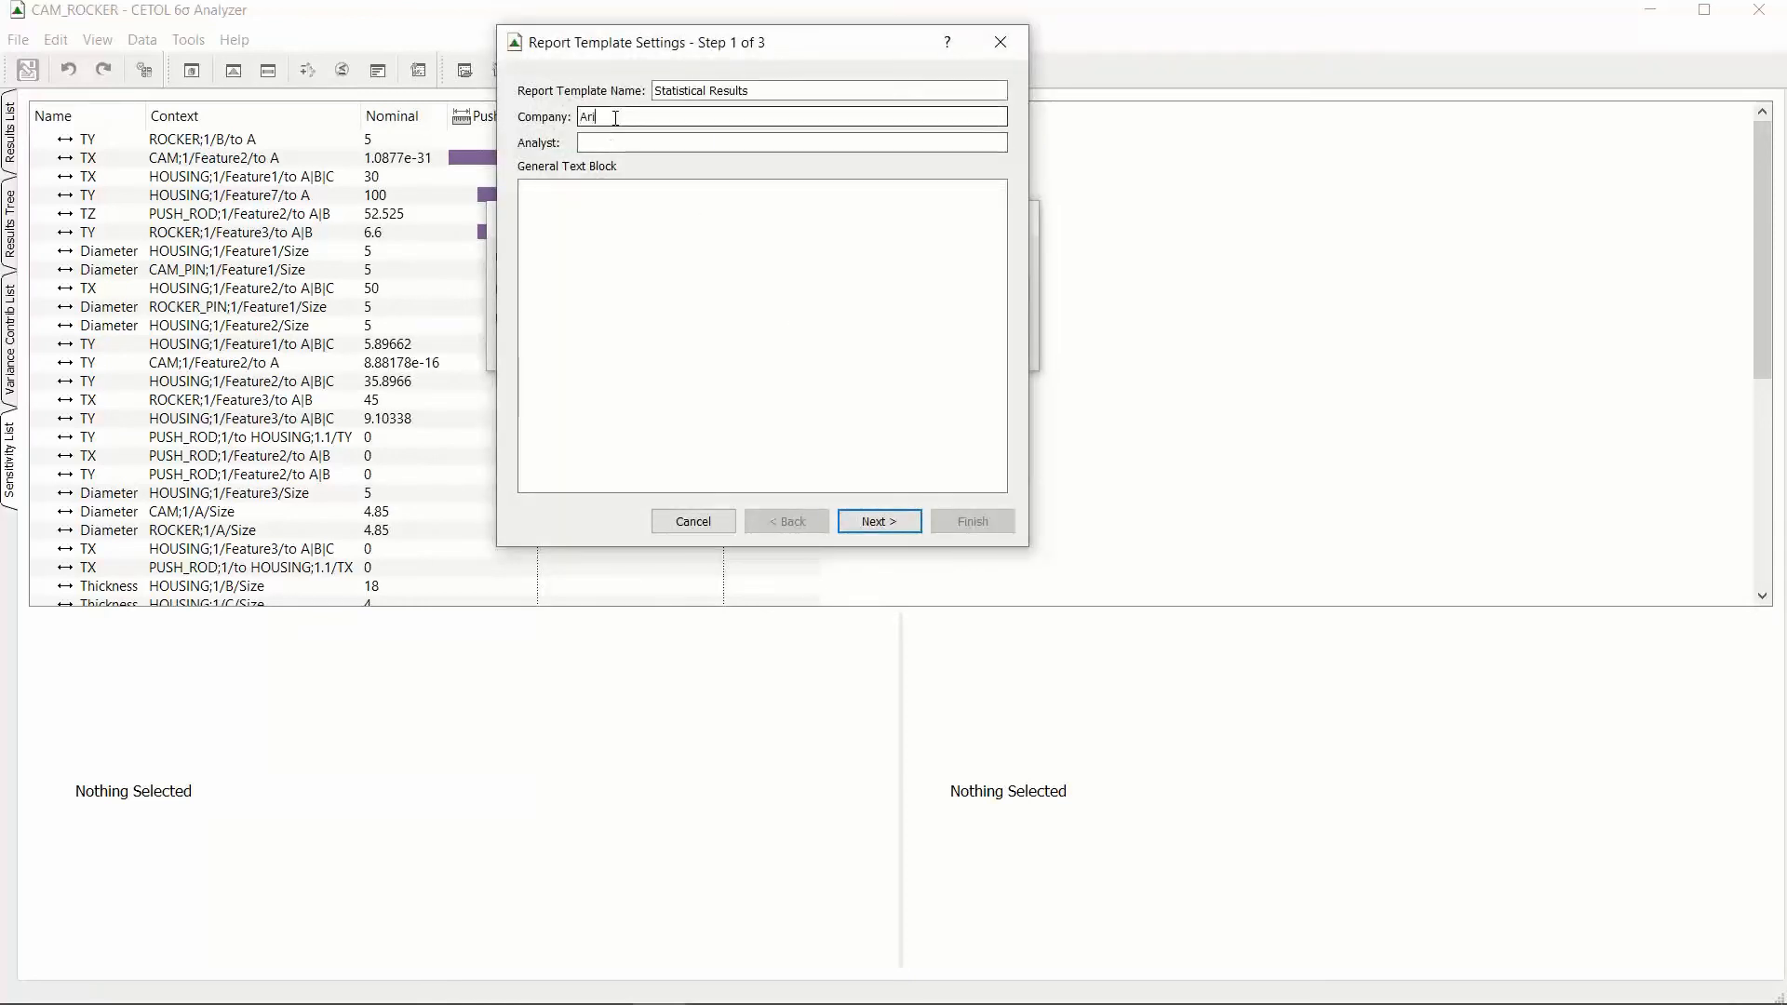
text(Ariadne EnFelix)
key(Tab)
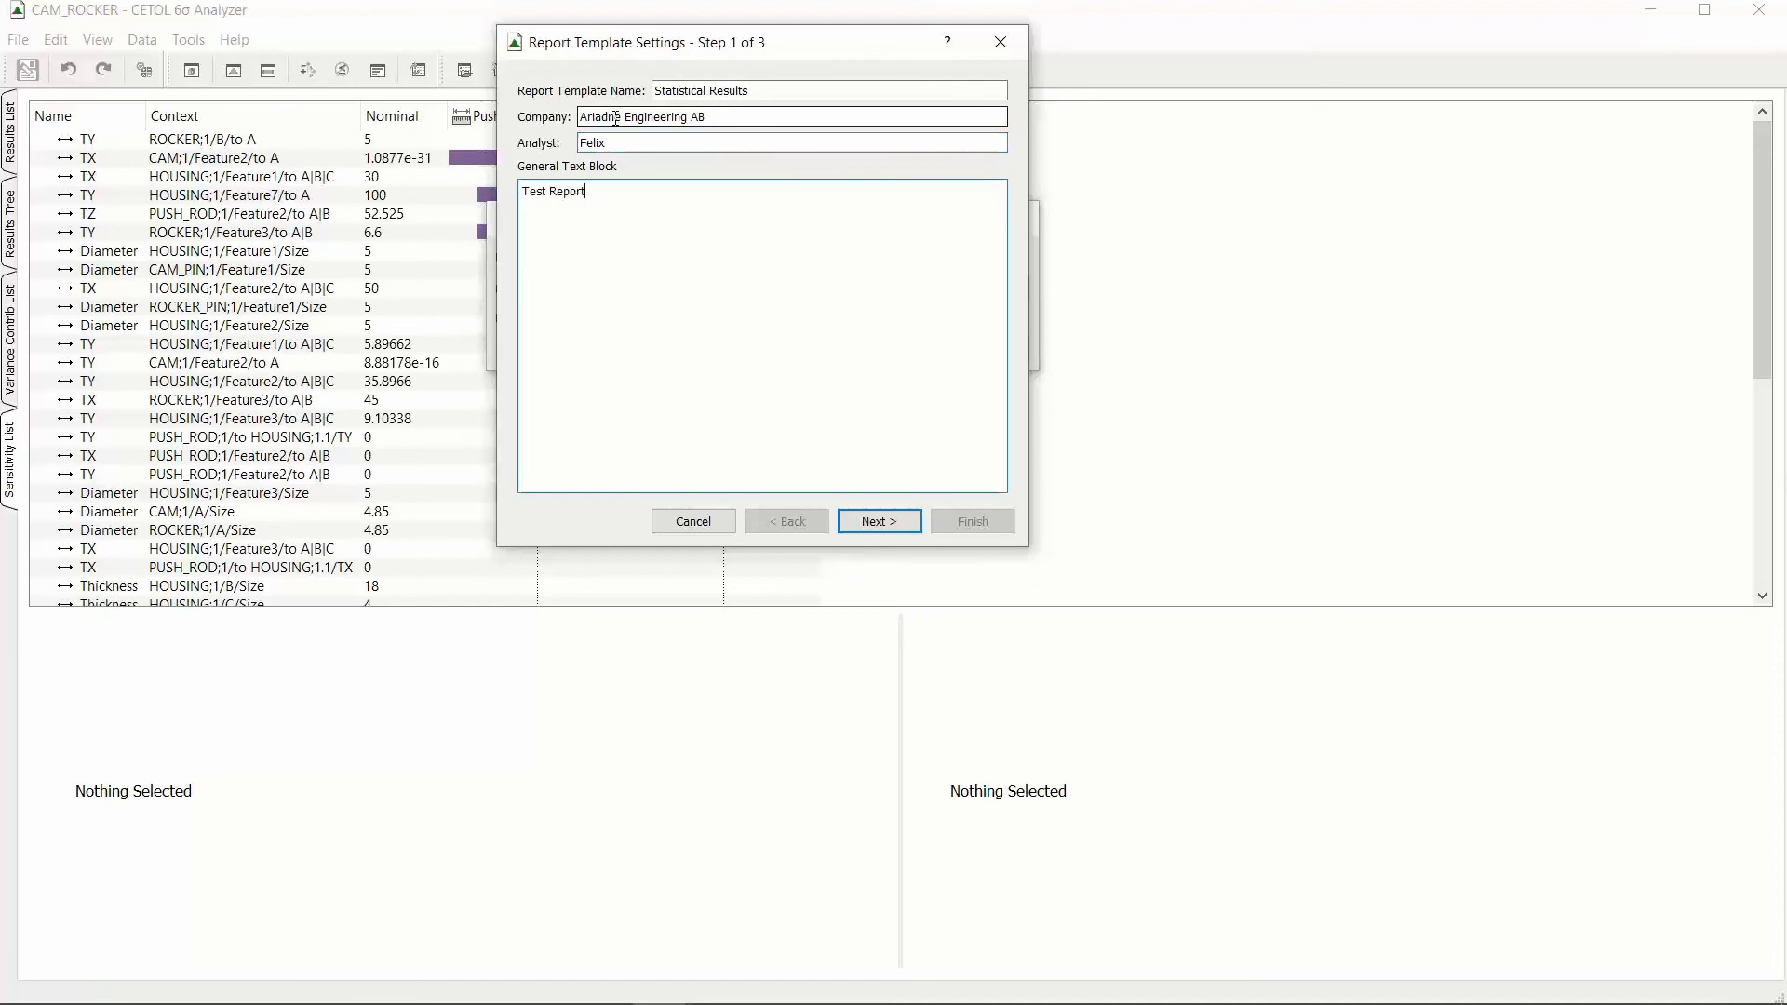
click(896, 523)
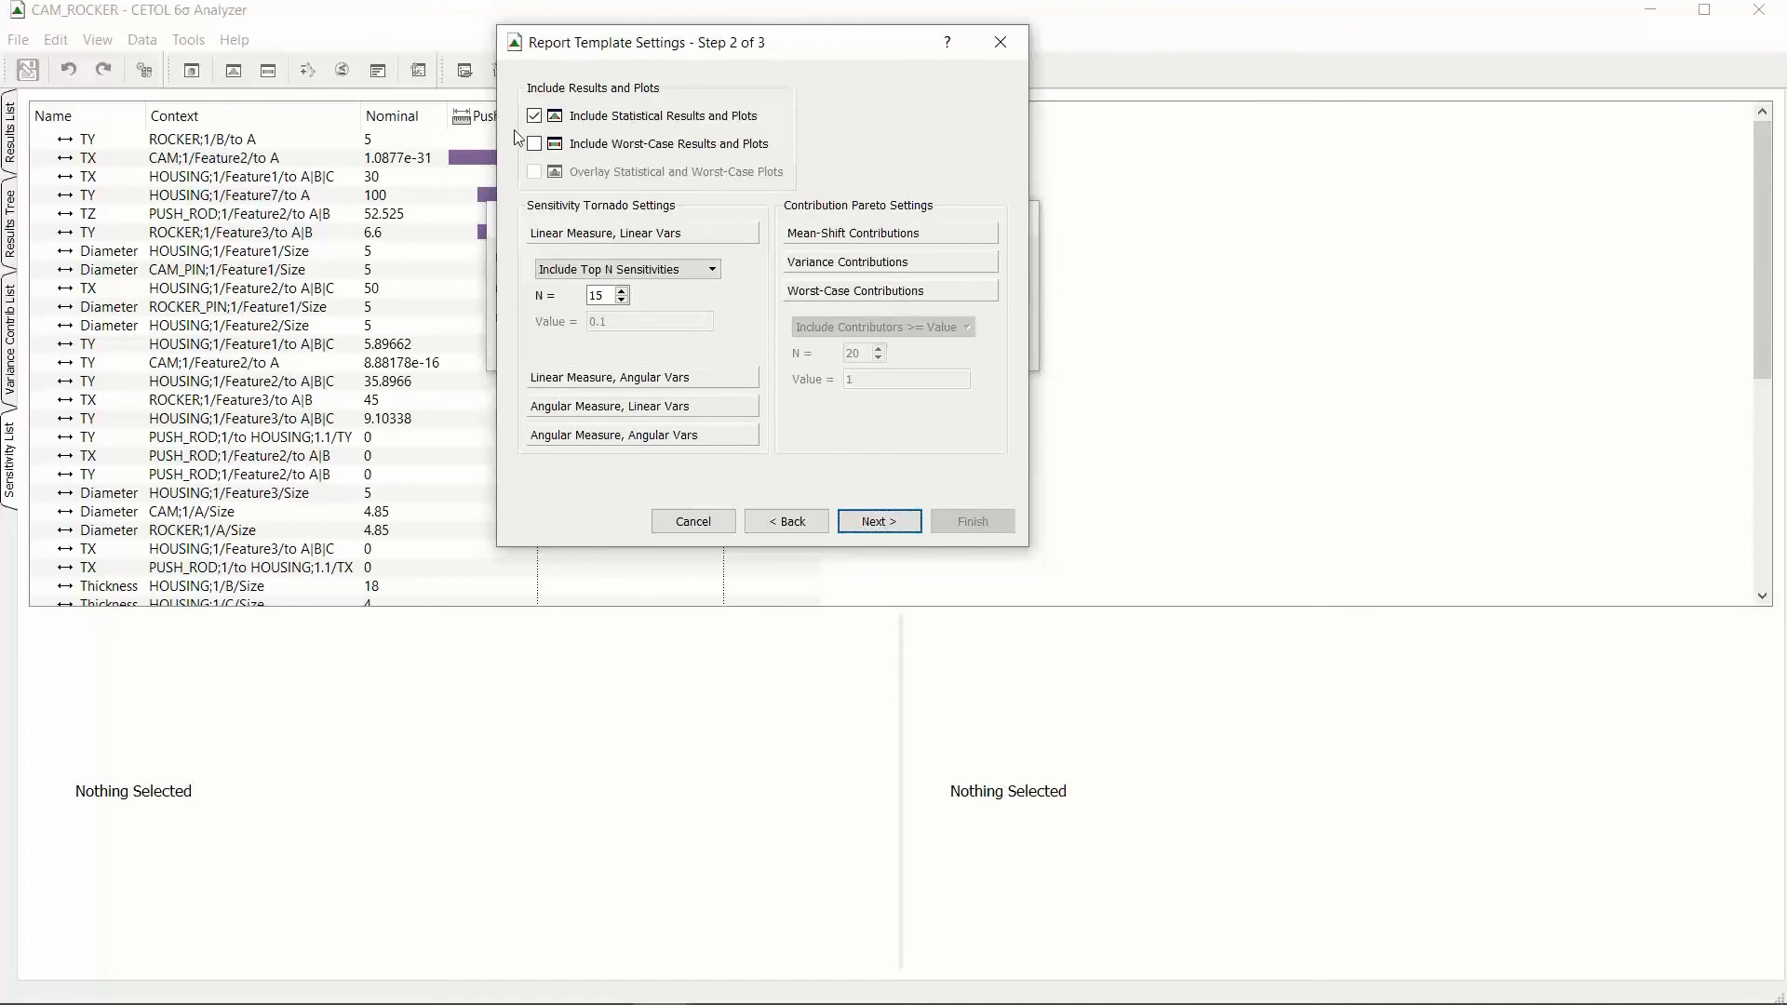
Step: Include worst-case results and plots in the report template, keep the default stylesheet and viewing settings, and generate the CAM_ROCKER report
drag(589, 62, 624, 96)
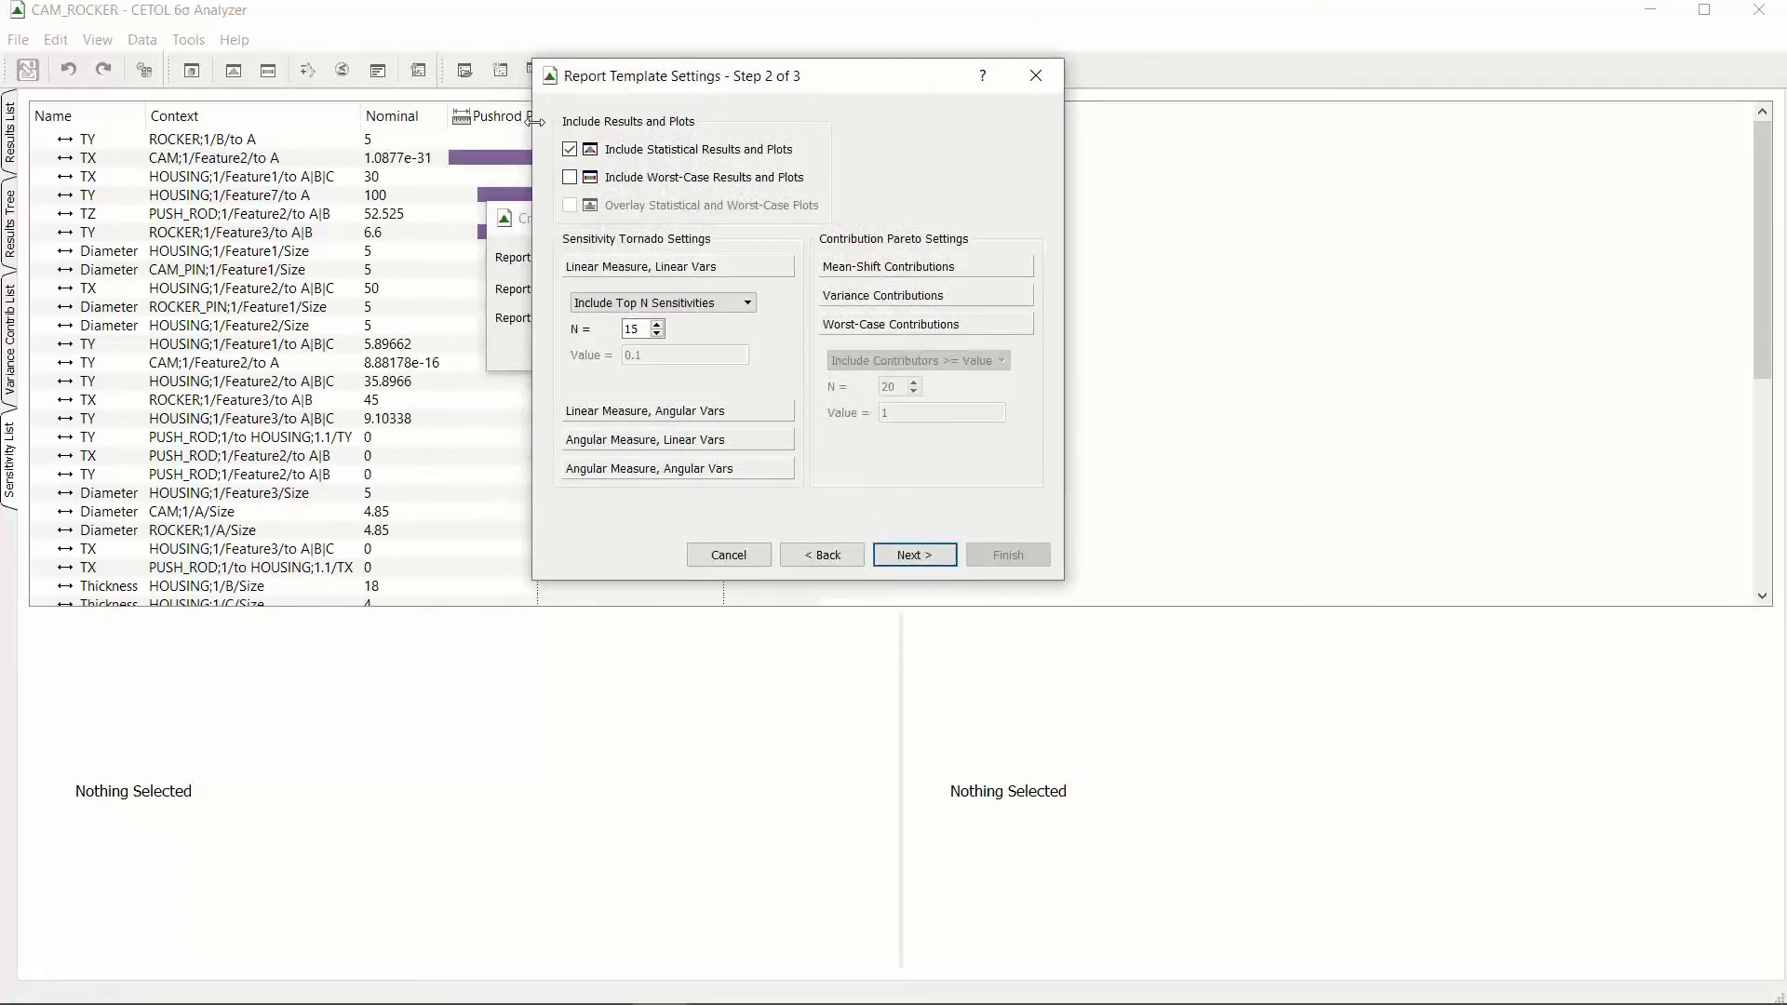
click(570, 178)
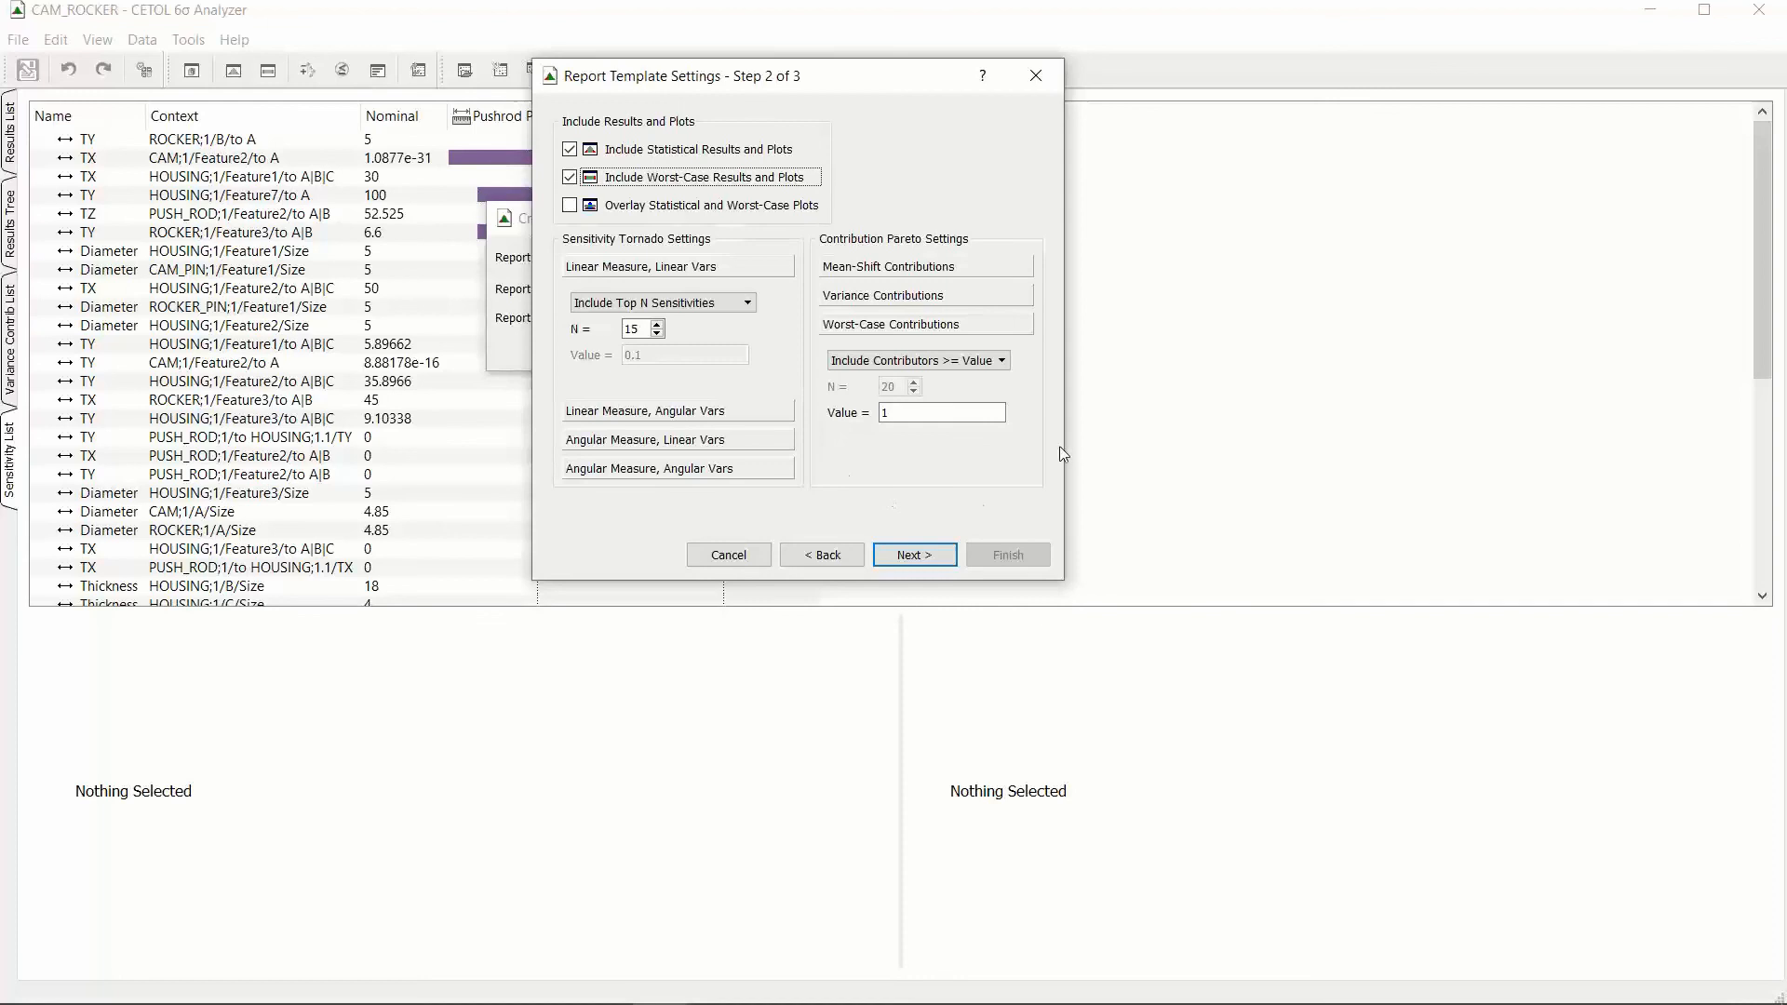
click(917, 558)
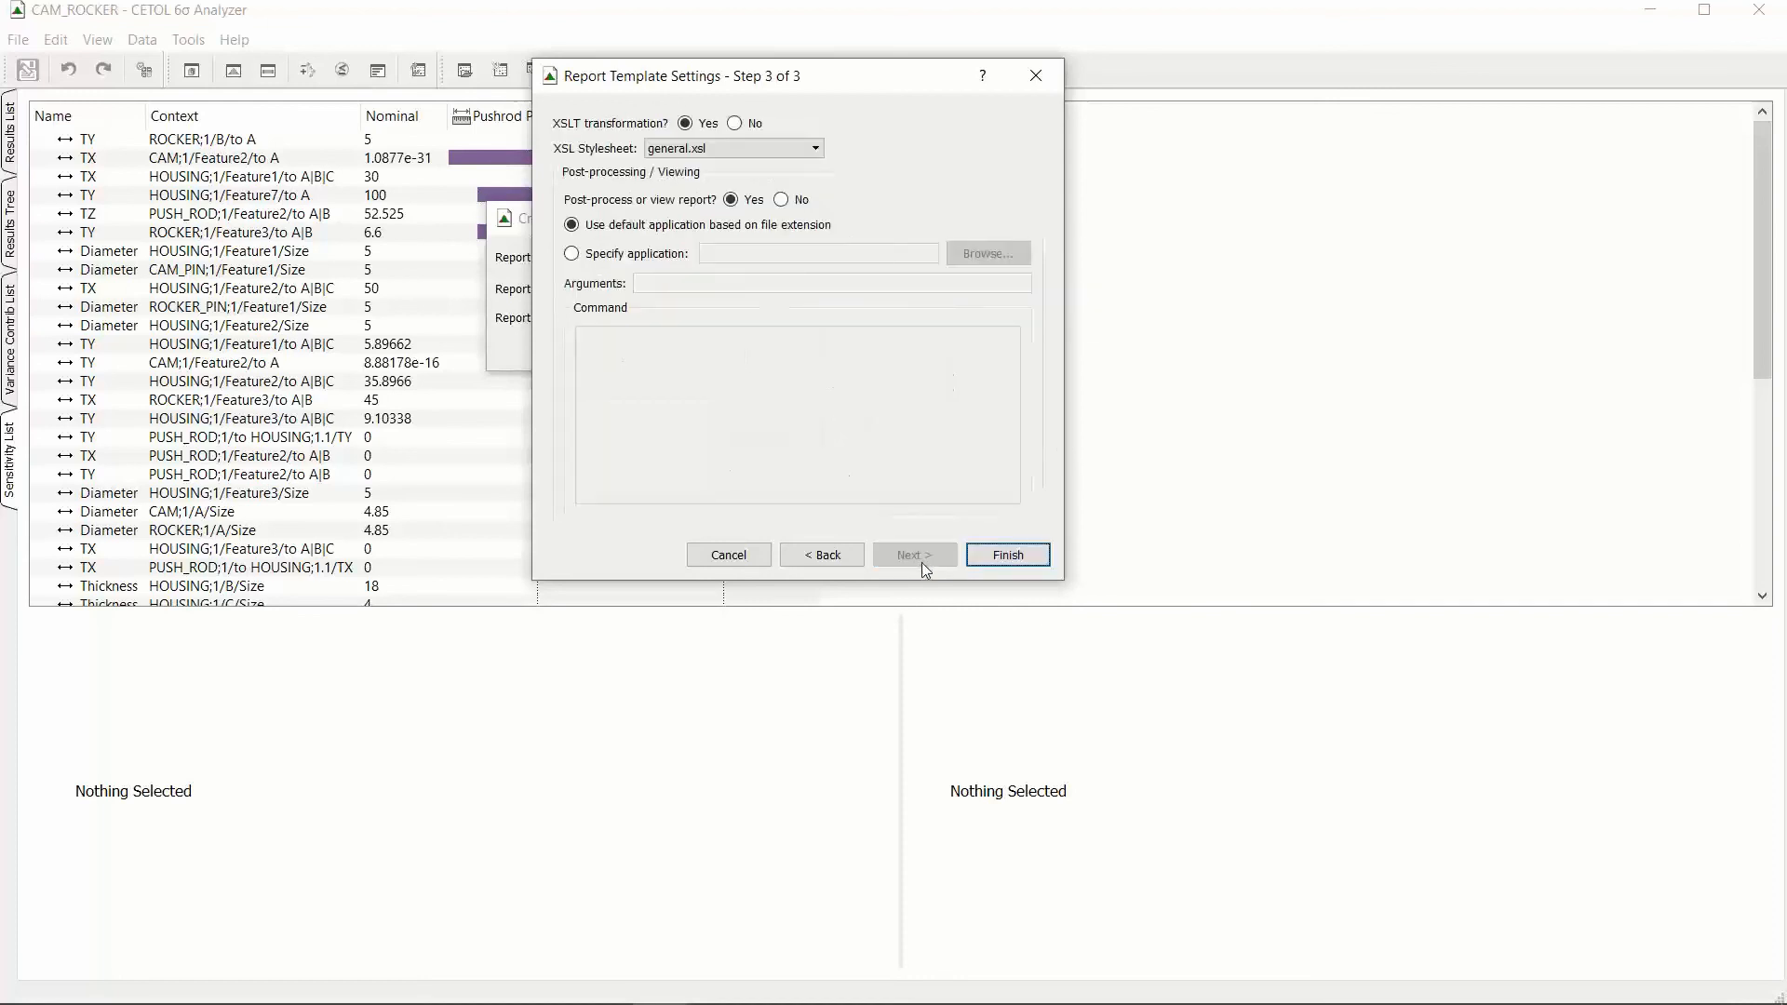
click(1006, 558)
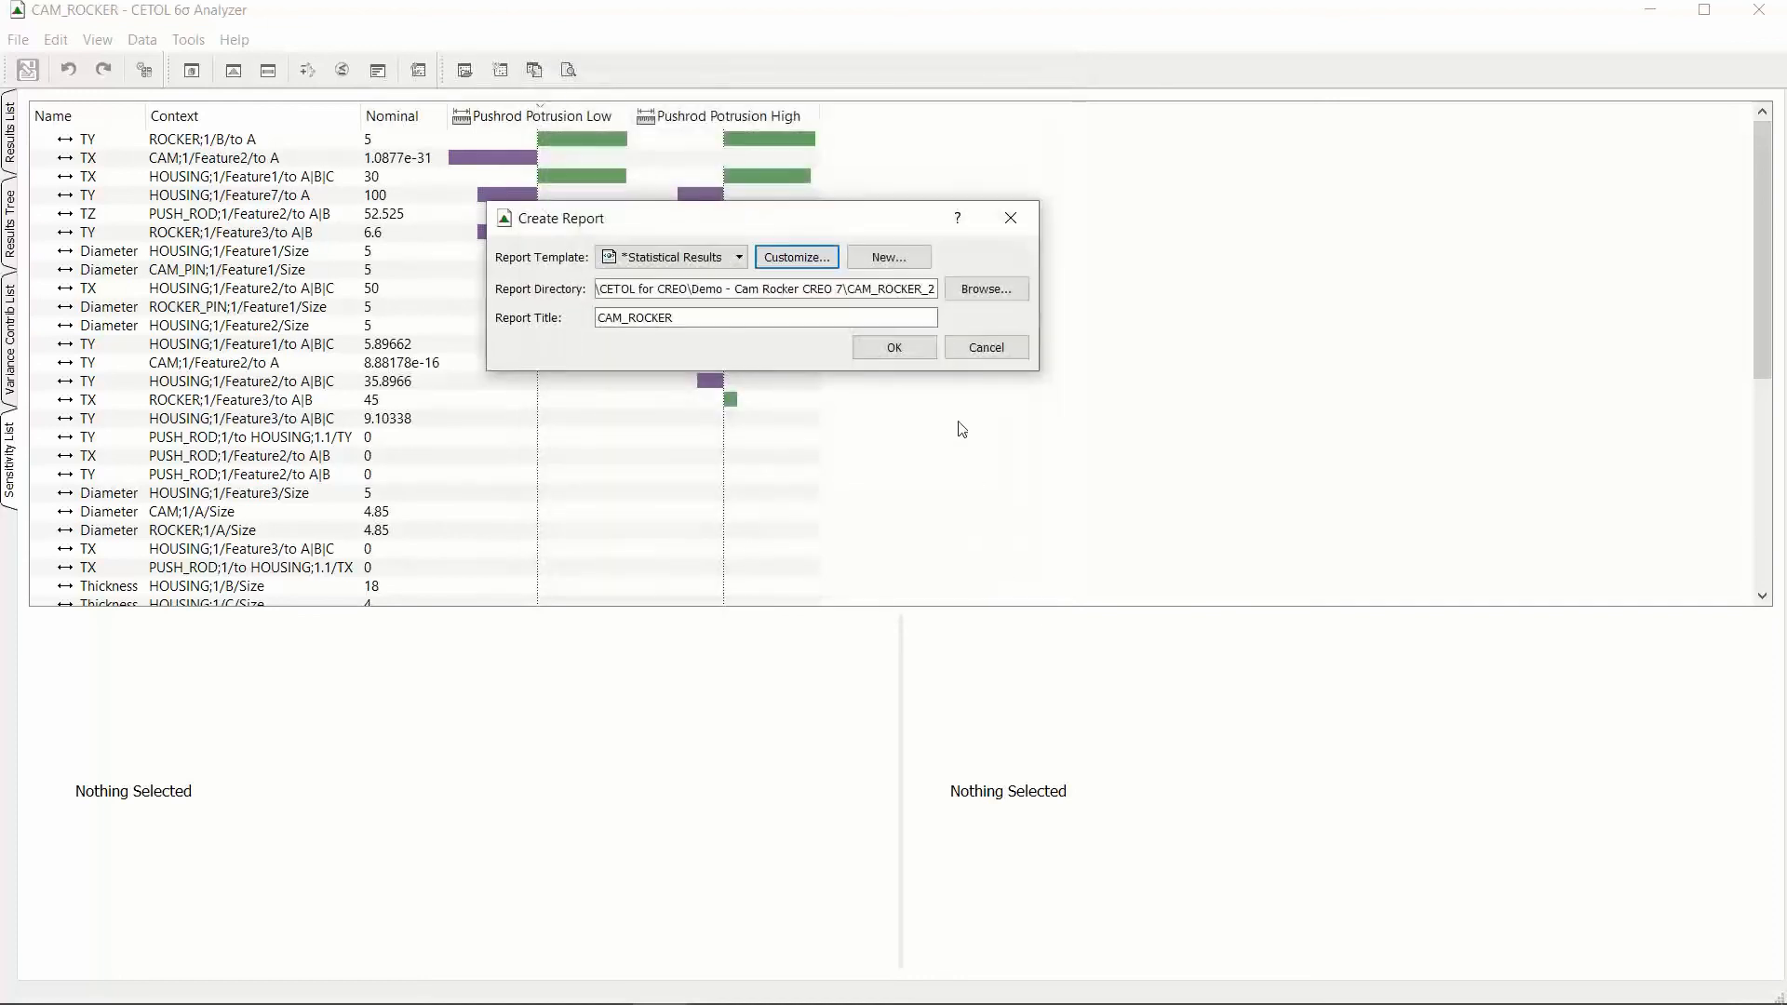
click(896, 340)
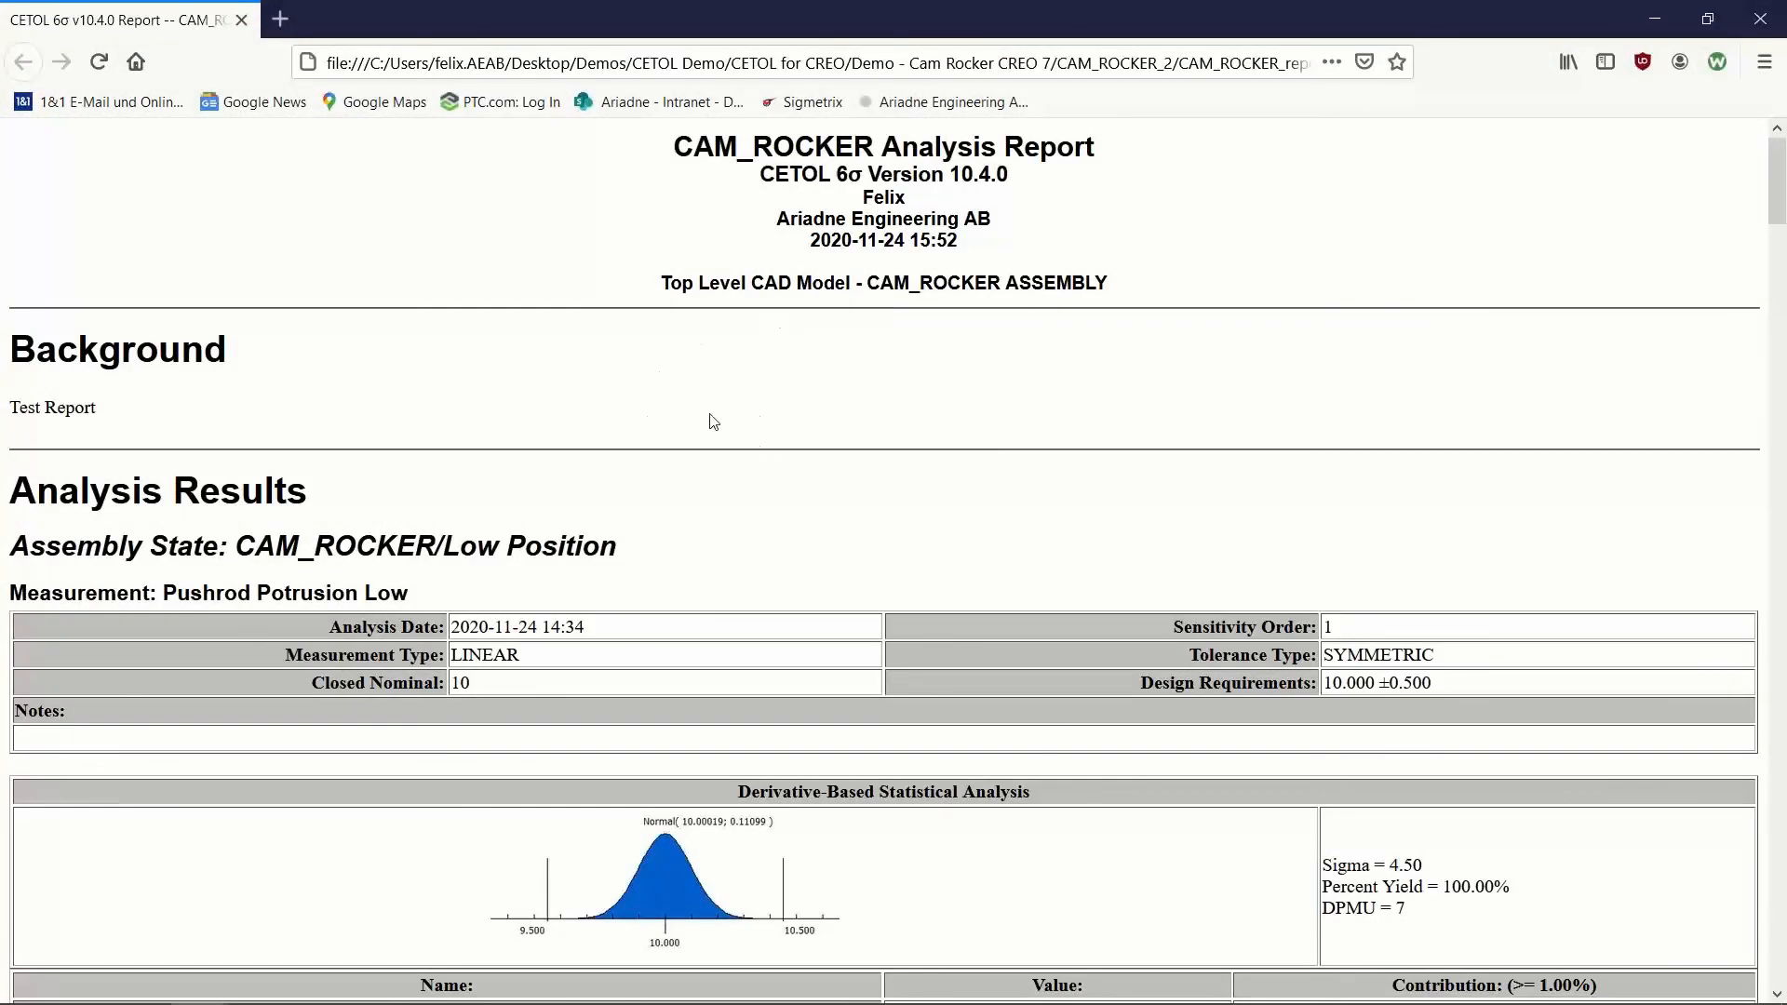
Step: Examine the report's statistical, worst-case and sensitivity results for Pushrod Potrusion Low and Pushrod Potrusion High
scroll(713, 421, down, 1)
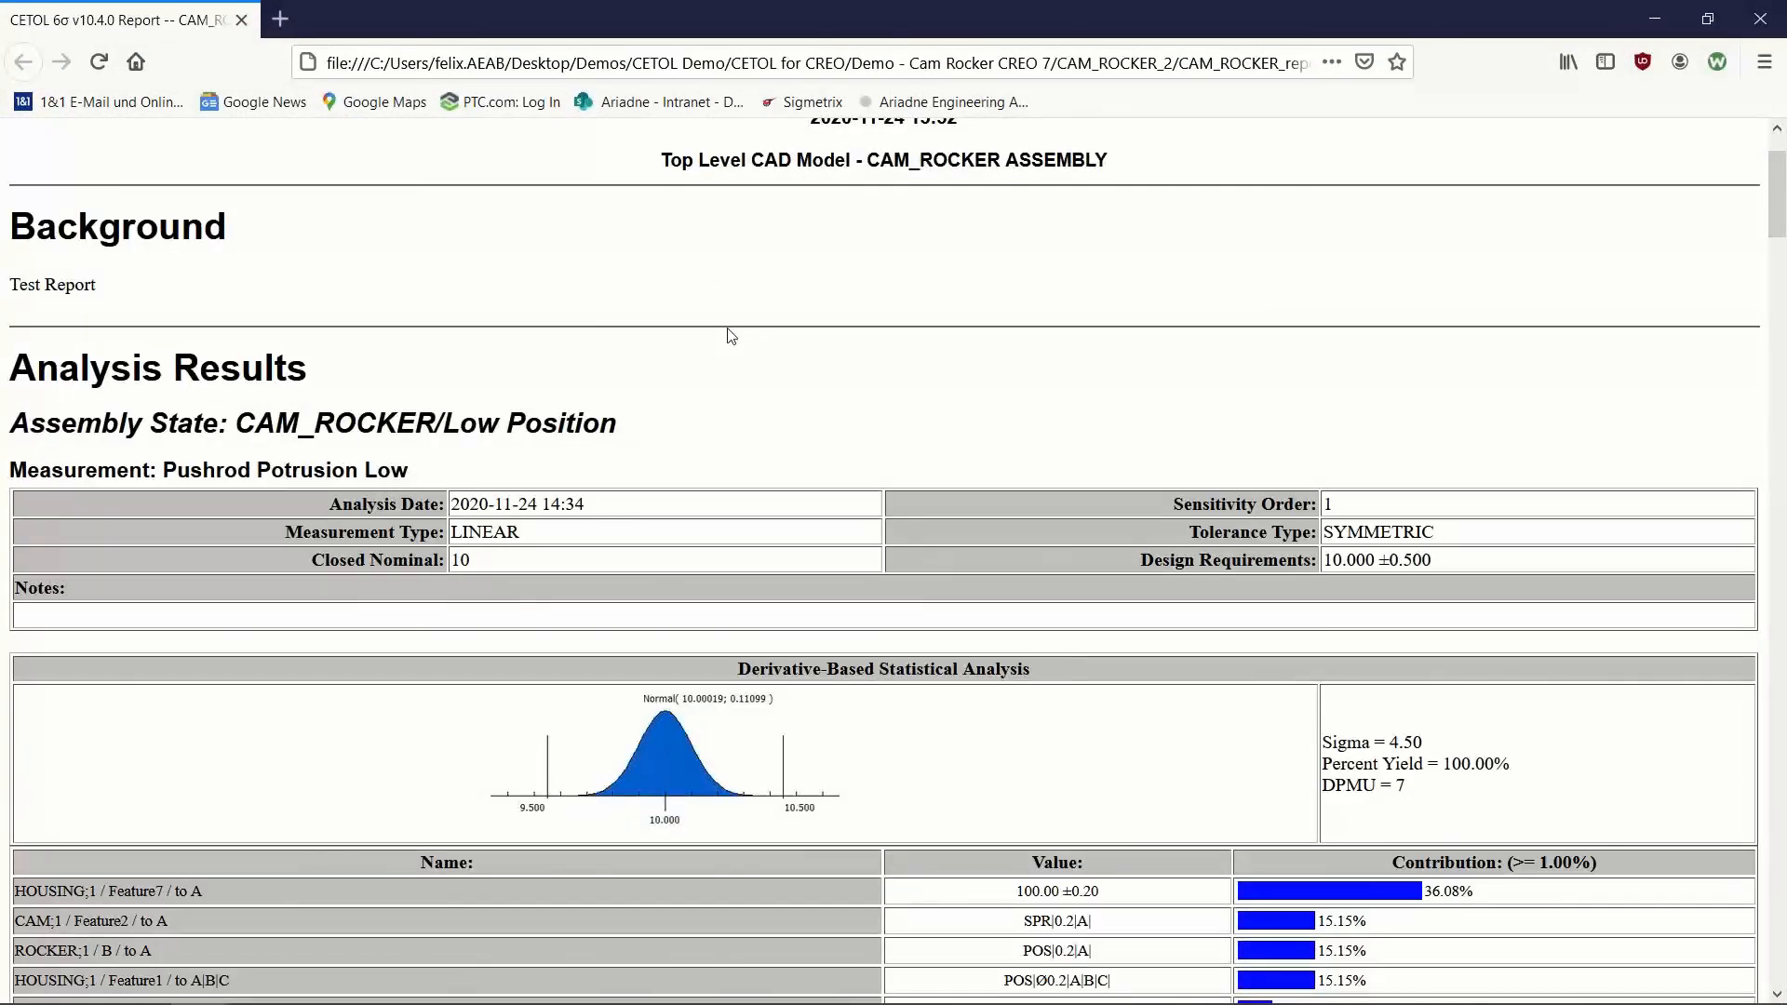
scroll(752, 456, down, 1)
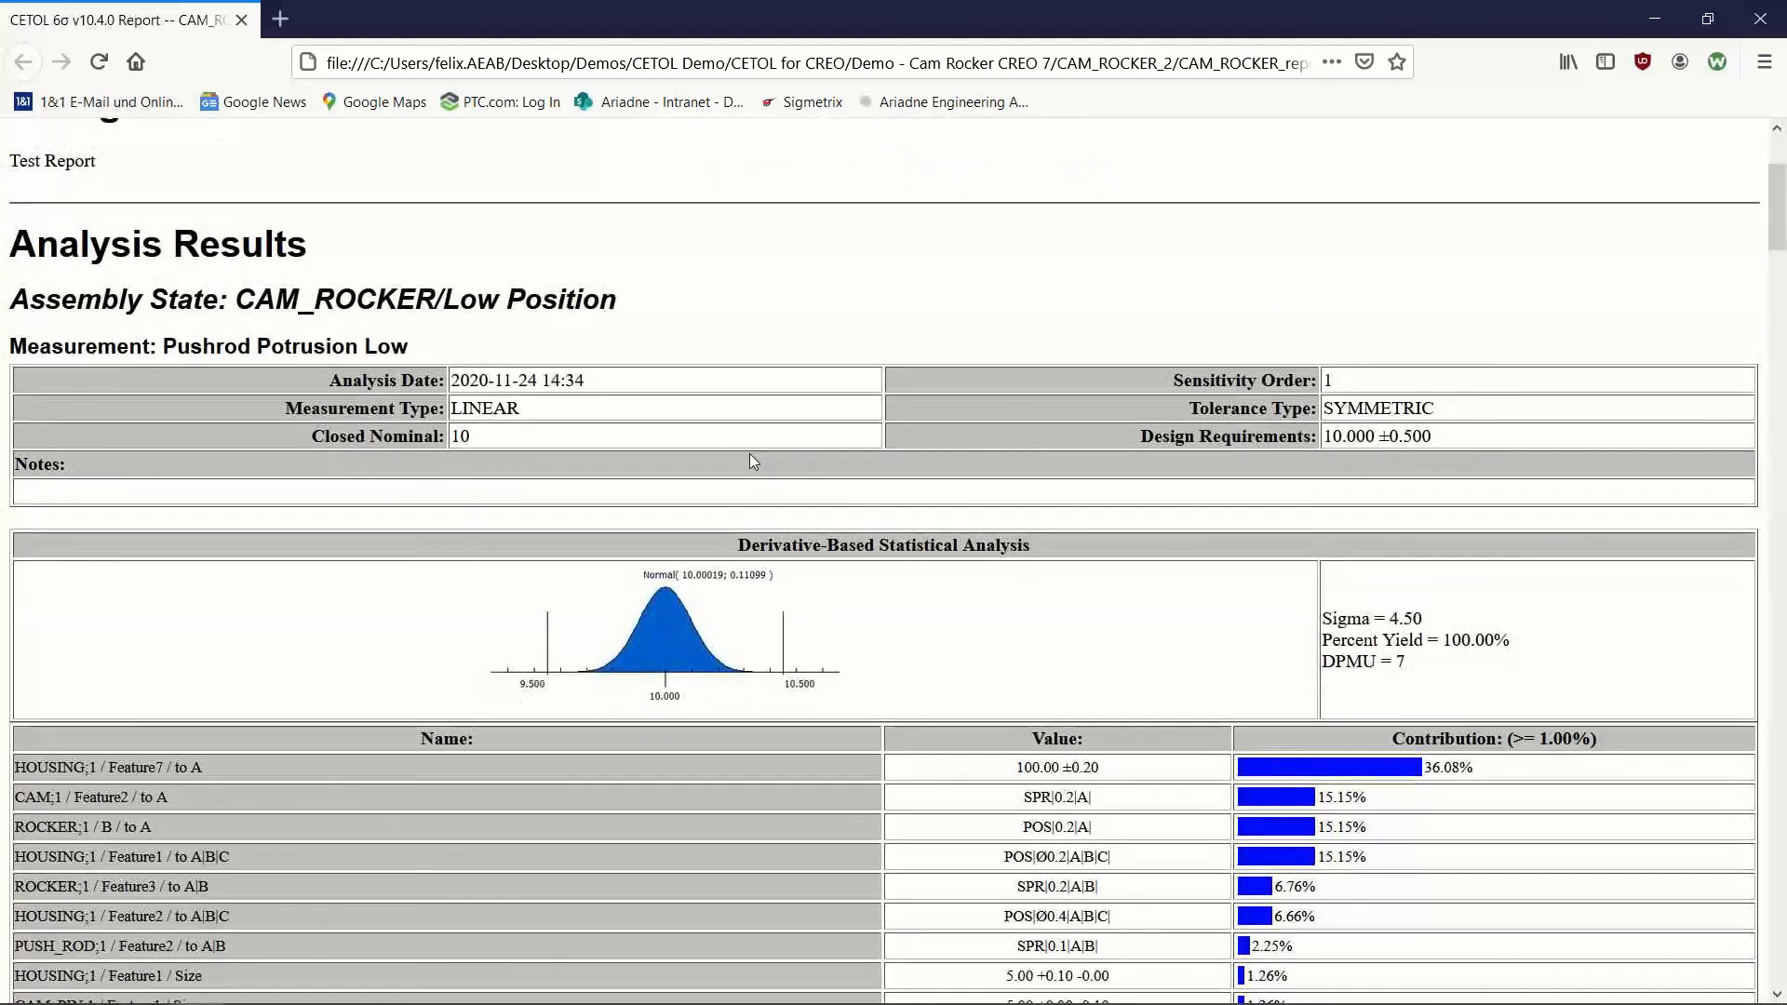
scroll(752, 456, down, 2)
drag(1770, 213, 1770, 213)
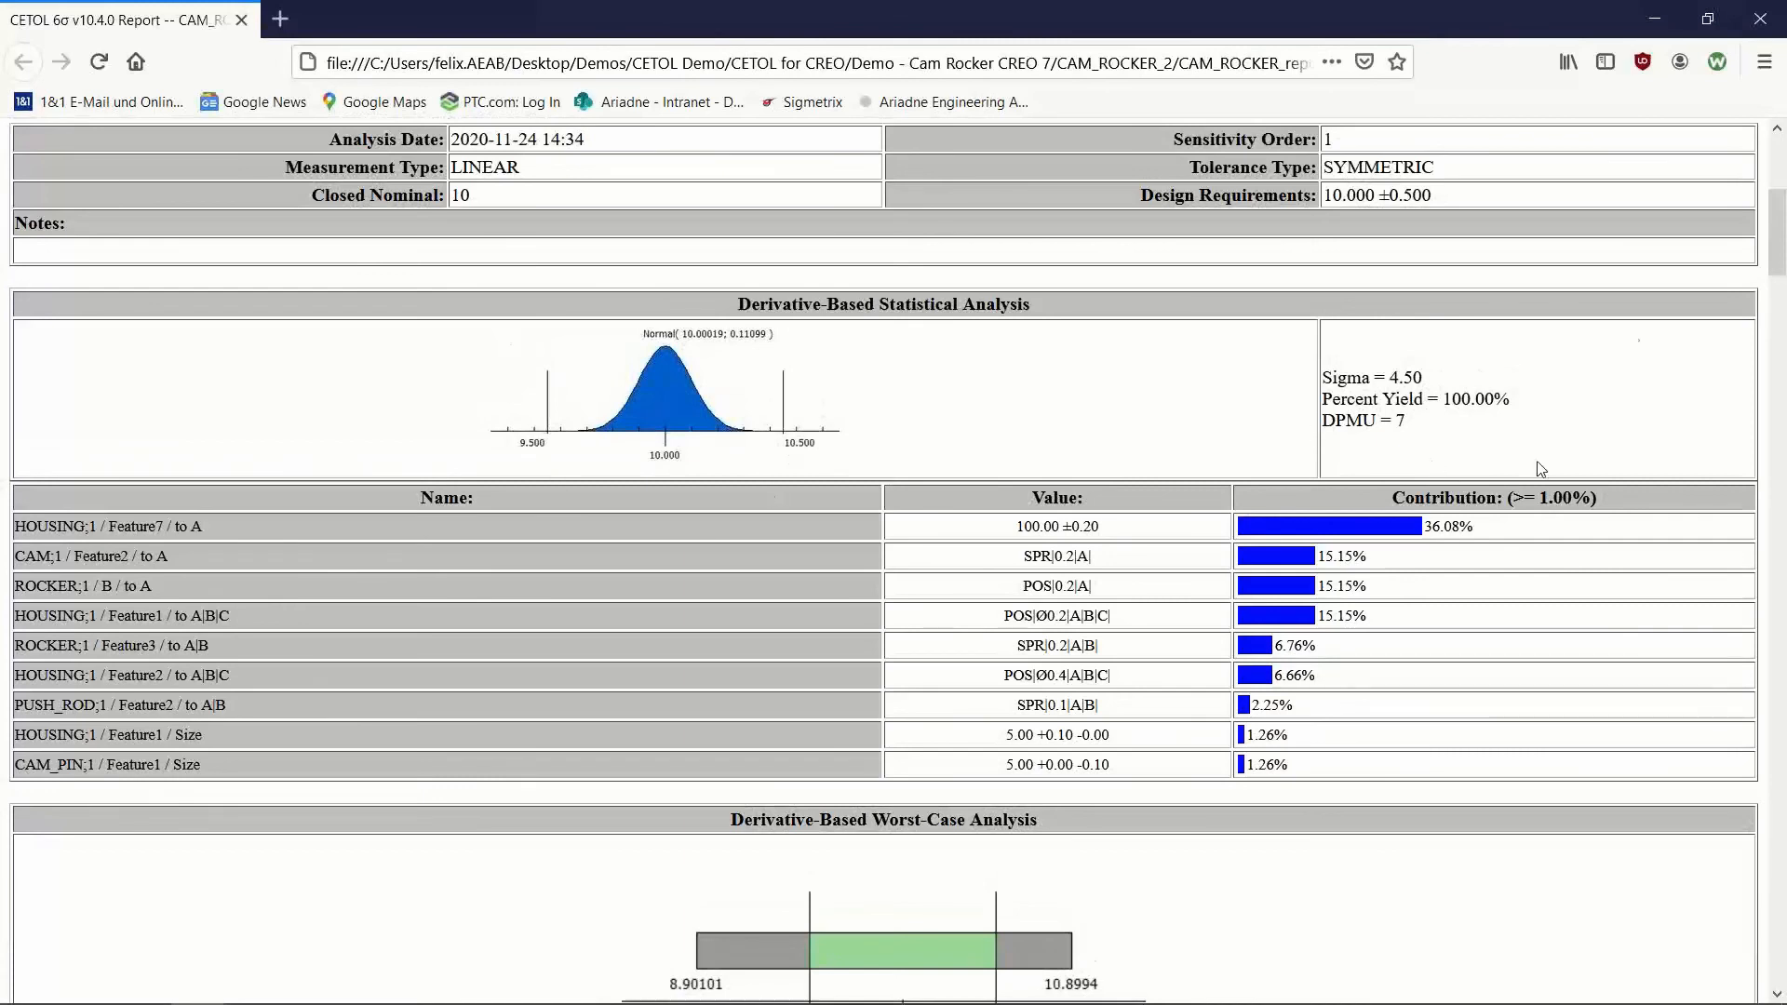
mouse_move(1778, 239)
mouse_down()
mouse_move(1778, 284)
mouse_move(1778, 258)
mouse_up()
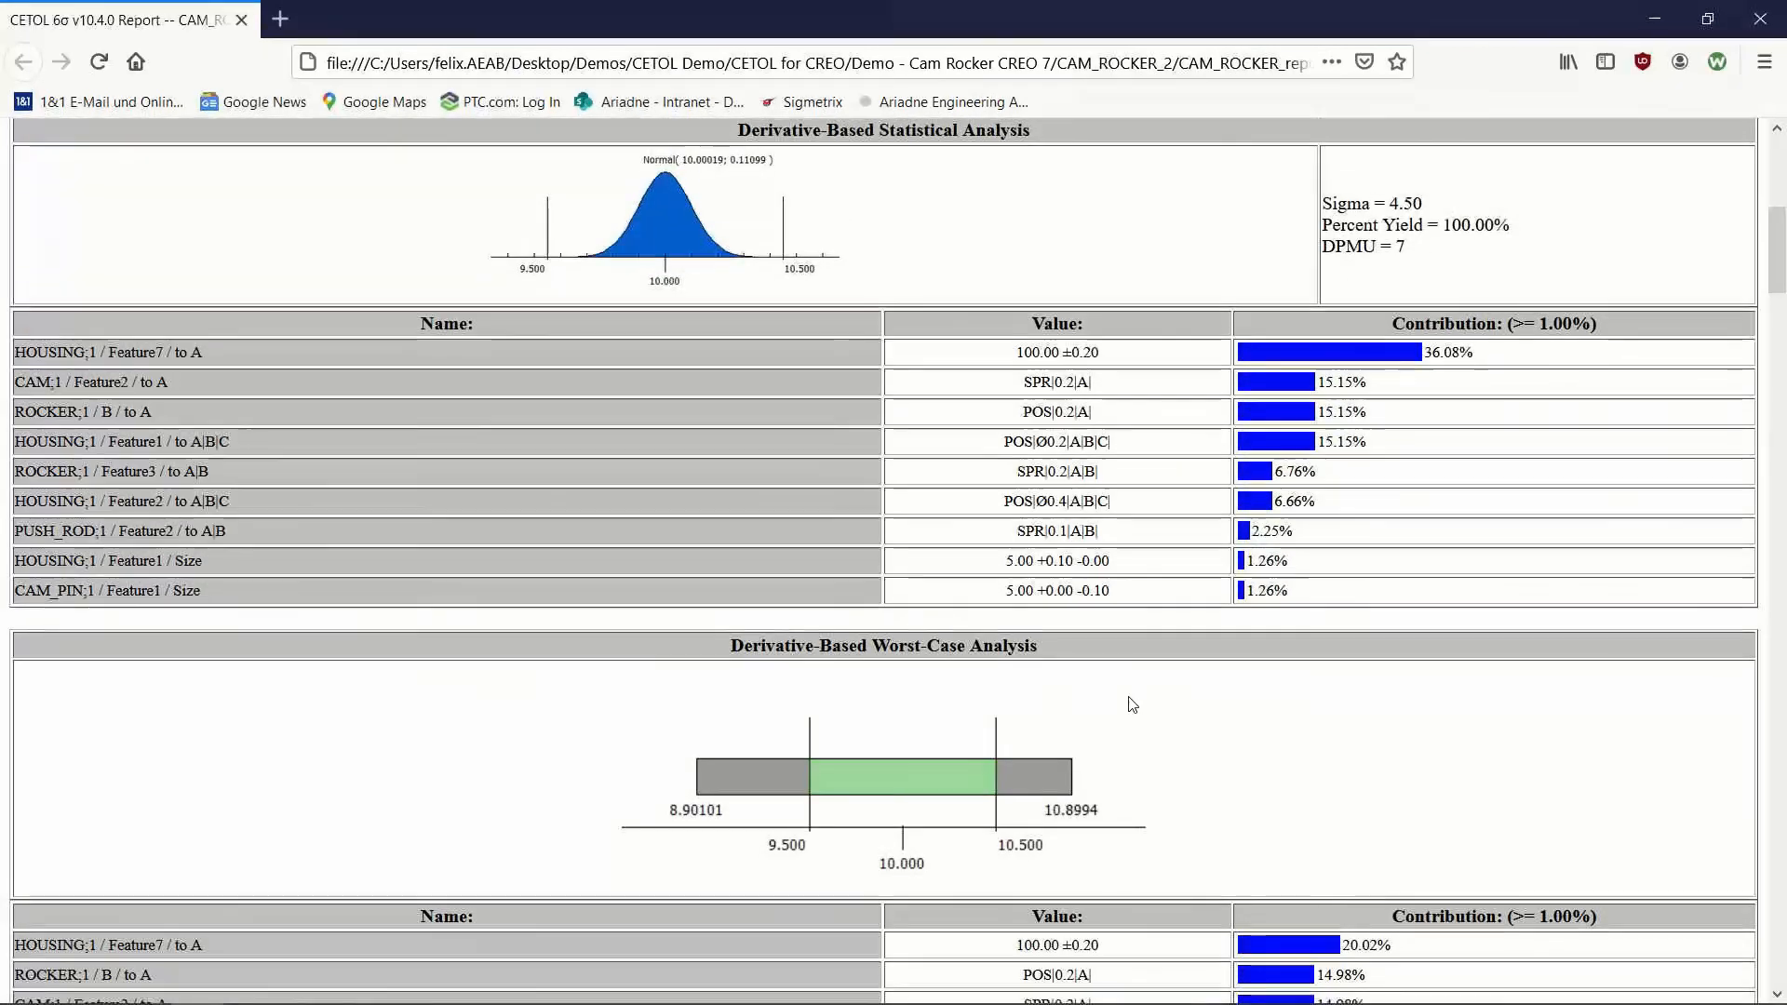
scroll(682, 605, down, 3)
scroll(959, 343, down, 2)
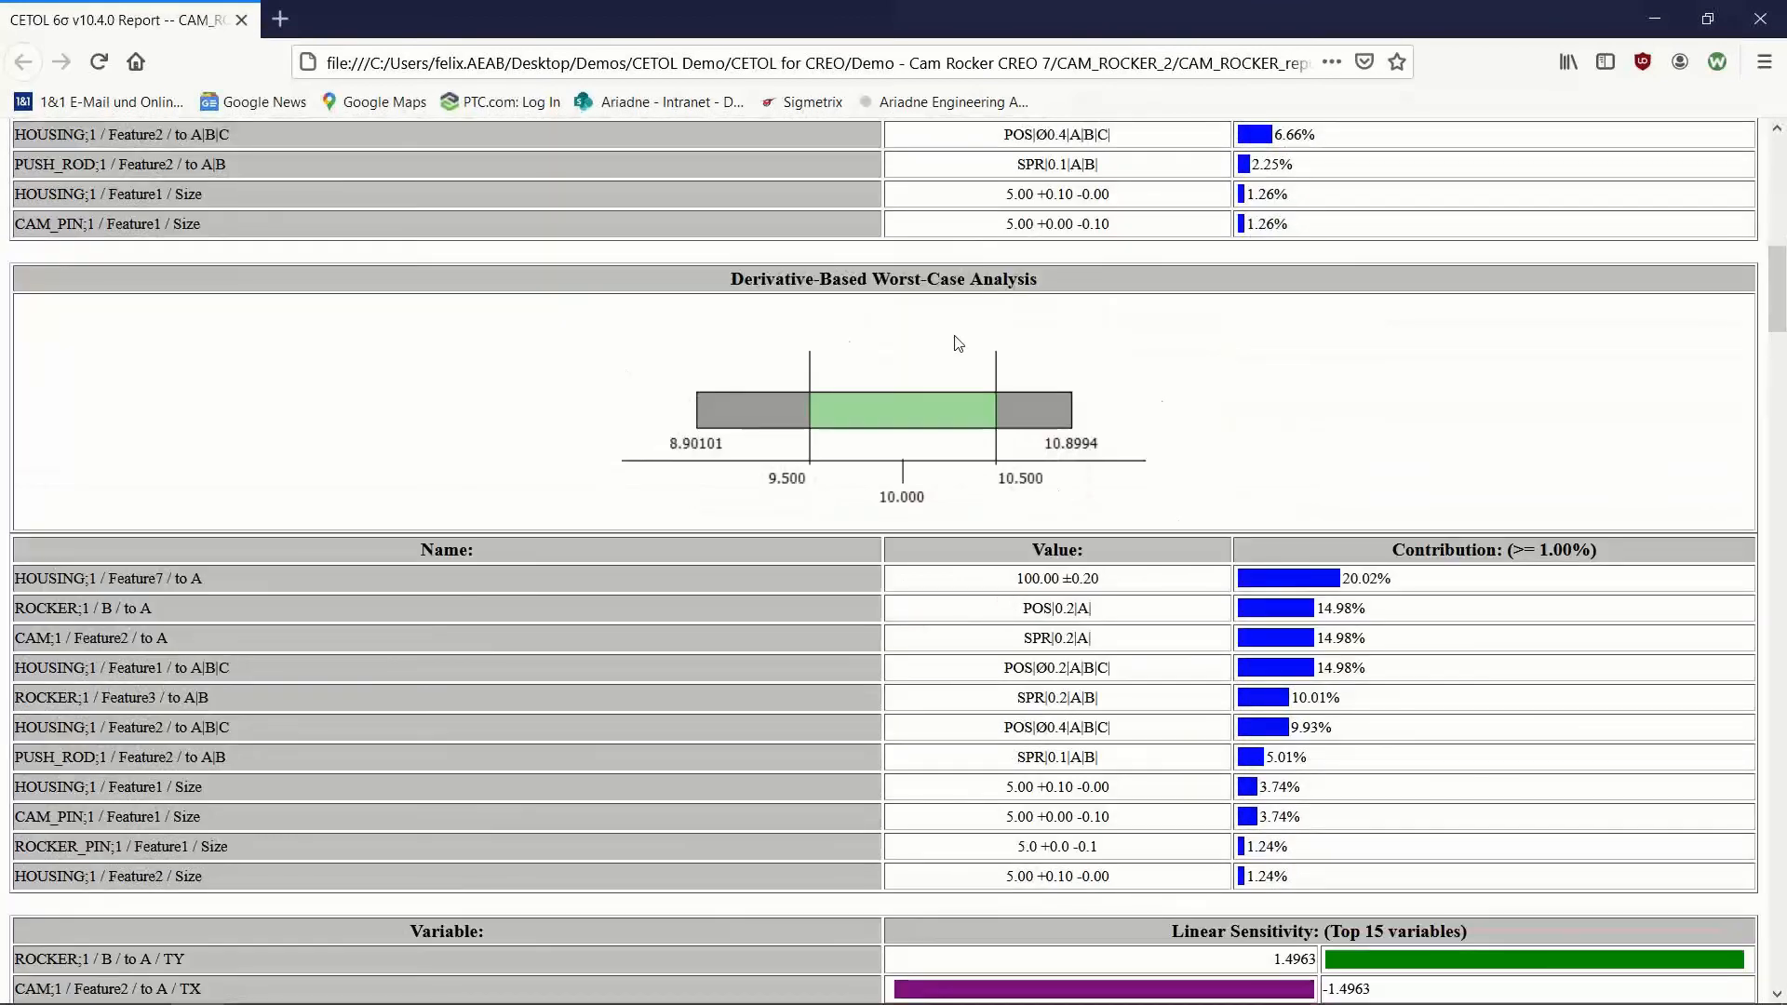
scroll(789, 402, down, 10)
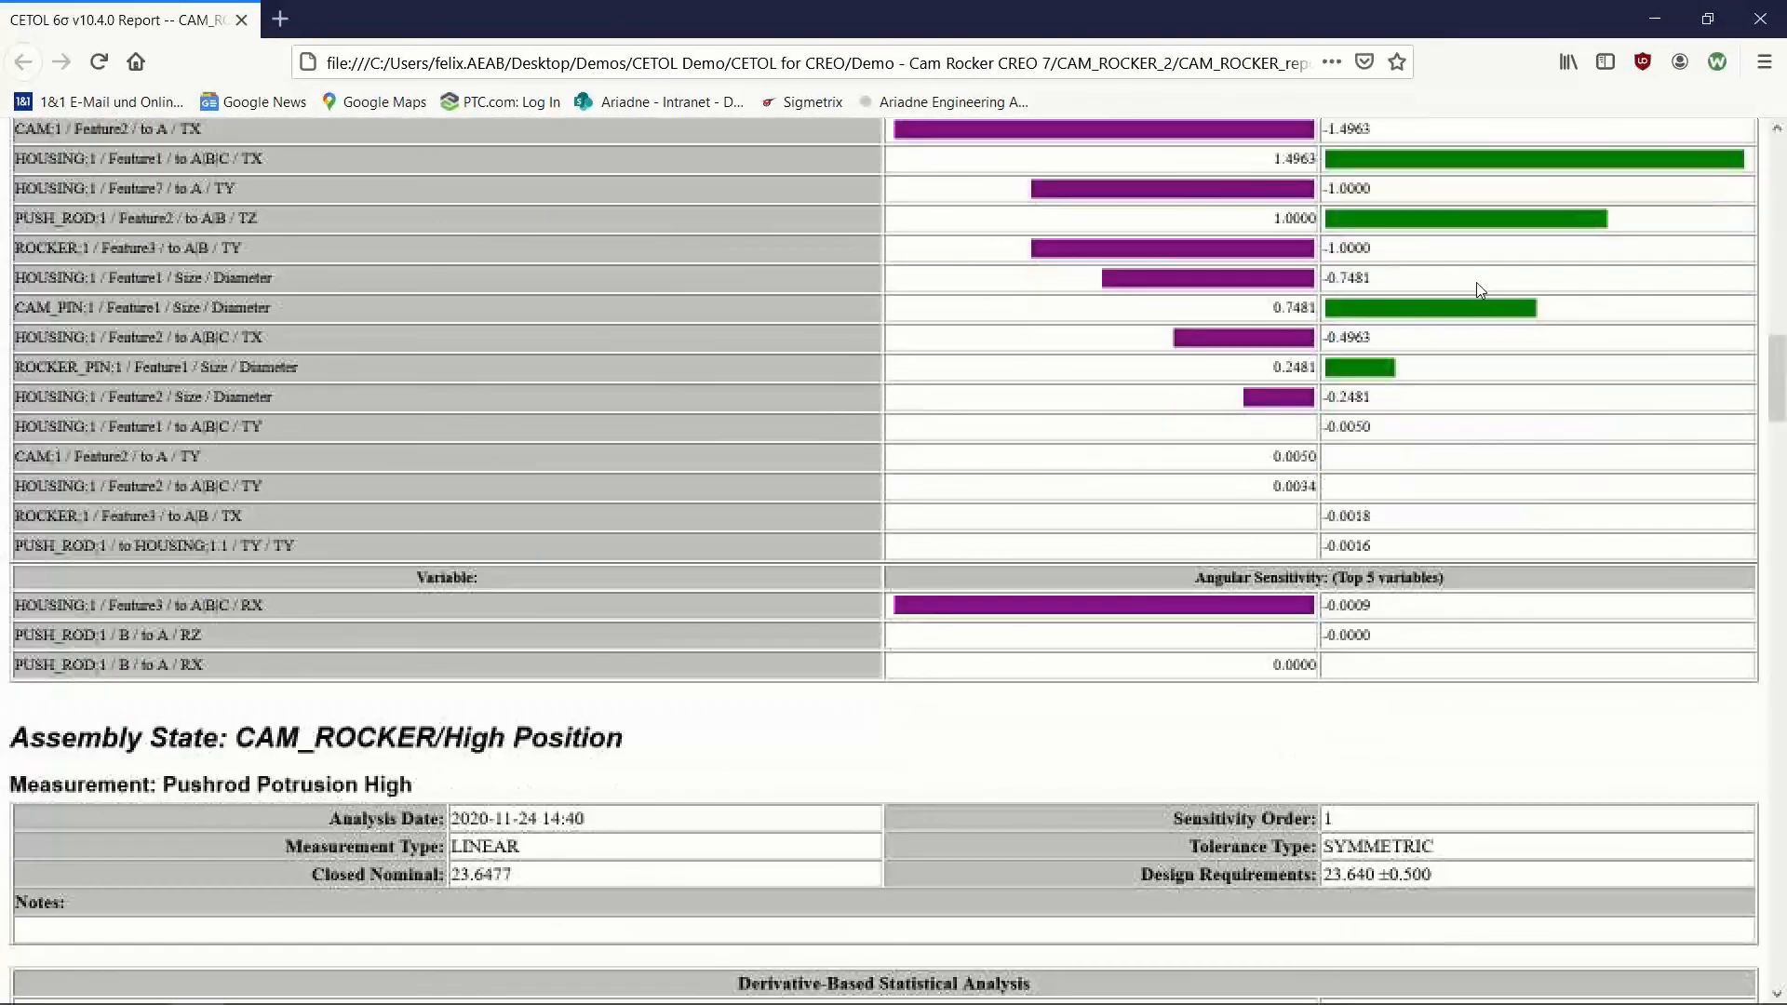
scroll(1130, 503, down, 5)
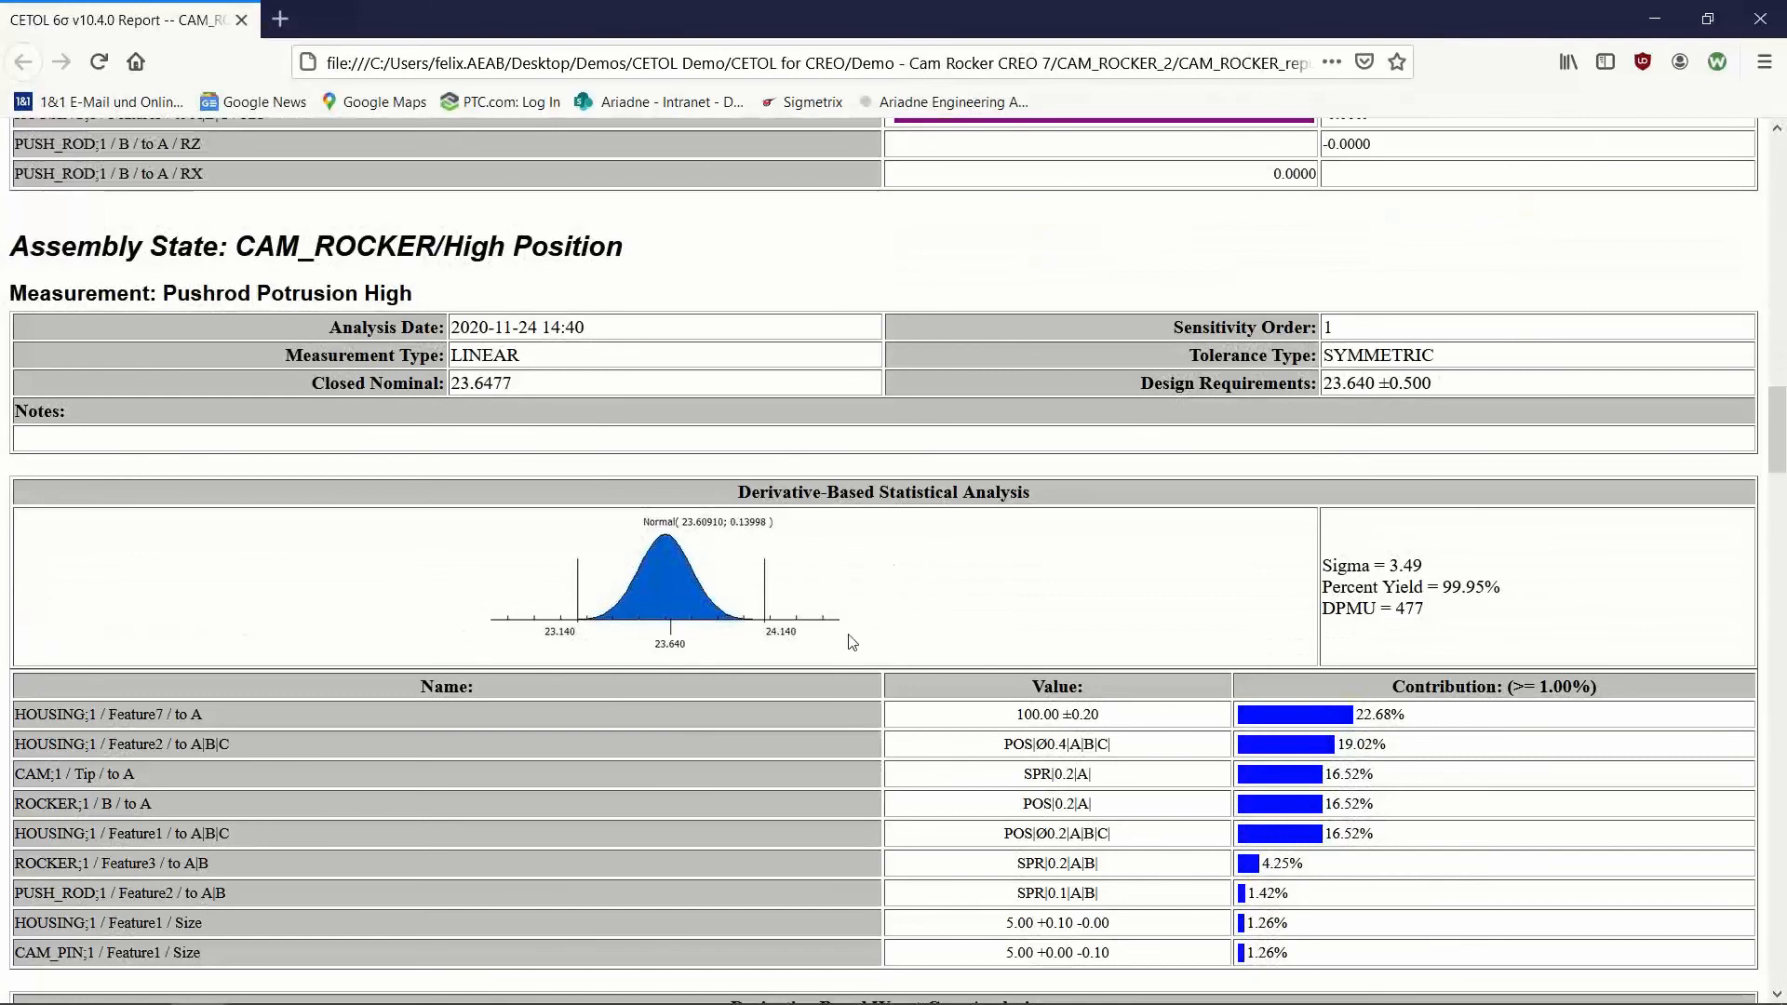
scroll(875, 556, down, 17)
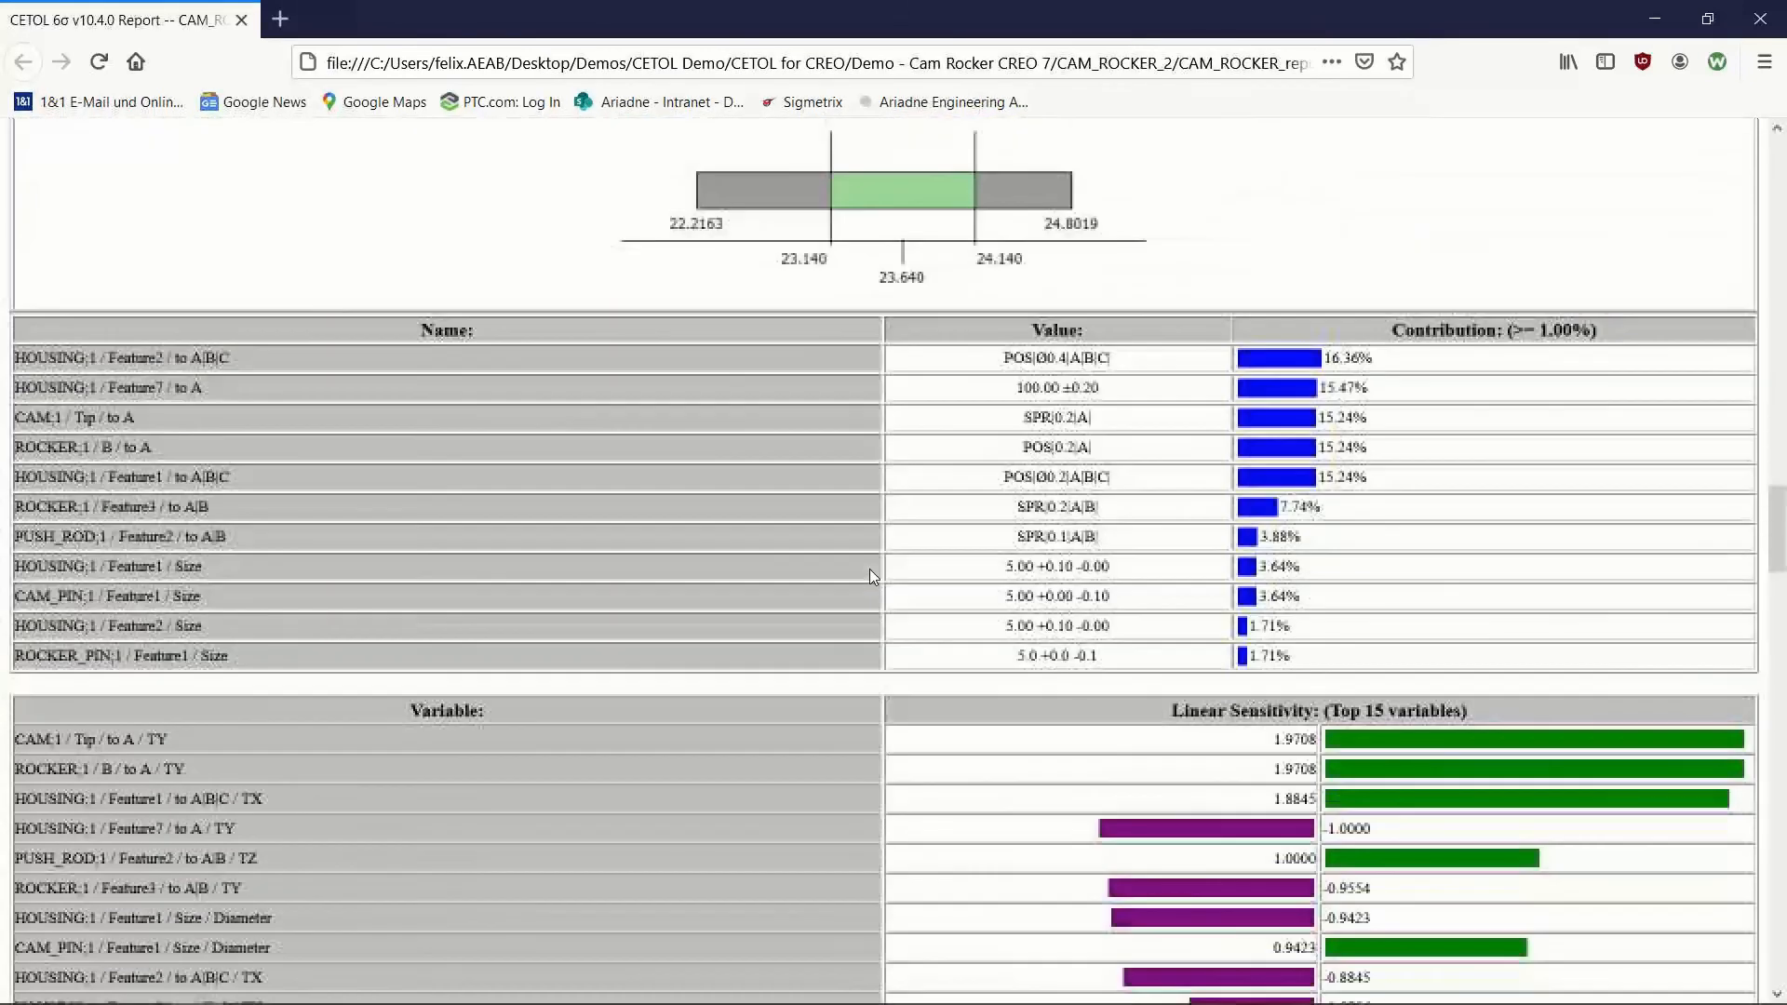
Step: Review the report's Model Data section with the variation rules, DRFs, dimensions and GD&T of each part
scroll(869, 572, down, 7)
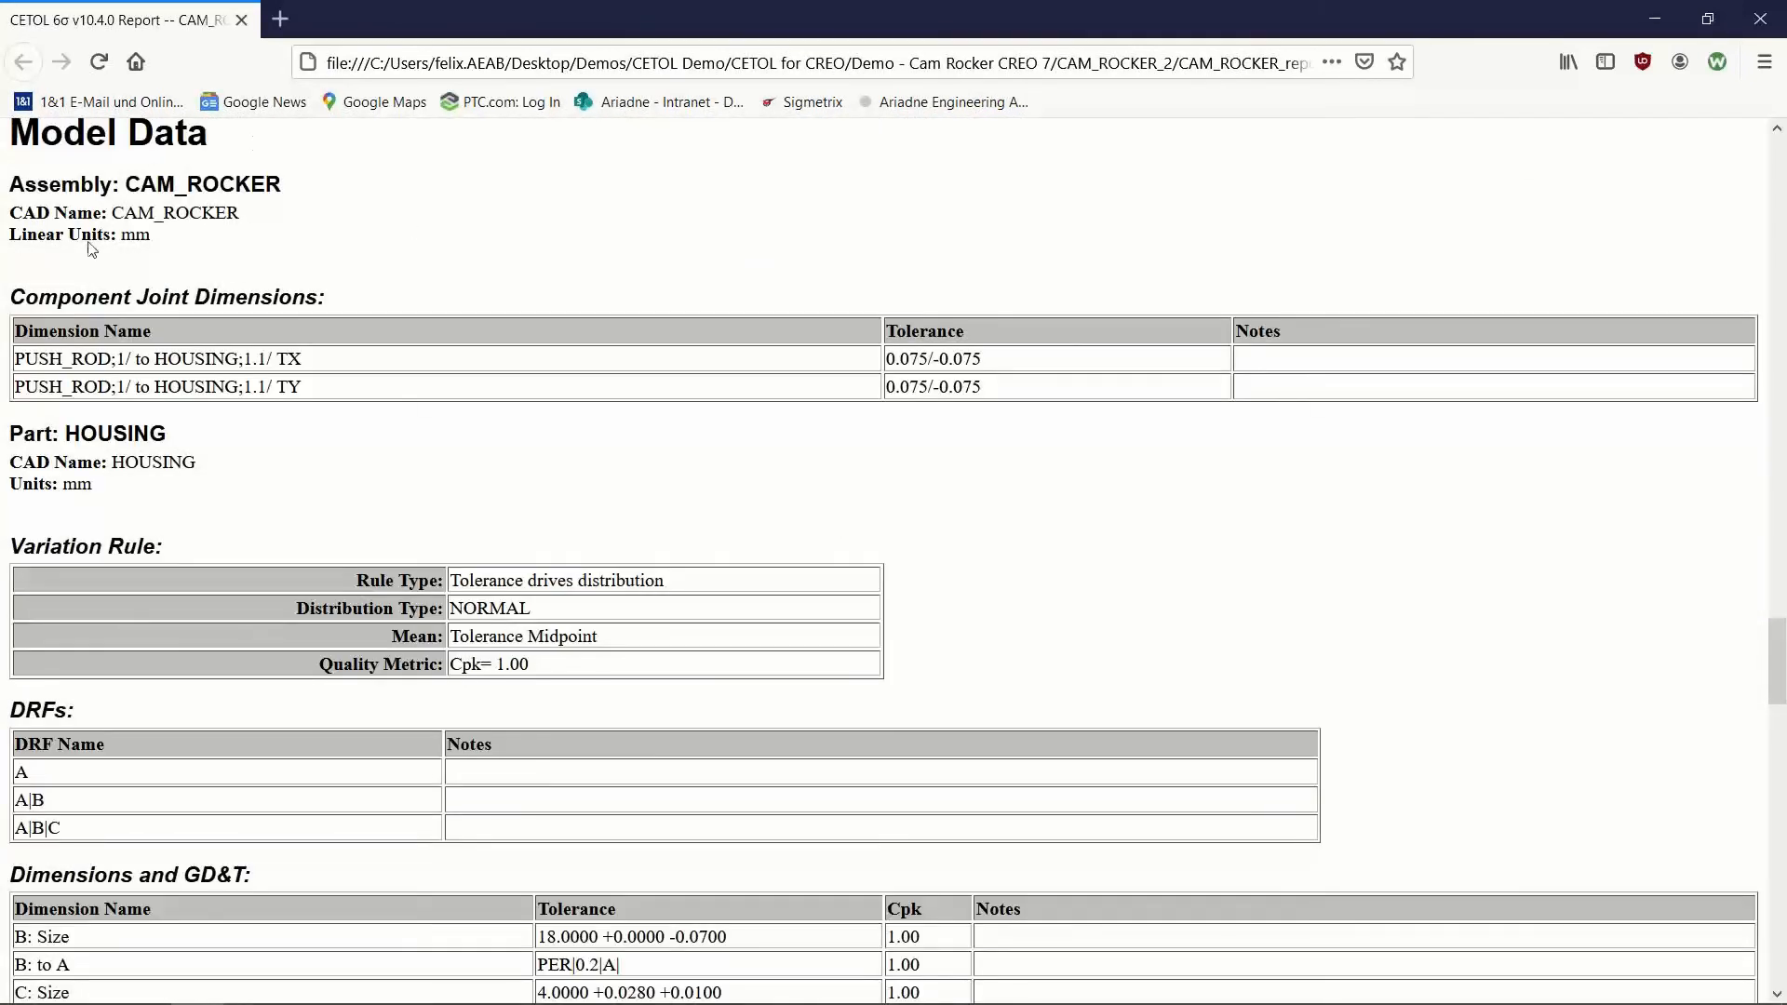
scroll(1002, 370, down, 4)
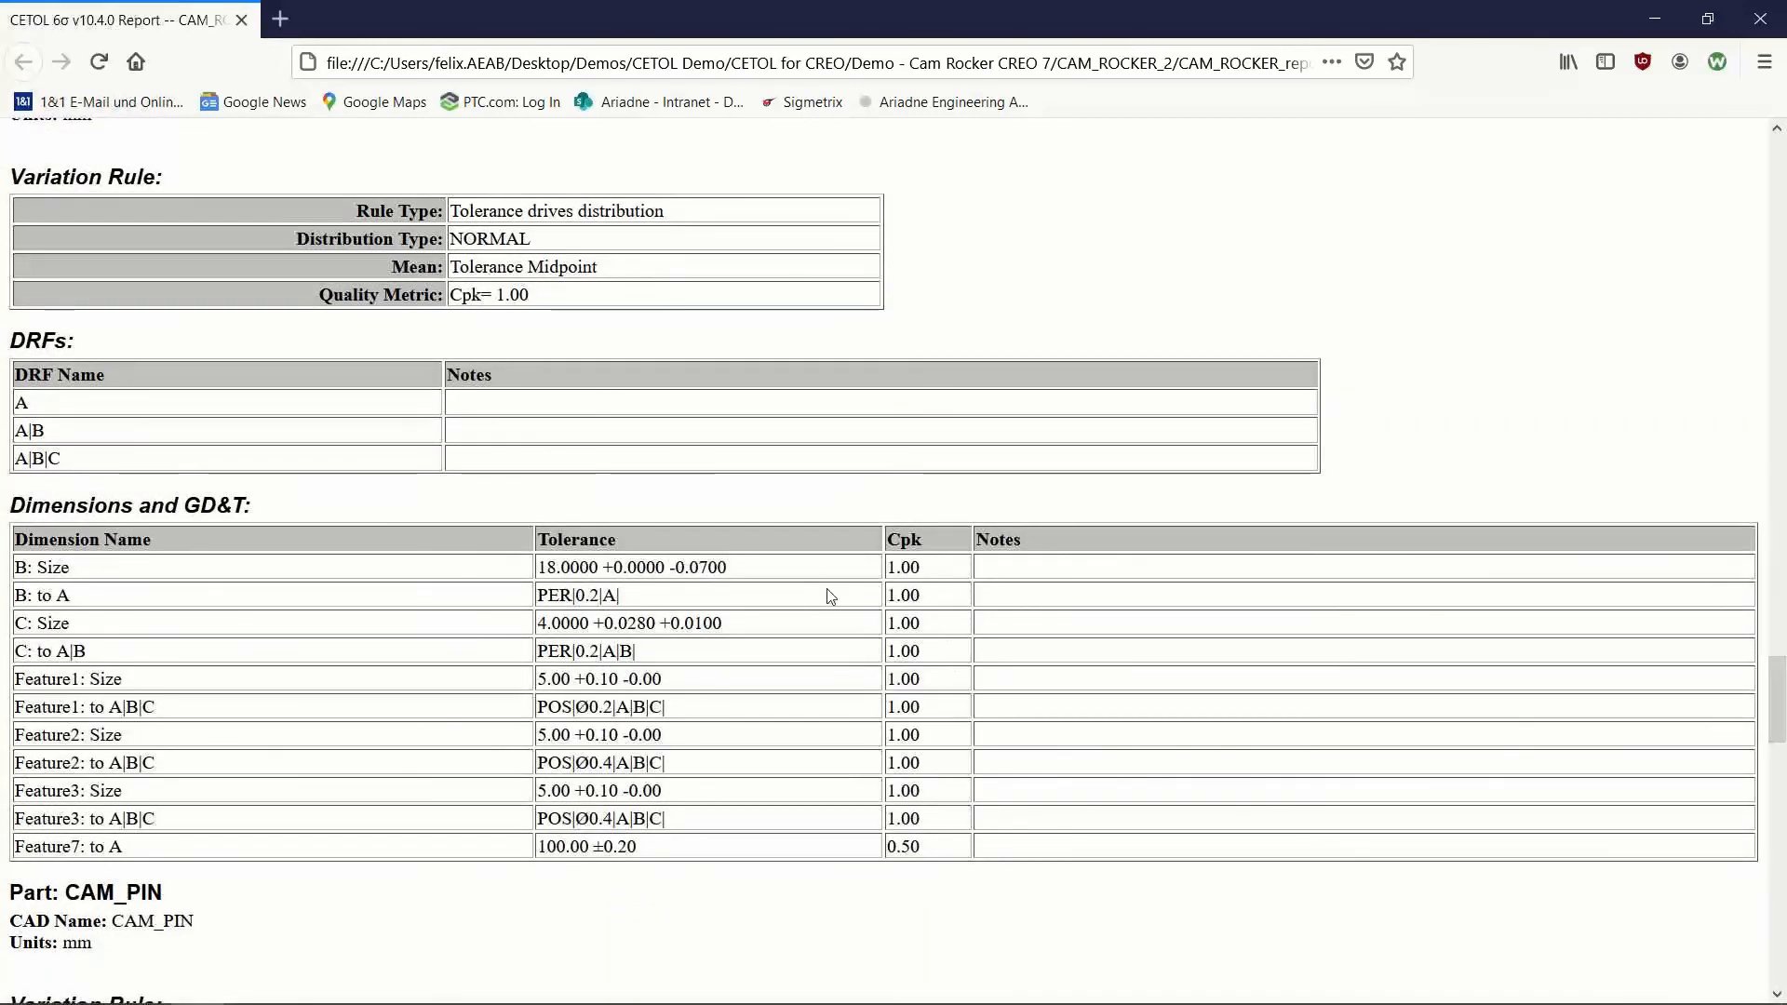
scroll(833, 596, down, 4)
scroll(870, 633, down, 5)
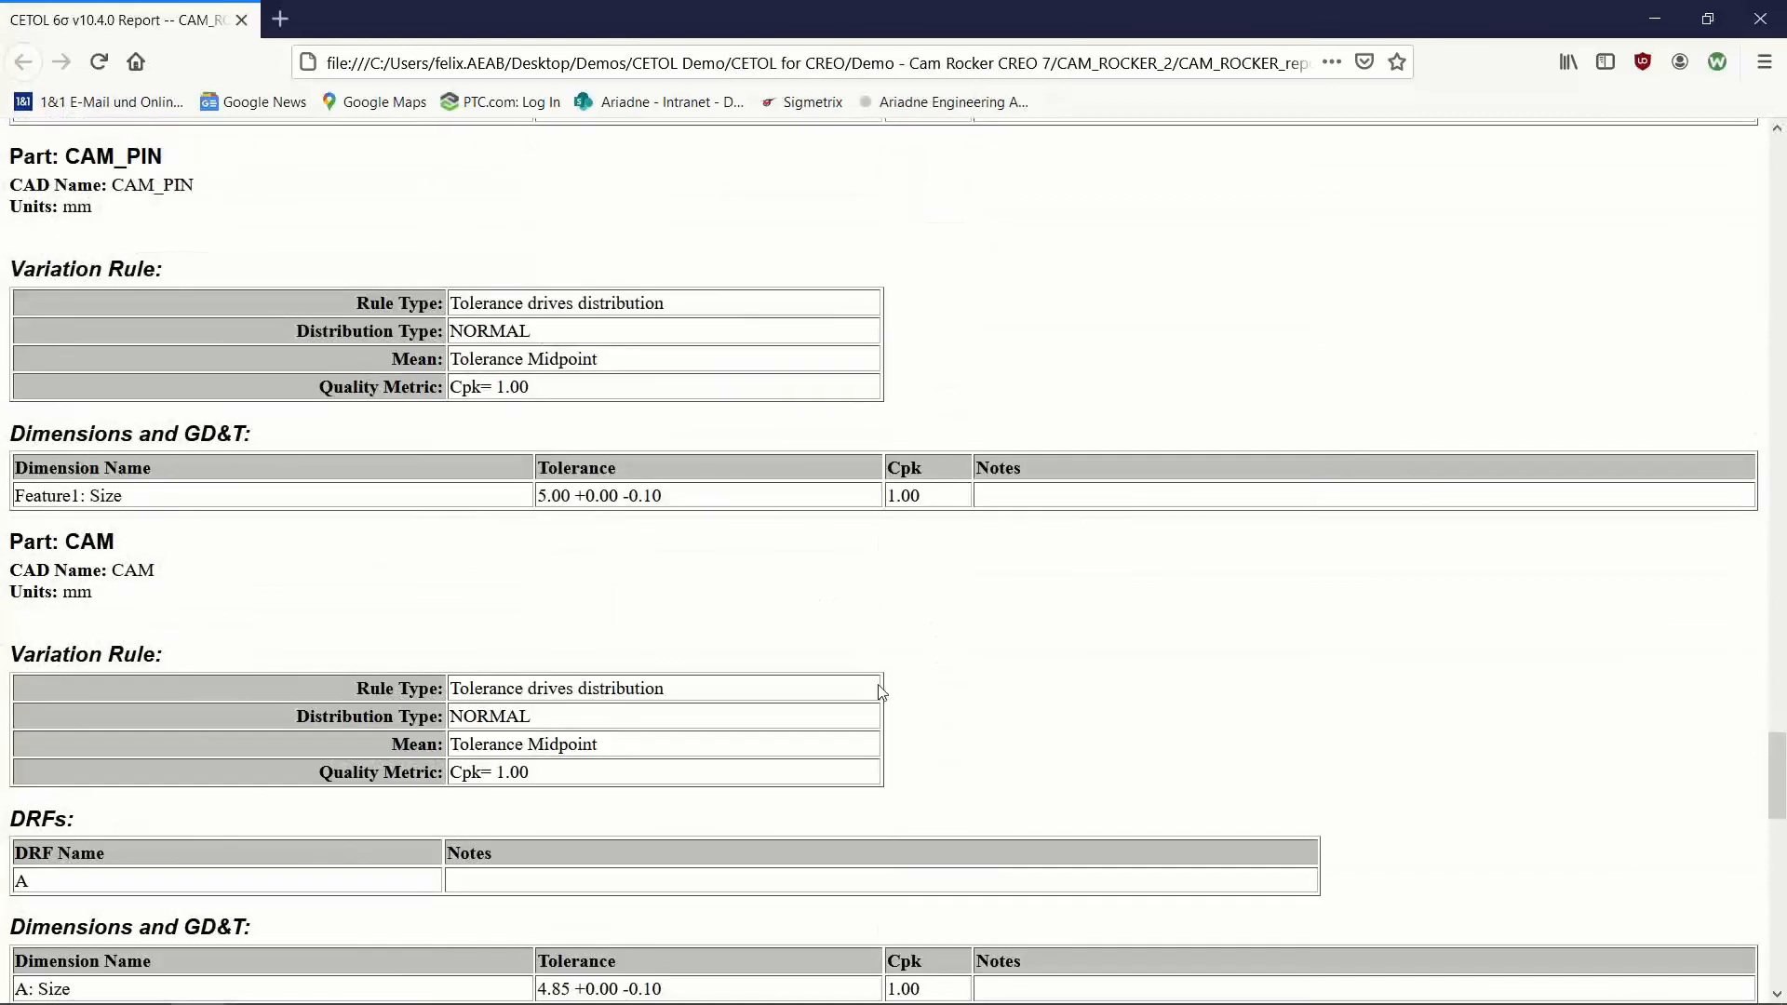
scroll(933, 696, down, 5)
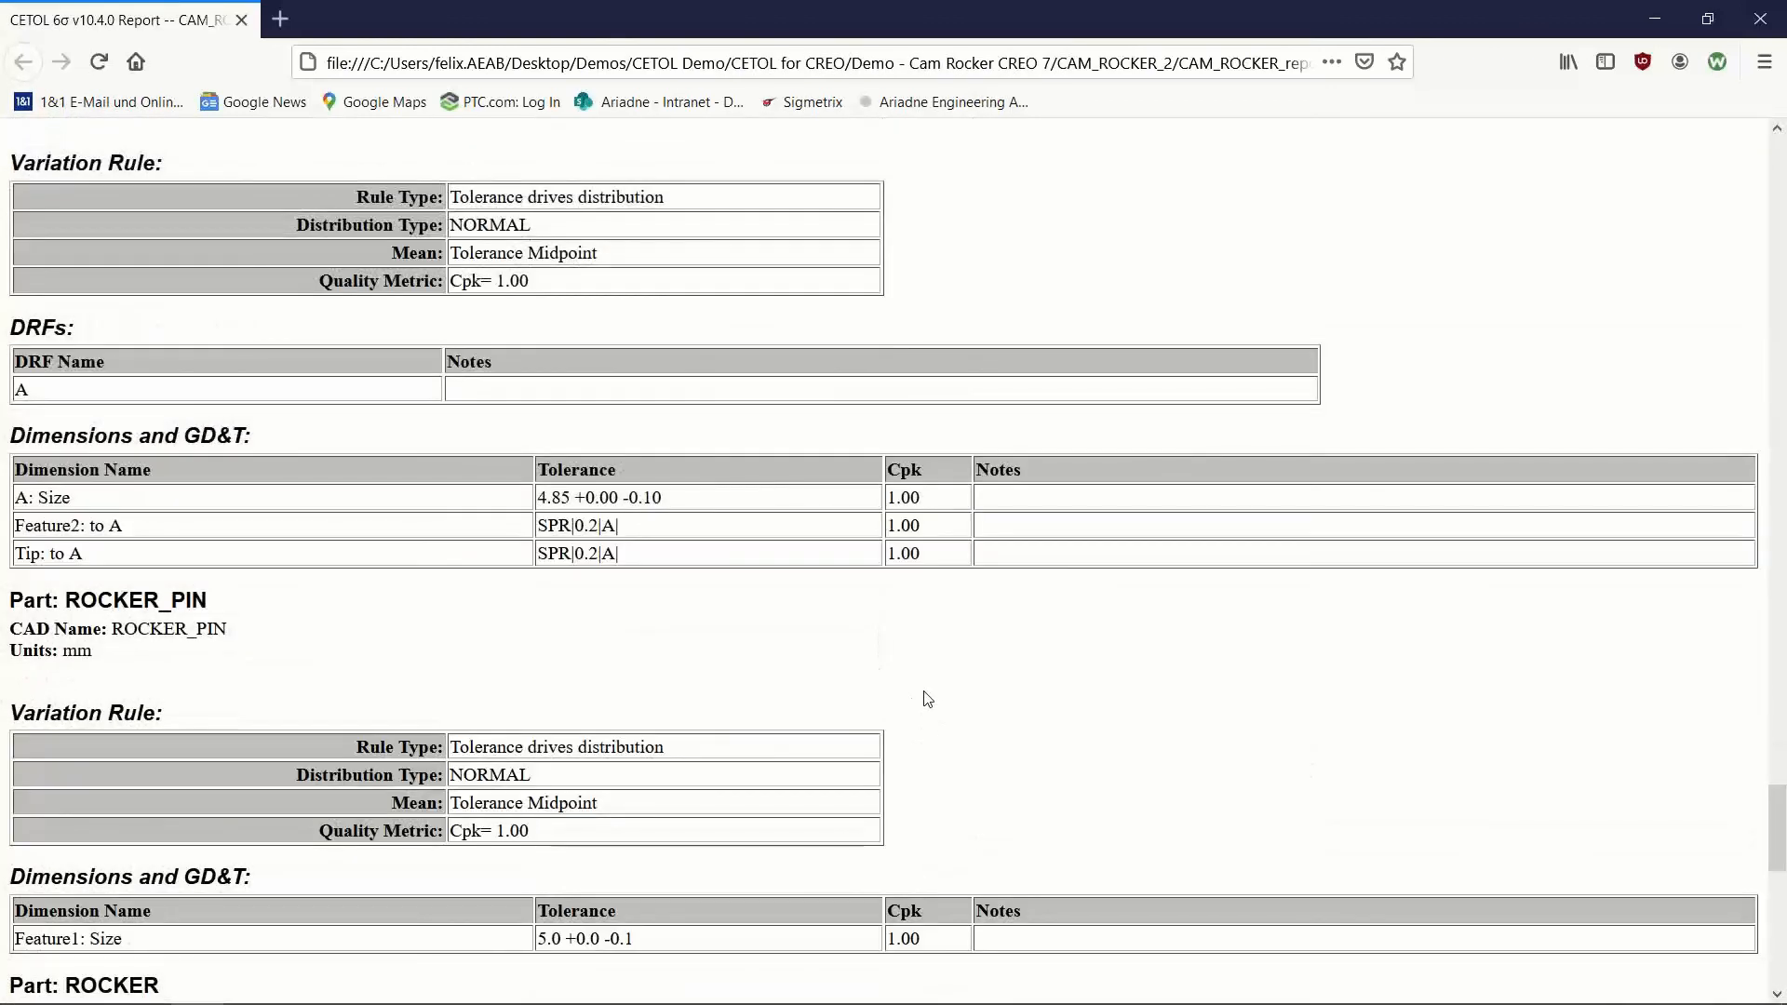
scroll(925, 702, down, 1)
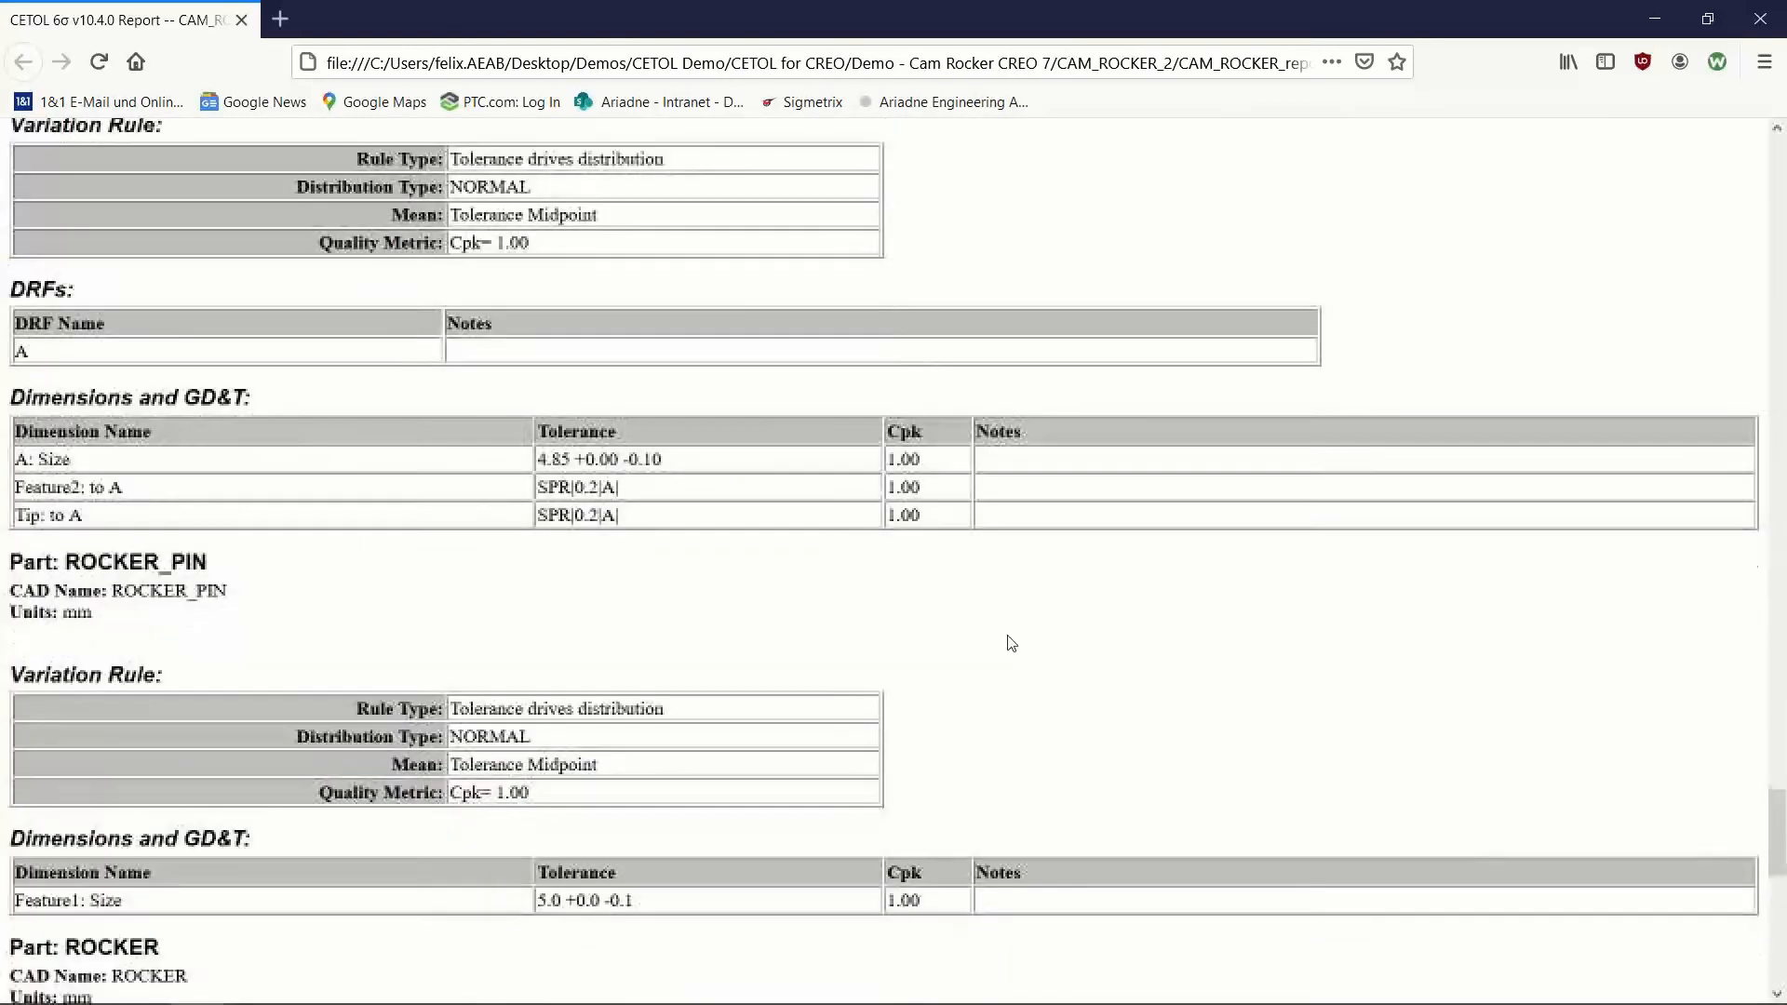
Step: Leave the report and the Analyzer to return to the CAM_ROCKER assembly in Creo Parametric and the CETOL Modeler
click(1649, 21)
click(1746, 18)
middle_drag(808, 582, 837, 583)
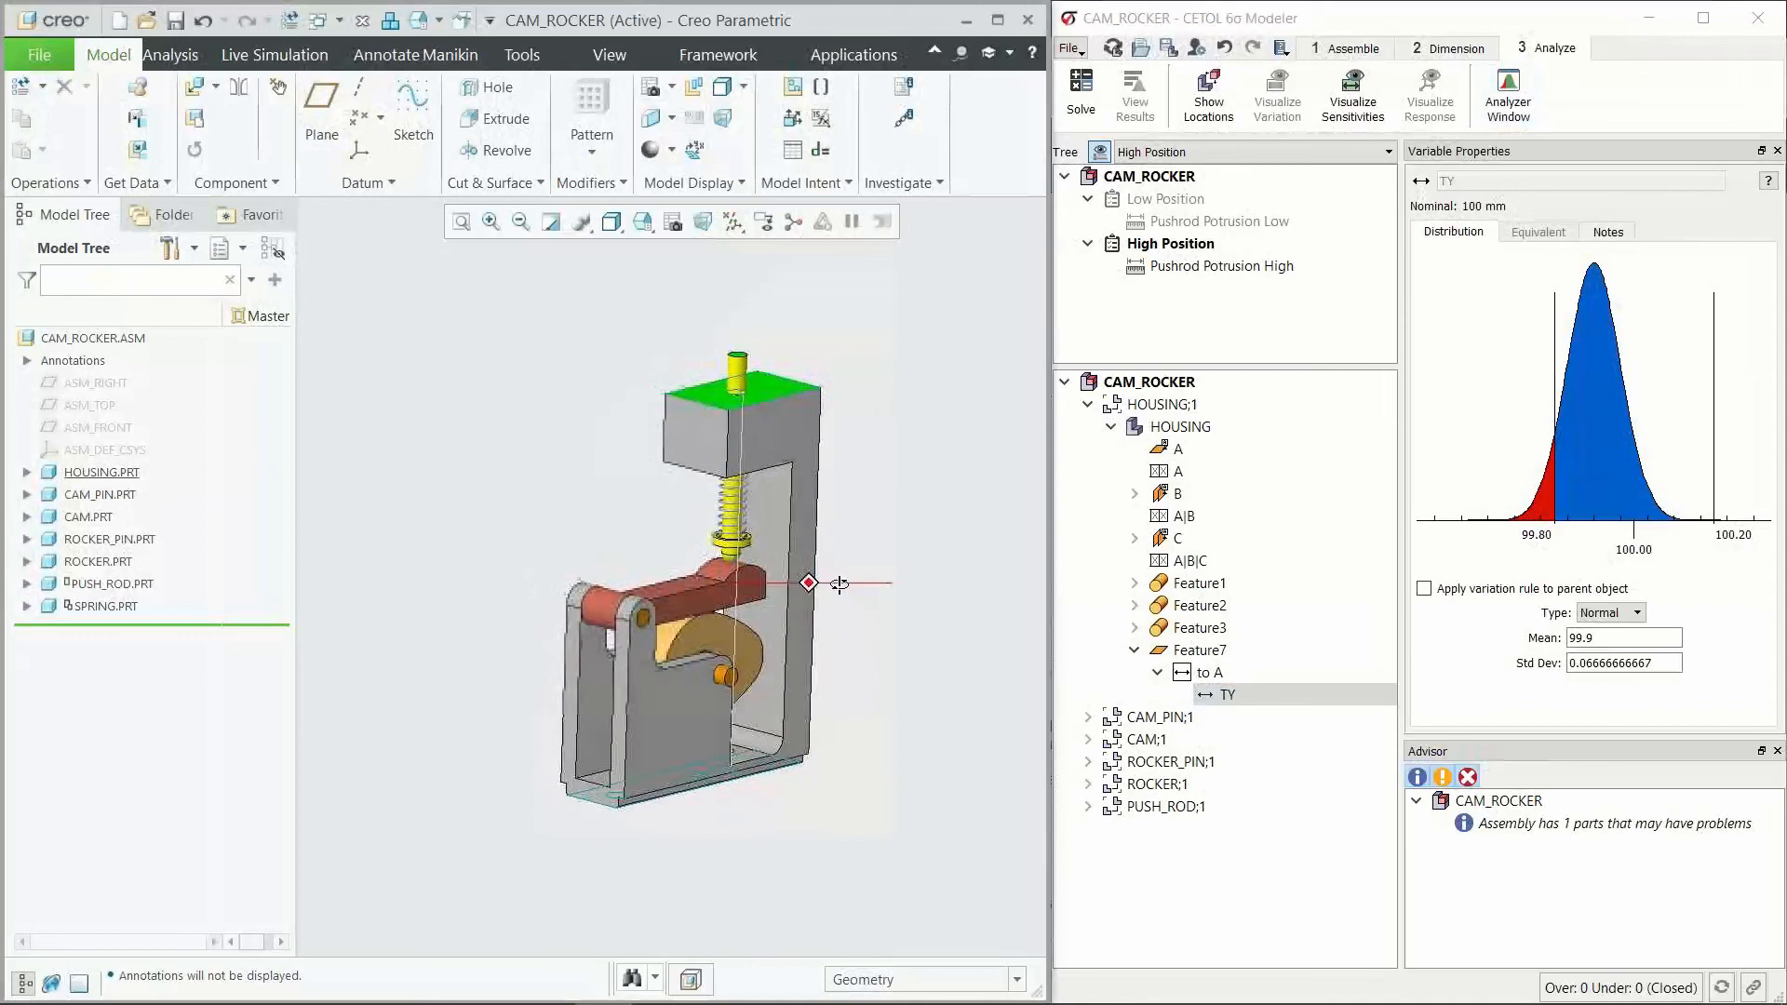